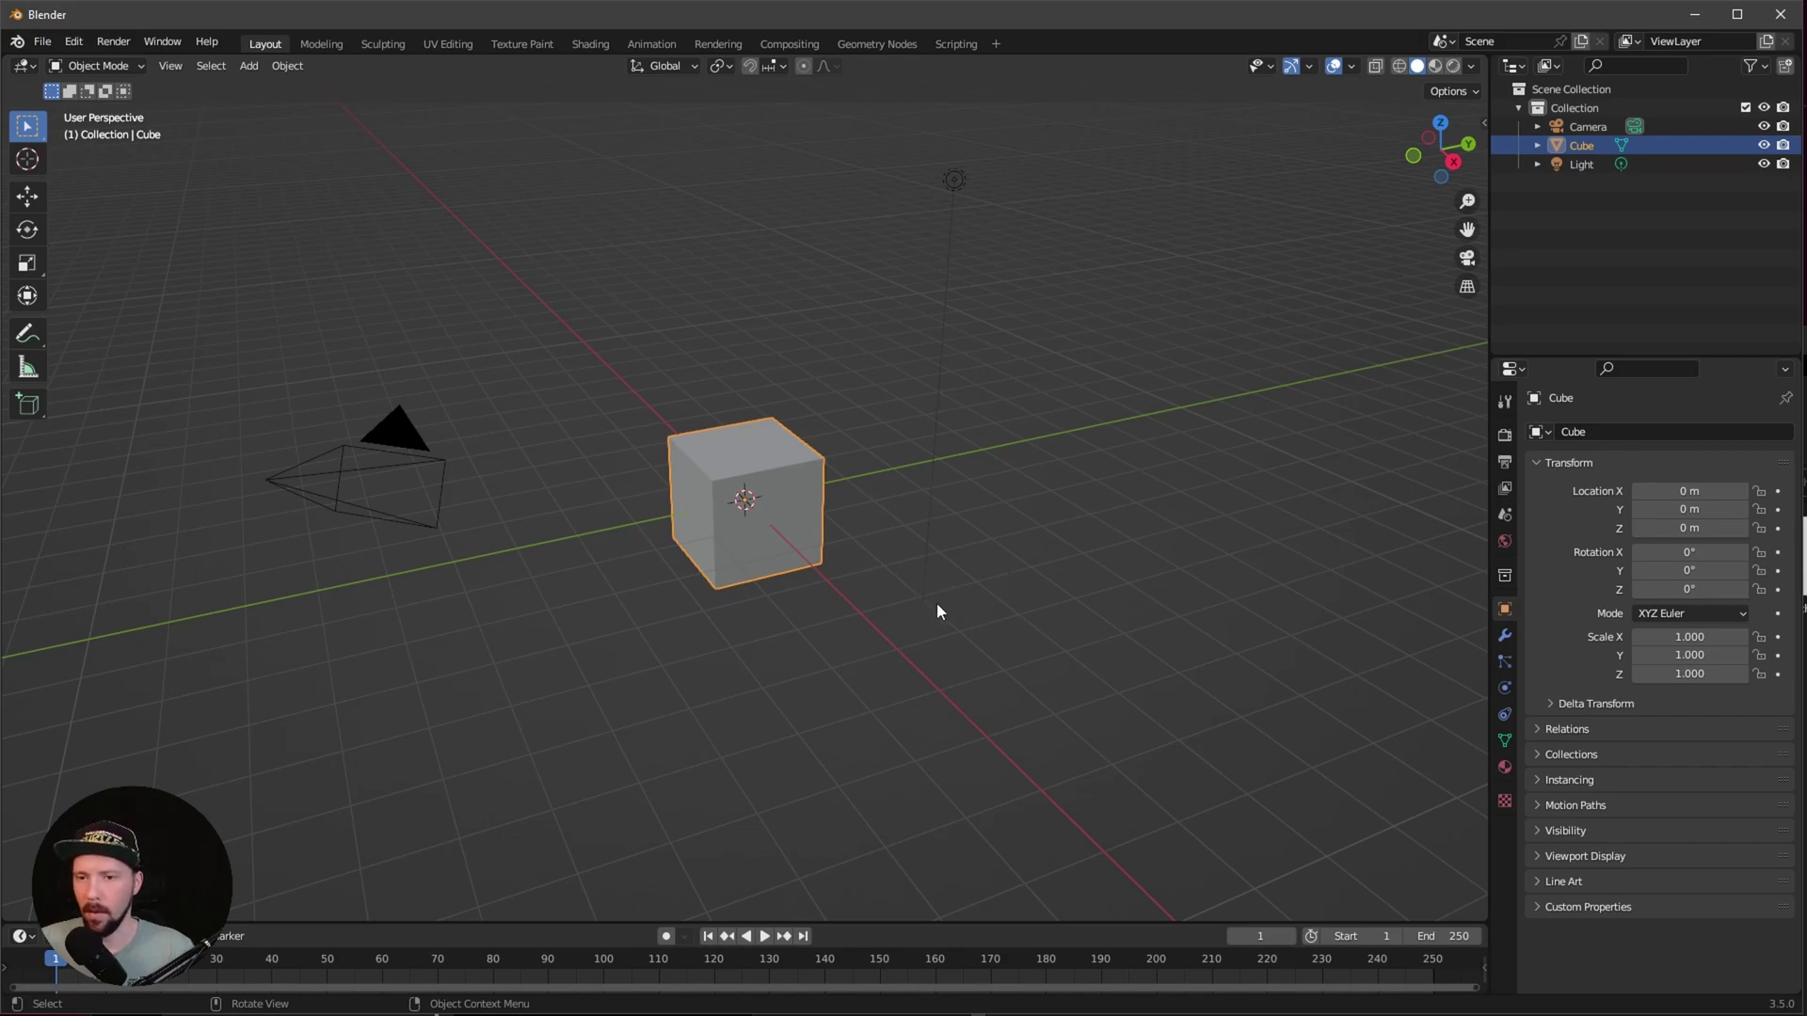
Step: Show the cube's Transform and Dimensions (2 m per axis) in the sidebar Item tab
key("n")
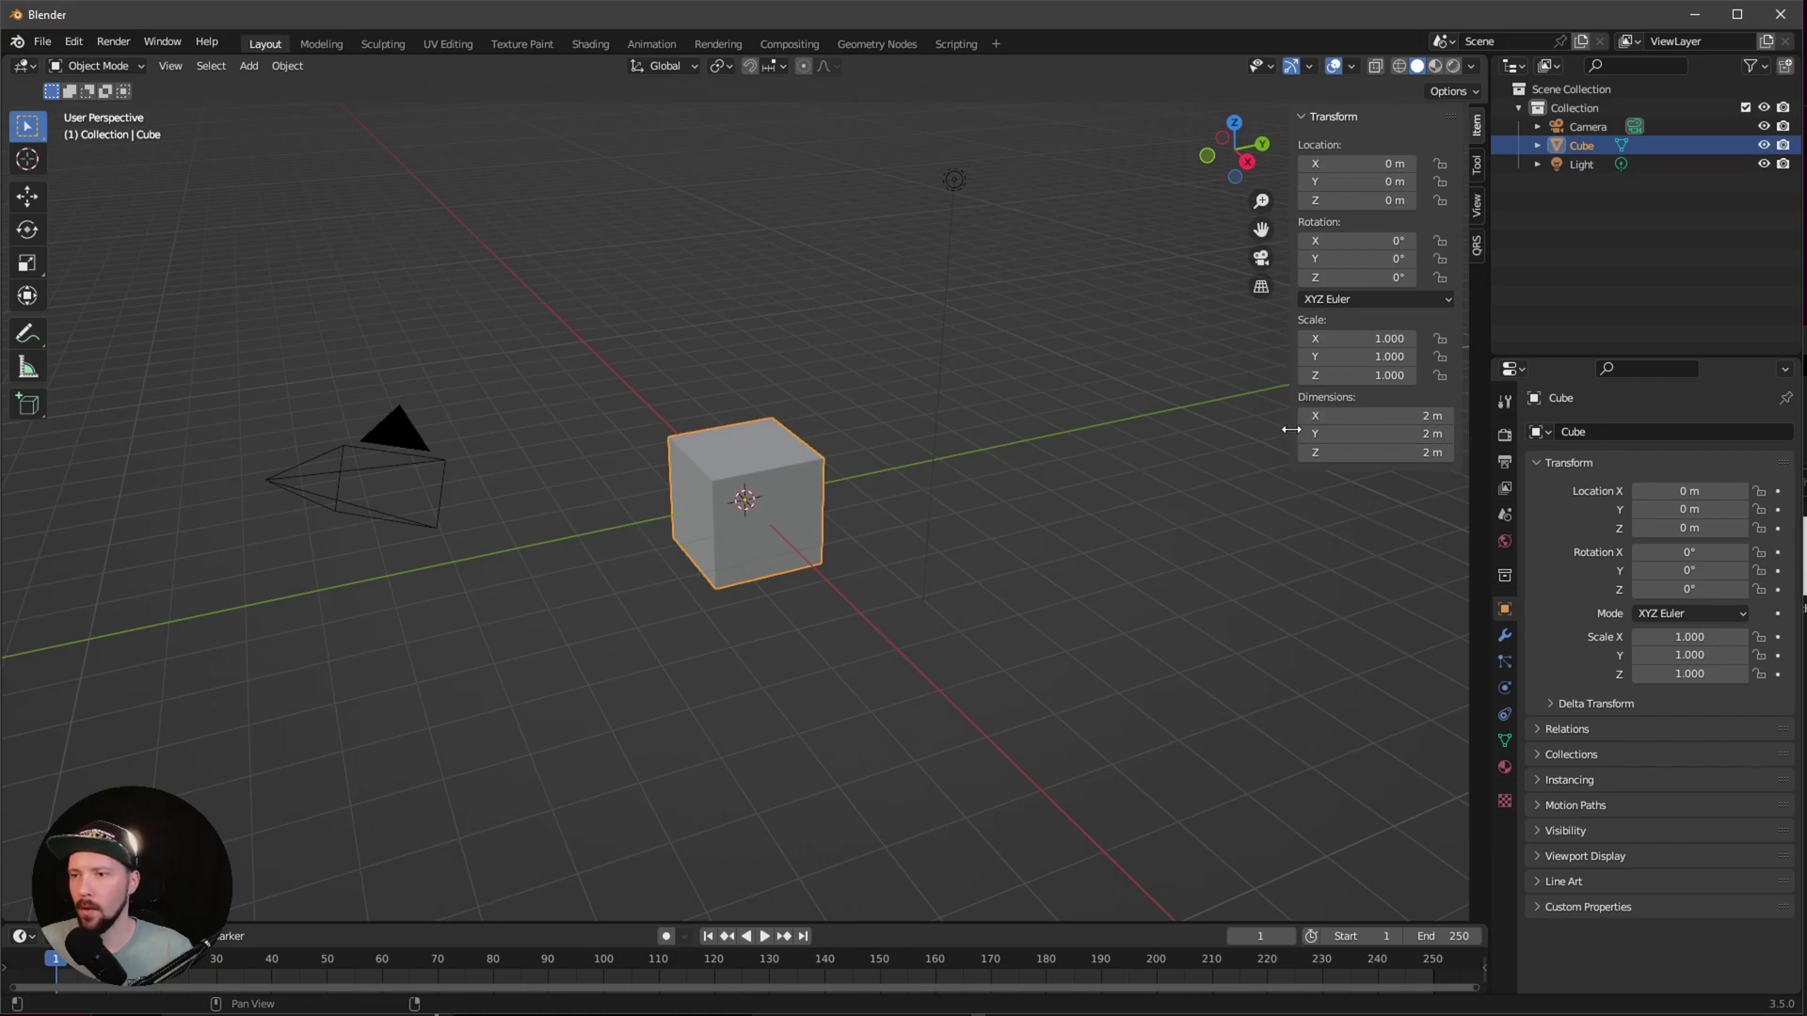
Step: Set the cube's X and Y dimensions to 10 m
left_click(1406, 416)
type("10")
key("Tab")
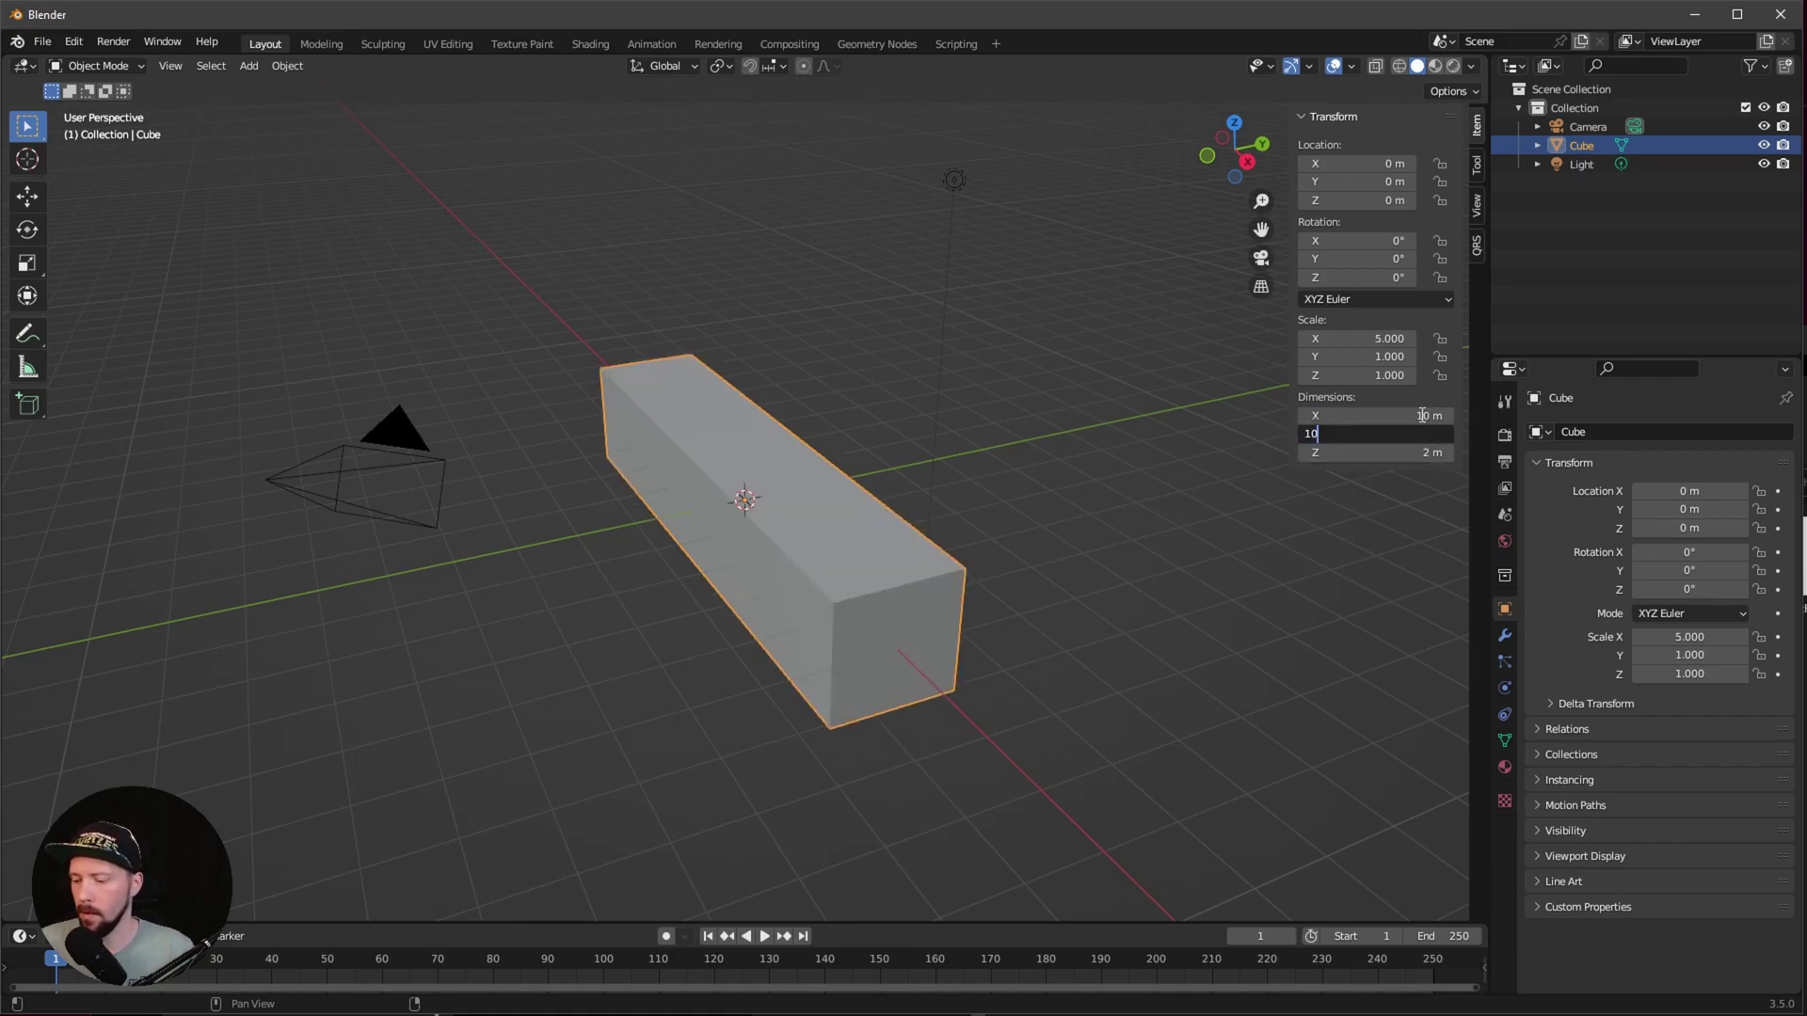
type("10")
key("Return")
middle_click_drag(821, 599, 903, 649)
Step: In Edit Mode, select the top vertices and raise them to Median Z 20 m, then return to Object Mode
key("Tab")
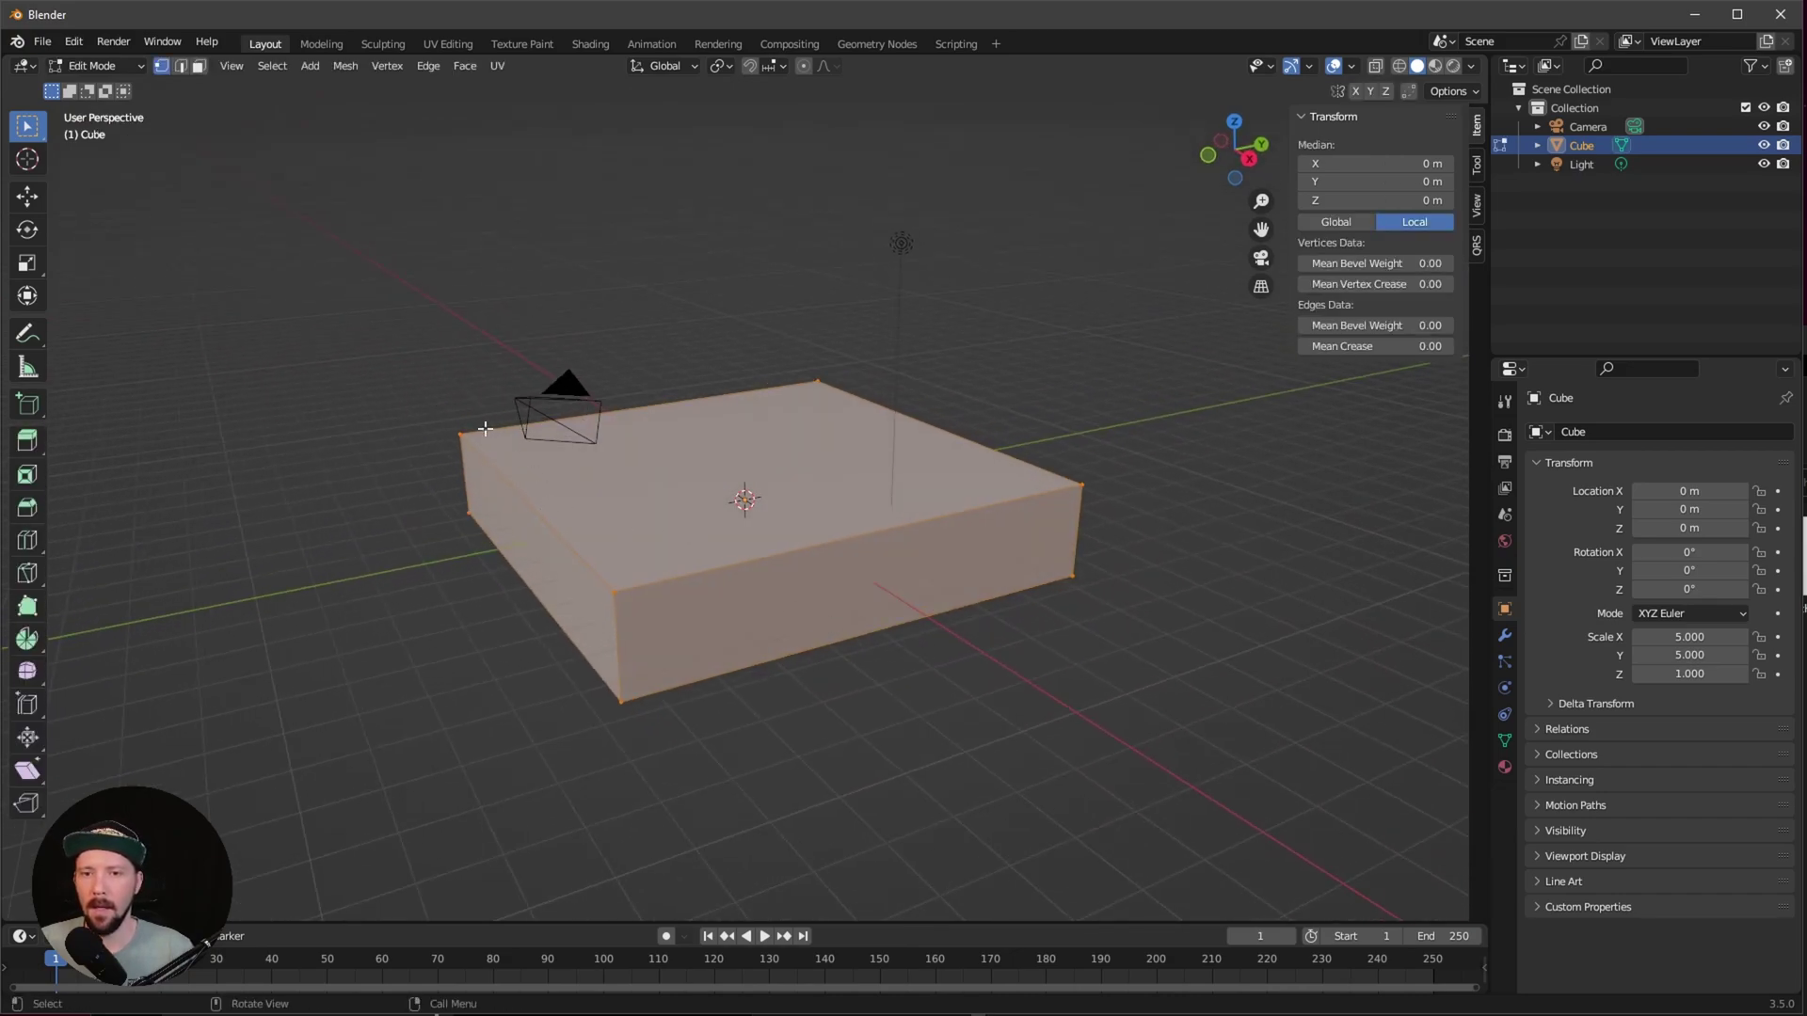
left_click_drag(436, 400, 514, 460)
left_click_drag(665, 624, 592, 576, "shift")
left_click_drag(745, 325, 885, 406, "shift")
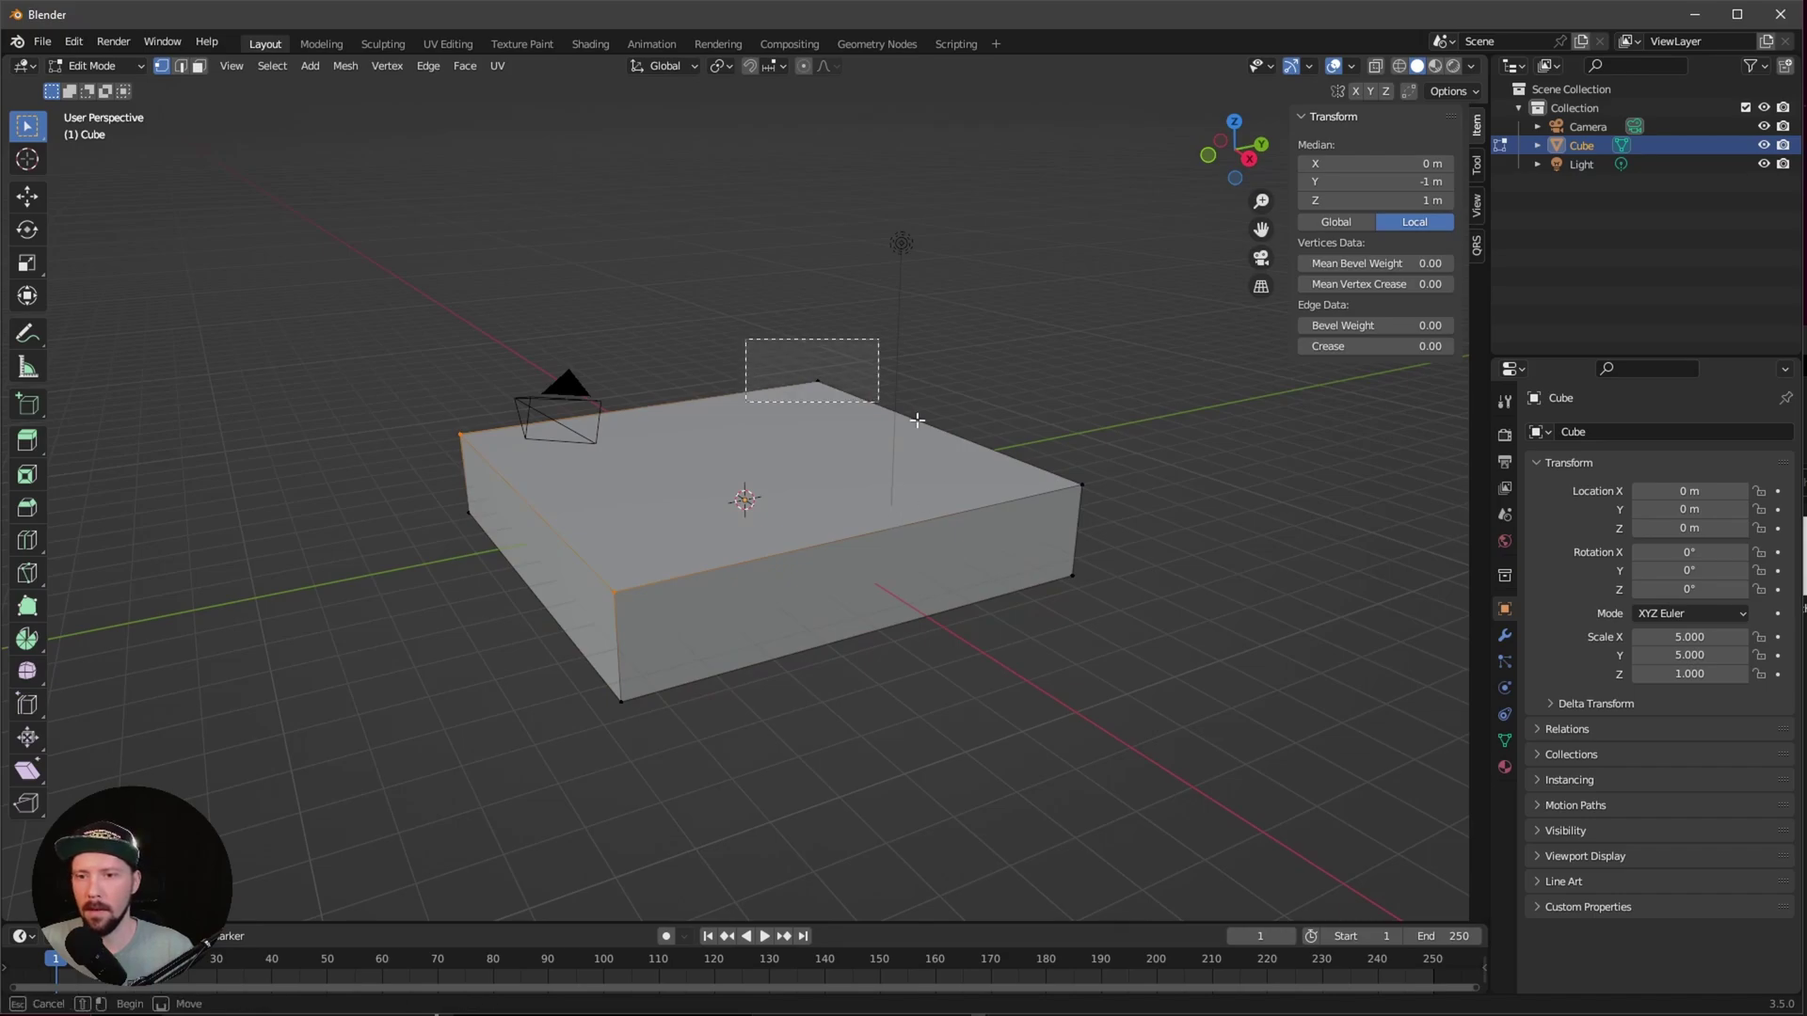
left_click_drag(1024, 465, 1084, 492, "shift")
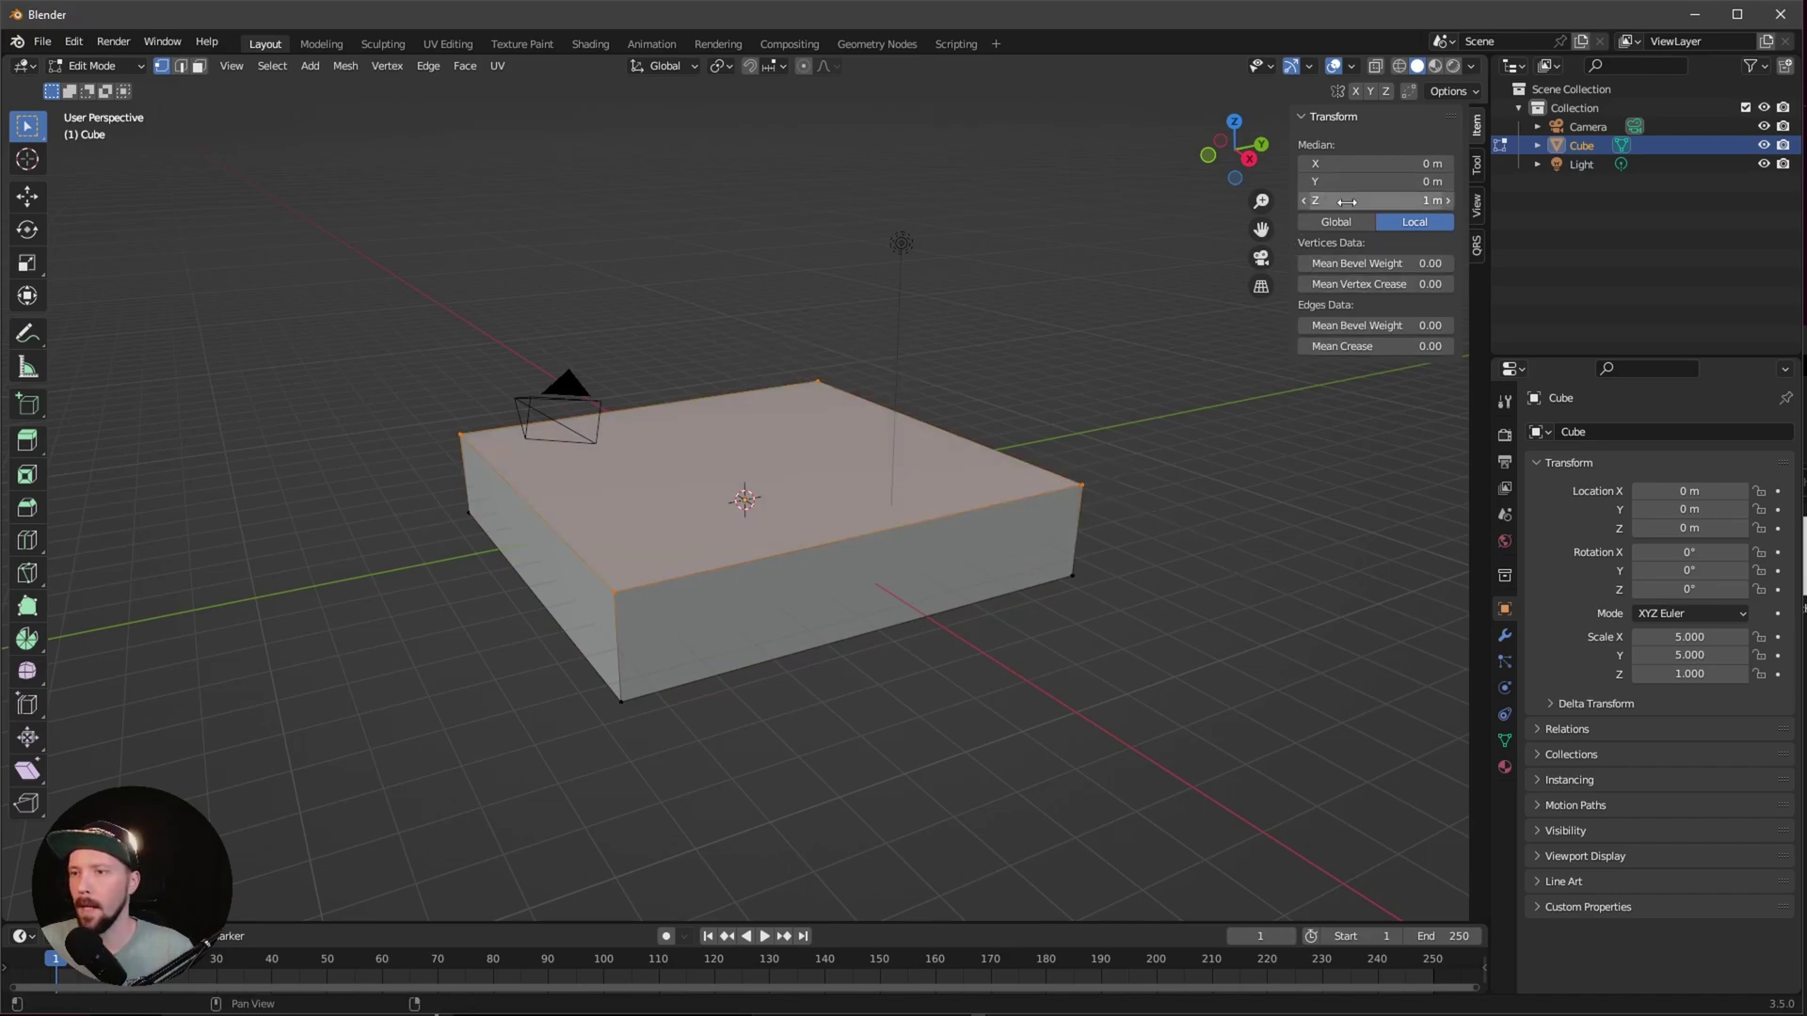
left_click(1414, 200)
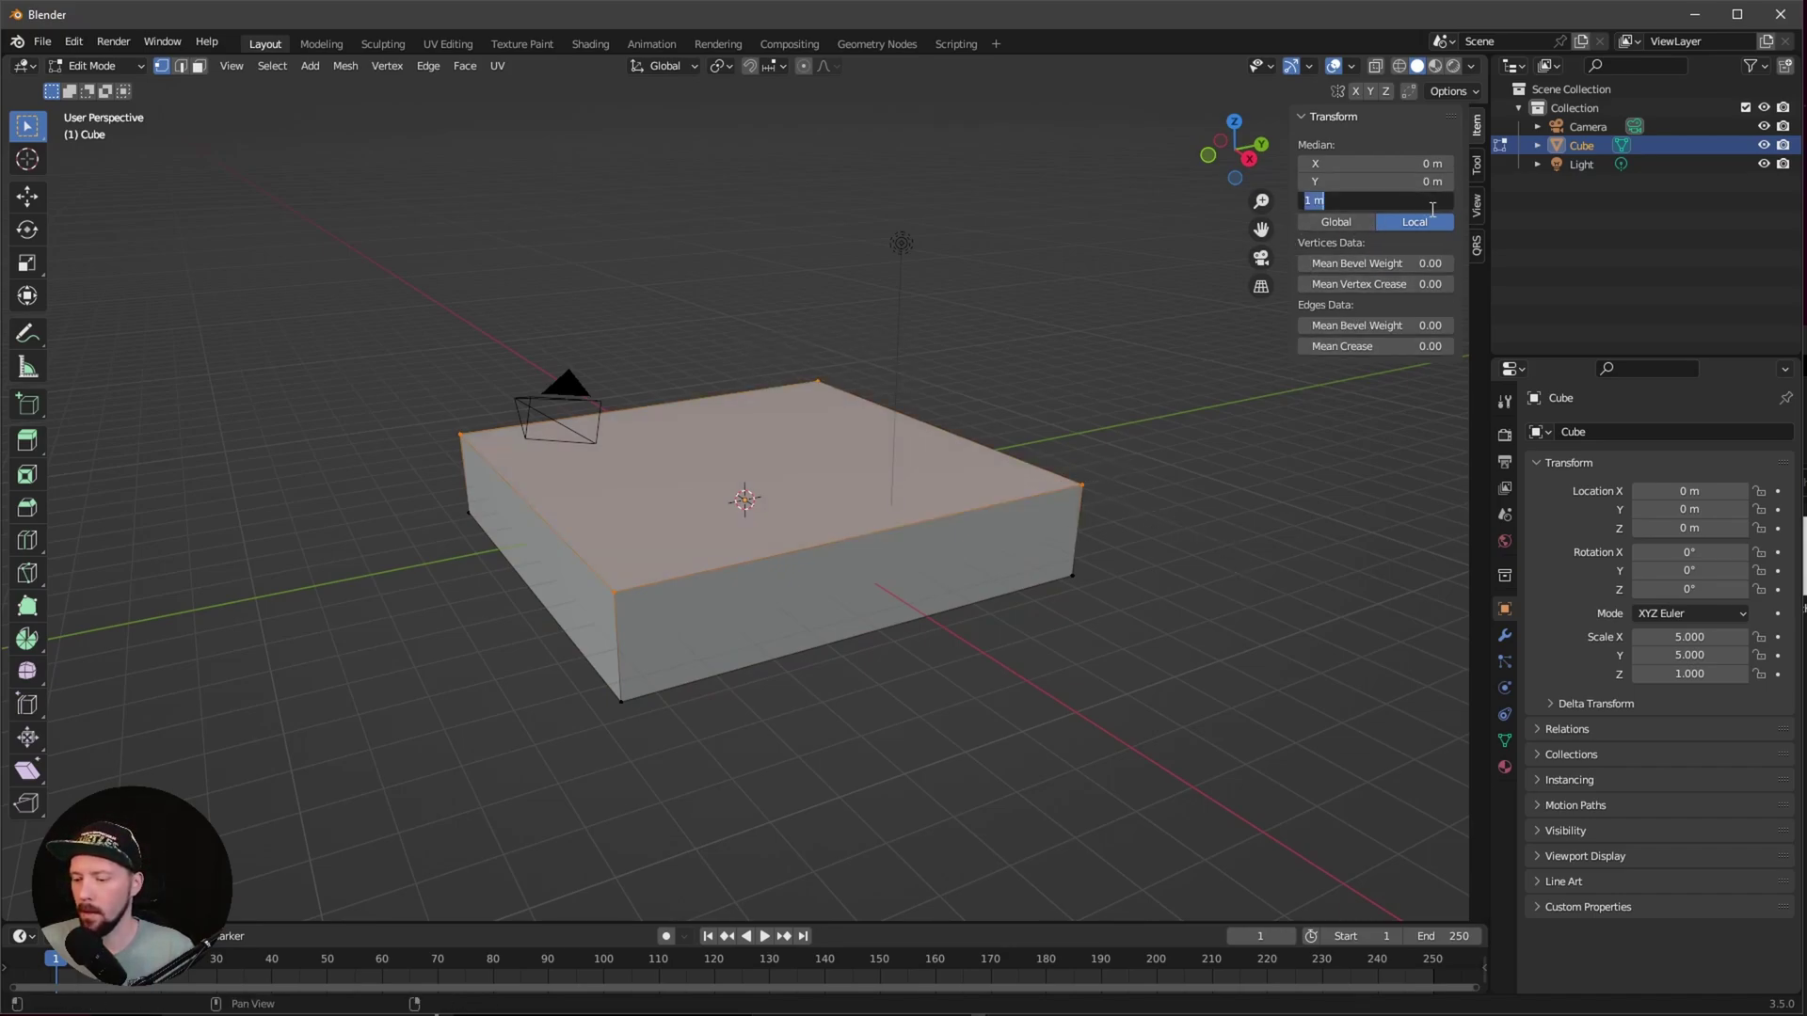
type("20")
key("Return")
scroll(812, 595, "down", 8)
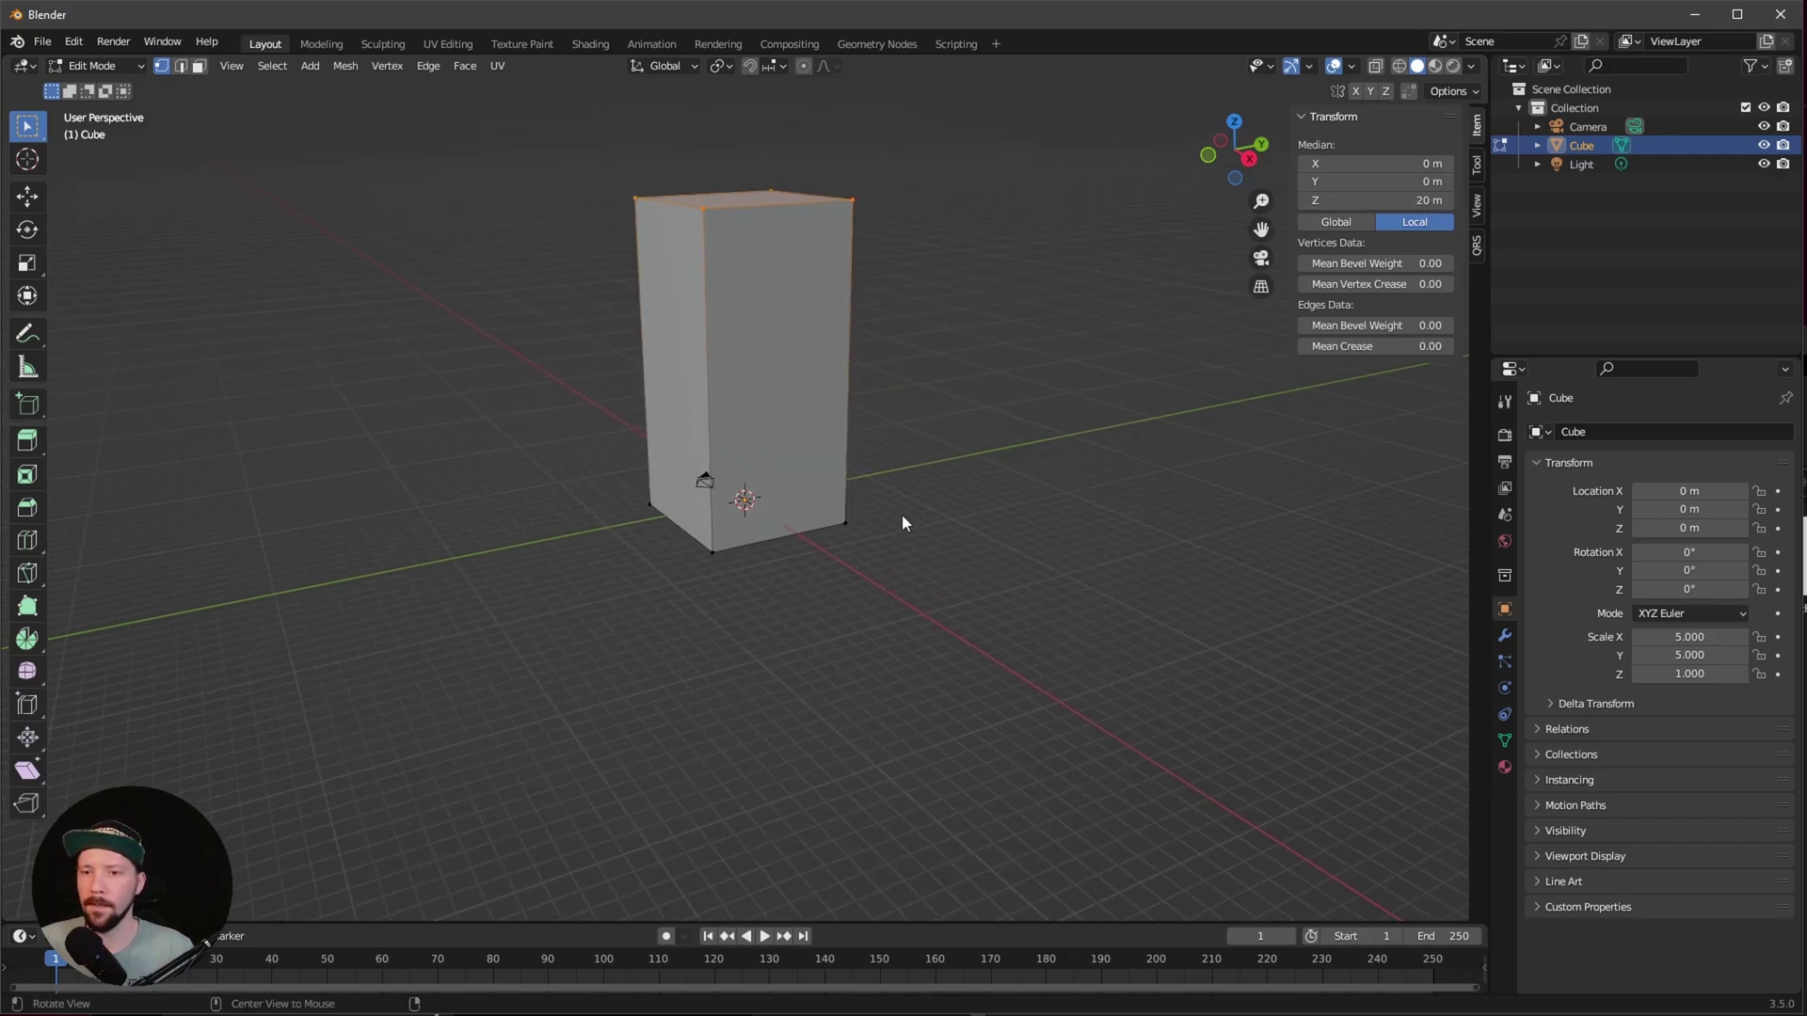
scroll(896, 579, "up", 3)
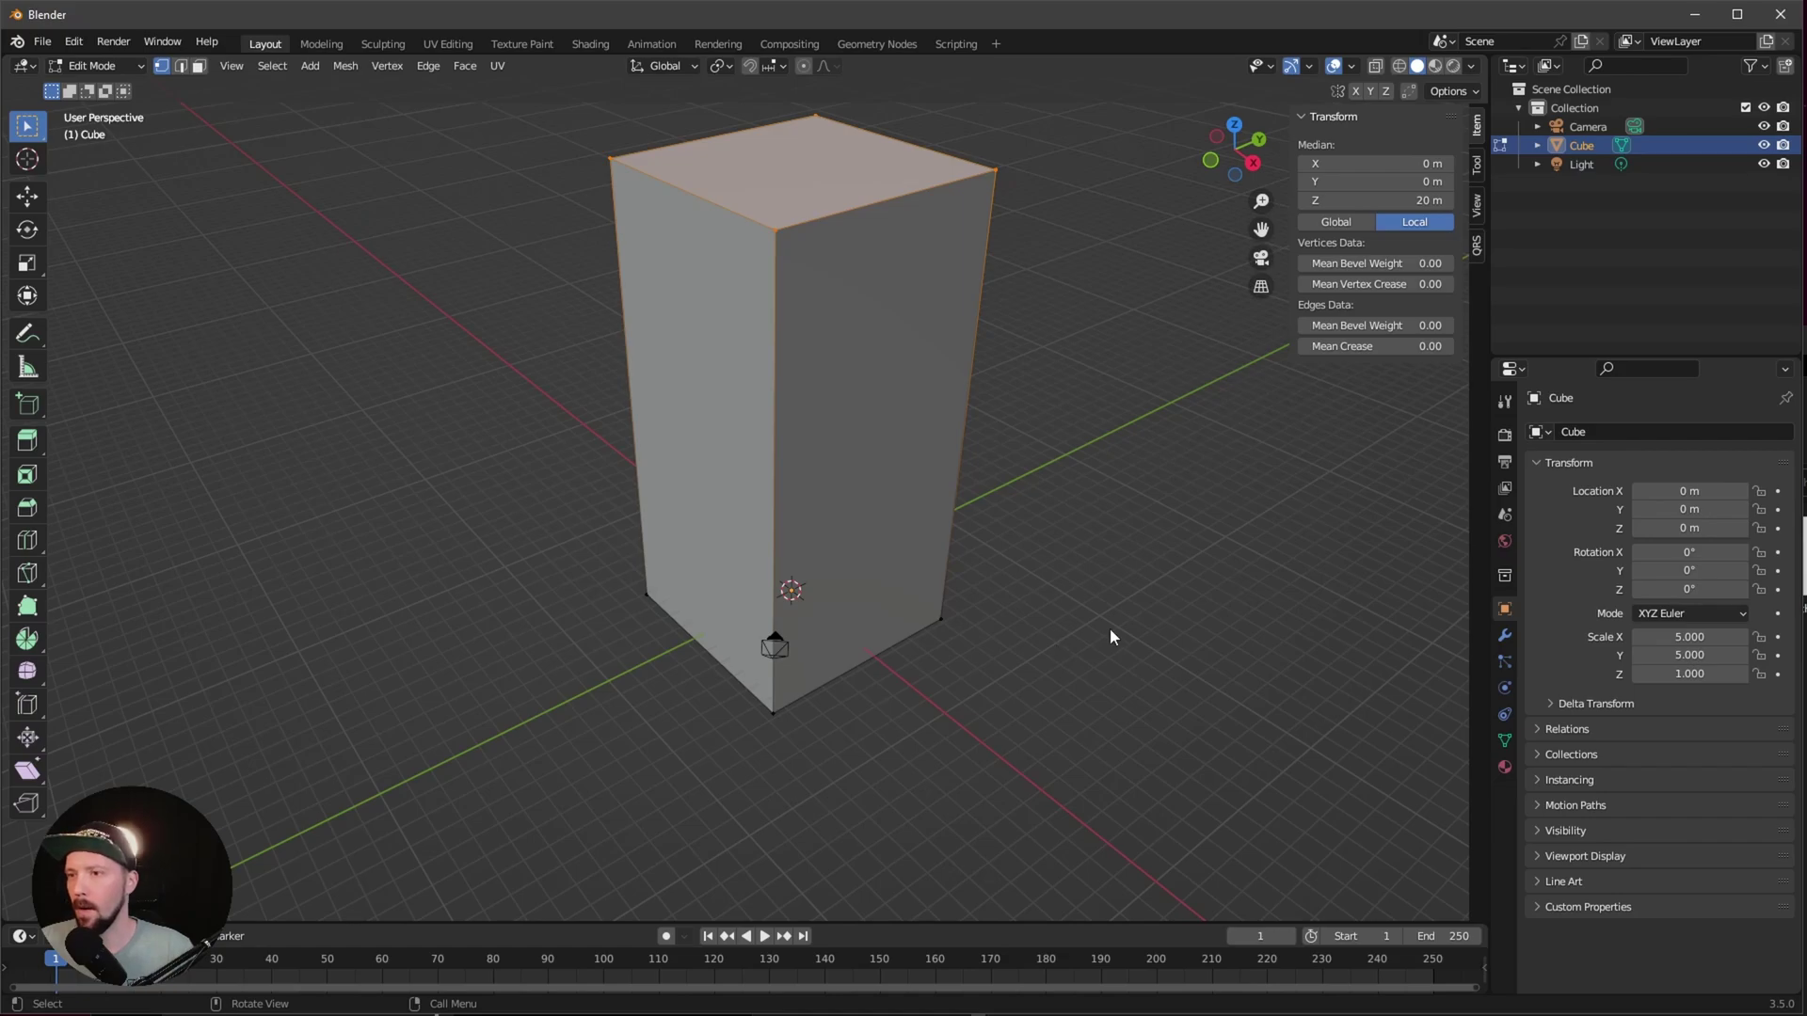
middle_click_drag(1088, 638, 1041, 639)
key("Tab")
double_click(1582, 145)
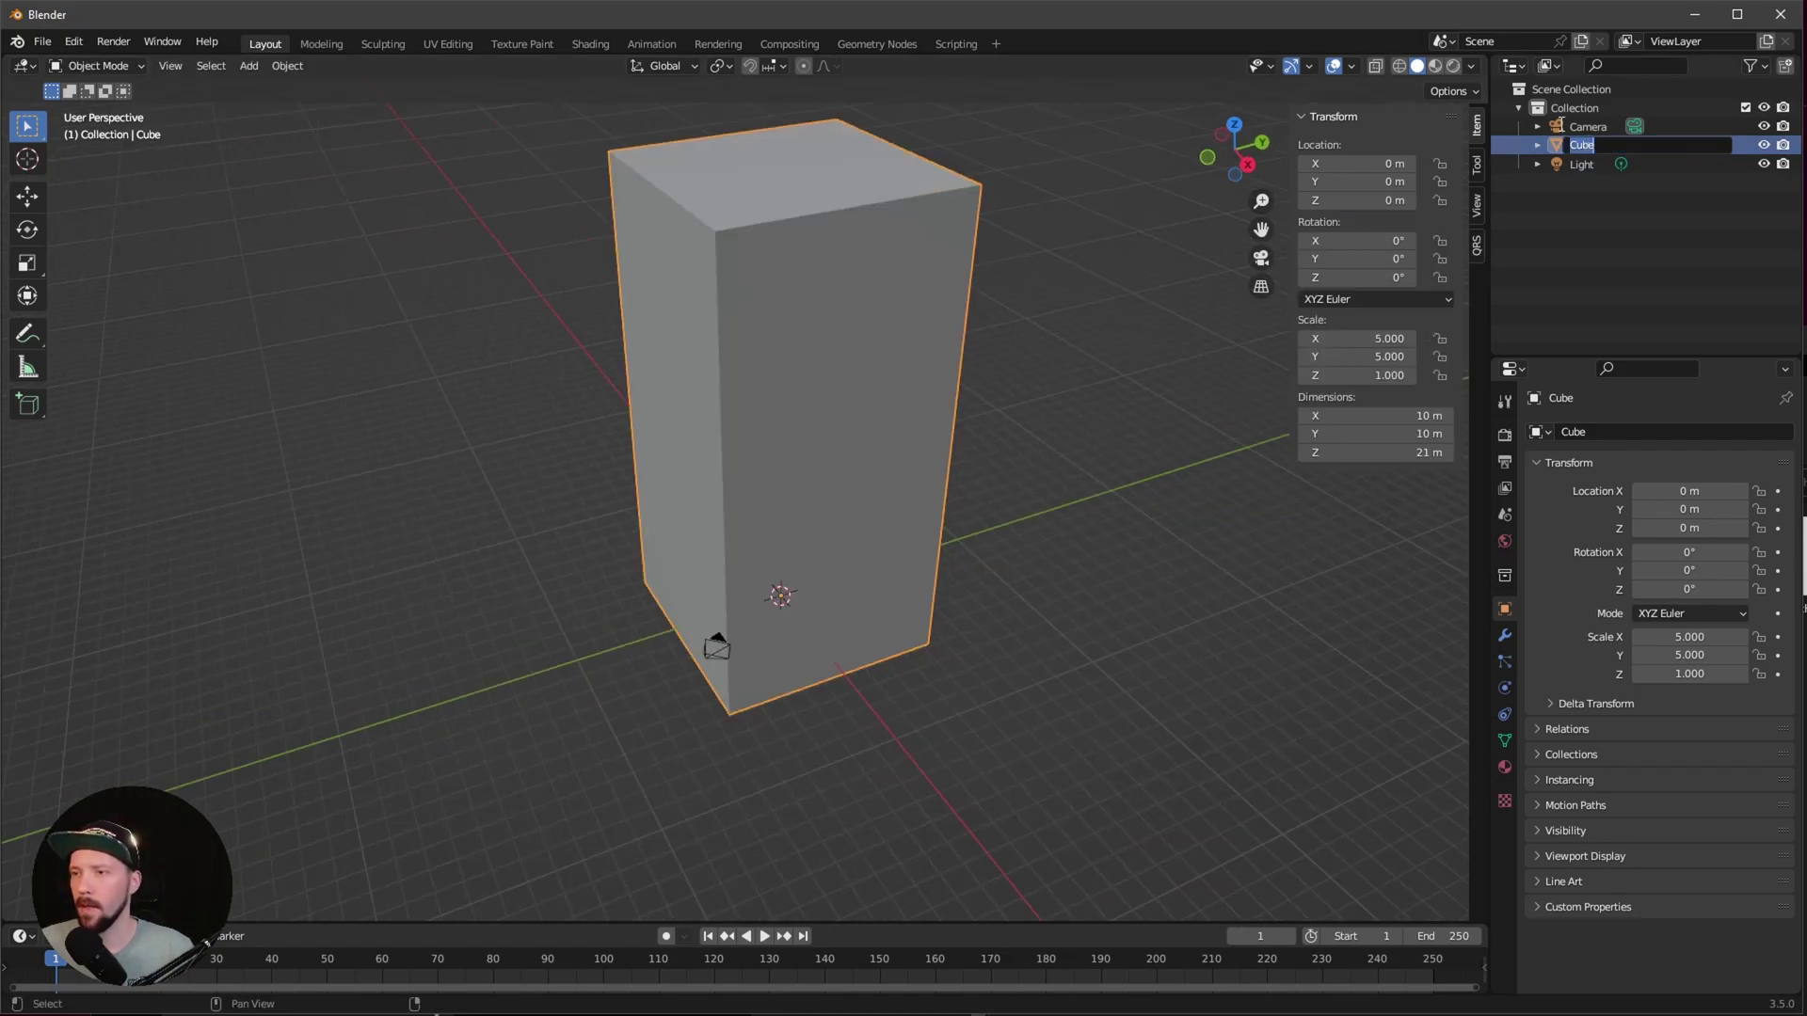
Step: Name the block _building_A, duplicate it in place, and hide the original
type("_building_A")
key("Return")
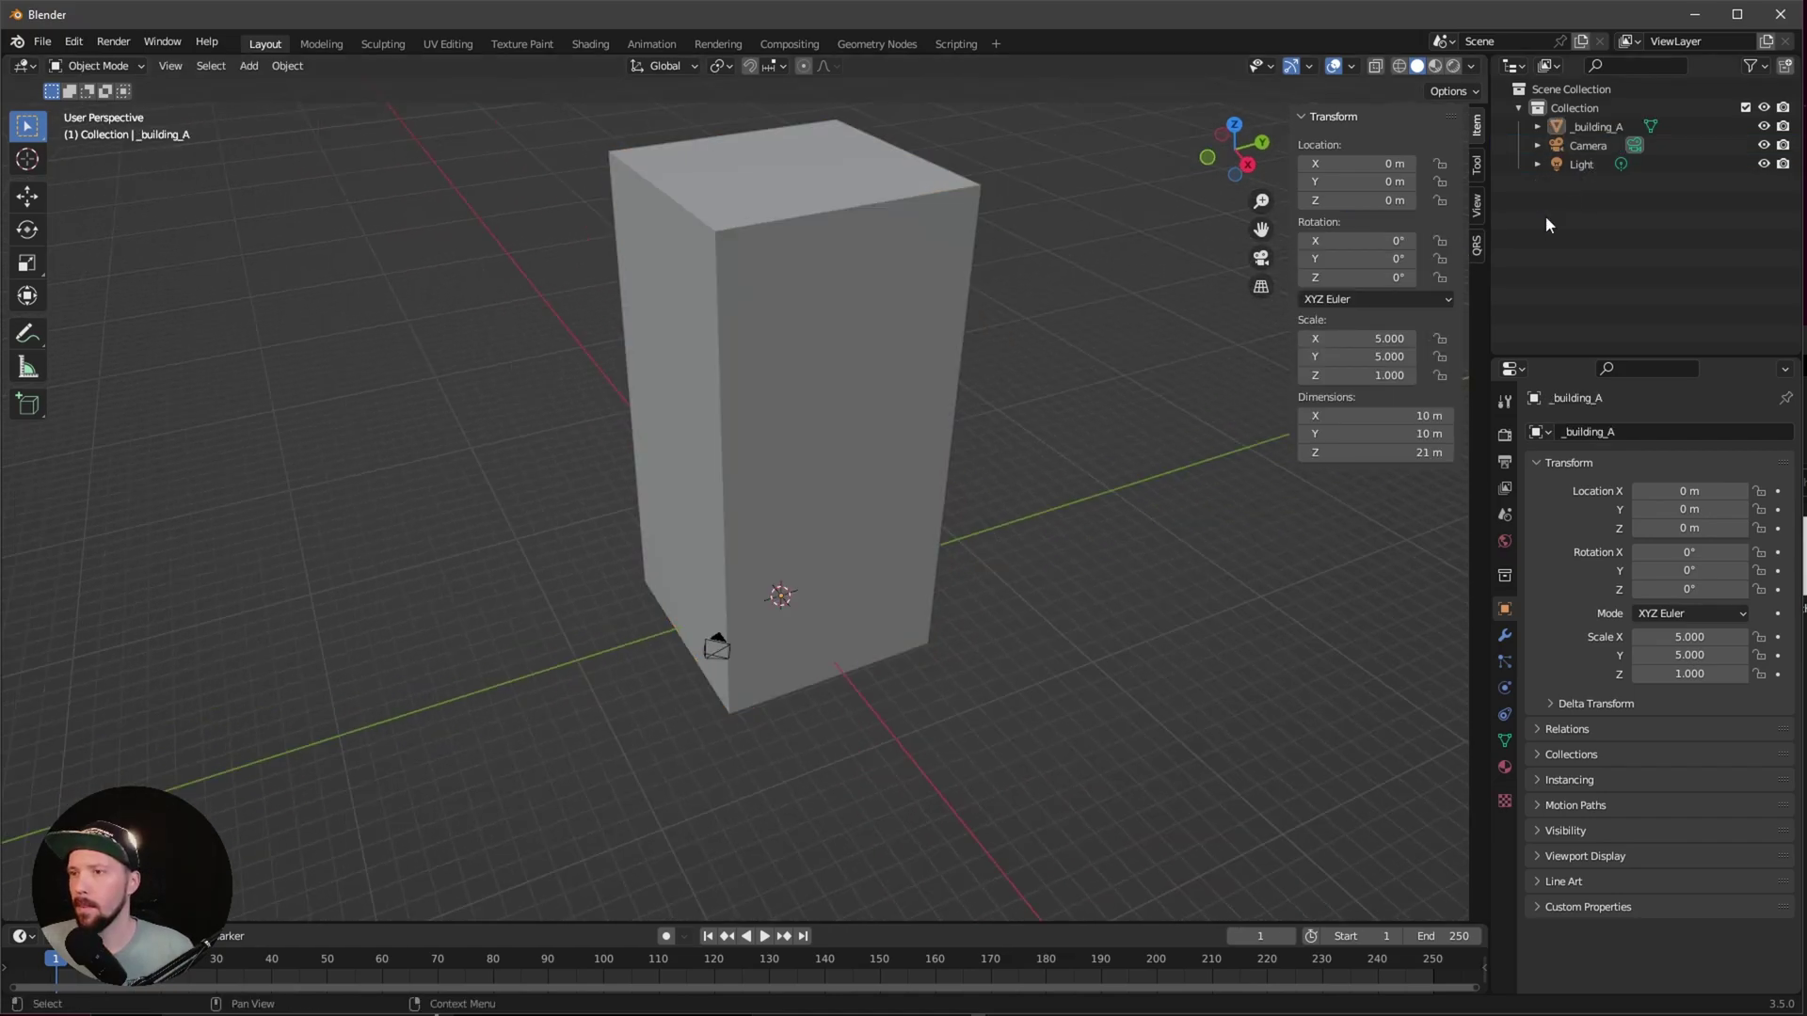
left_click(1590, 127)
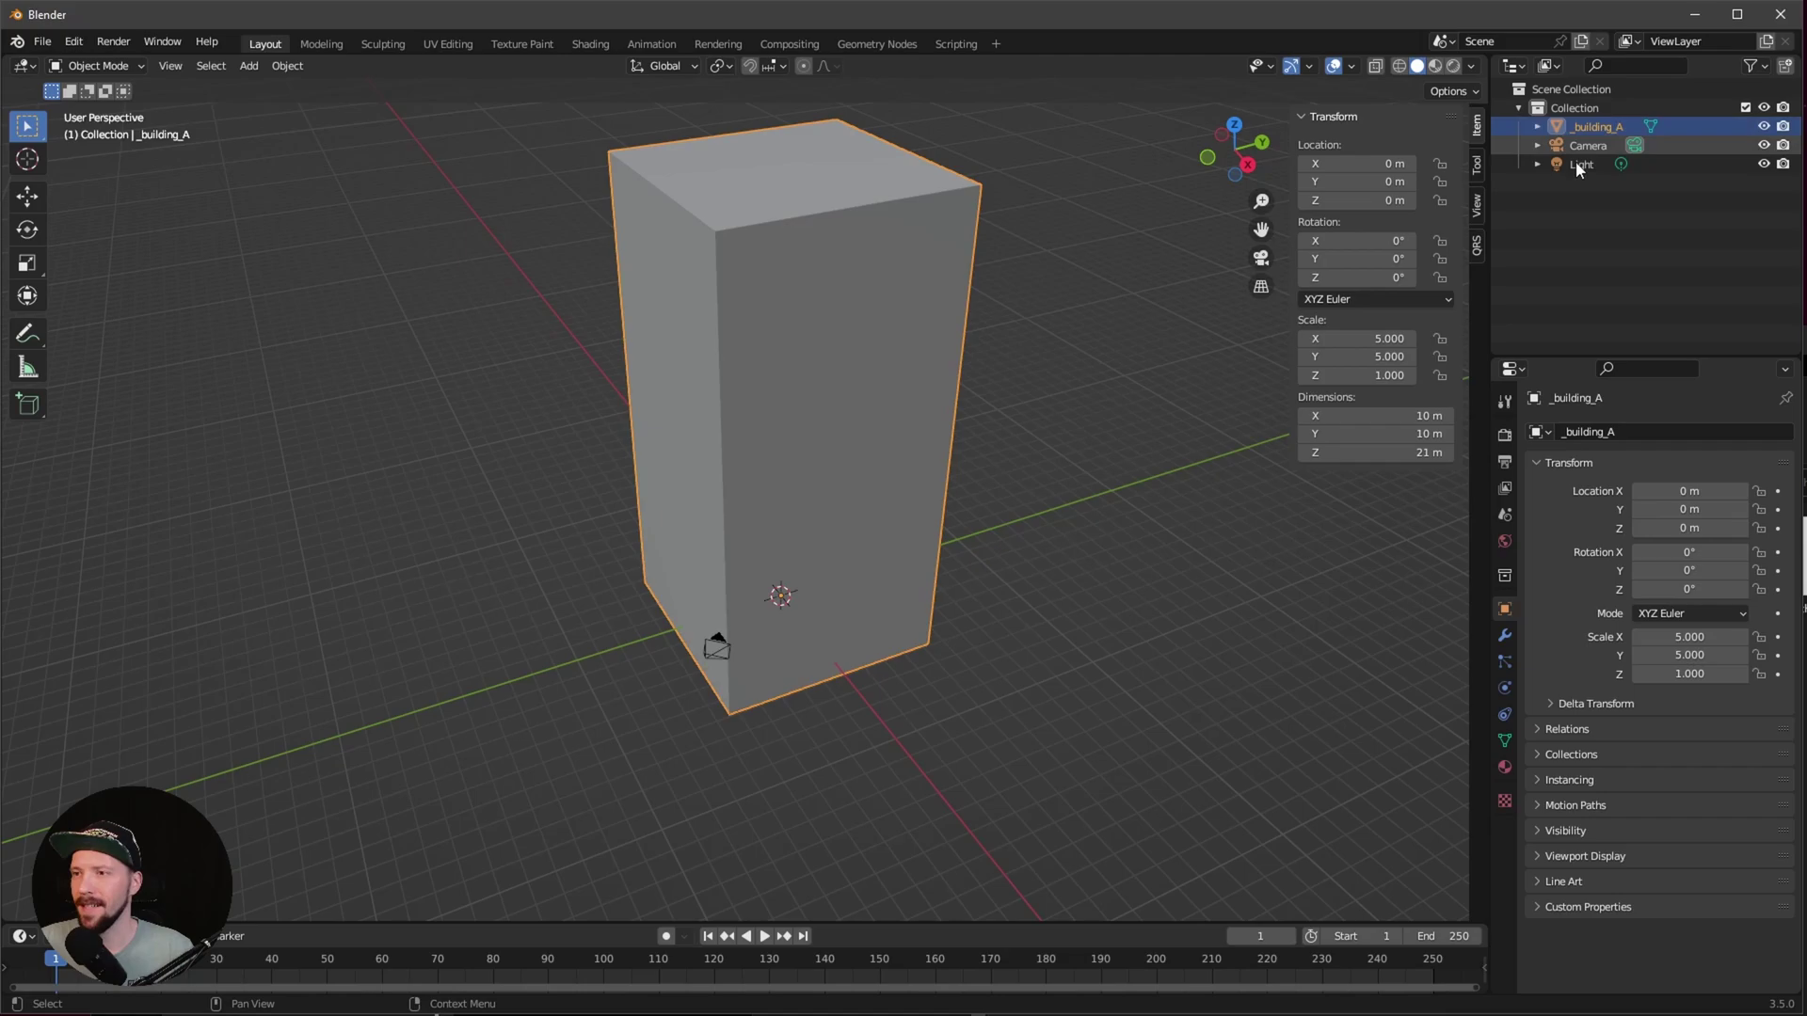
key("shift+d")
right_click(1211, 426)
left_click(1763, 127)
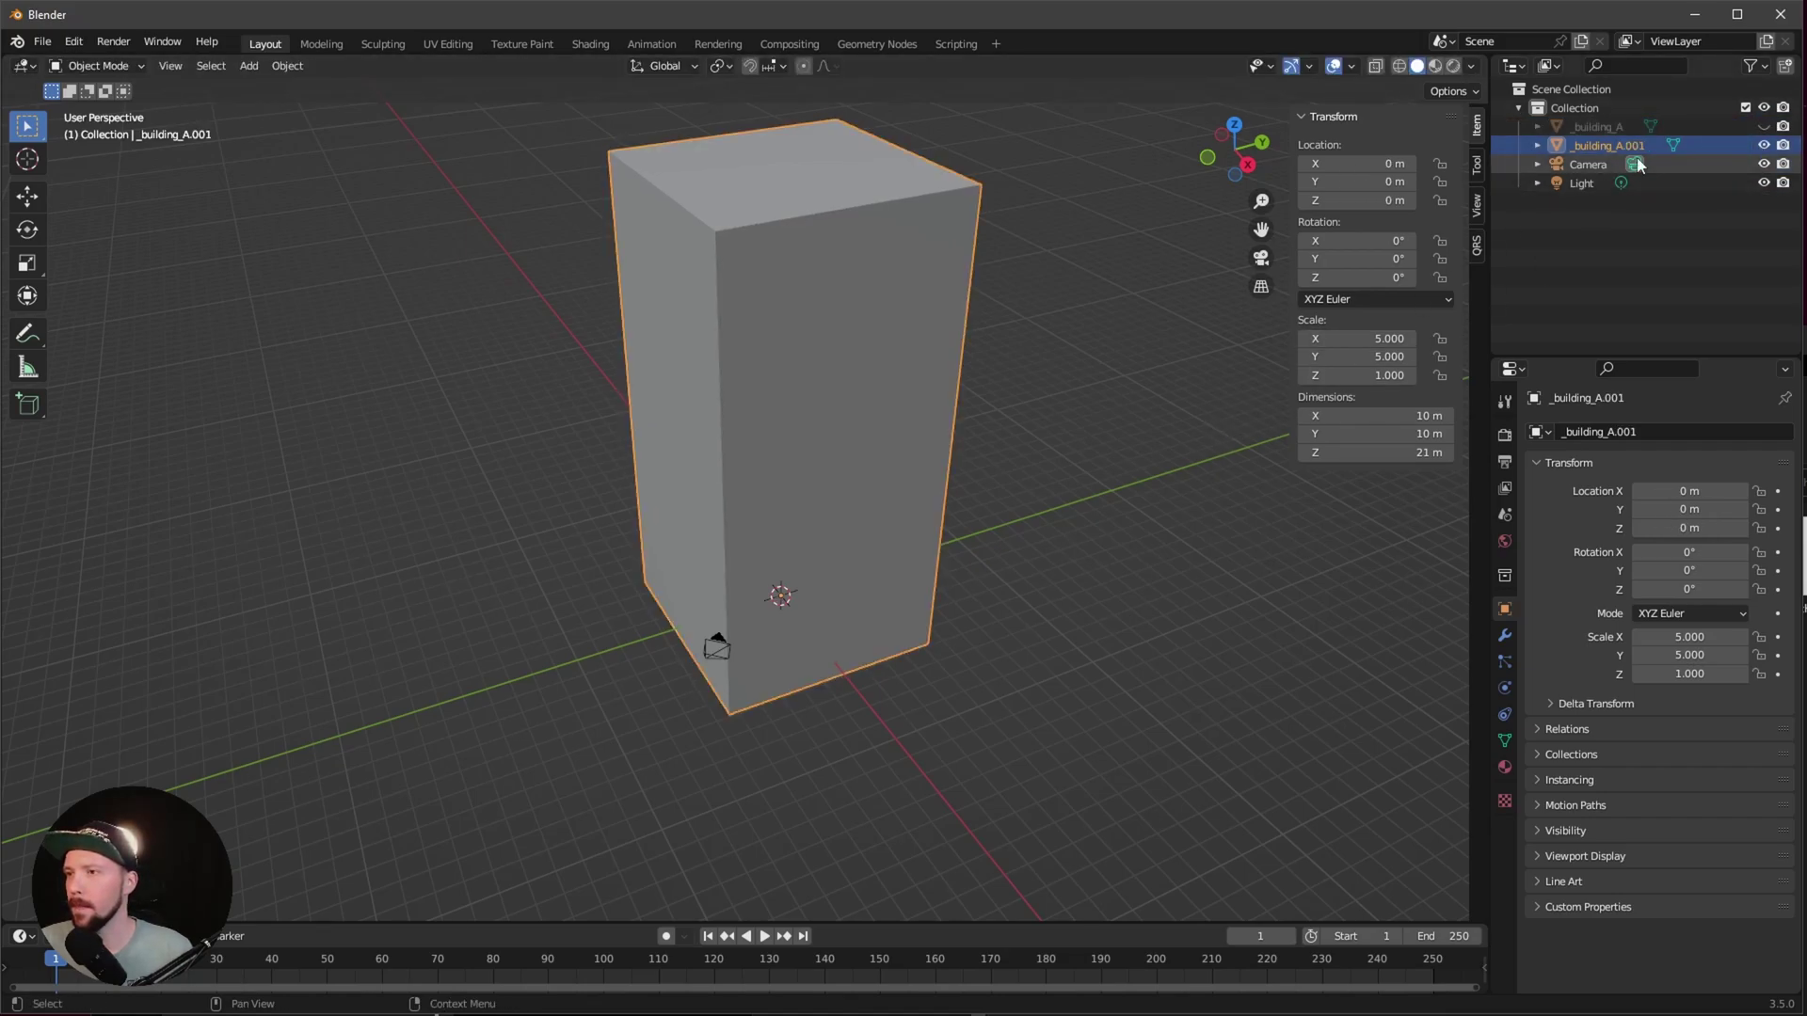
Step: Rename the duplicate to _building_B
double_click(1610, 145)
left_click_drag(1617, 146, 1651, 149)
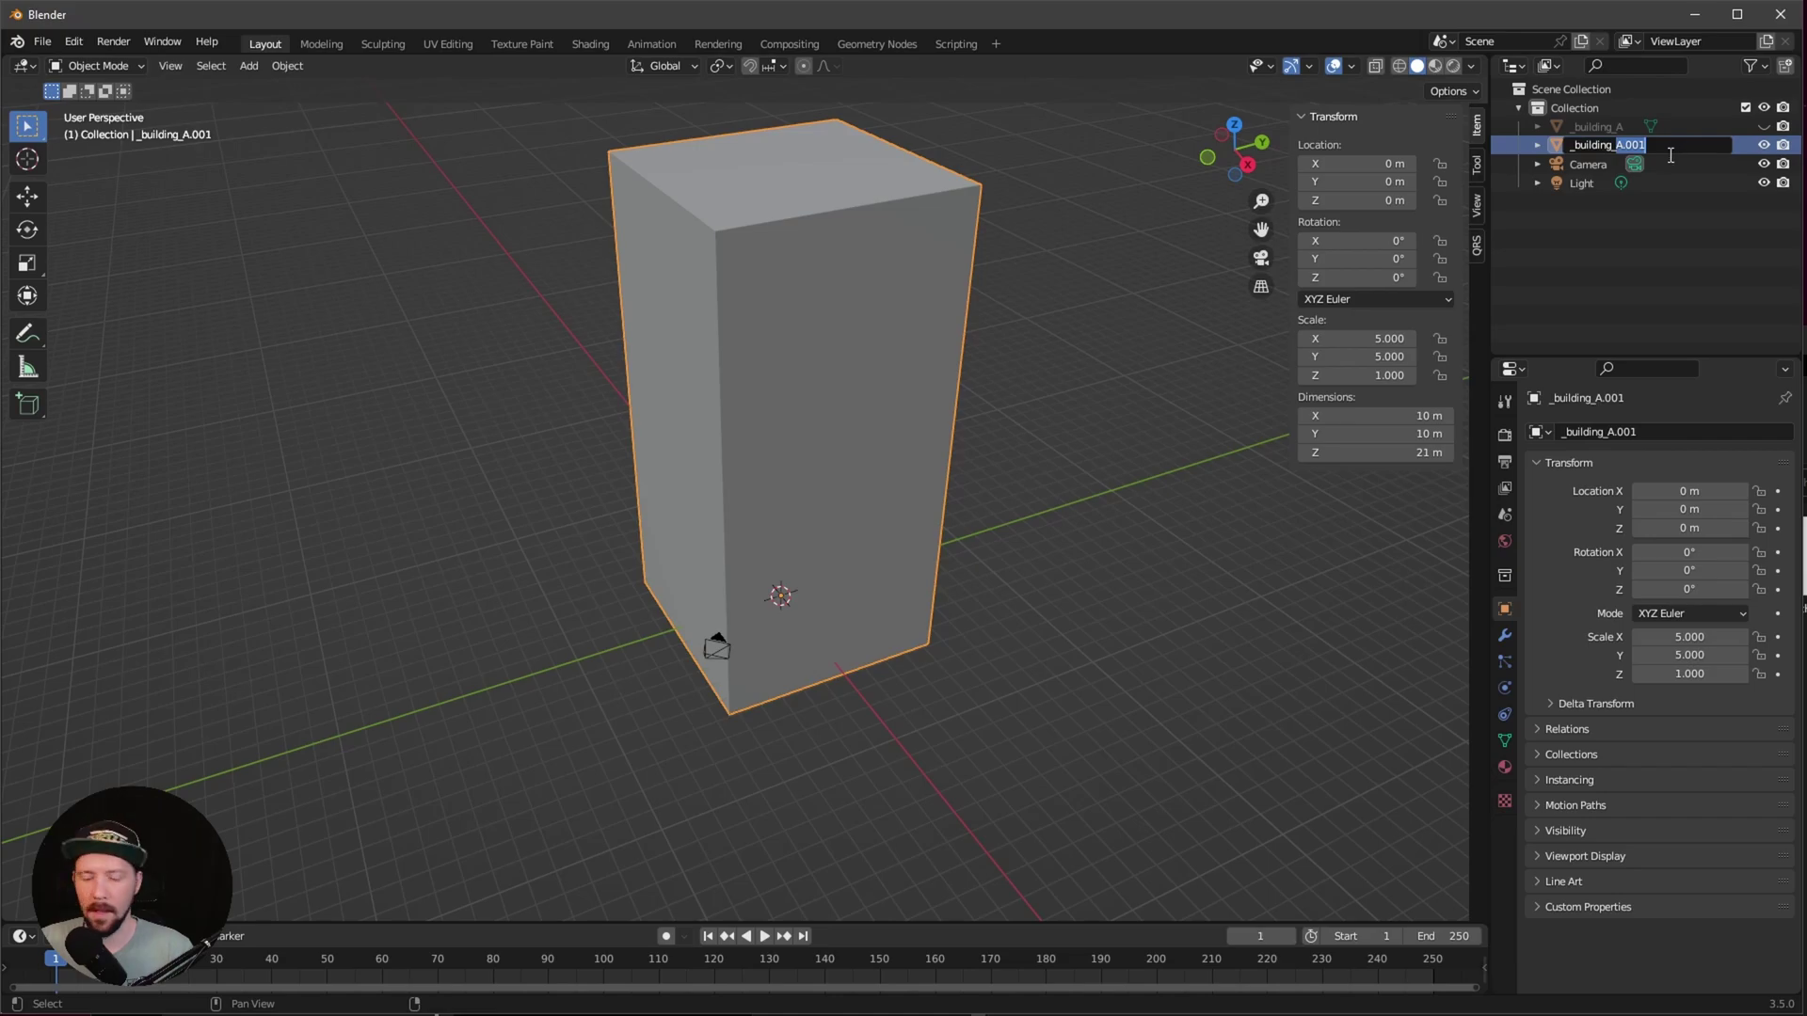
type("B")
key("Return")
Step: In Edit Mode, move the left side's edges to Median Y -2 m
middle_click_drag(809, 489, 894, 589)
key("Tab")
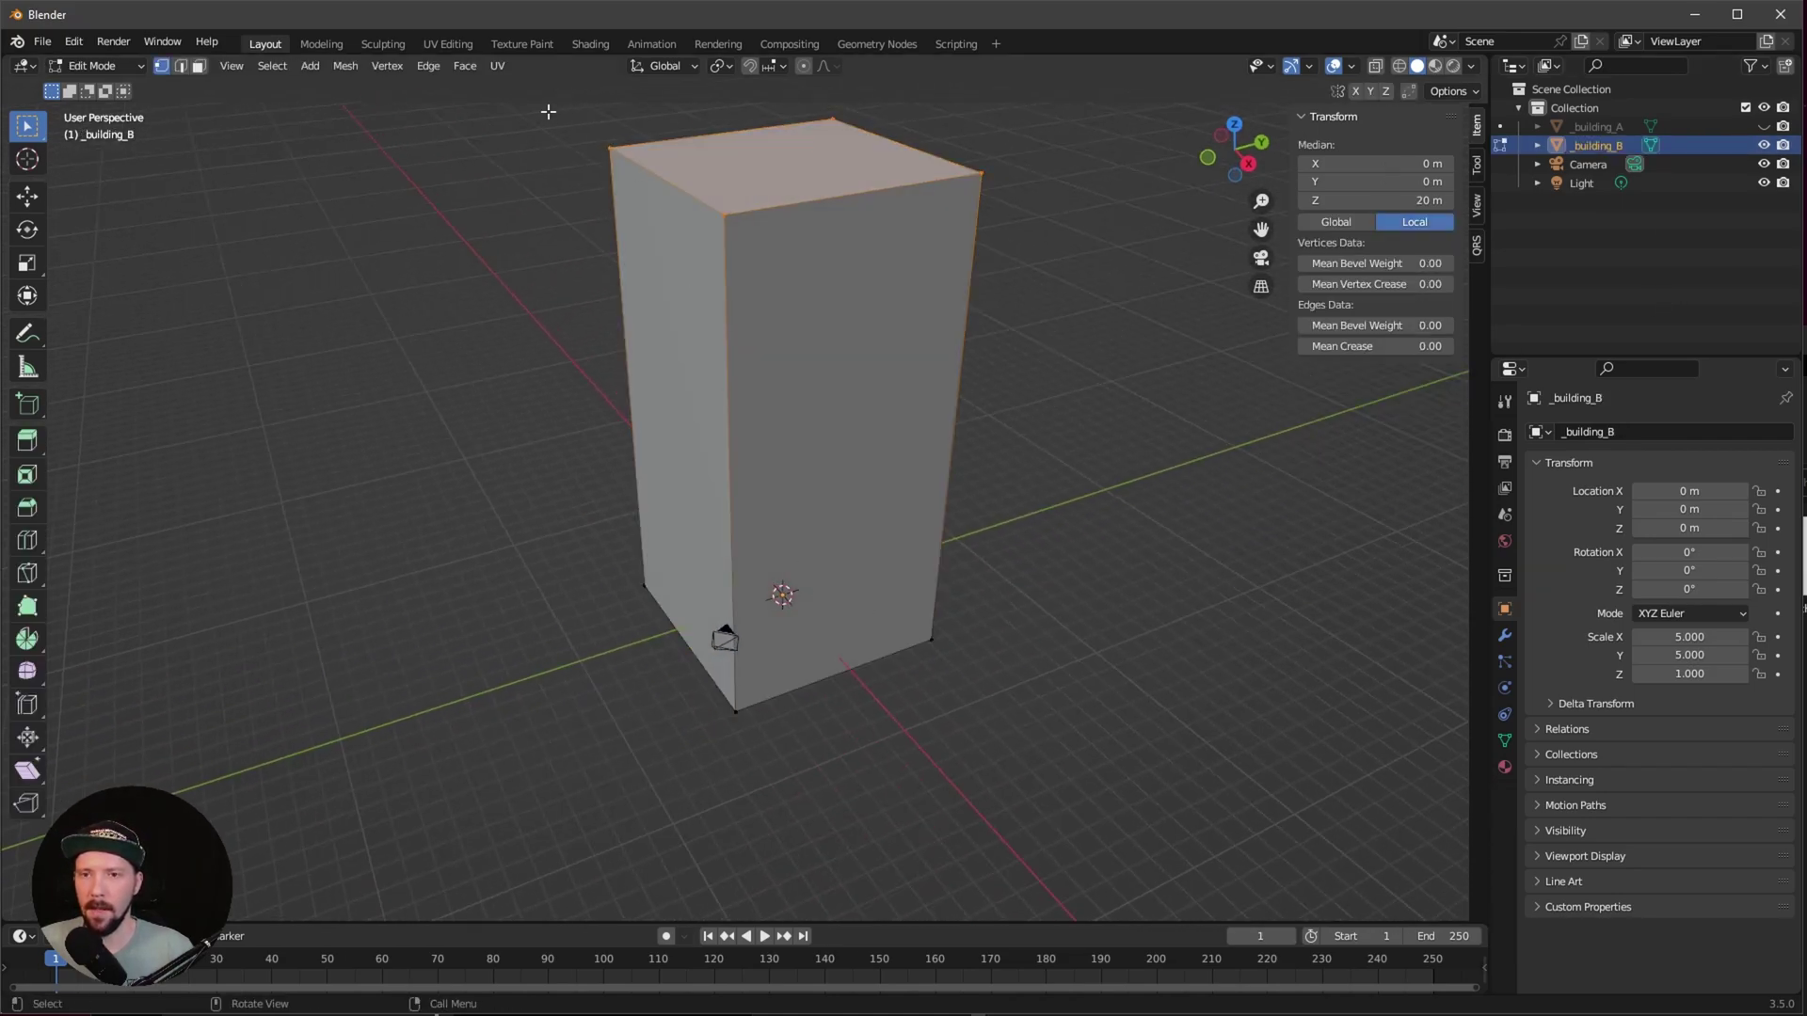
left_click(659, 176)
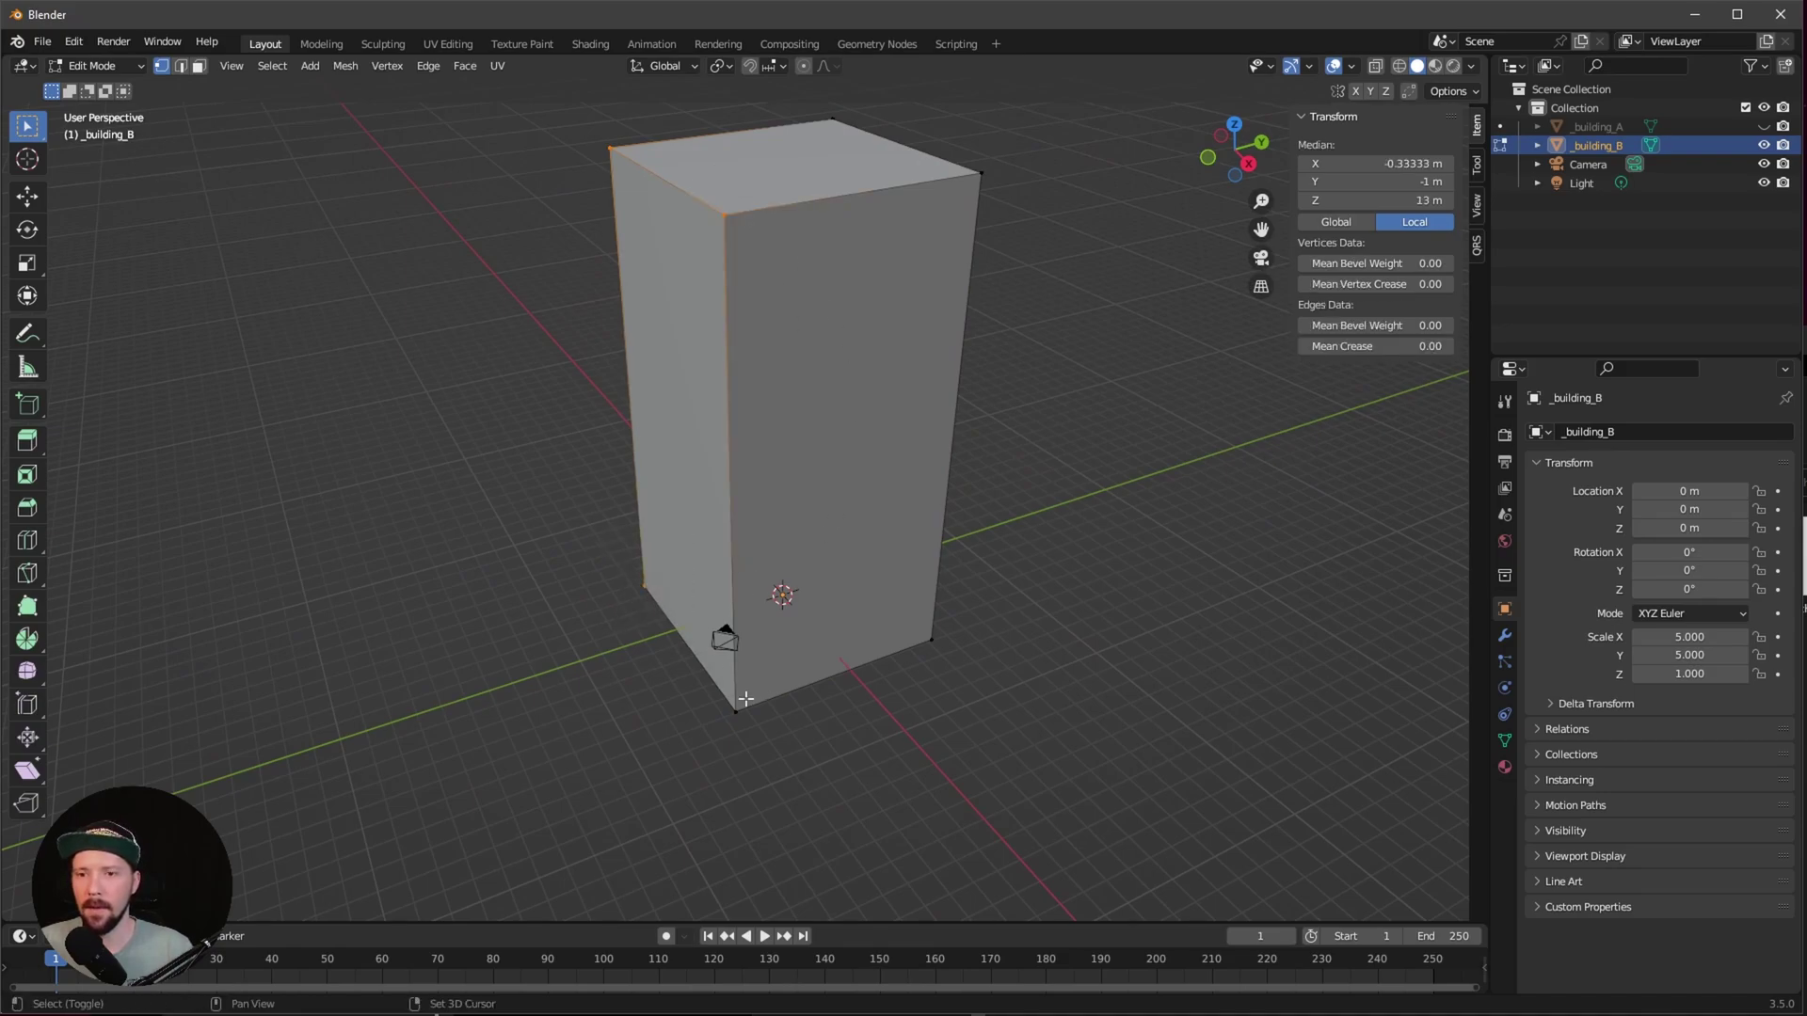
left_click(704, 667, "shift")
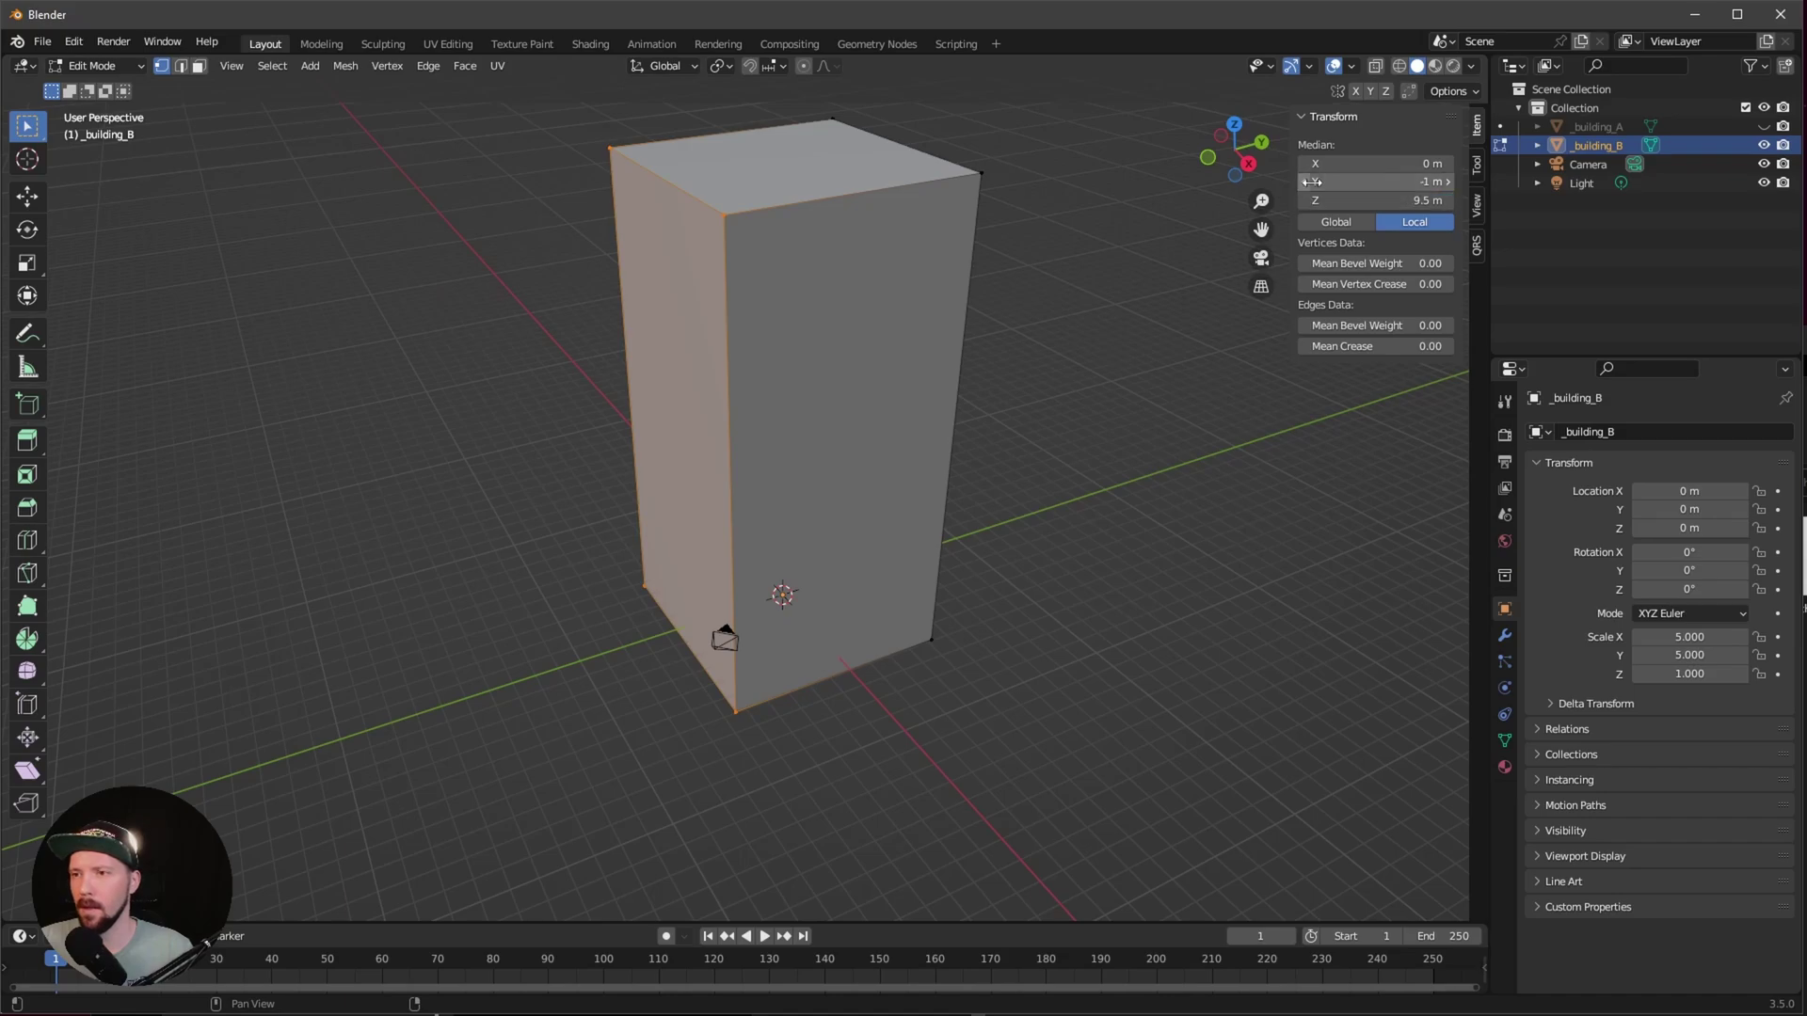
left_click(1401, 187)
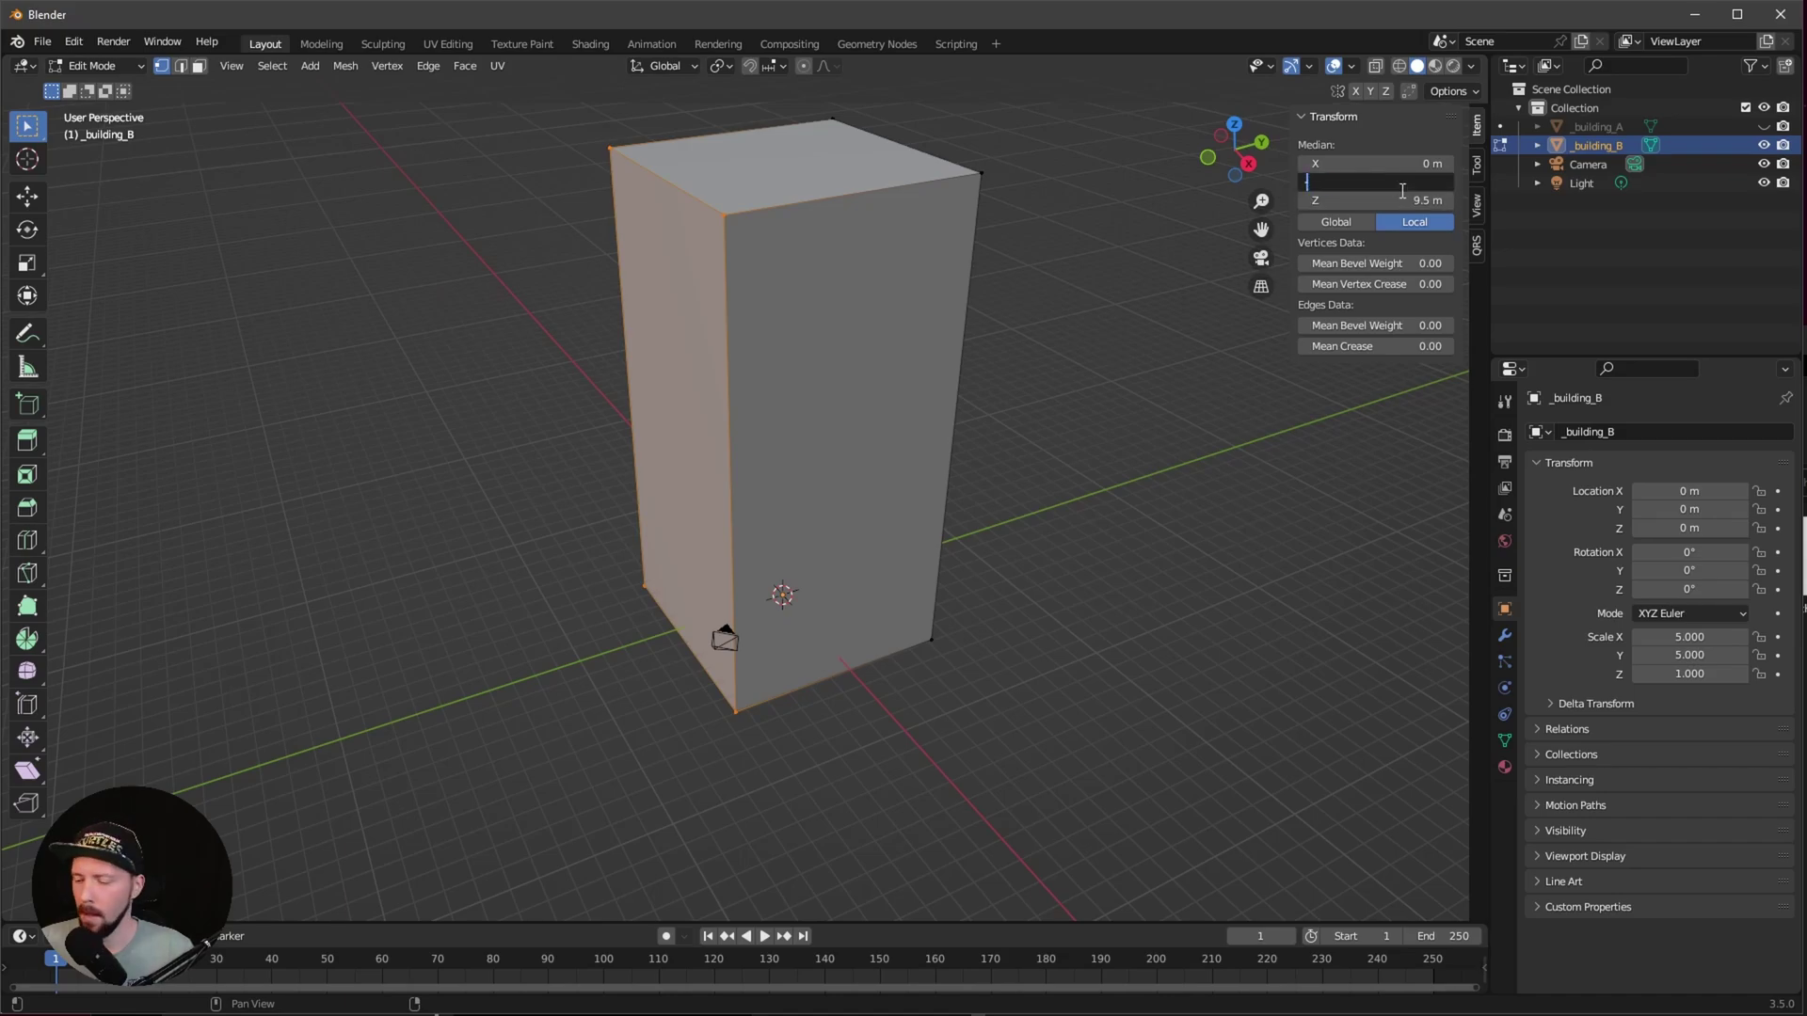
type("-2")
key("Return")
Step: Move the right side's vertices to Median Y 2 m
middle_click_drag(1092, 527, 959, 450)
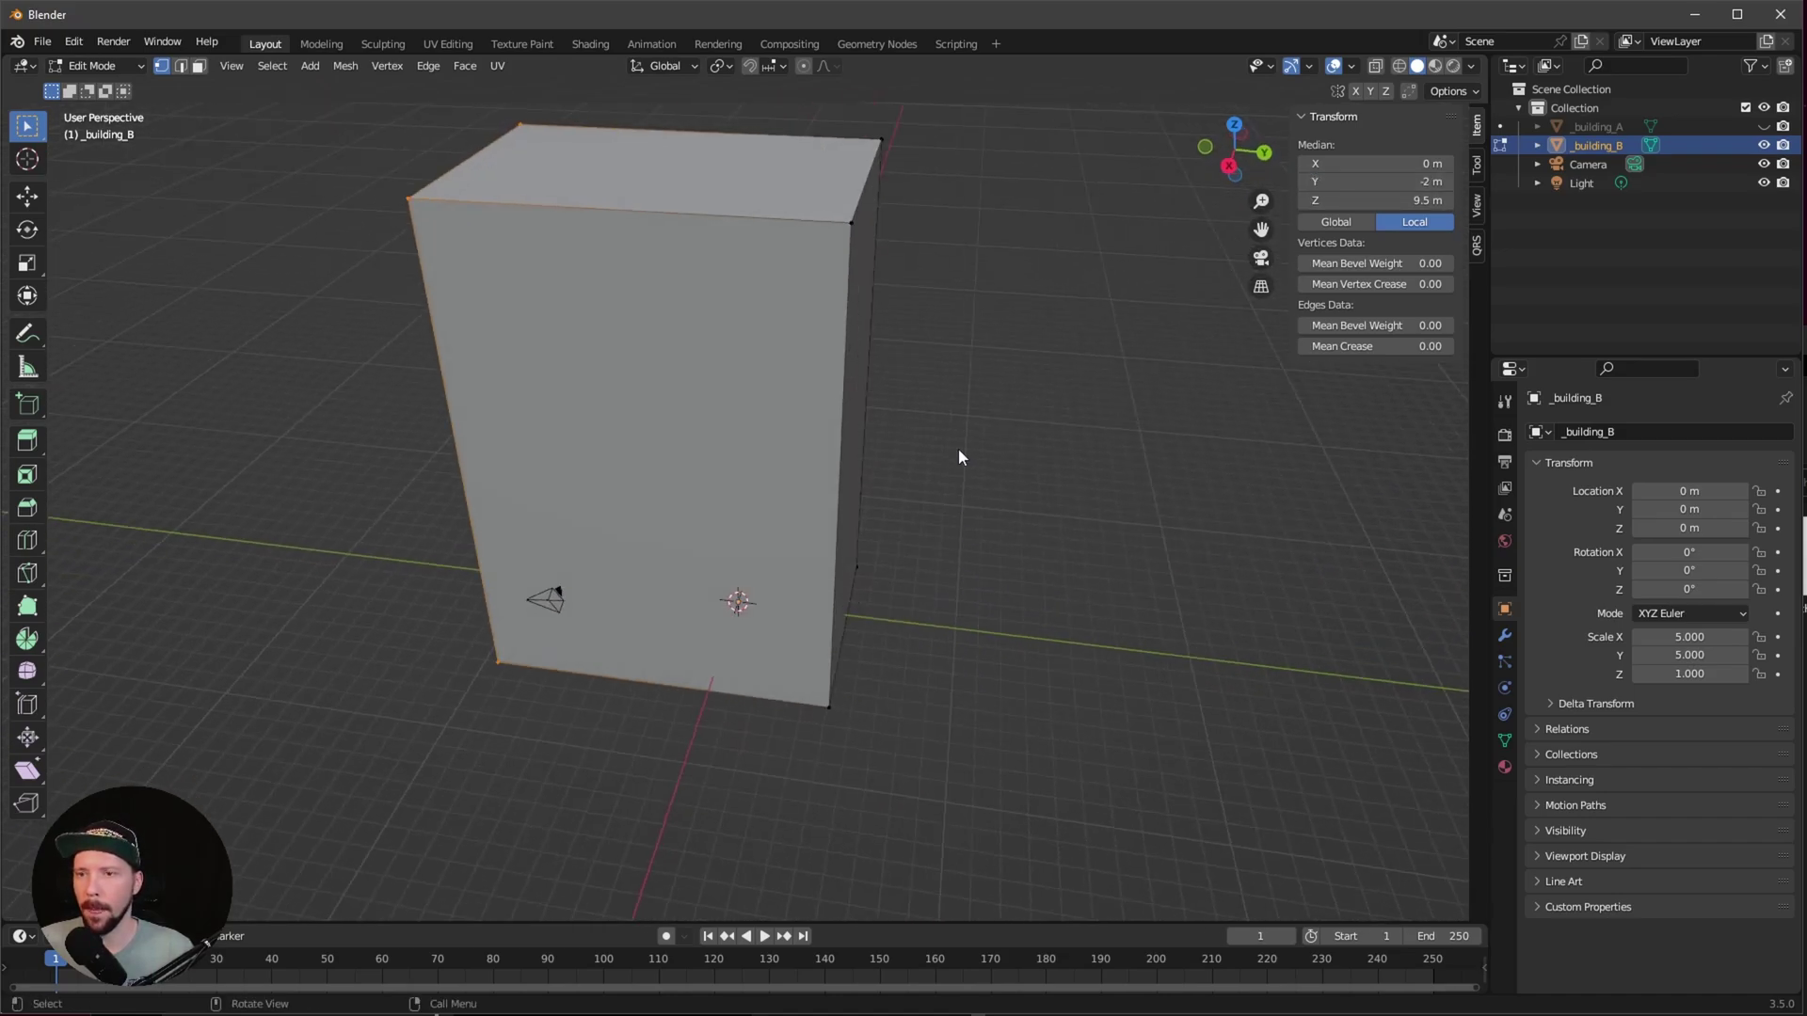
left_click(939, 350)
left_click_drag(912, 150, 807, 742)
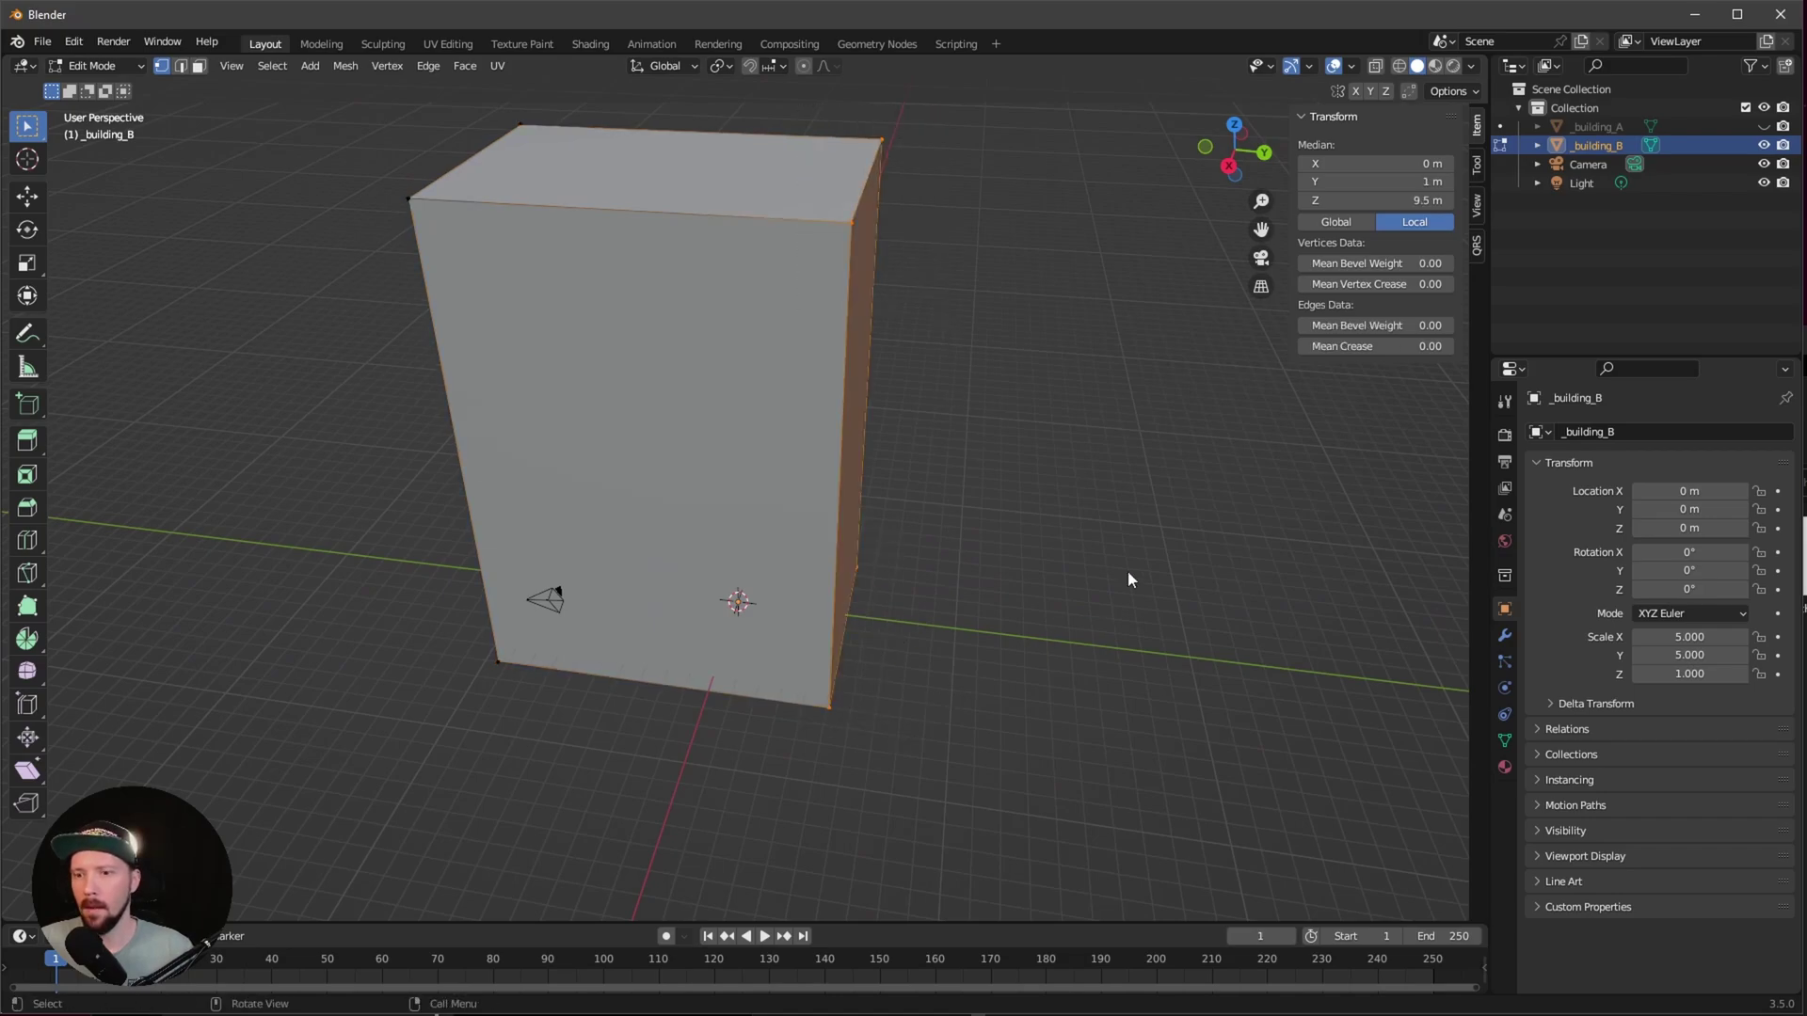
left_click(1428, 177)
type("2")
key("Return")
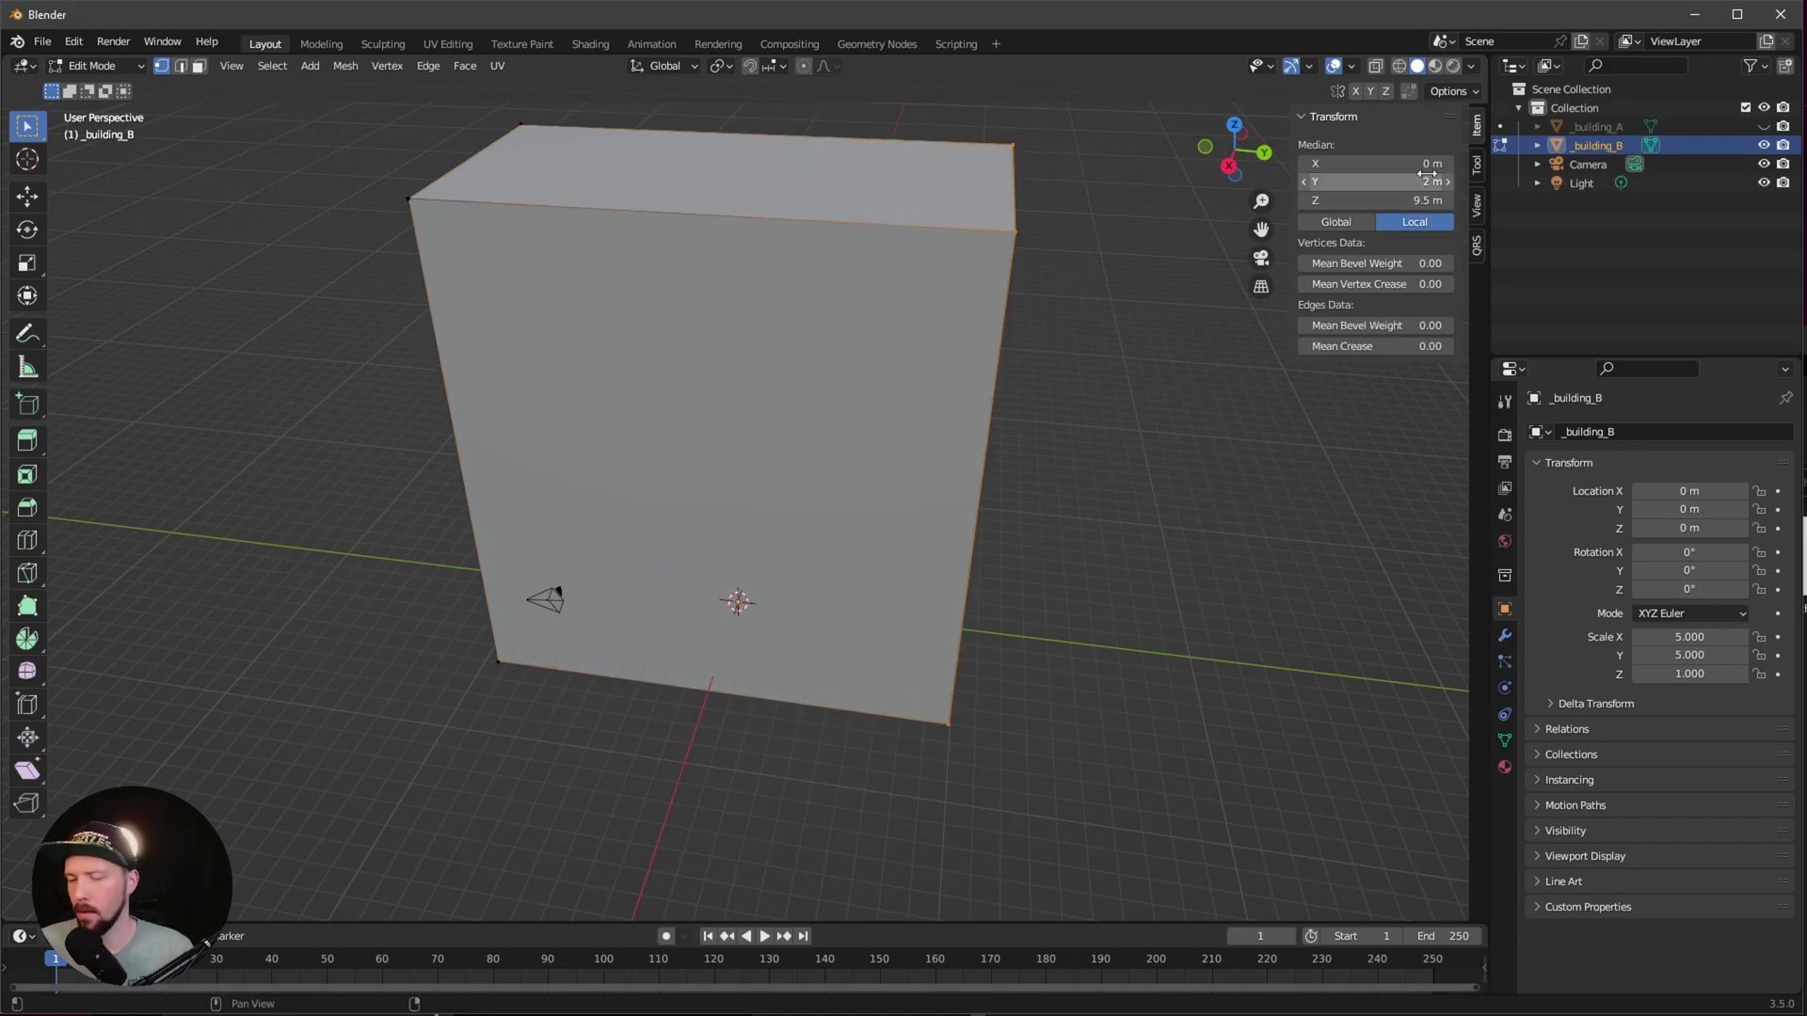
Step: Switch to face select mode and select the block's front face
middle_click_drag(952, 564, 859, 415)
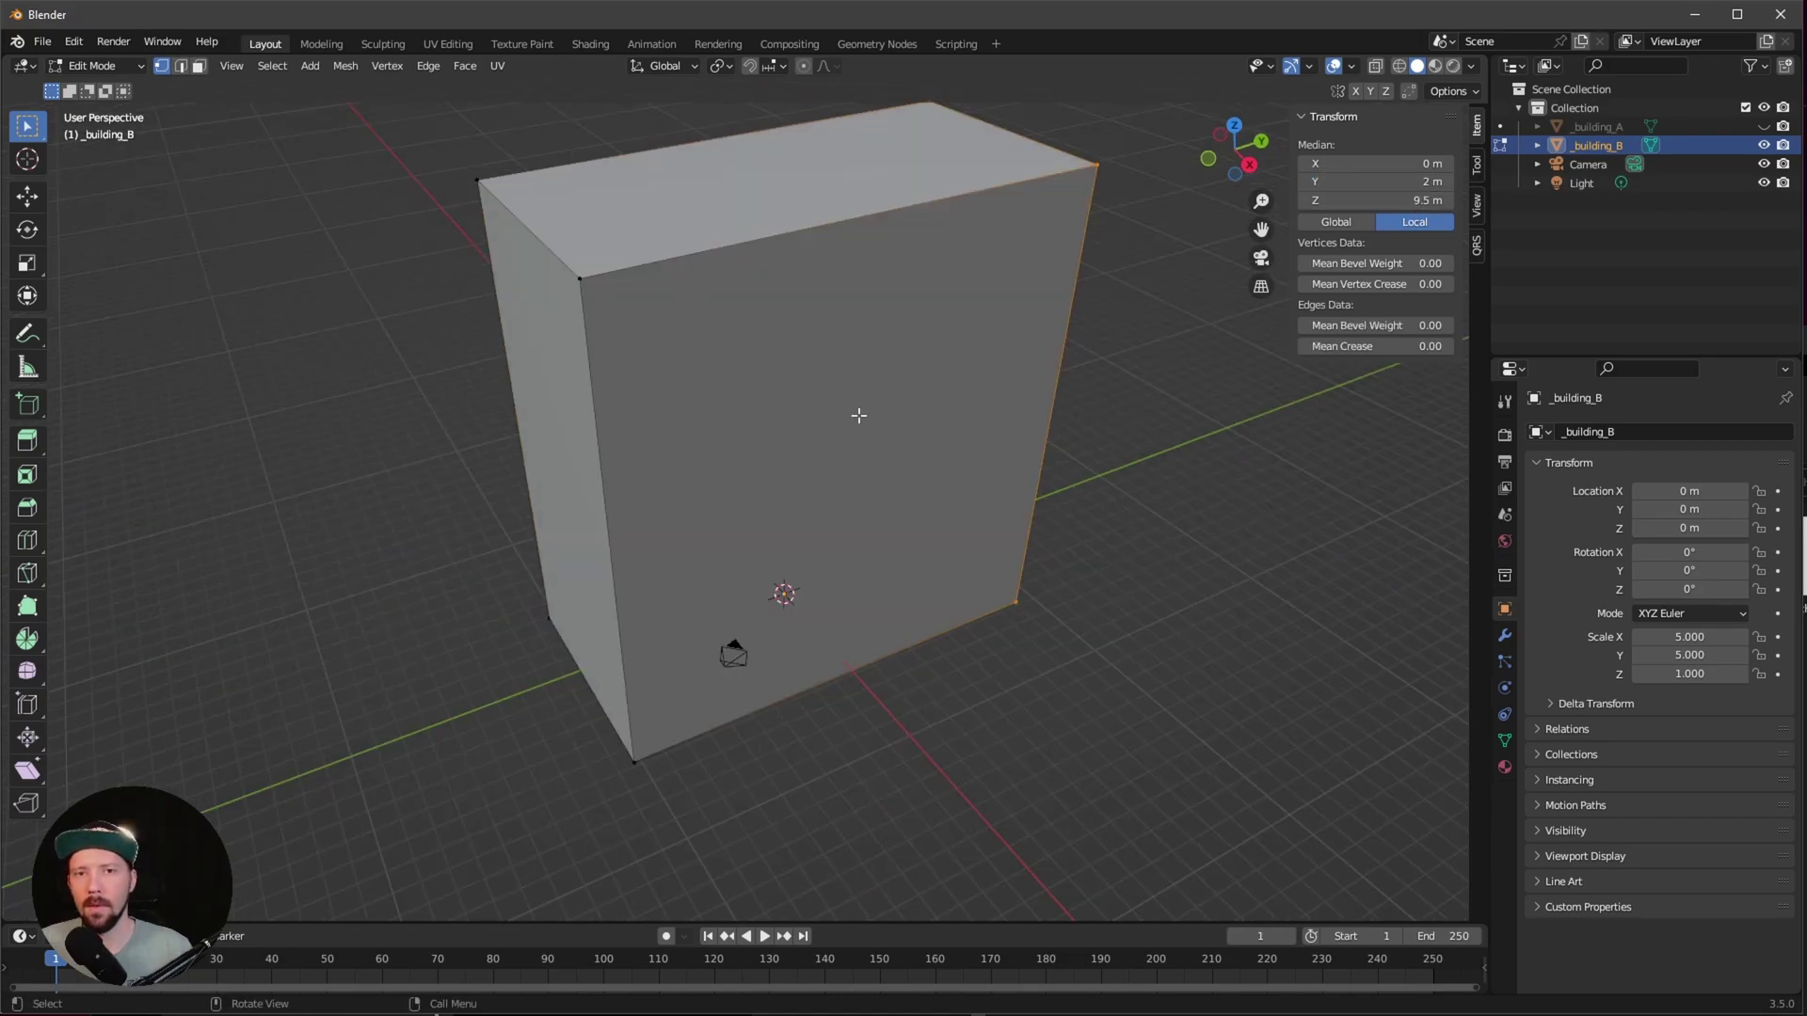
left_click(198, 66)
middle_click_drag(311, 395, 420, 653)
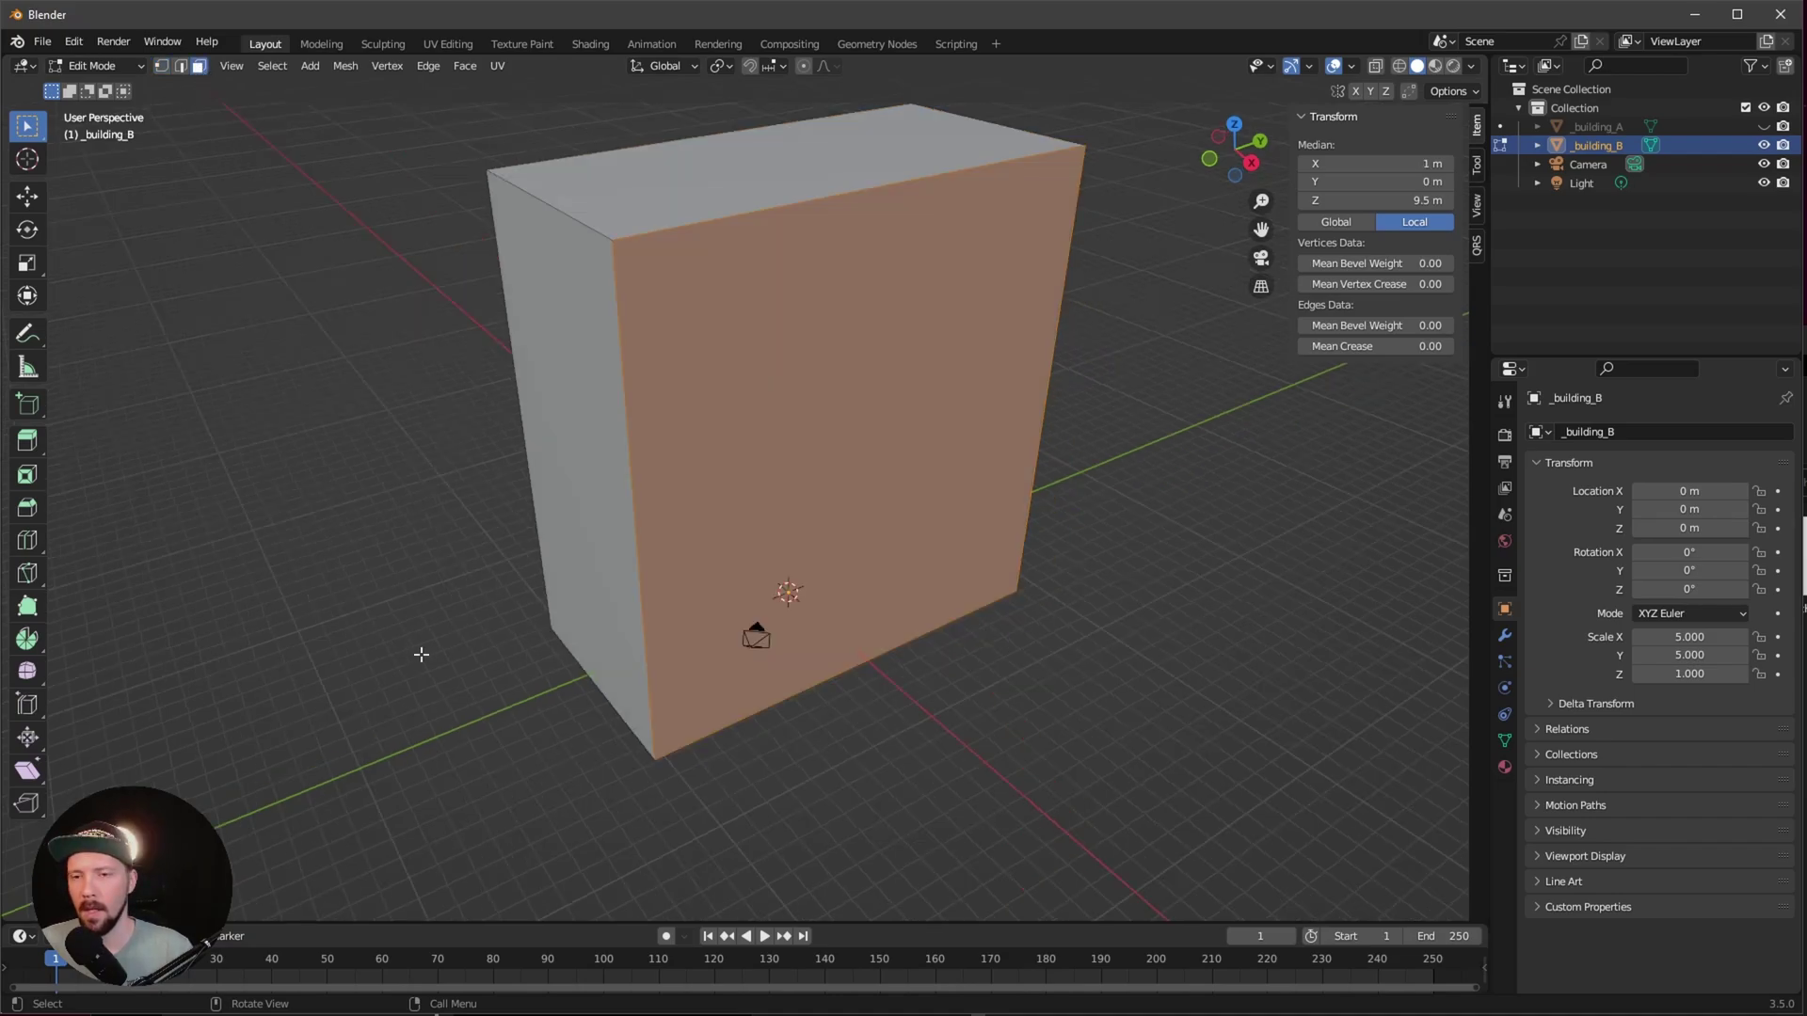
left_click(420, 654)
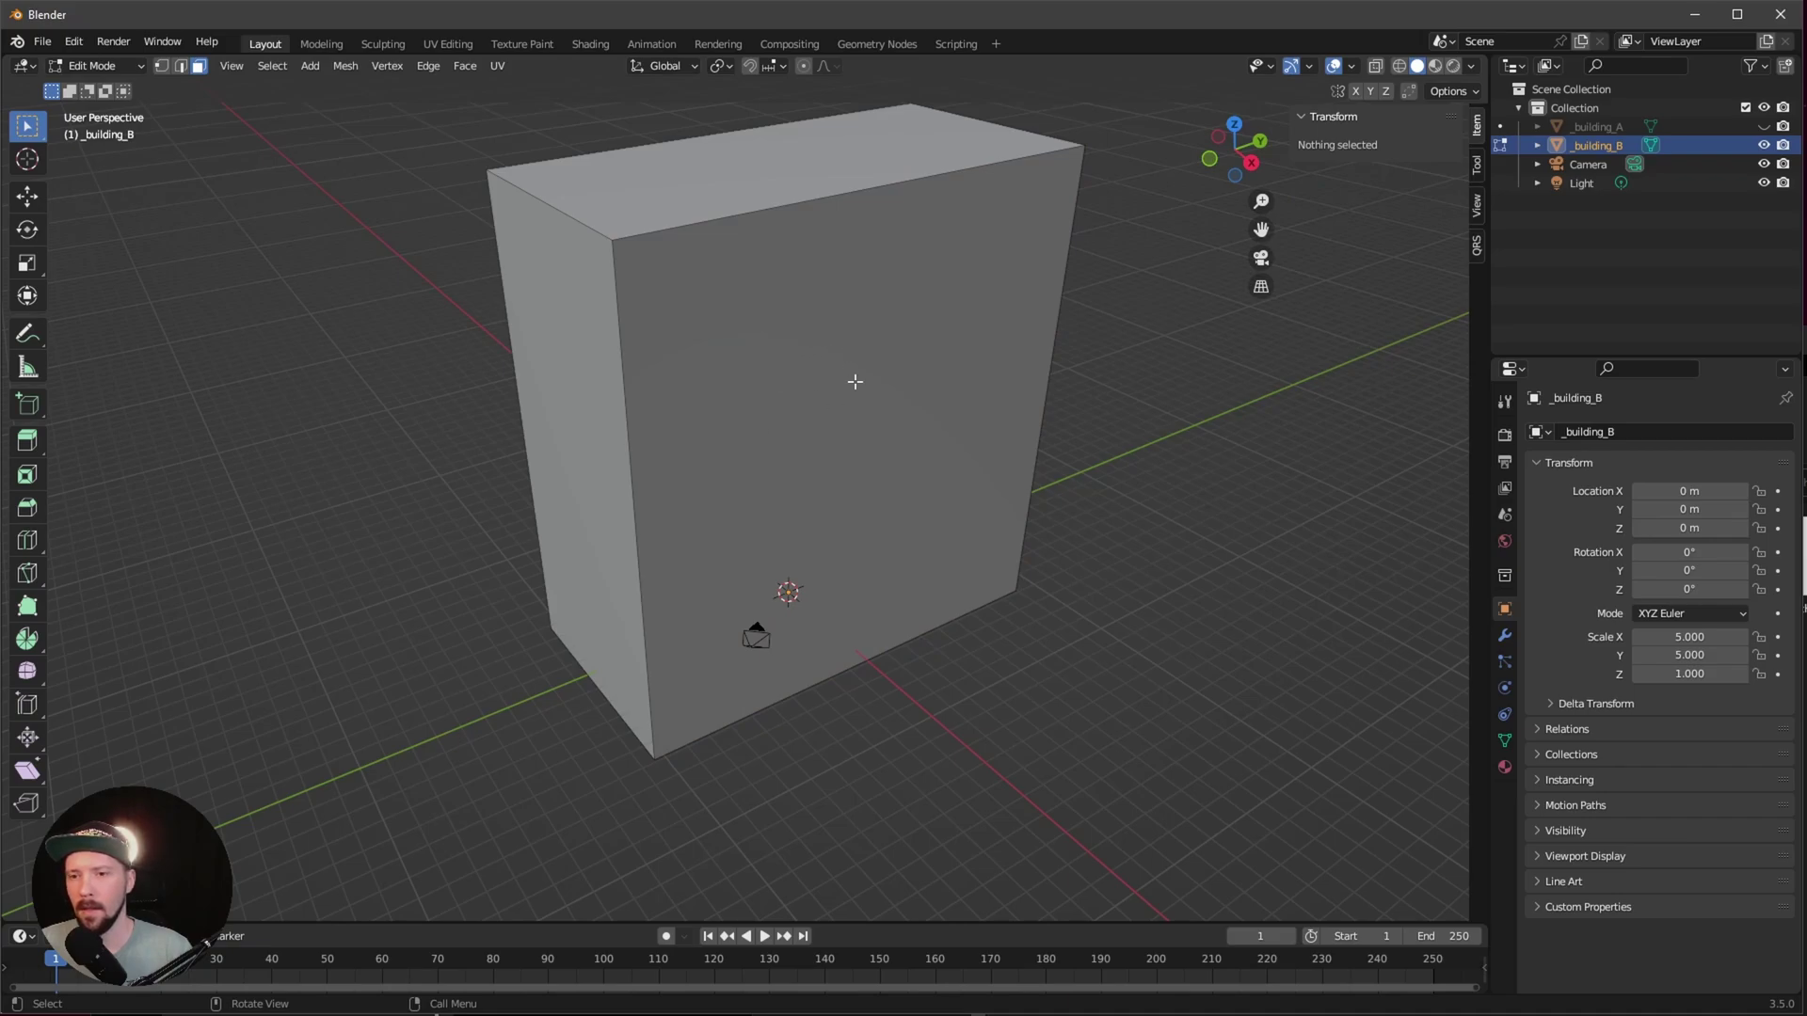
left_click_drag(762, 316, 855, 445)
middle_click_drag(1113, 521, 1033, 530)
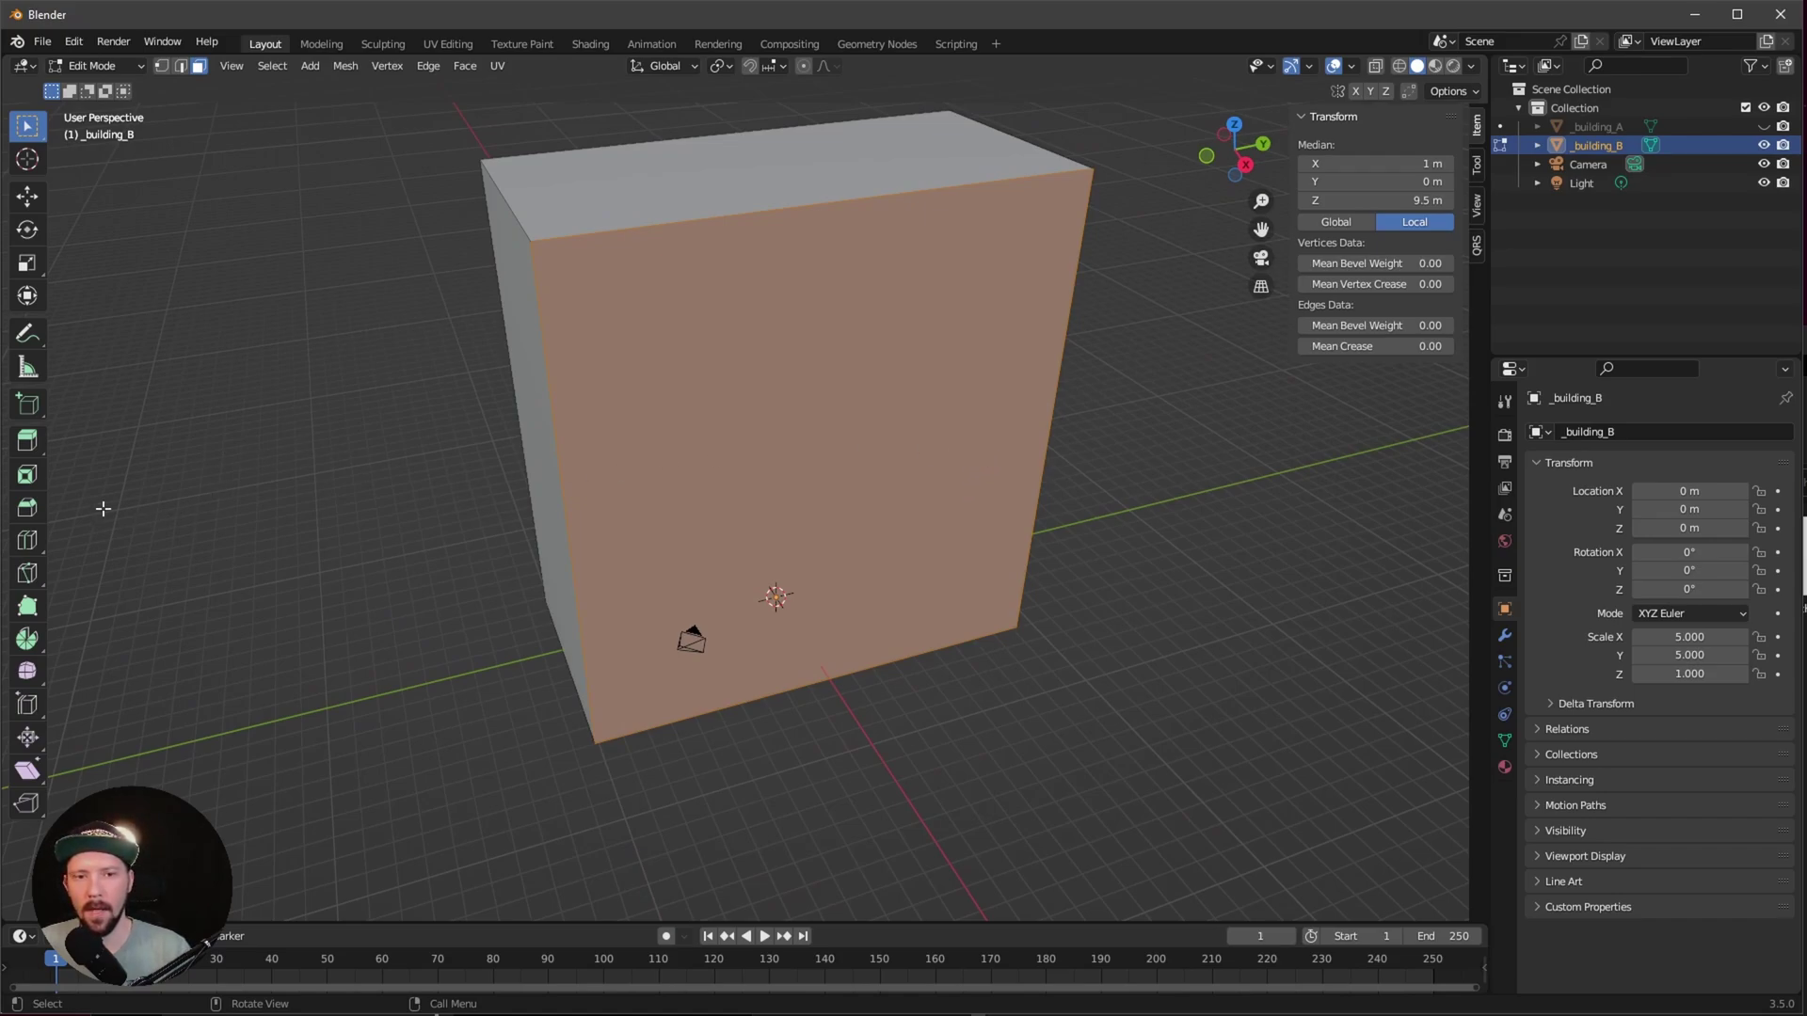
Step: Inset _building_B's front face with a thickness of 0.7 m
left_click(27, 477)
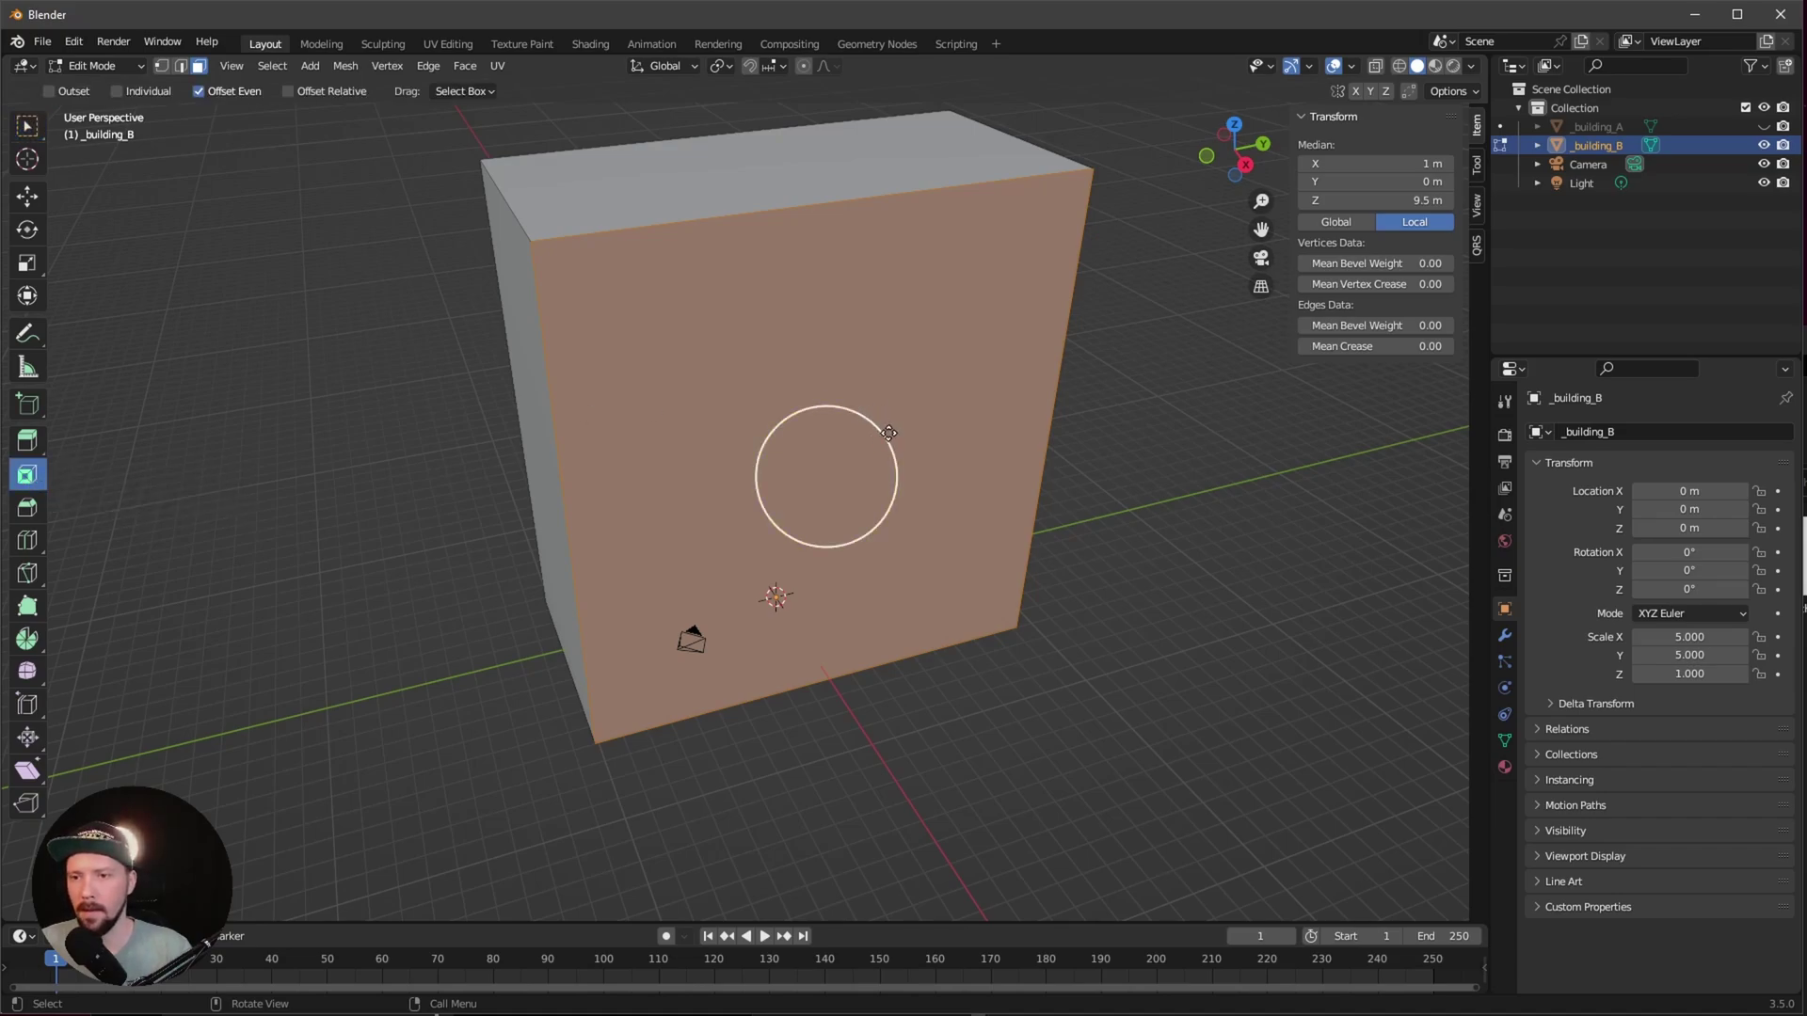
left_click_drag(883, 439, 826, 476)
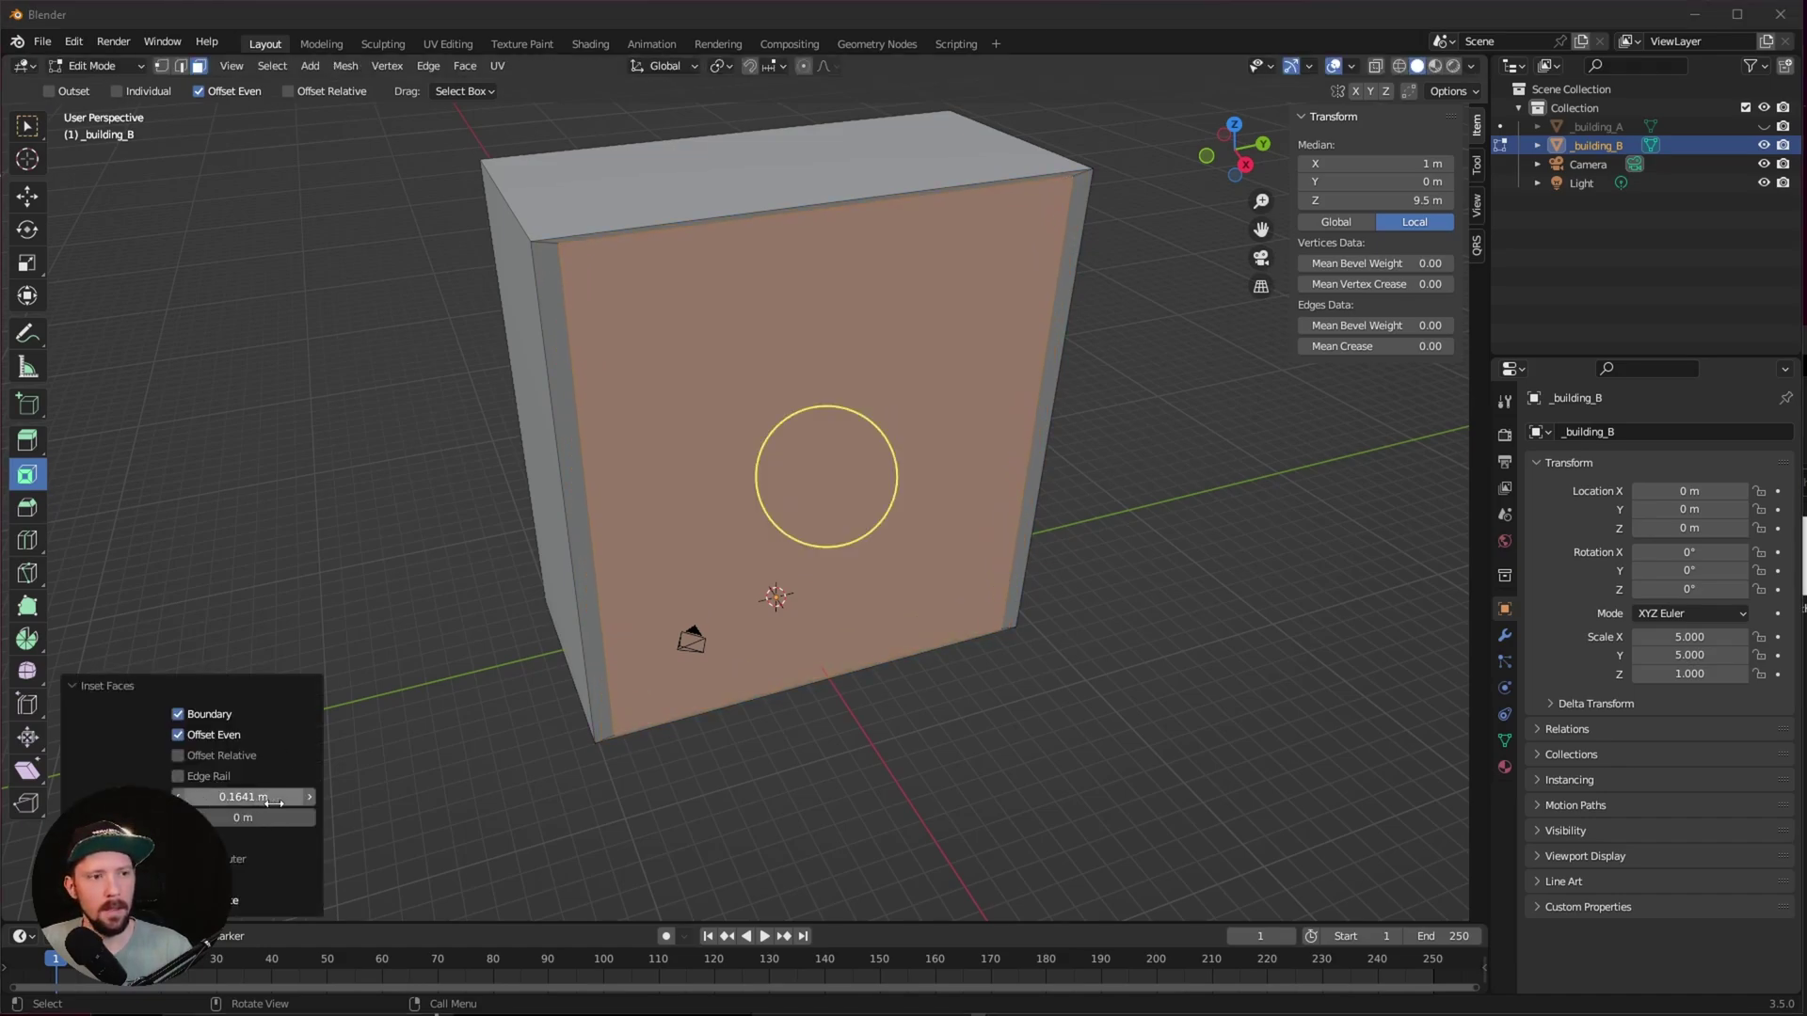
left_click_drag(273, 802, 790, 758)
left_click(286, 790)
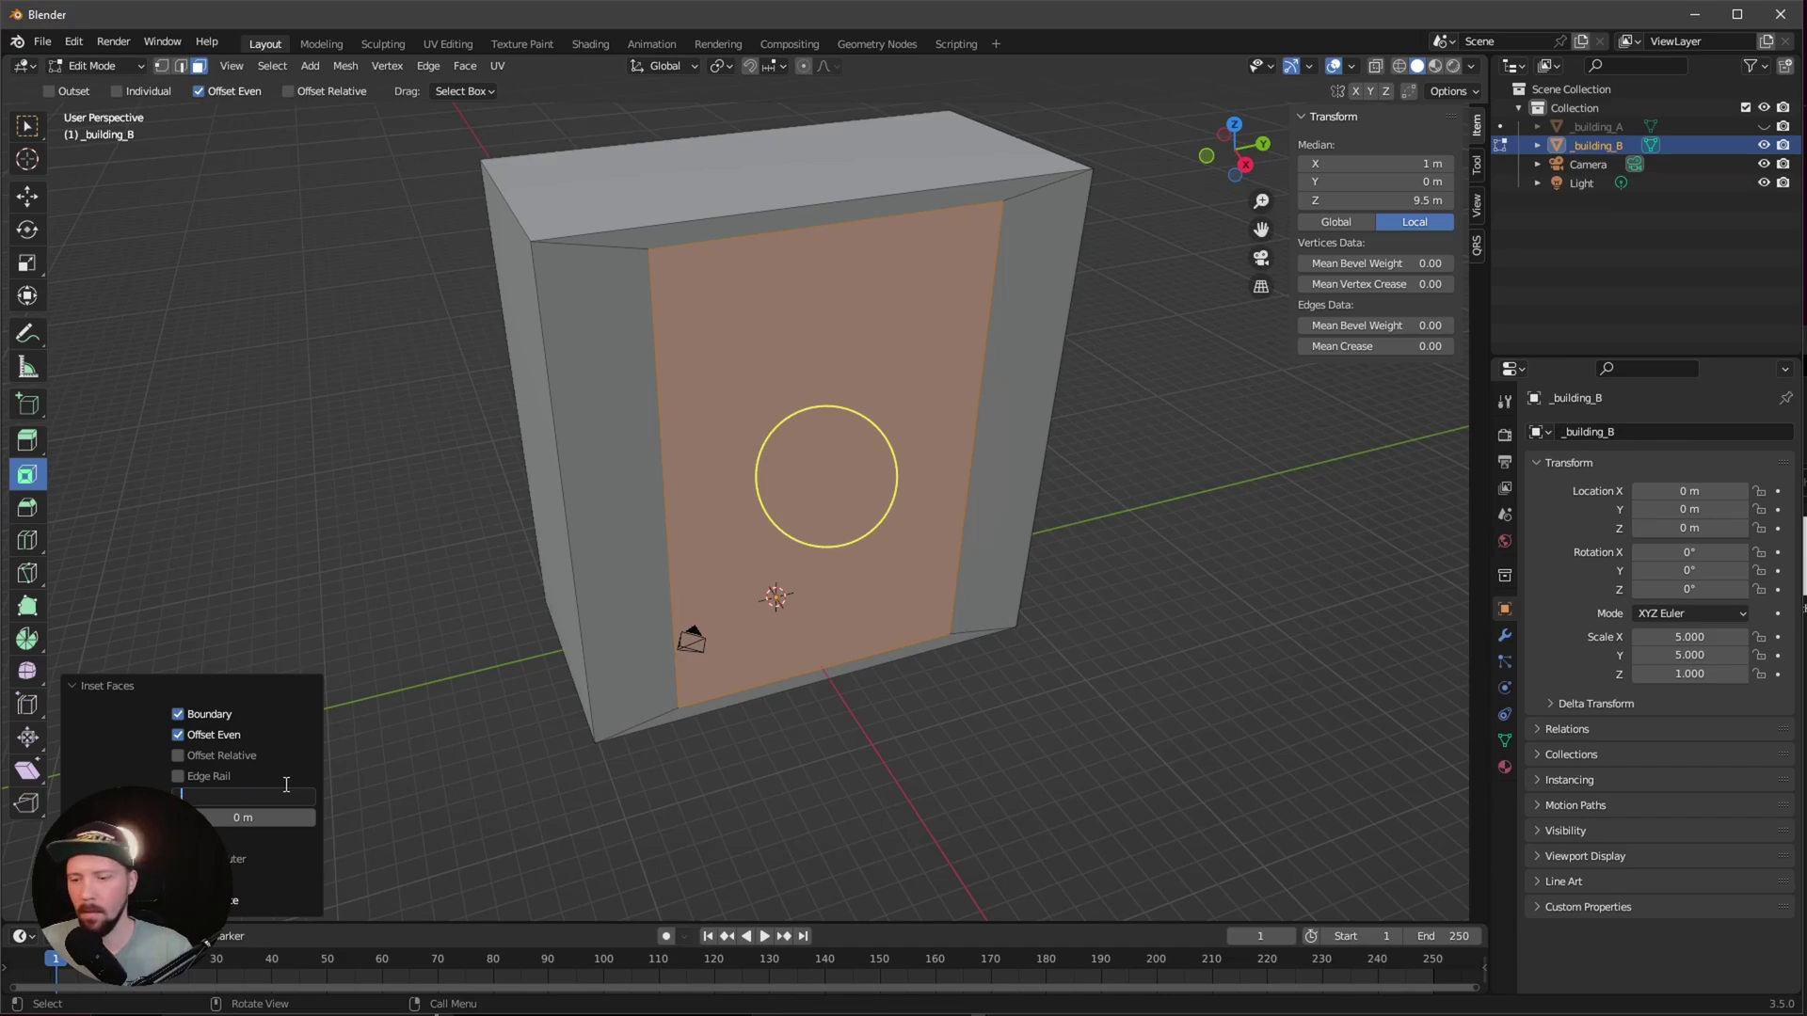
key("Return")
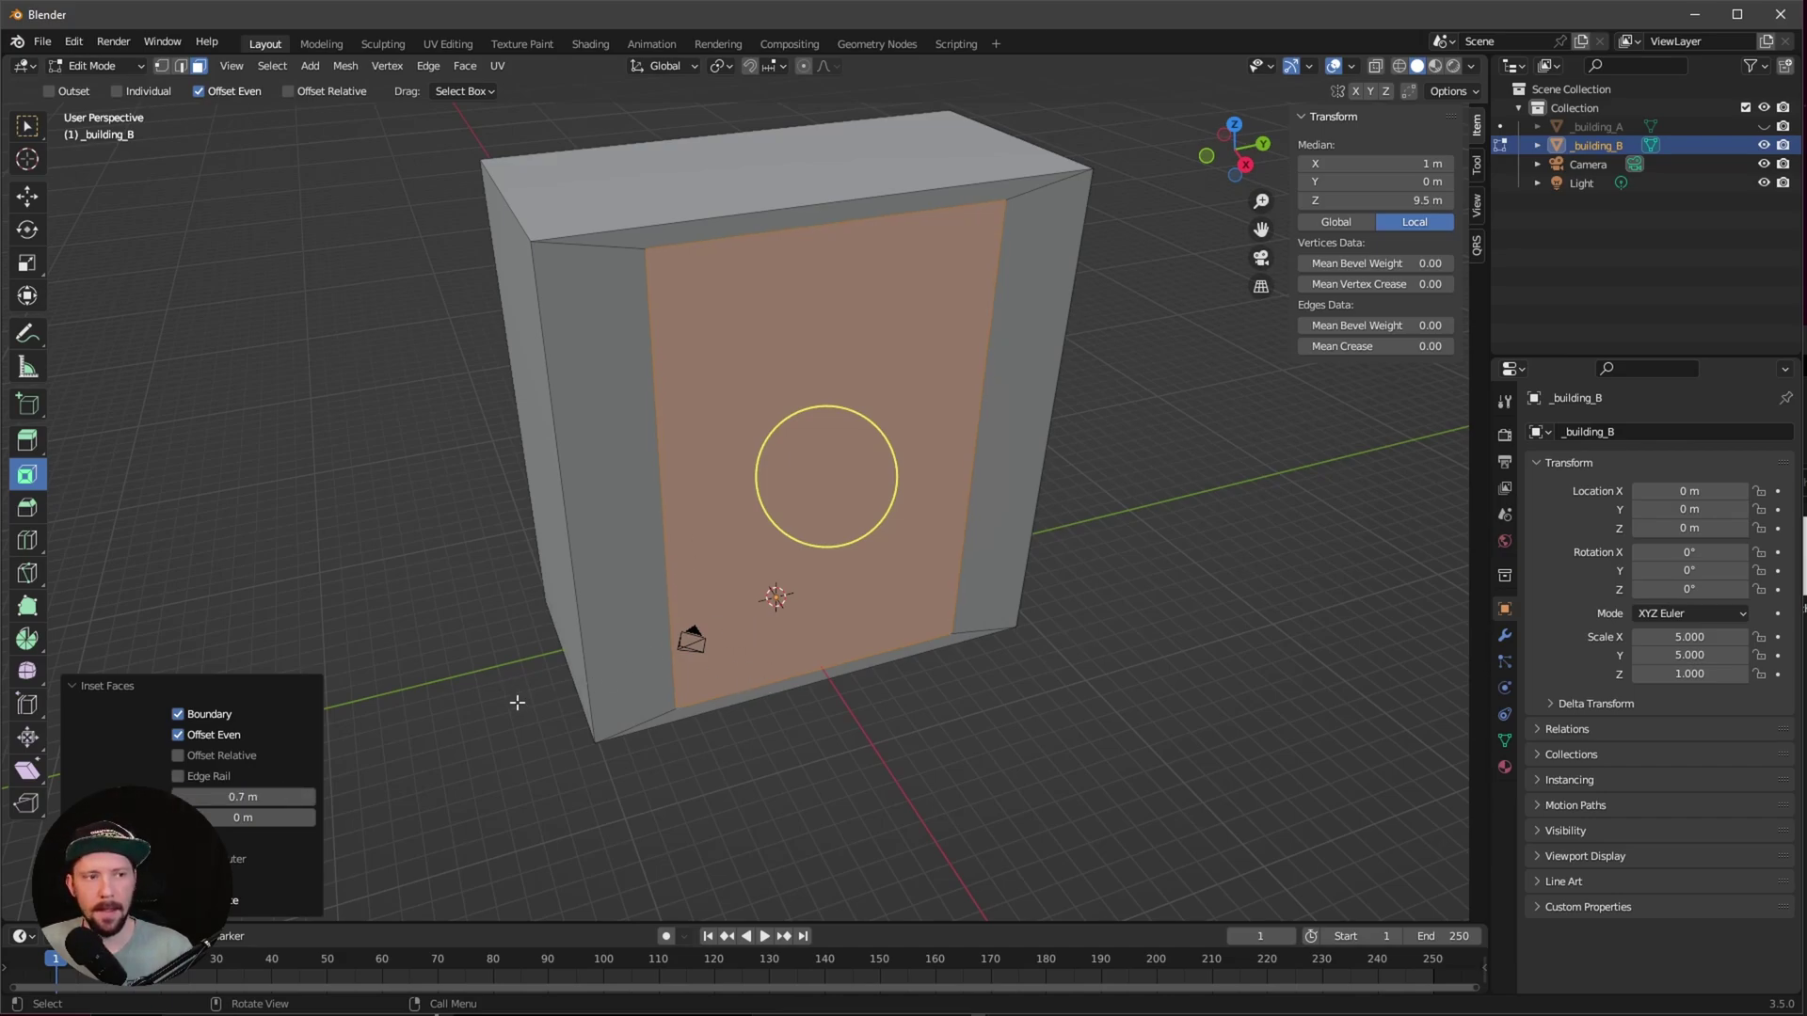
Step: Extrude the inset inner face and move it 3.305 m along Z
left_click(29, 442)
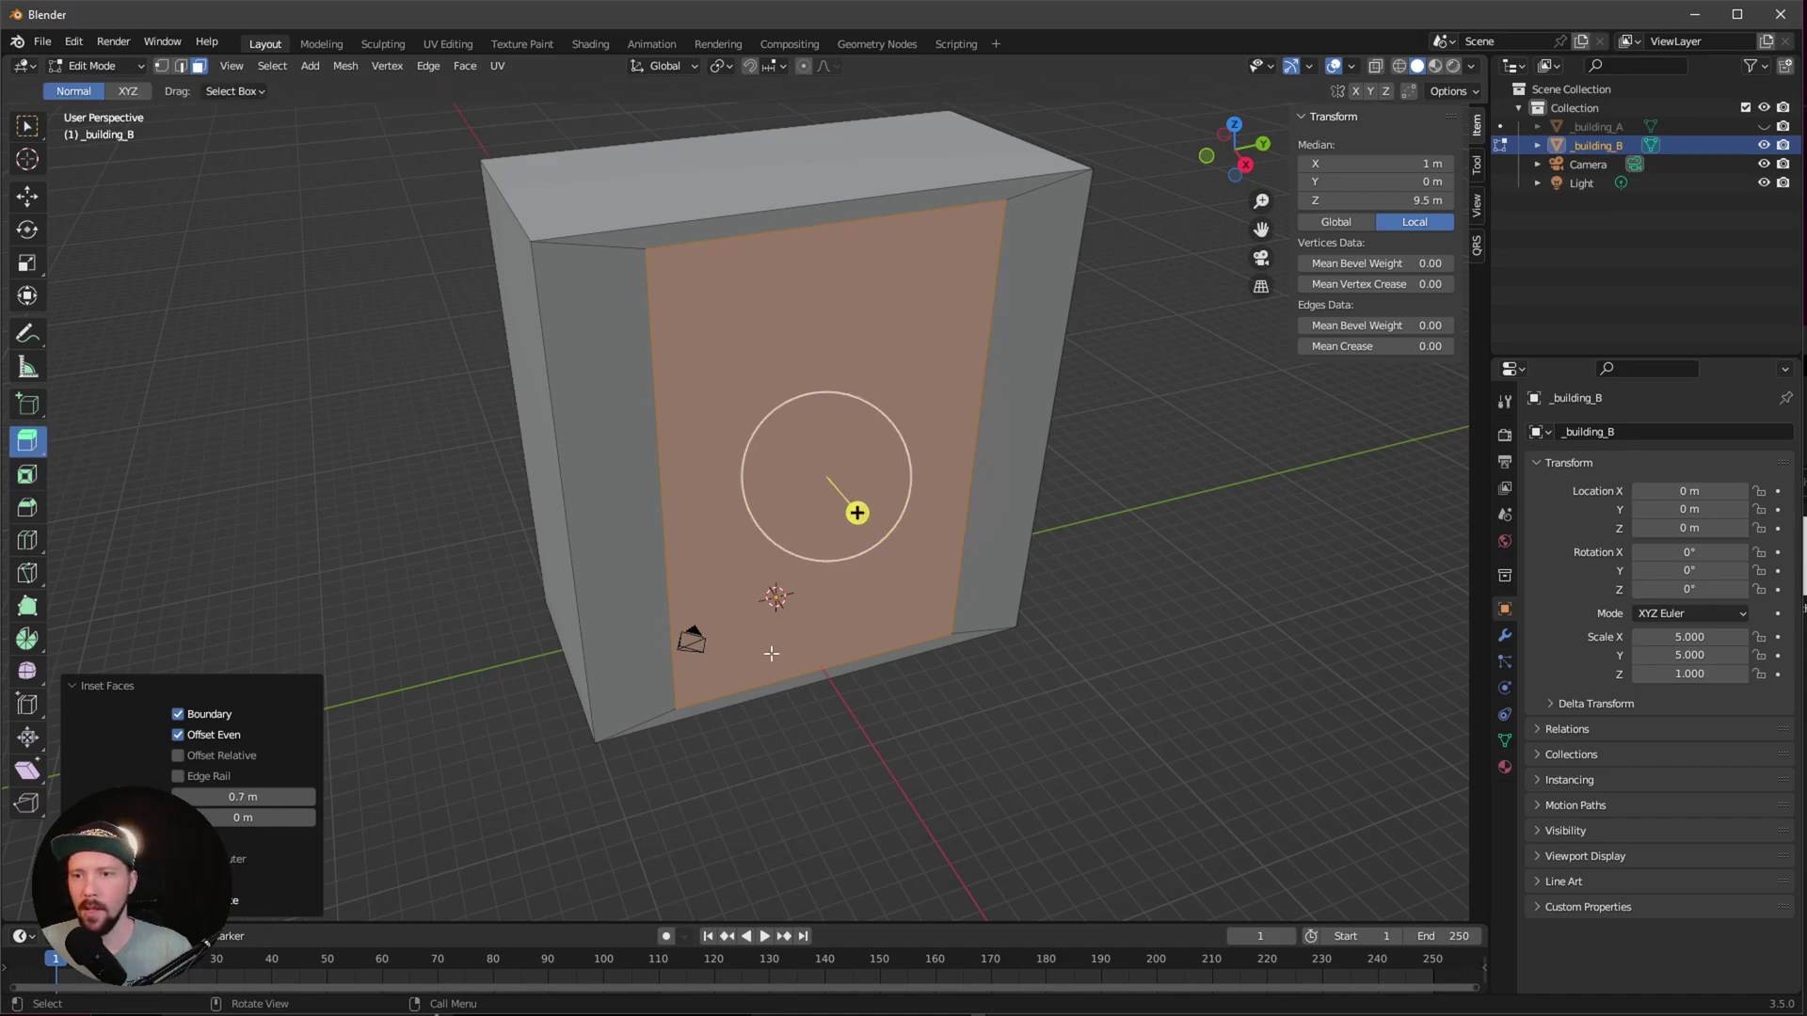
left_click_drag(856, 513, 909, 574)
middle_click_drag(909, 575, 1061, 541)
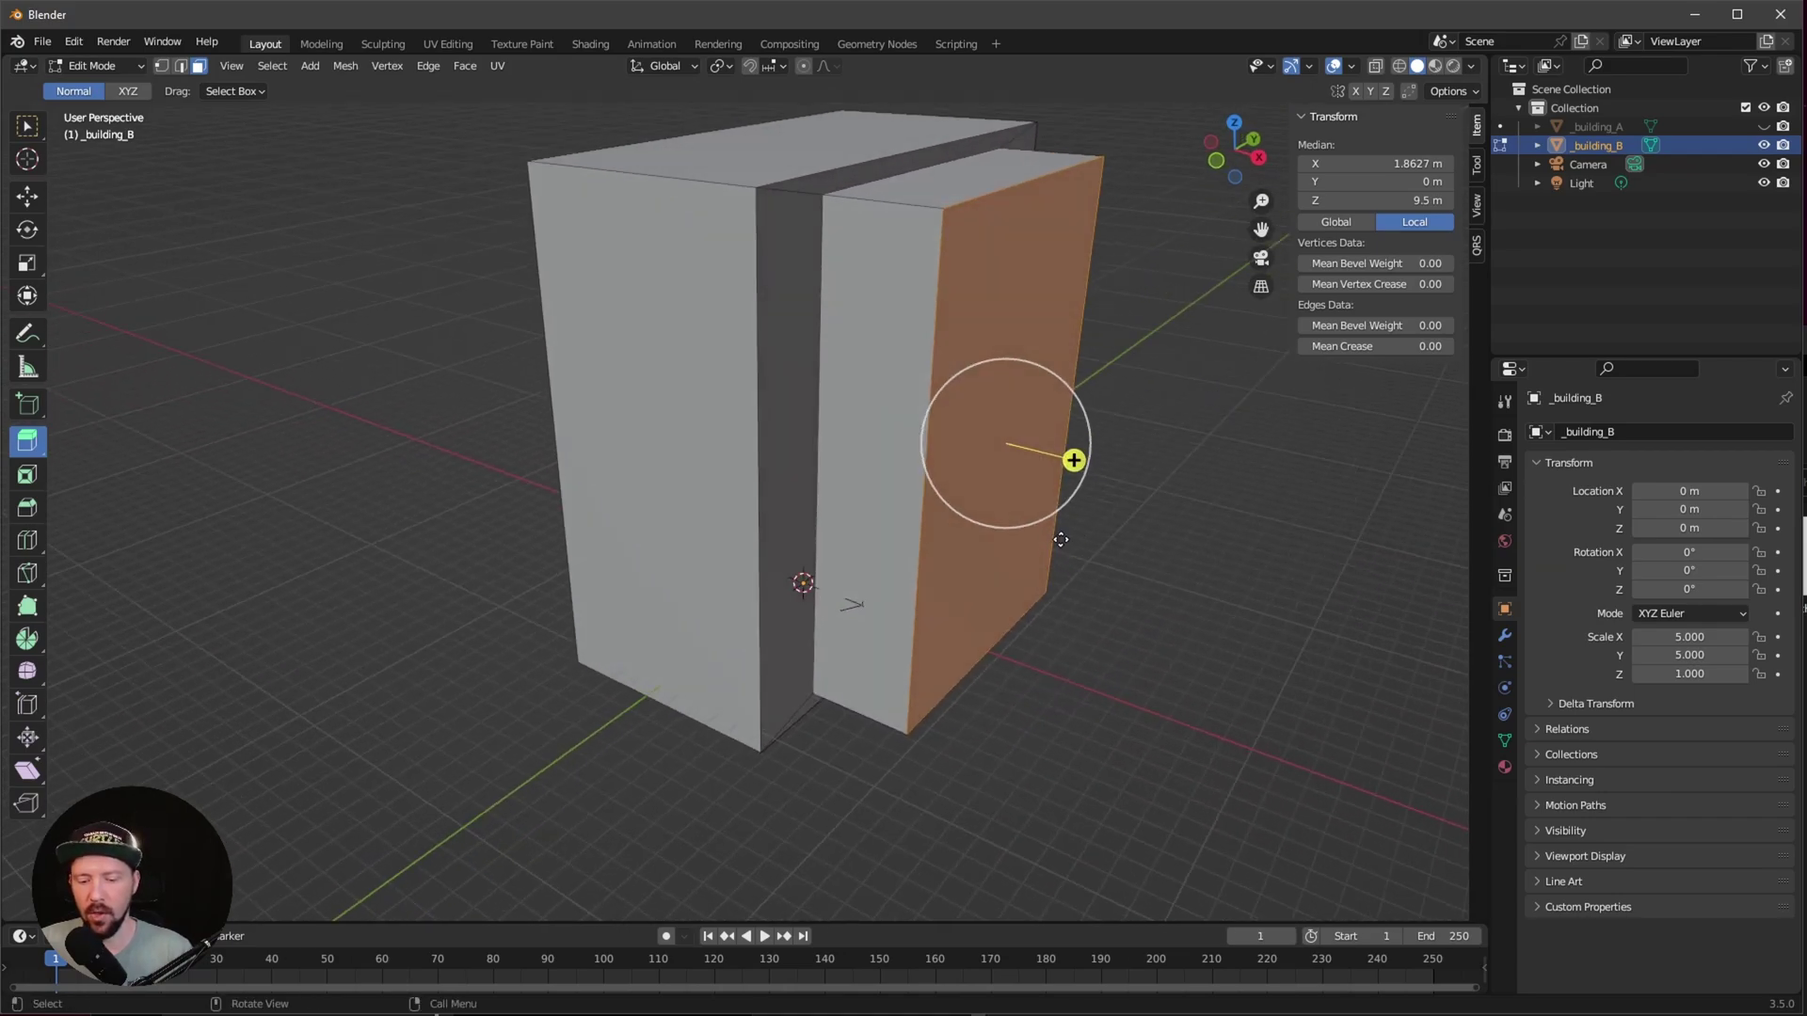
key("g")
key("z")
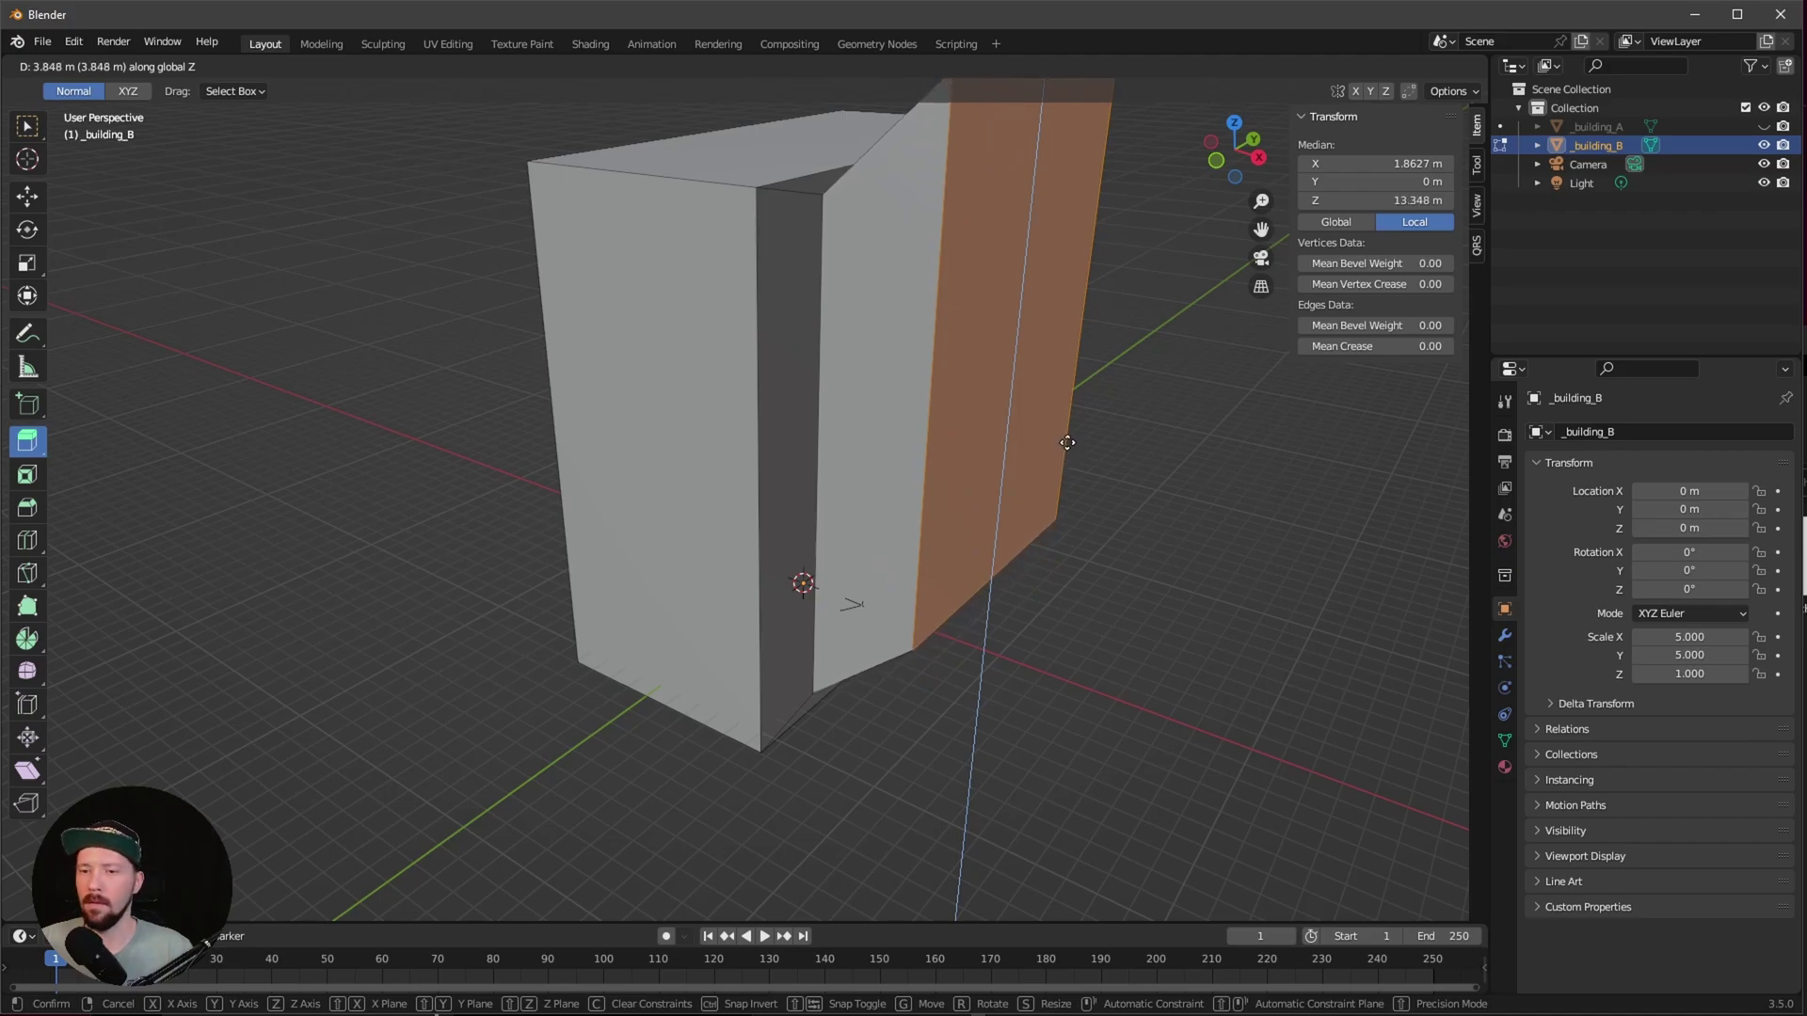
left_click(1091, 466)
middle_click_drag(1117, 464, 923, 556)
middle_click_drag(1011, 493, 856, 659)
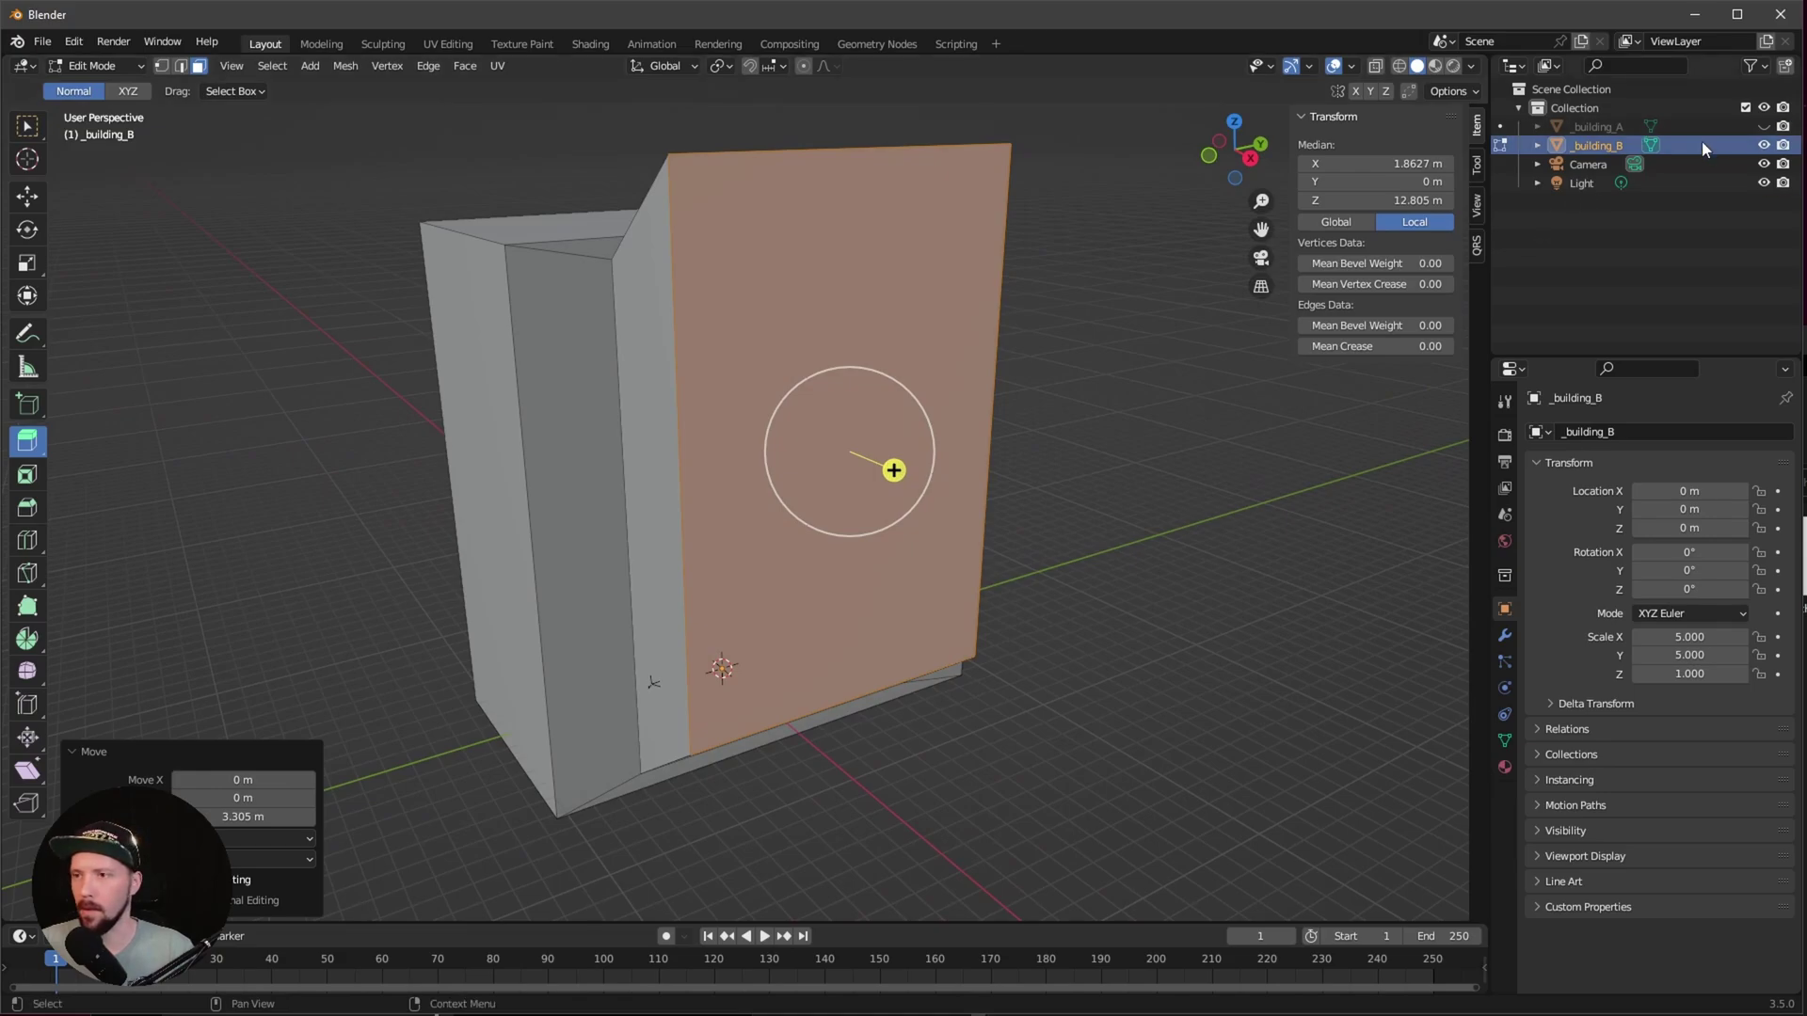
Step: Back in Object Mode, hide _building_B and make _building_A visible again
key("Tab")
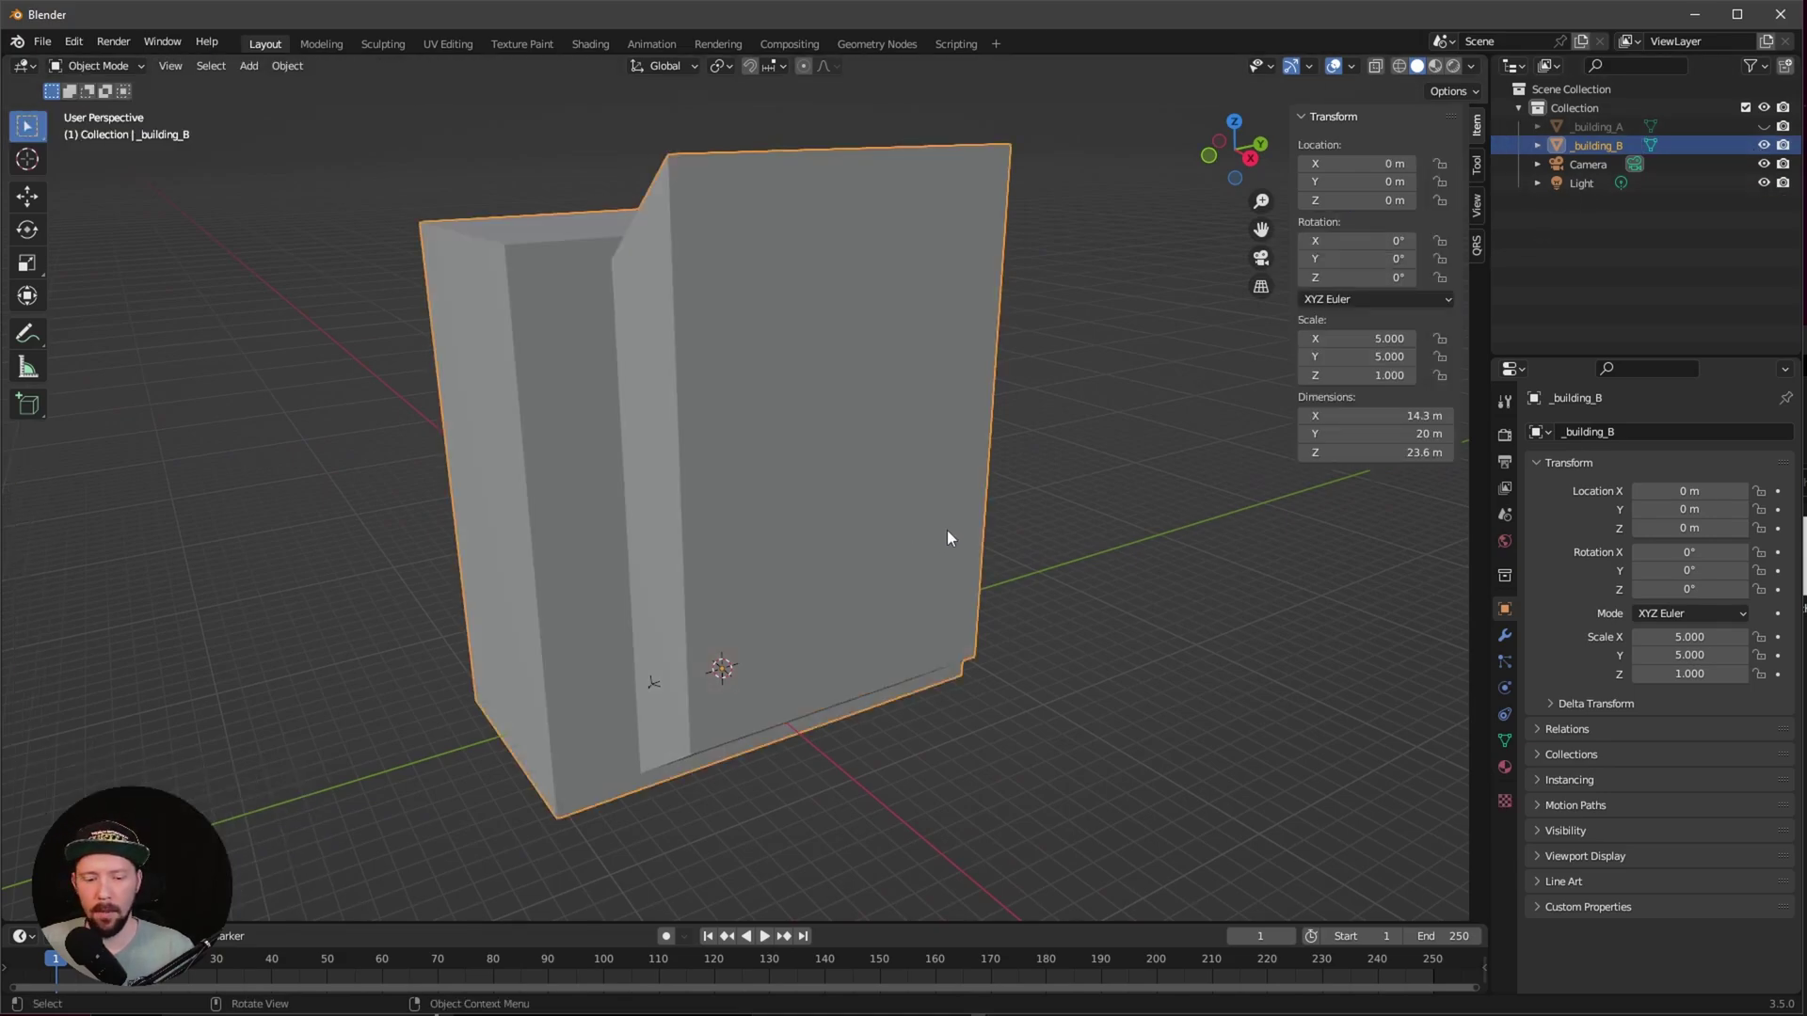
middle_click_drag(947, 529, 1117, 489)
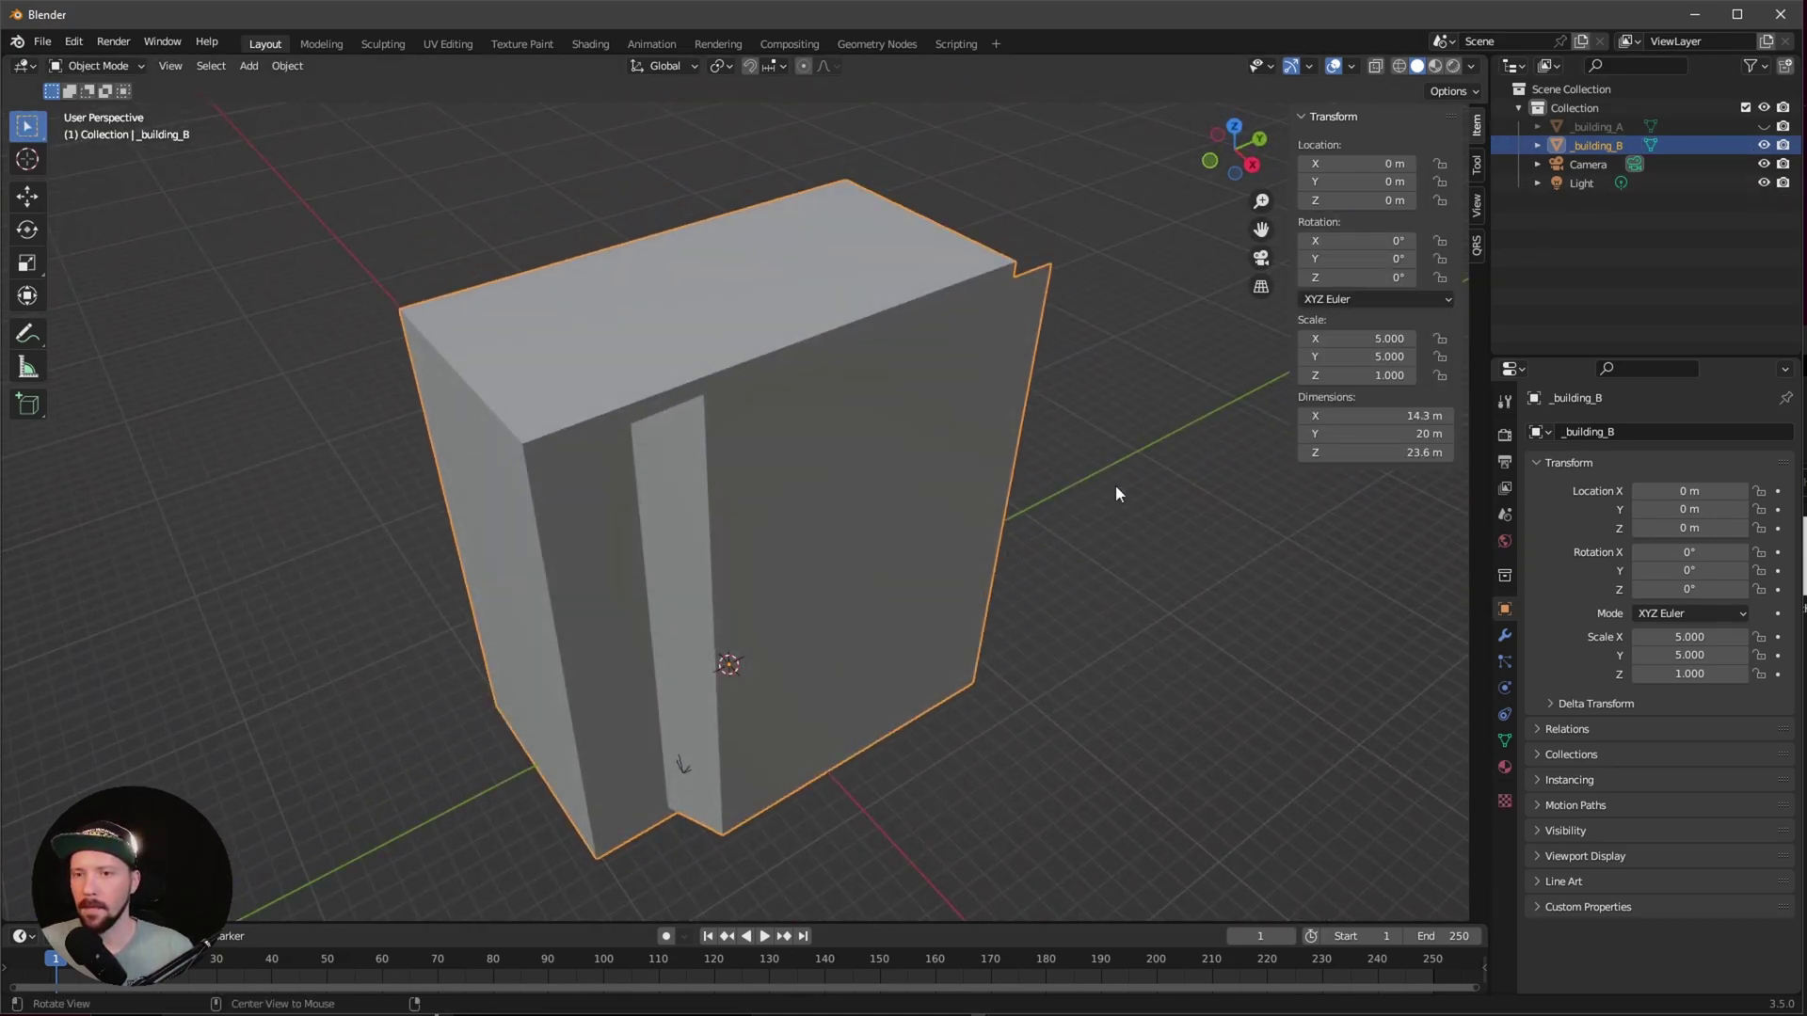
left_click(1764, 146)
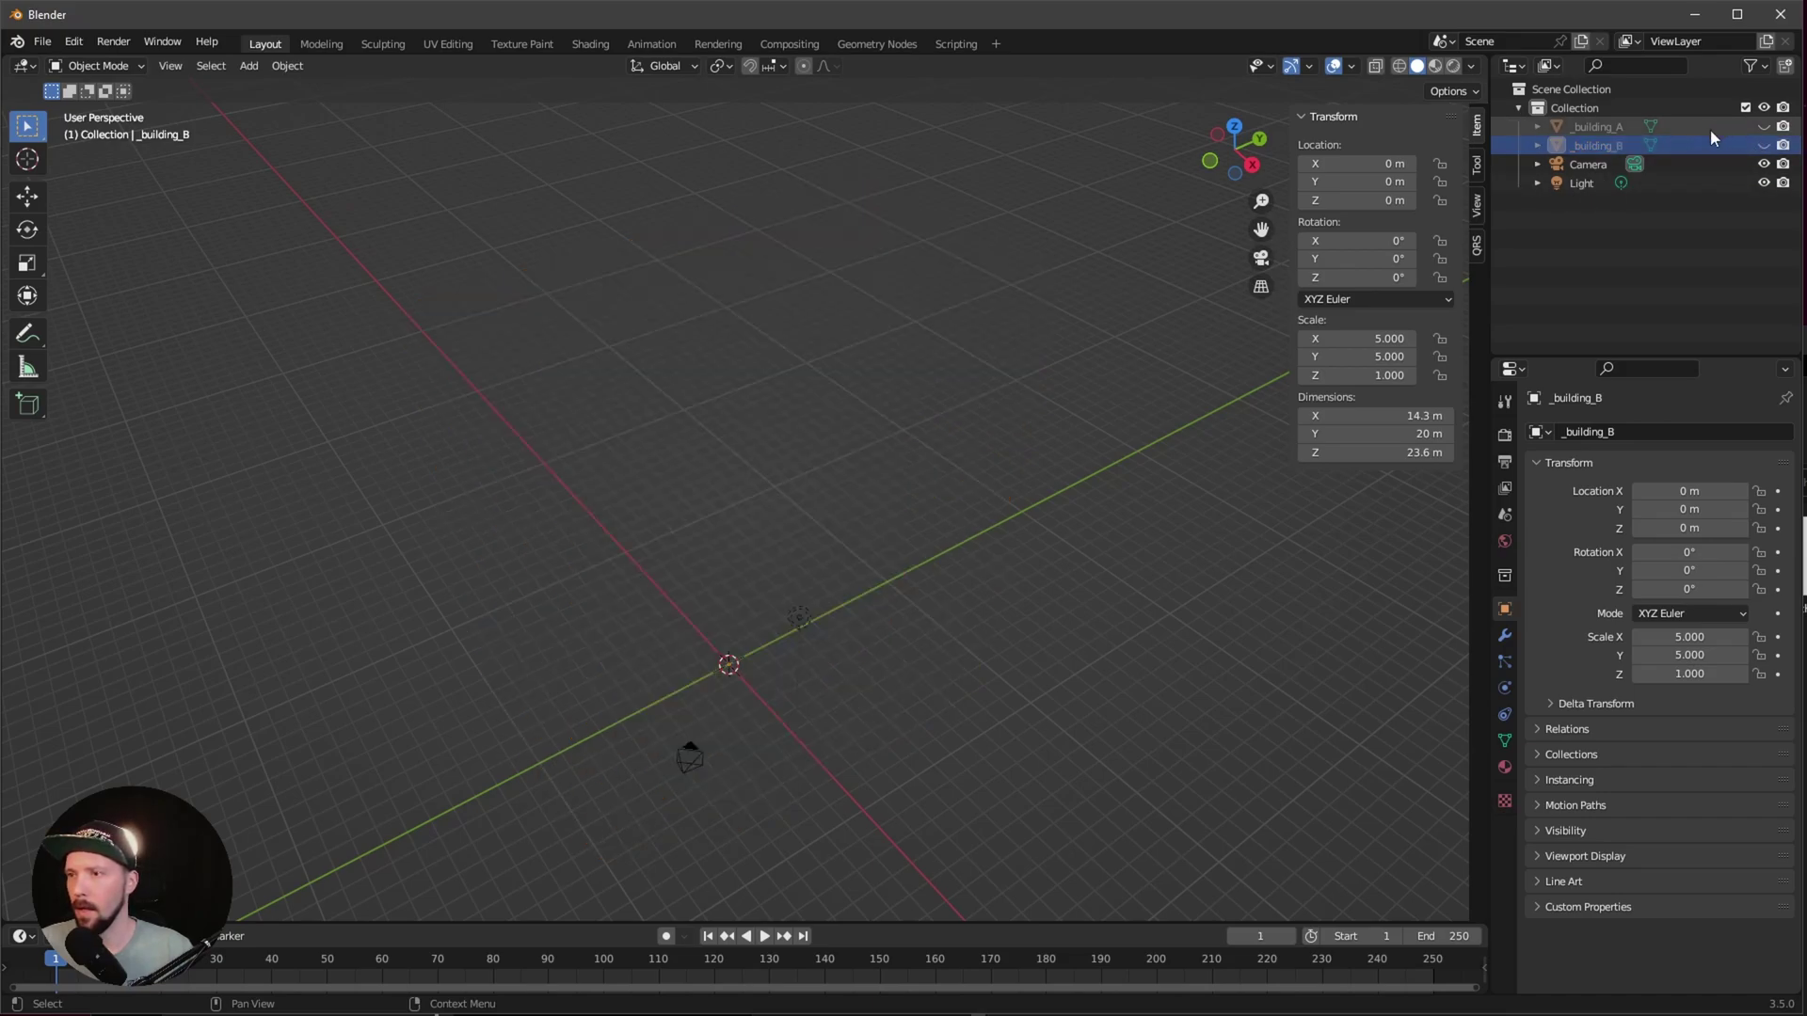
left_click(1761, 128)
left_click(1763, 127)
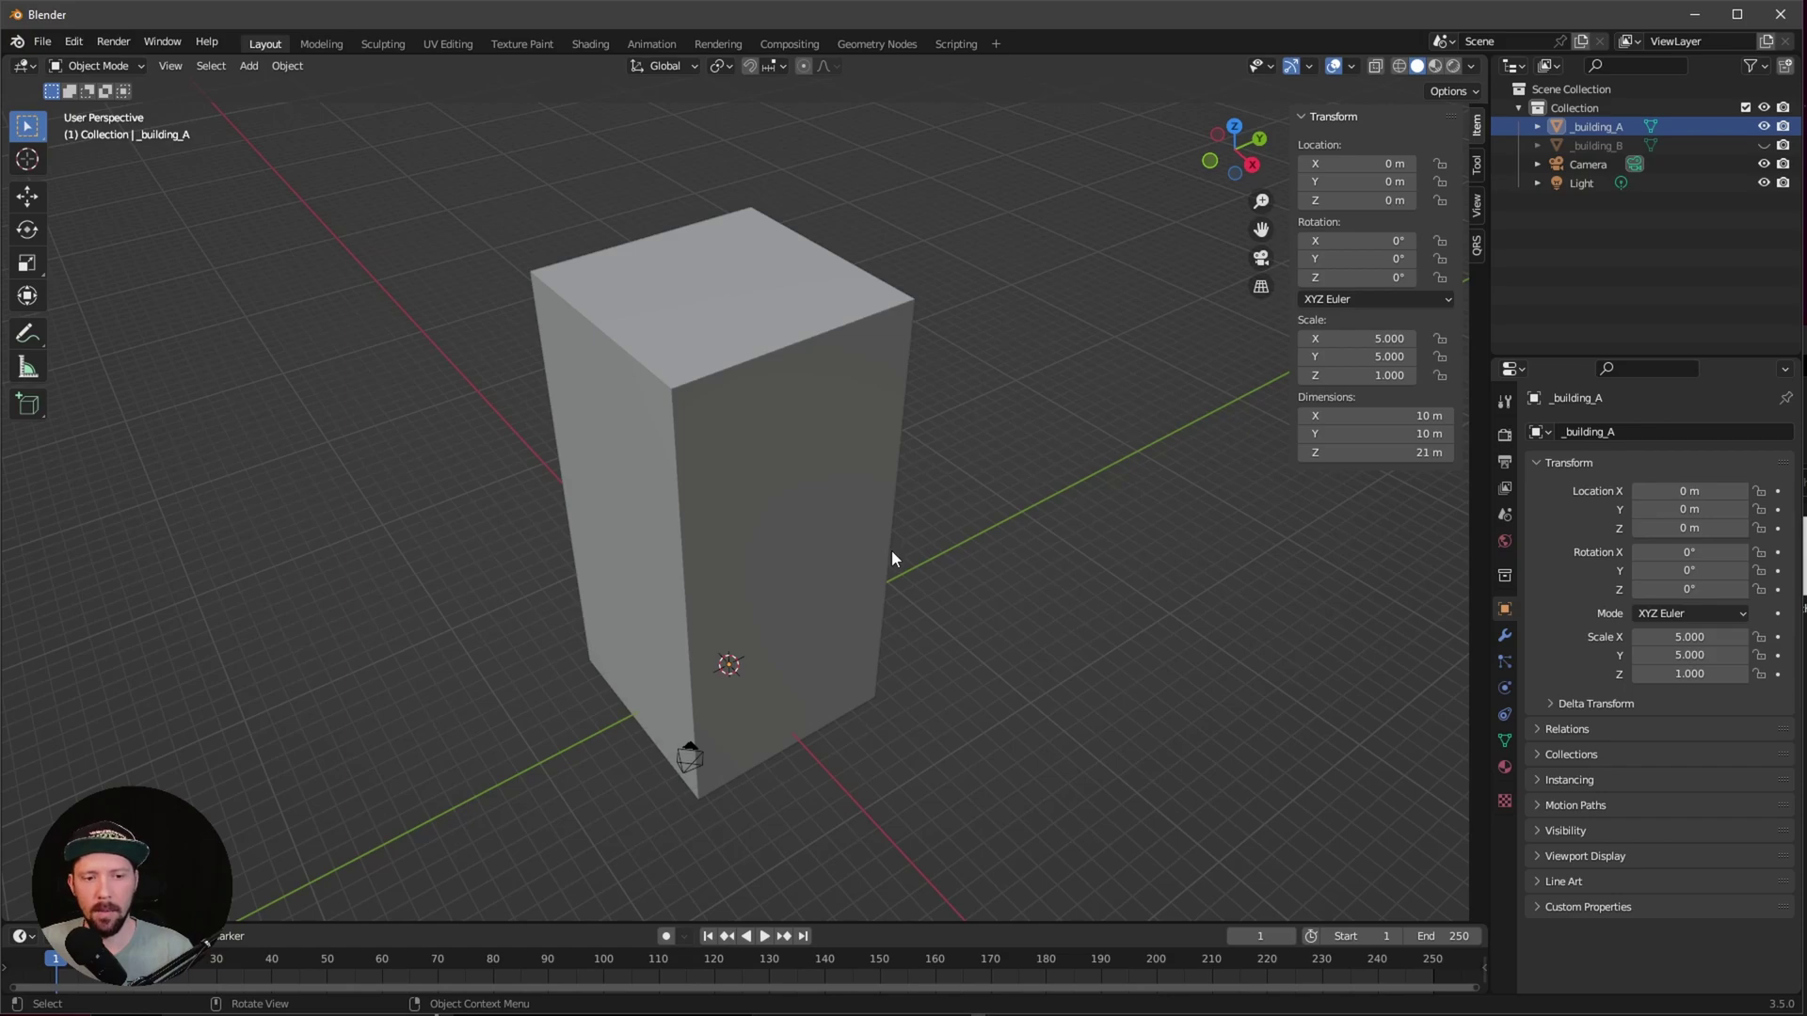
Step: In the Geometry Nodes workspace, create a node tree named GN_building_A and remove its default link
left_click(877, 44)
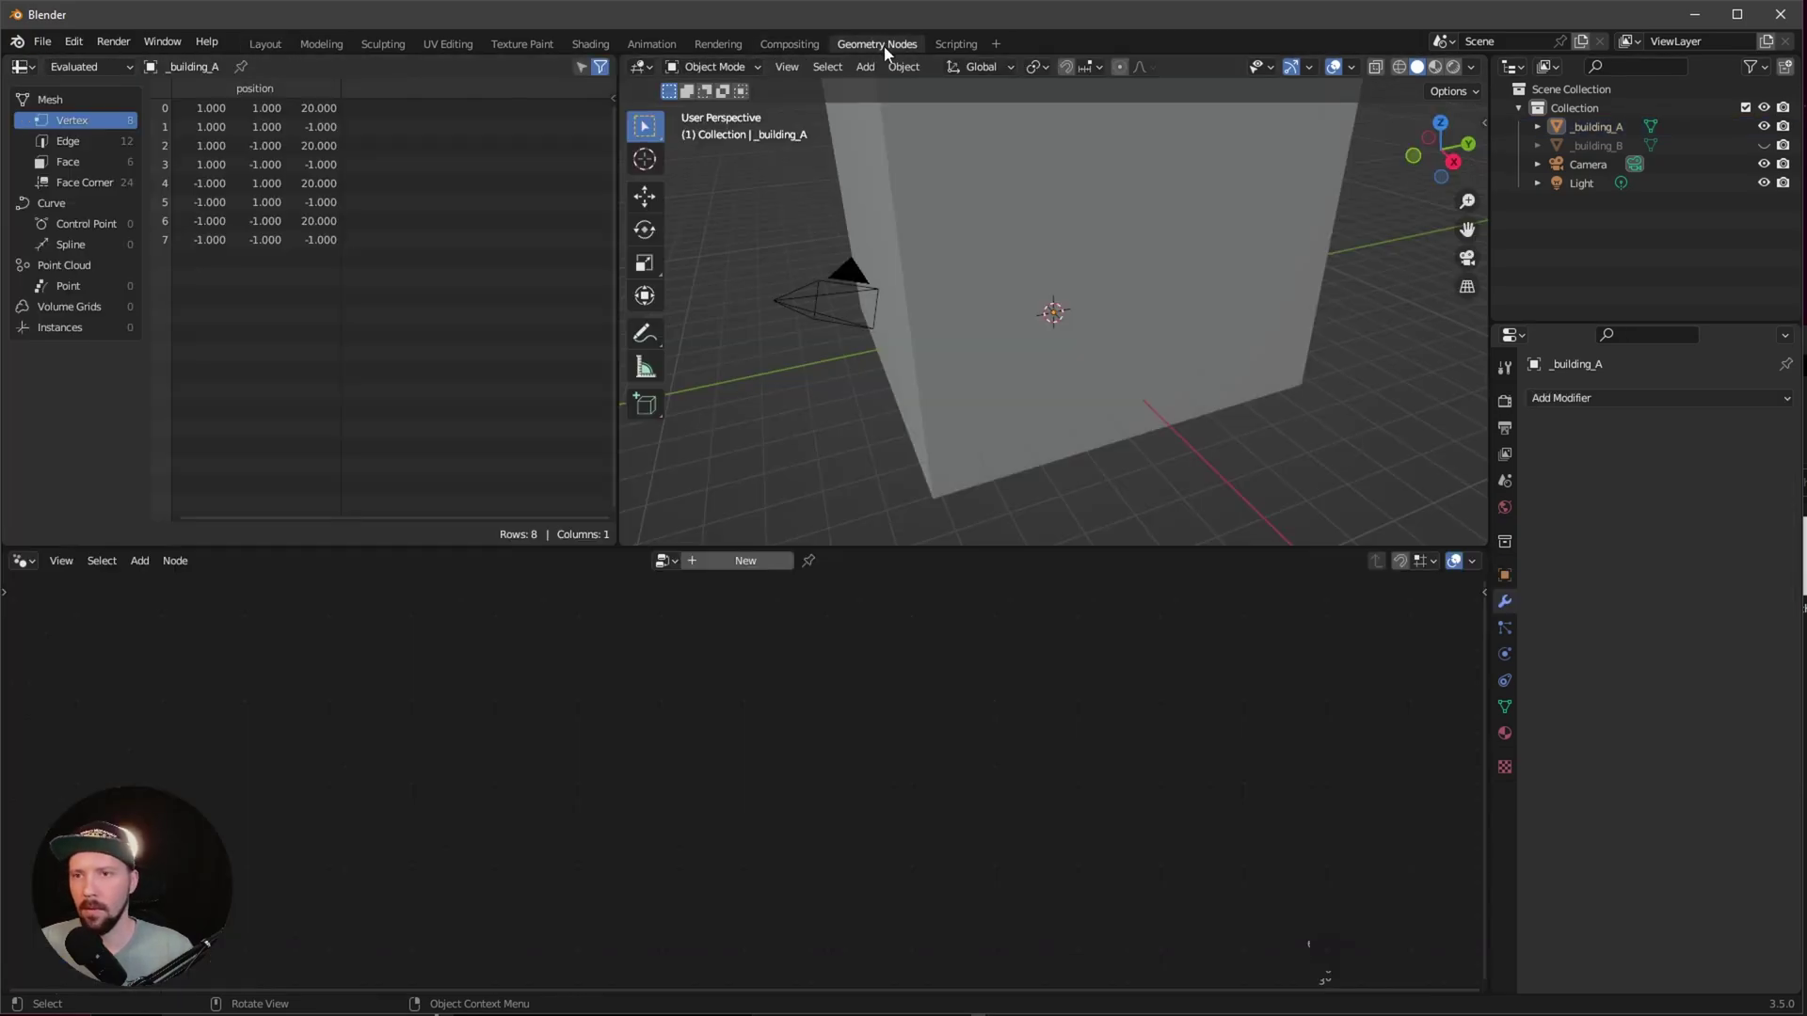
left_click(746, 561)
double_click(726, 561)
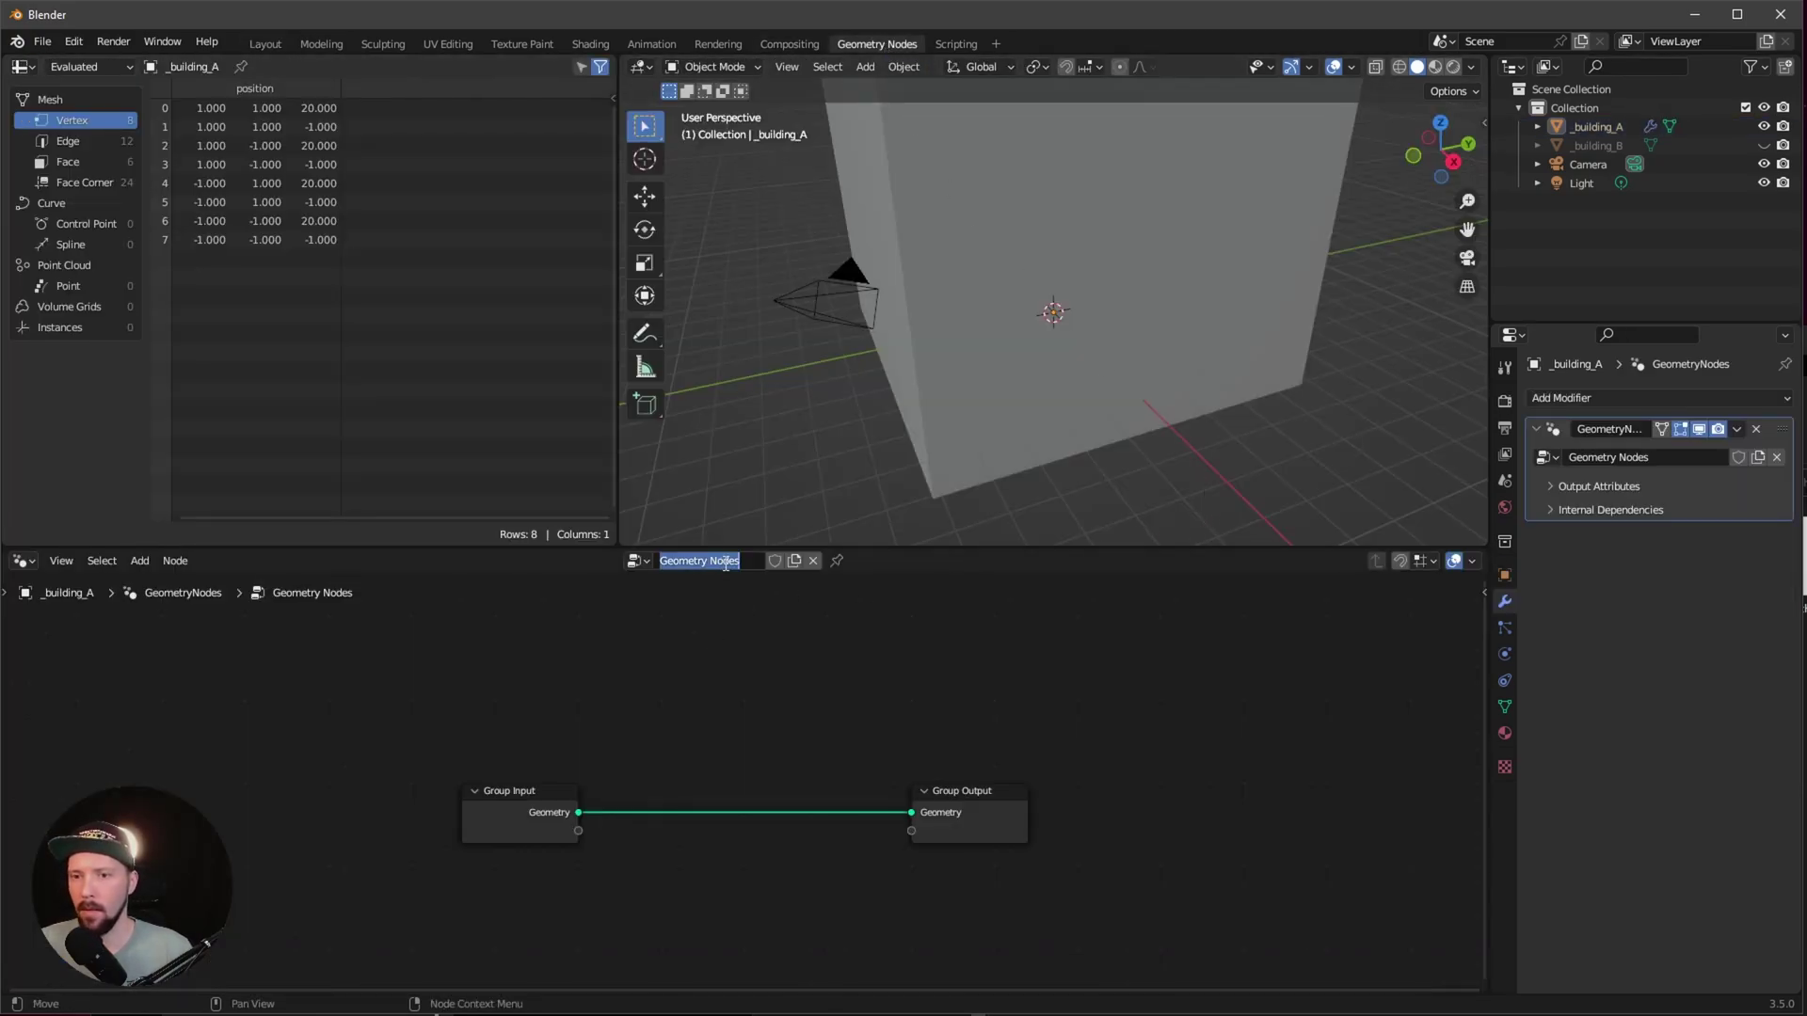
type("GN_building_A")
key("Return")
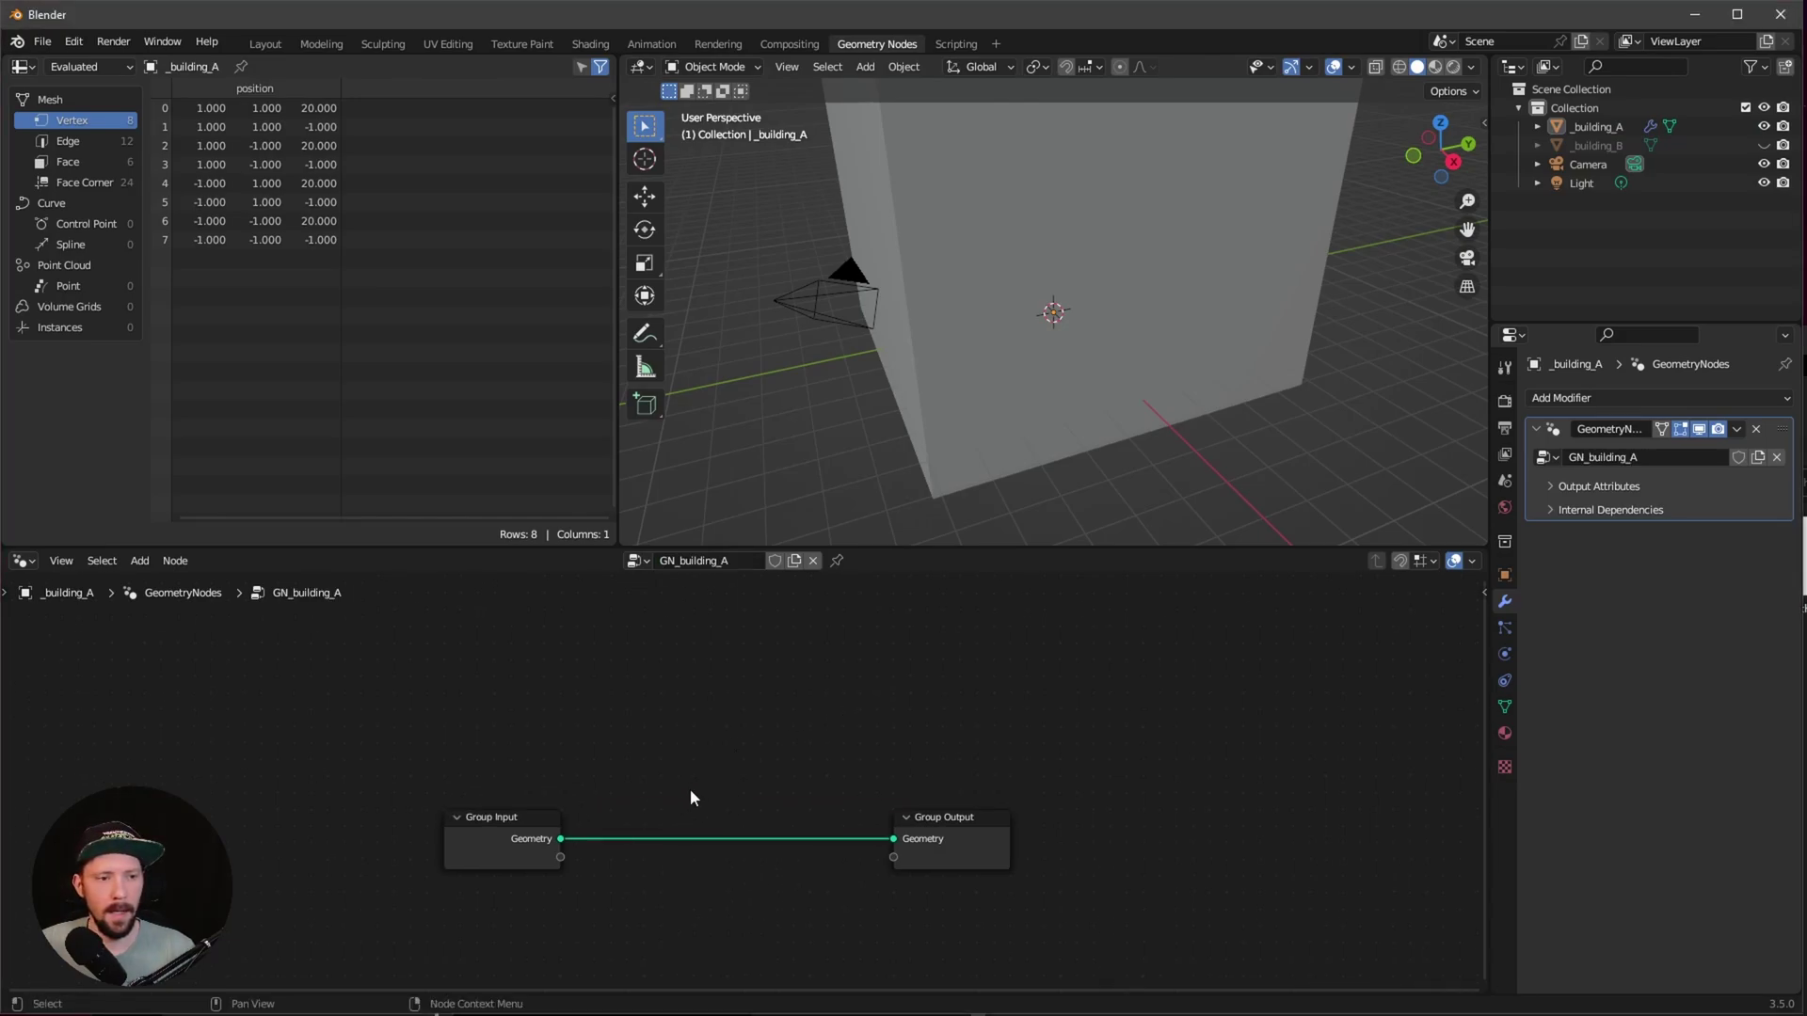
mouse_move(638, 764)
right_mouse_down("shift")
mouse_move(639, 870)
mouse_move(606, 800)
right_mouse_up("shift")
key("x")
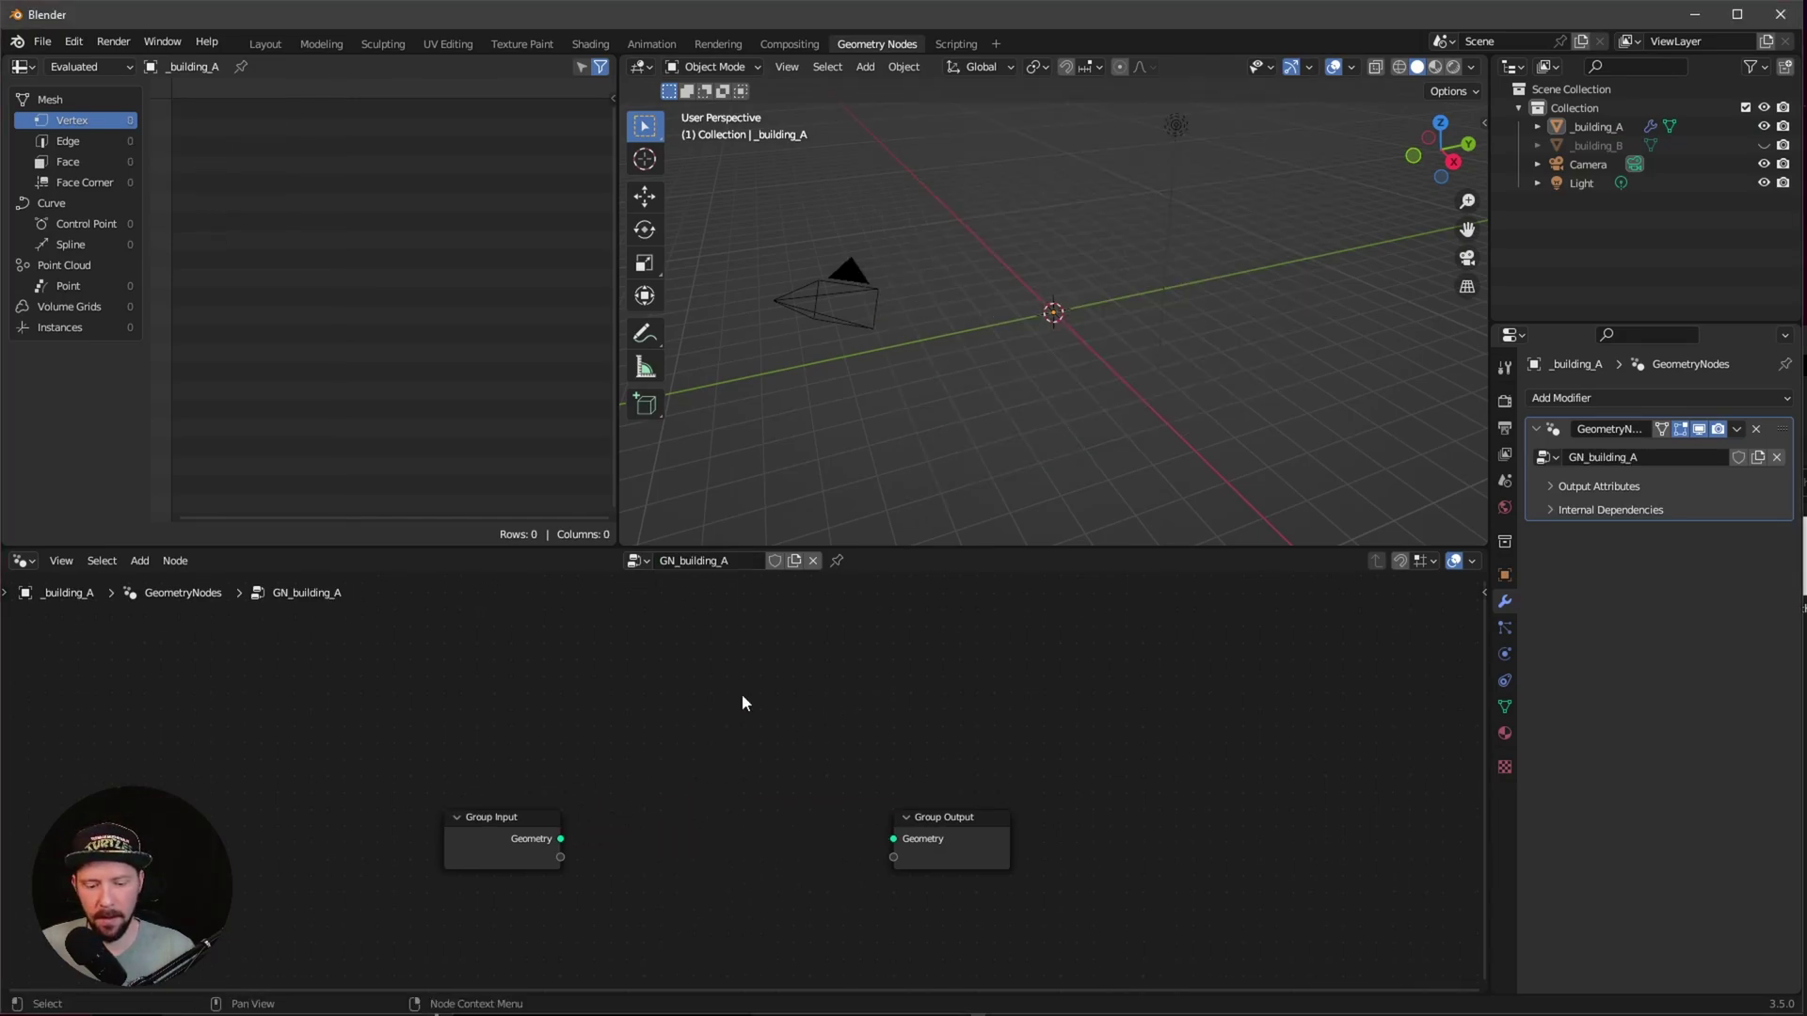
Step: Add an Instance on Points node to the tree
key("shift+a")
mouse_move(736, 702)
left_click(716, 651)
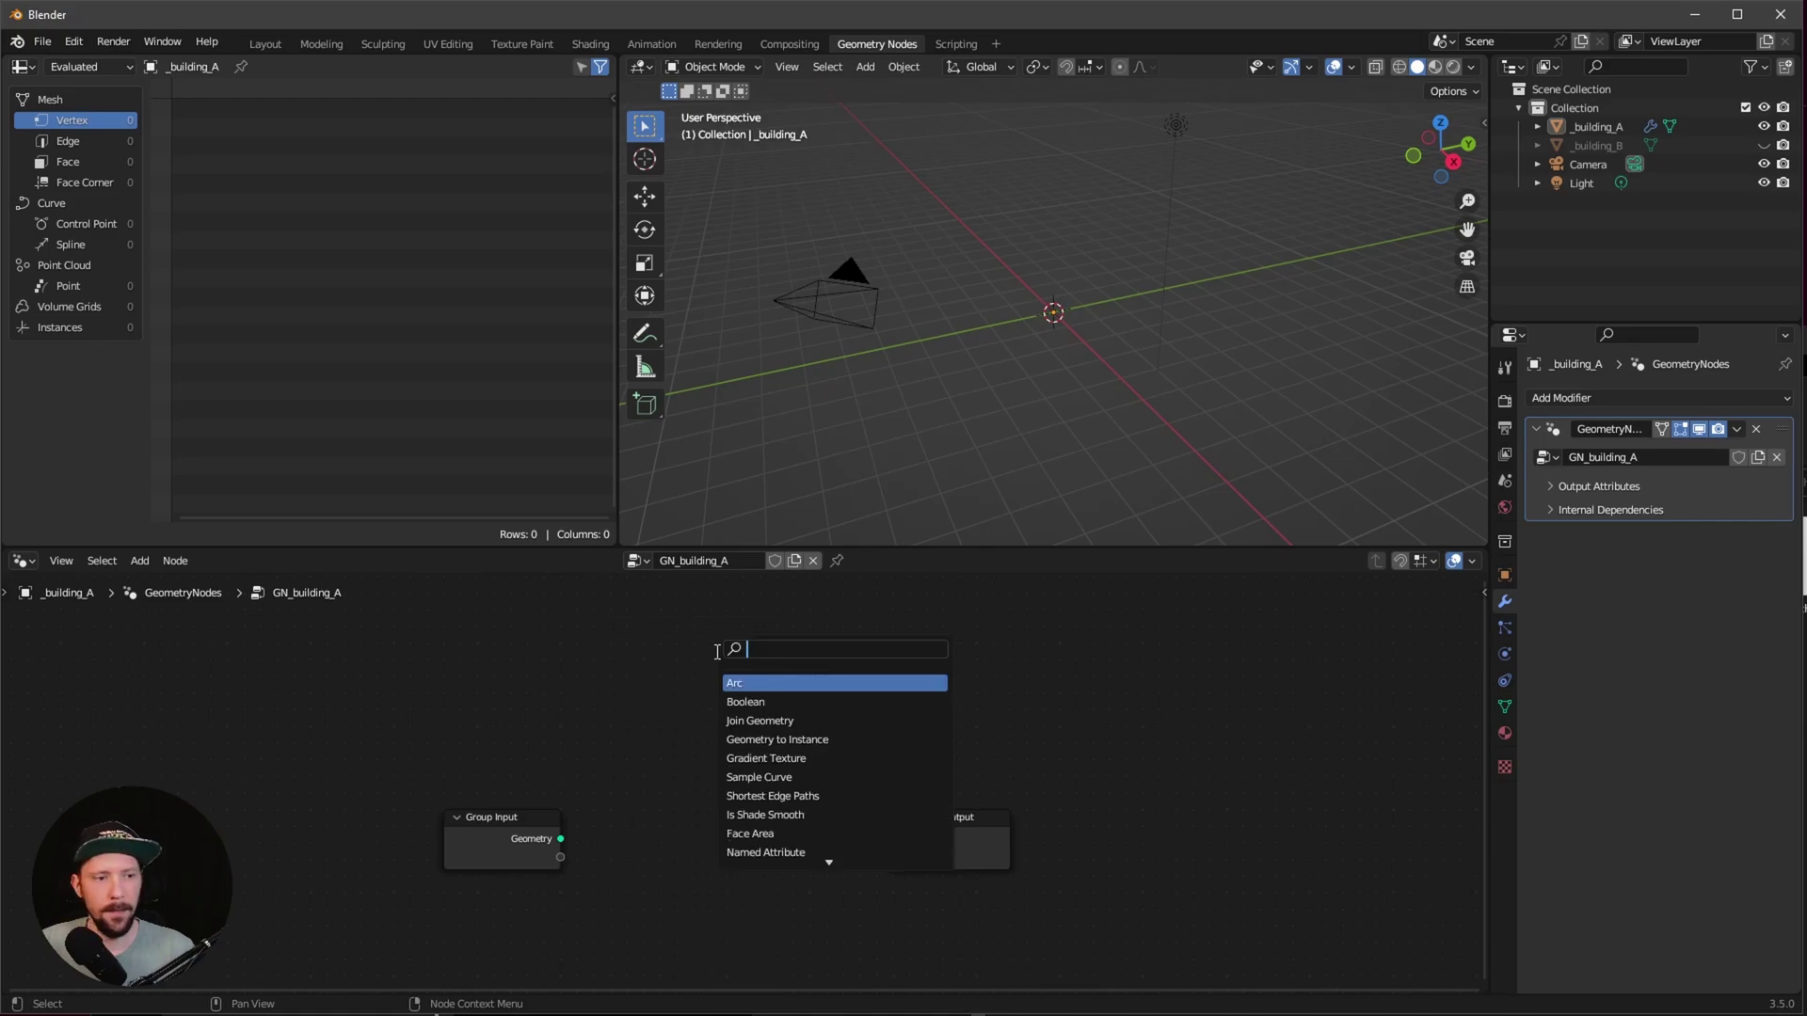
type("is")
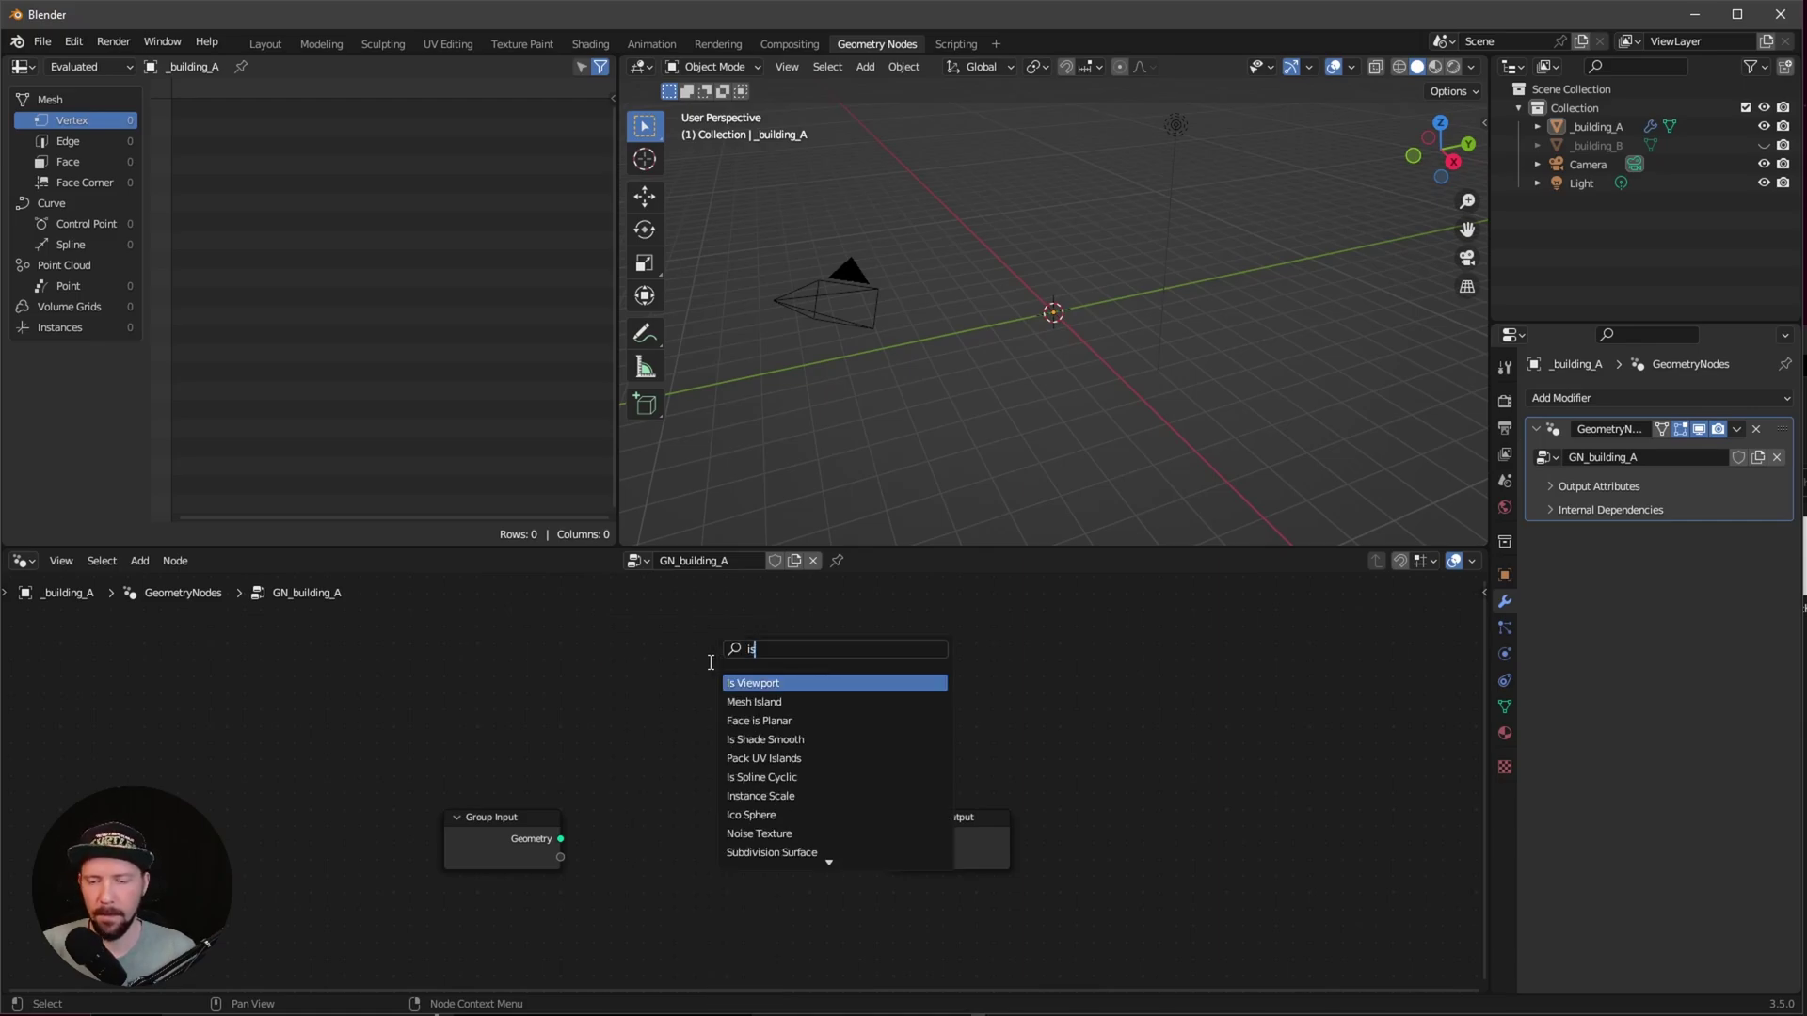
key("BackSpace")
type("nstance o")
key("Return")
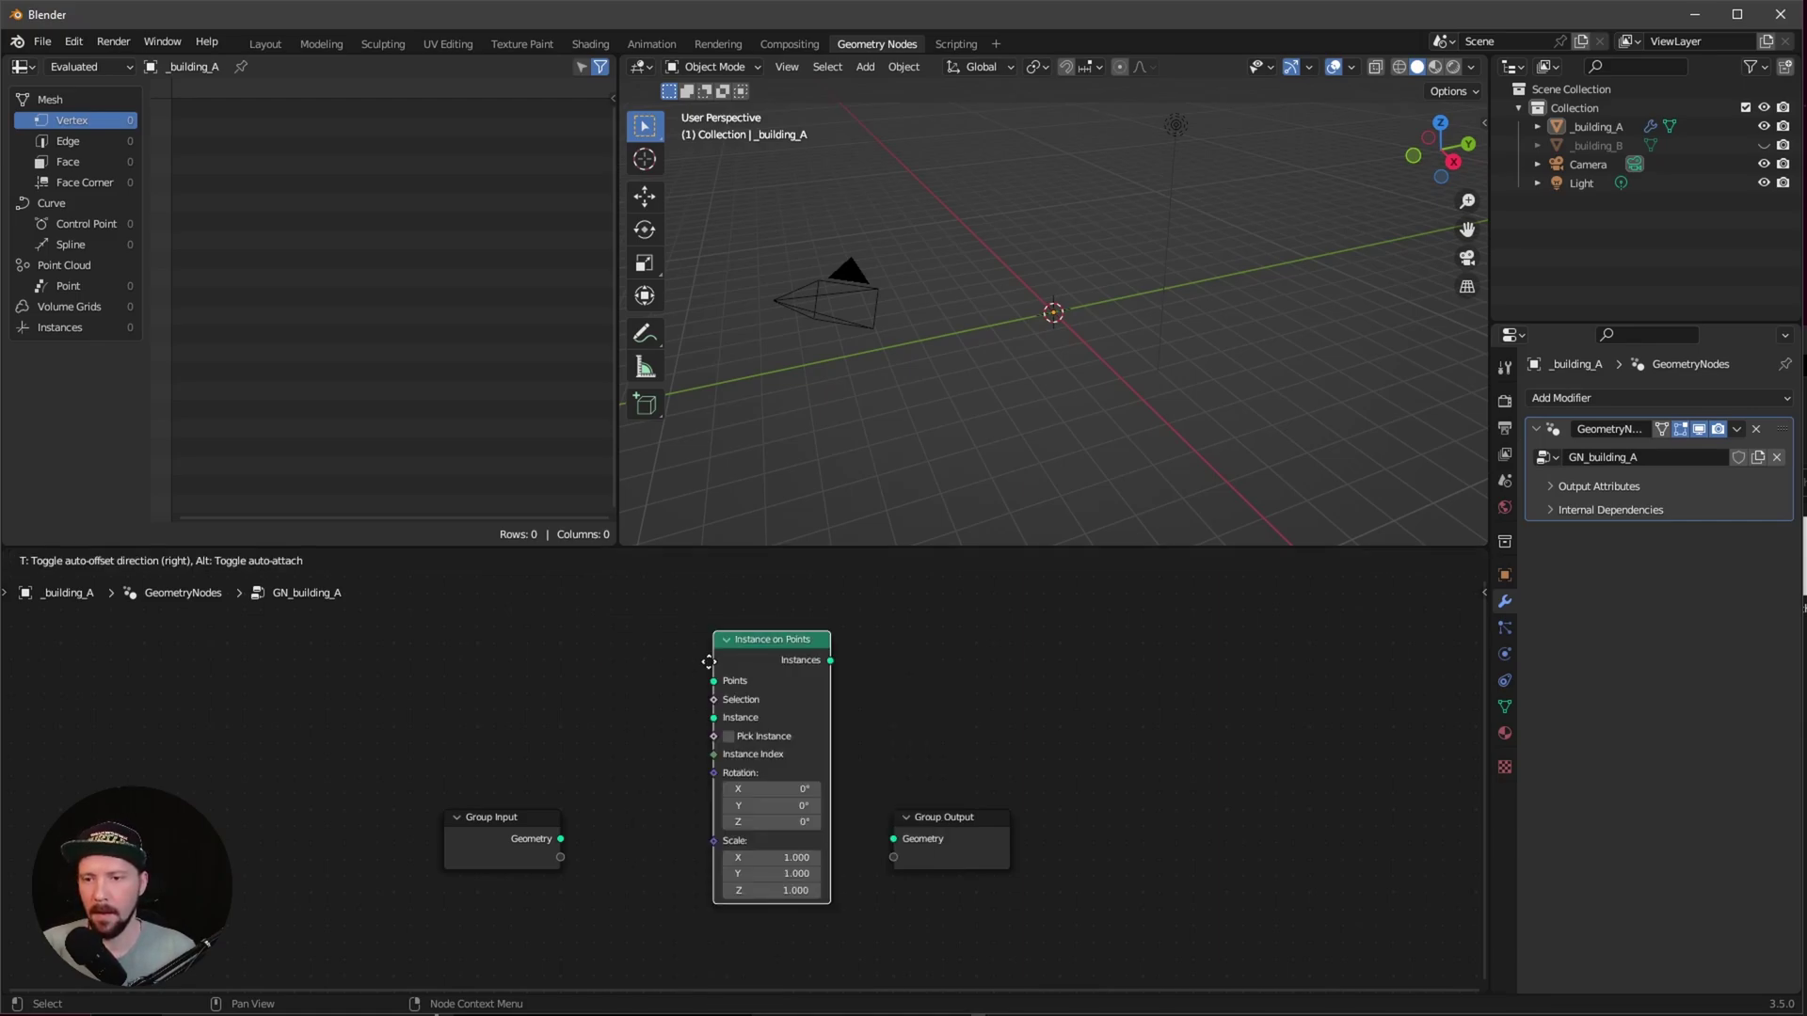
left_click(709, 662)
left_click_drag(791, 637, 827, 618)
middle_click_drag(580, 650, 578, 715)
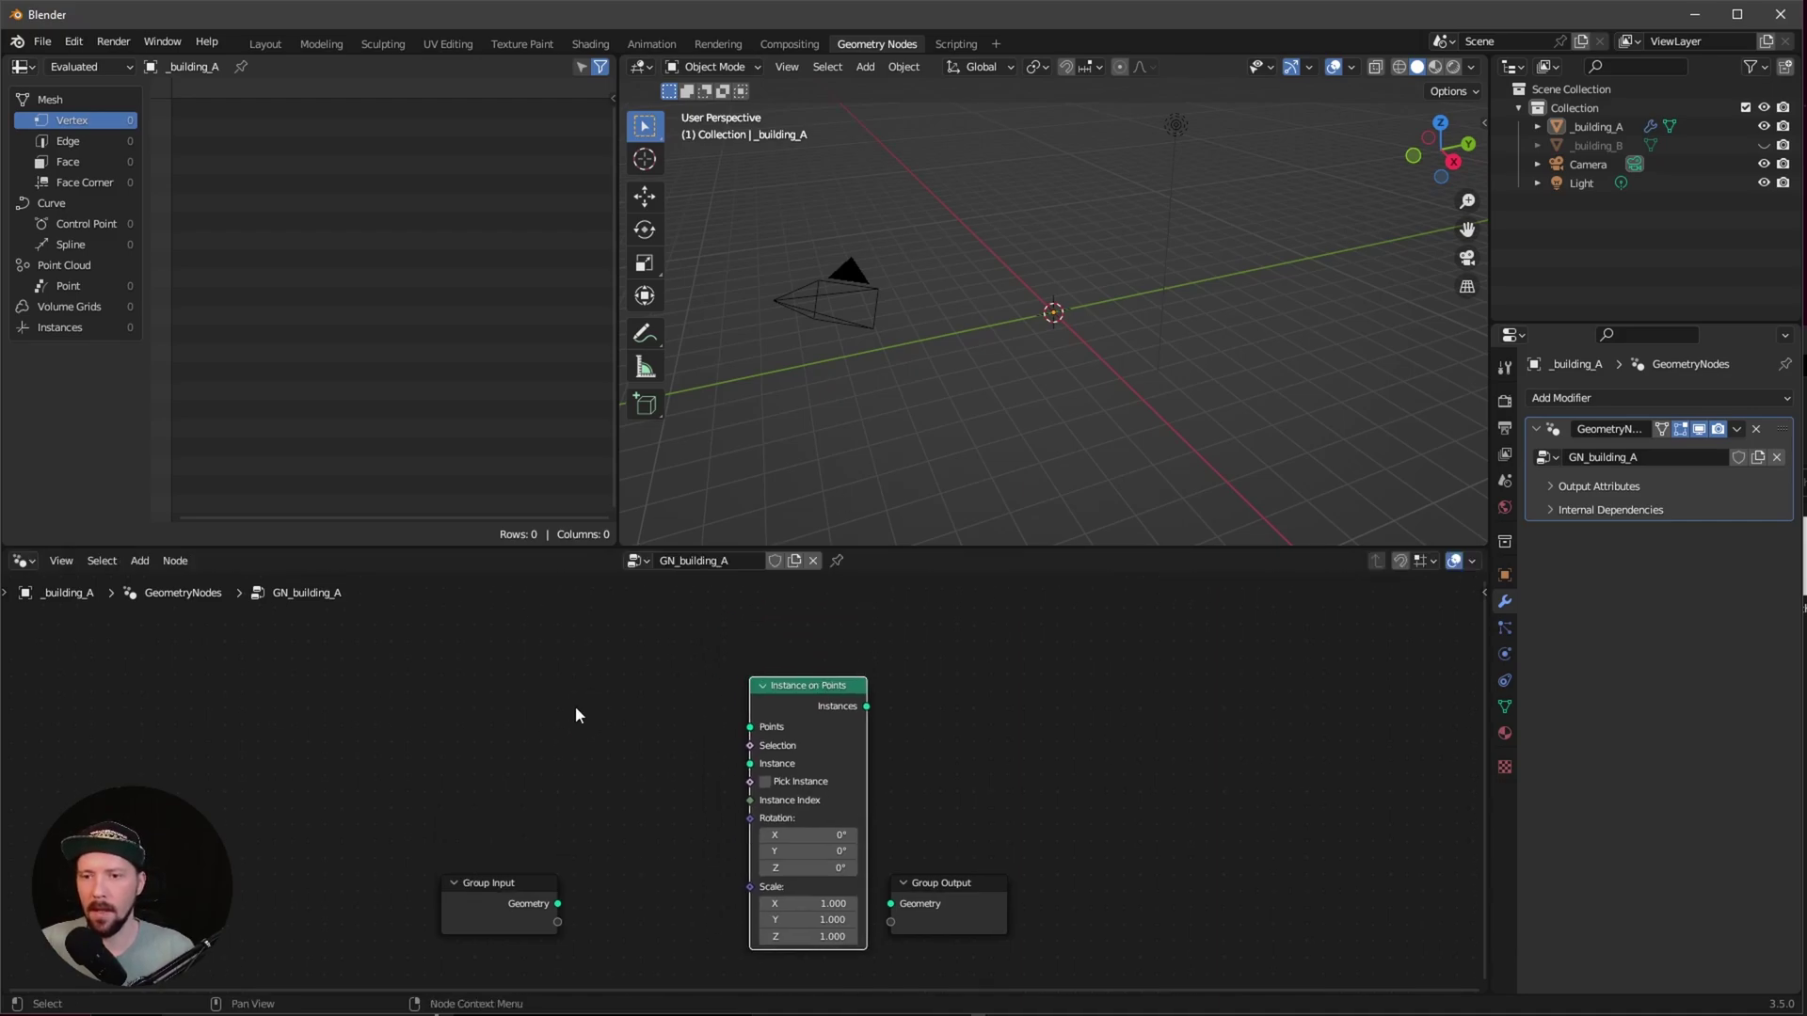
Step: Add a Cube node and a Distribute Points on Faces node and arrange them
key("shift+a")
type("cu")
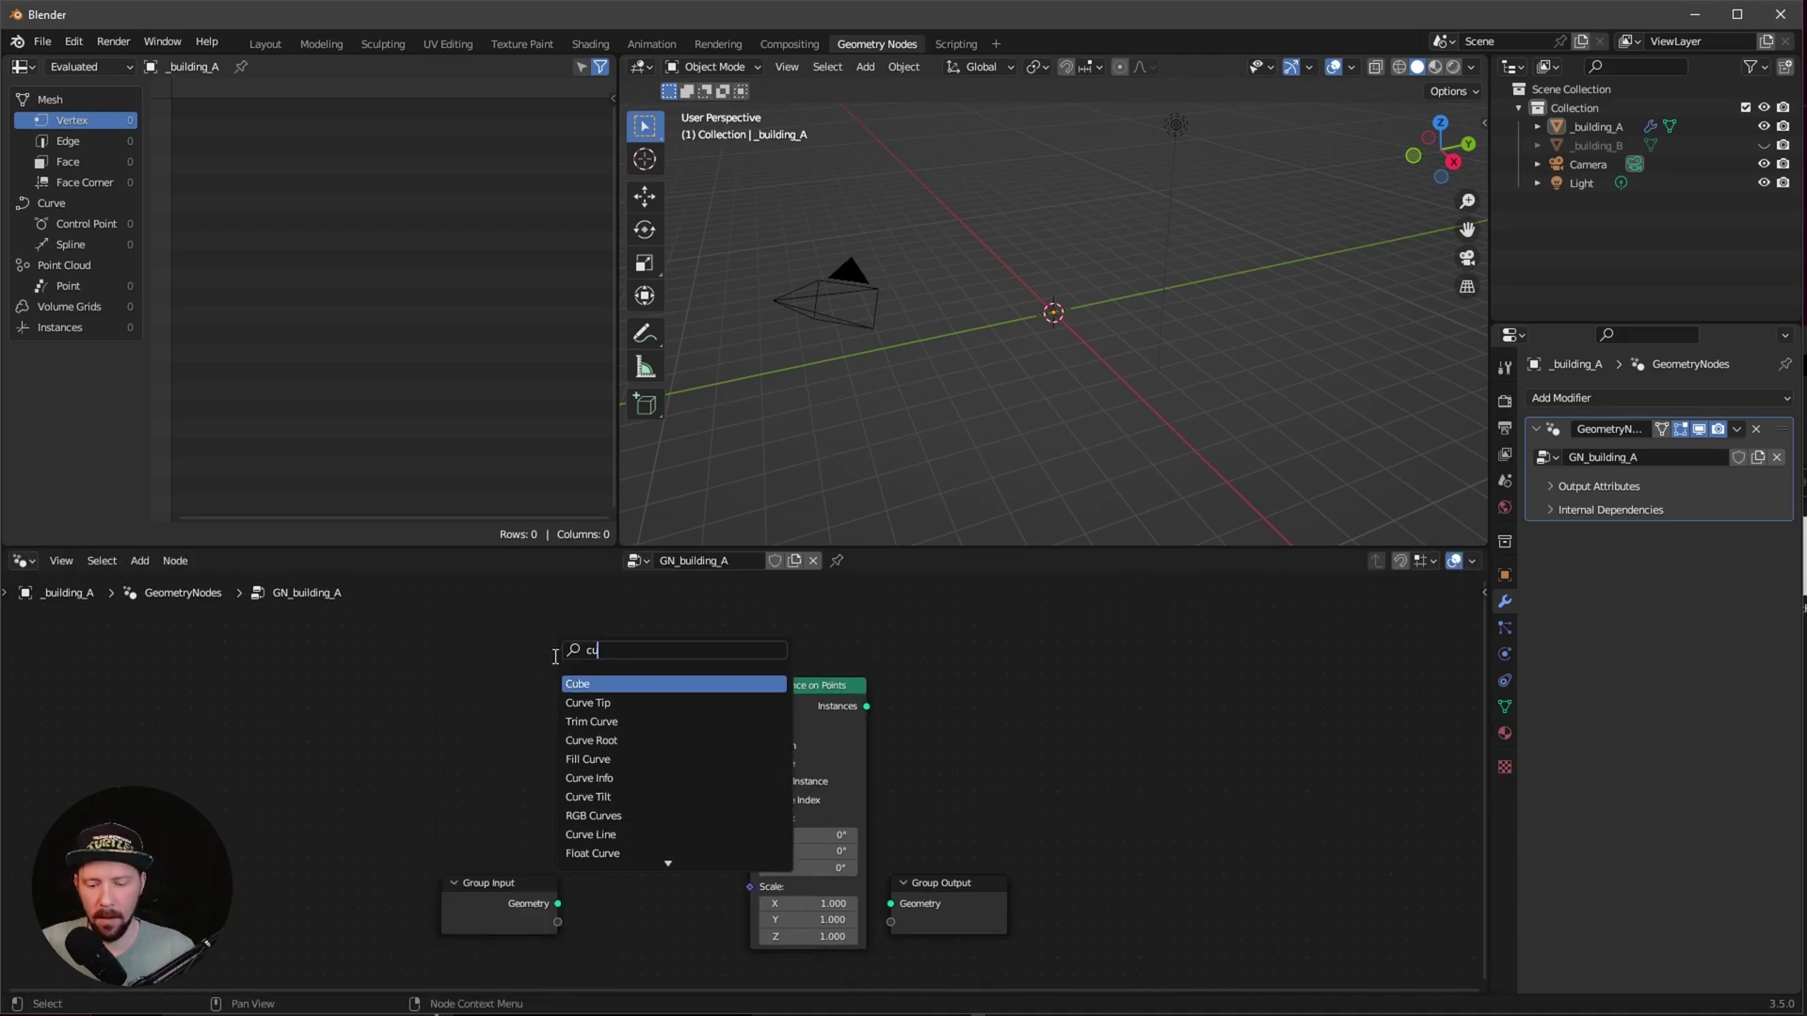
type("be")
left_click(587, 685)
key("shift+a")
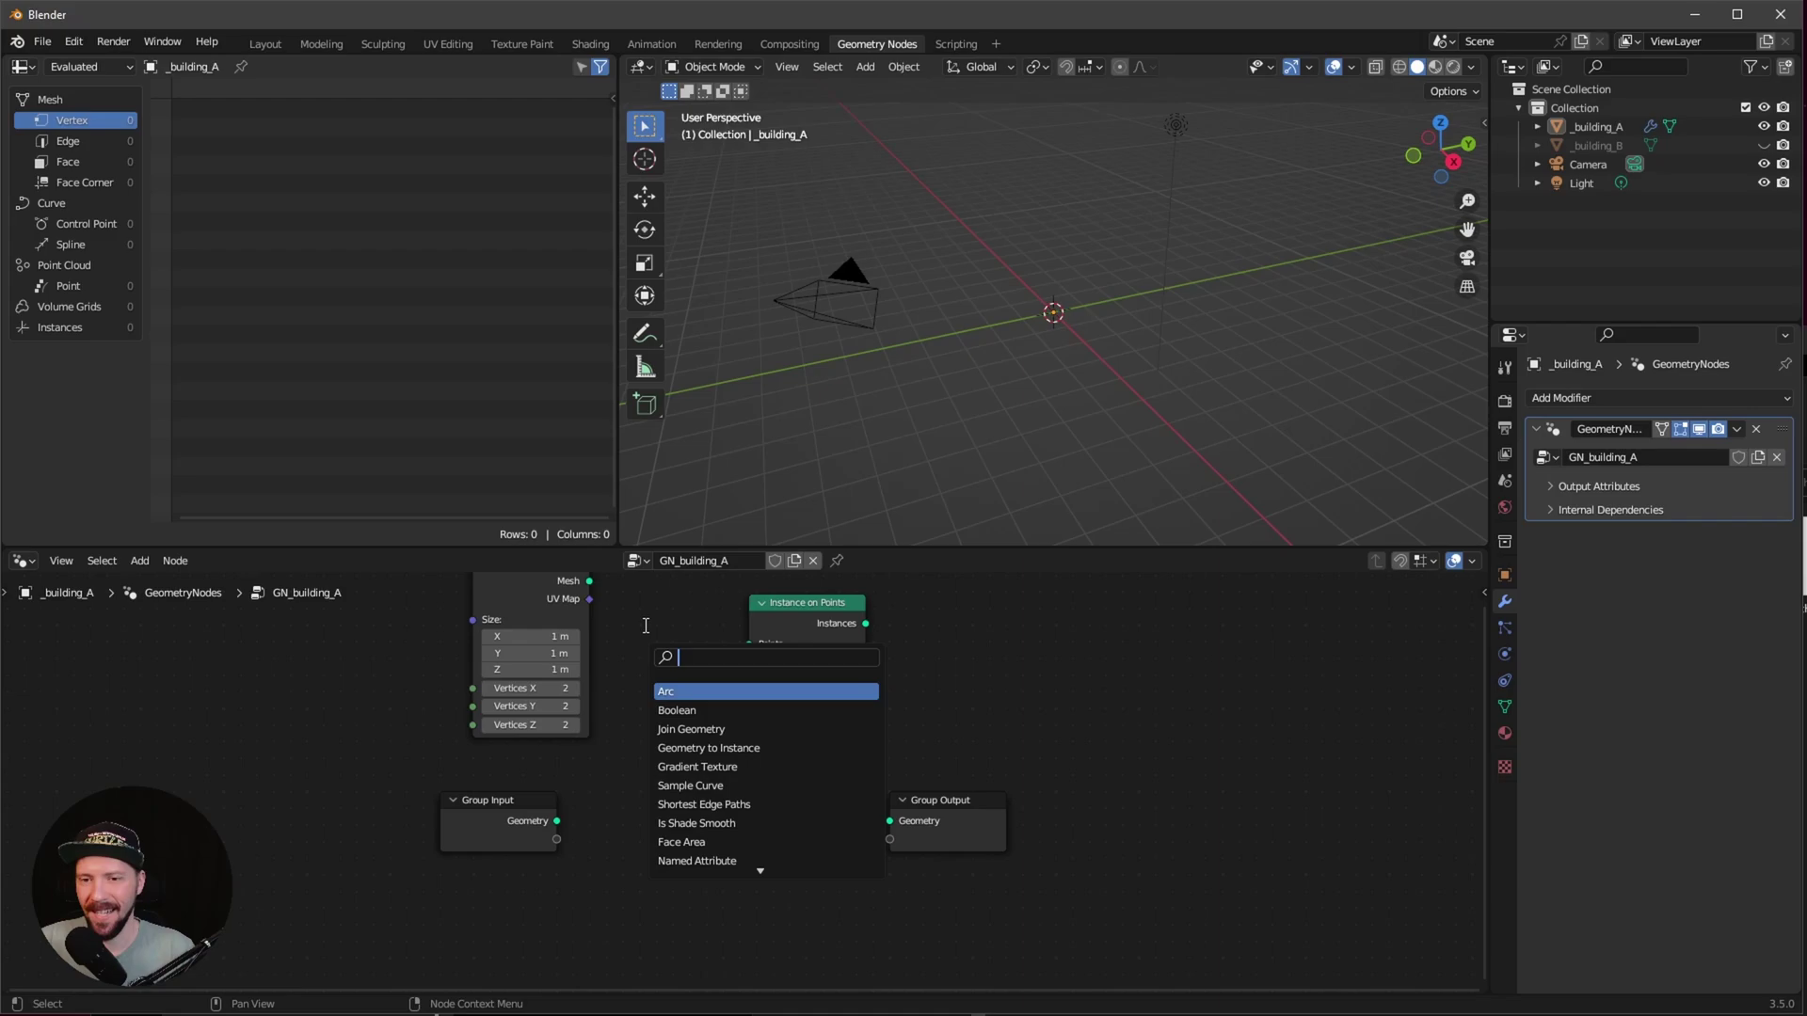
type("distr")
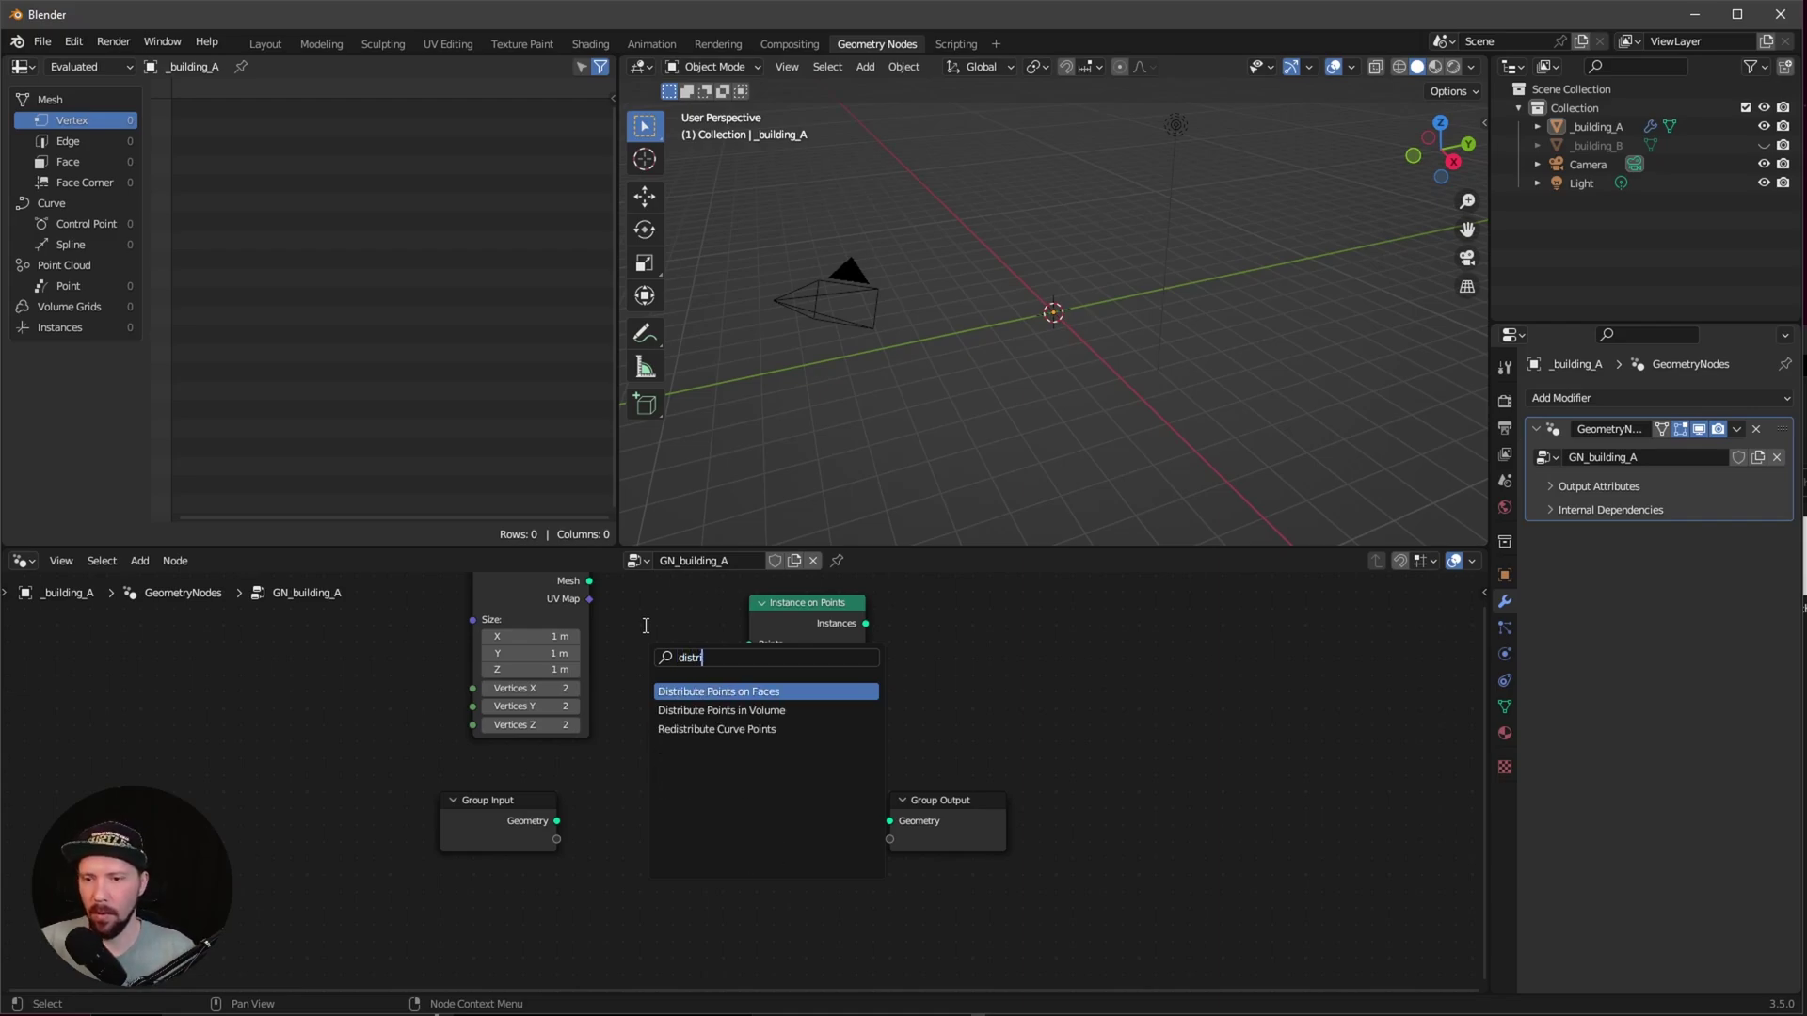
key("Return")
left_click(646, 632)
left_click_drag(708, 657, 657, 798)
left_click_drag(489, 815, 366, 843)
left_click_drag(651, 805, 596, 817)
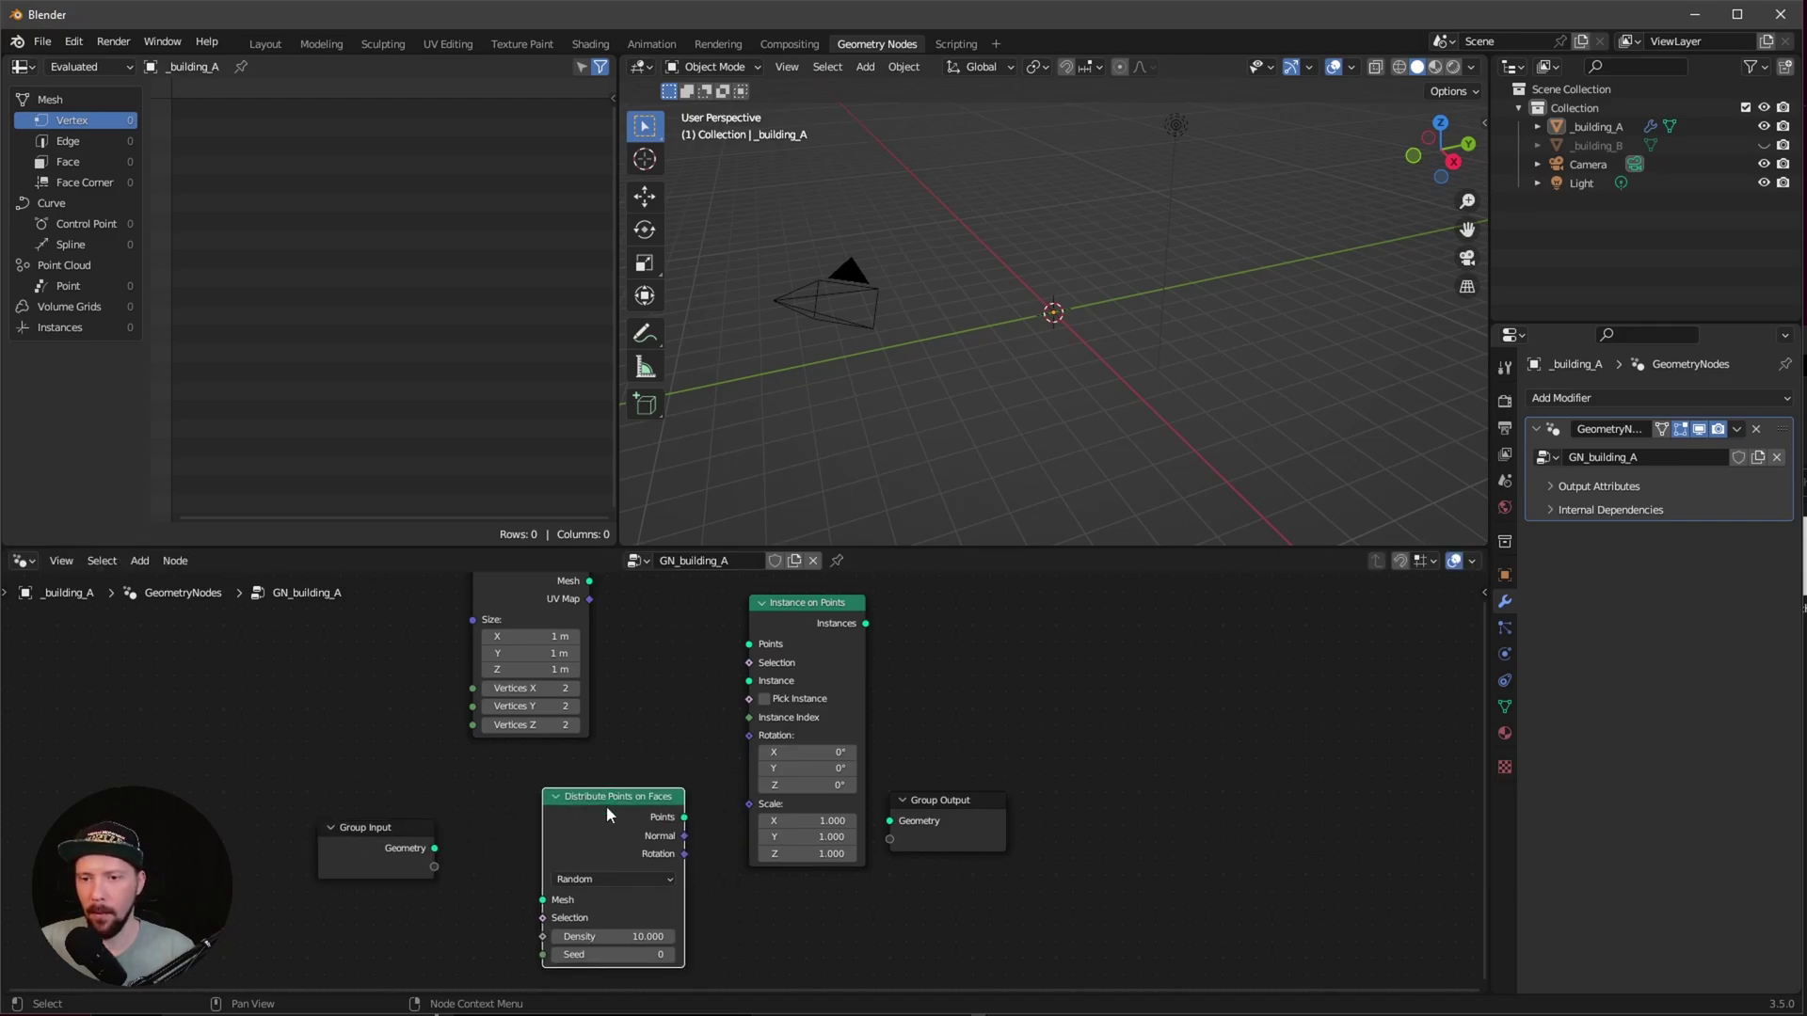
scroll(683, 727, "down", 3)
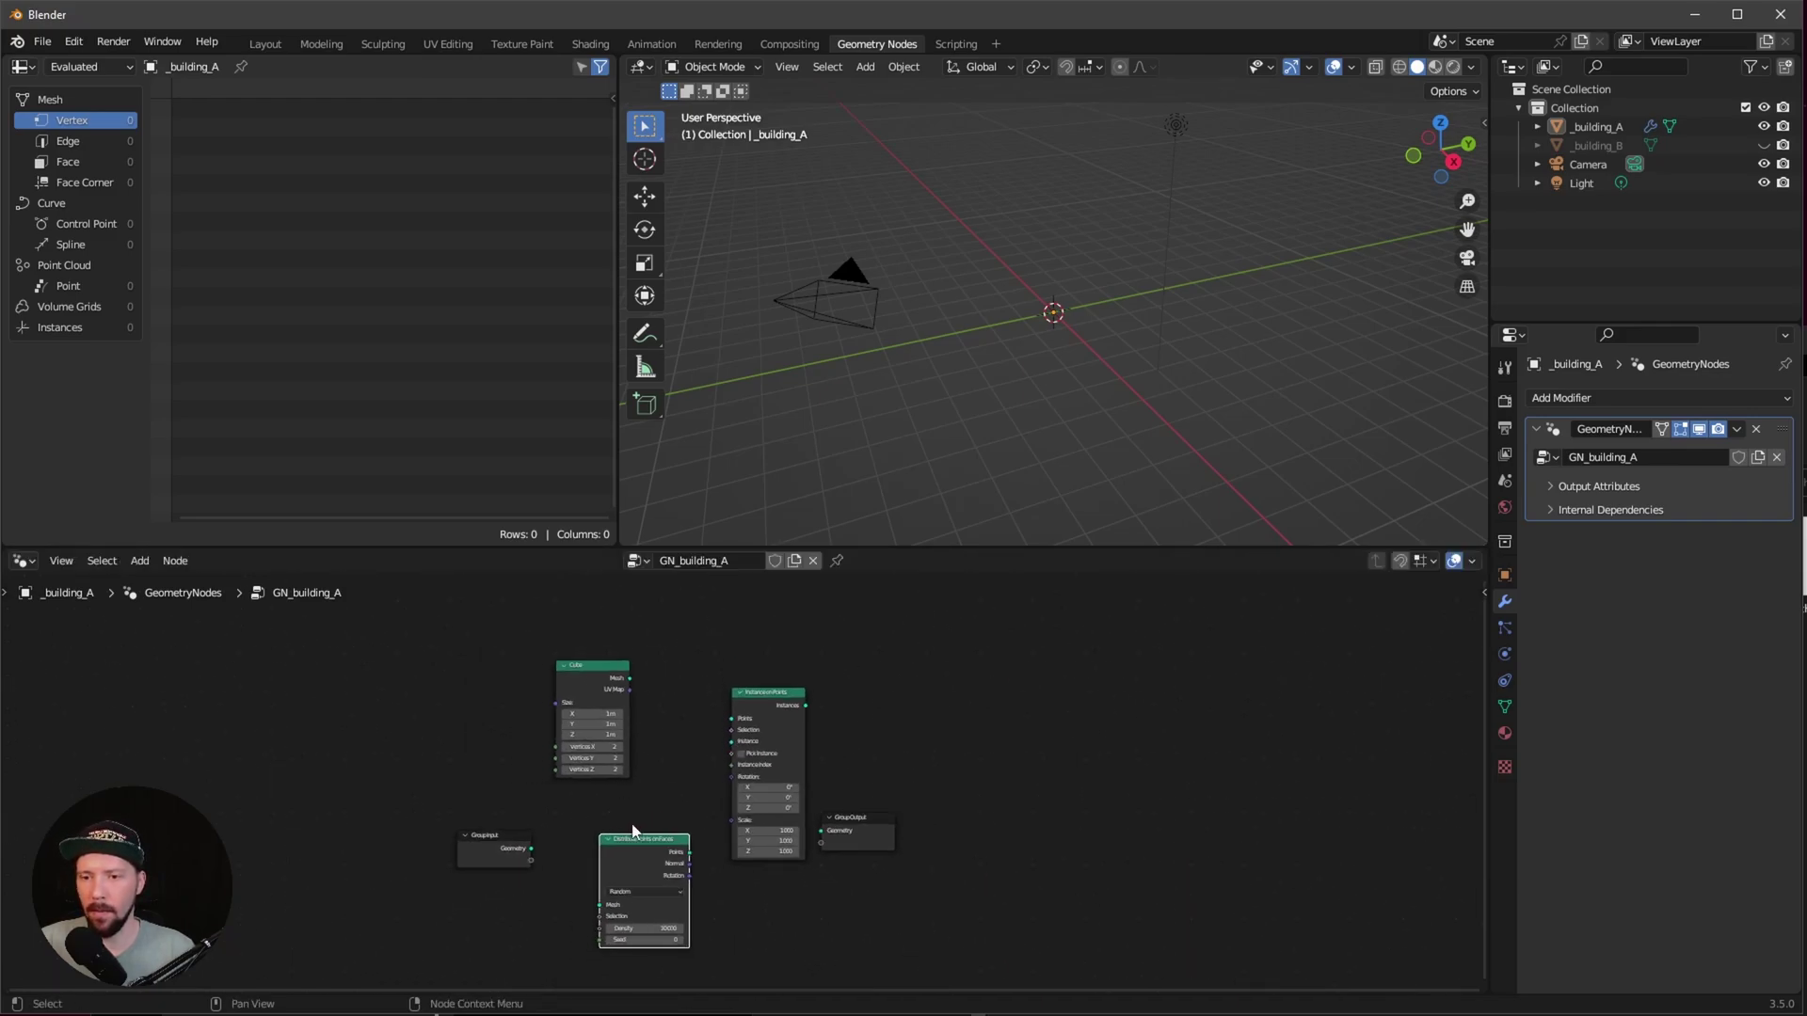
middle_click_drag(646, 798, 654, 724)
Step: Reconnect Group Input to Group Output so the building reappears
left_click_drag(518, 796, 858, 789)
middle_click_drag(978, 470, 1073, 416)
left_click(647, 788)
left_click(860, 775)
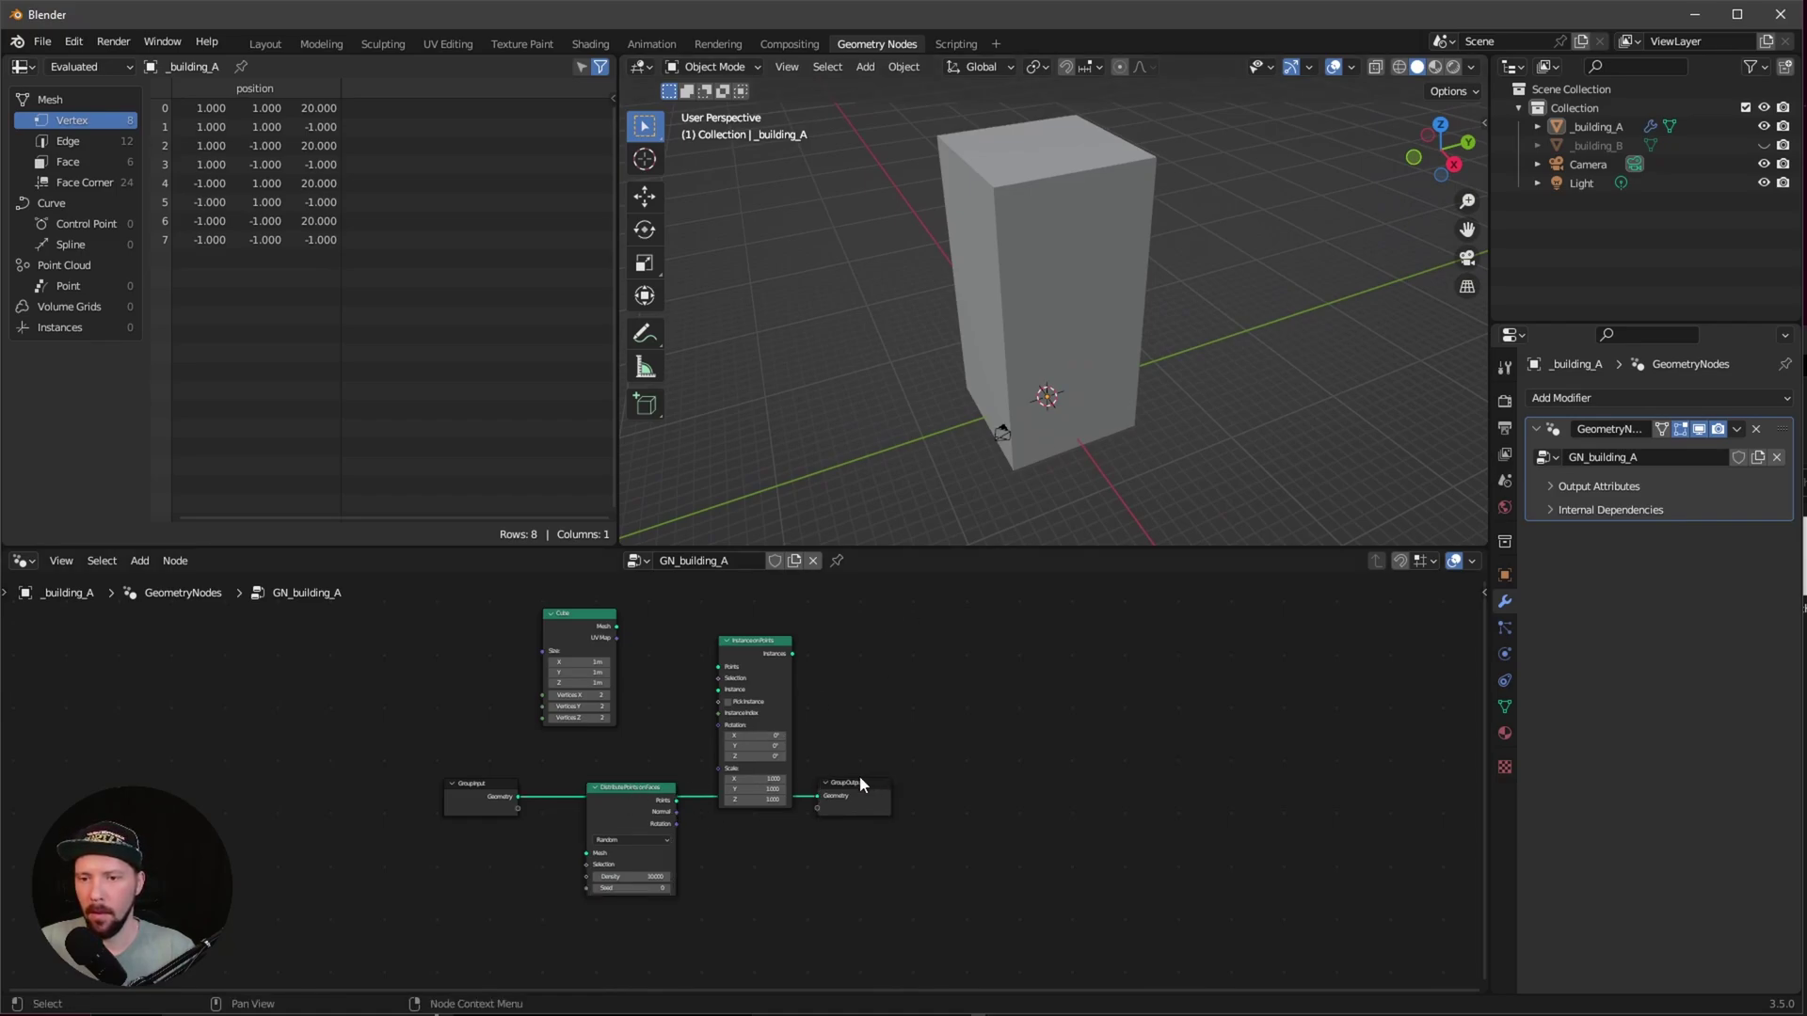
Step: Insert a Join Geometry node just before Group Output
key("g")
left_click(866, 823)
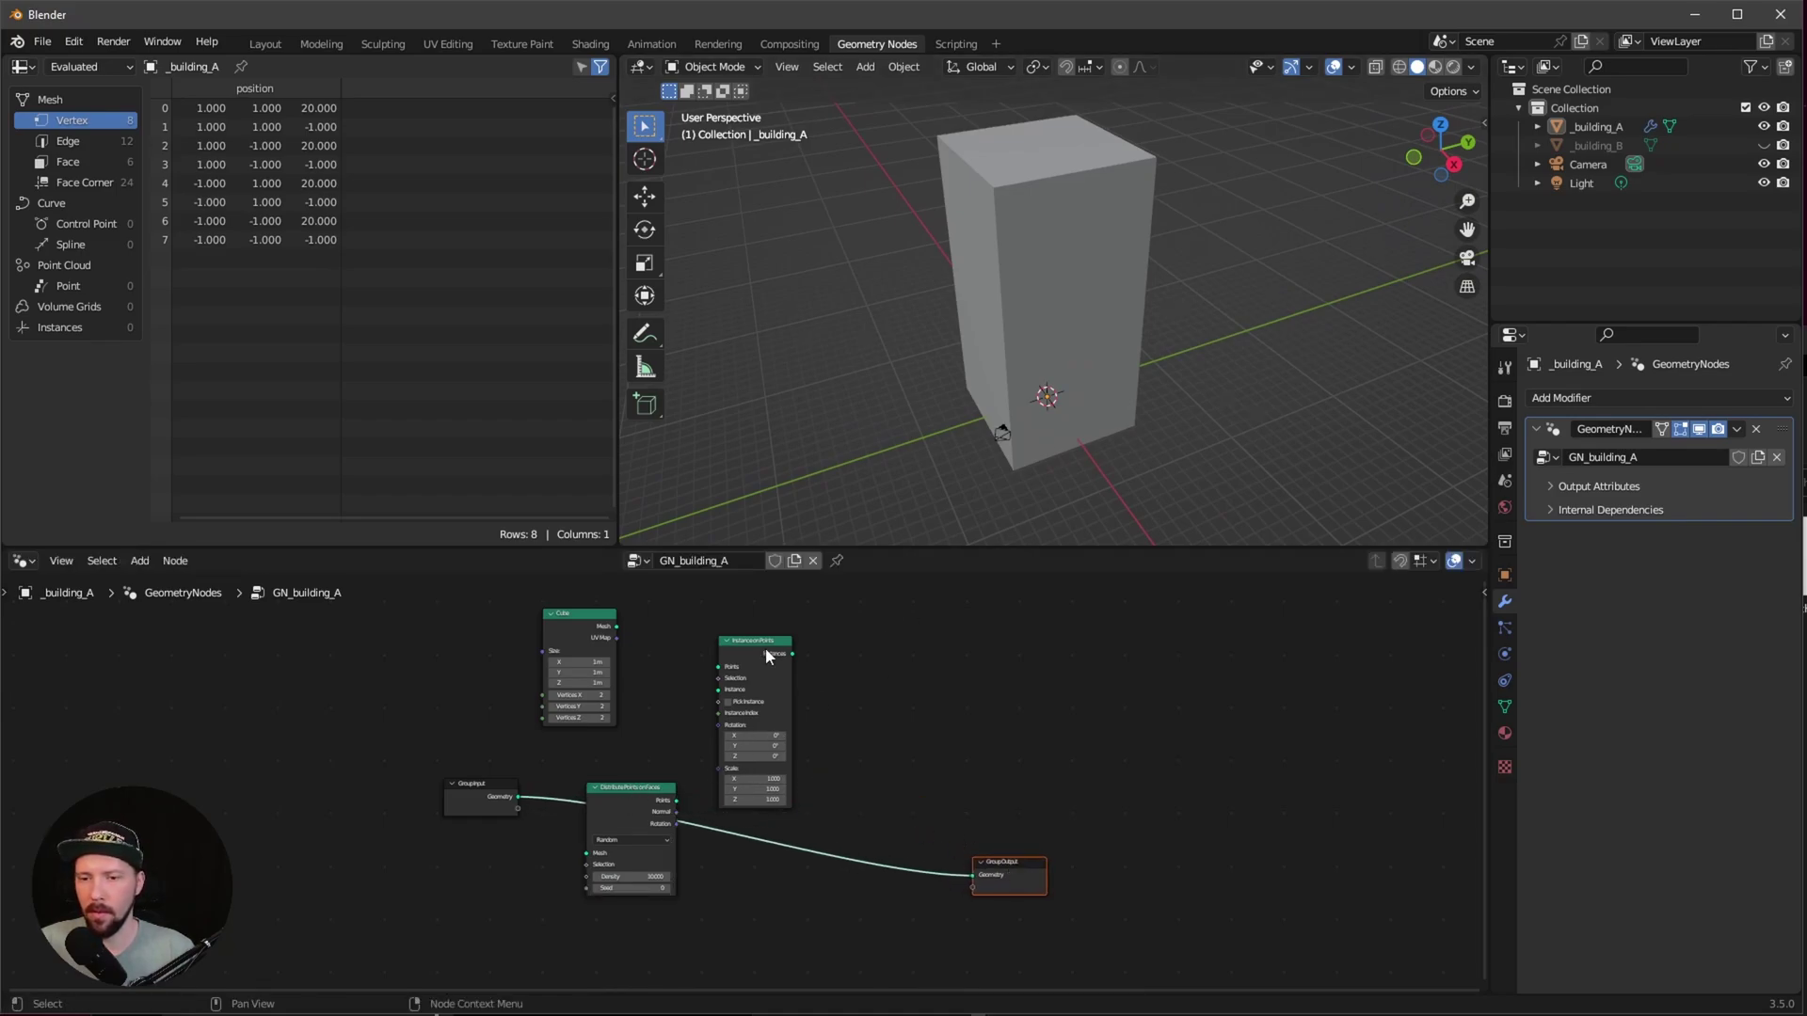
key("shift+a")
type("join")
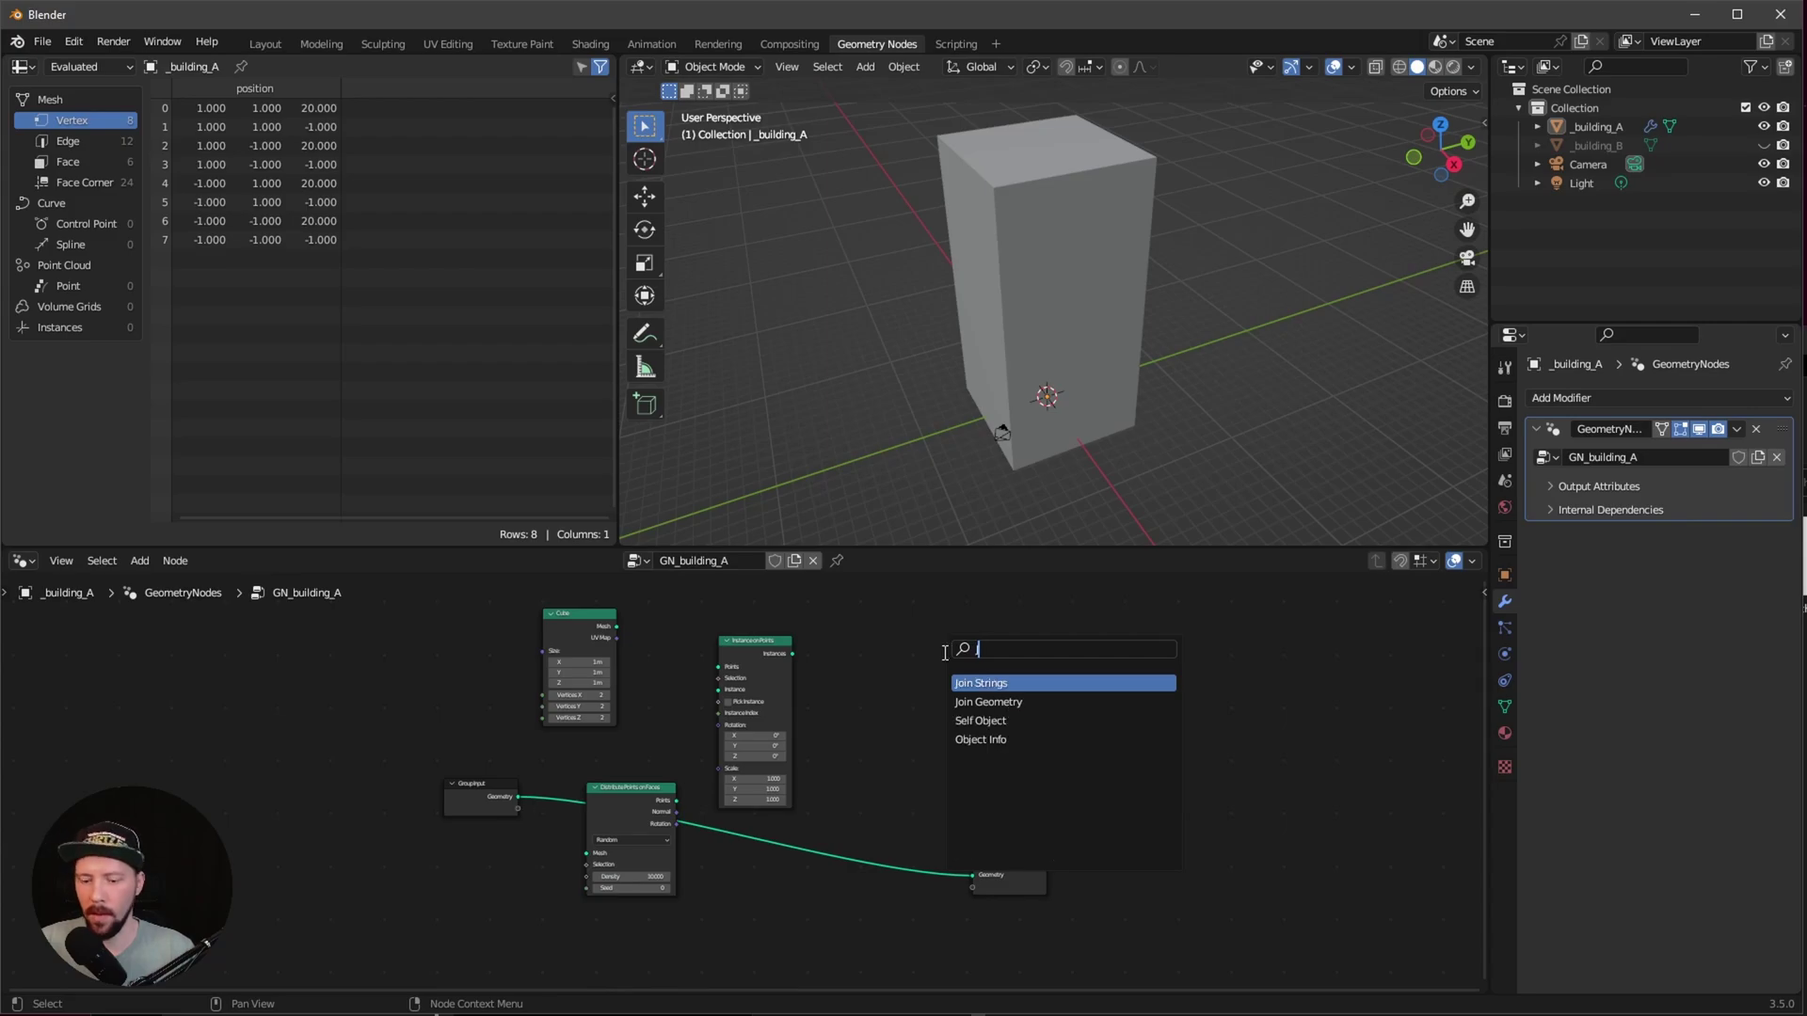
key("Down")
key("Return")
left_click(919, 911)
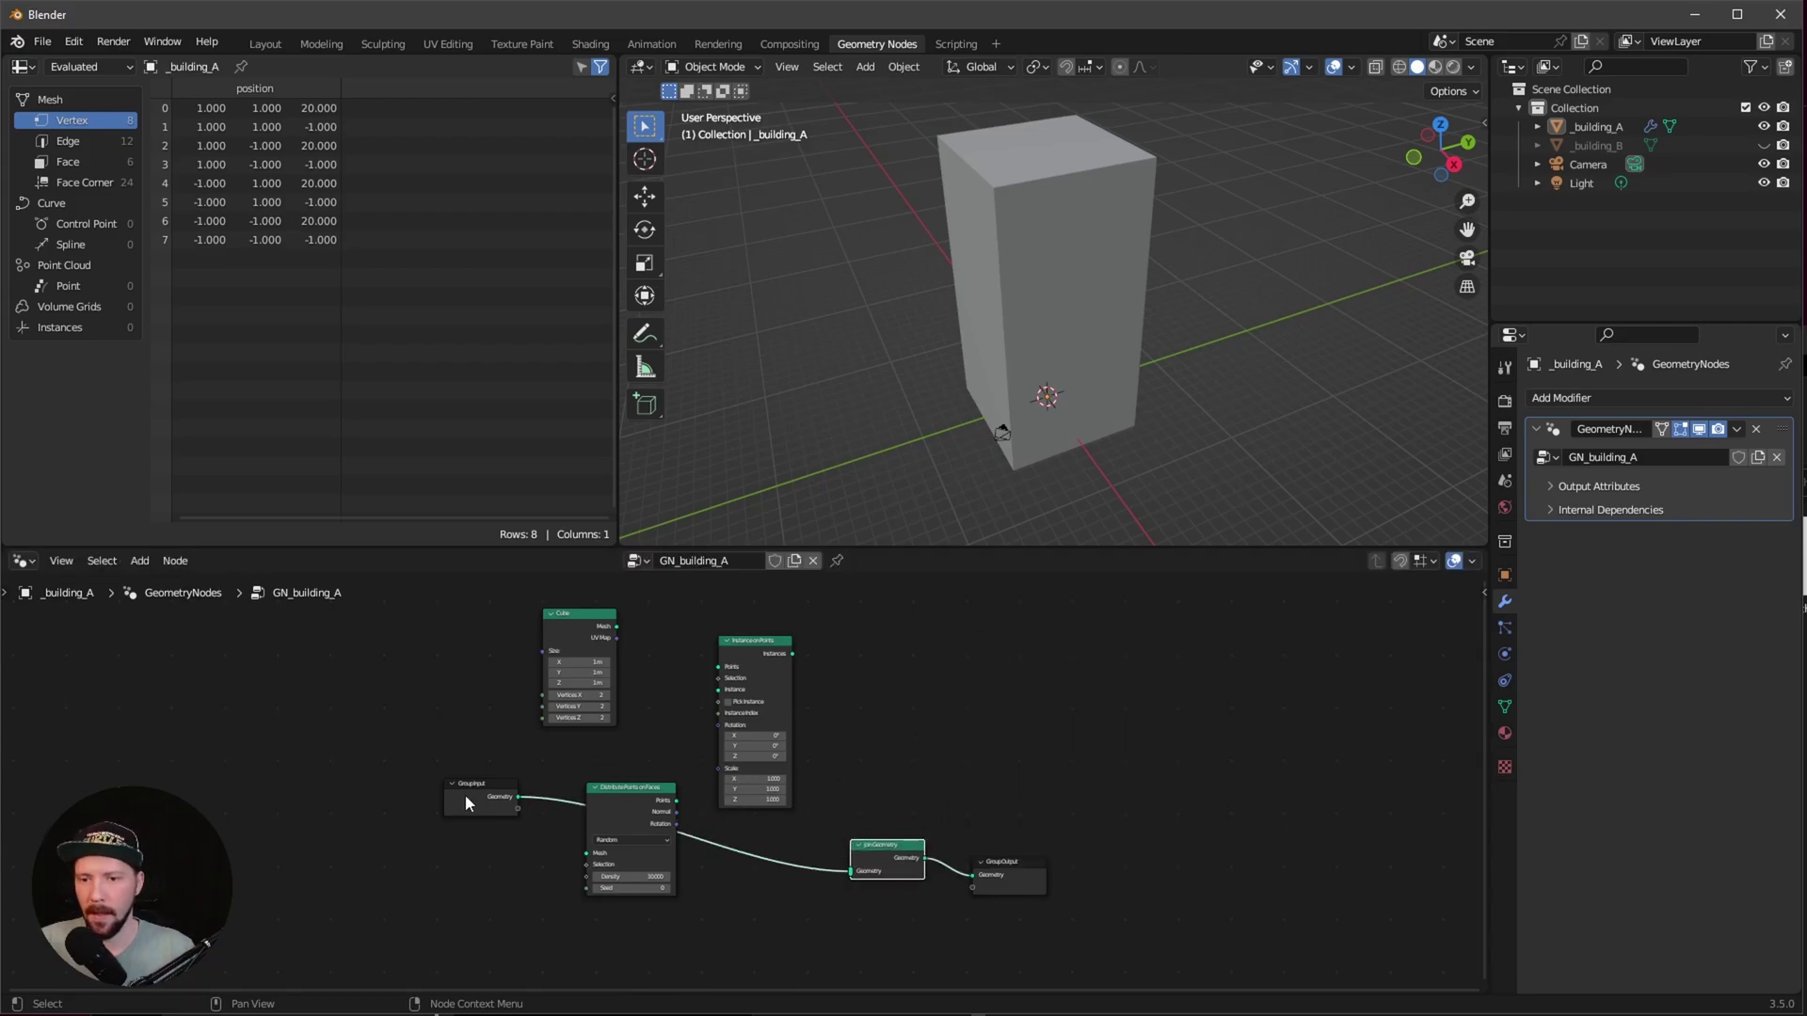
Step: Rearrange the Cube and Distribute nodes and feed the building geometry into Distribute Points on Faces
left_click_drag(630, 788, 377, 690, "alt")
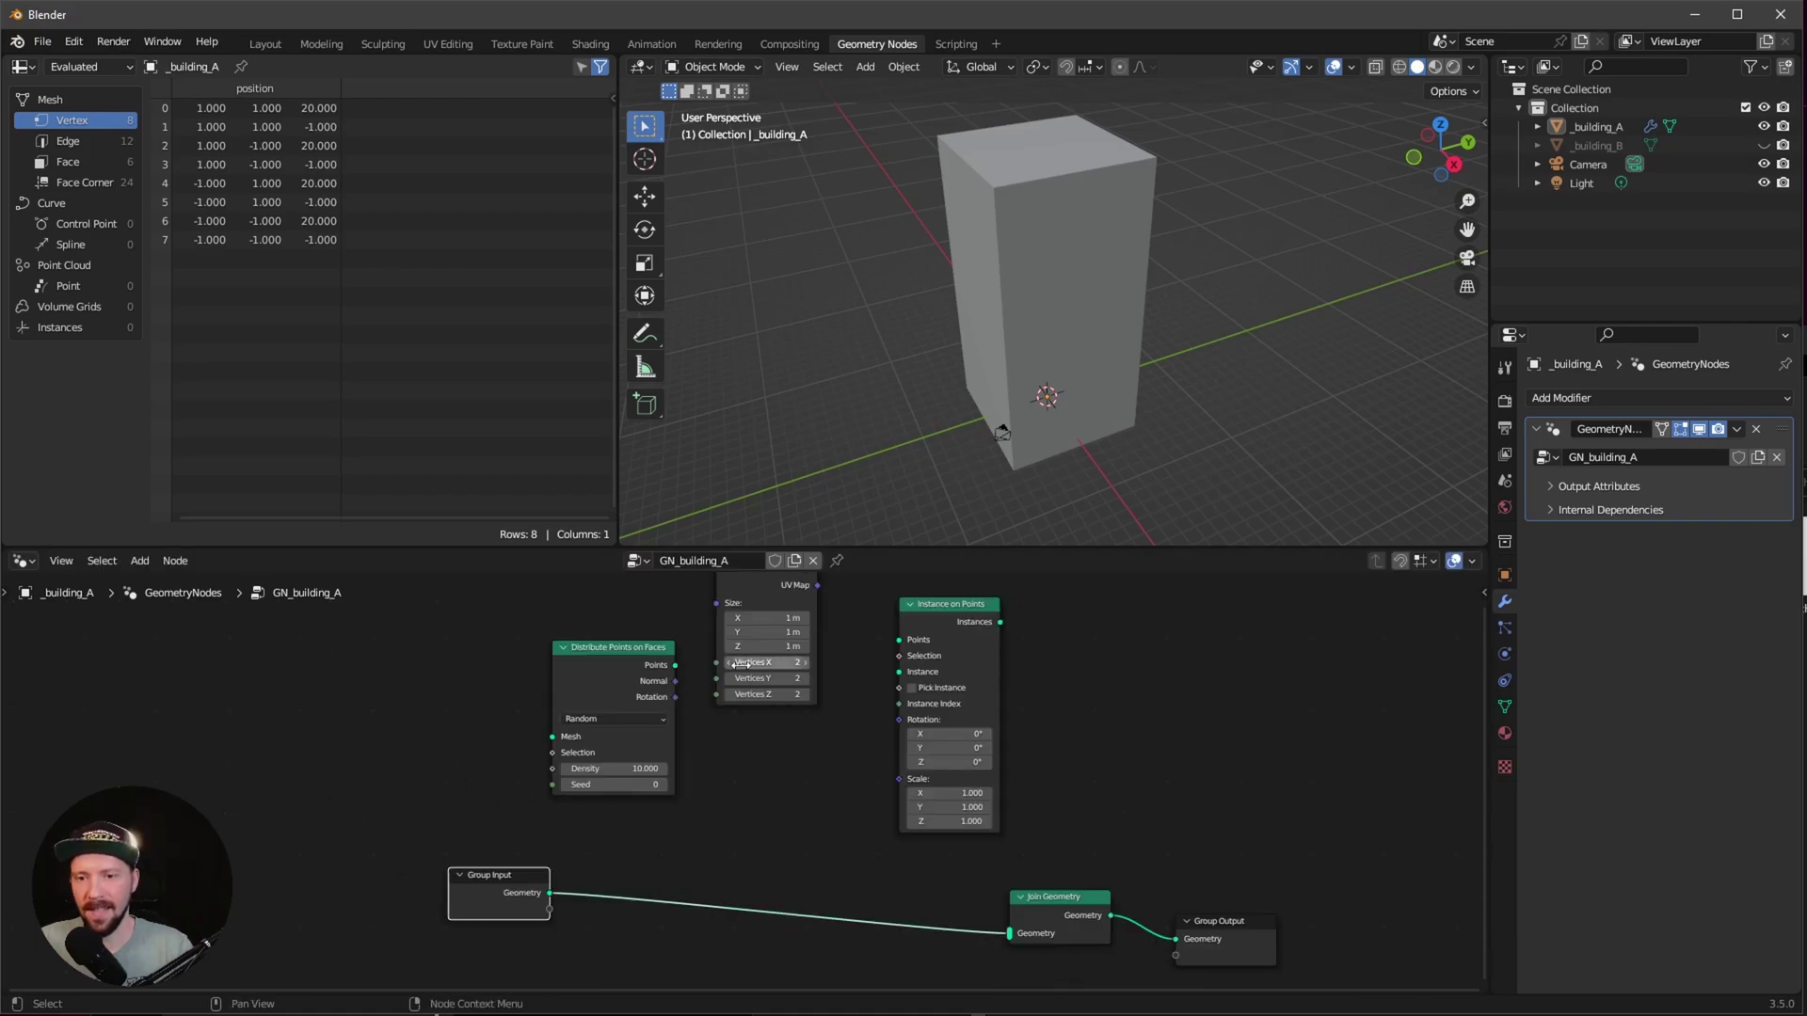
middle_click_drag(740, 663, 748, 740)
left_click_drag(740, 626, 646, 614)
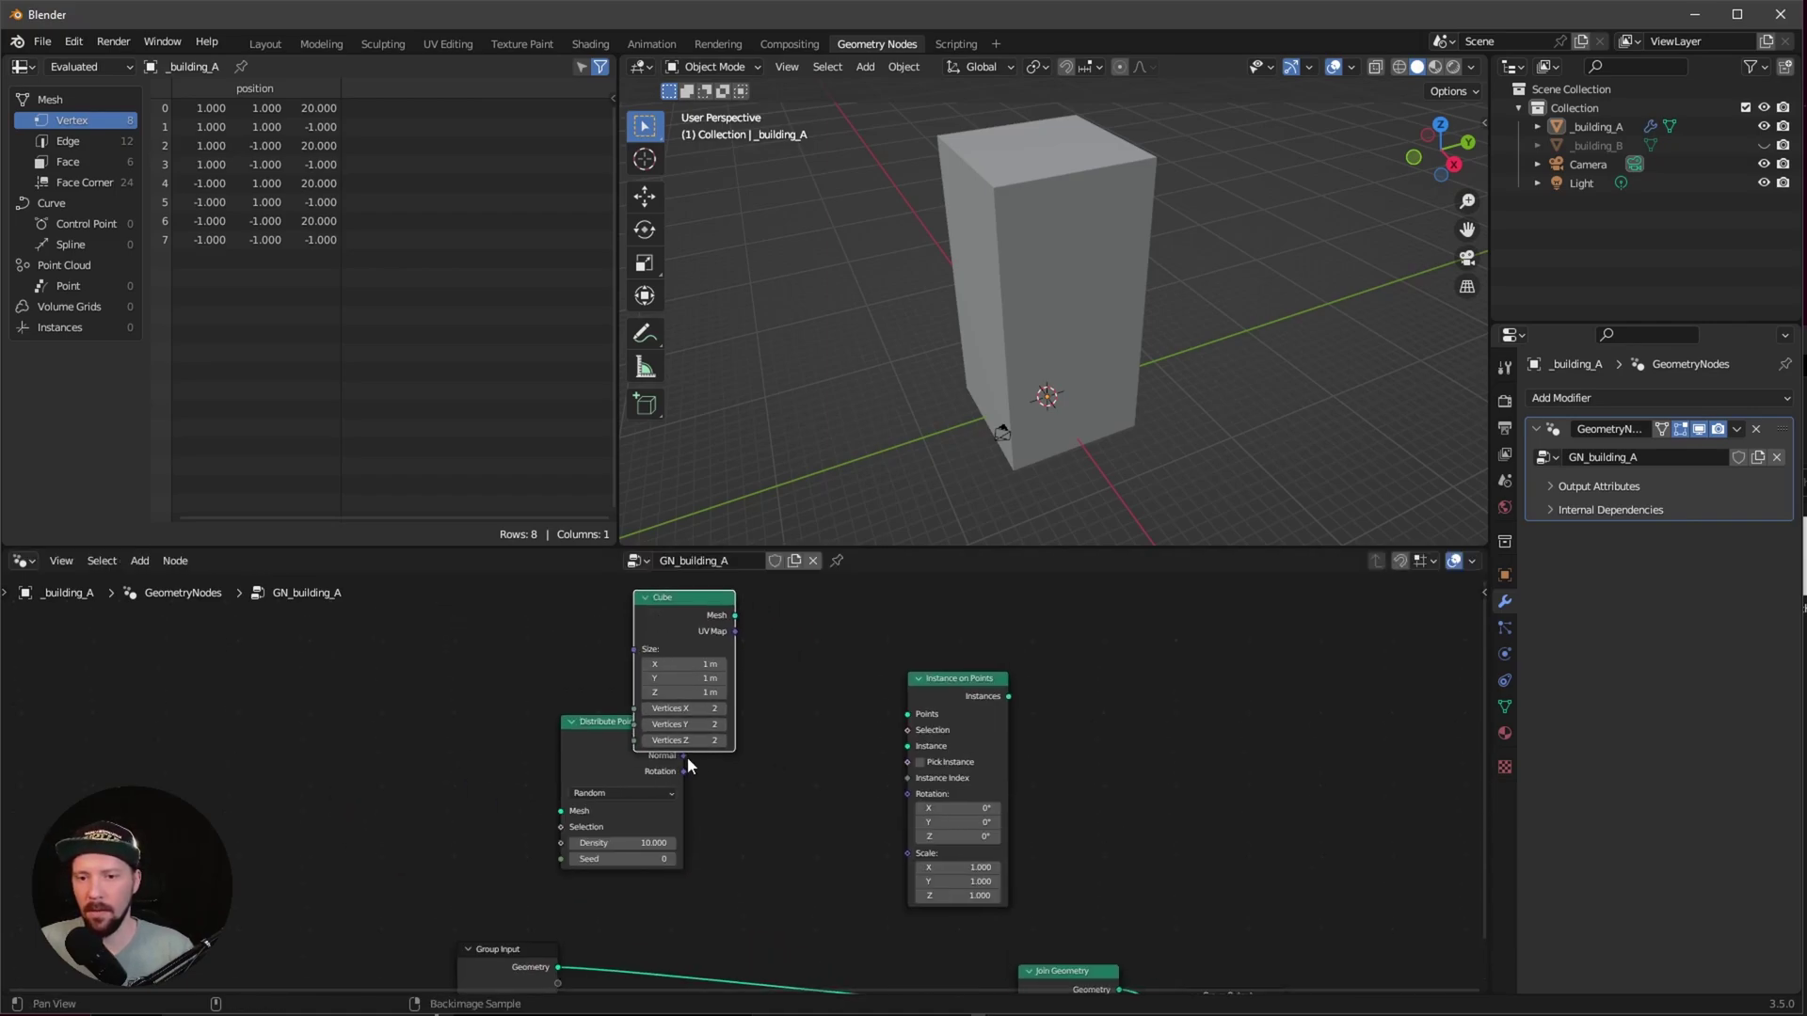
left_click_drag(612, 727, 674, 783)
middle_click_drag(718, 894, 713, 796)
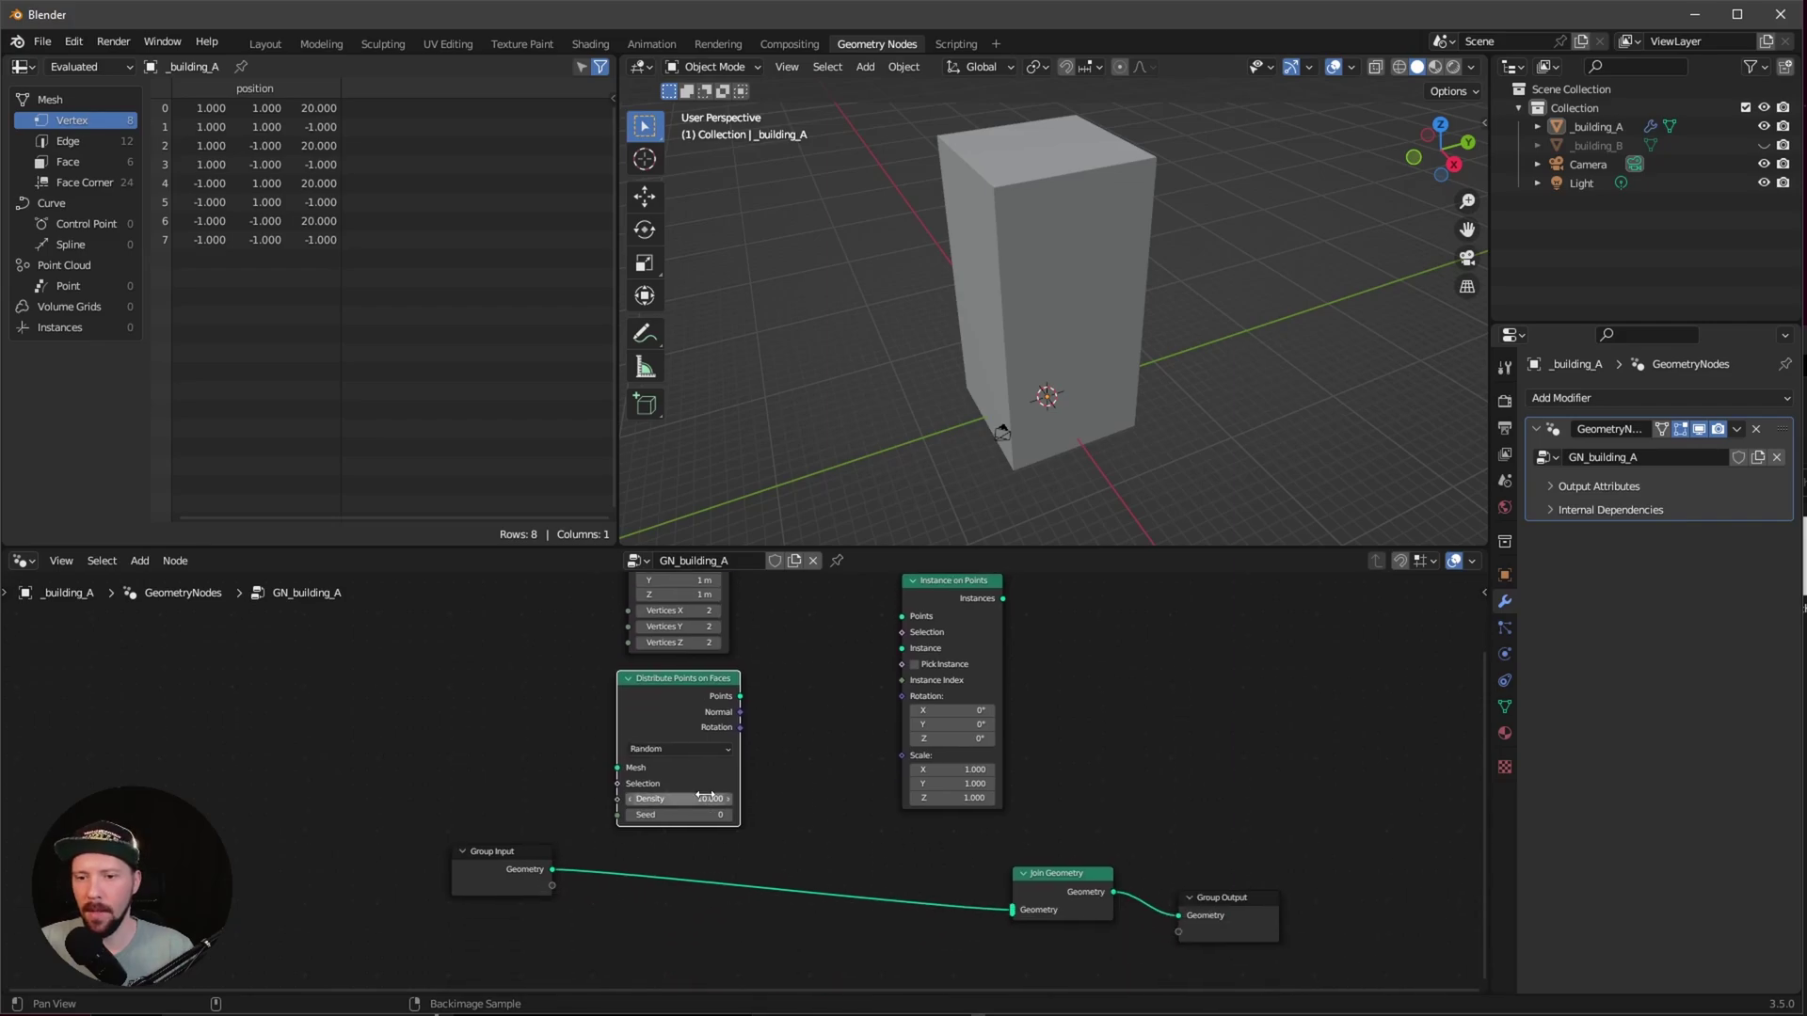
left_click_drag(555, 871, 618, 768)
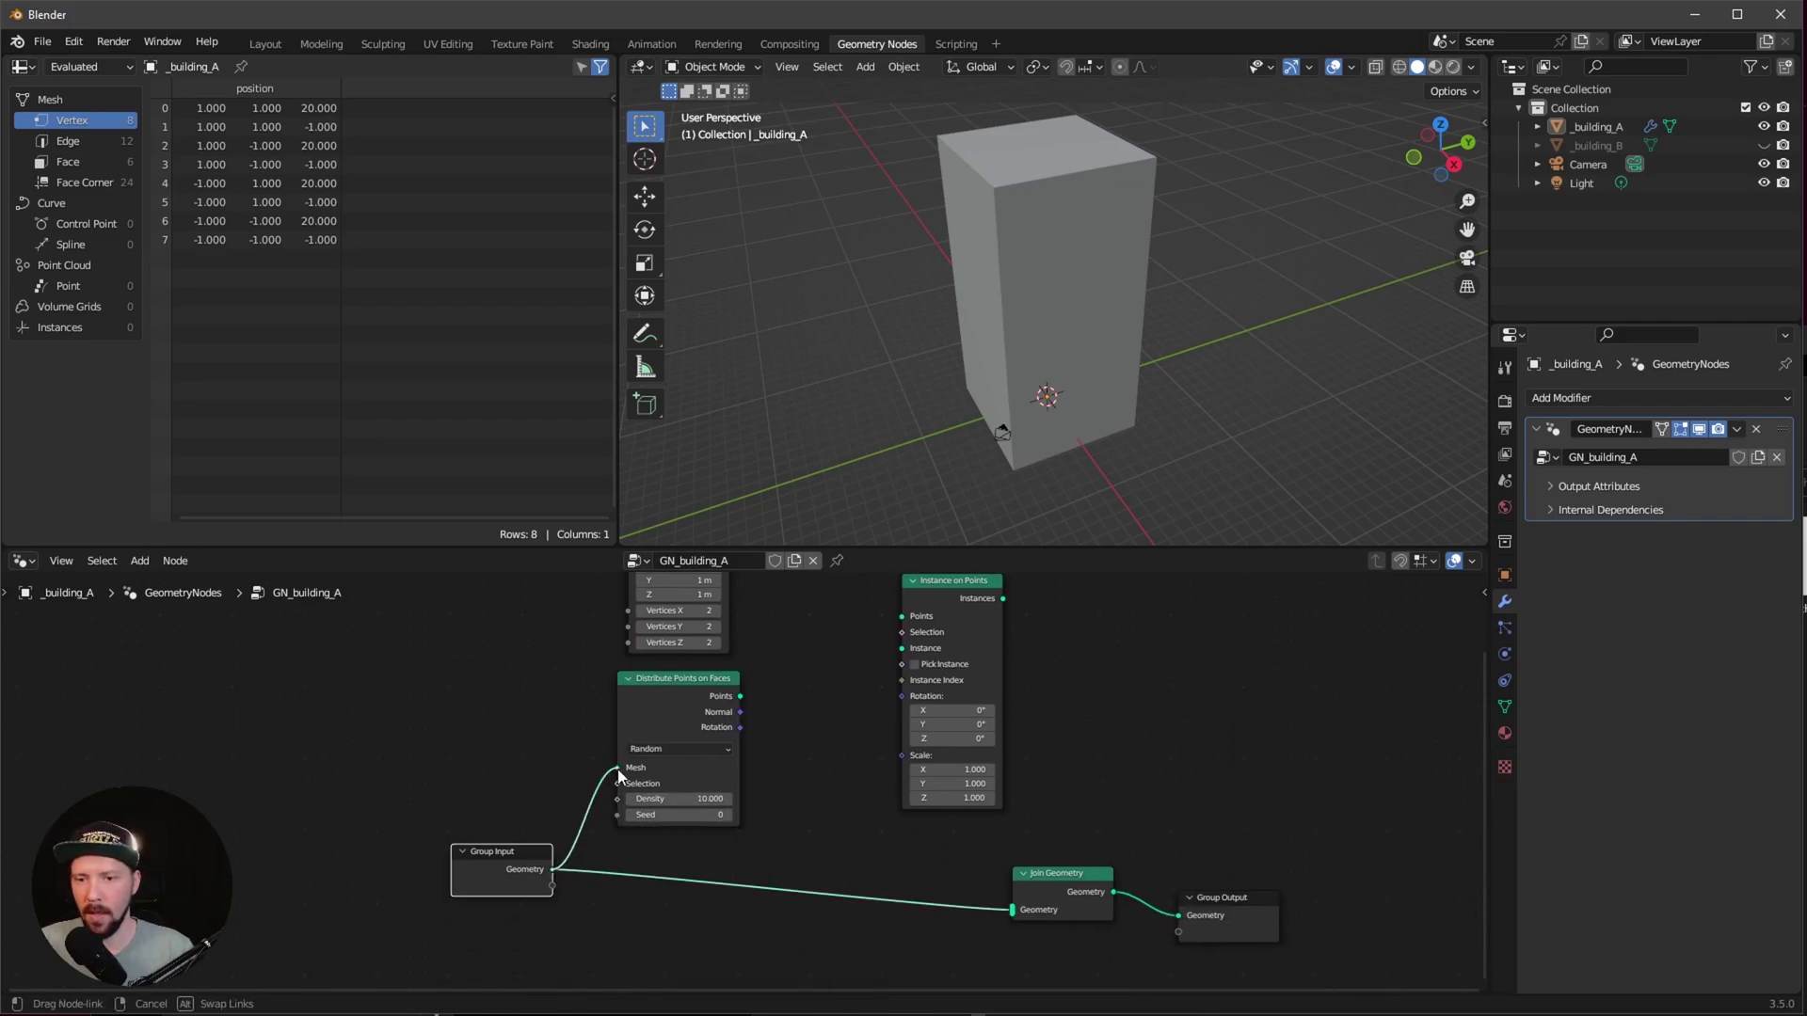
scroll(720, 717, "up", 3)
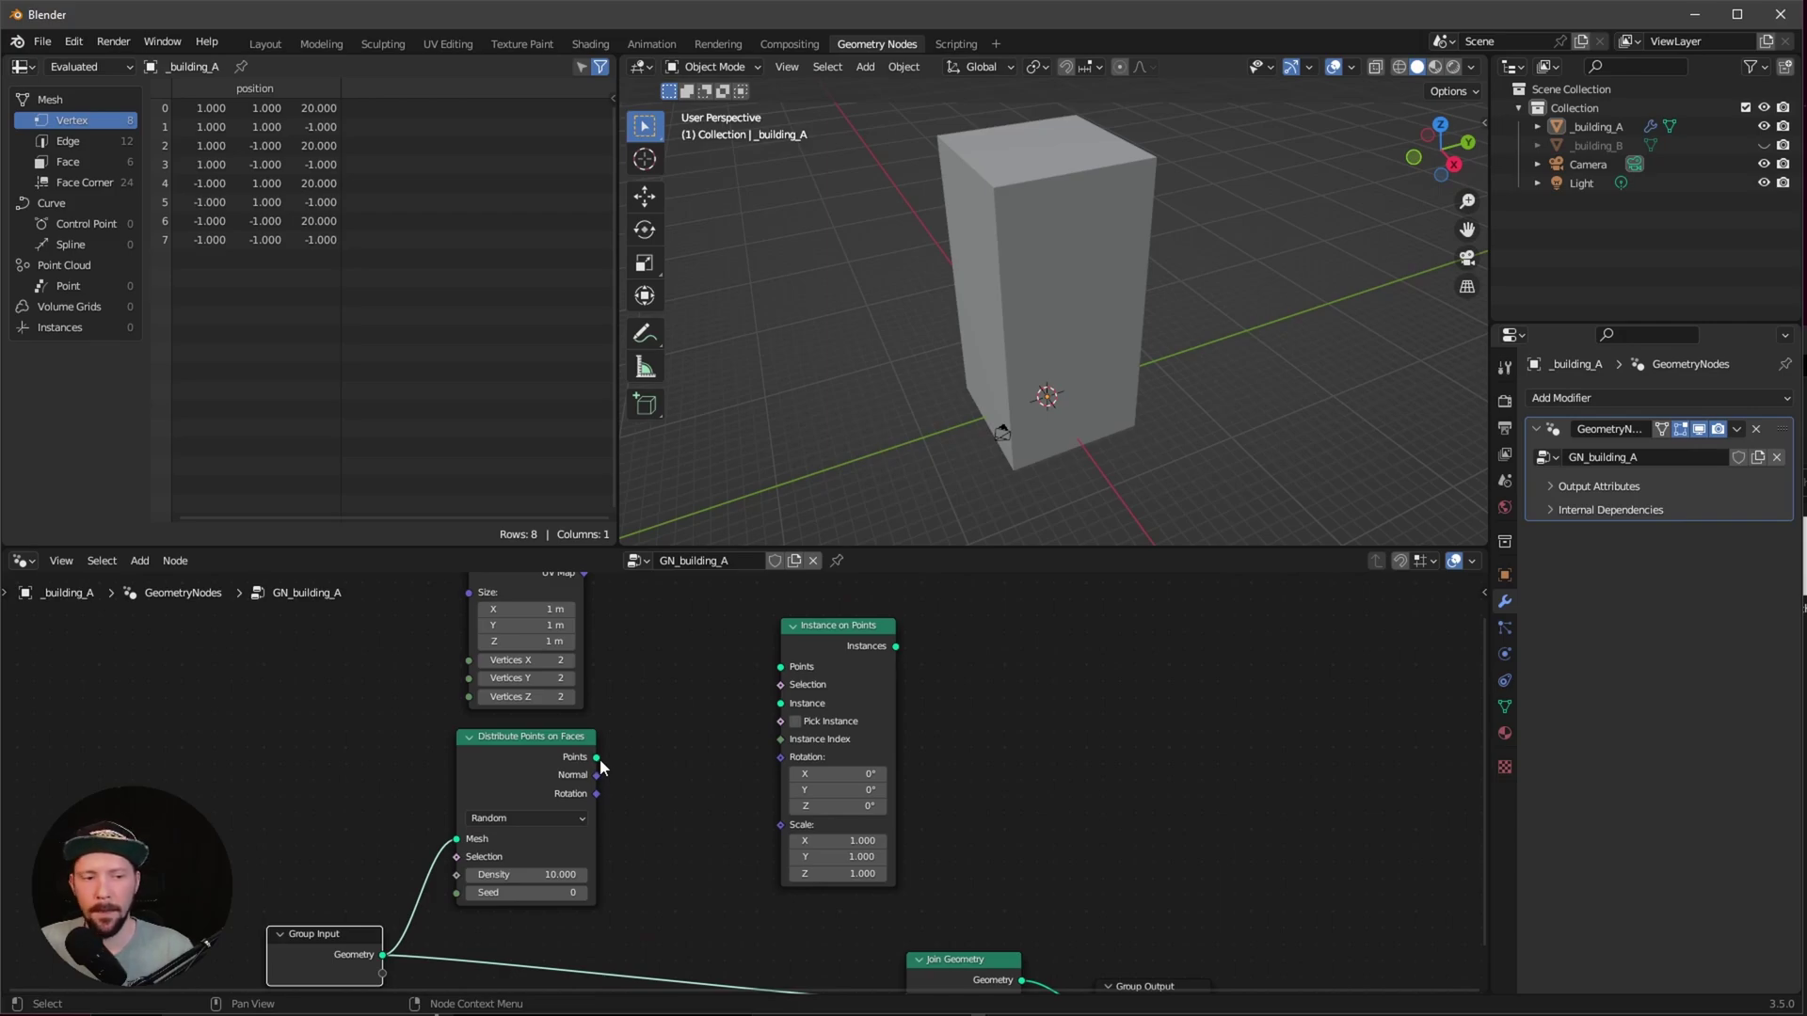
Step: Link Points and Cube into Instance on Points, and the instances into Join Geometry
left_click_drag(596, 757, 799, 667)
scroll(621, 715, "down", 3)
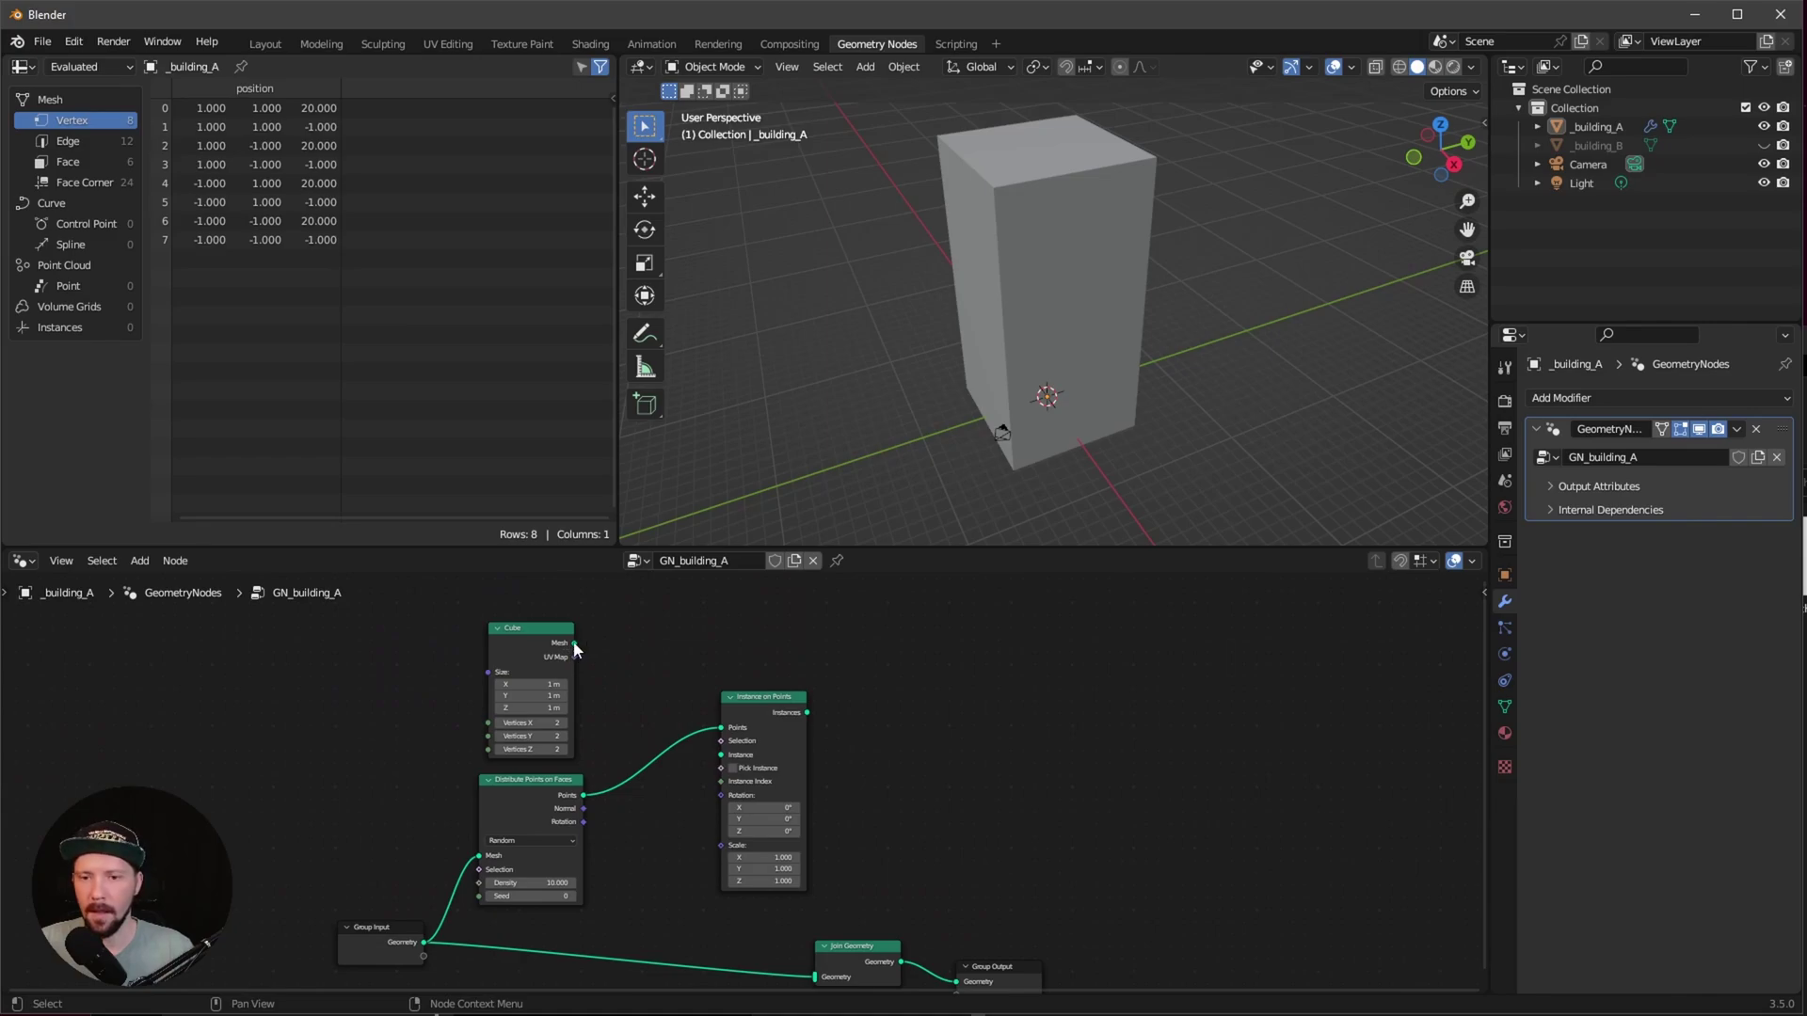
left_click_drag(573, 645, 721, 754)
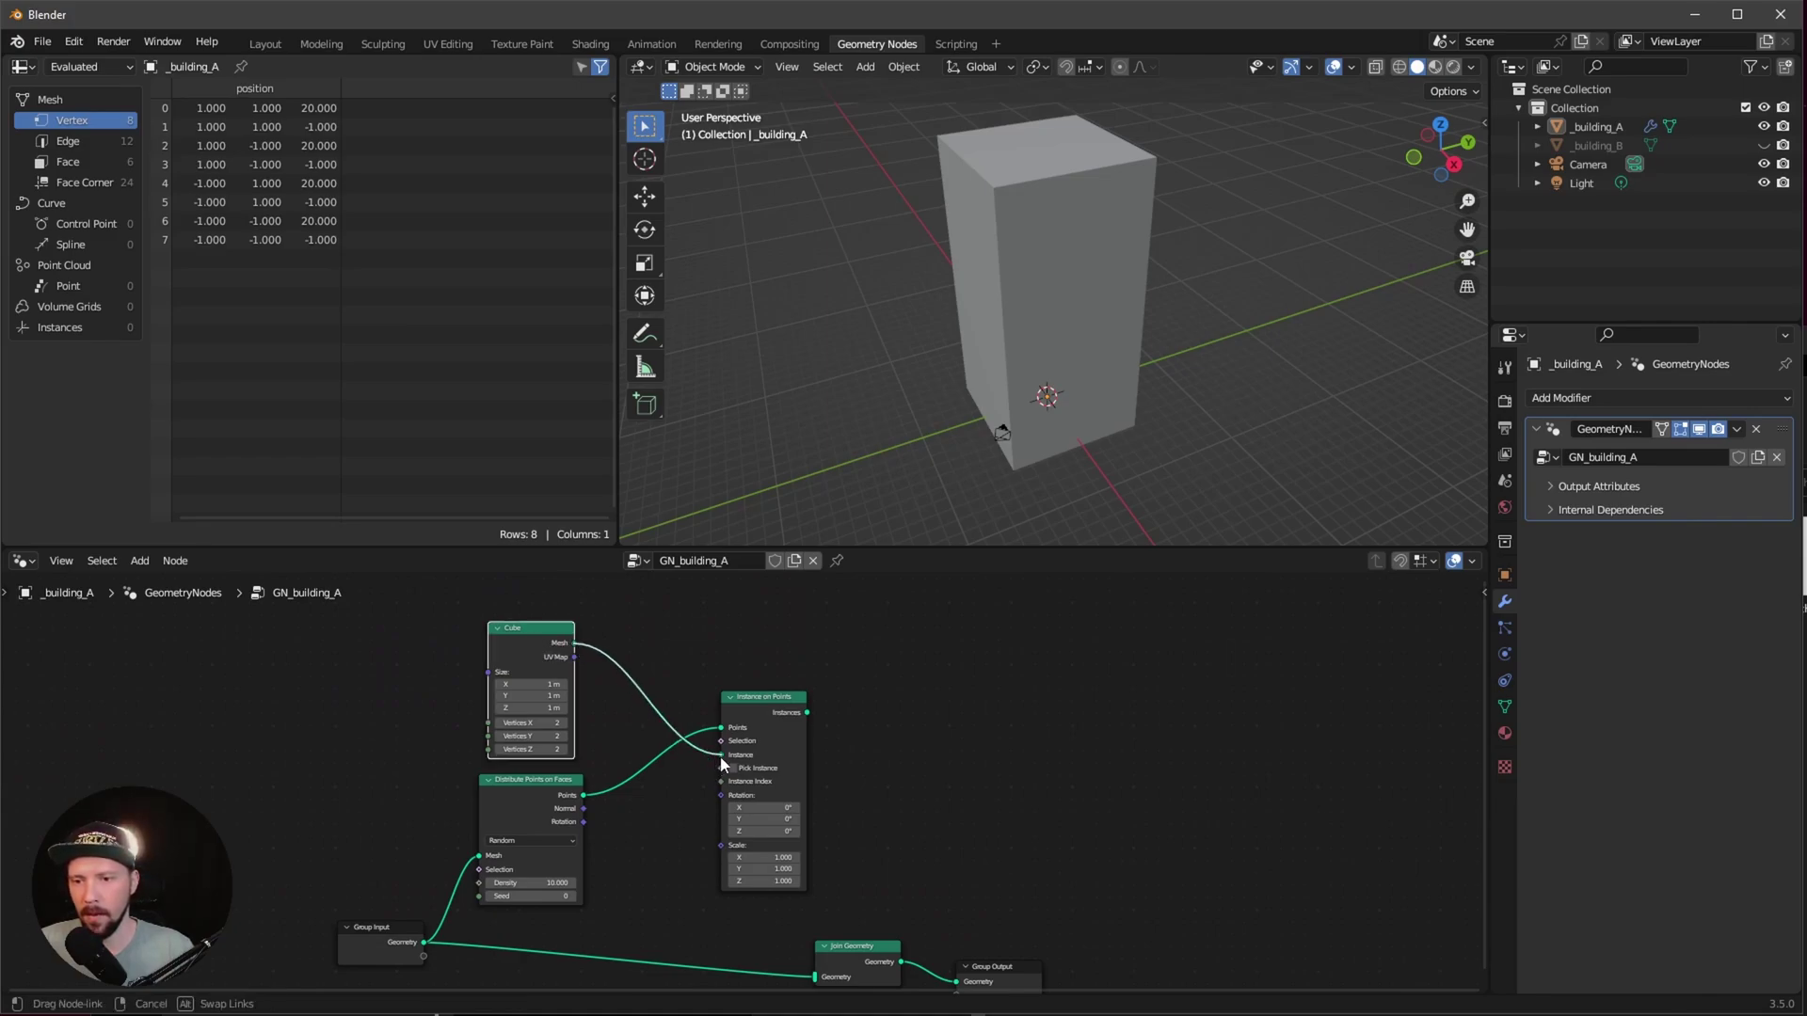
middle_click_drag(905, 742, 725, 700)
left_click_drag(629, 671, 631, 937)
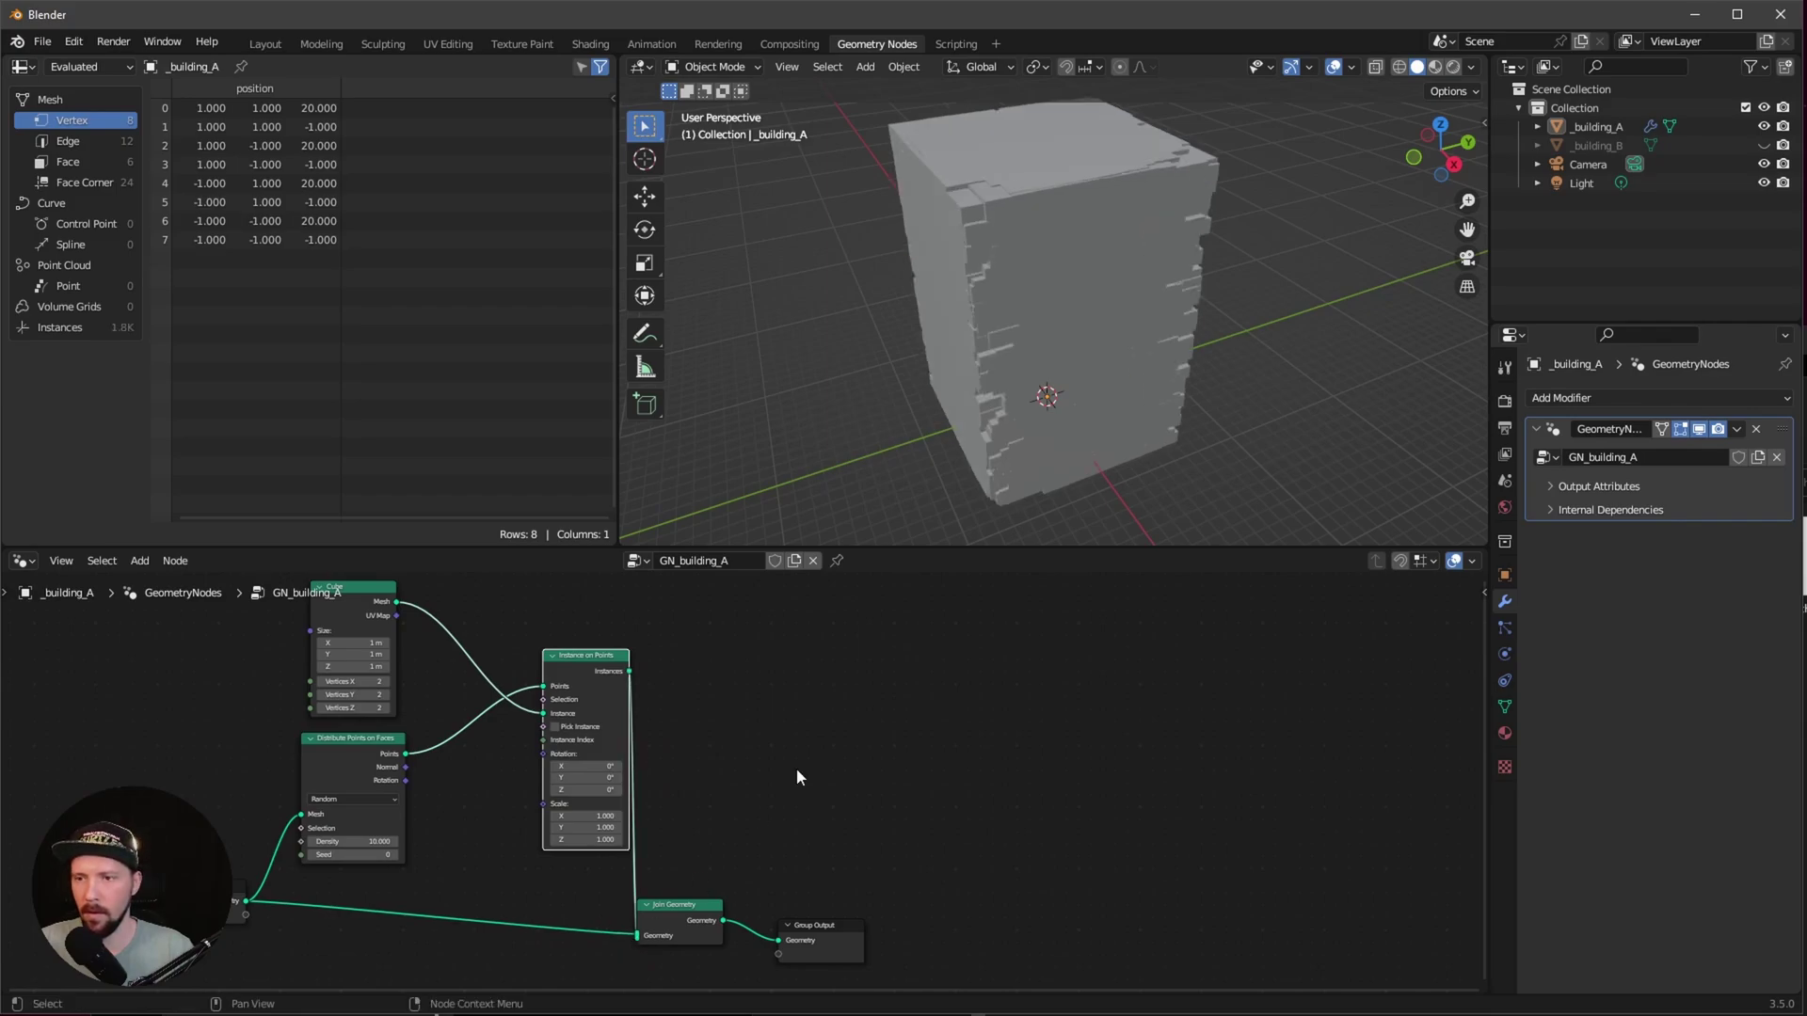
middle_click_drag(960, 405, 1069, 431)
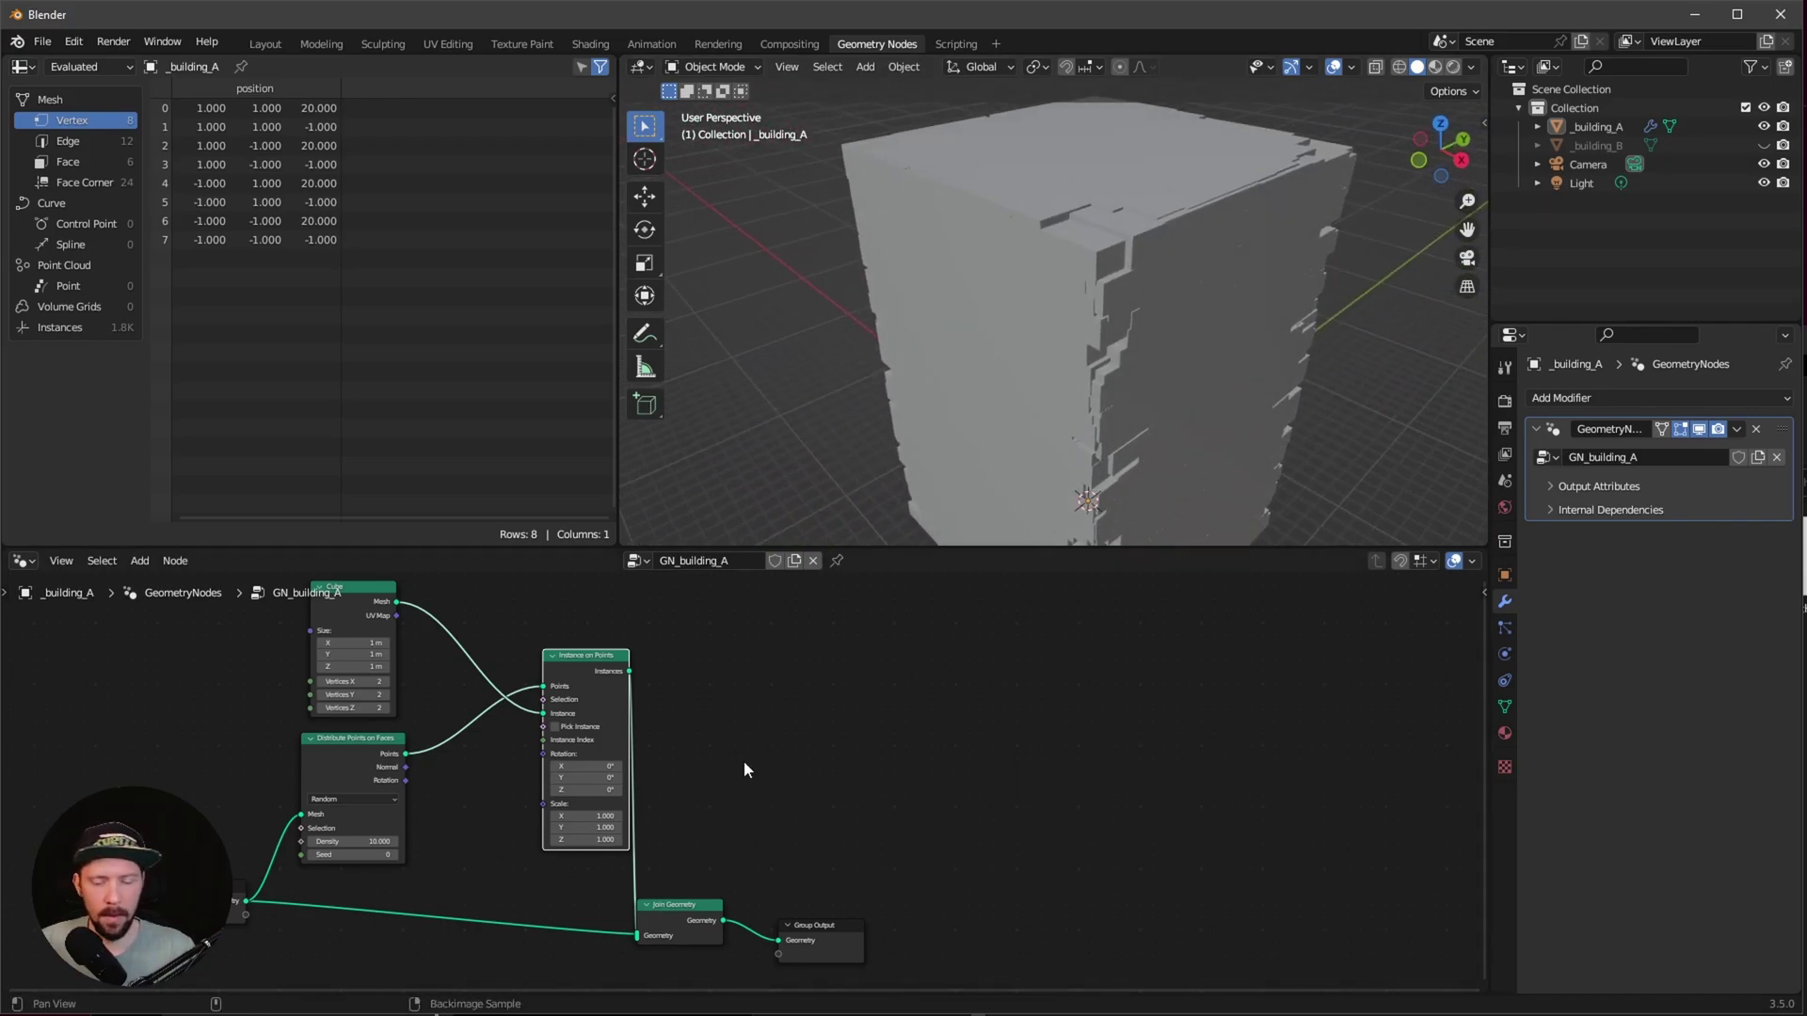
Step: Set the Cube node's size to X 0.4, Y 0.2 and Z 3.6 m
middle_click_drag(743, 763, 633, 762)
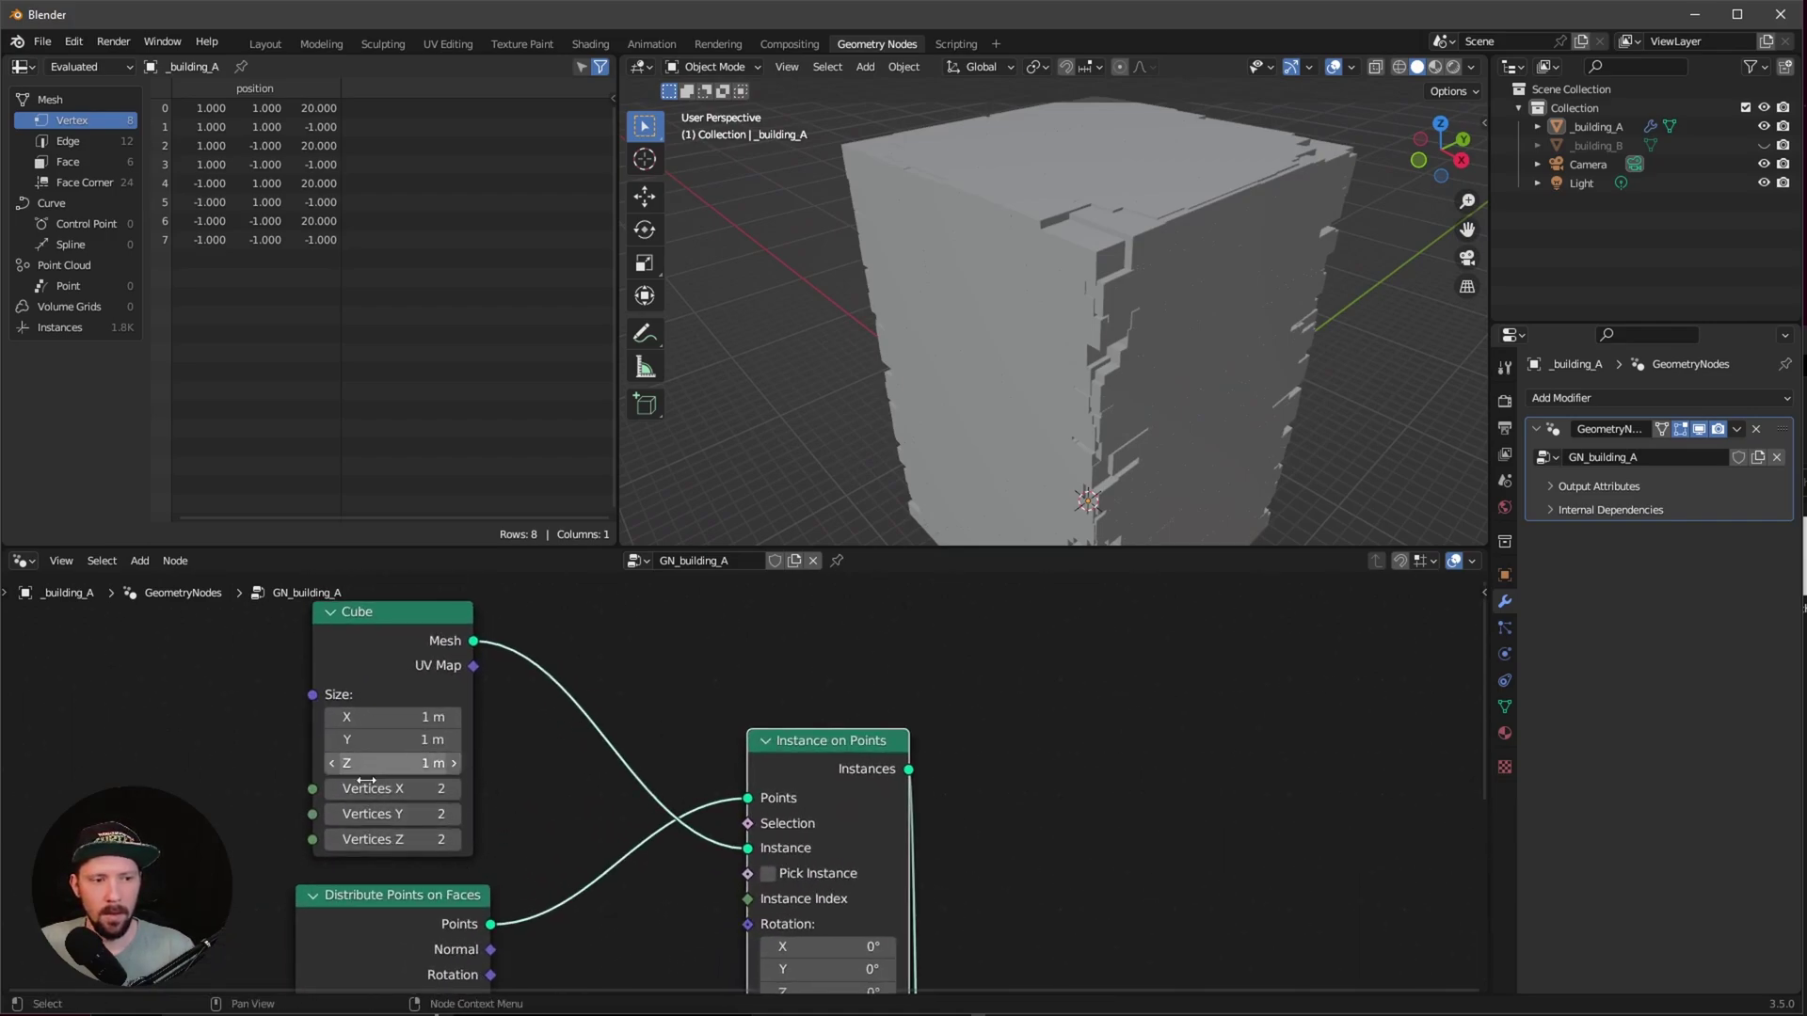
left_click(426, 717)
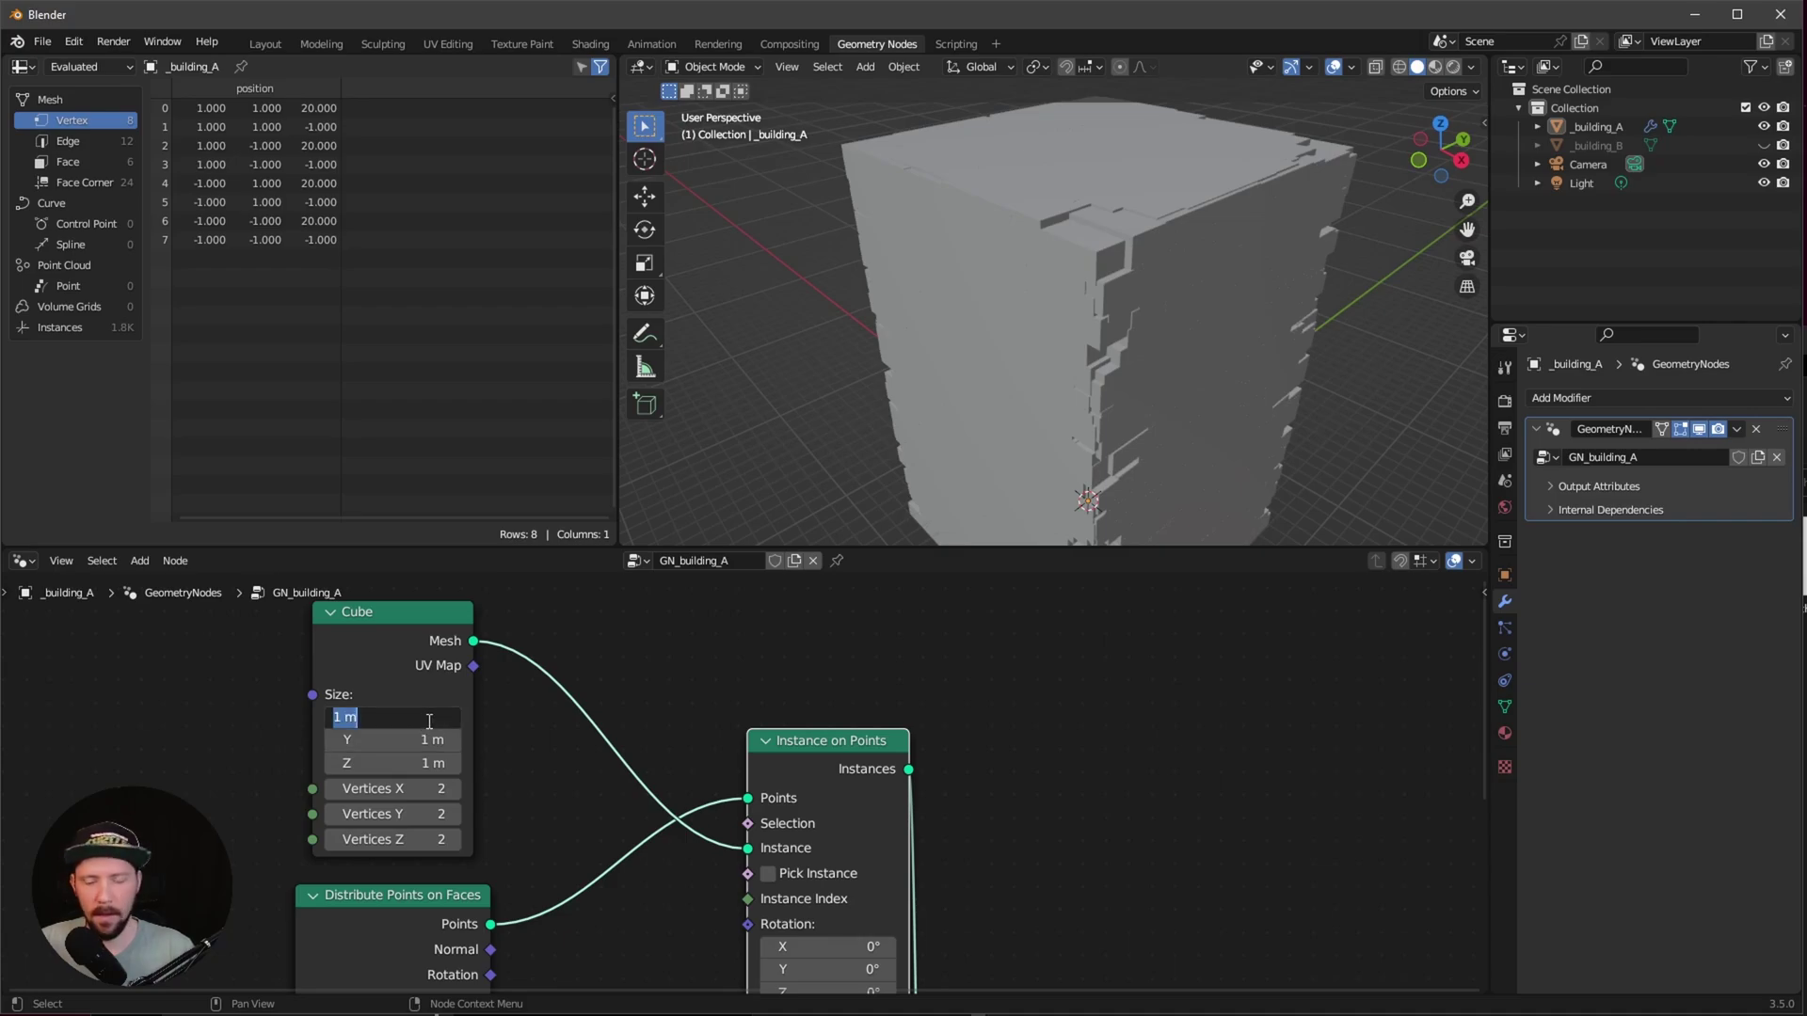
type(".4")
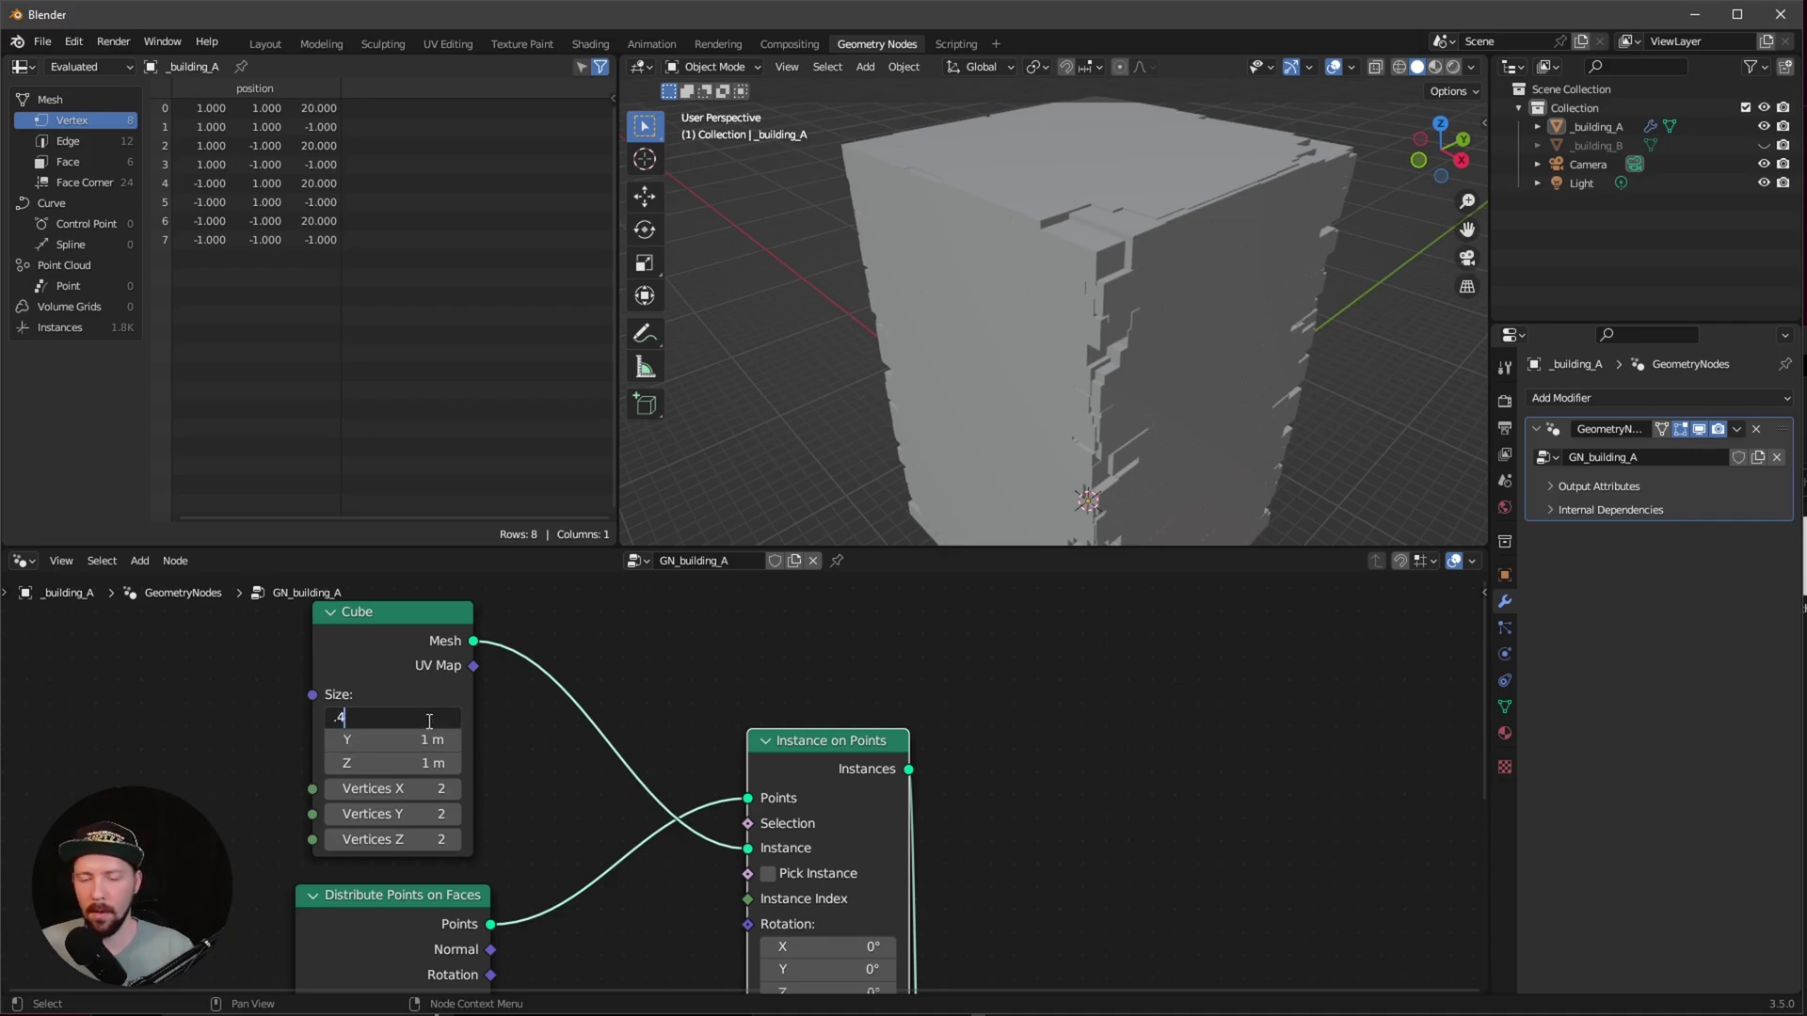
key("Tab")
type(".2")
key("Tab")
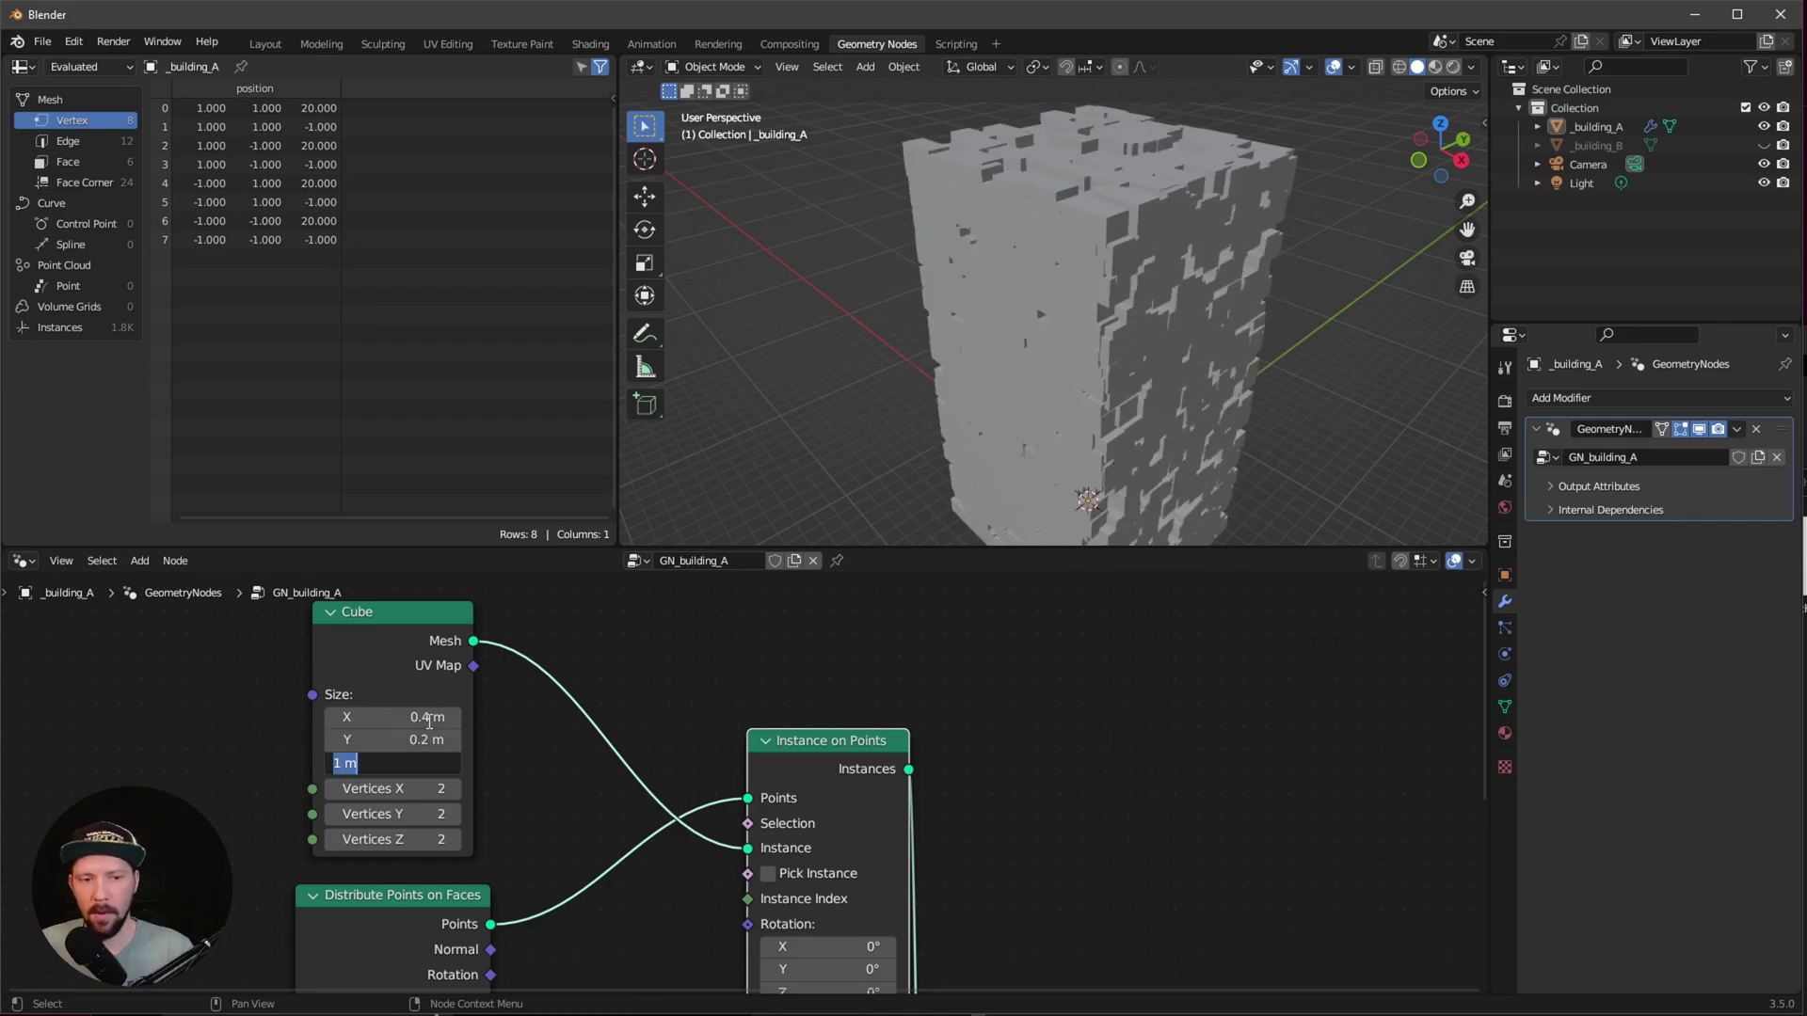
type("3.6")
key("Return")
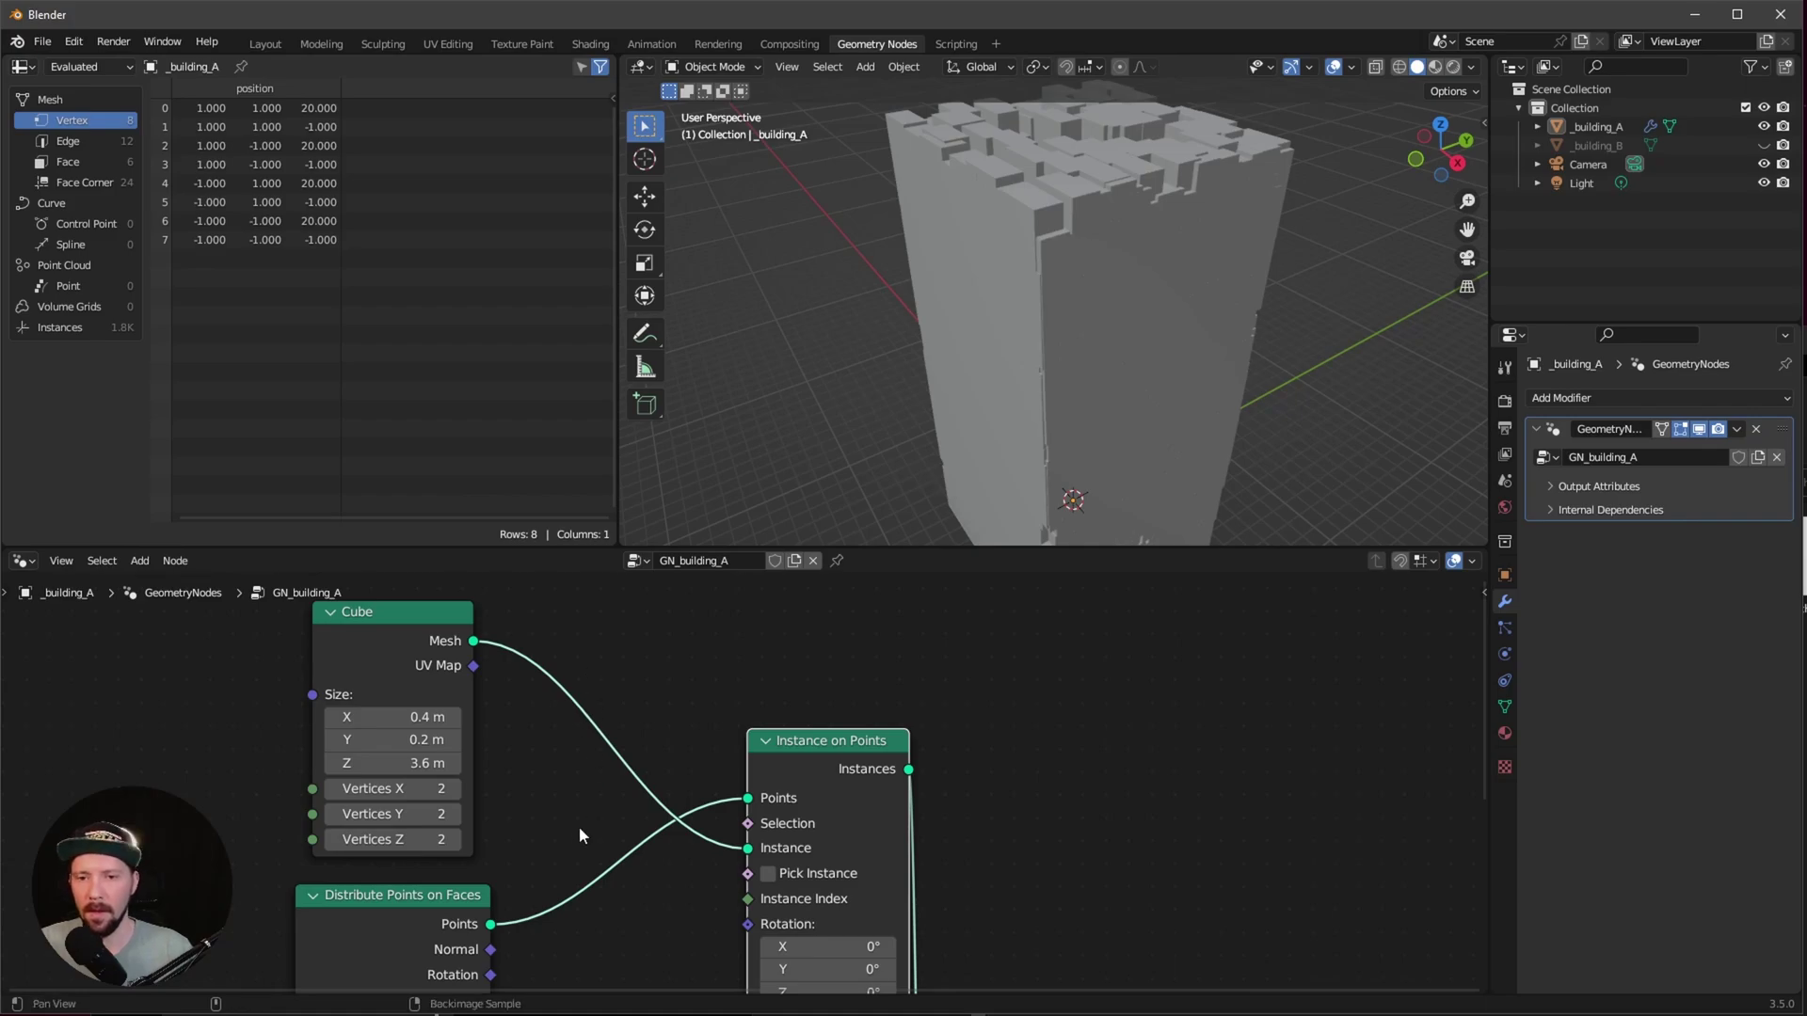
scroll(575, 819, "down", 2, "shift")
scroll(569, 814, "down", 2, "shift")
middle_click_drag(603, 903, 622, 801)
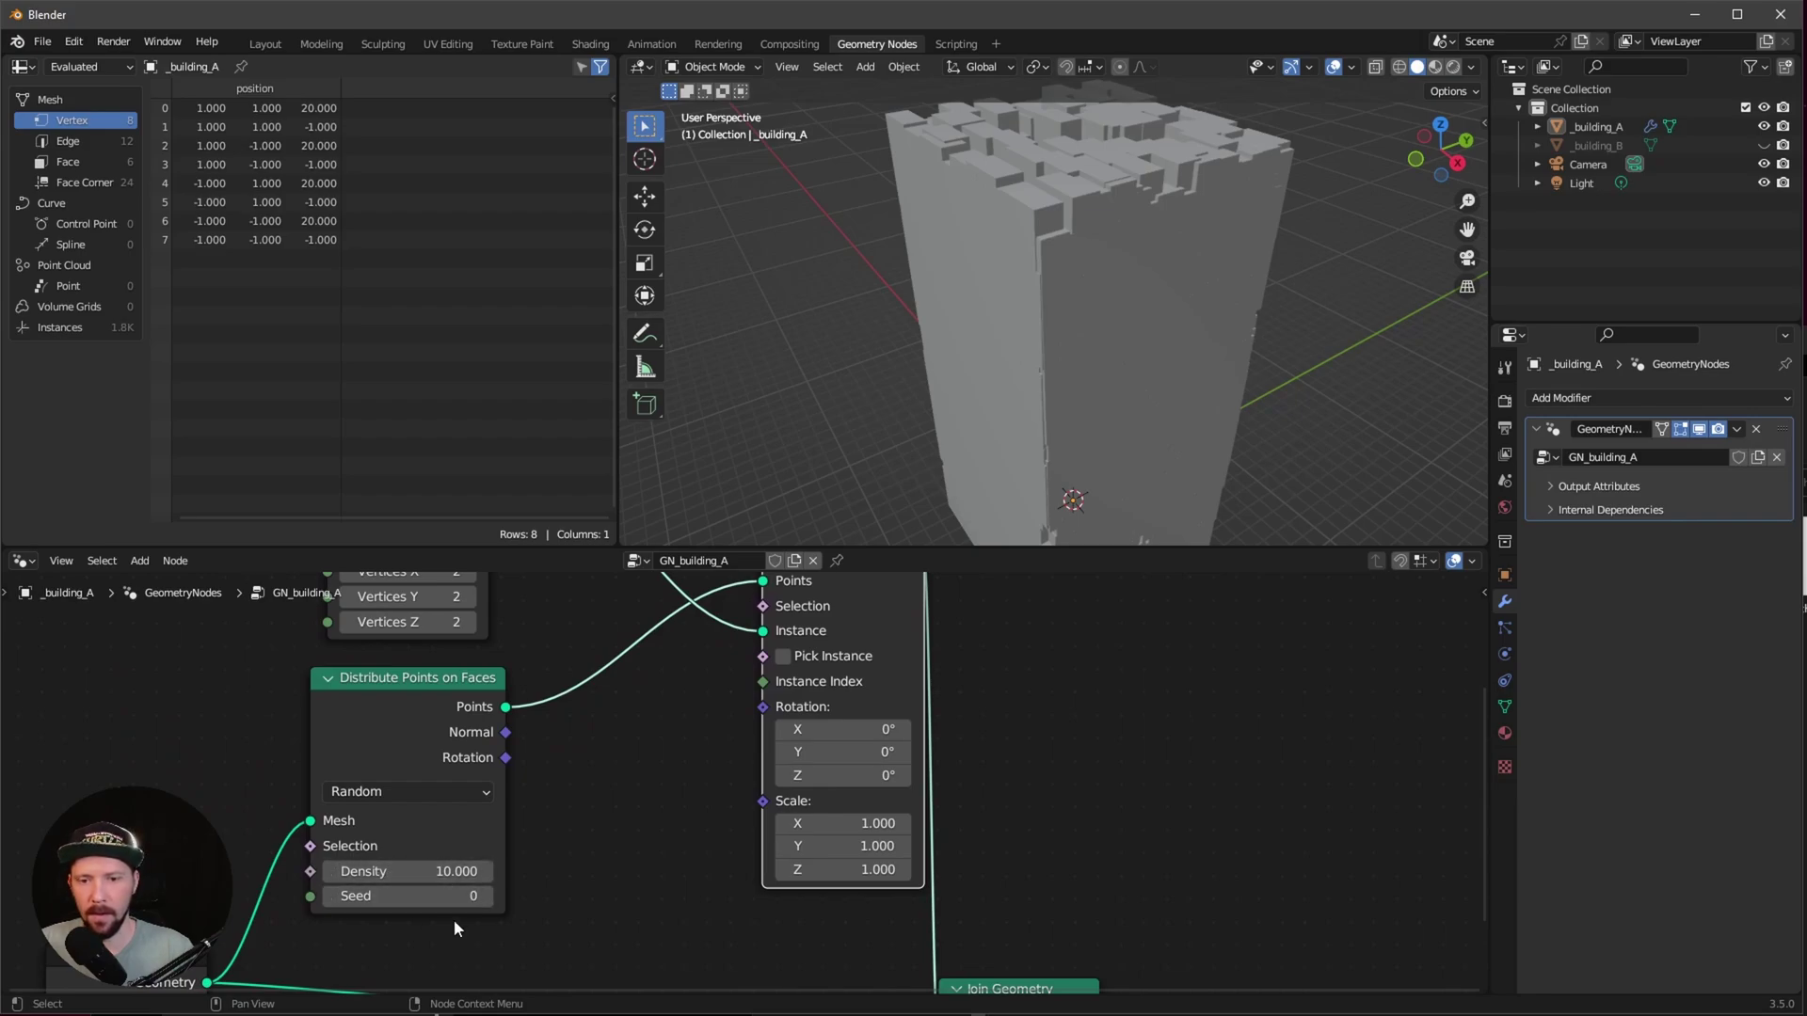
middle_click_drag(595, 845, 556, 787)
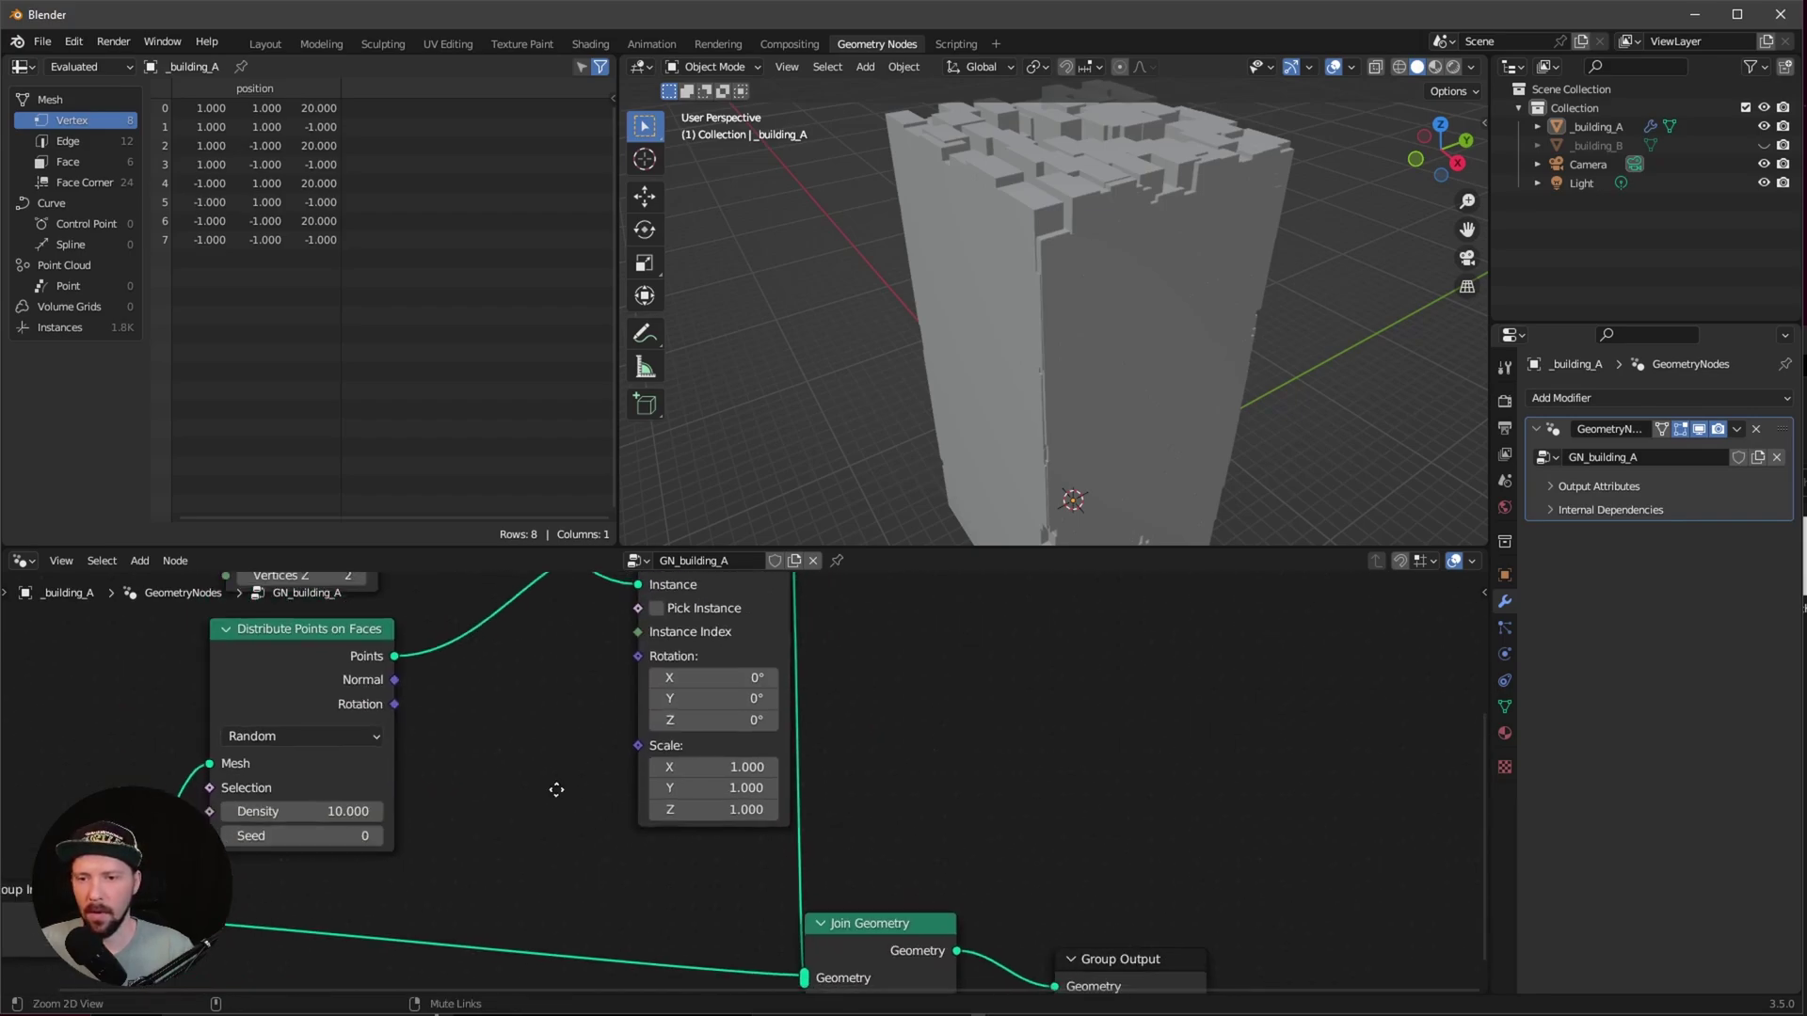
Step: Add a Float Random Value node (0 to 1) and wire it into Instance on Points Scale
scroll(516, 794, "down", 2)
key("shift+a")
left_click(471, 656)
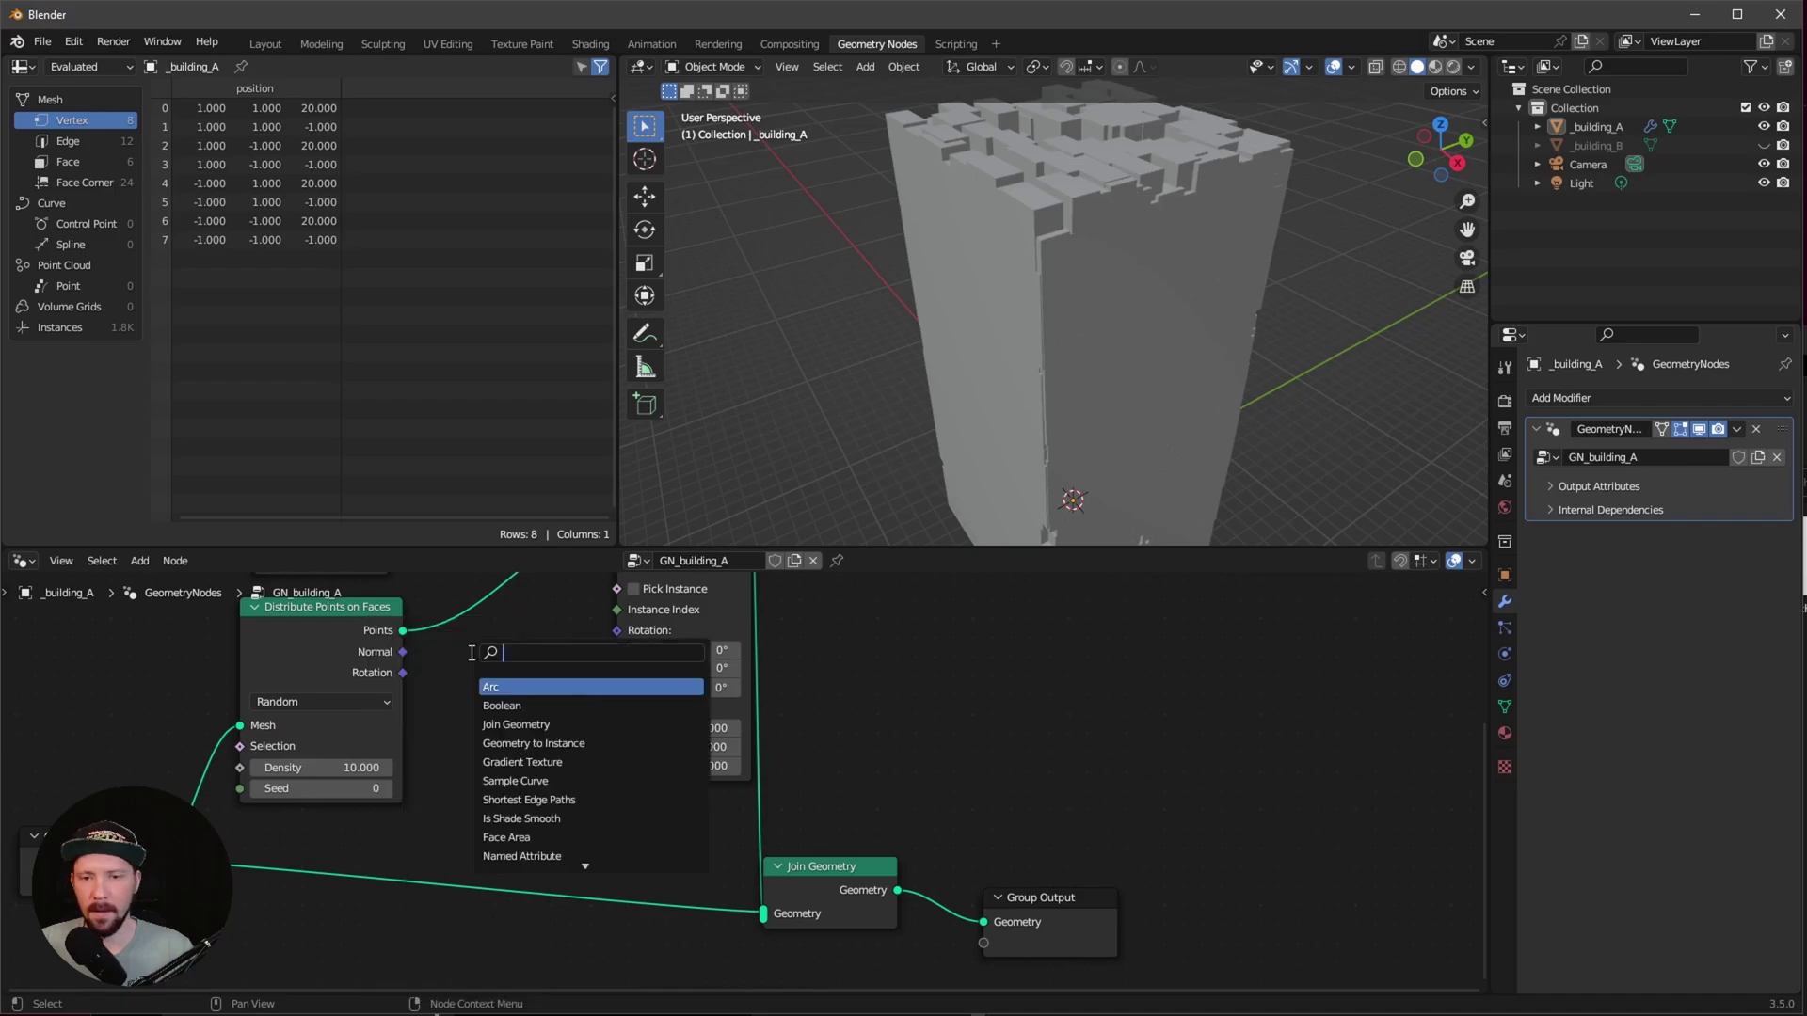
type("random")
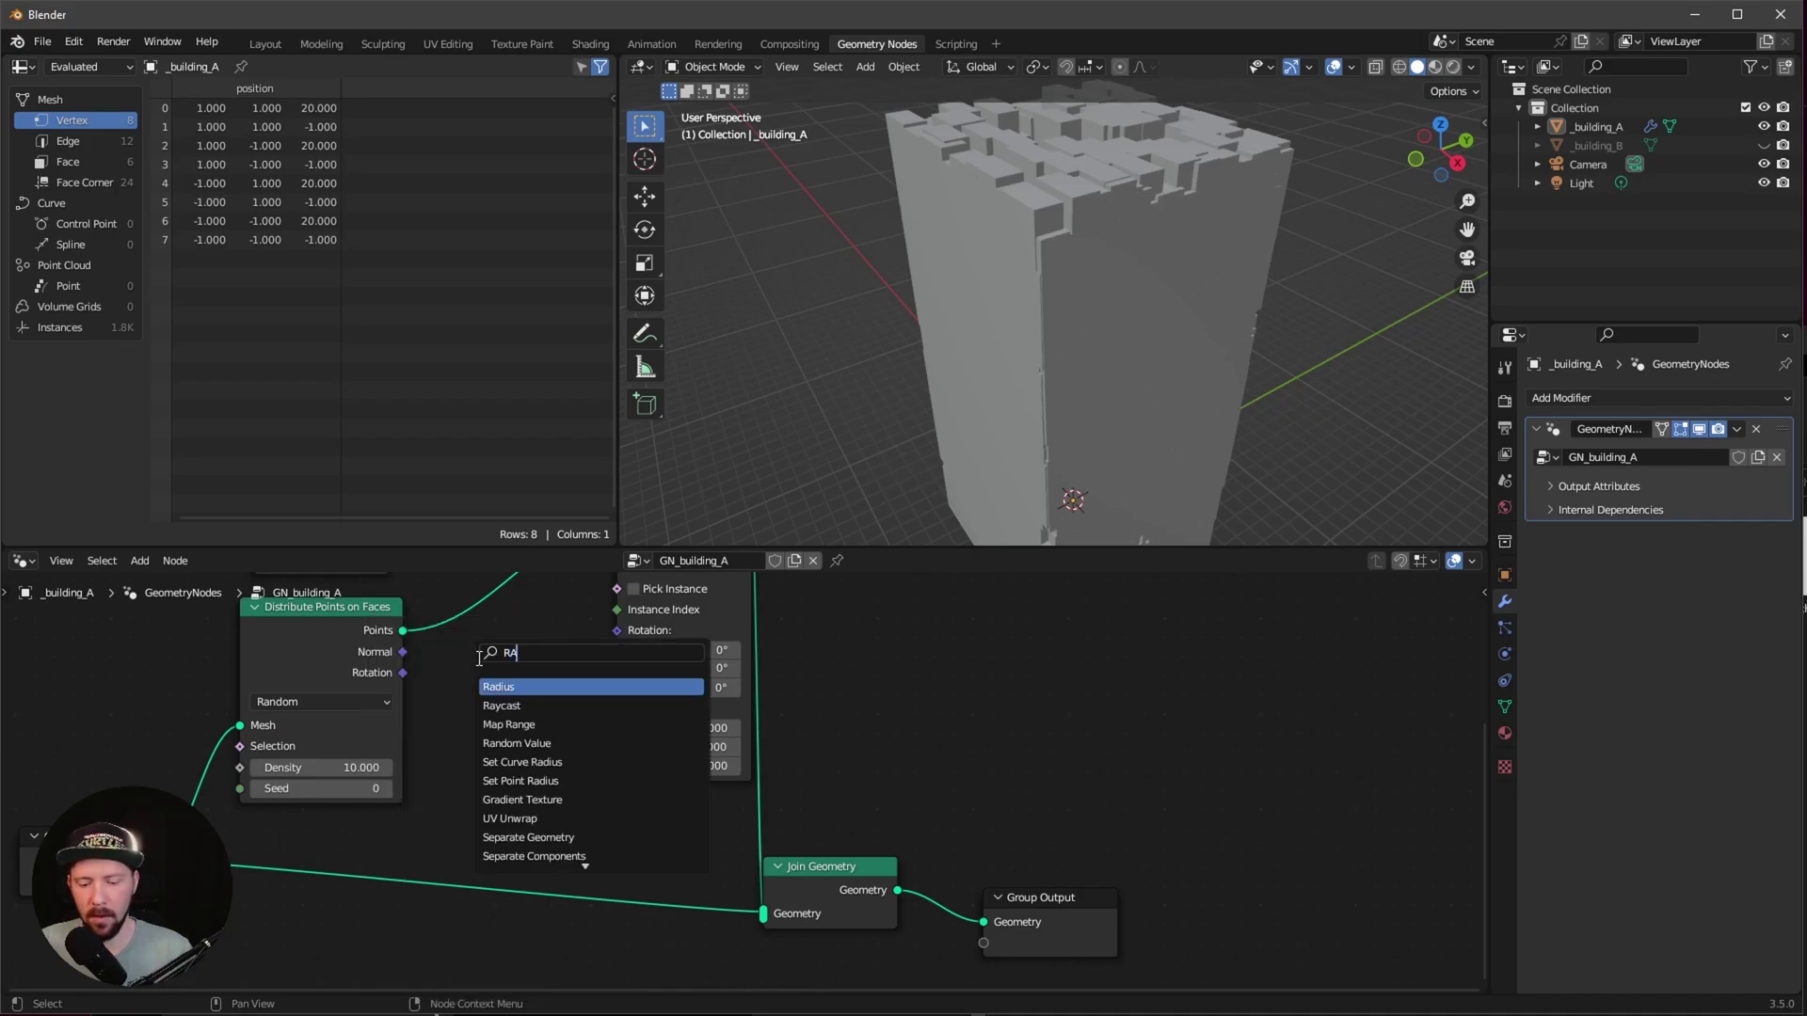
key("Return")
left_click(522, 745)
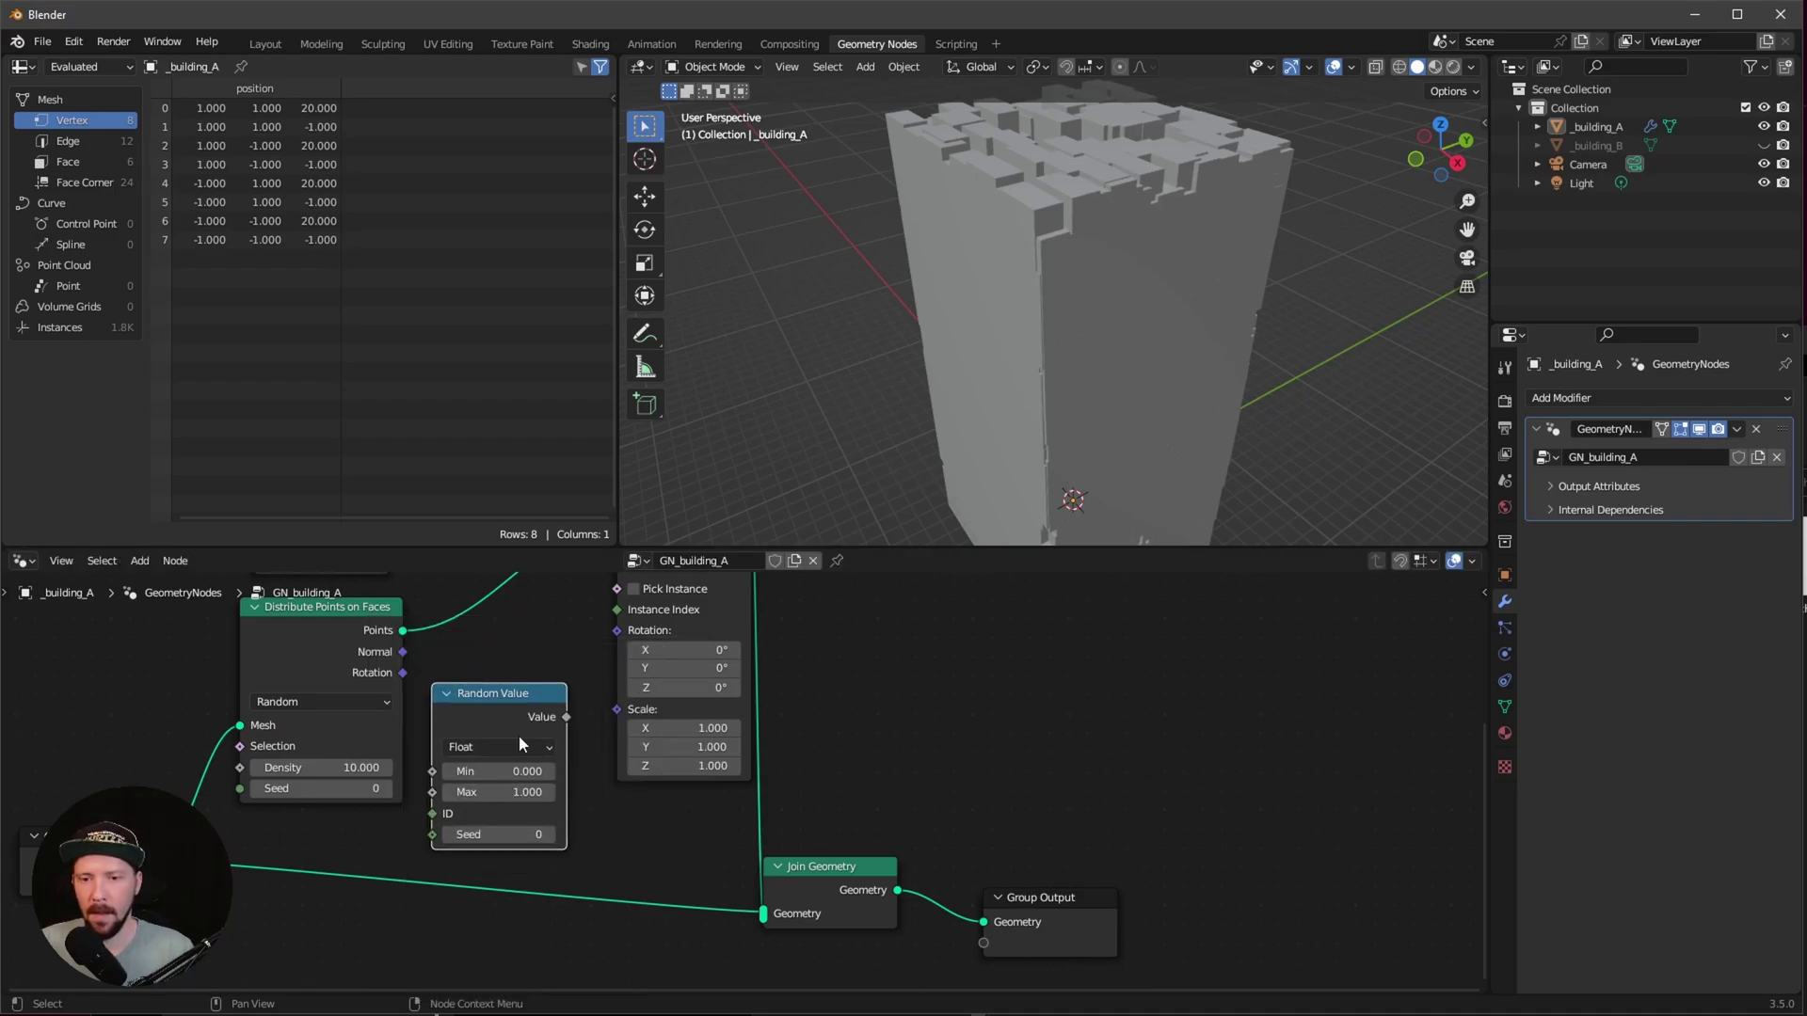
left_click_drag(568, 718, 614, 711)
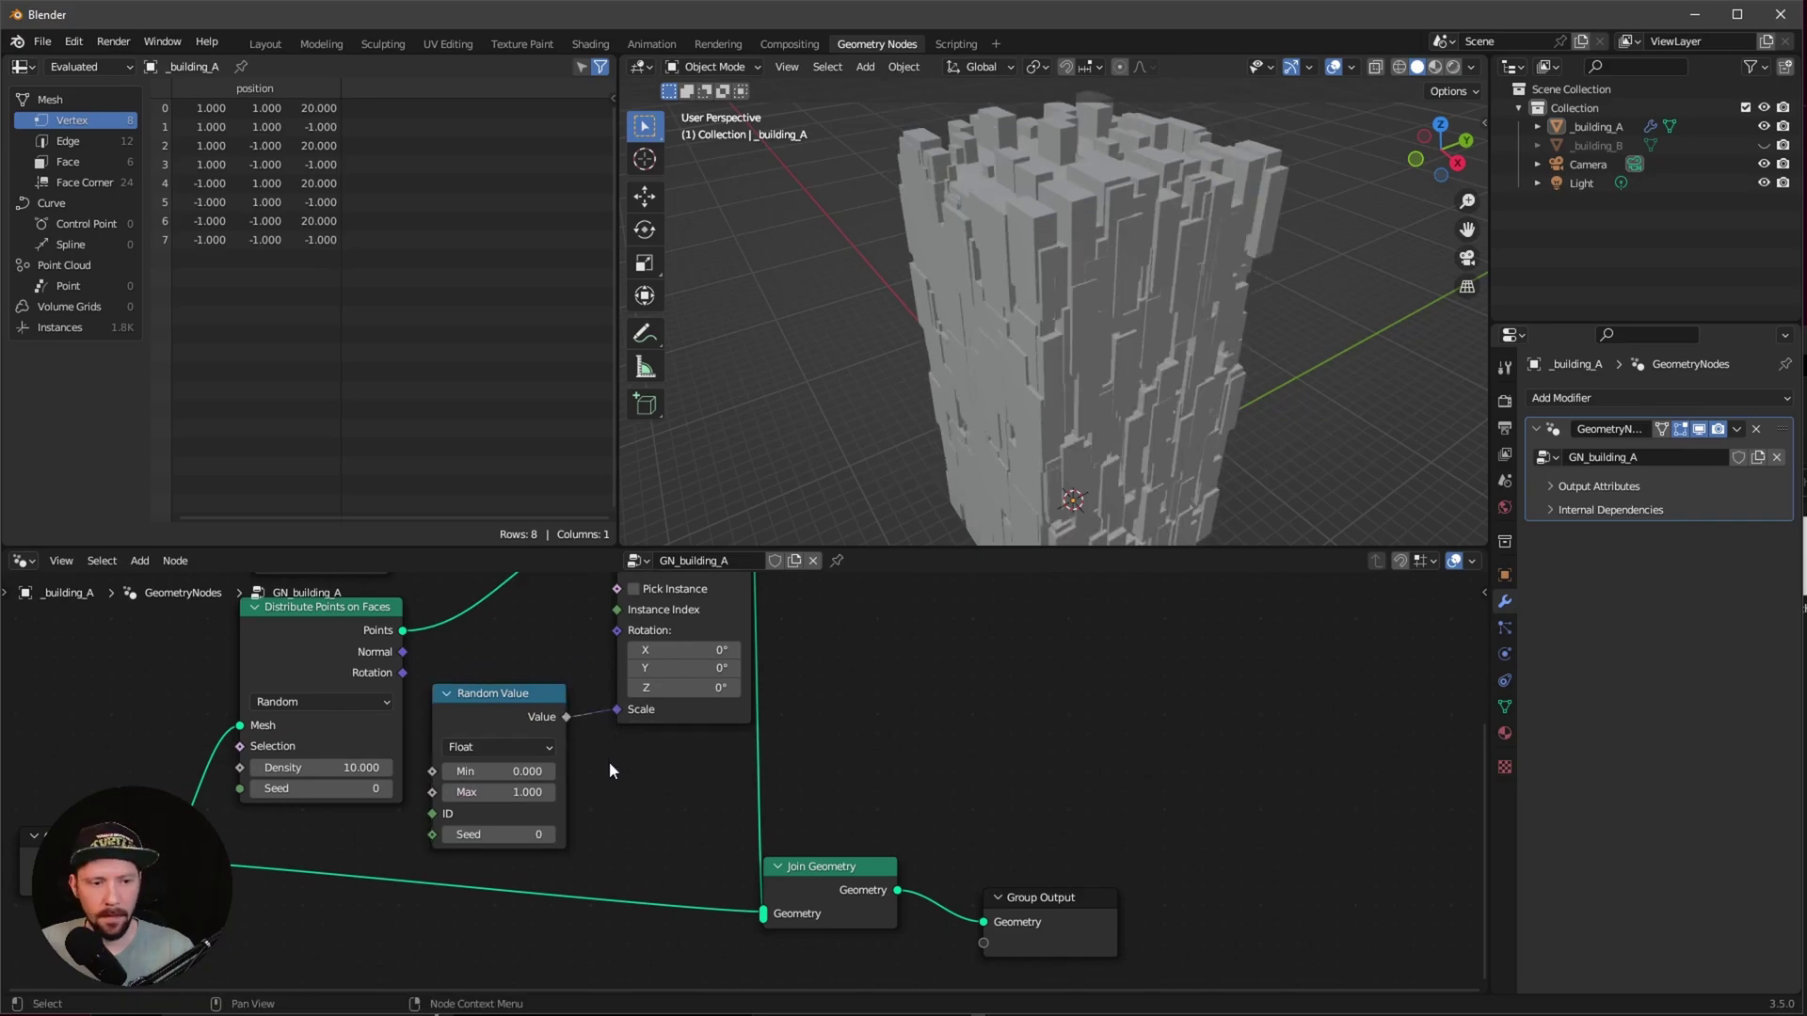
Step: Inspect the randomly sized blocks and shift Group Output further right
mouse_move(1024, 439)
middle_mouse_down()
mouse_move(951, 423)
mouse_move(1003, 443)
mouse_move(1054, 419)
middle_mouse_up()
left_click_drag(1042, 901, 1212, 872)
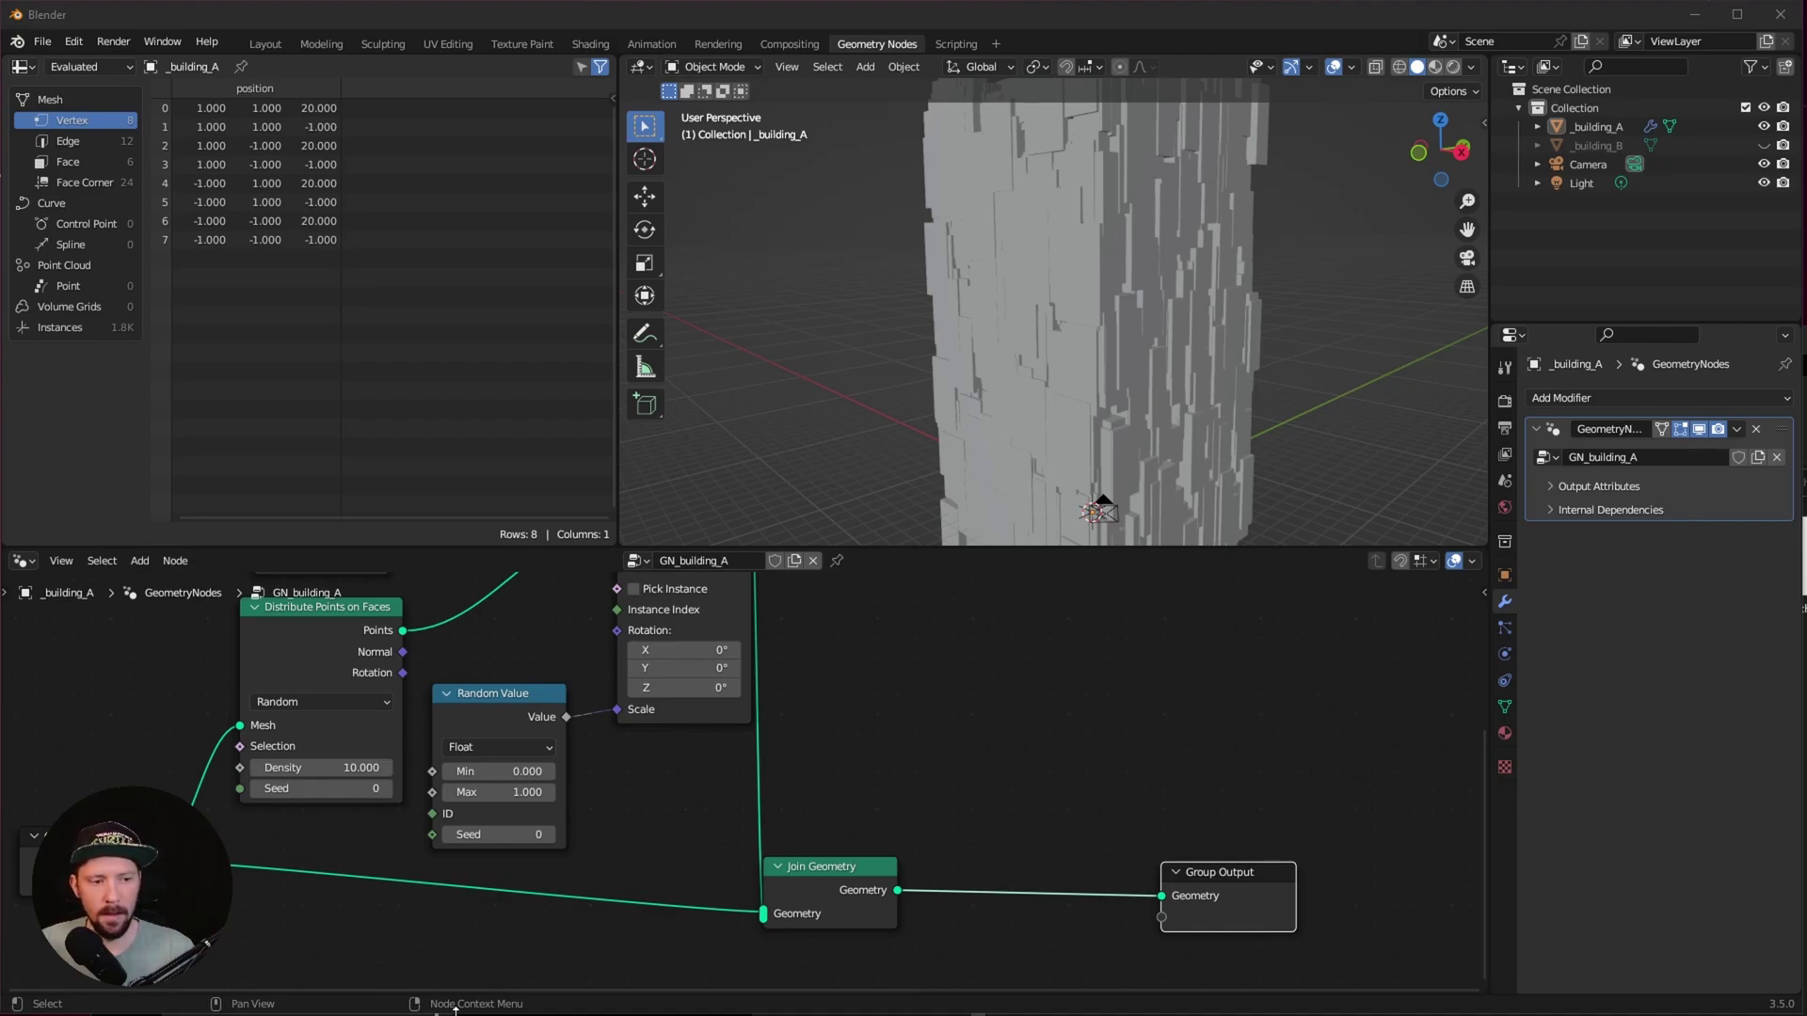
middle_click_drag(1054, 732, 985, 753)
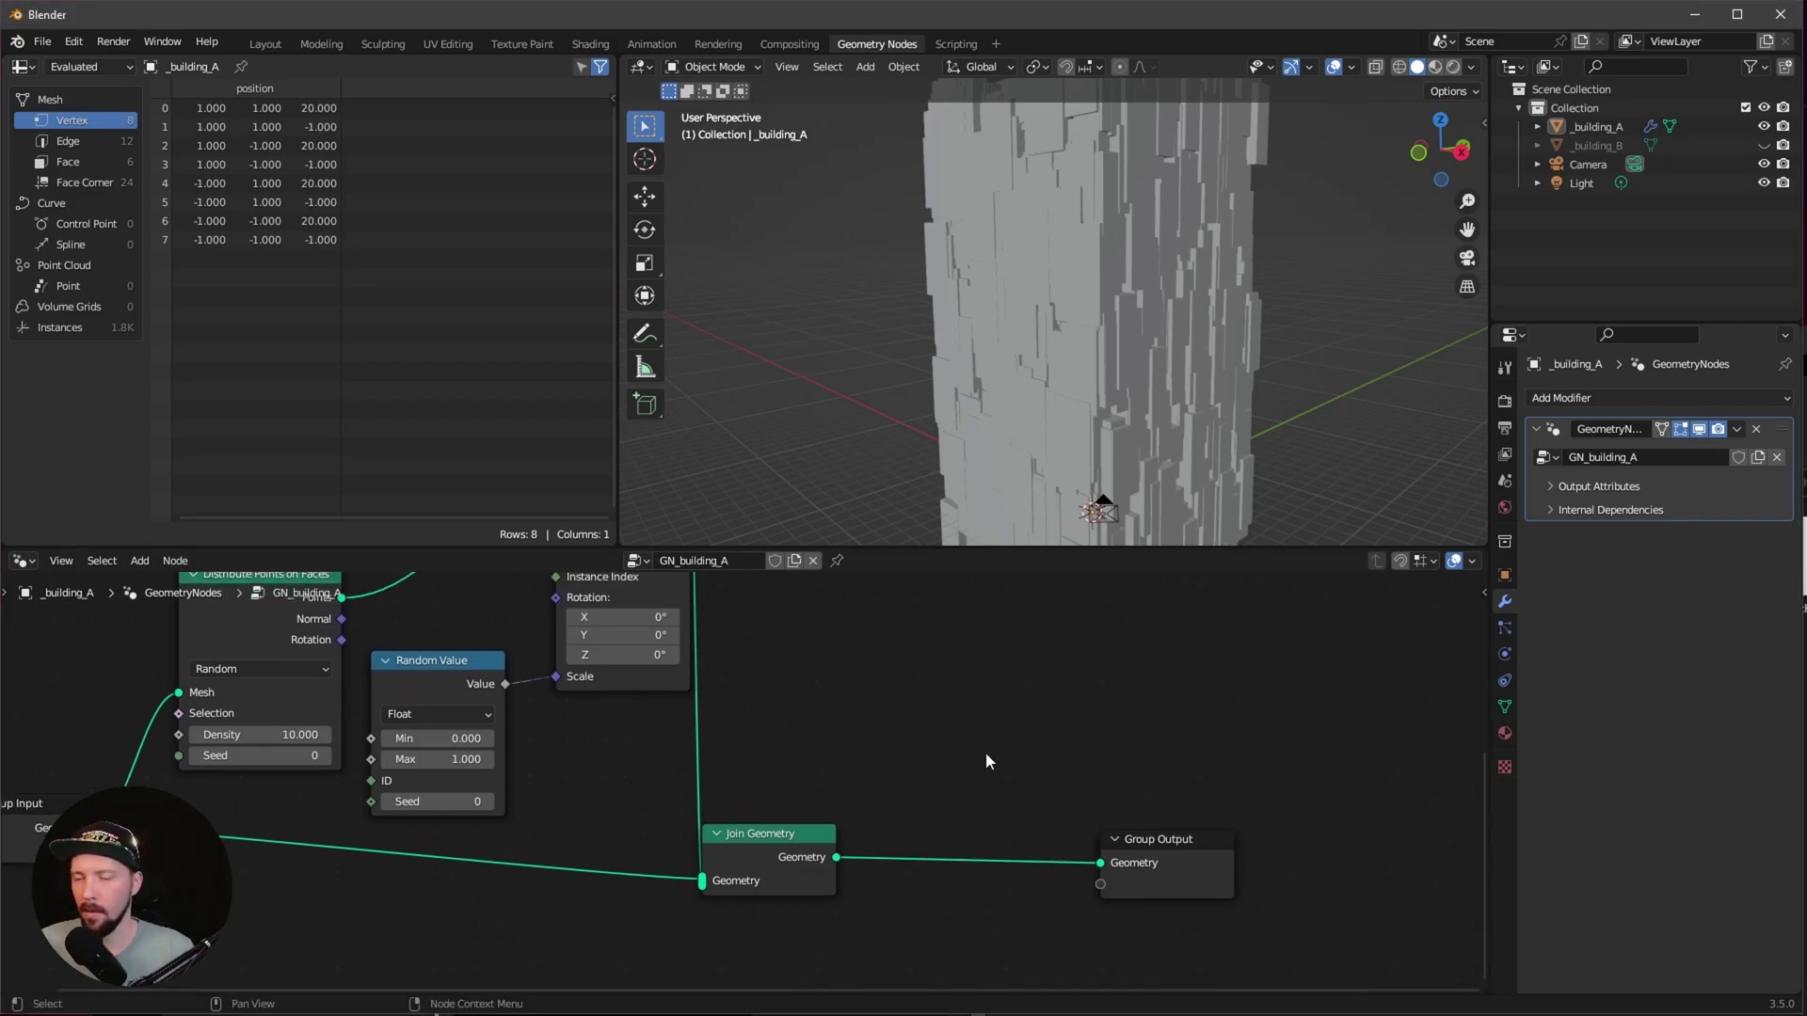
Step: Insert a Set Material node between Join Geometry and Group Output
key("shift+a")
left_click(958, 658)
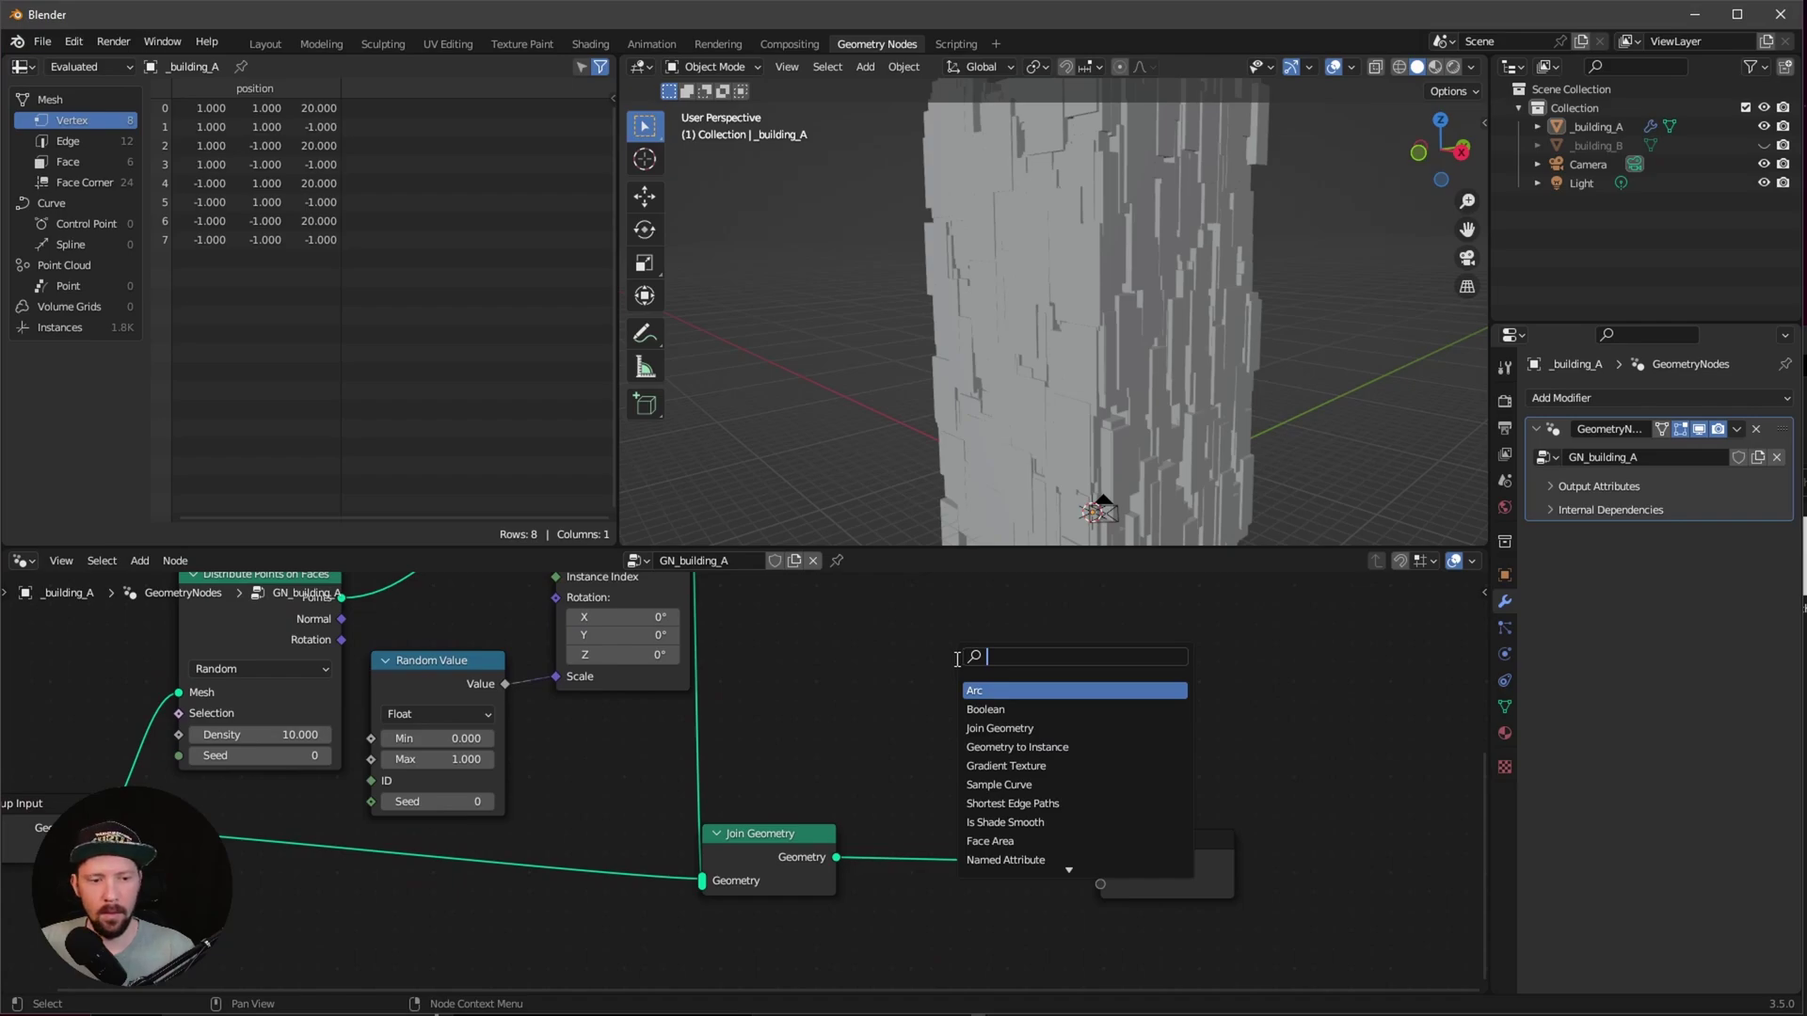
type("SET")
left_click(998, 710)
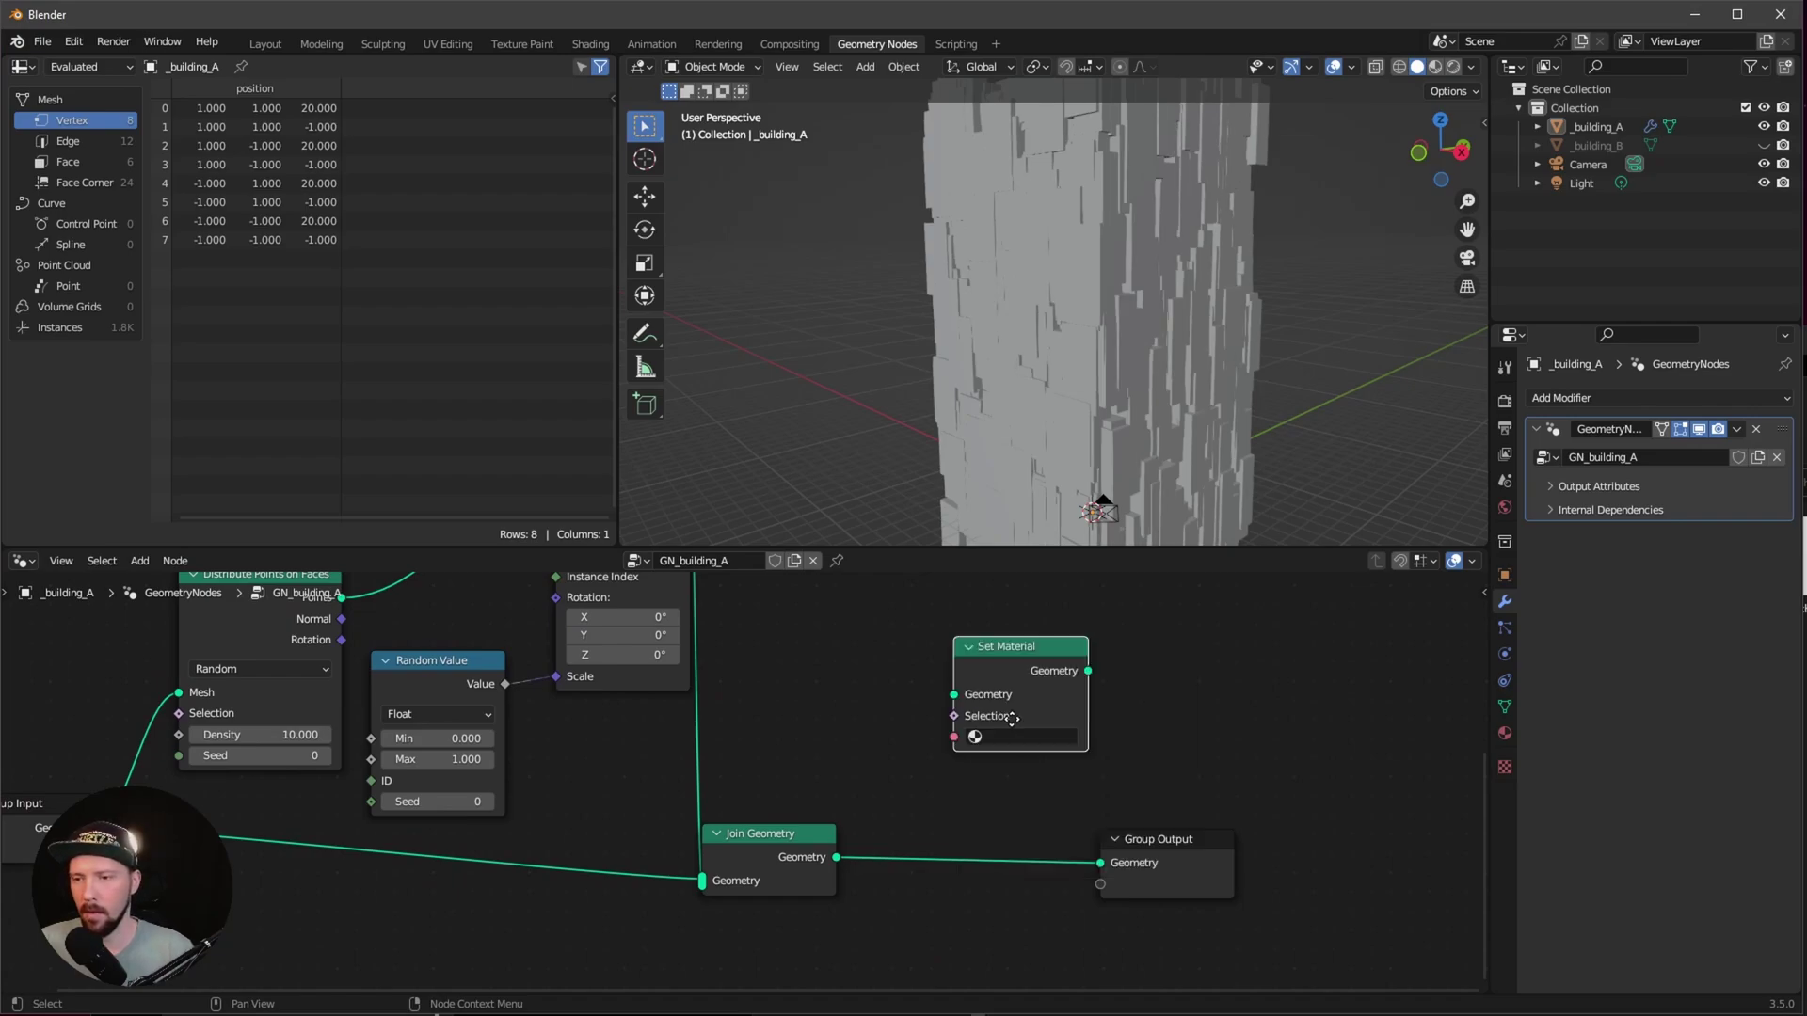
left_click(995, 811)
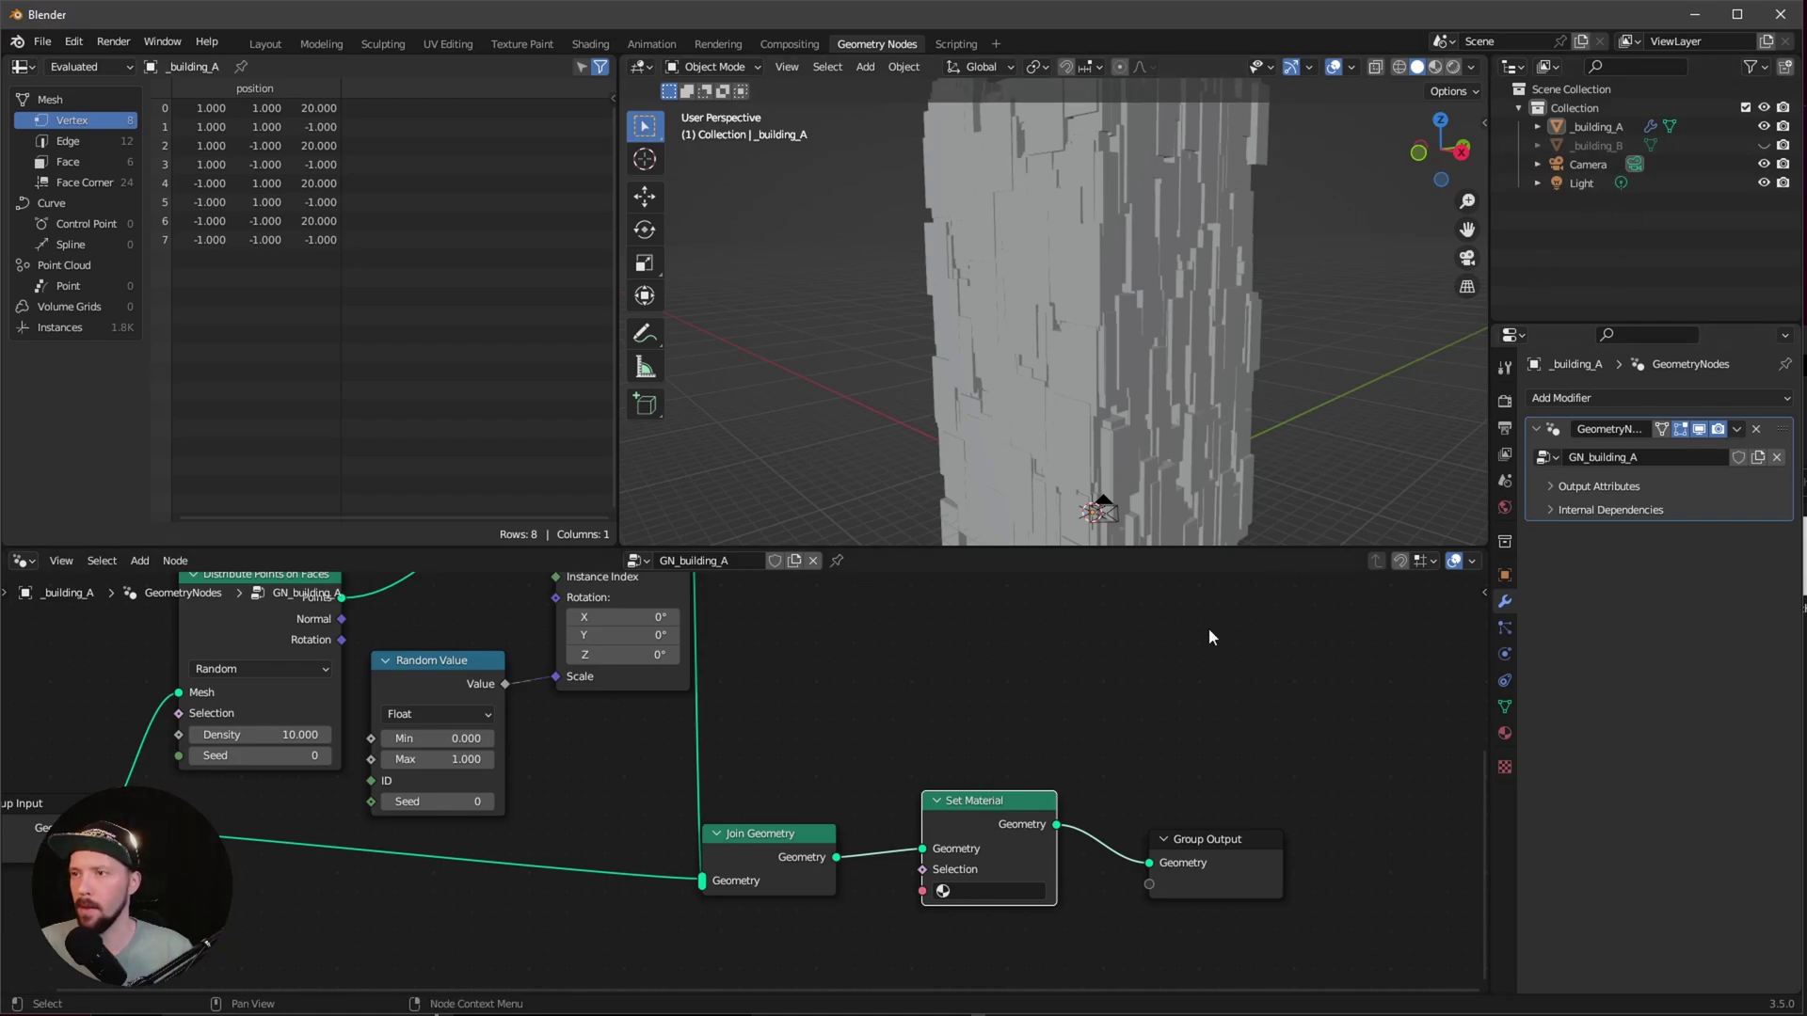
Step: Rename building A's material to M_building_A
left_click(1504, 733)
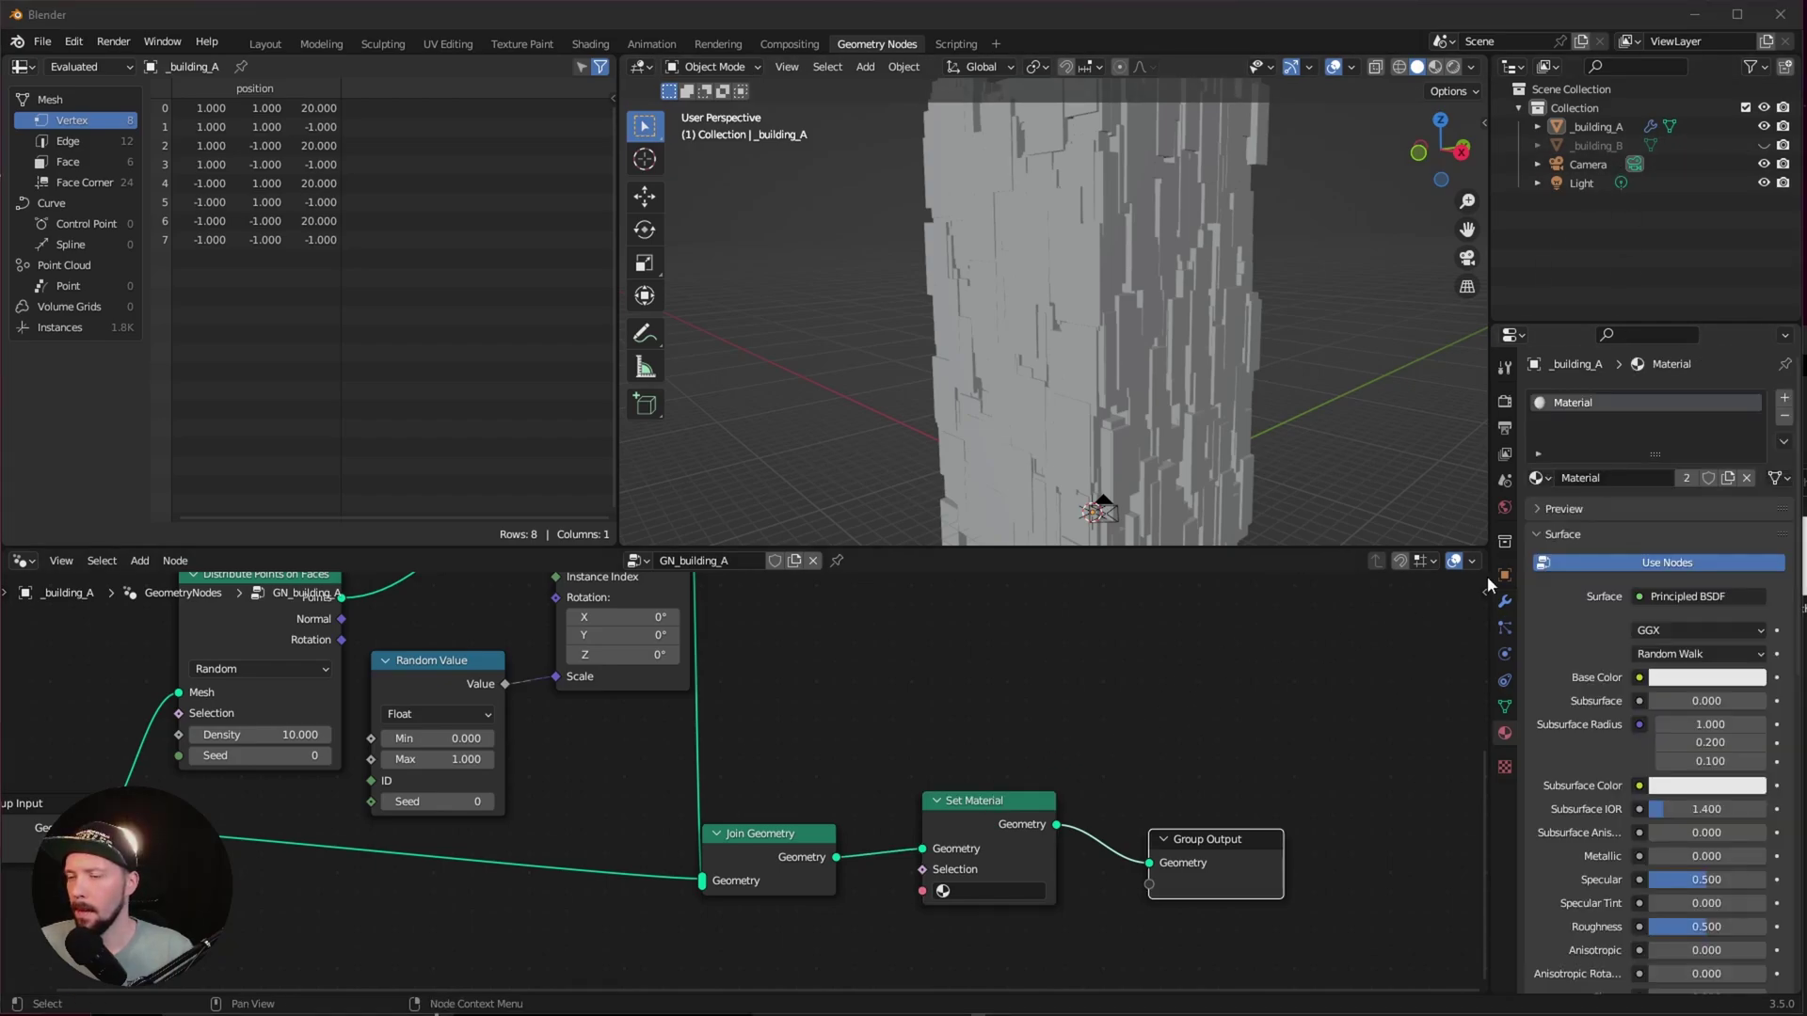
double_click(1583, 405)
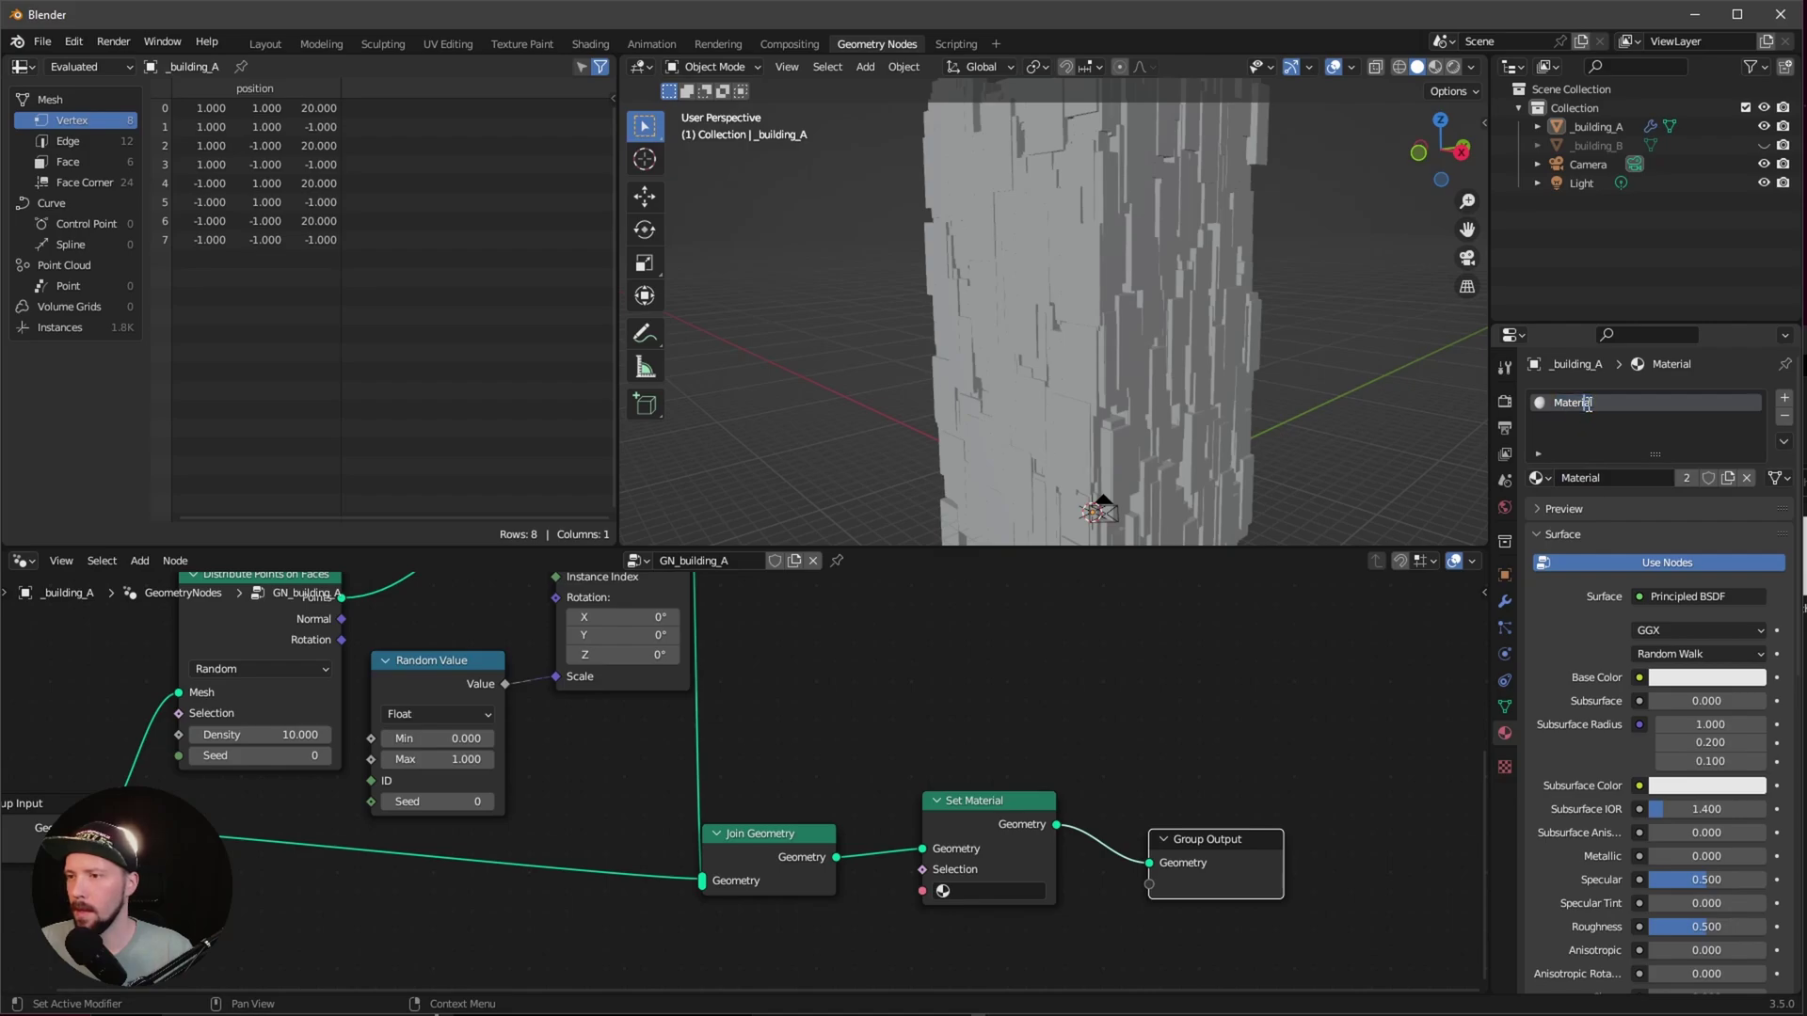
key("ctrl+a")
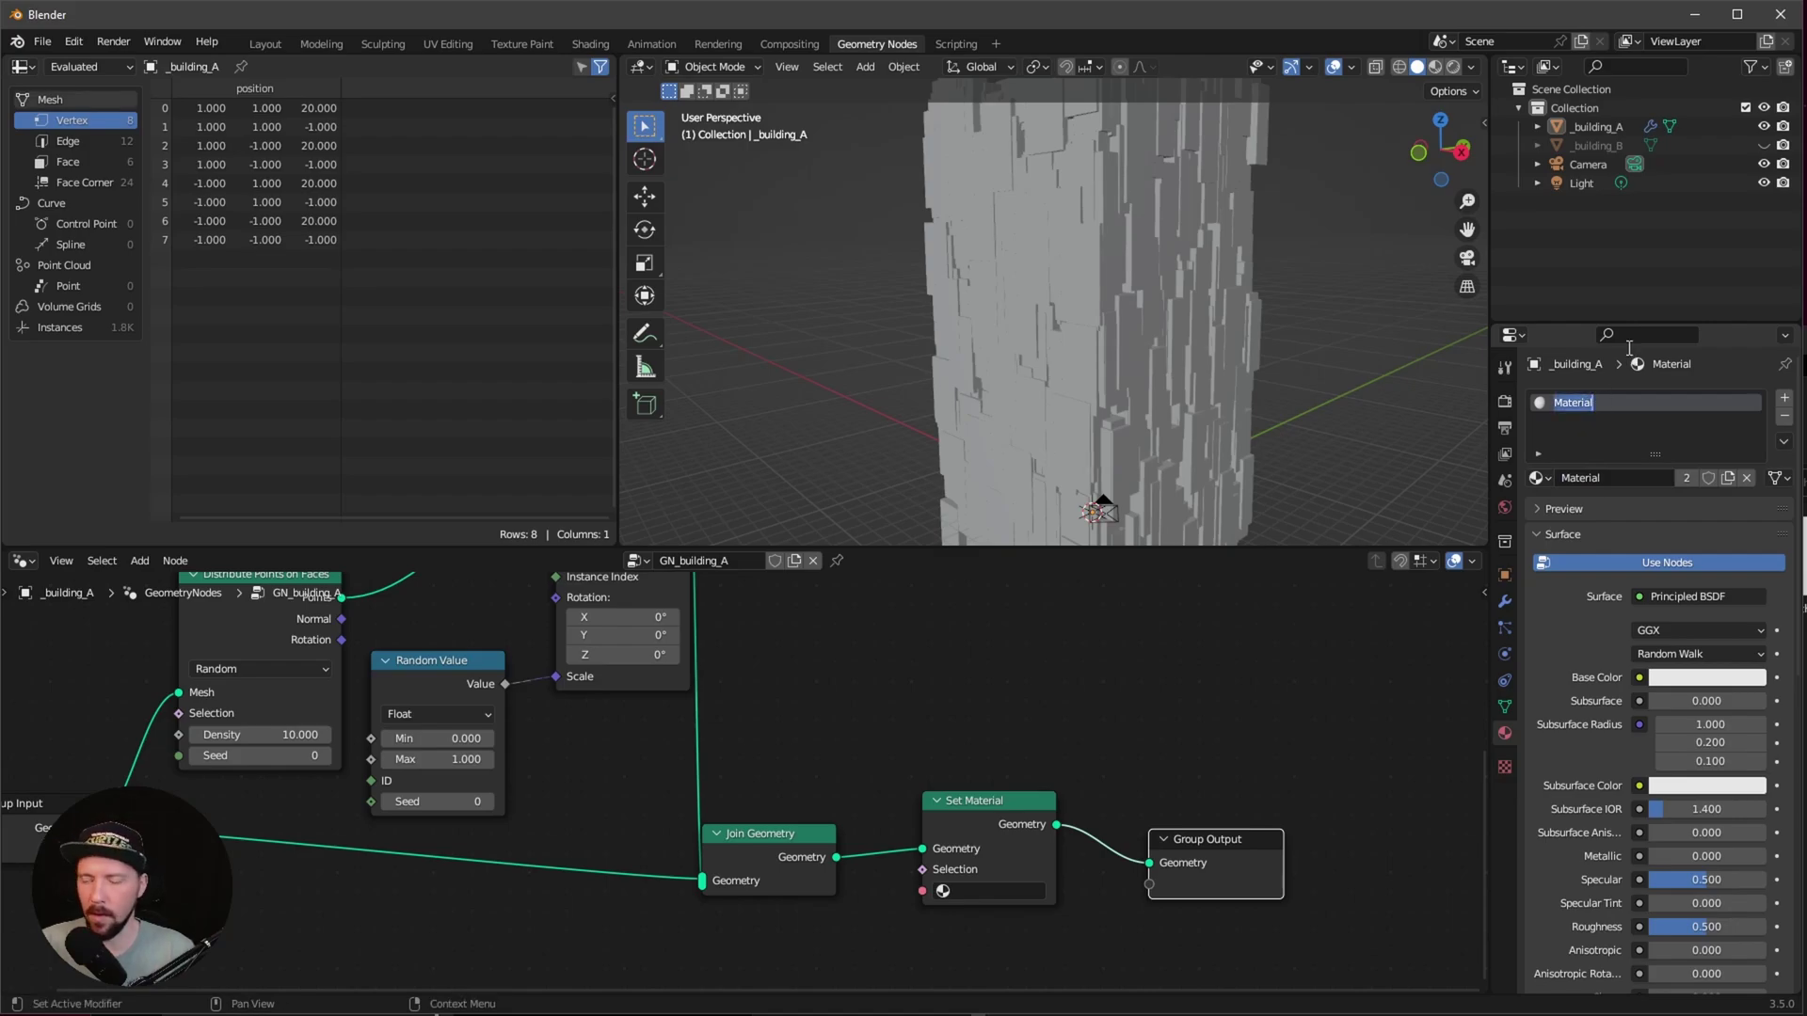
type("M_building_A")
key("Return")
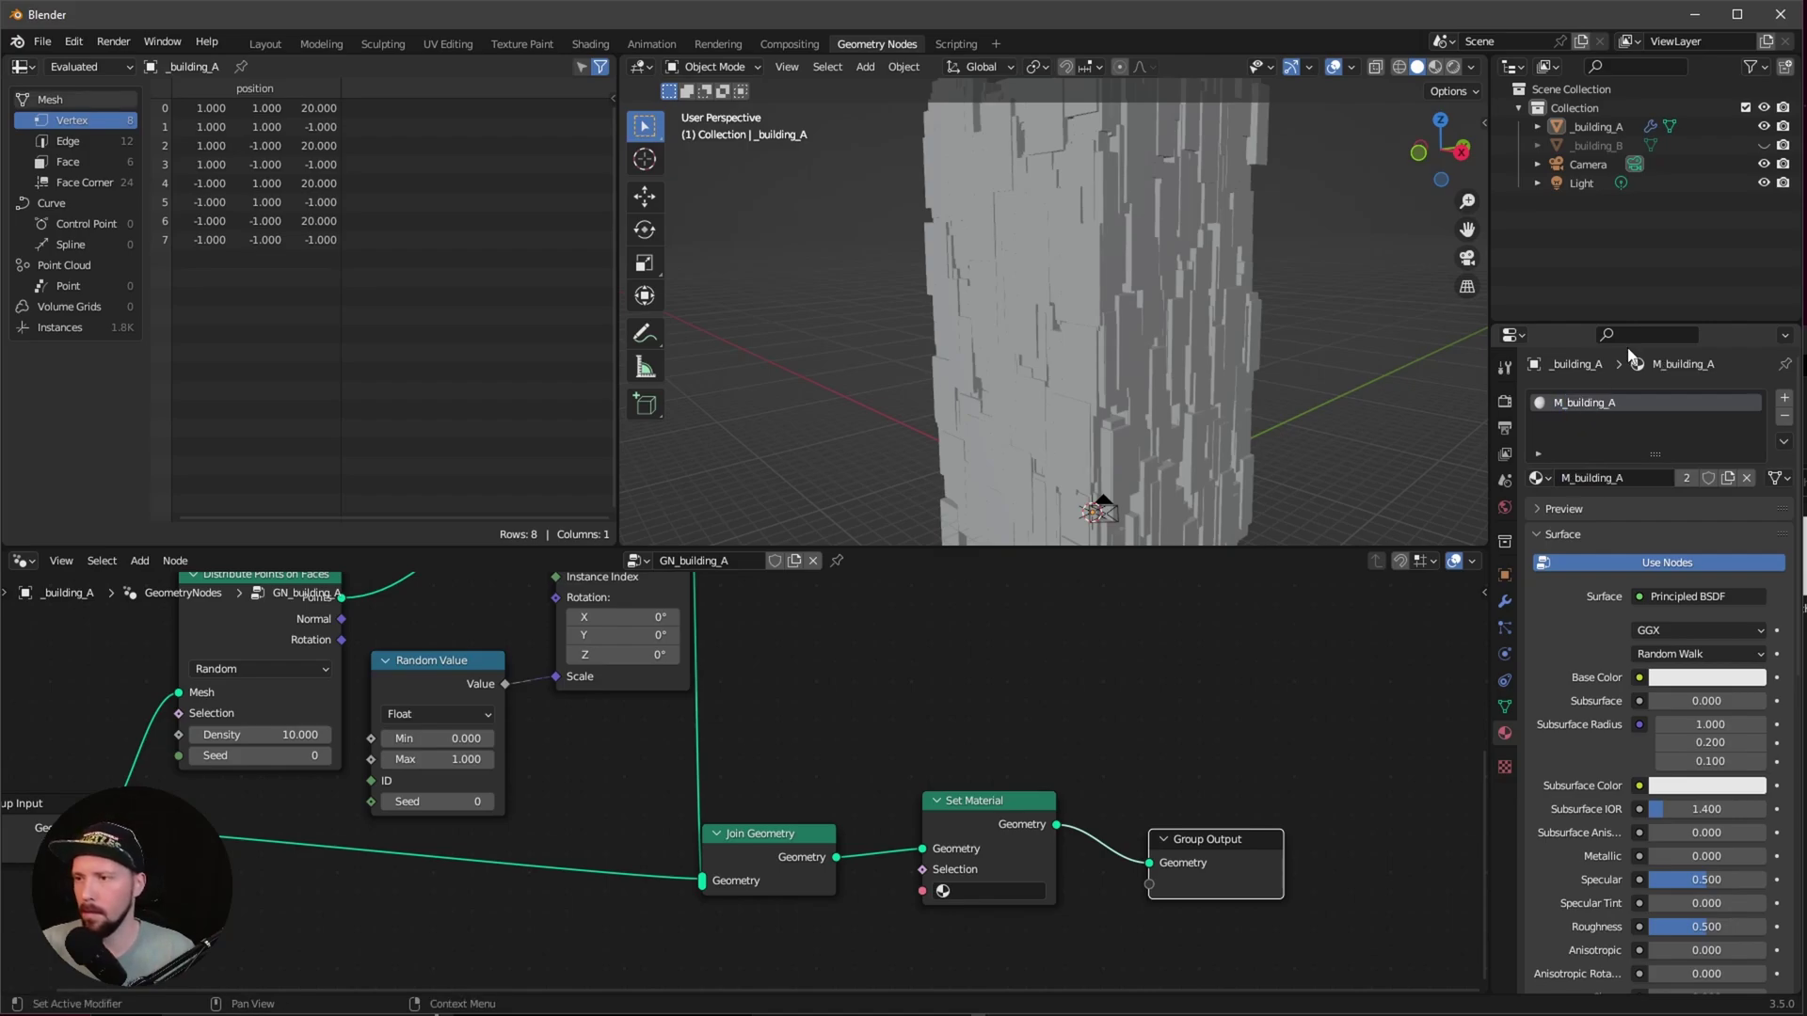
Step: Pick M_building_A in the Set Material node and remove the object's own material slot
left_click(1014, 890)
left_click(1020, 696)
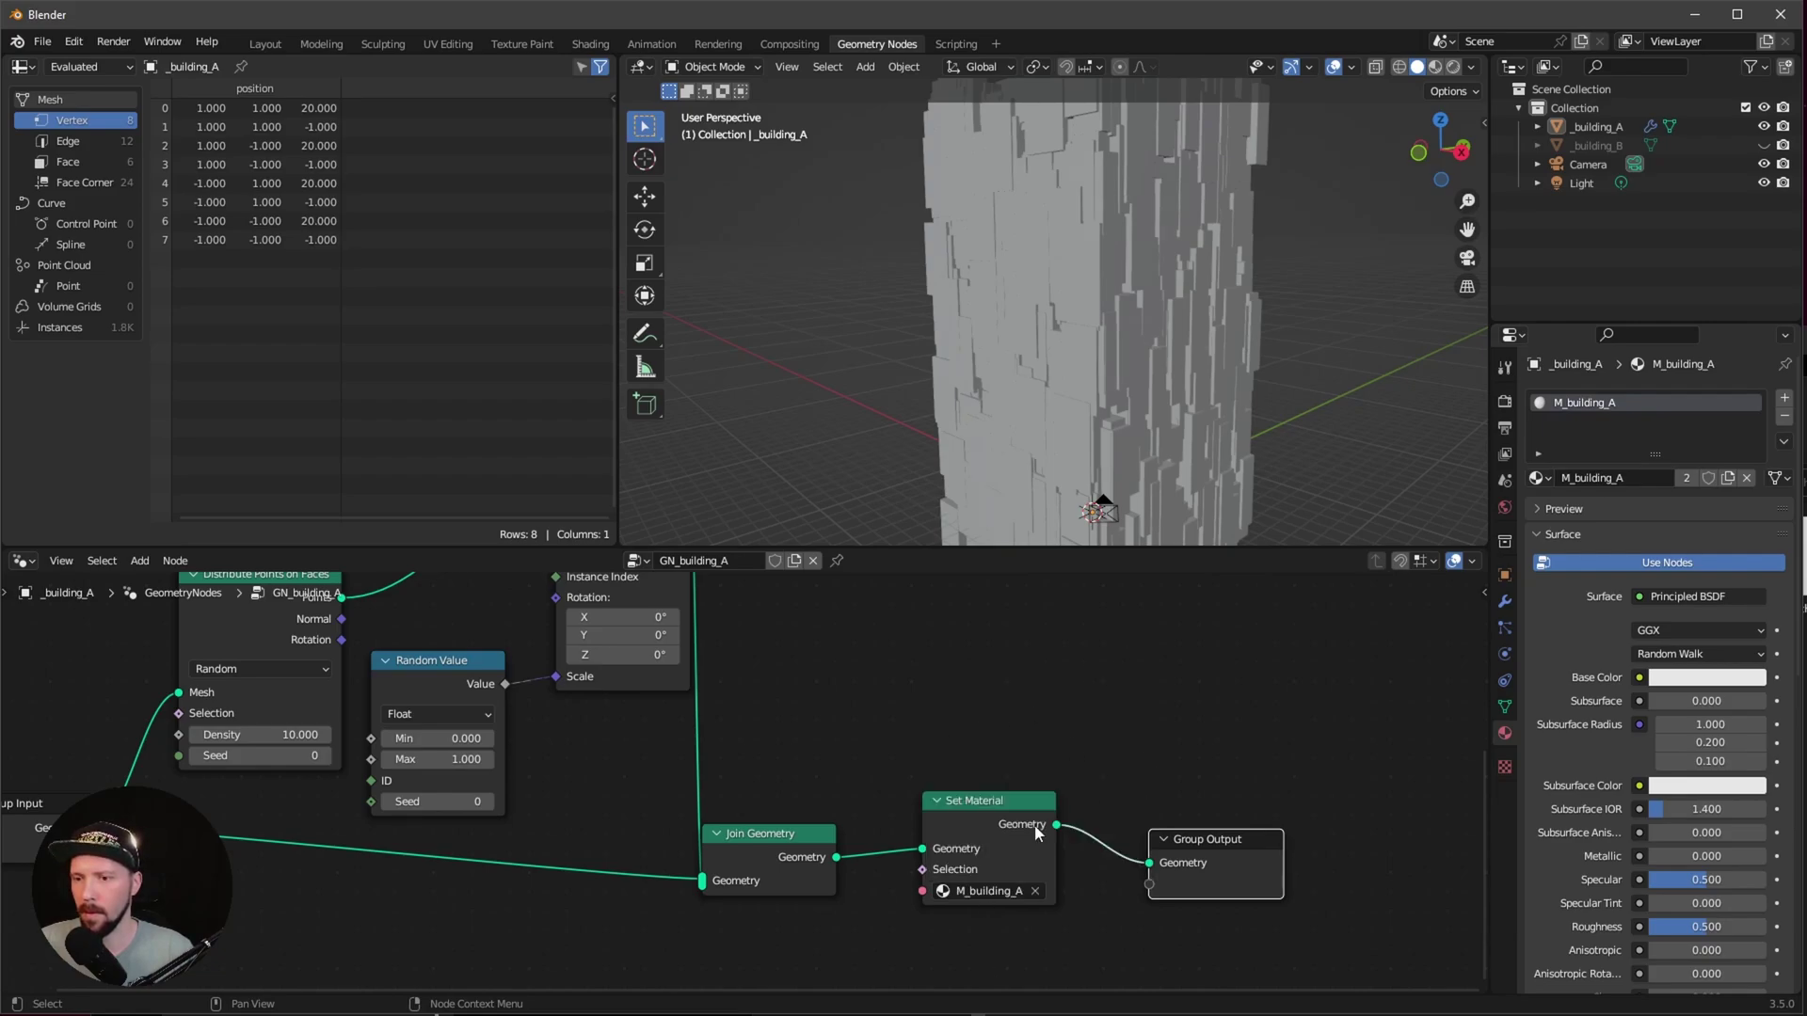
left_click(1785, 417)
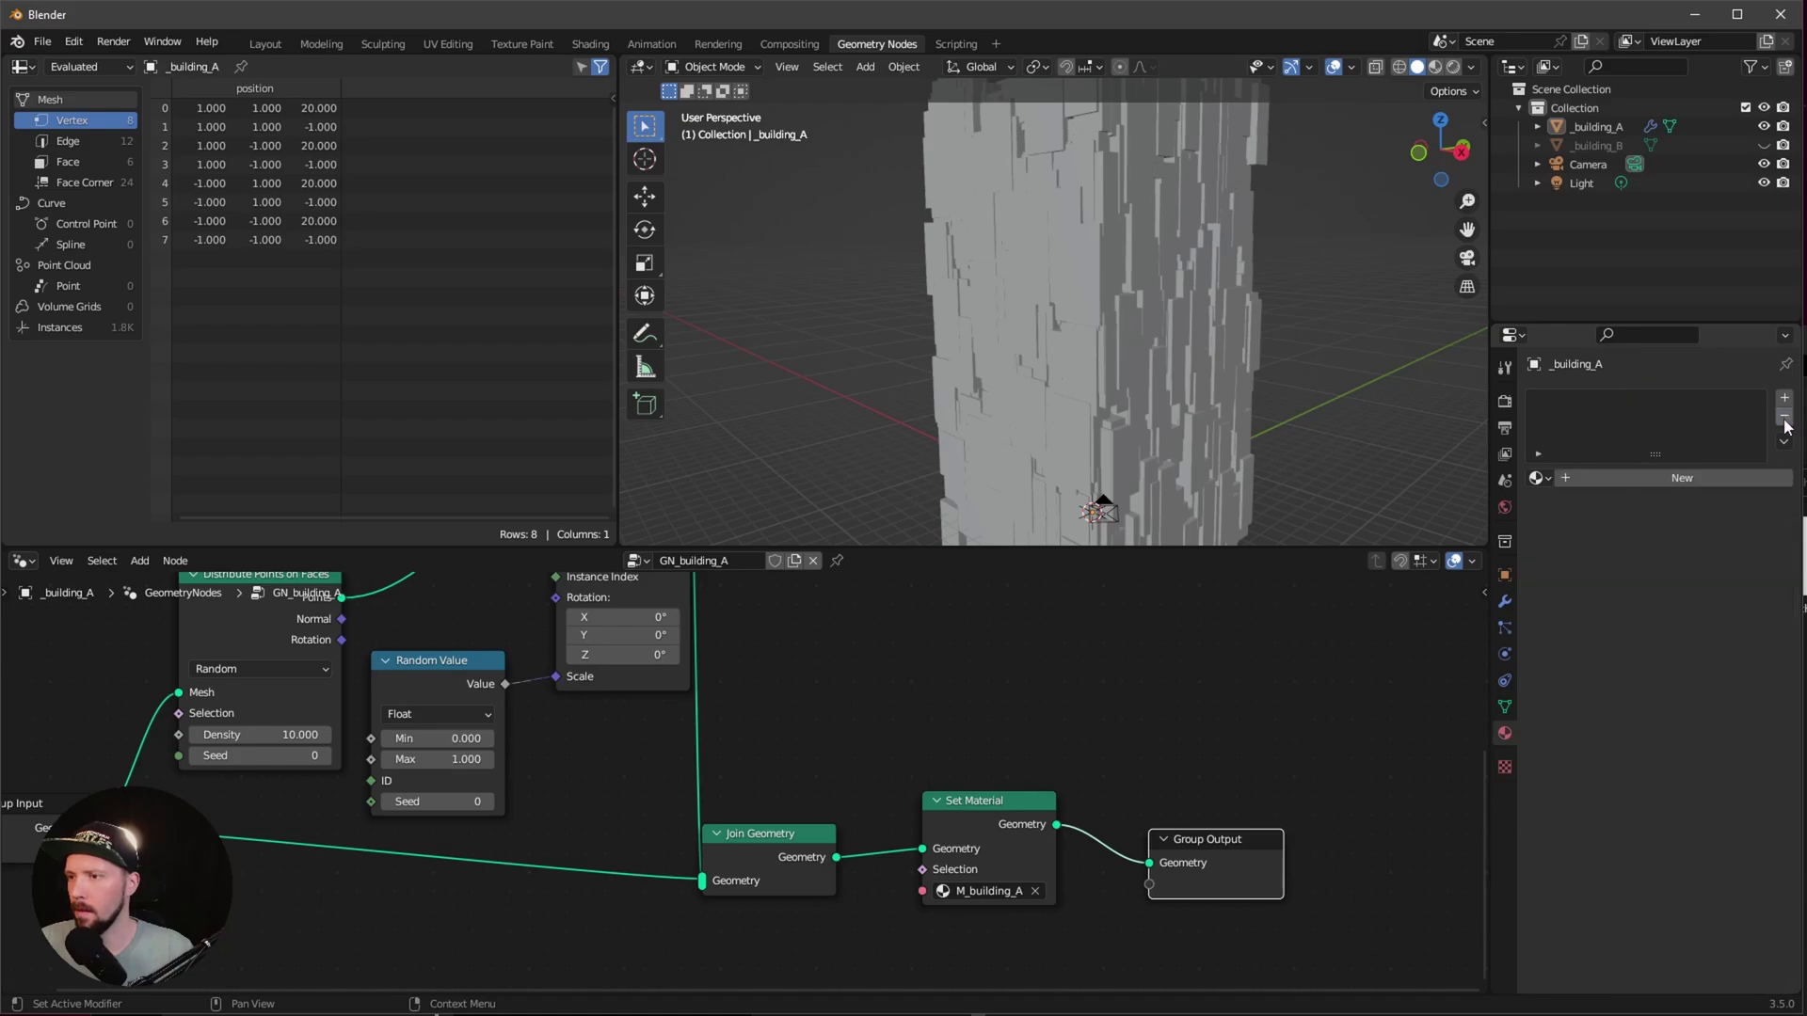
scroll(1227, 380, "down", 3)
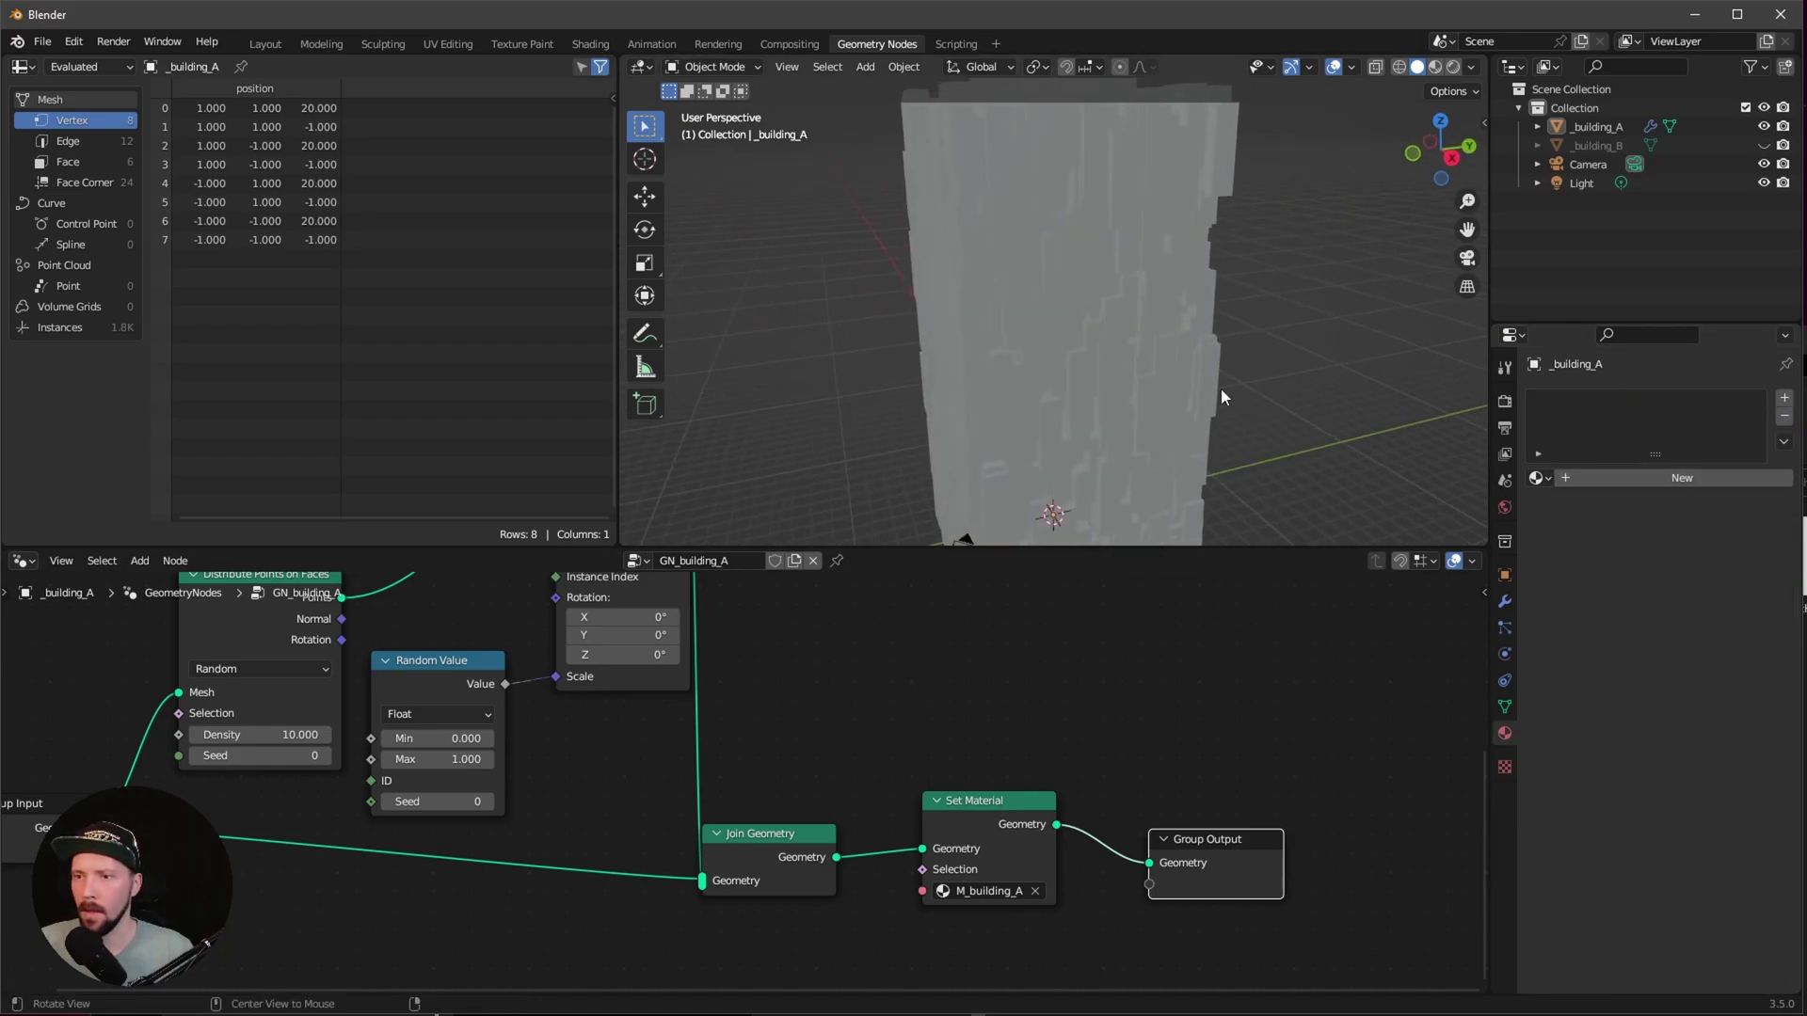
middle_click_drag(1222, 388, 1120, 414)
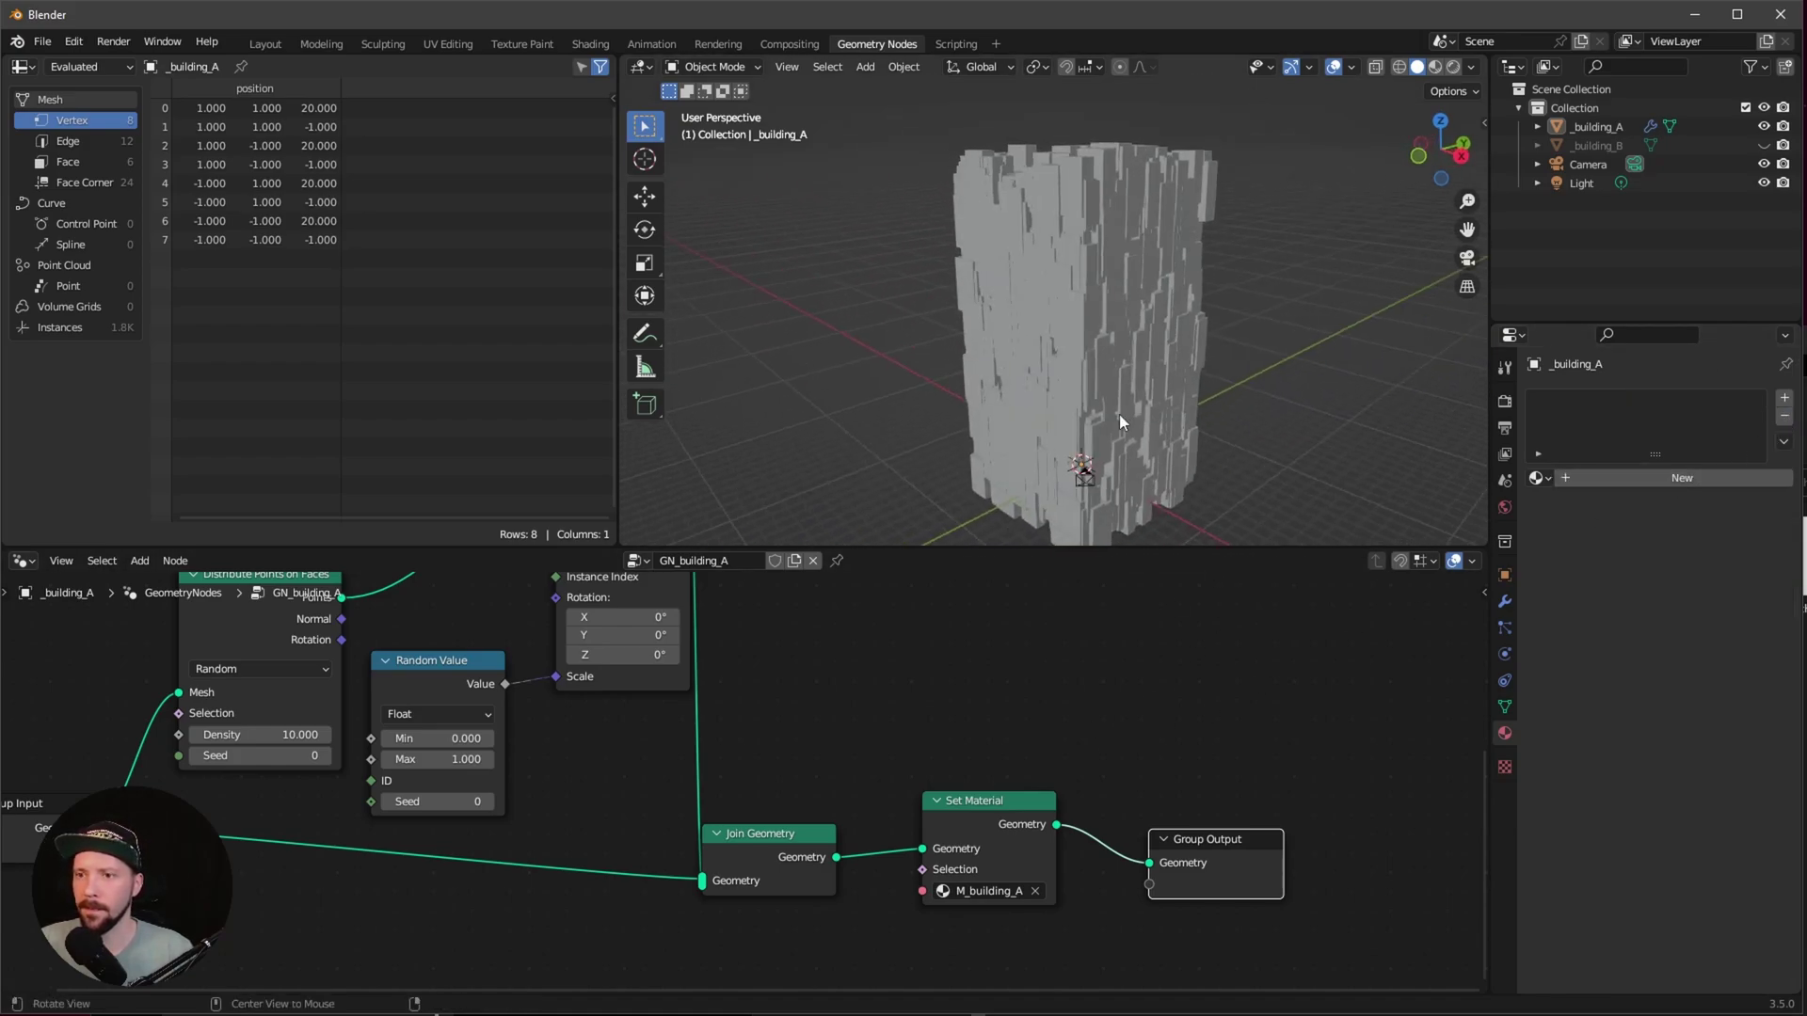
Step: Hide _building_A, then show and select _building_B
left_click(1764, 126)
left_click(1764, 145)
left_click(1595, 145)
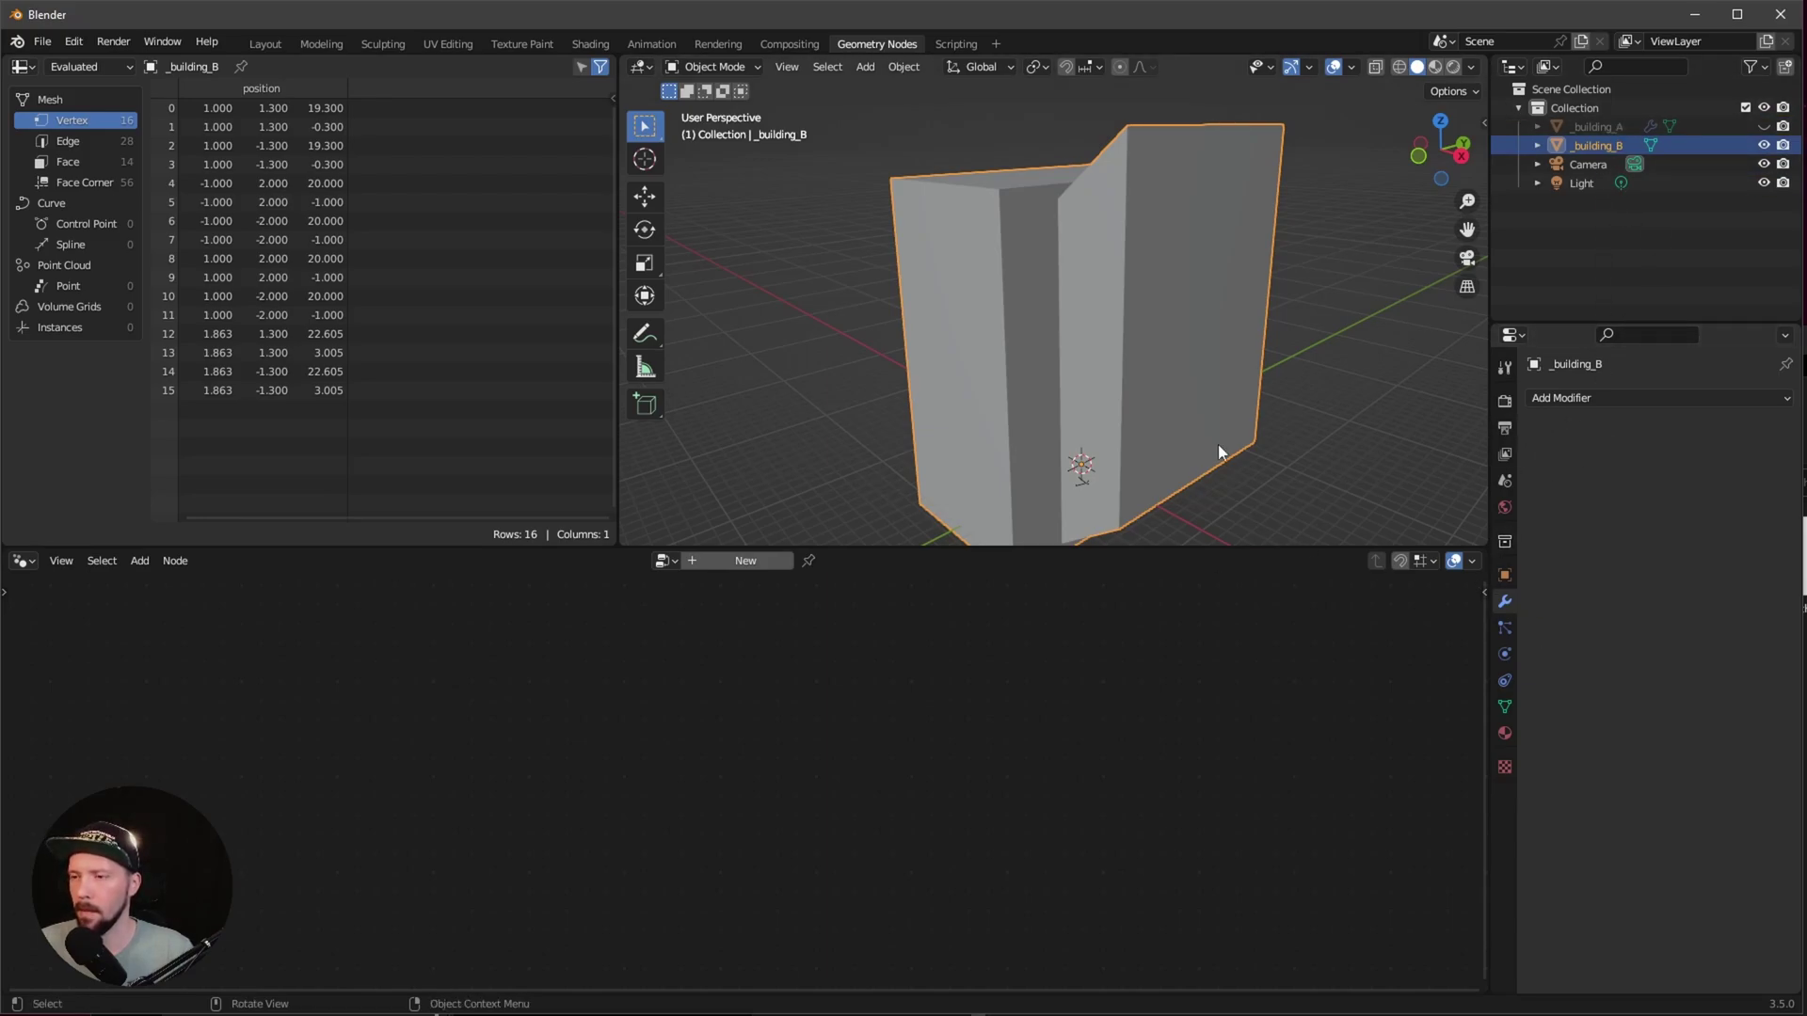
Step: Add a Geometry Nodes modifier to _building_B using the GN_building_A node group
left_click(1579, 398)
left_click(1461, 581)
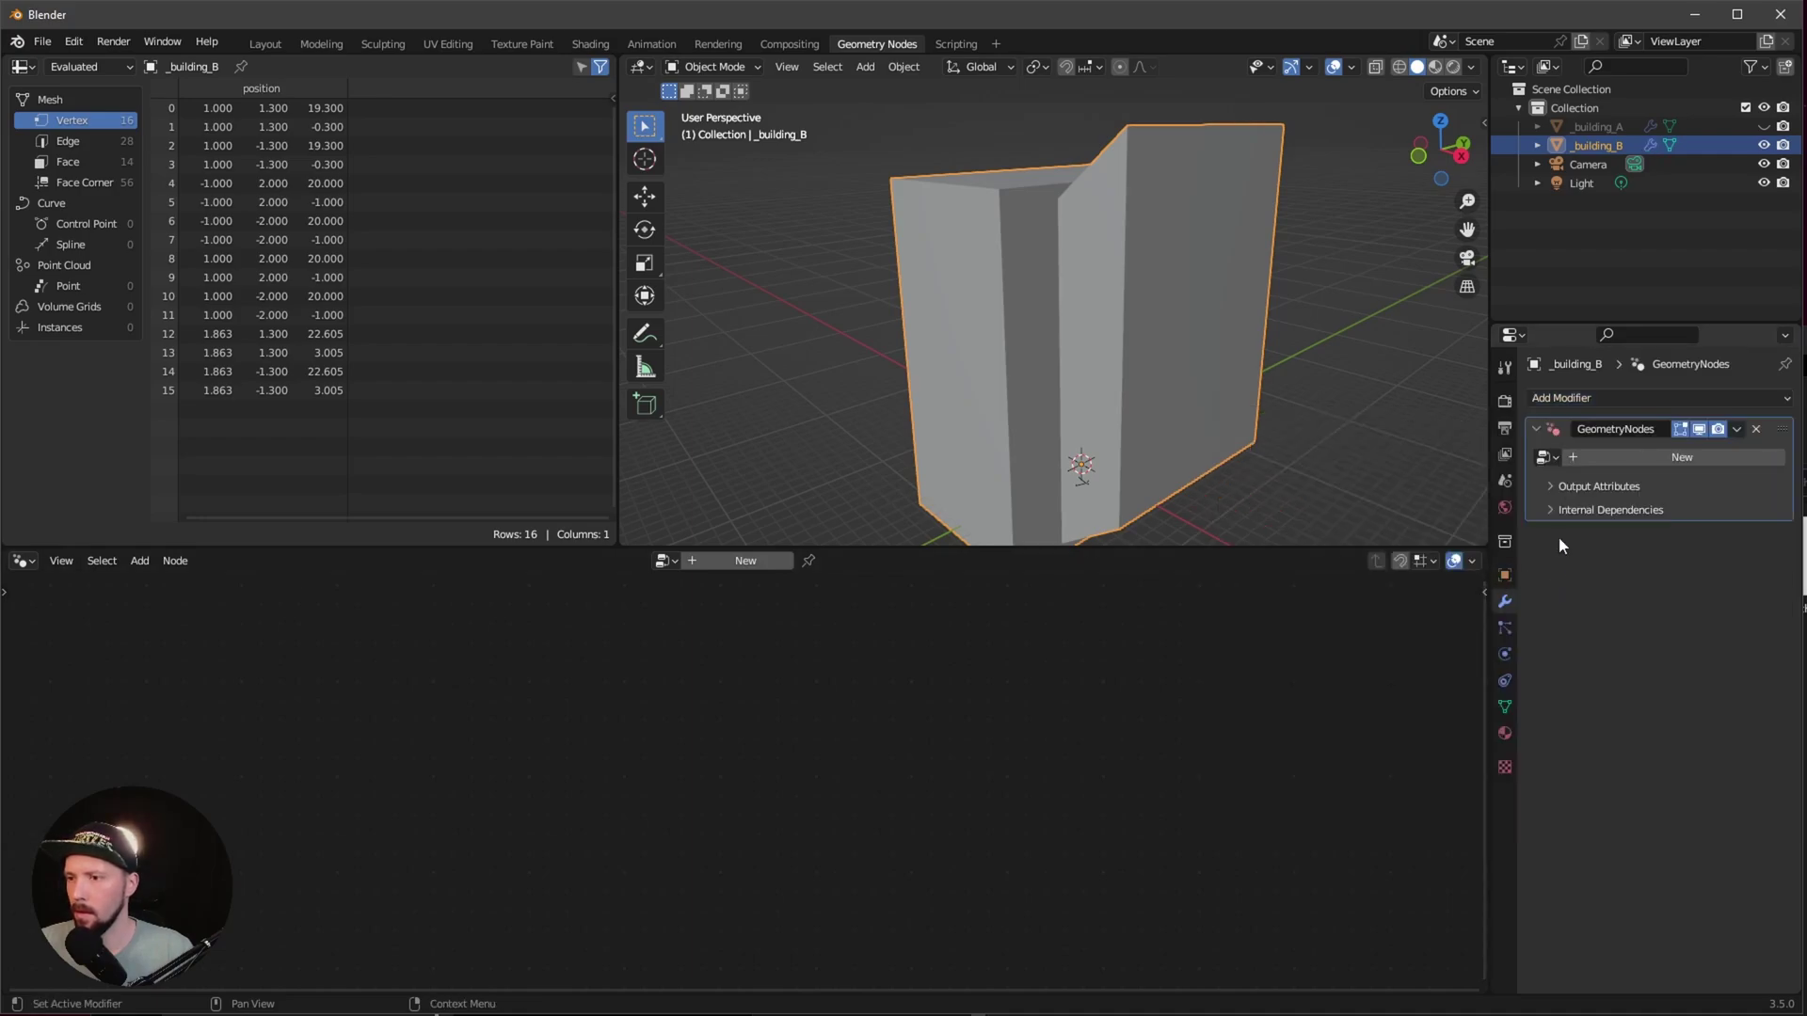
left_click(1546, 457)
left_click(1479, 487)
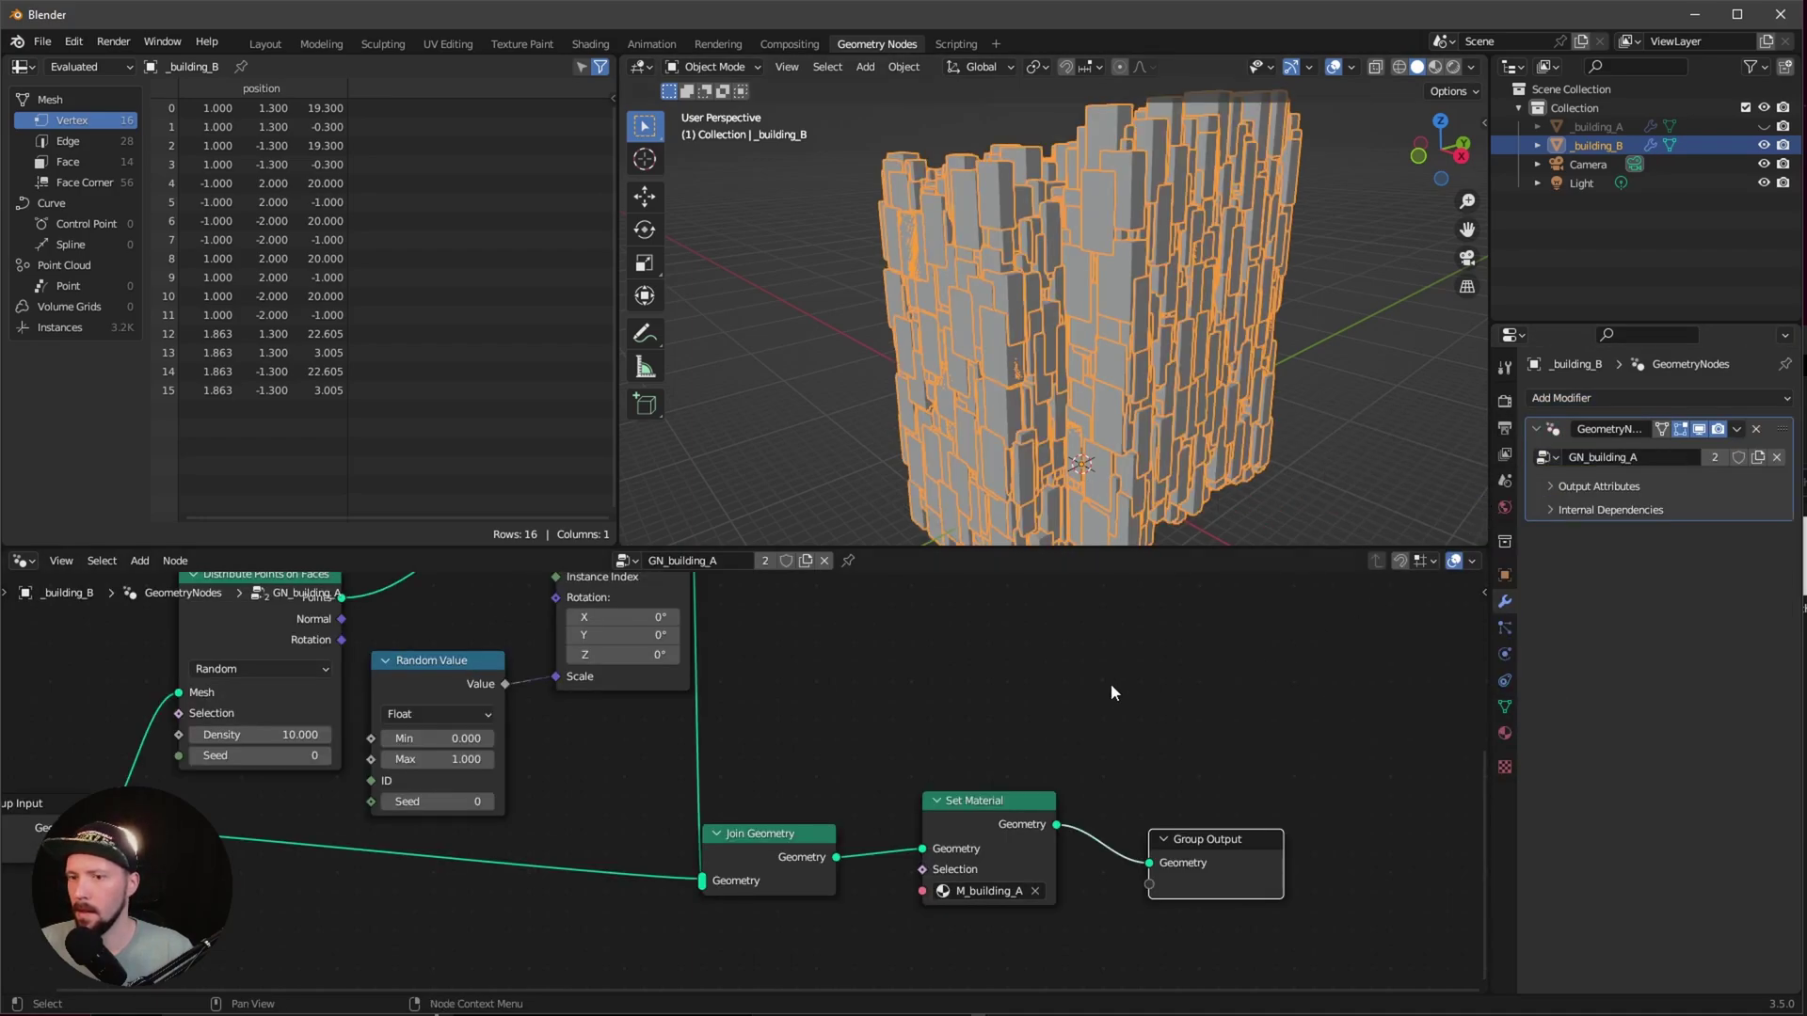
left_click(1335, 66)
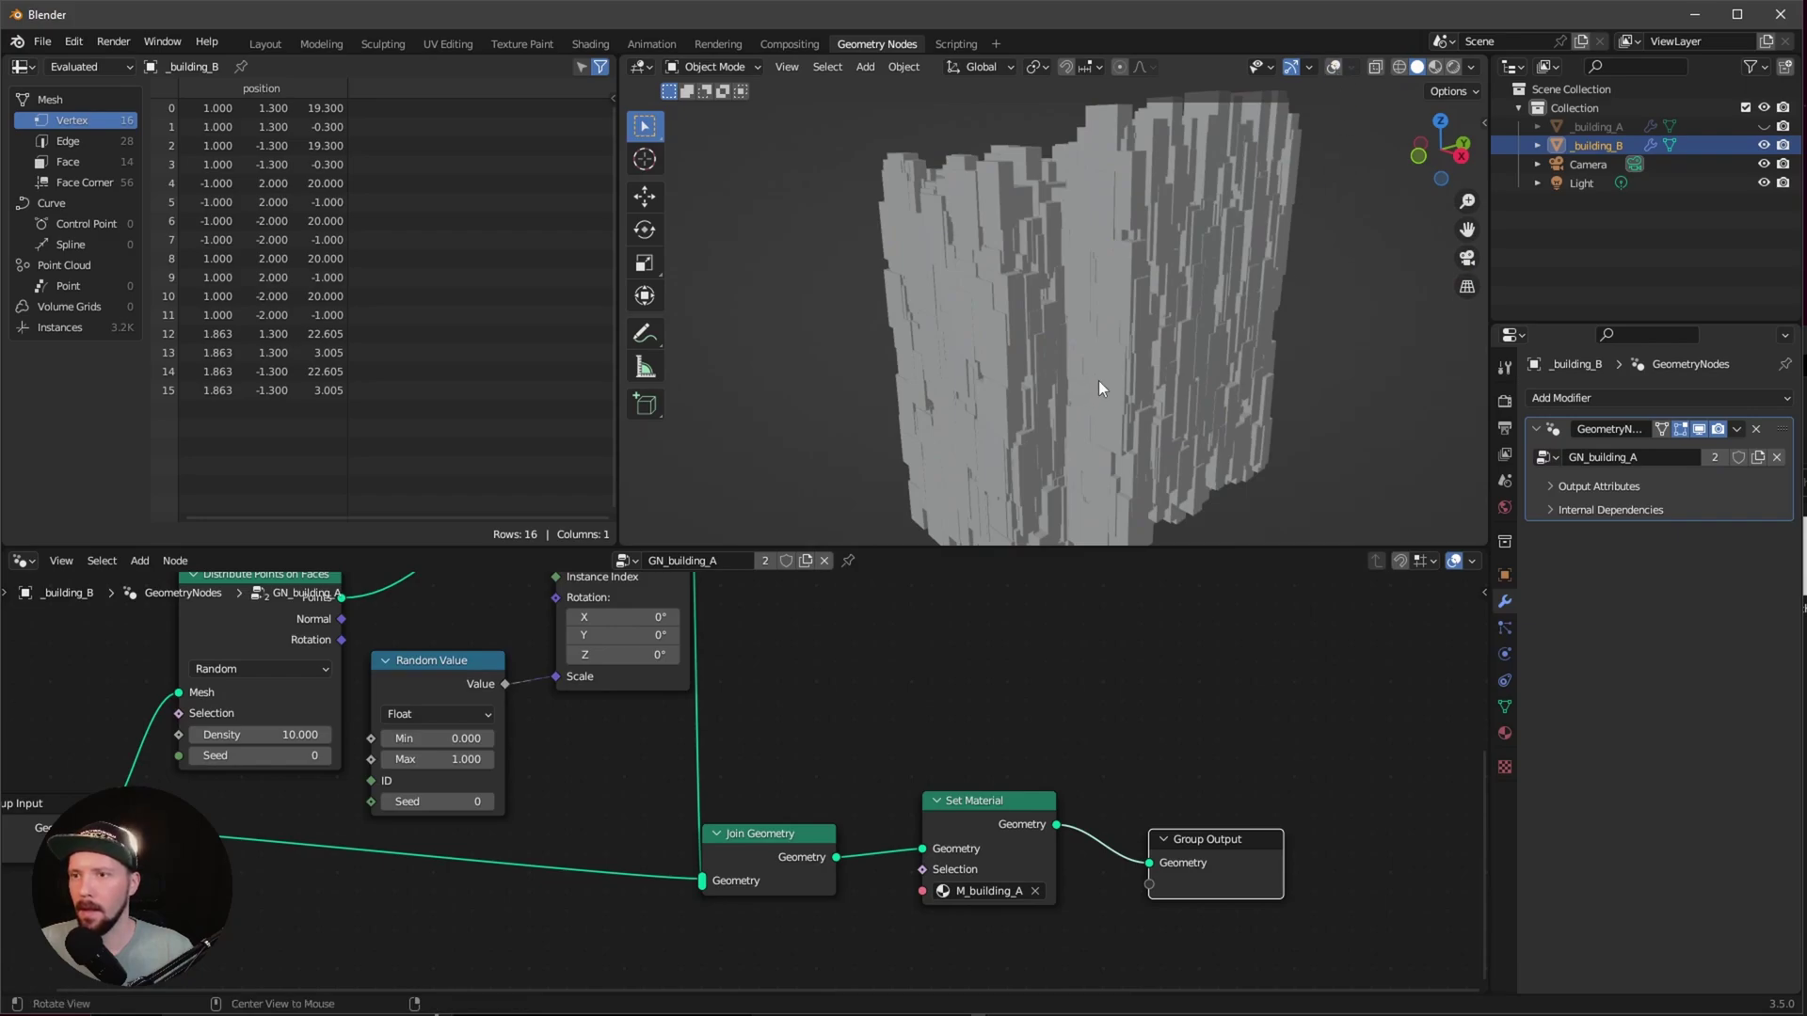
middle_click_drag(1099, 380, 1103, 395)
middle_click_drag(830, 675, 838, 601)
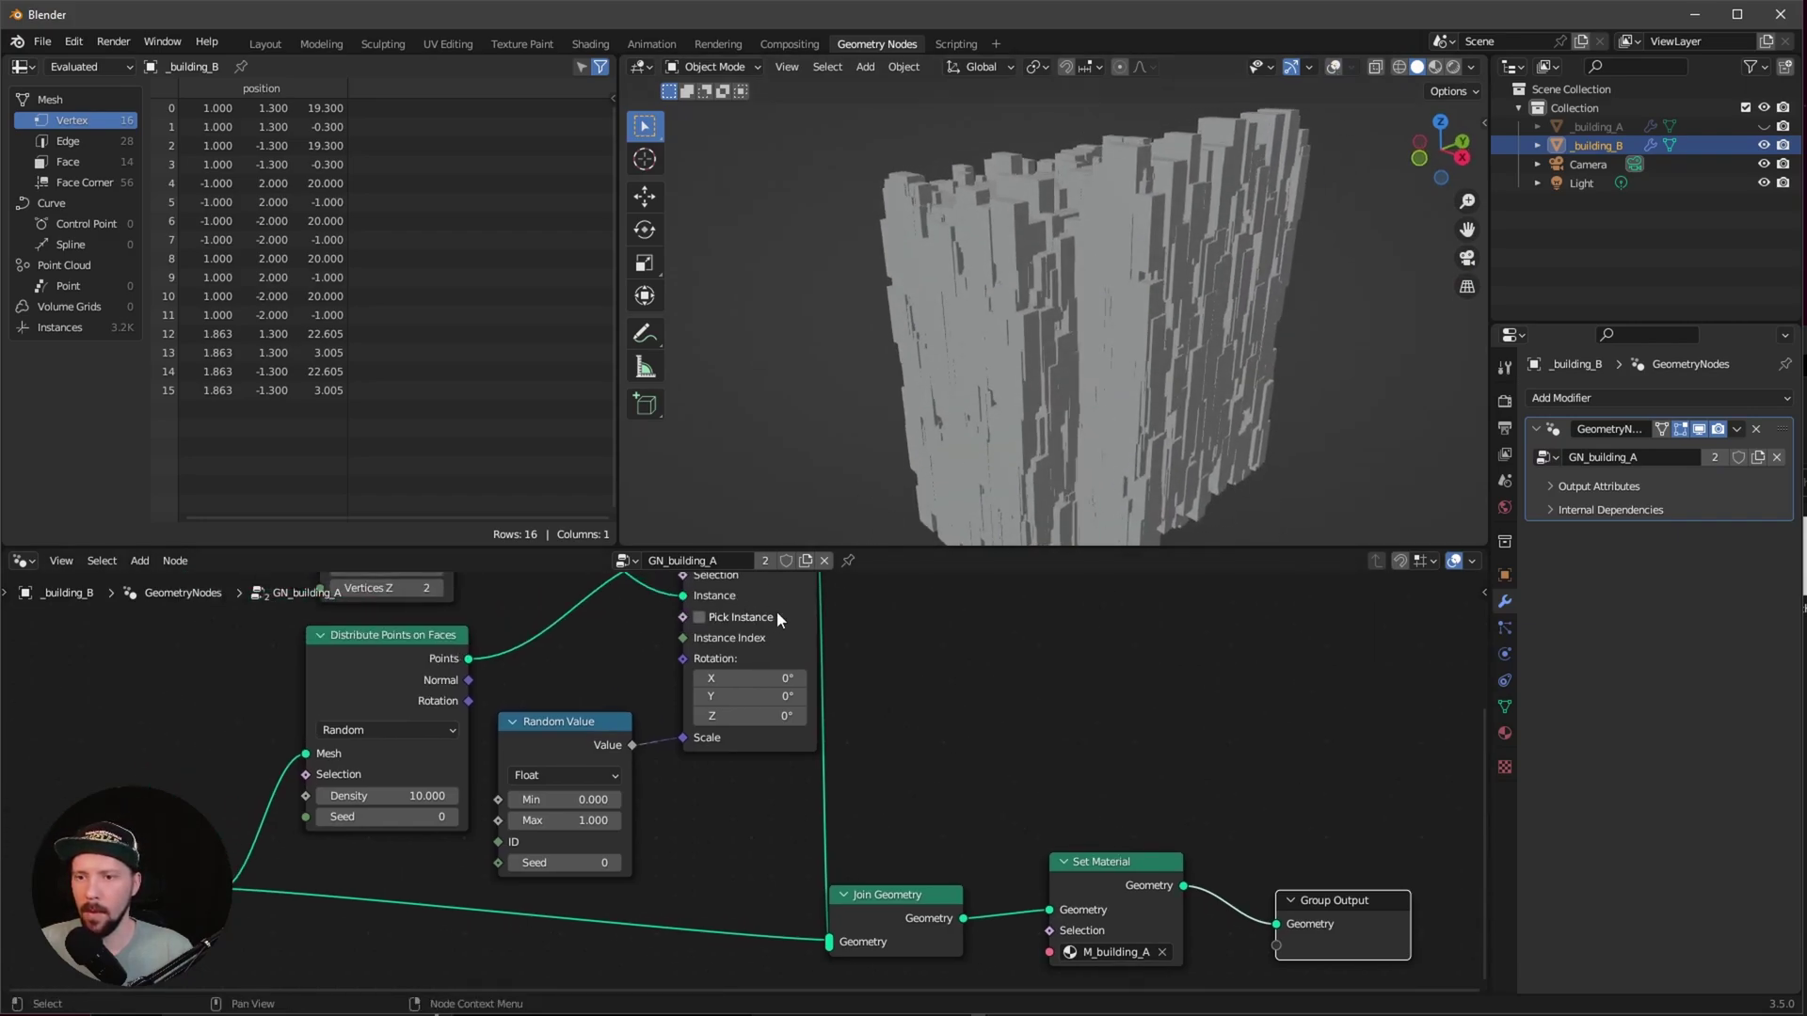
Step: Make the node group a single-user copy, GN_building_A.001, and select its A.001 ending
left_click(765, 561)
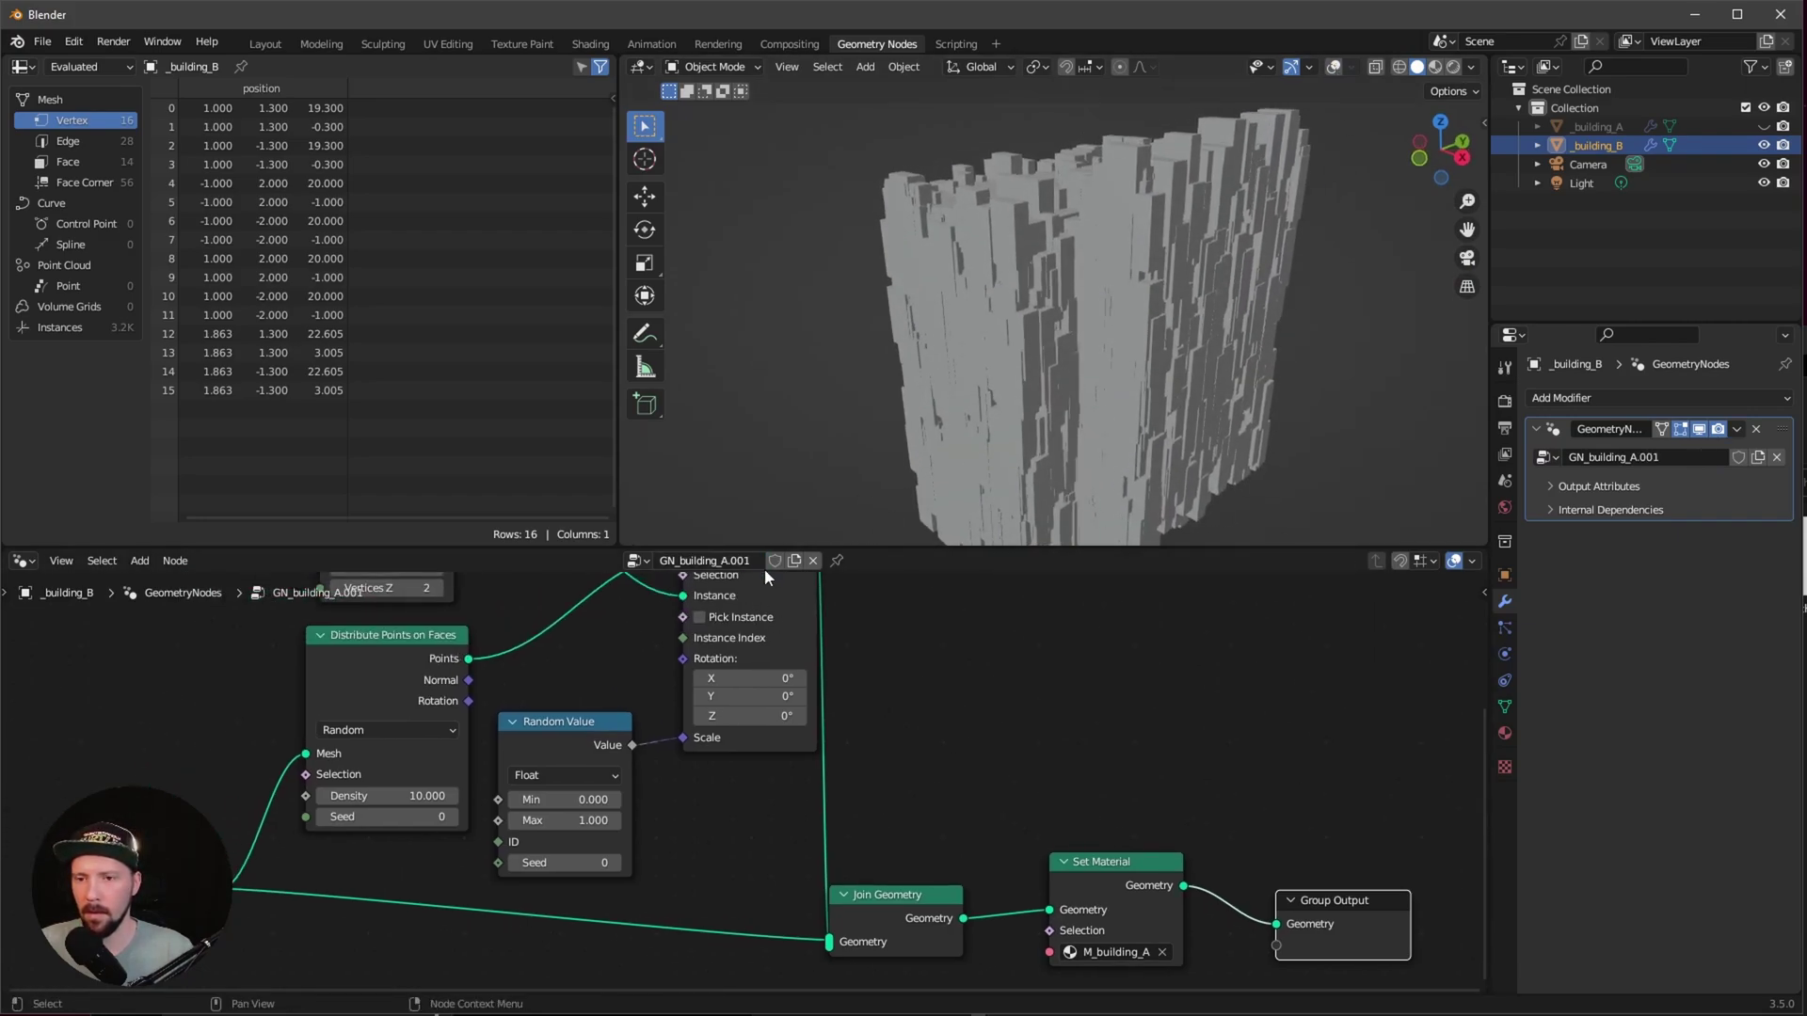
left_click(727, 565)
left_click_drag(721, 561, 784, 554)
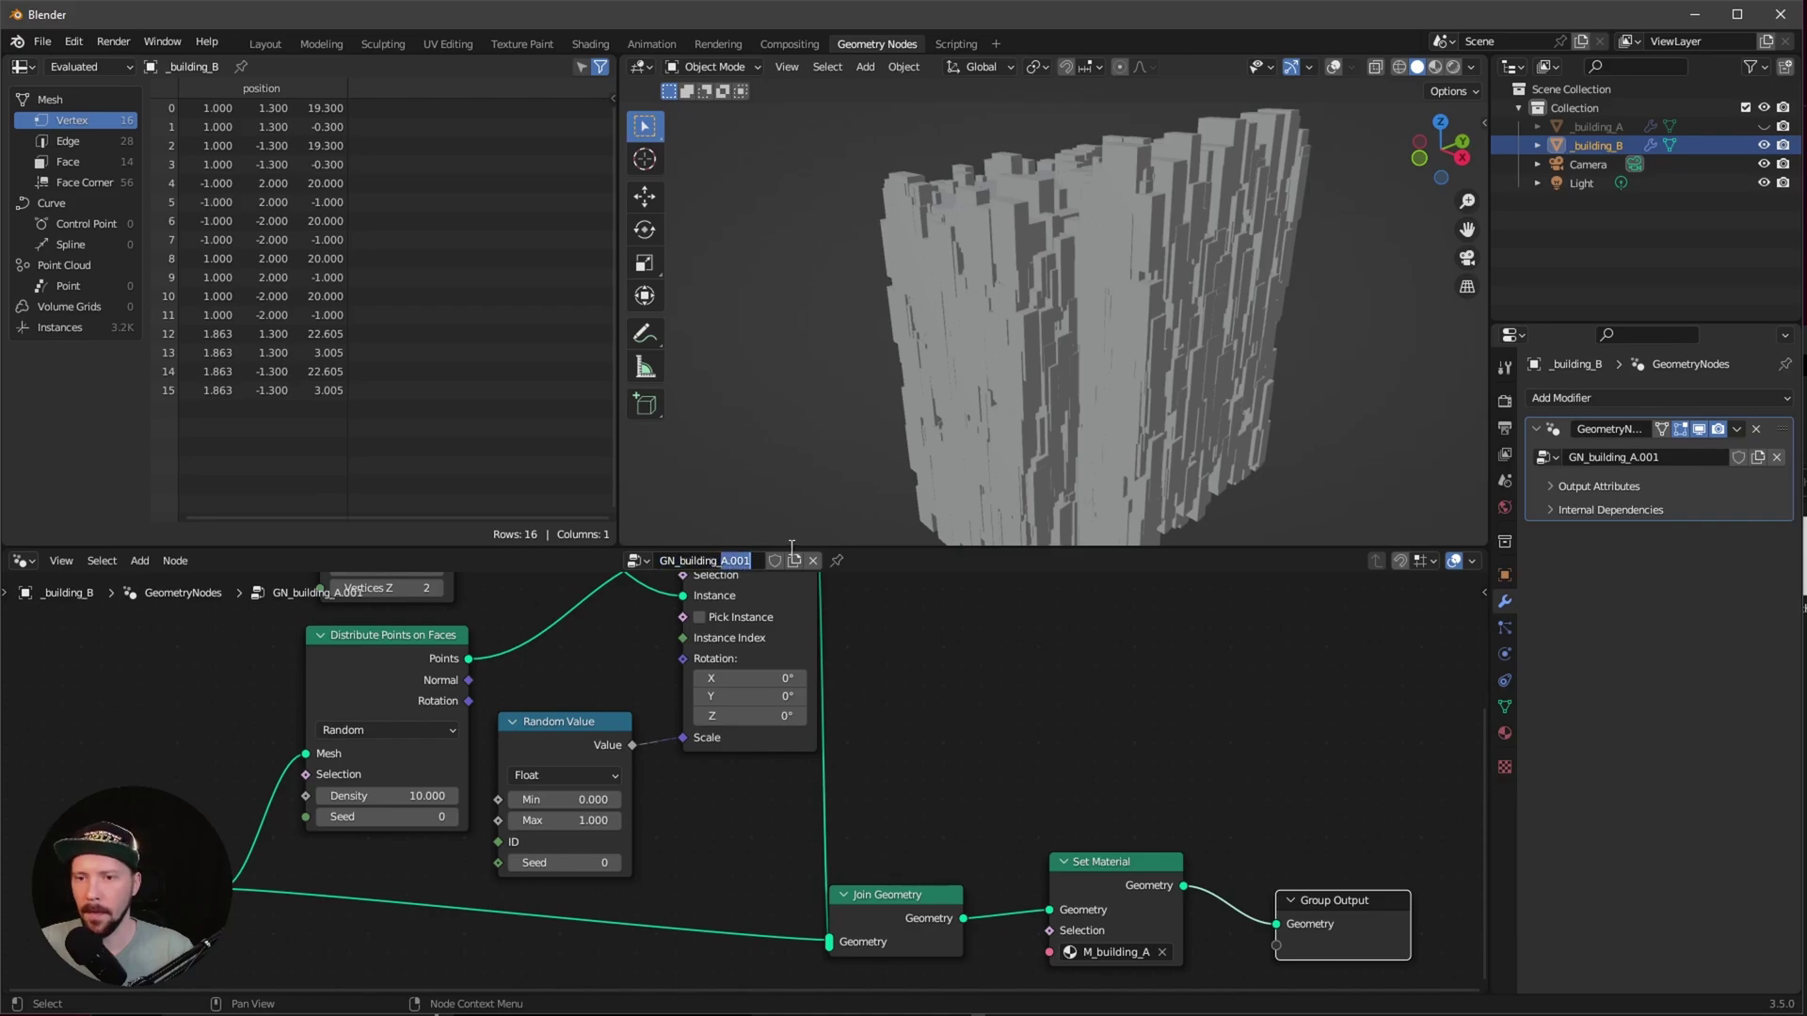
Step: Rename the copied node group to GN_building_B and clear the Set Material node's material
type("B")
key("Return")
middle_click_drag(1147, 959, 1066, 834)
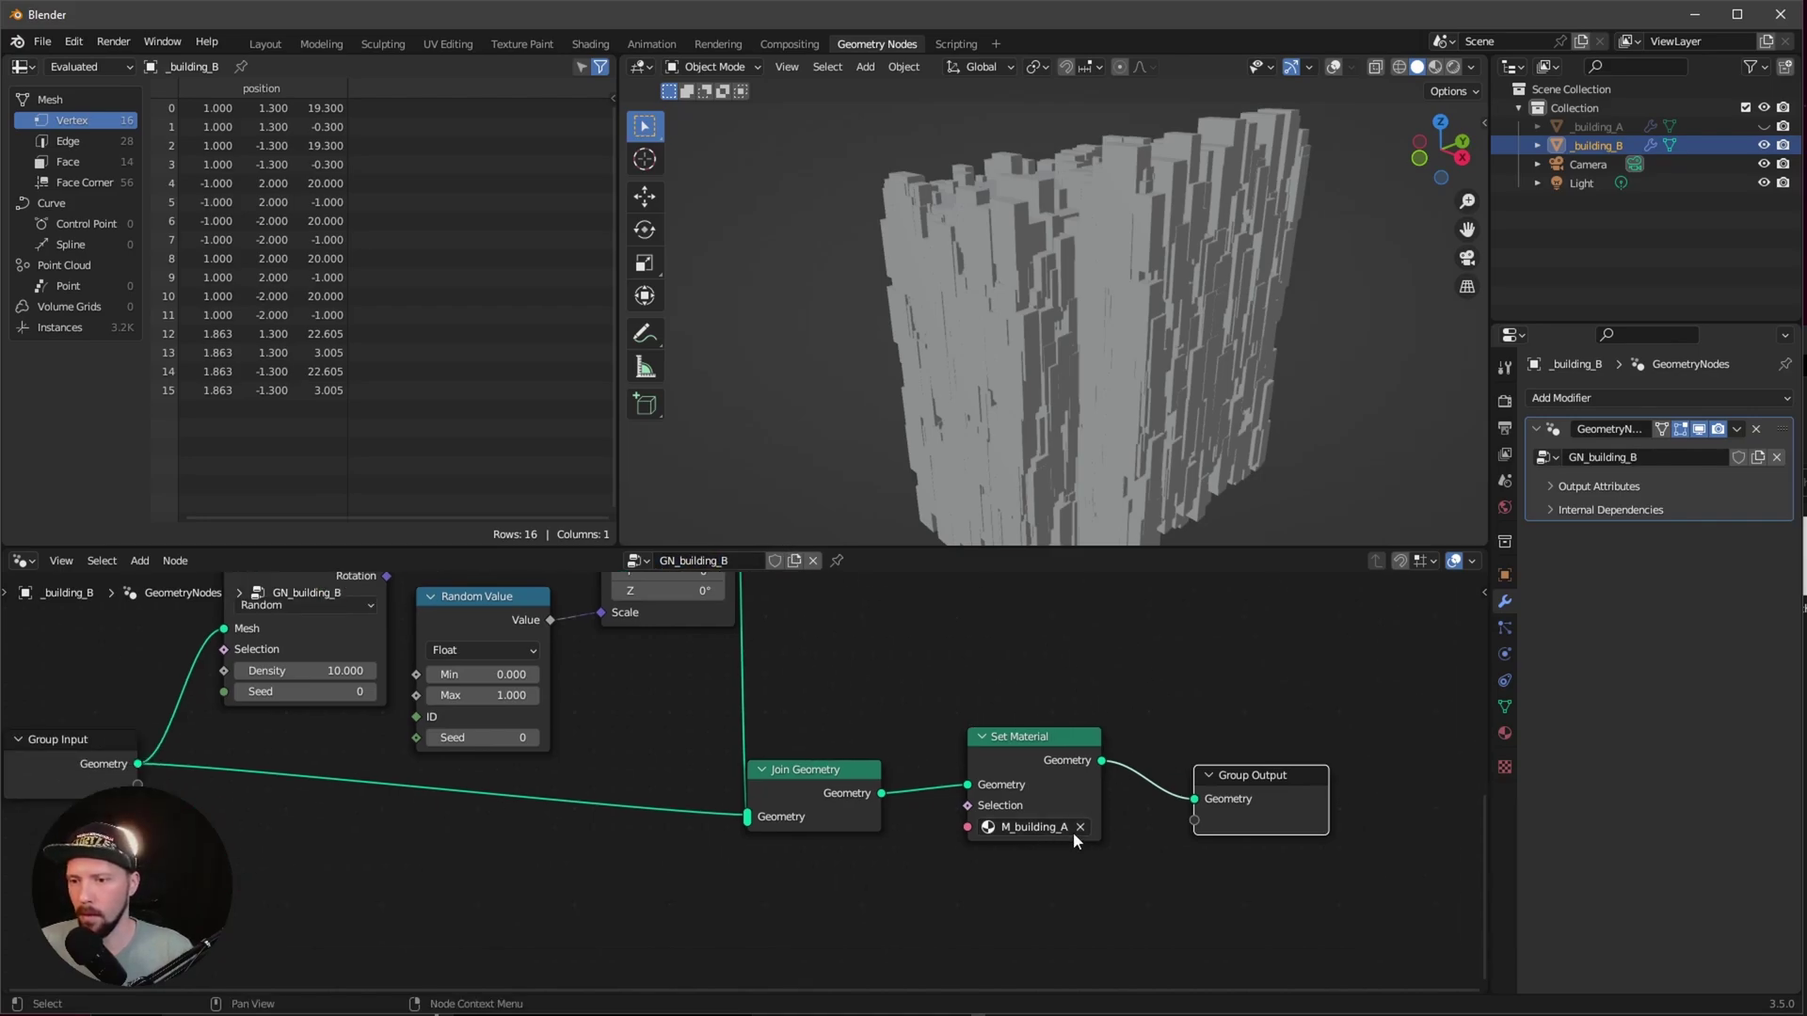
left_click(1080, 827)
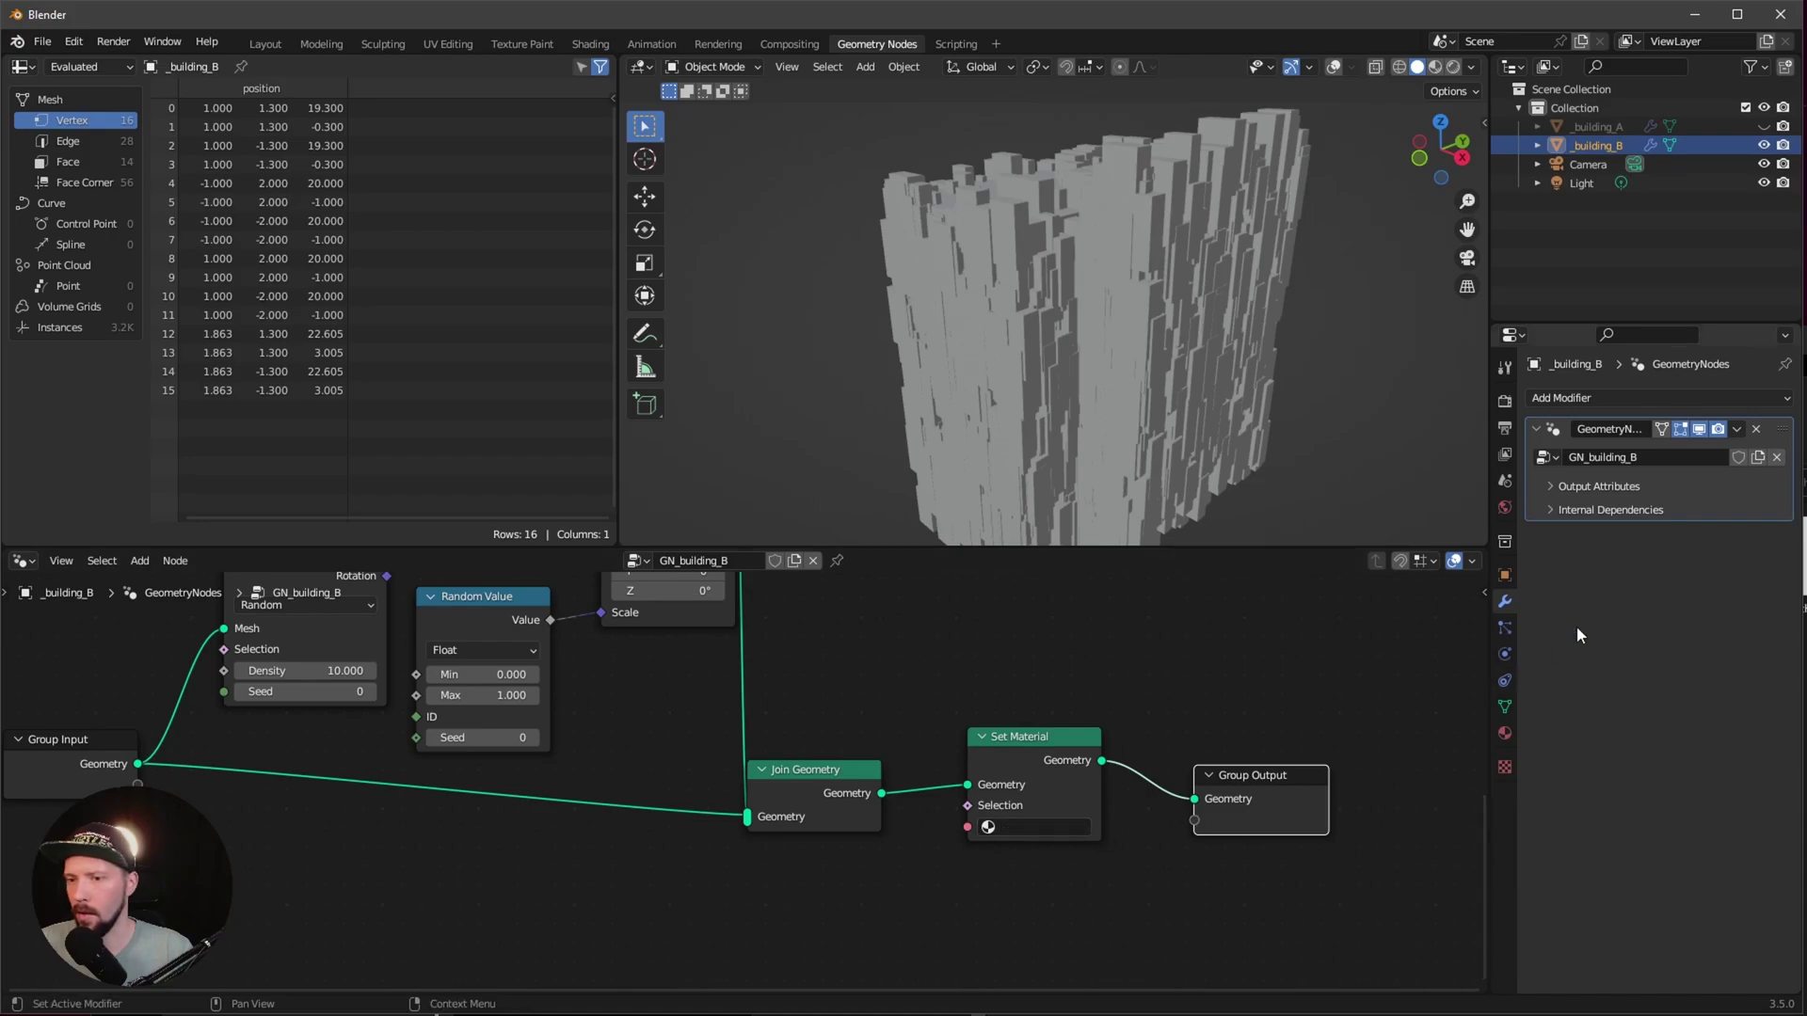
Step: Make a single-user material copy named M_building_B and remove the object's material slot
left_click(1505, 733)
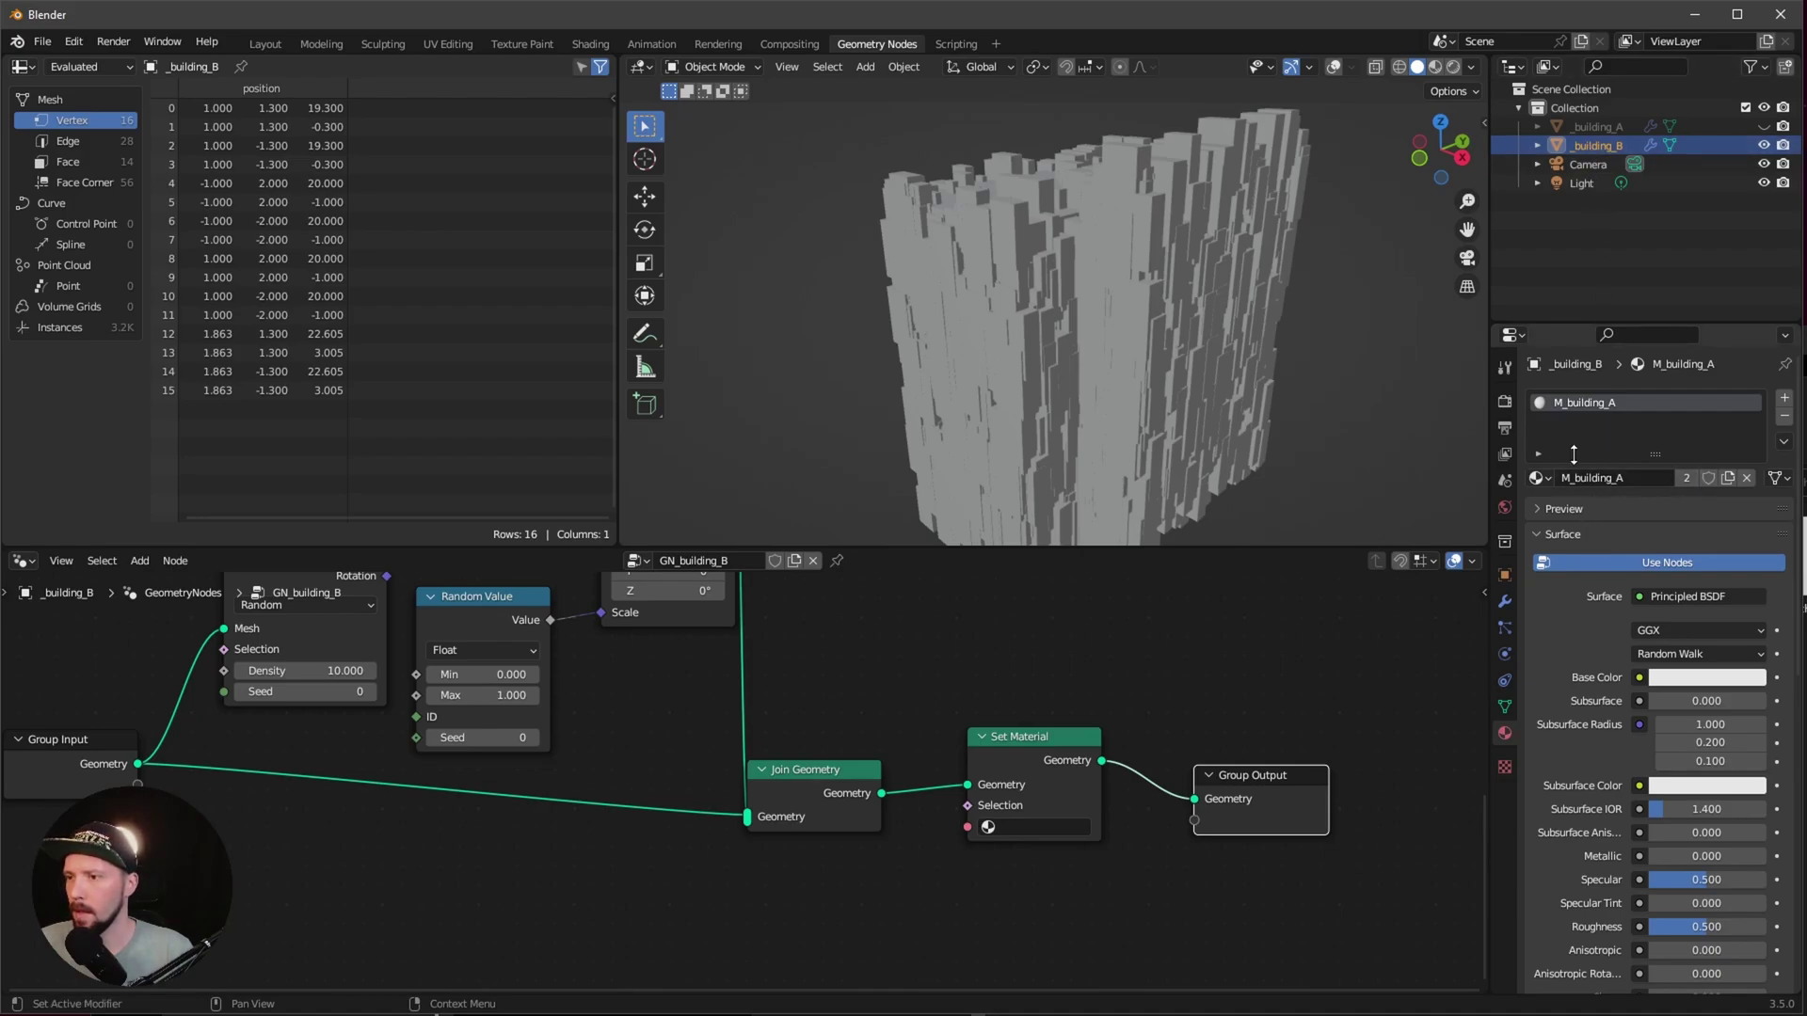
left_click(1687, 479)
double_click(1625, 403)
type("M_building_B")
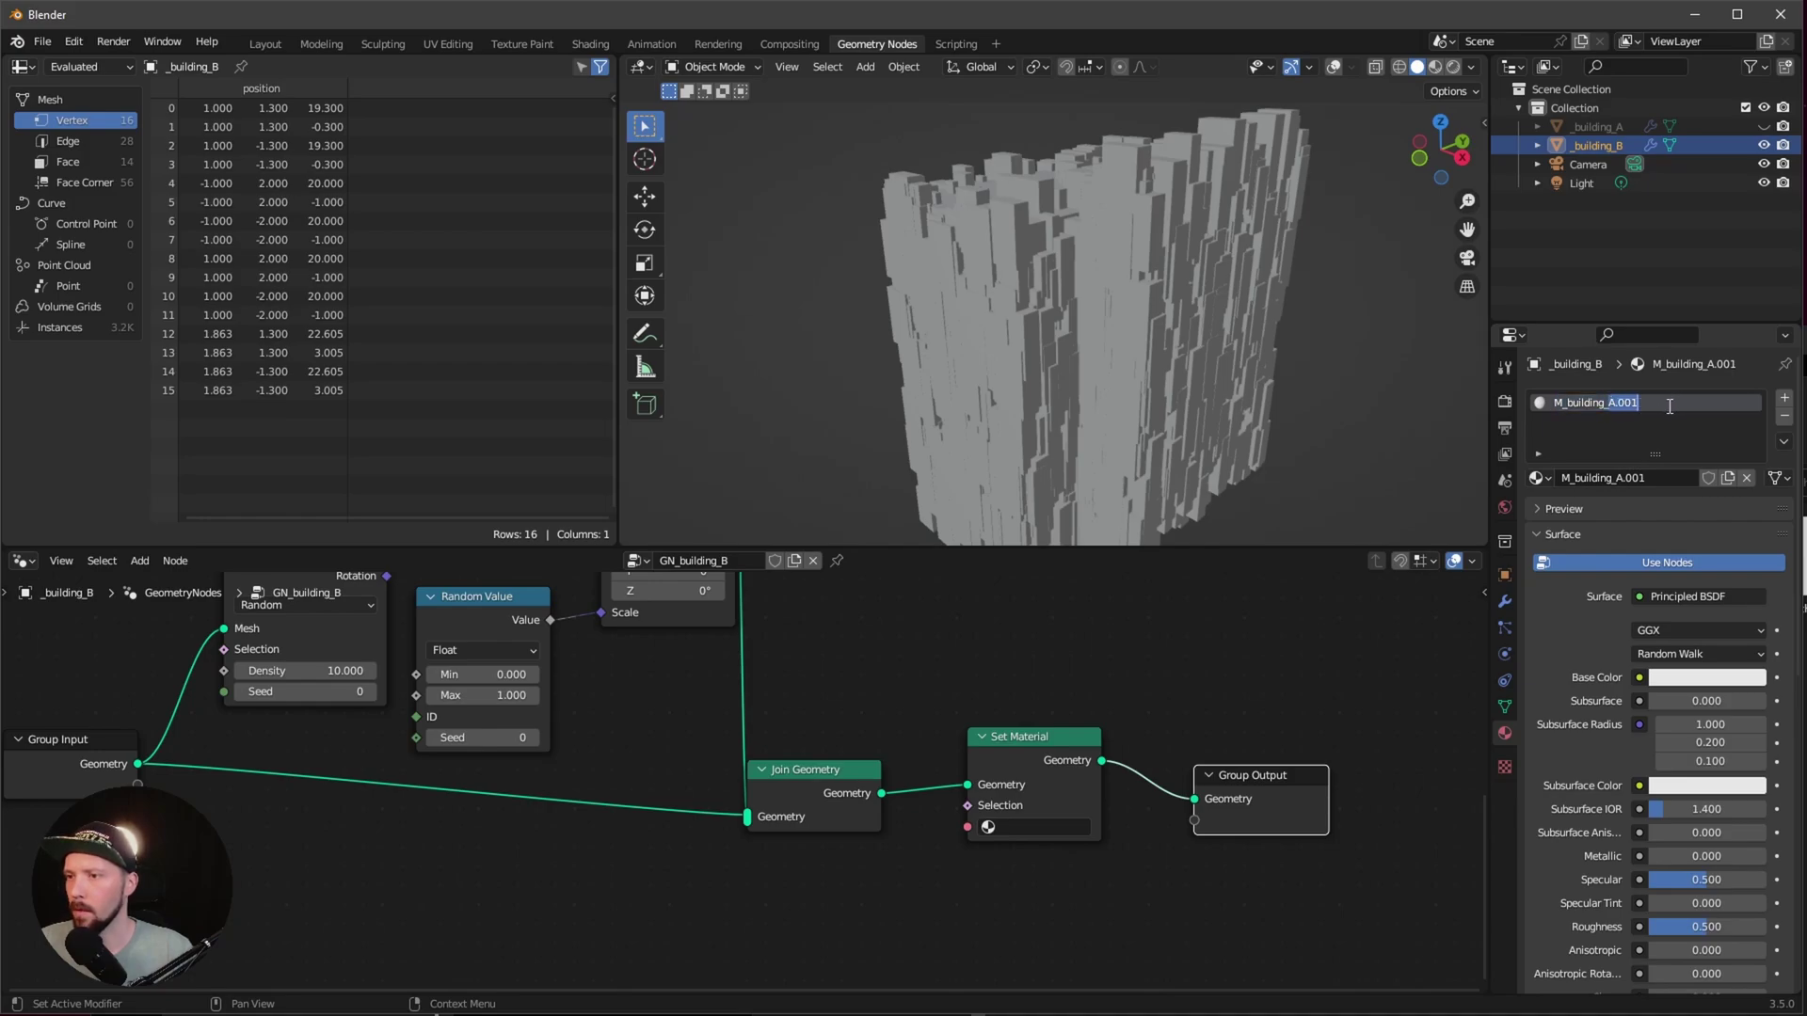
key("Return")
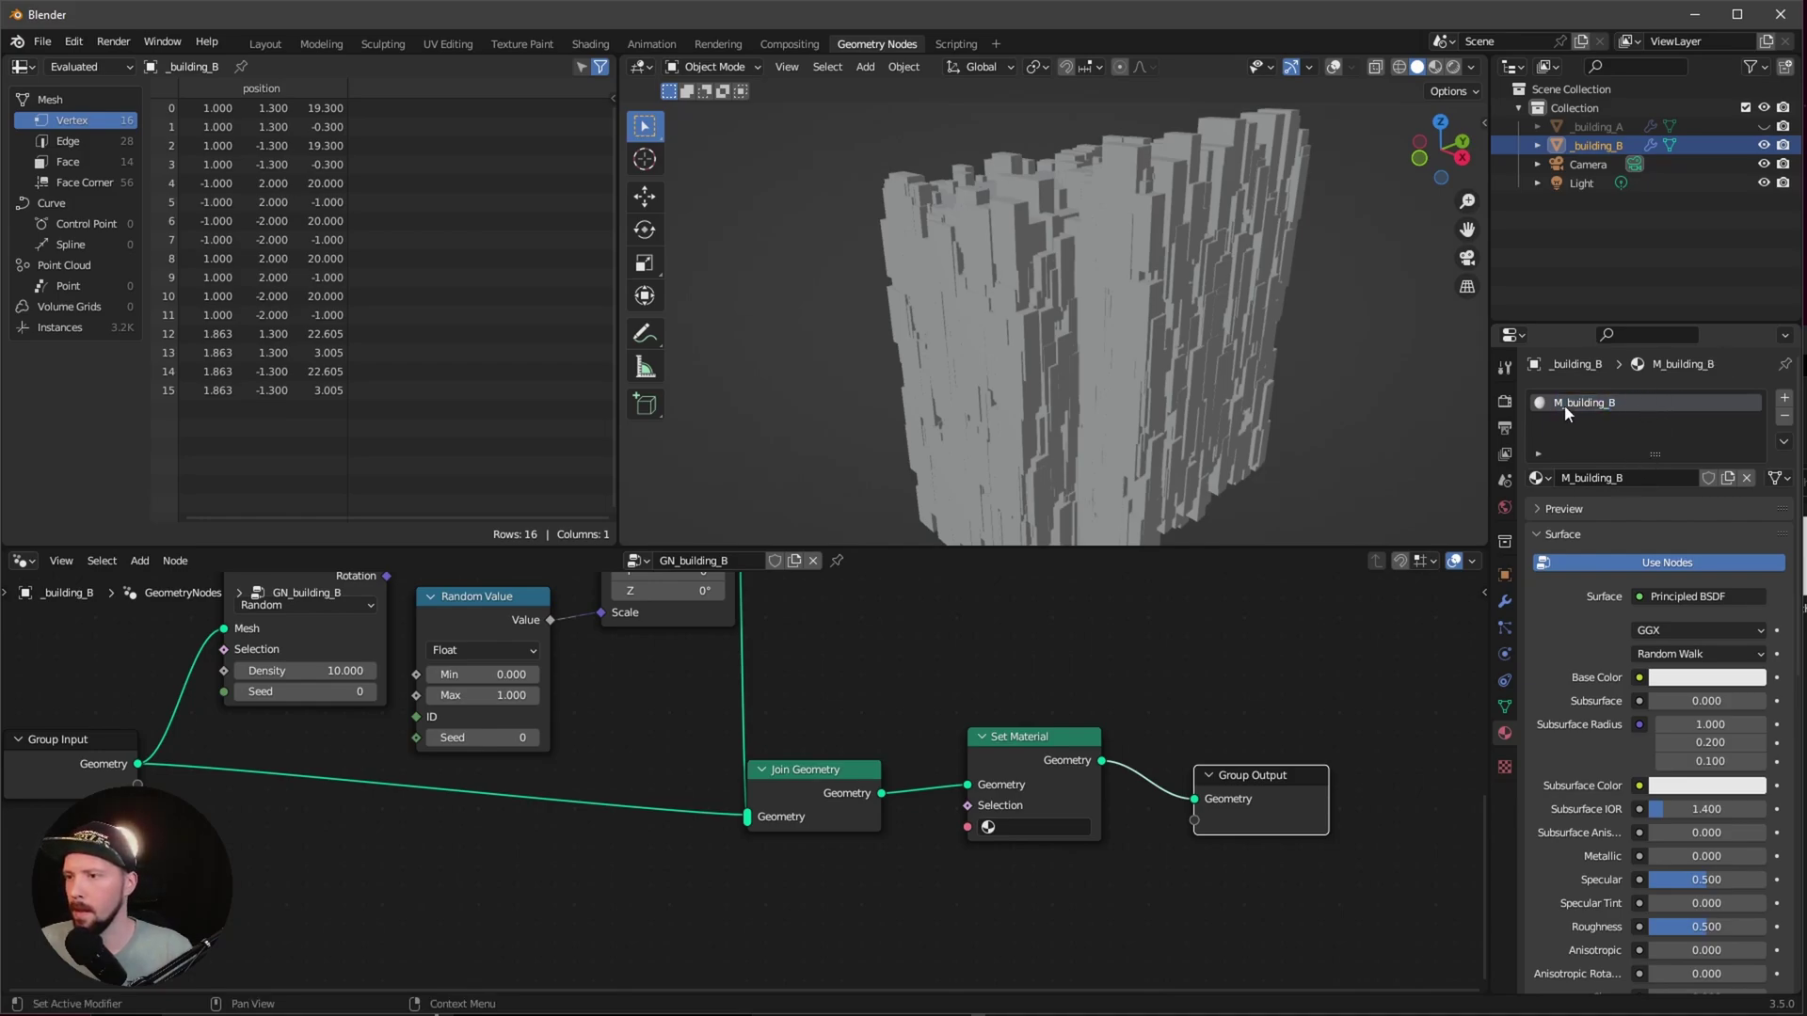
left_click(1785, 416)
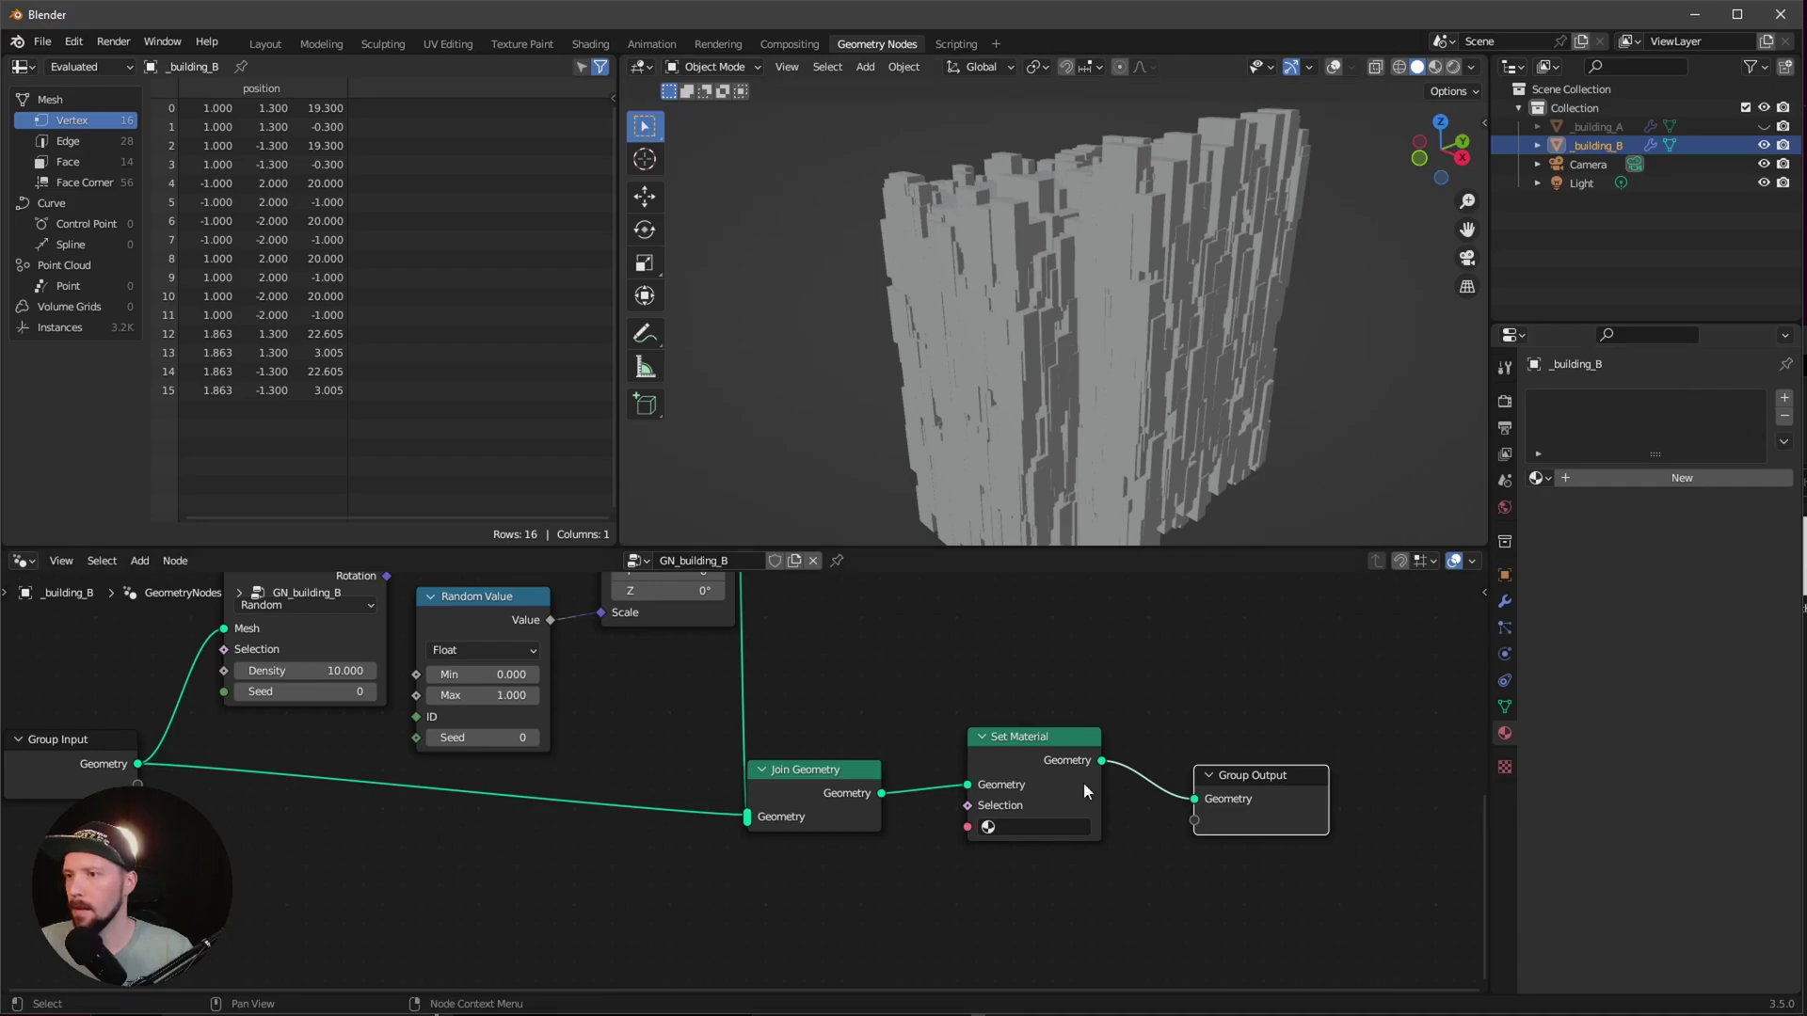
Step: Assign M_building_B in the Set Material node, then hide _building_B in the Outliner
left_click(1037, 828)
left_click(1045, 648)
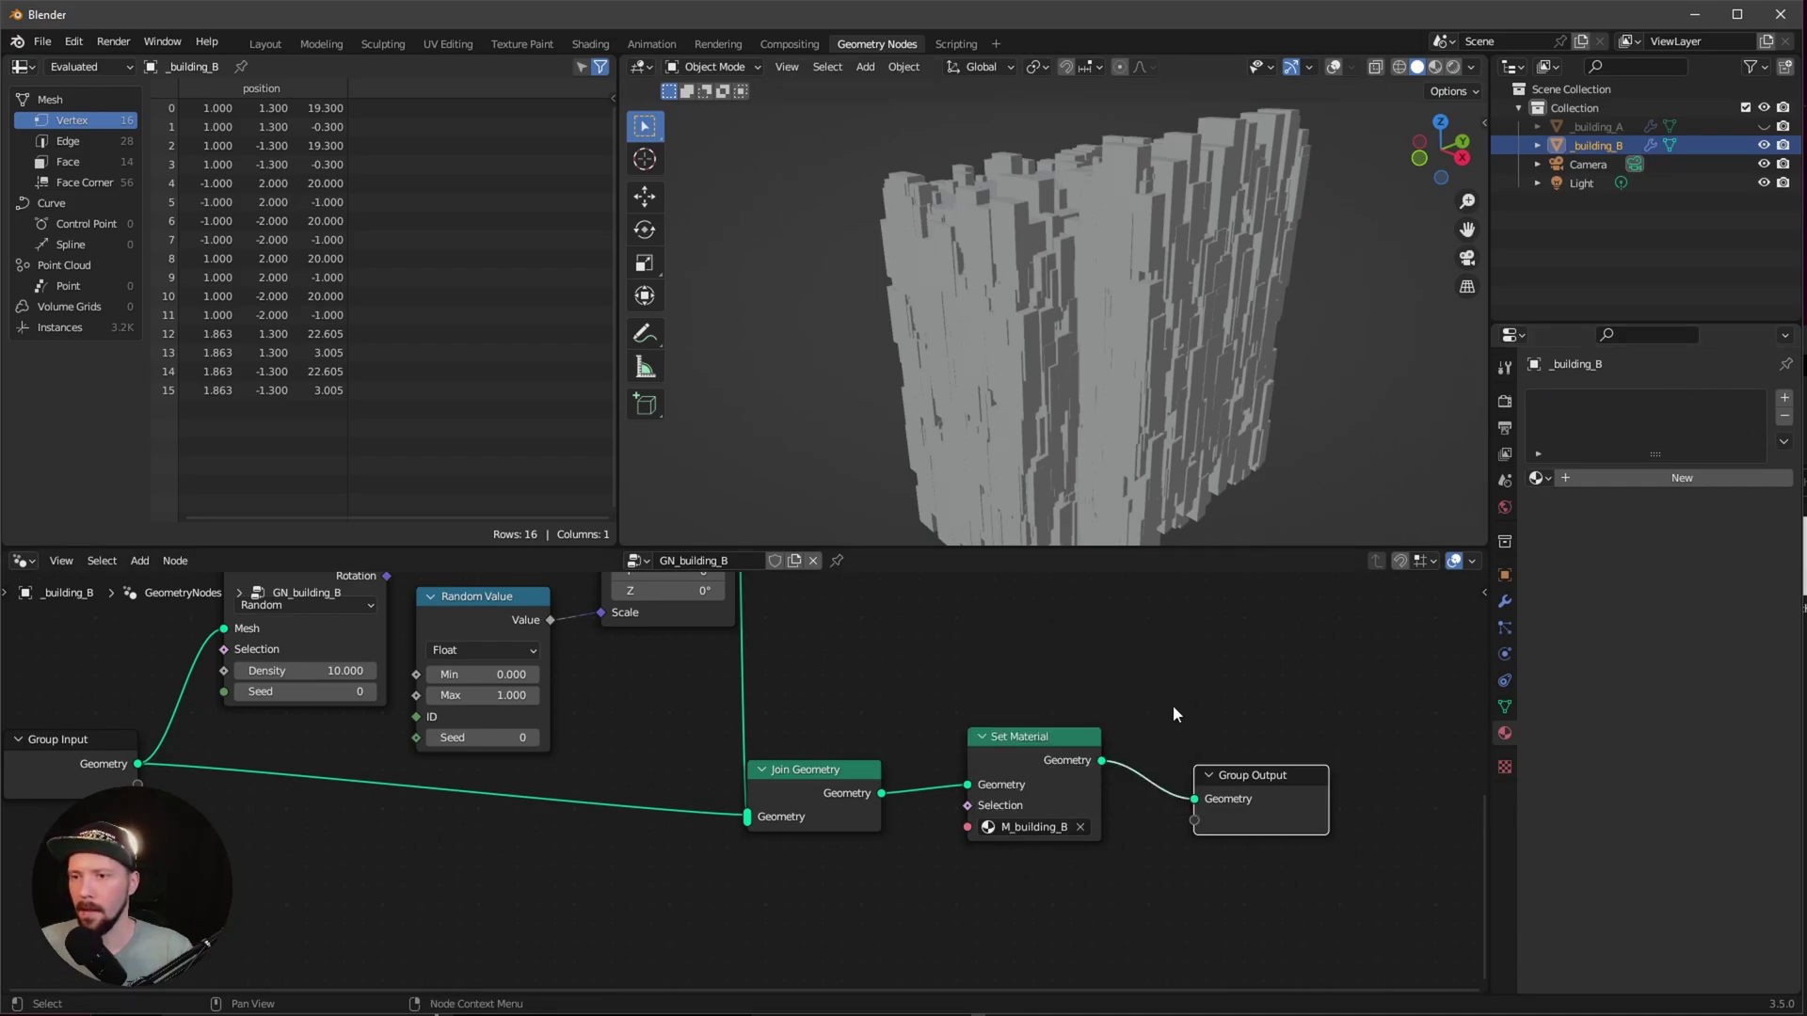
left_click(1764, 145)
left_click(1764, 145, "ctrl")
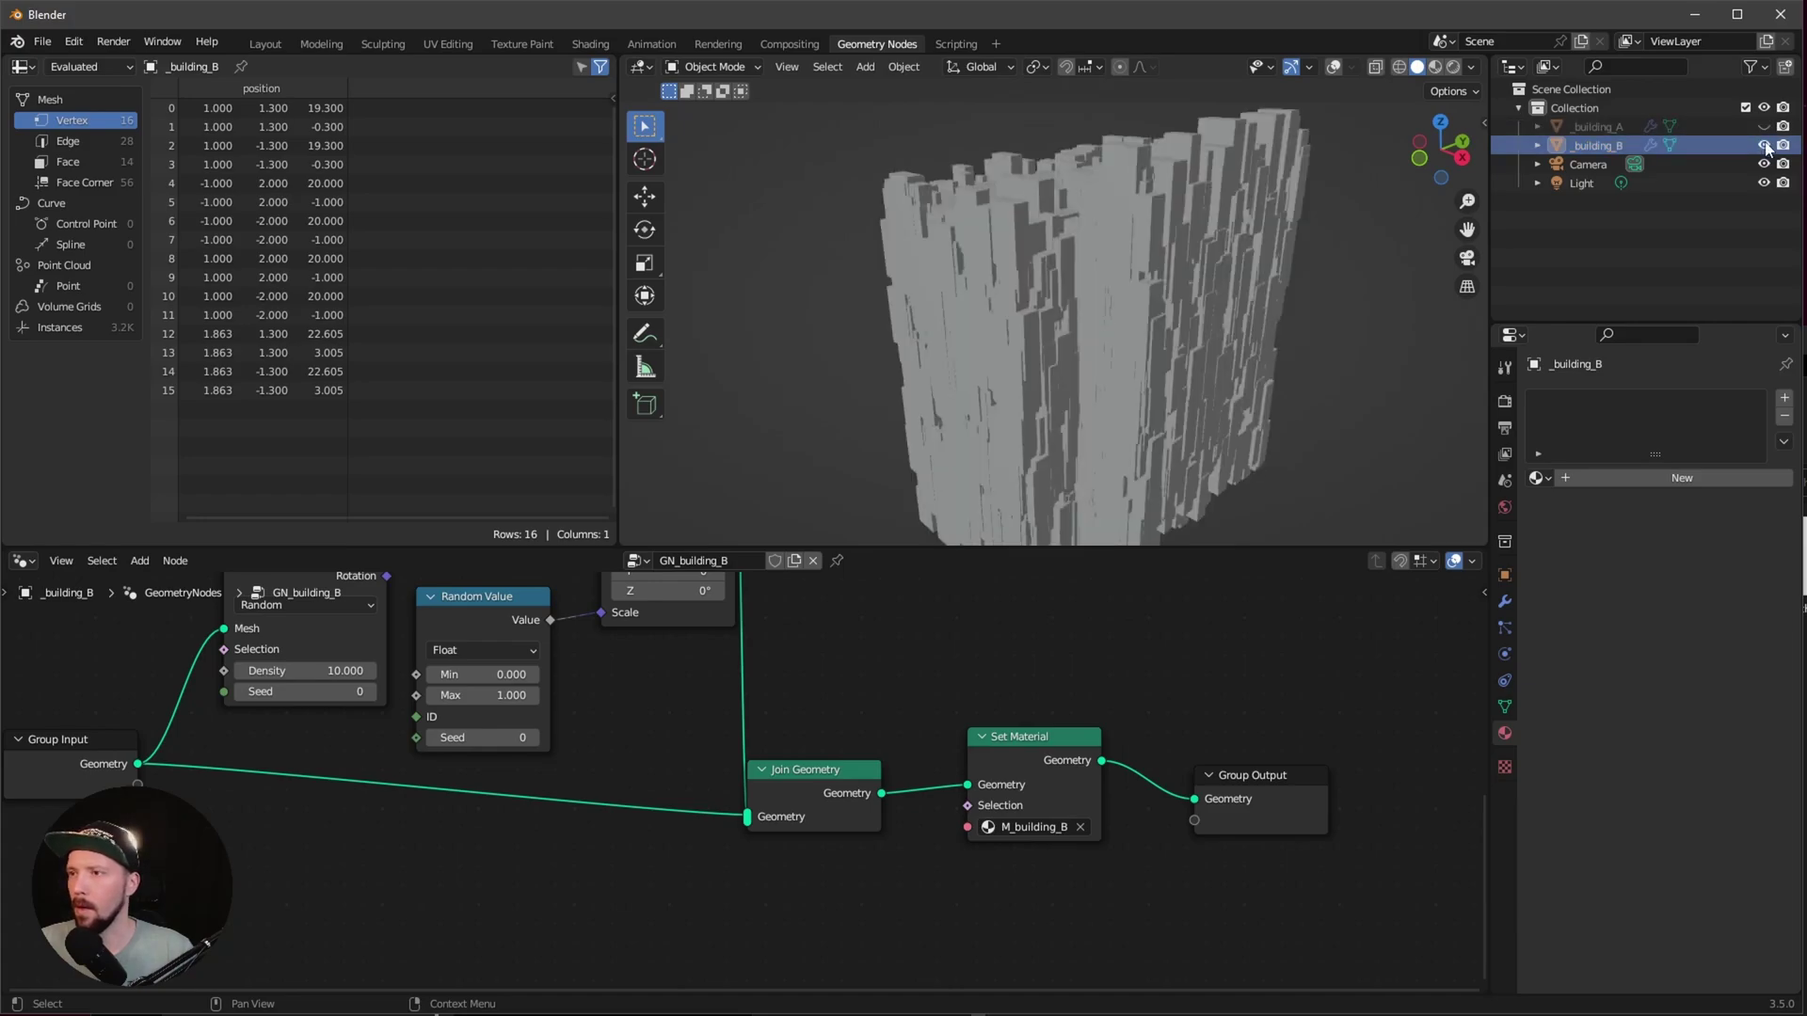
mouse_move(1336, 339)
middle_mouse_down()
mouse_move(1225, 348)
mouse_move(1251, 348)
middle_mouse_up()
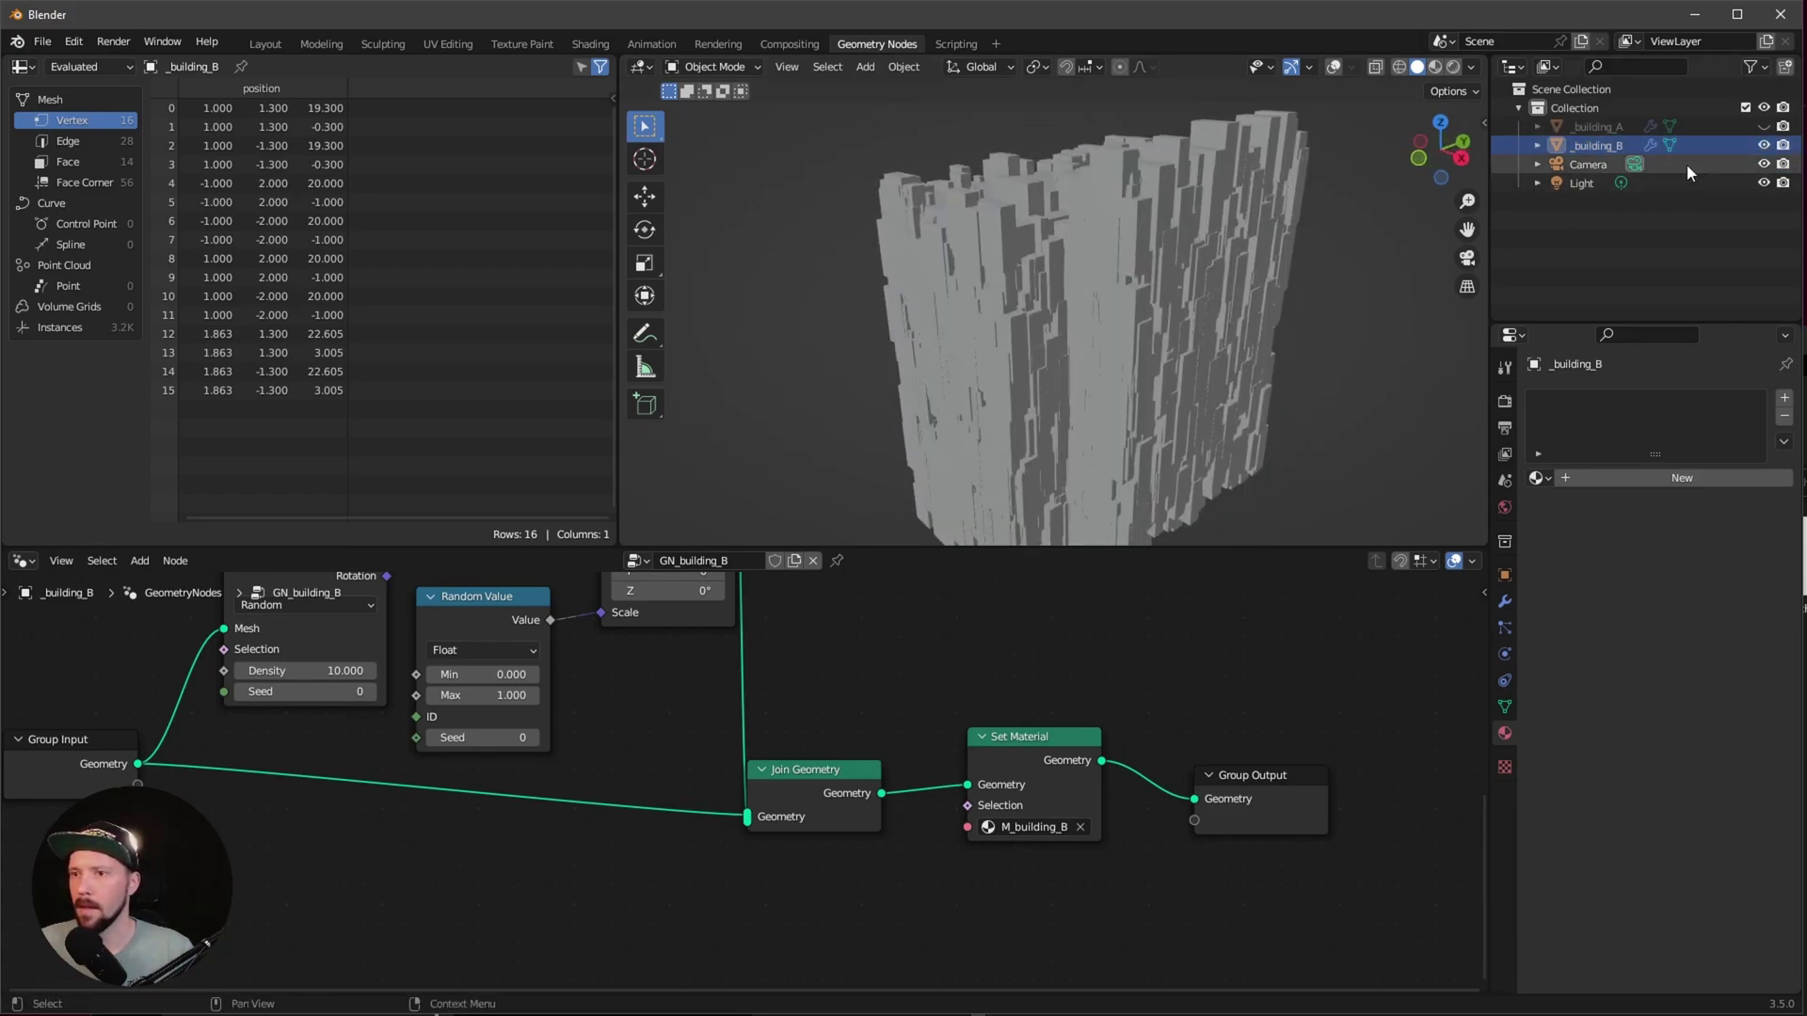
left_click(1765, 146)
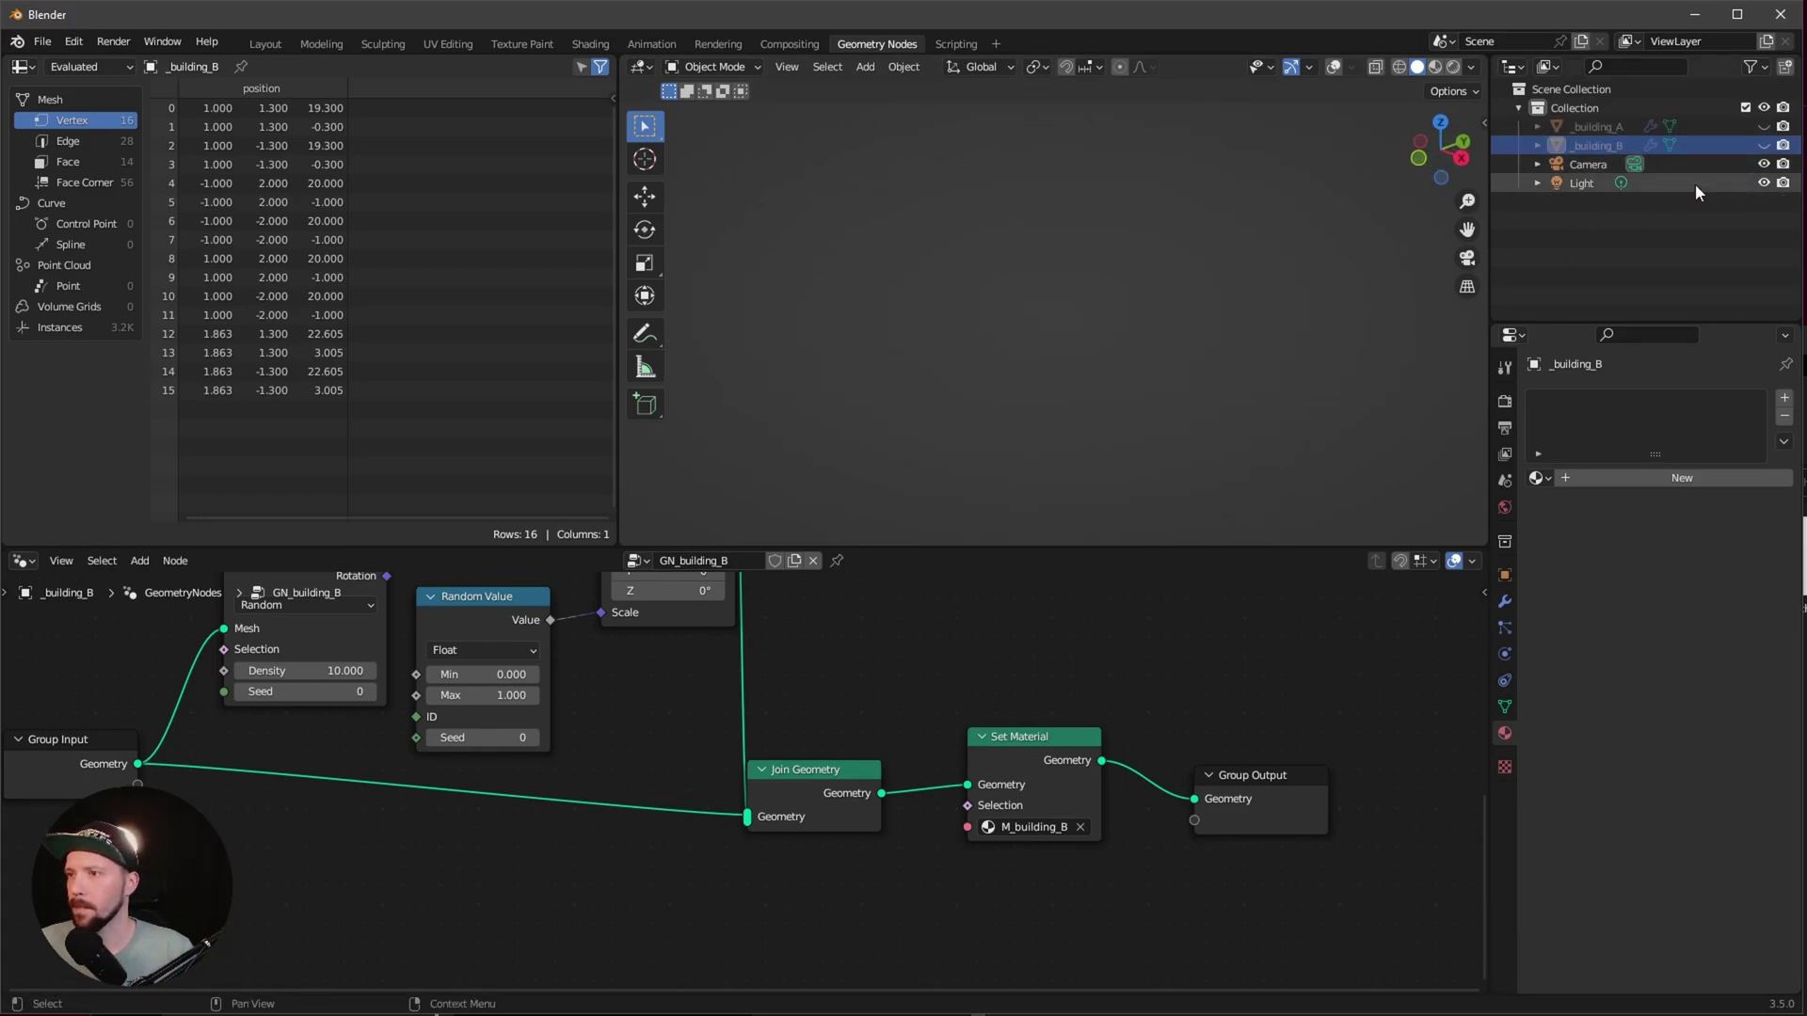
Step: In the Shading workspace, select _building_A and assign it M_building_A
left_click(590, 43)
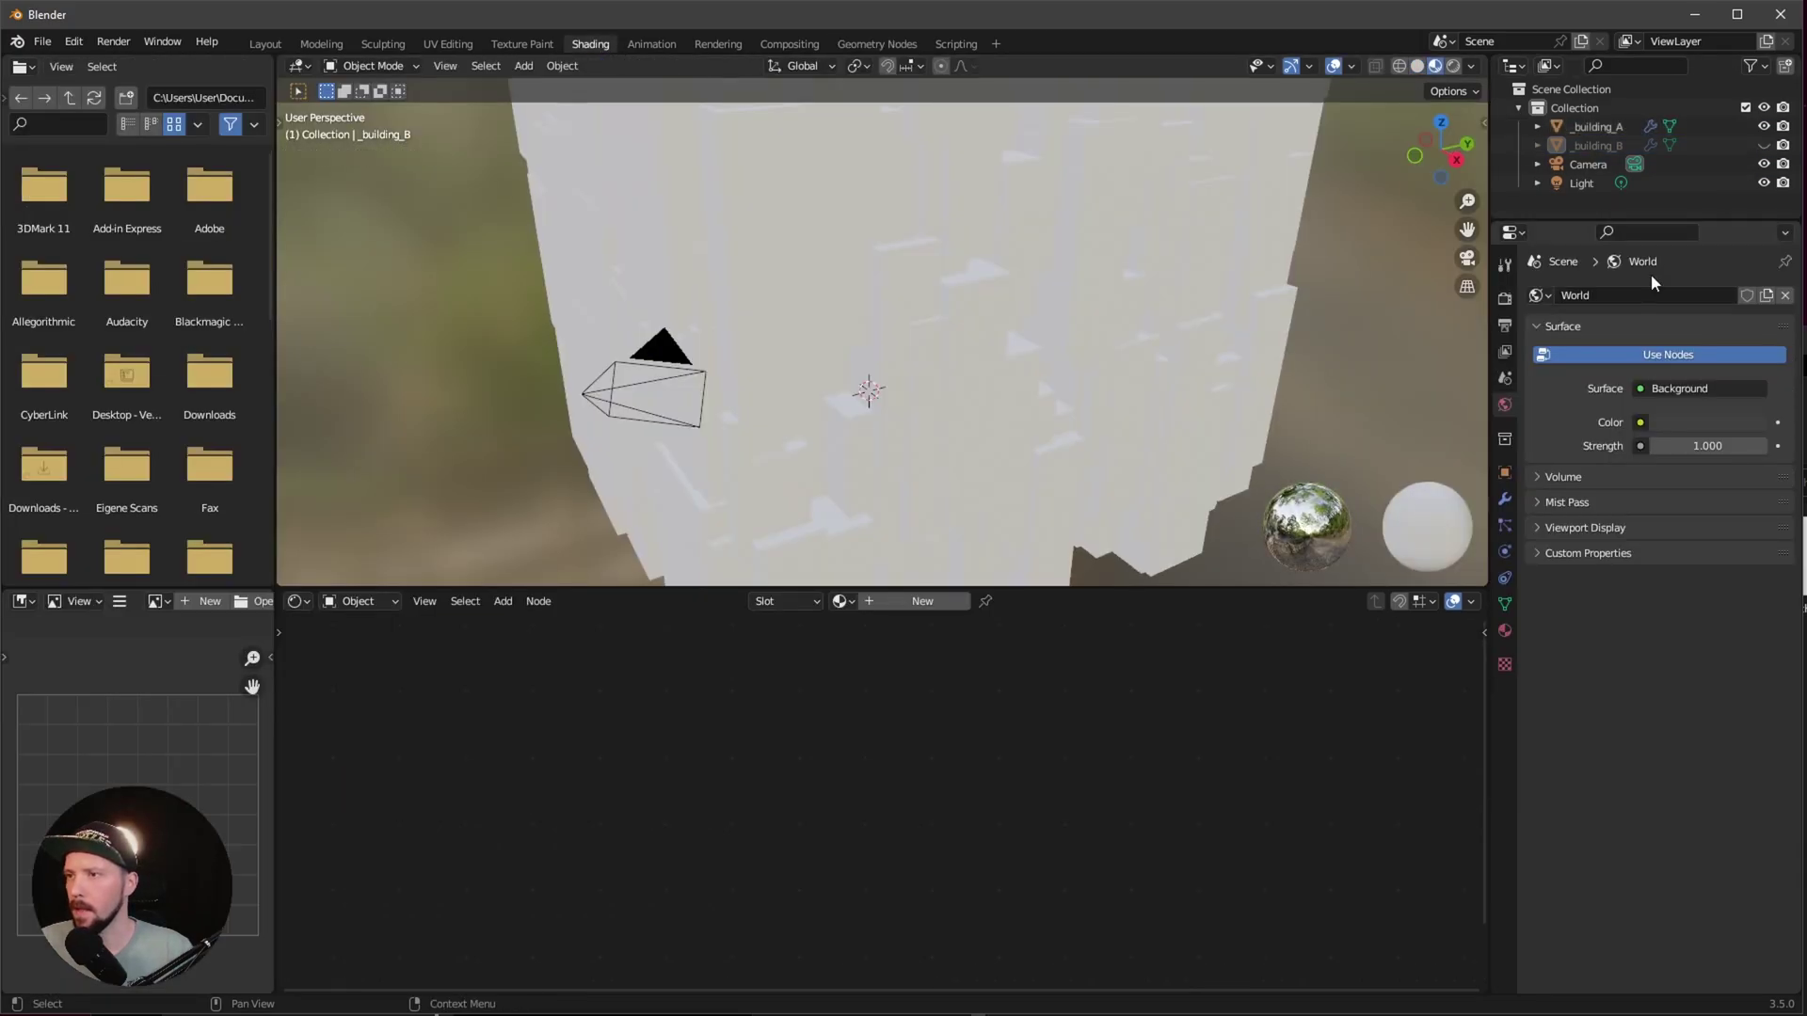
middle_click_drag(1006, 444, 1012, 354)
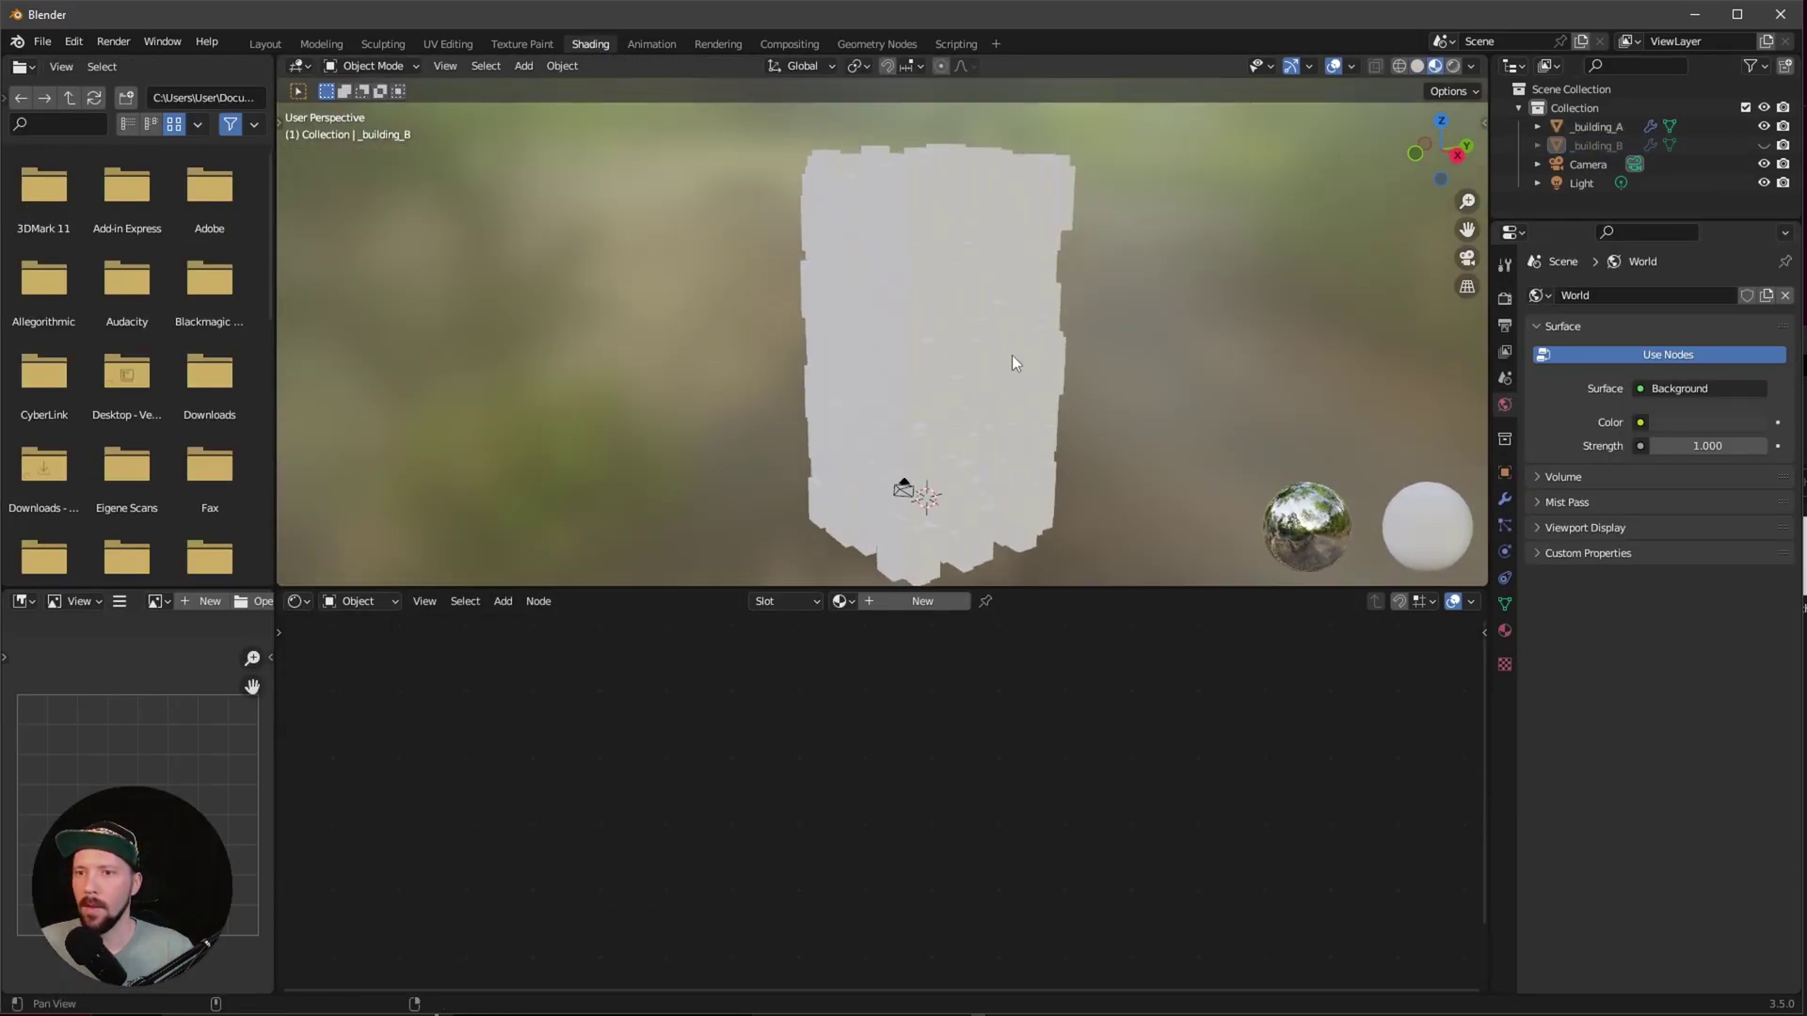
key("z")
left_click(941, 443)
left_click(840, 600)
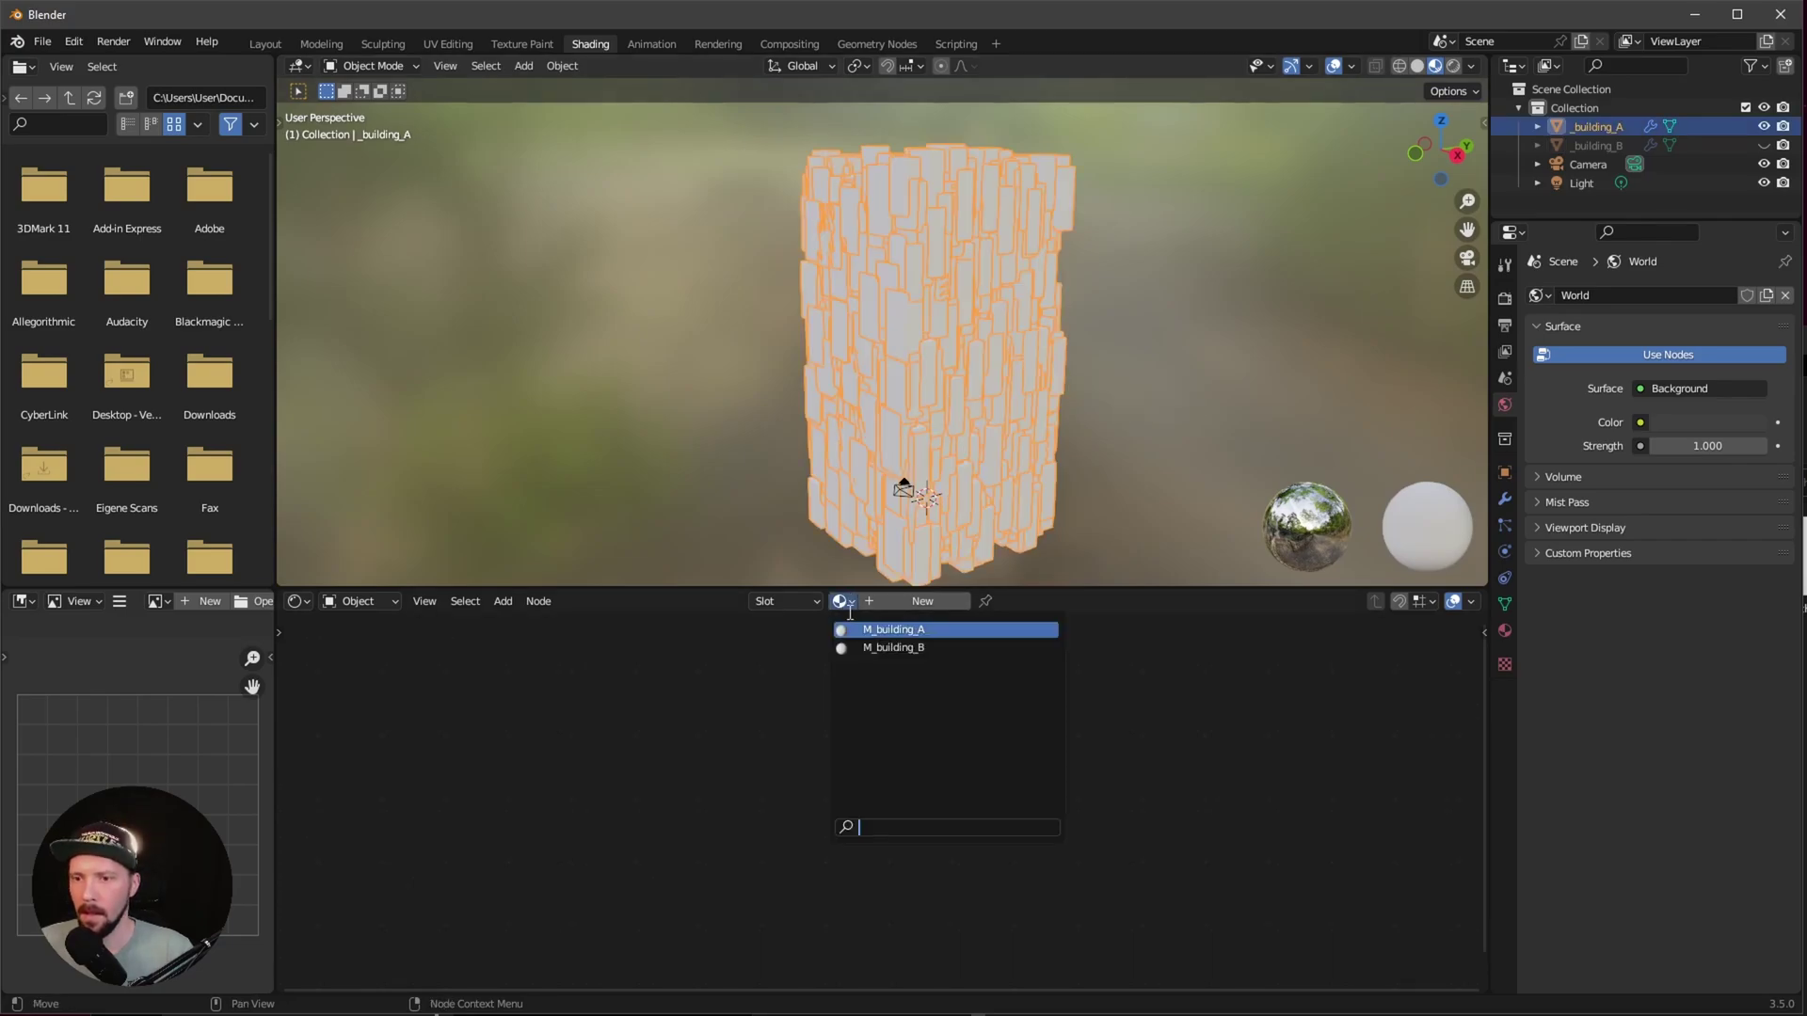
left_click(910, 632)
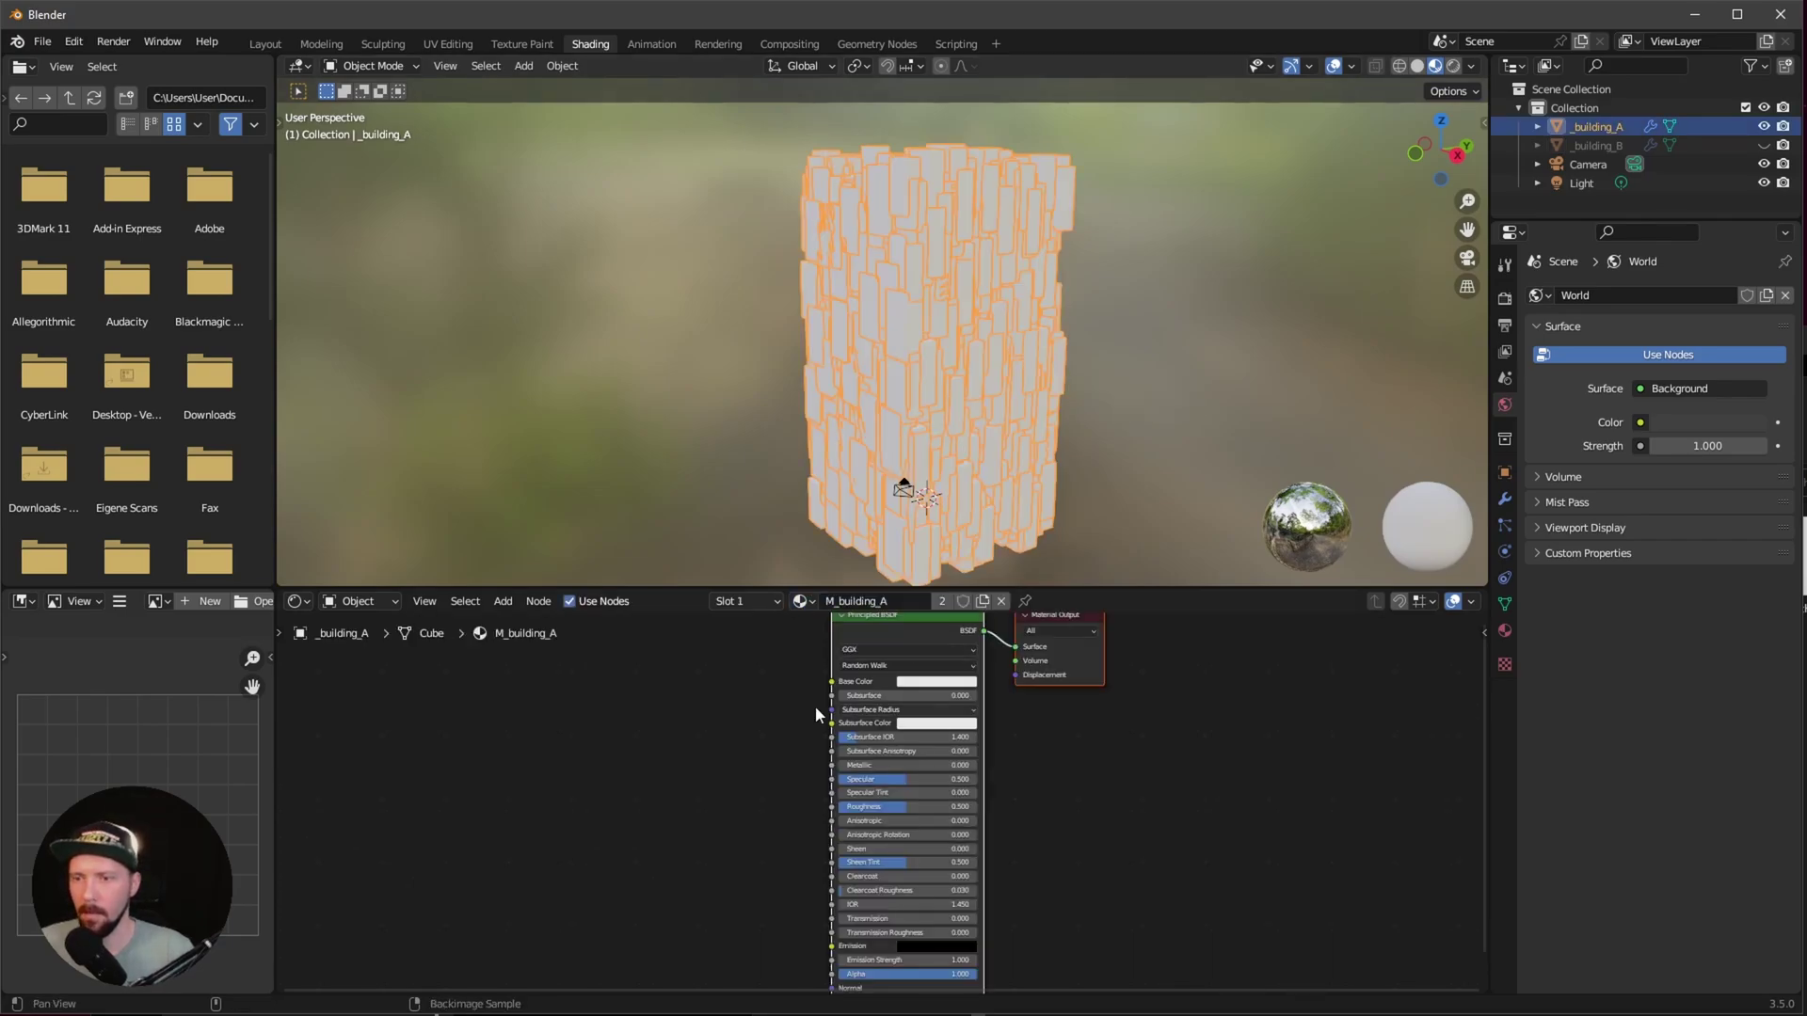
Step: Drag building_A_01.jpg from File Explorer into the shader editor as an Image Texture node
key("alt+Tab")
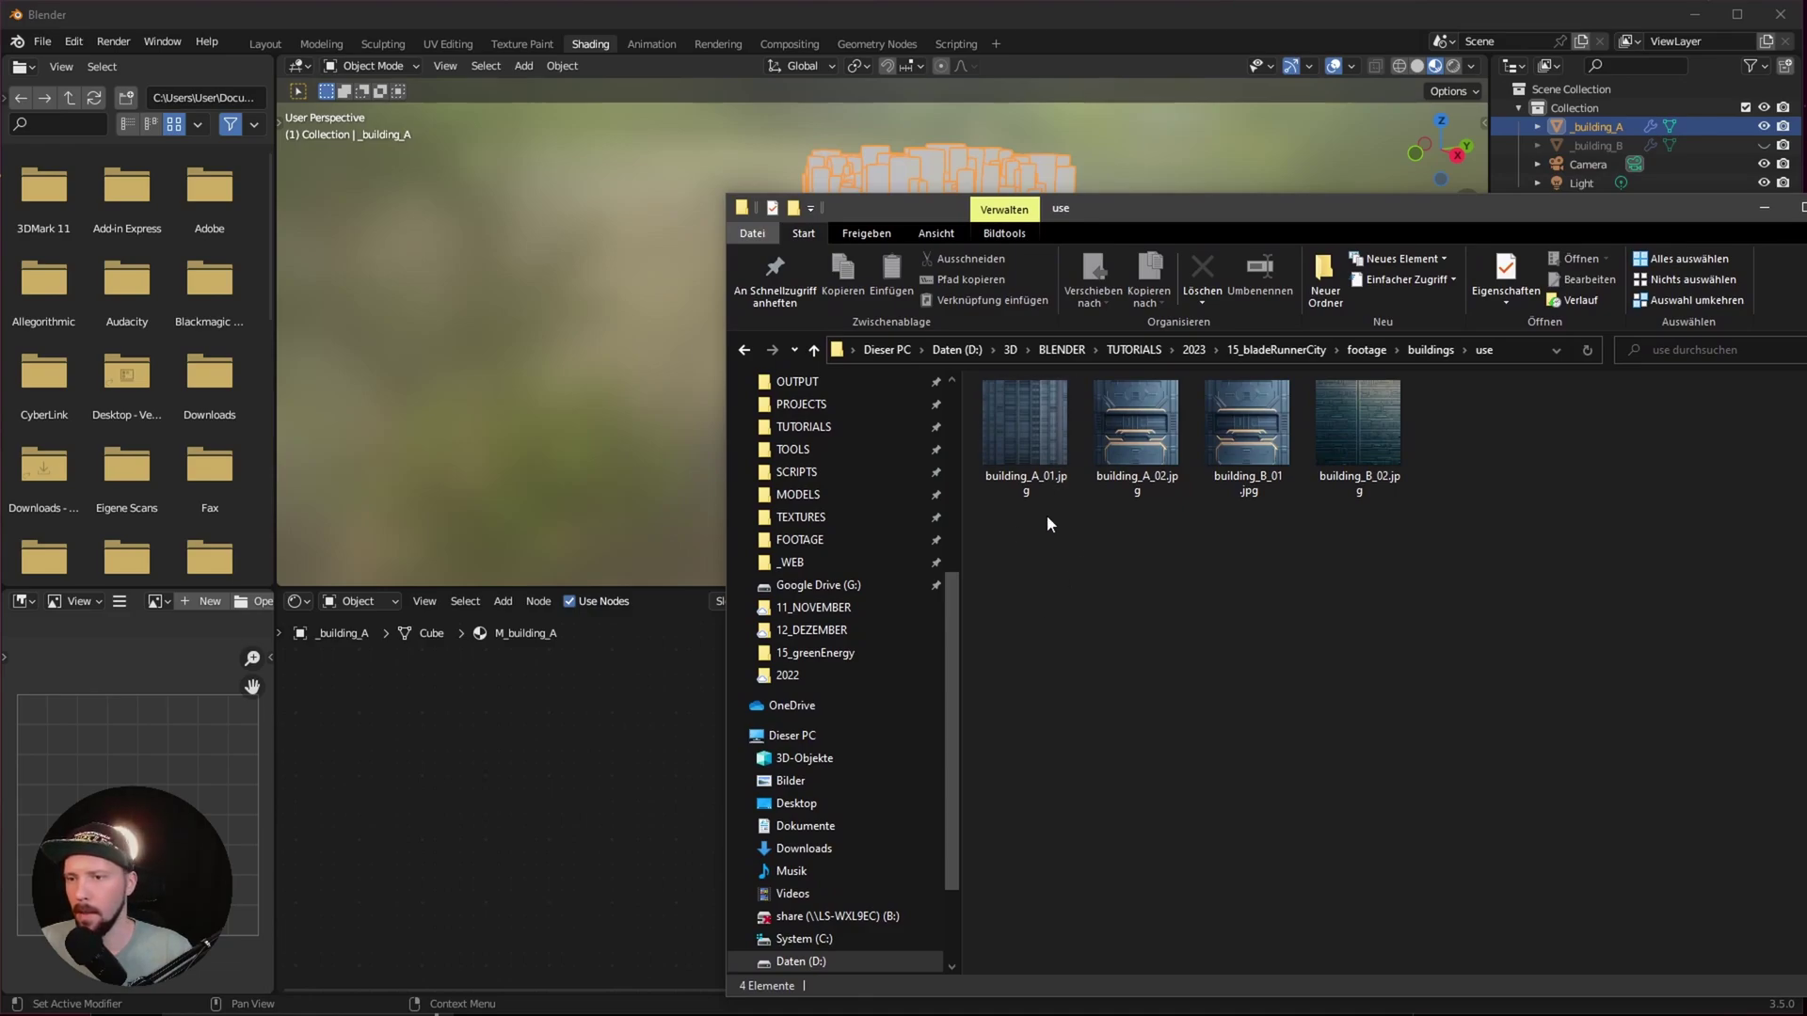
left_click_drag(1050, 501, 590, 815)
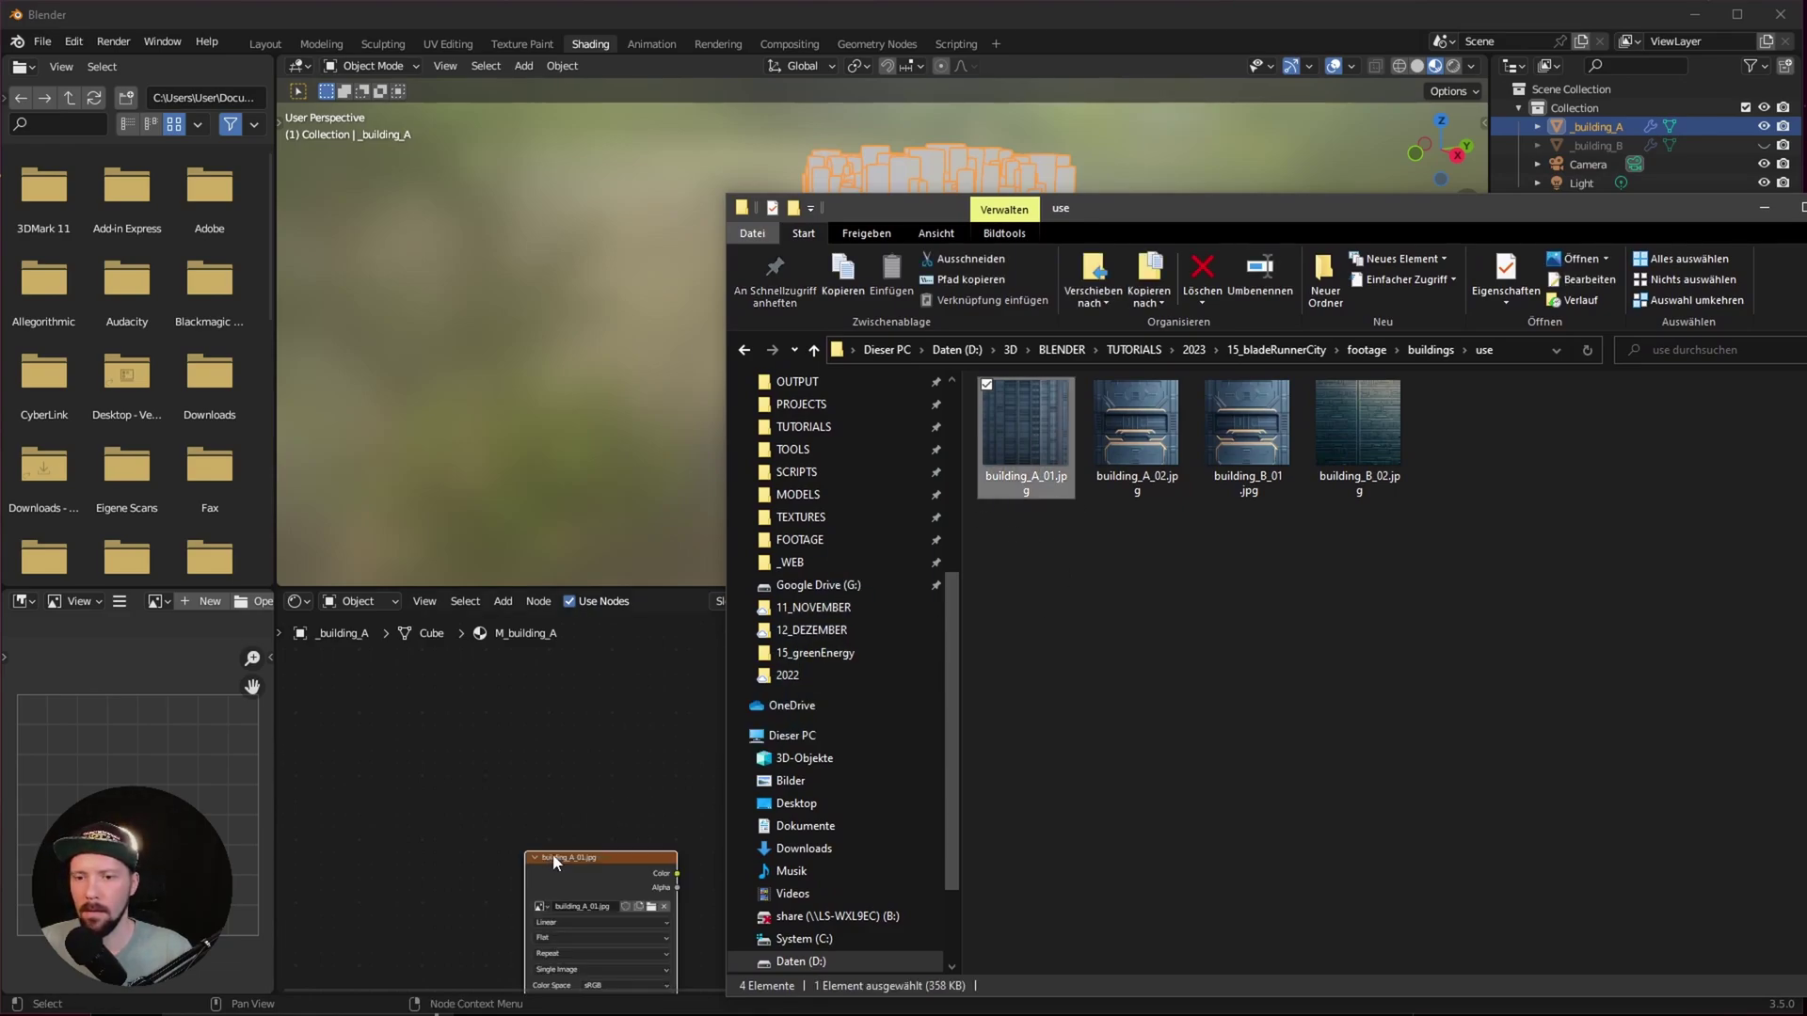
left_click(655, 764)
middle_click_drag(670, 808, 702, 751)
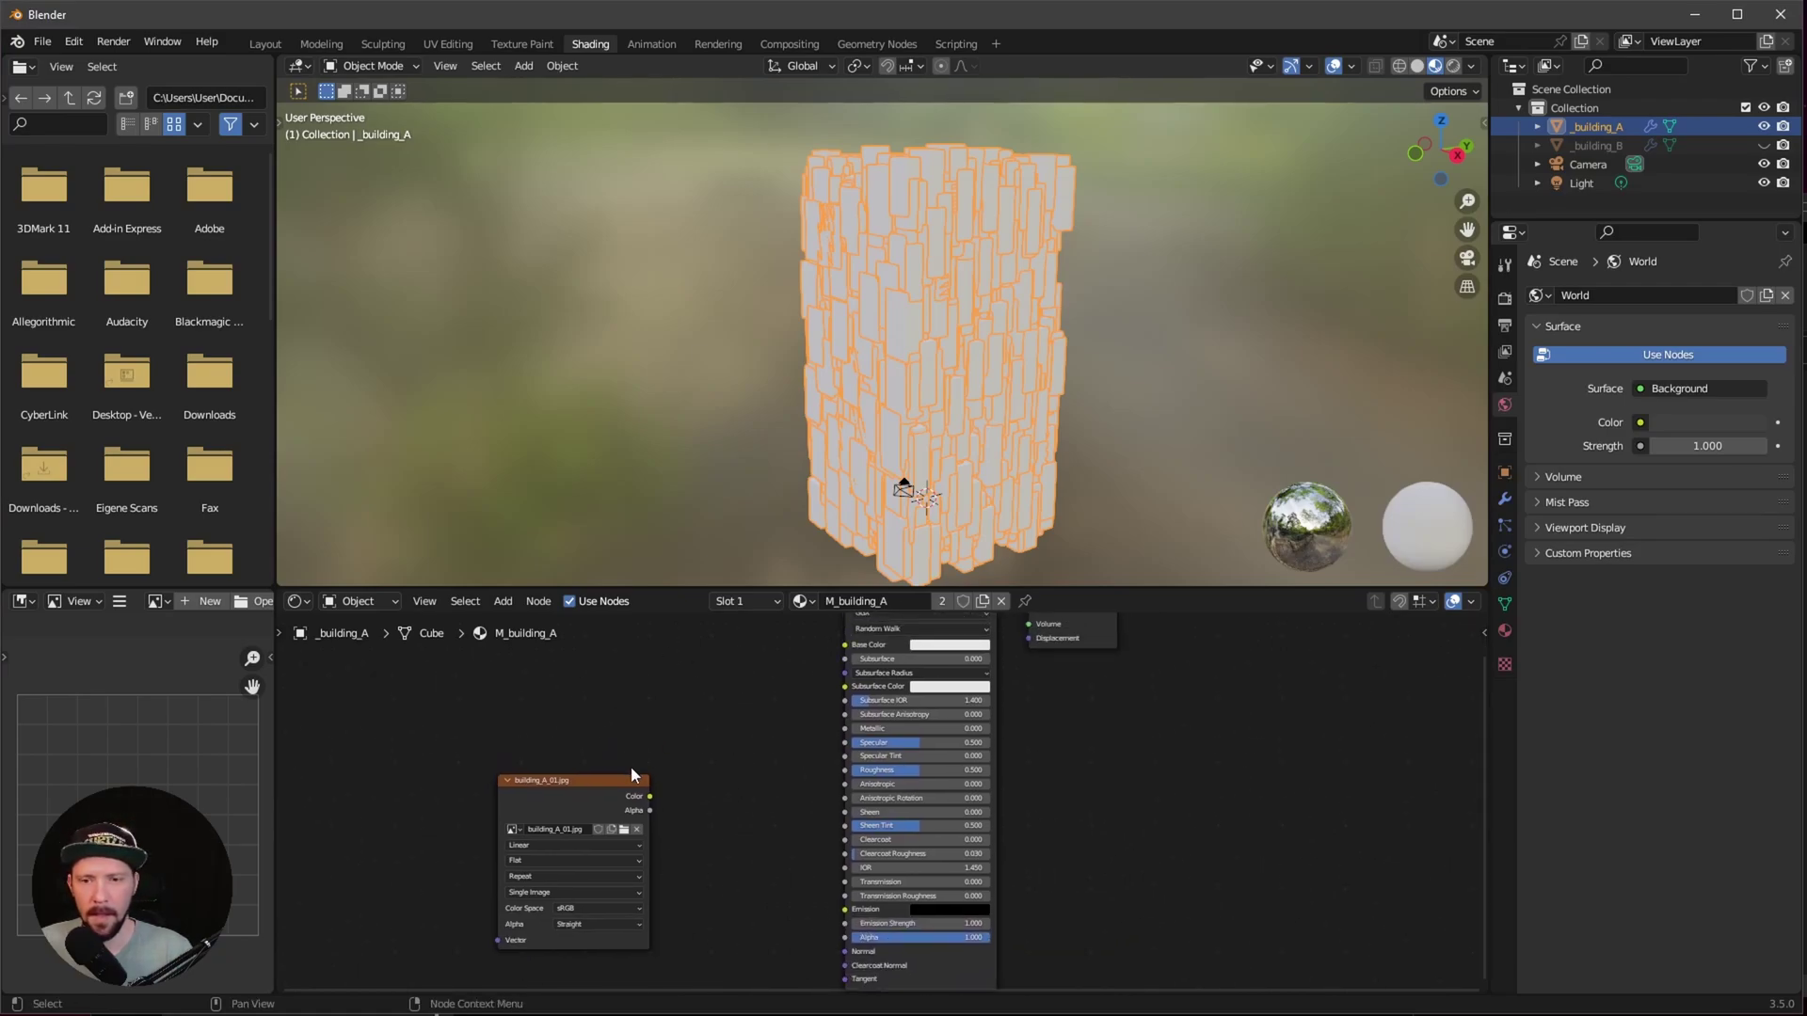
Step: Link the building_A_01.jpg Color output to Principled BSDF Base Color and inspect the dark tower
left_click_drag(649, 796, 844, 645)
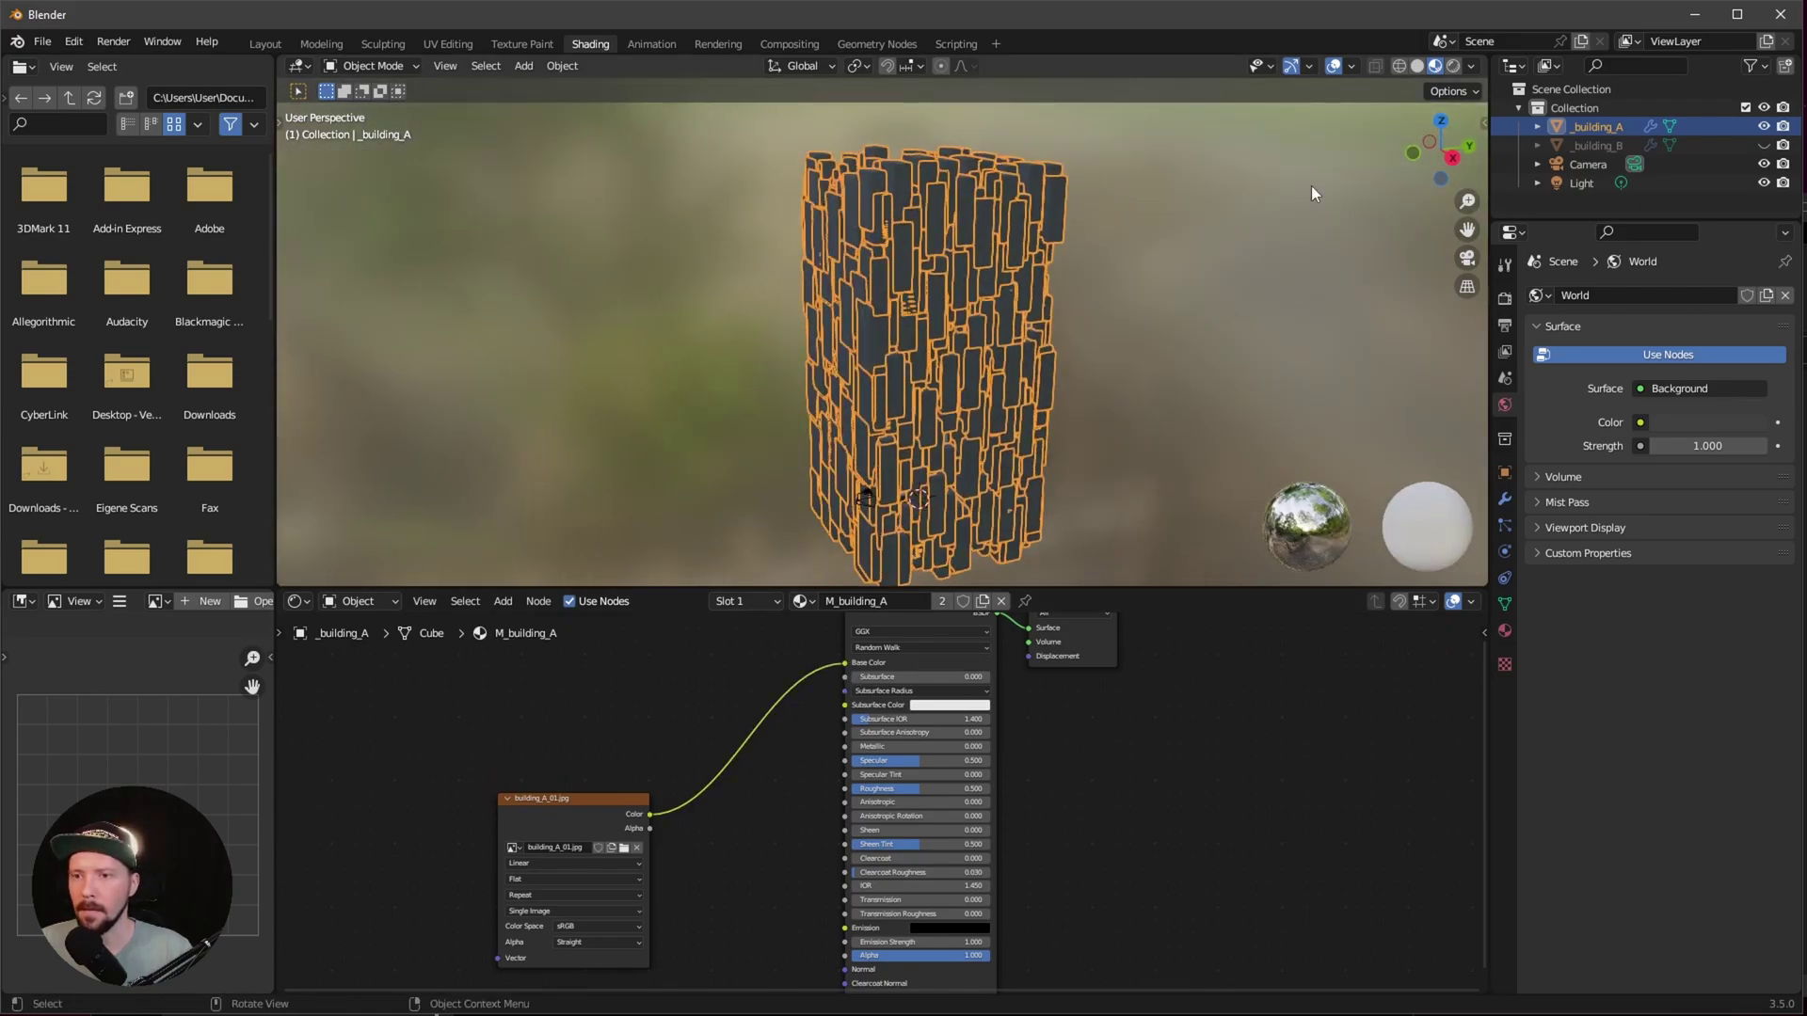
left_click(1334, 66)
scroll(1069, 392, "up", 3)
middle_click_drag(1070, 393, 1081, 436)
middle_click_drag(577, 747, 678, 690)
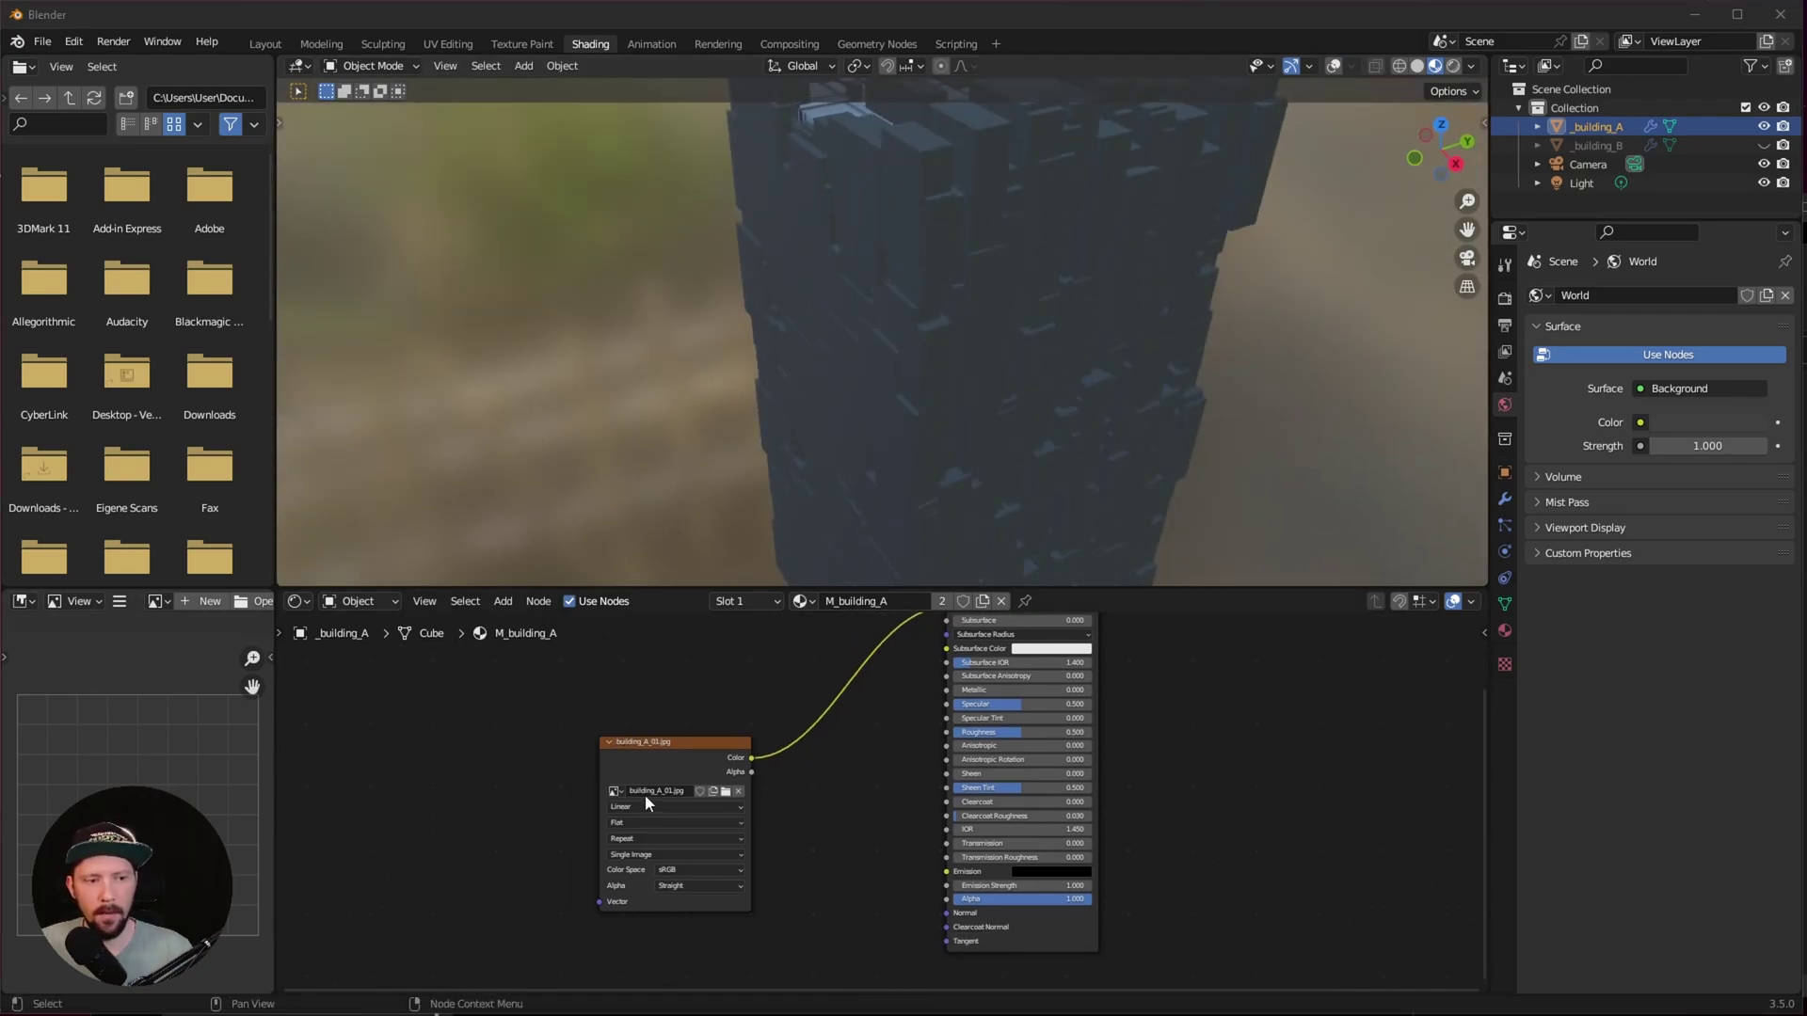
left_click(655, 759)
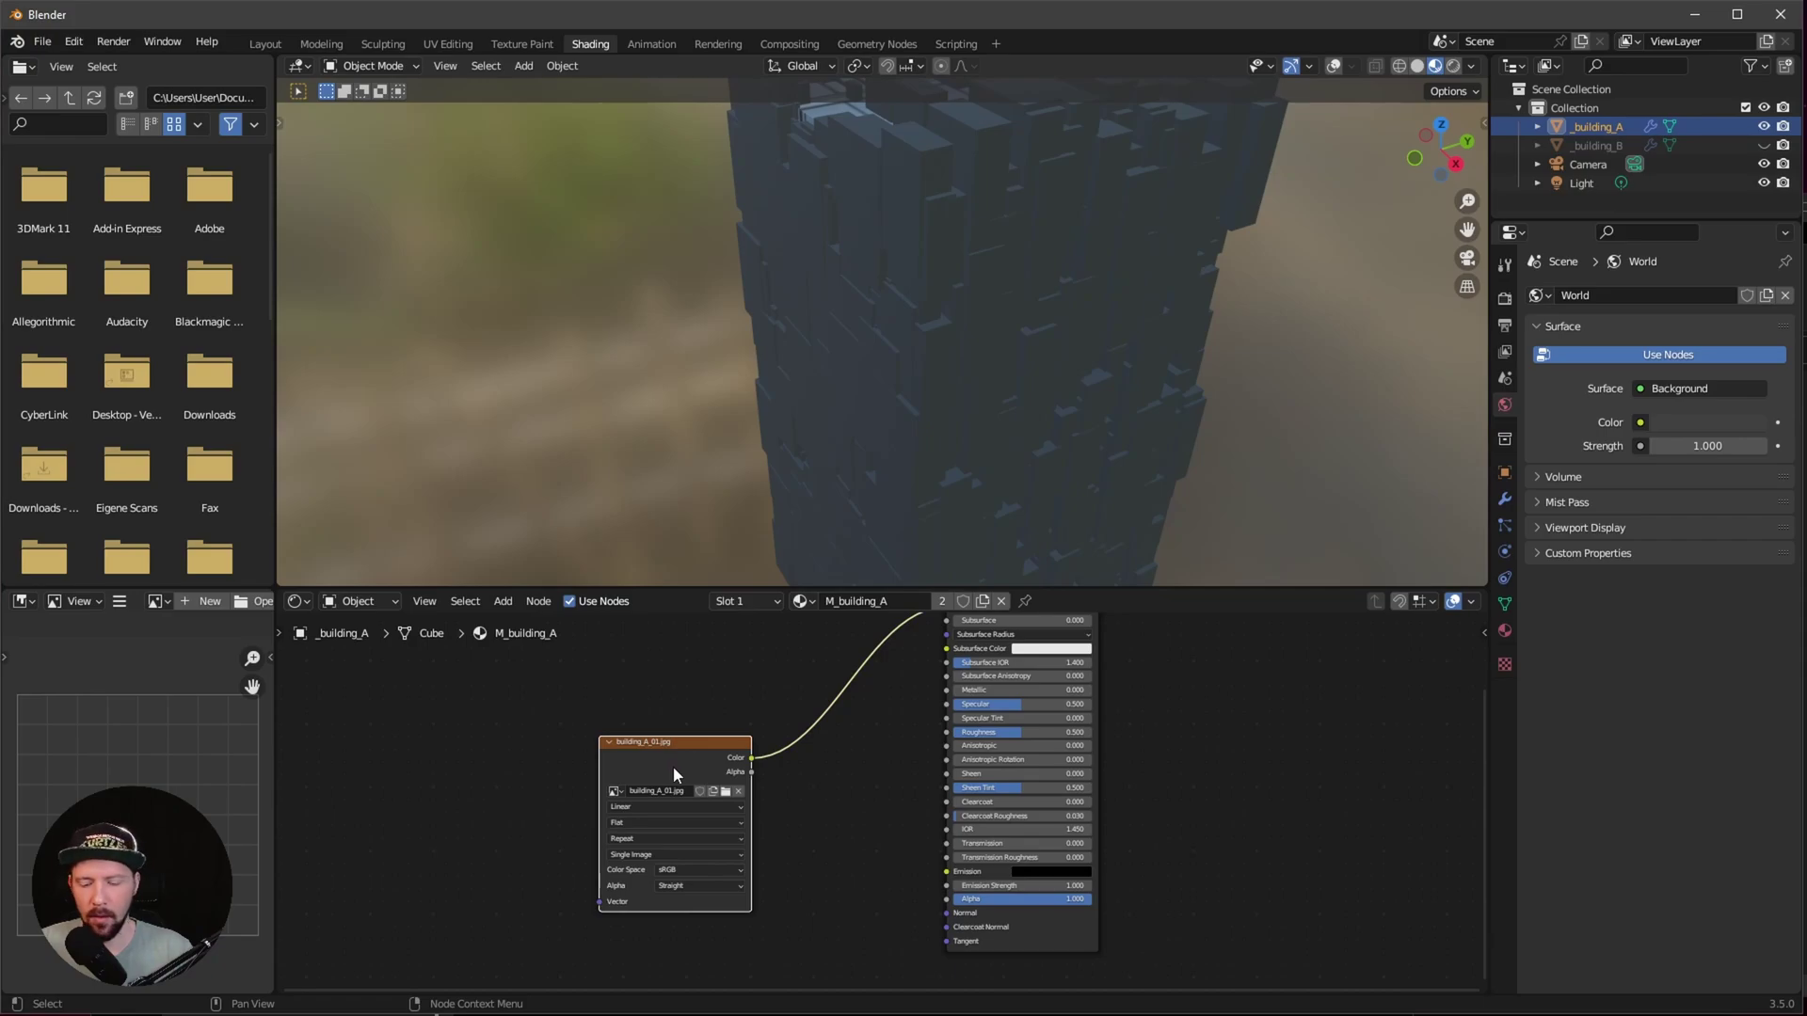
middle_click_drag(1205, 736, 1271, 774)
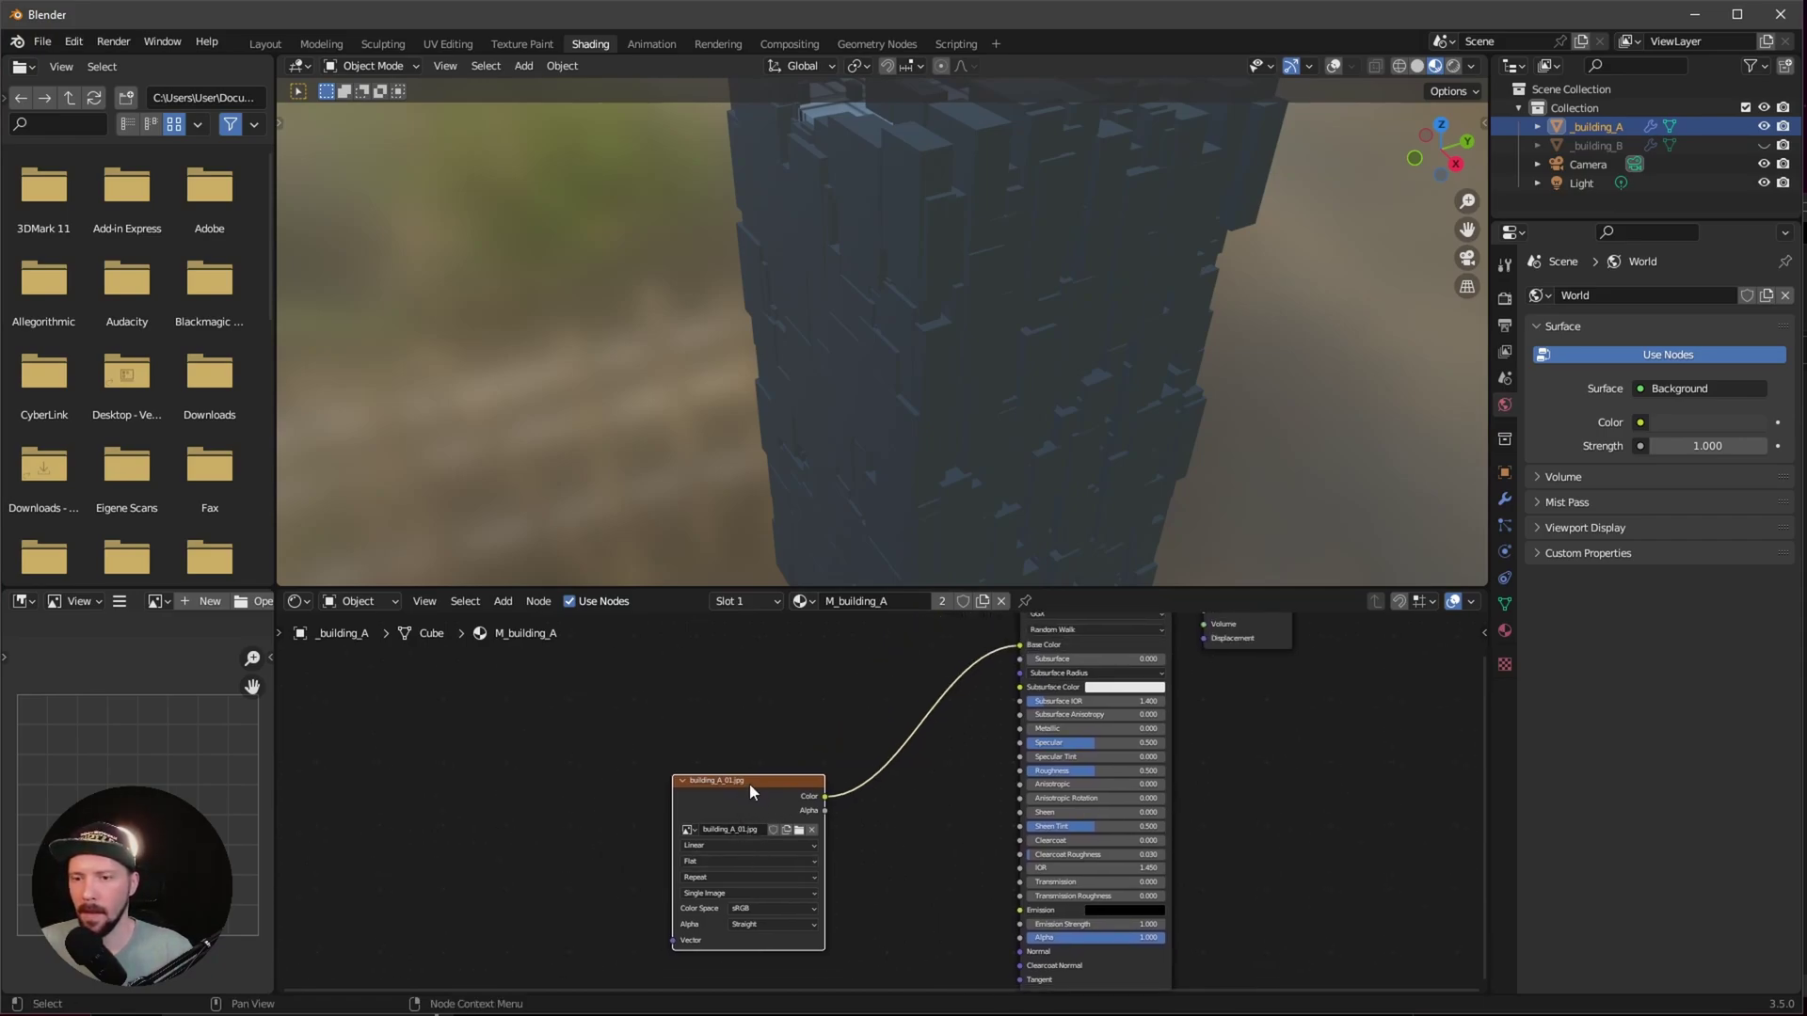
left_click_drag(749, 783, 757, 779)
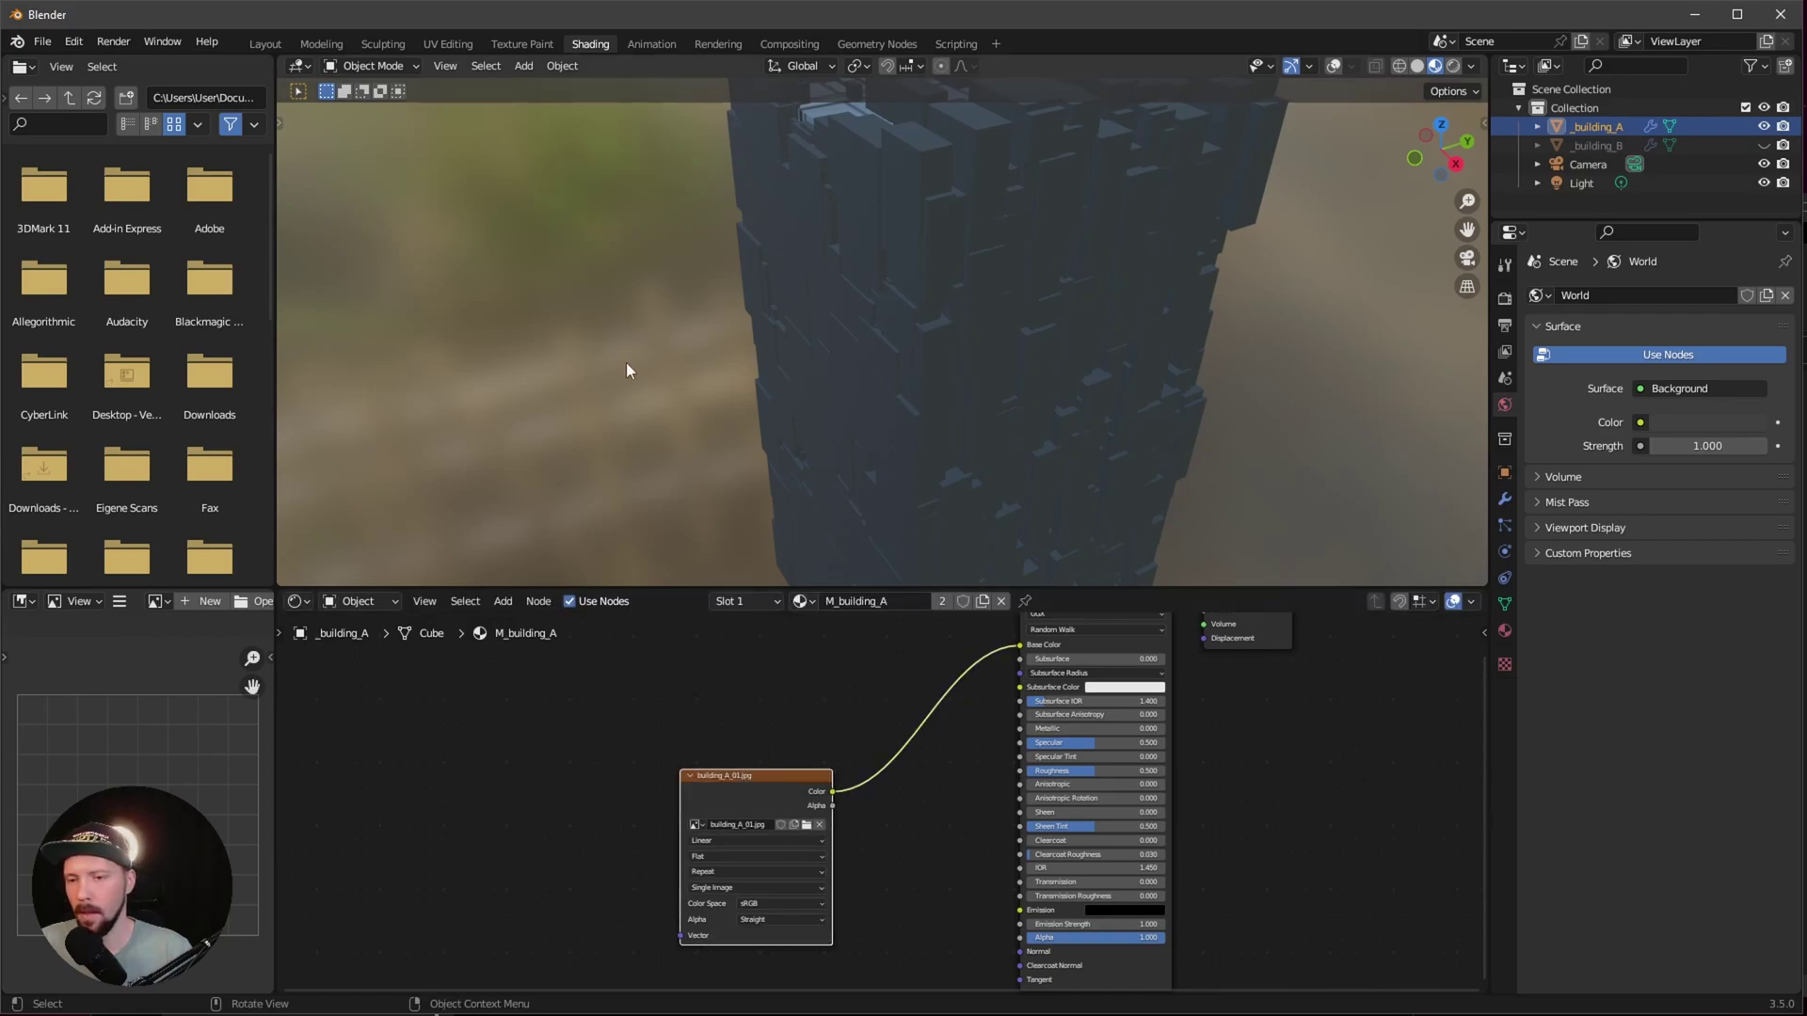
left_click(74, 41)
Step: Find 'wra' in Preferences Add-ons, enable Node: Node Wrangler, and close Preferences
left_click(105, 311)
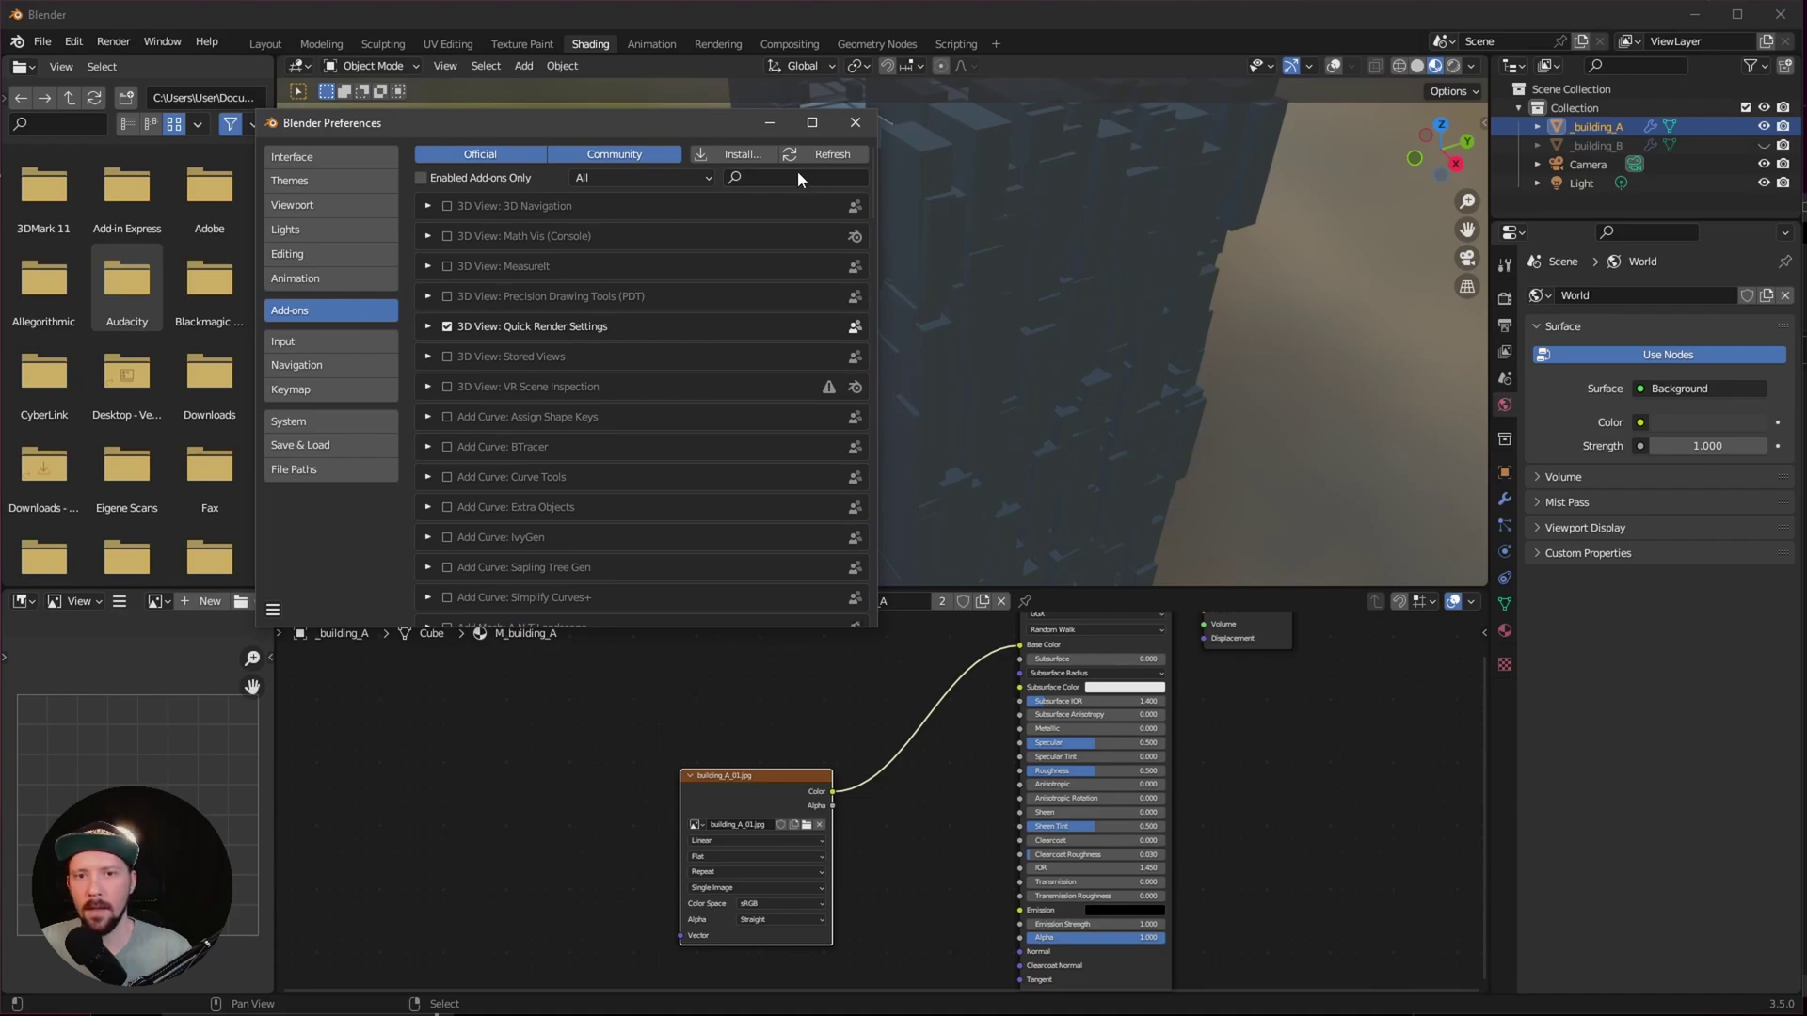
type("wrang")
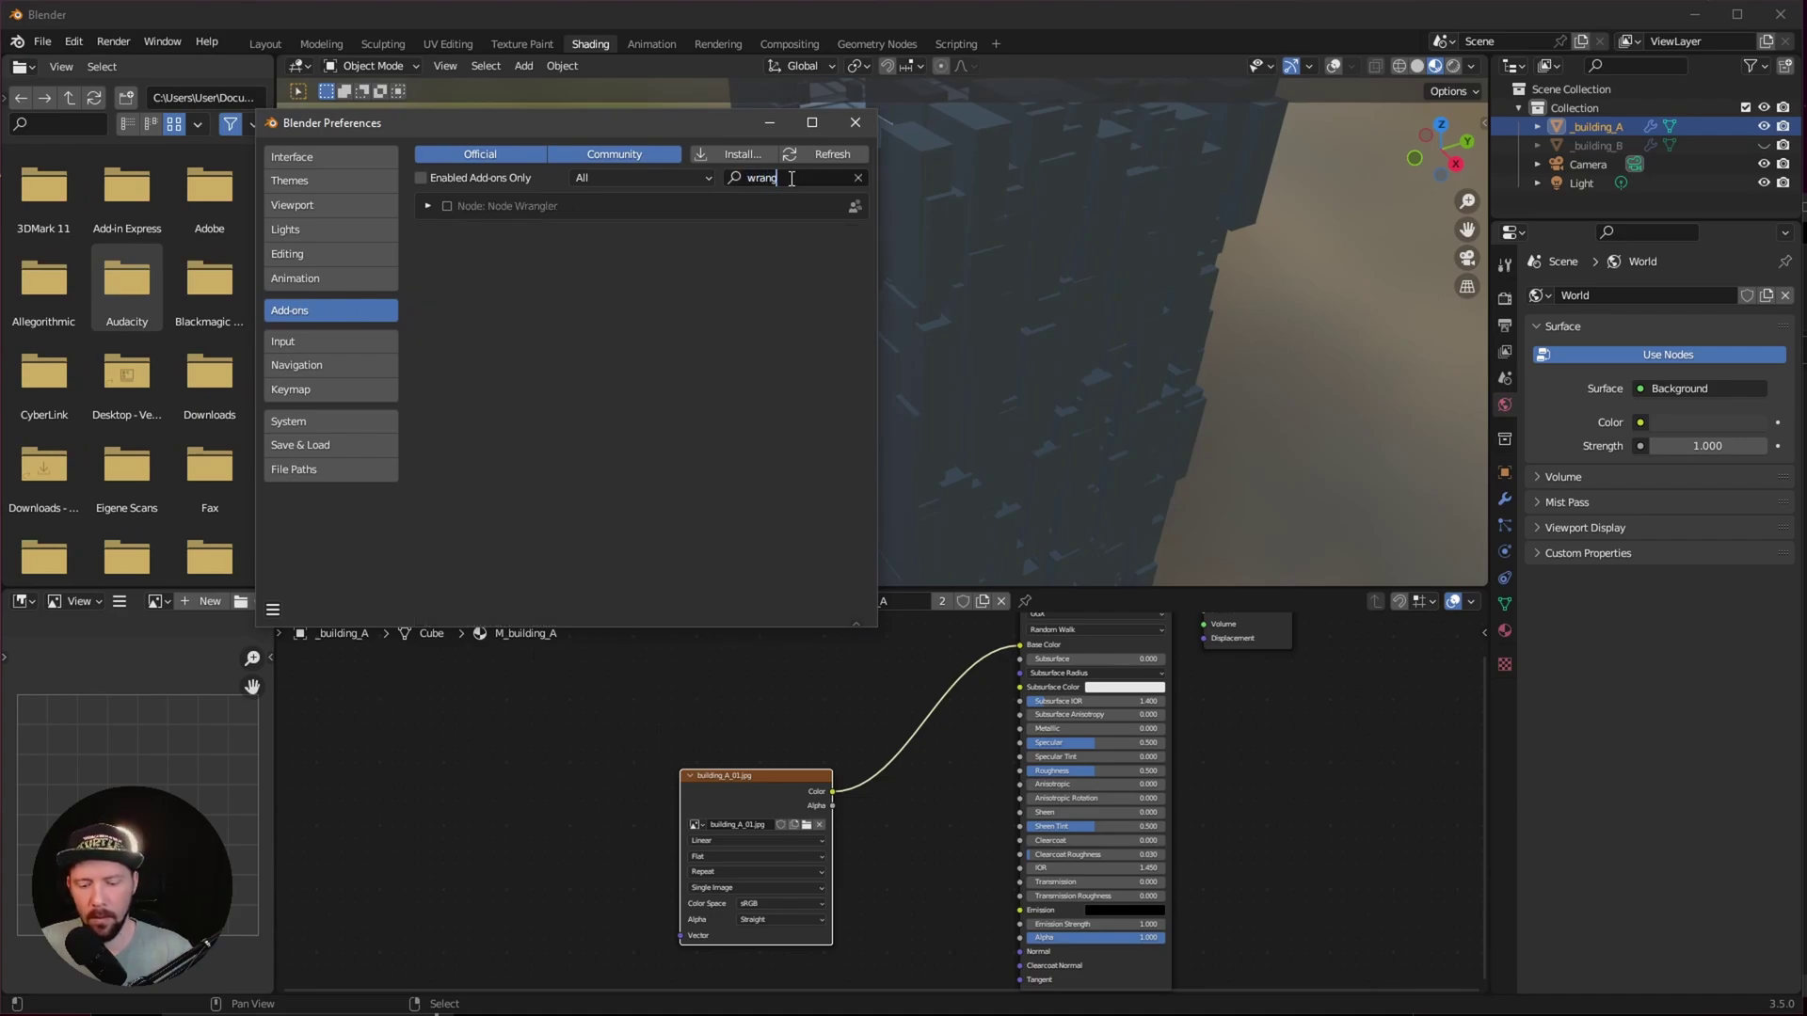
left_click(448, 206)
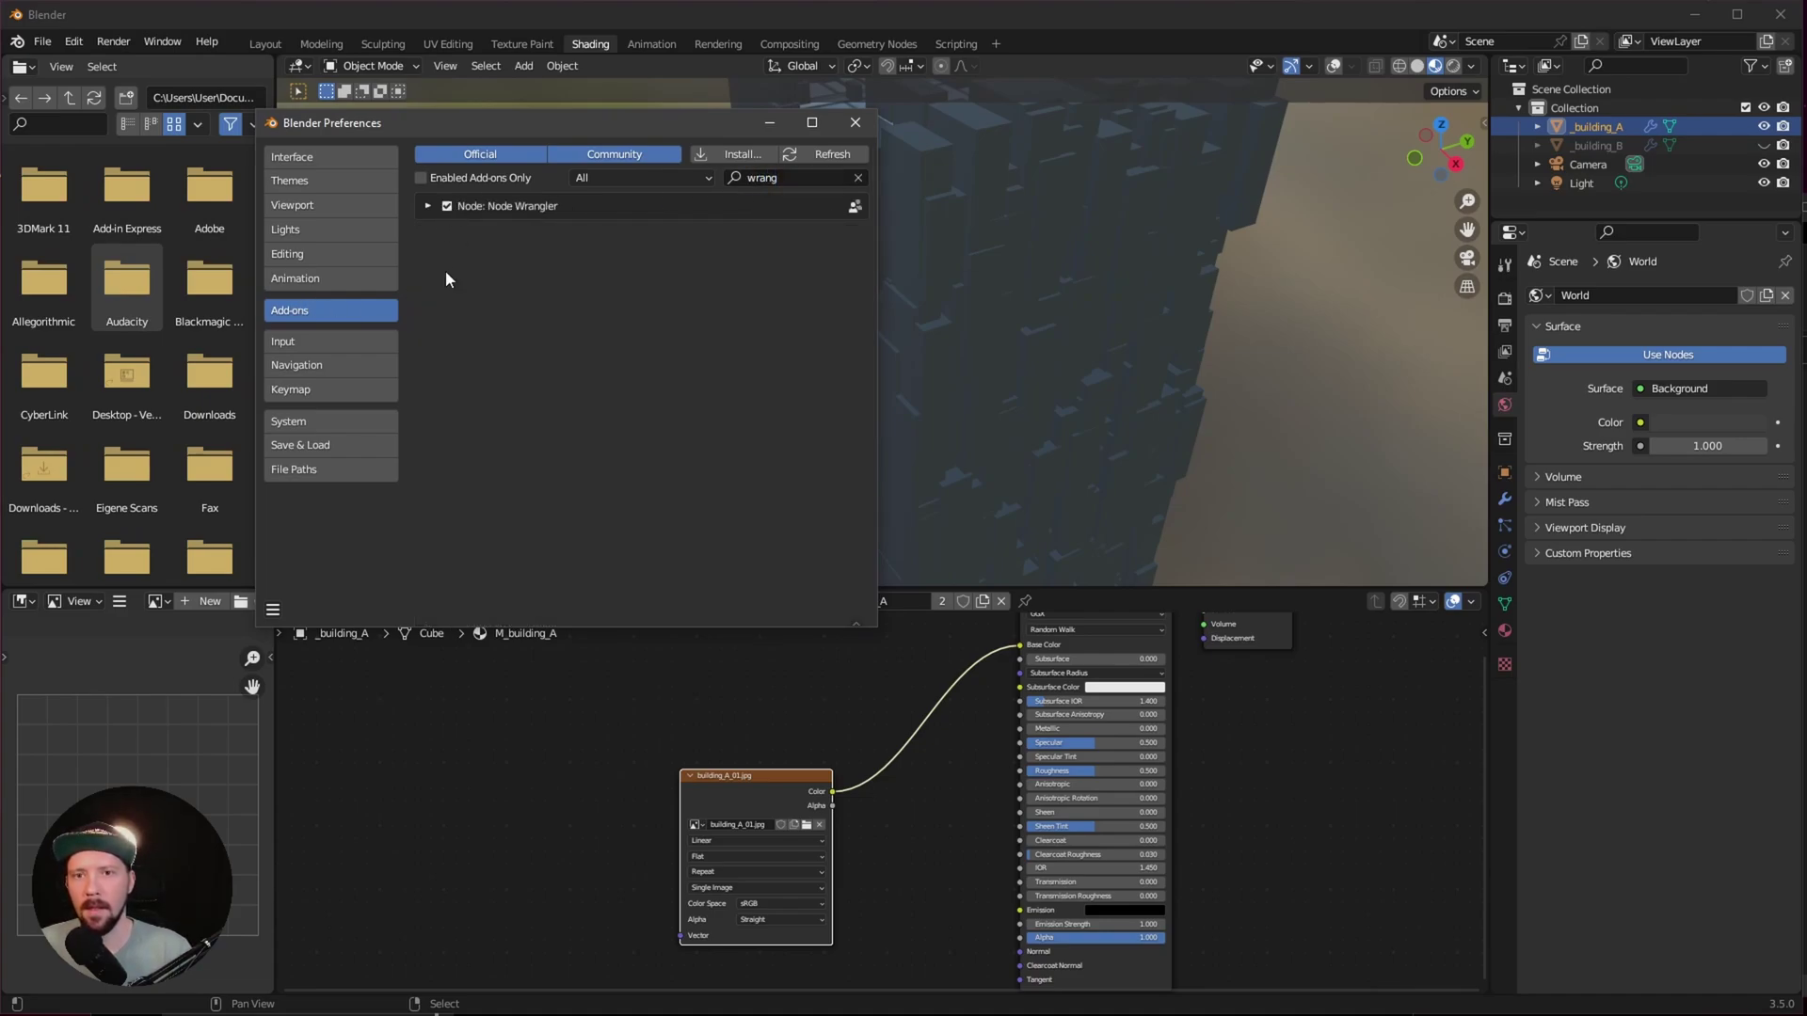
left_click(854, 122)
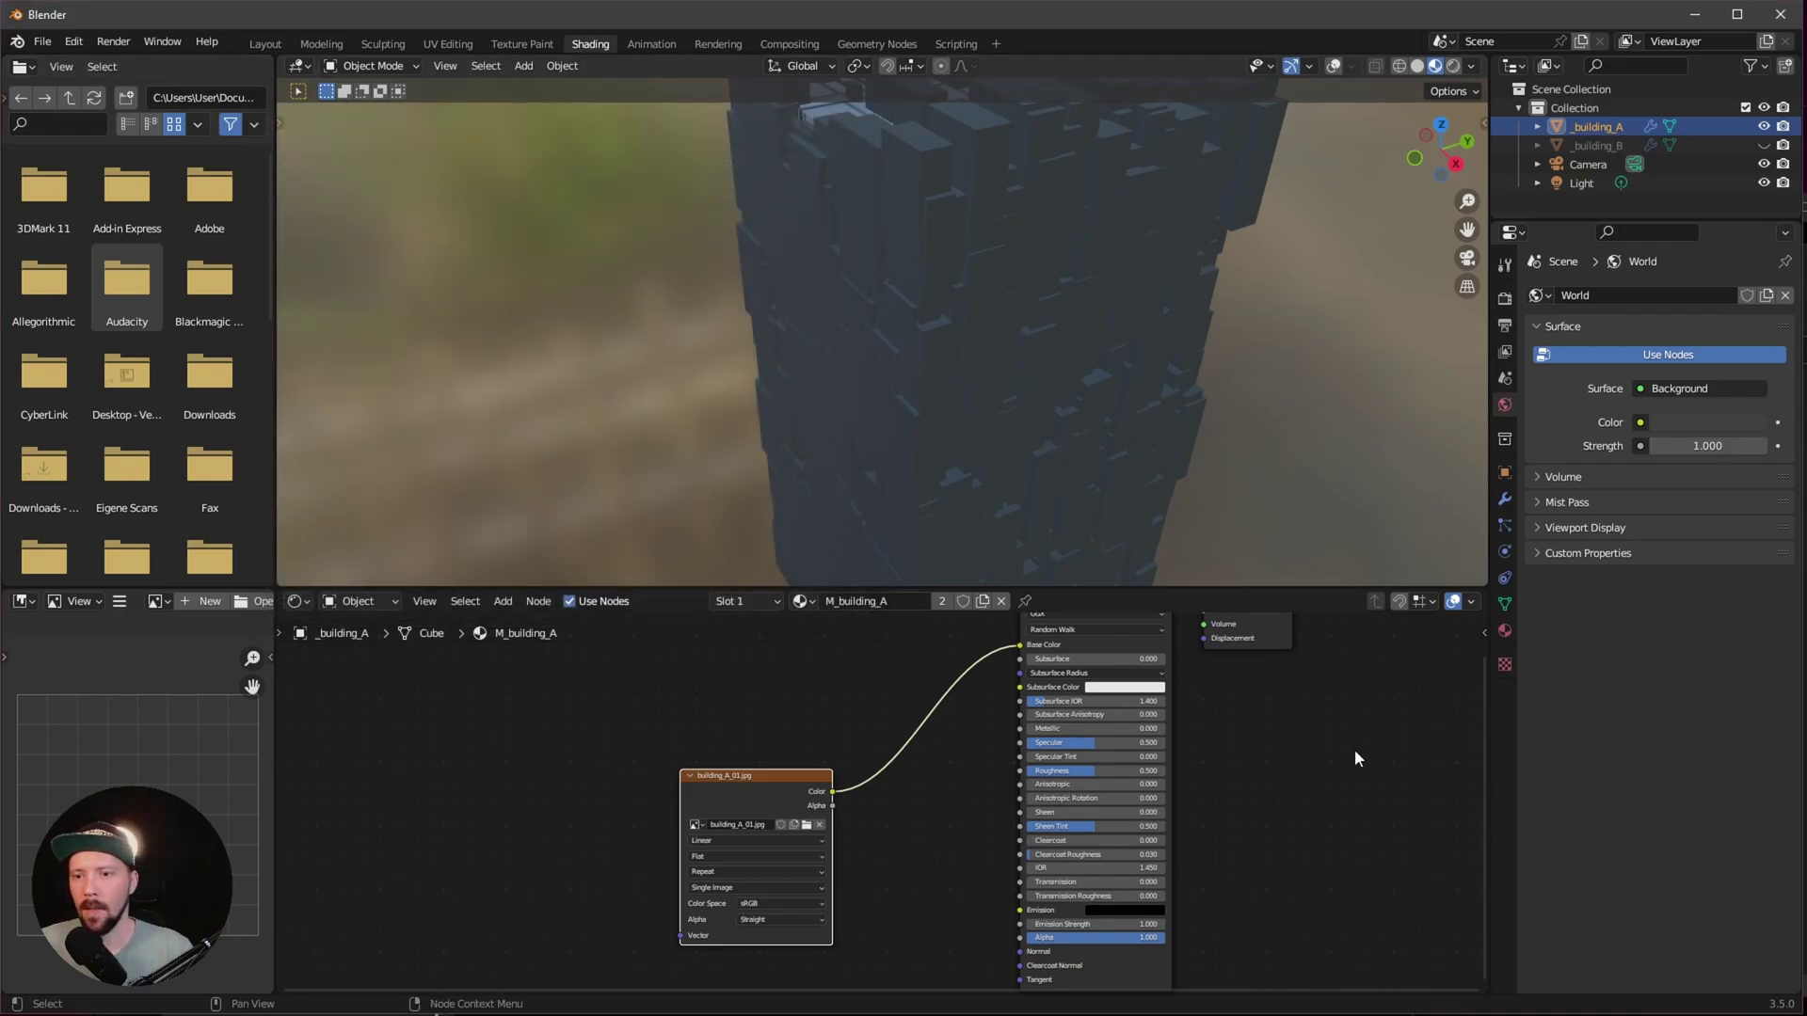
Step: Add Texture Coordinate and Mapping nodes via Node Wrangler, linking the Object output into Mapping
key("n")
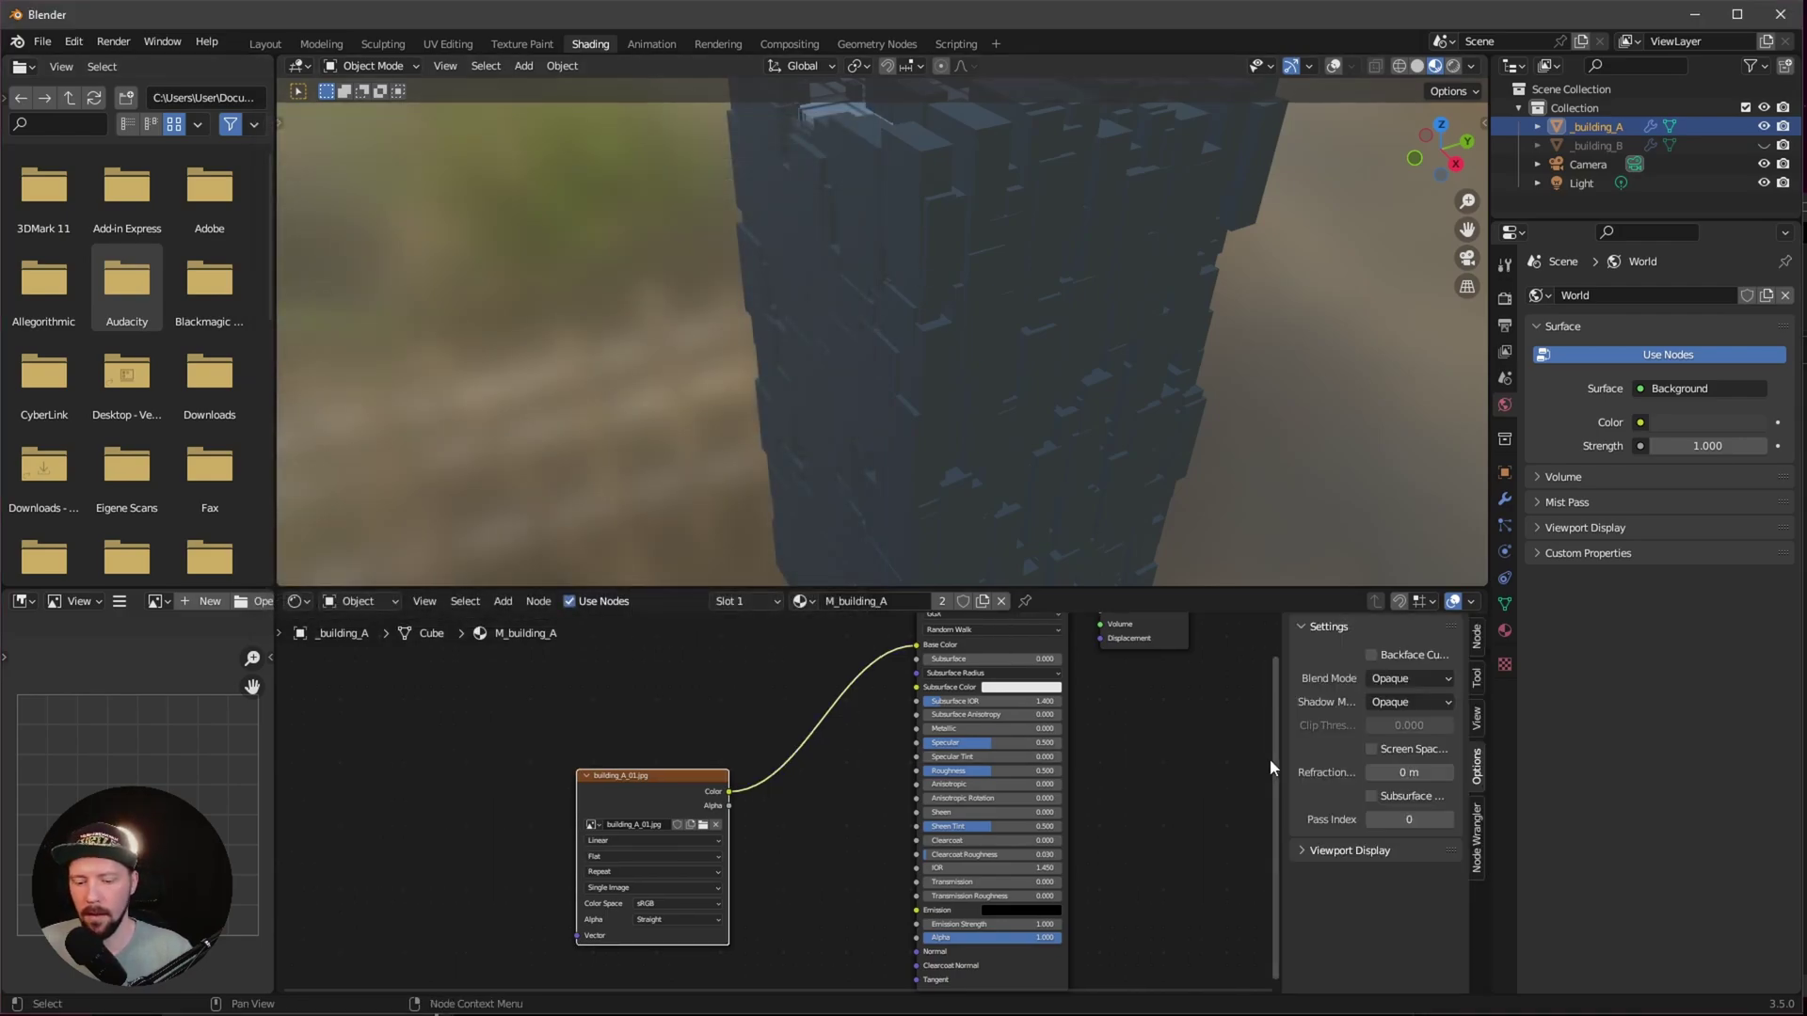
left_click(1476, 859)
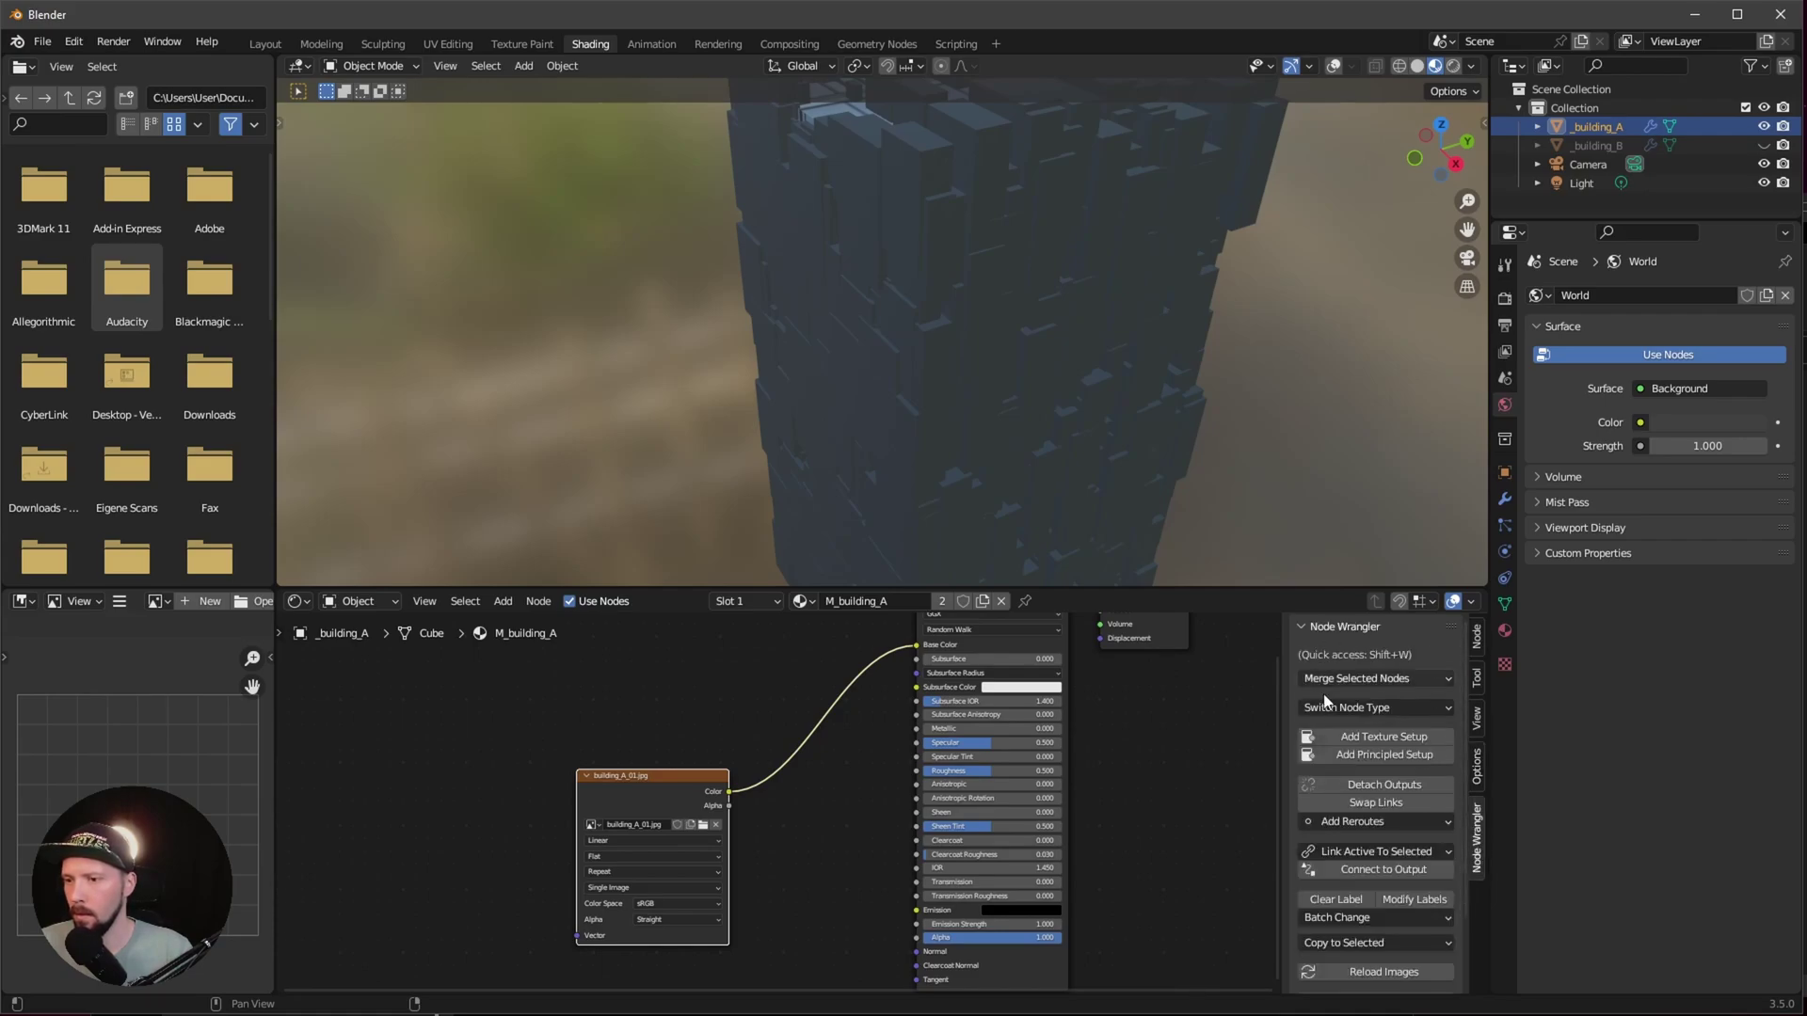
left_click(1398, 736)
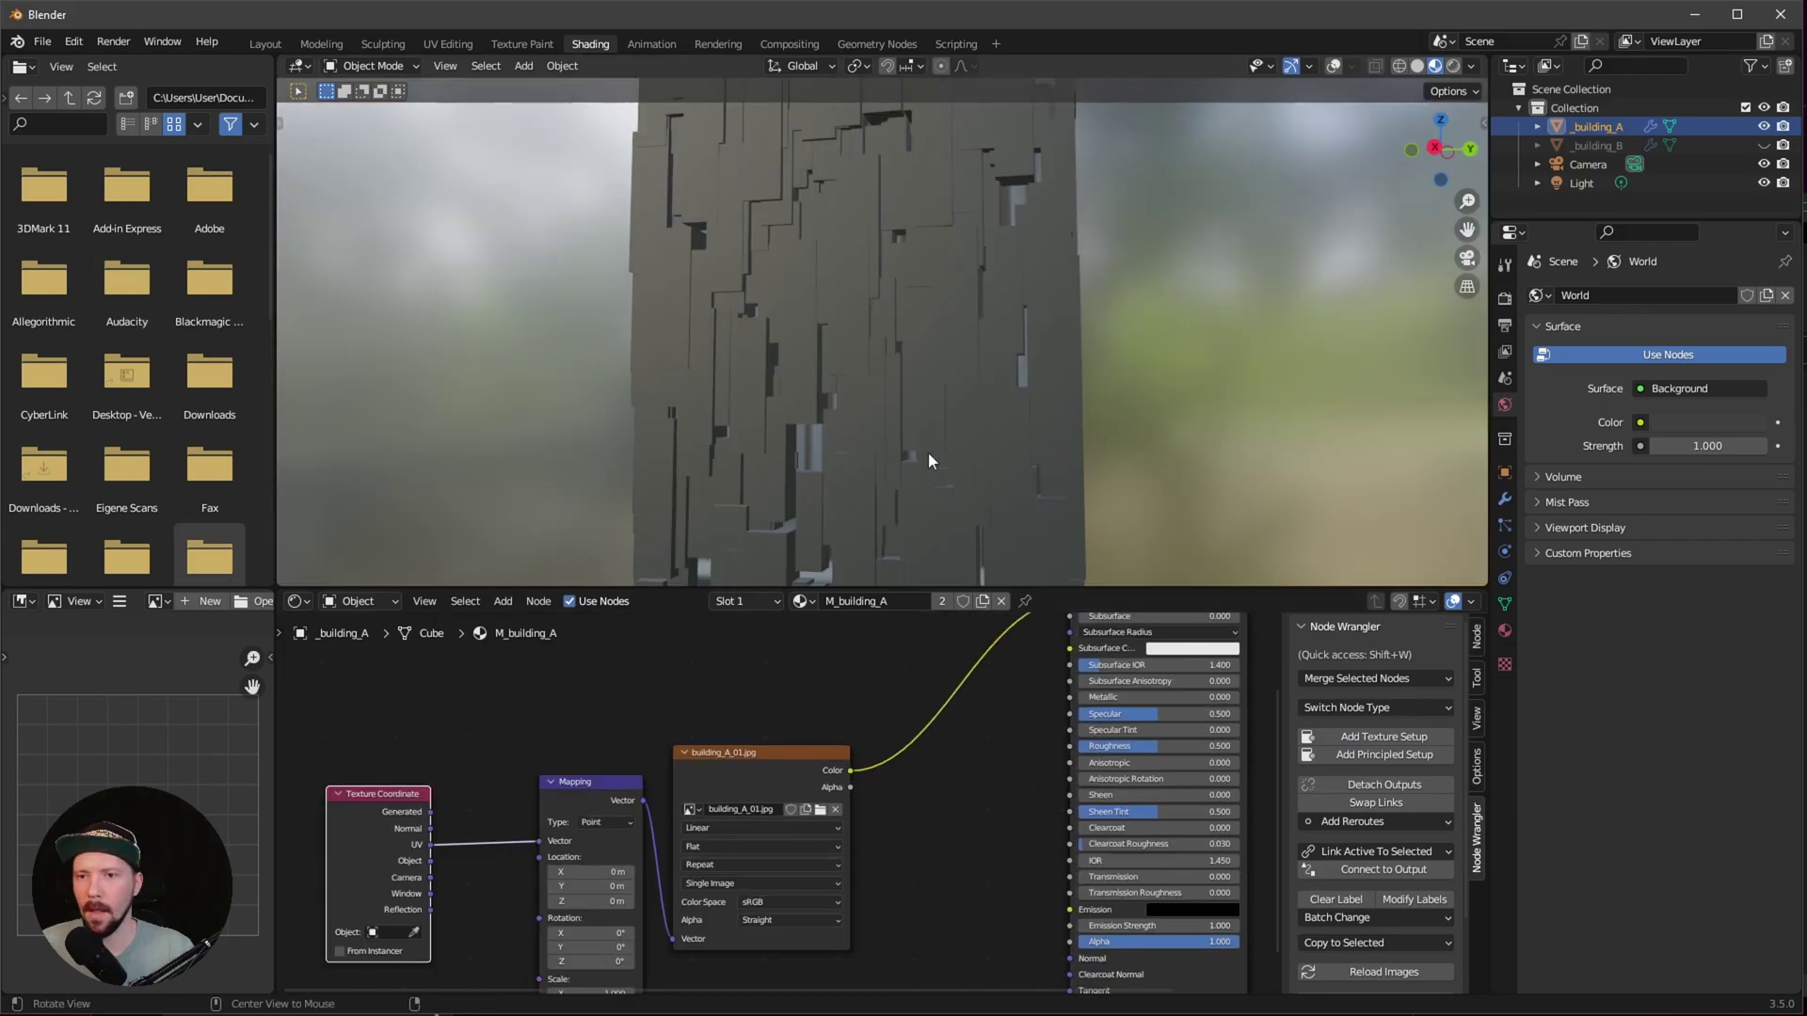
middle_click_drag(929, 460, 870, 574)
middle_click_drag(706, 711, 743, 660)
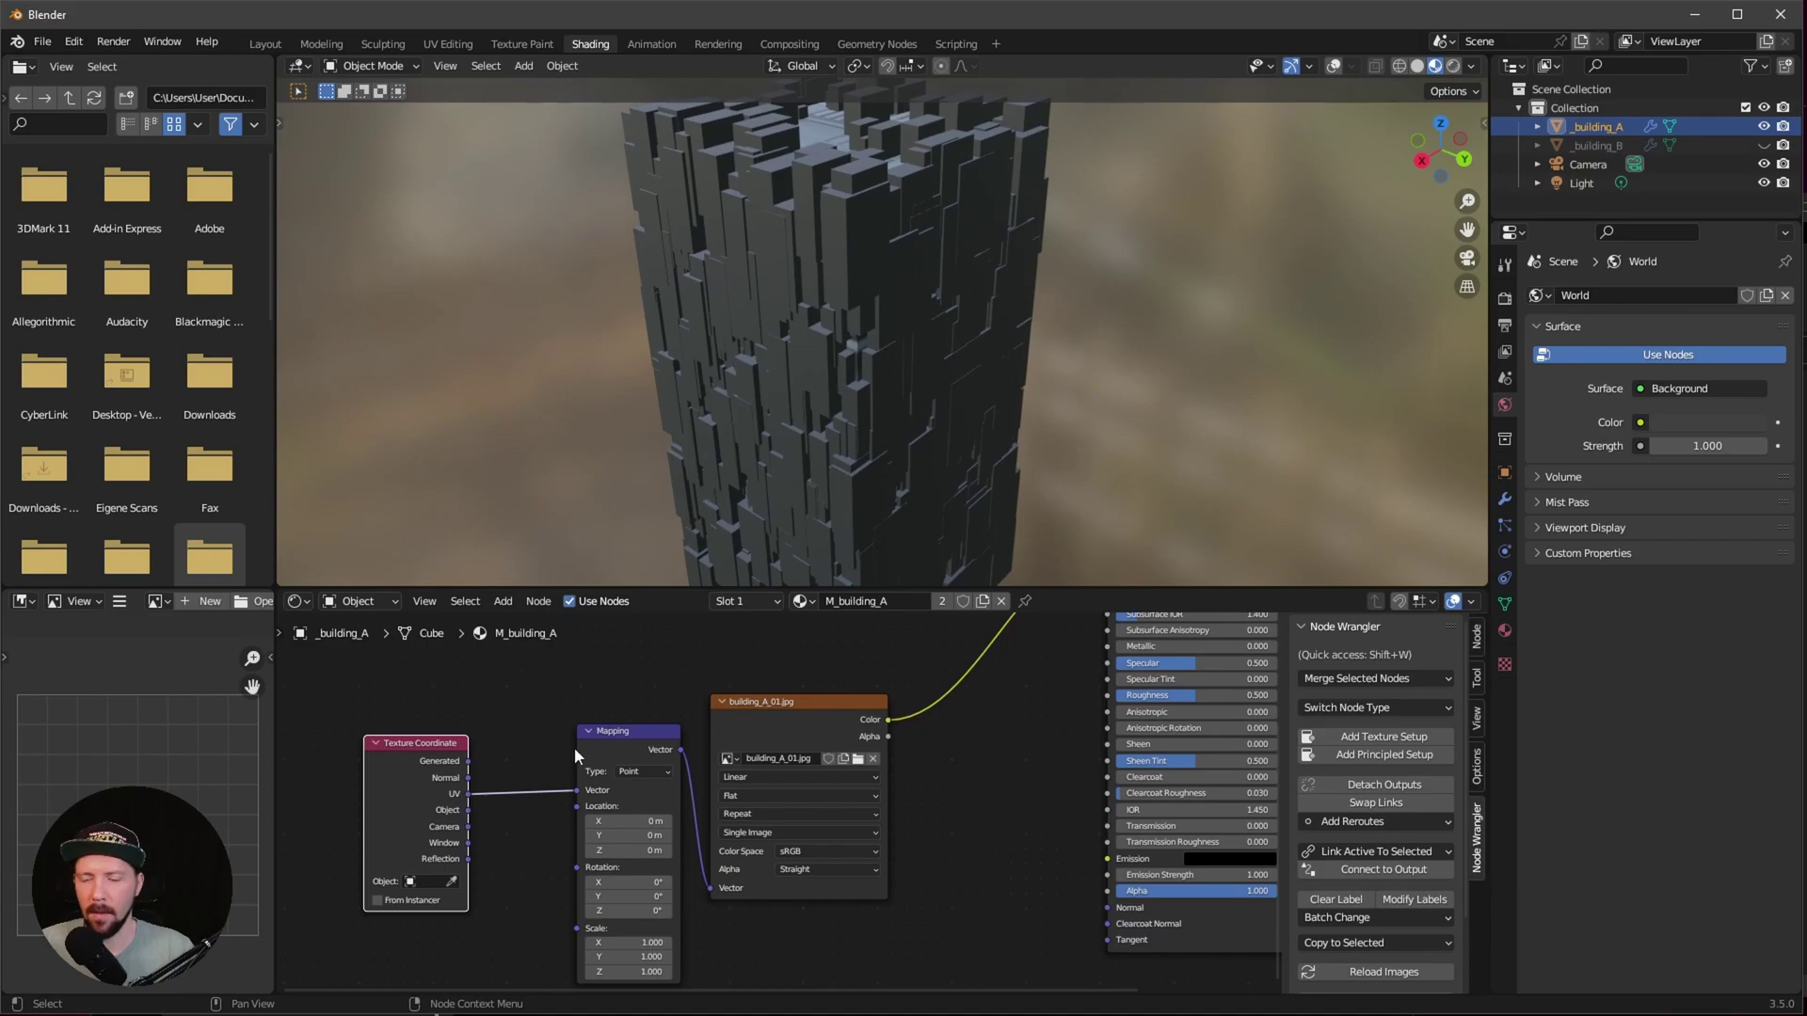
middle_click_drag(574, 748, 552, 730)
left_click_drag(664, 727, 655, 726)
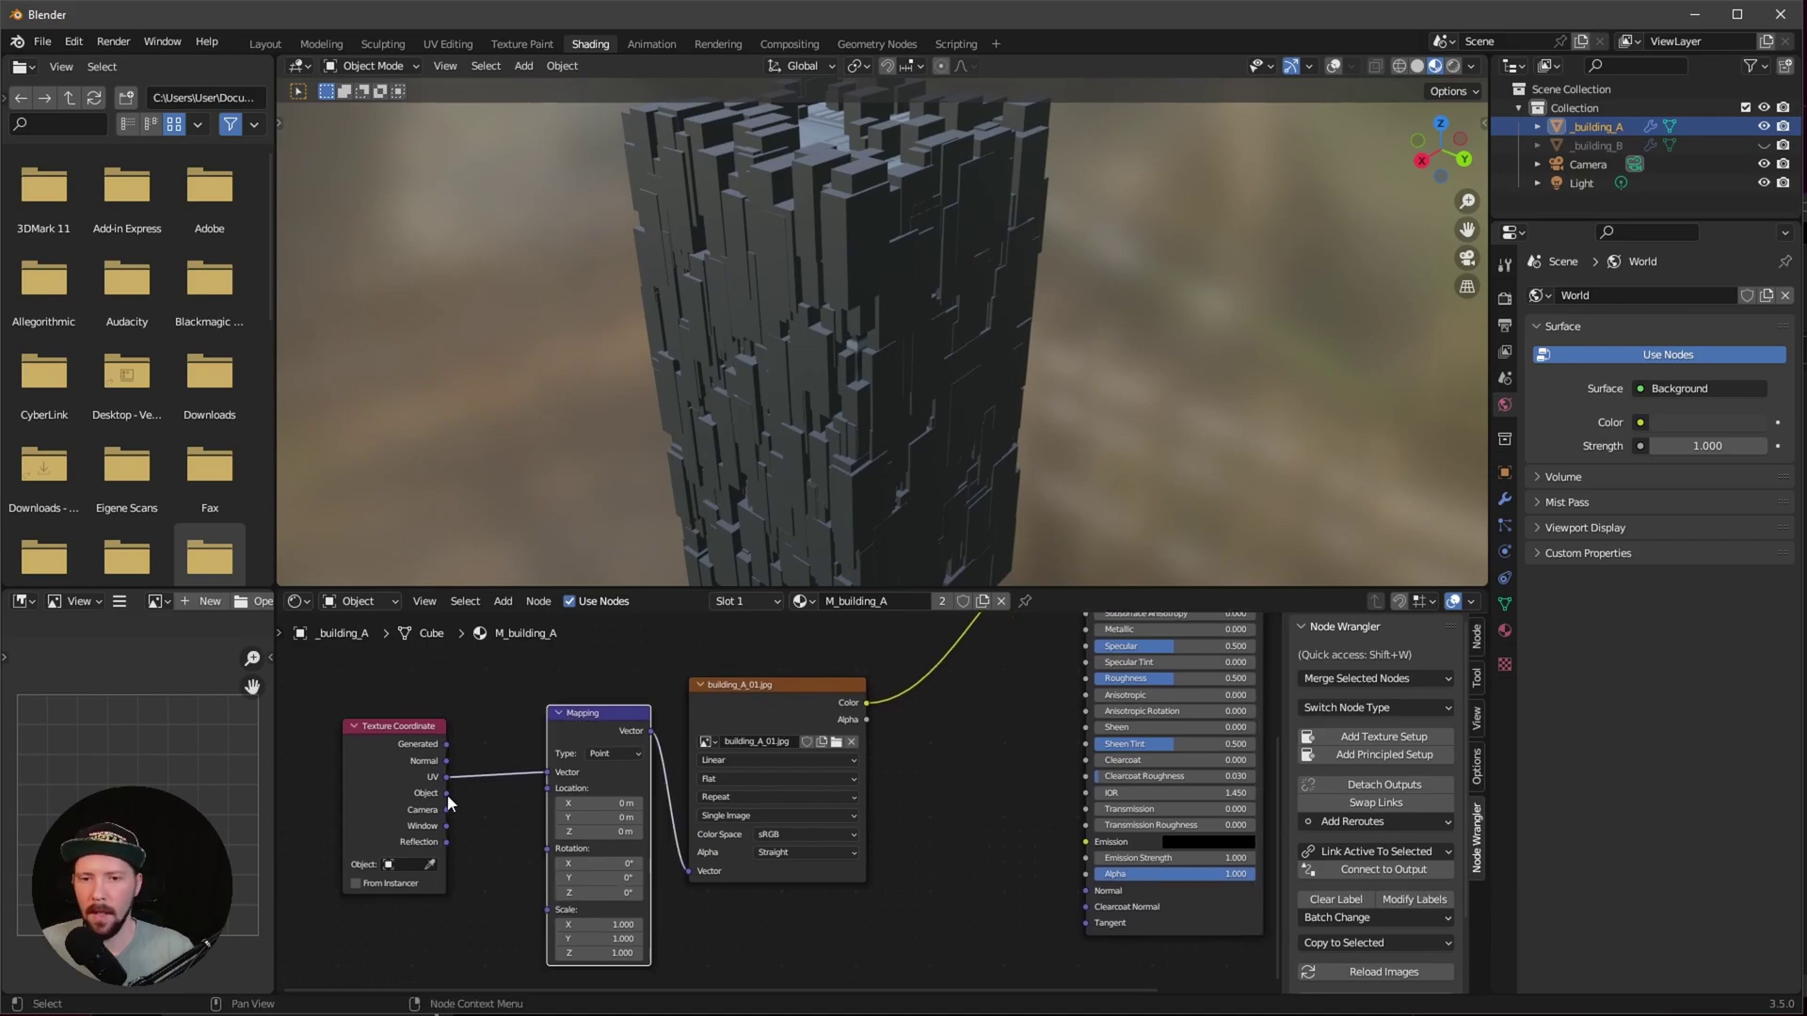
left_click_drag(448, 794, 550, 773)
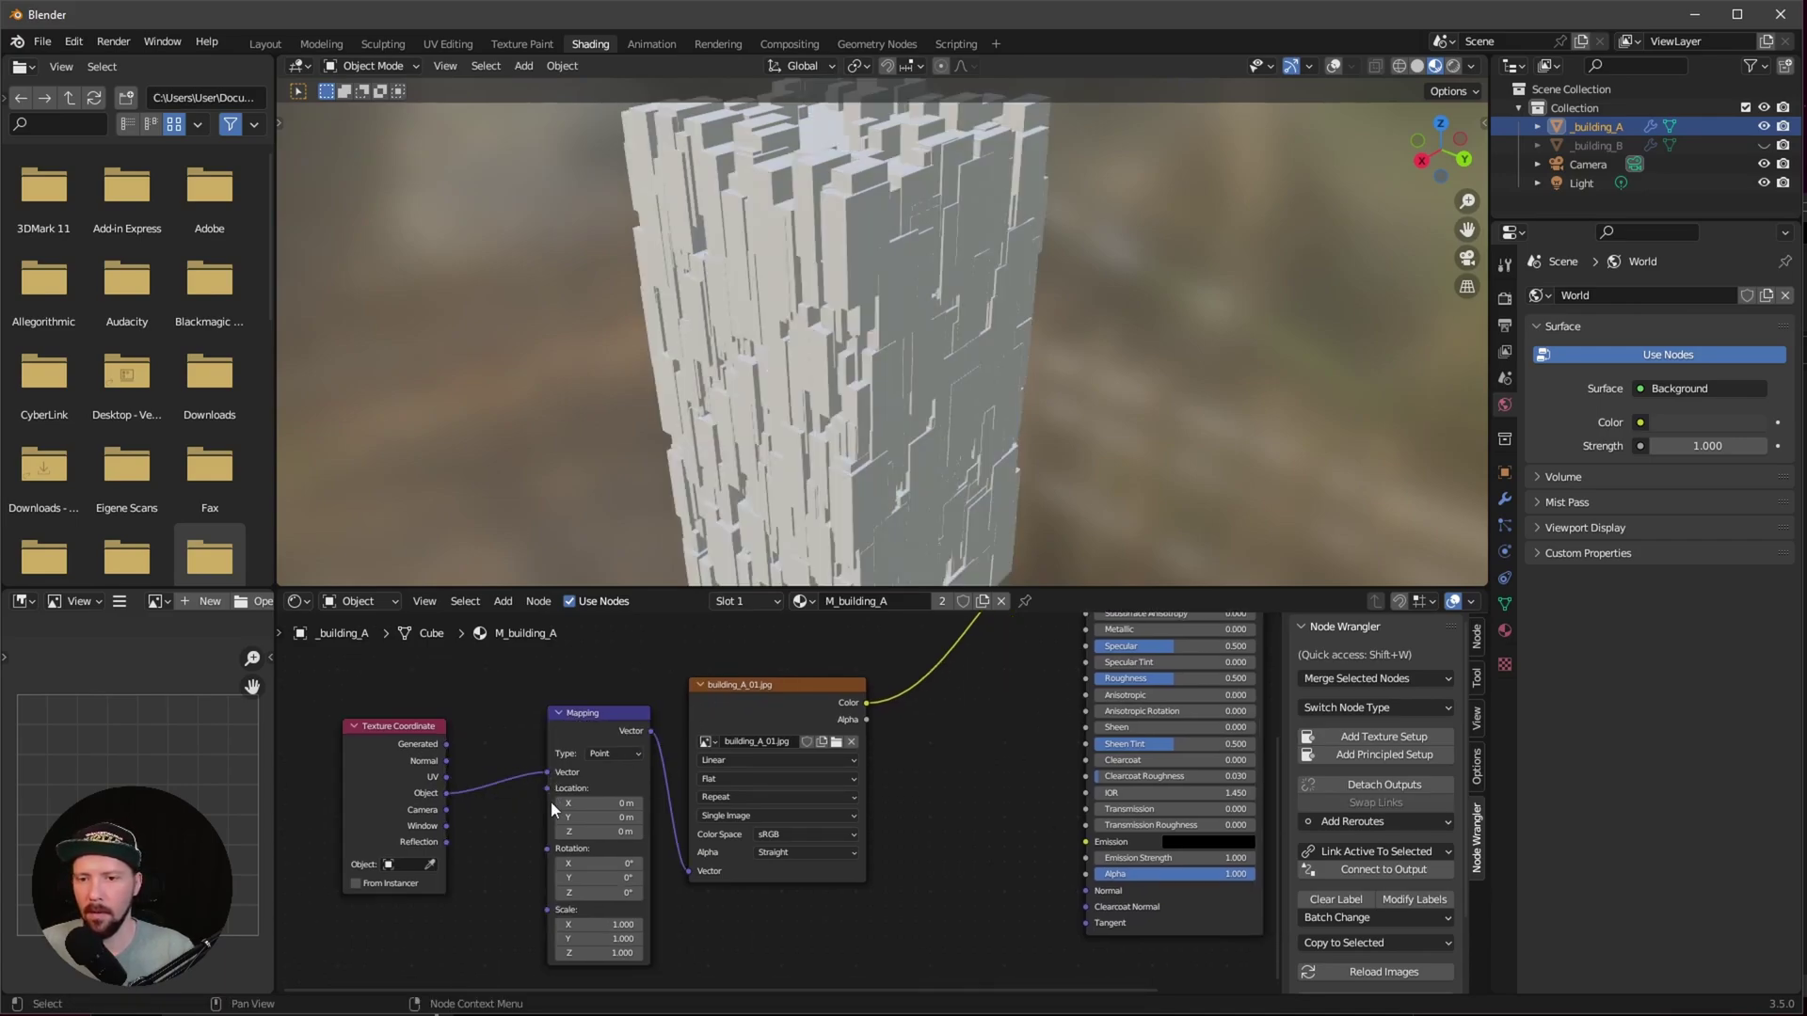
middle_click_drag(830, 513, 932, 459, "ctrl")
Step: Switch the Image Texture projection from Flat to Box and orbit to check the facade
left_click(729, 780)
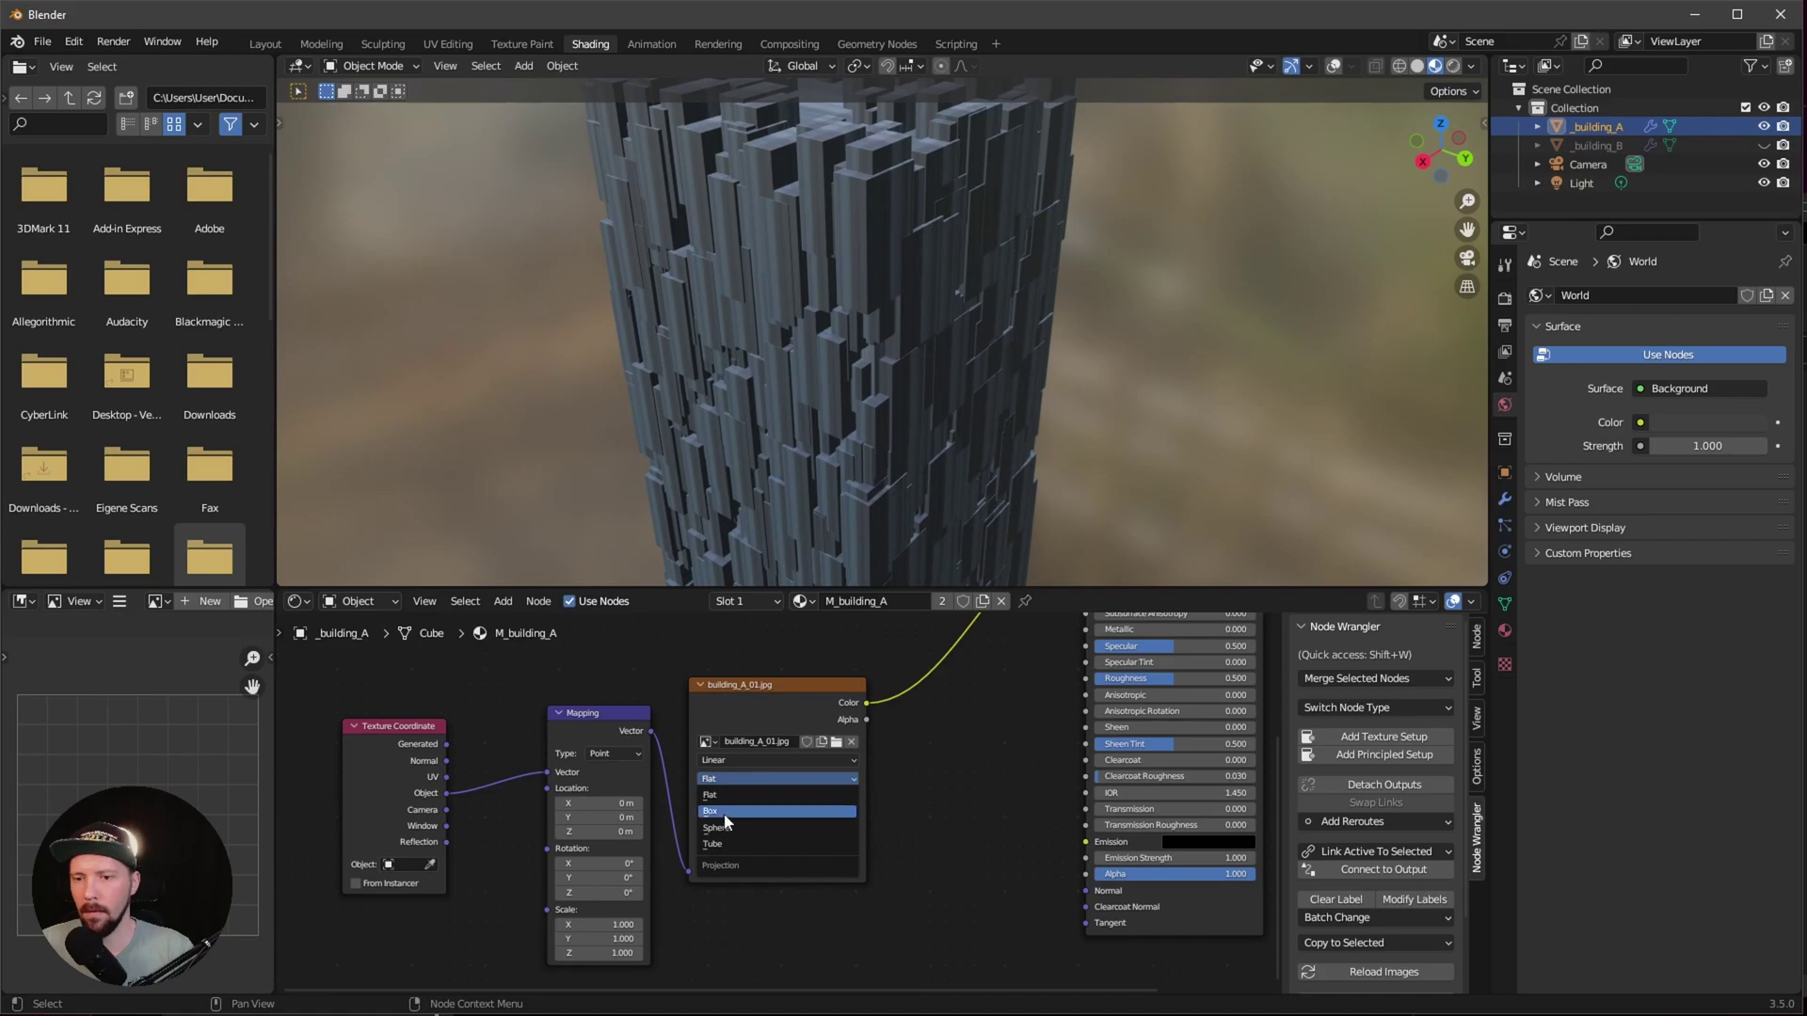
left_click(727, 811)
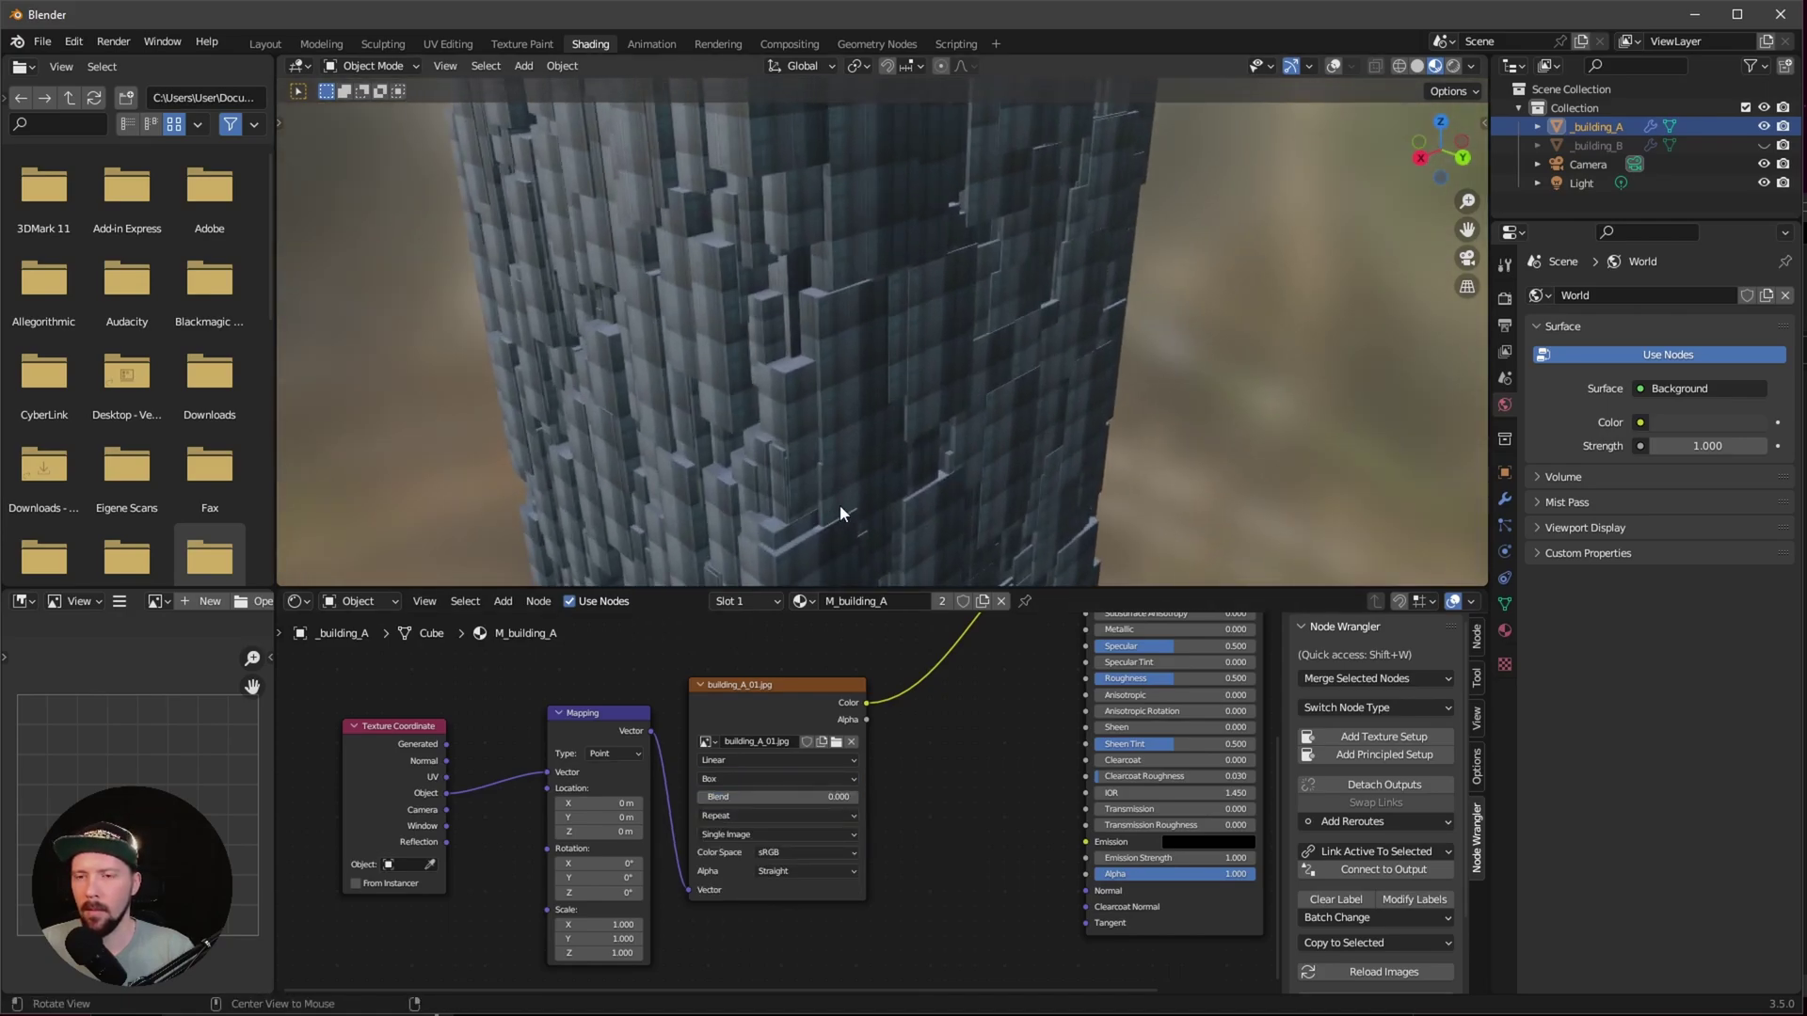
middle_click_drag(840, 513, 945, 460, "ctrl")
middle_click_drag(971, 388, 955, 336)
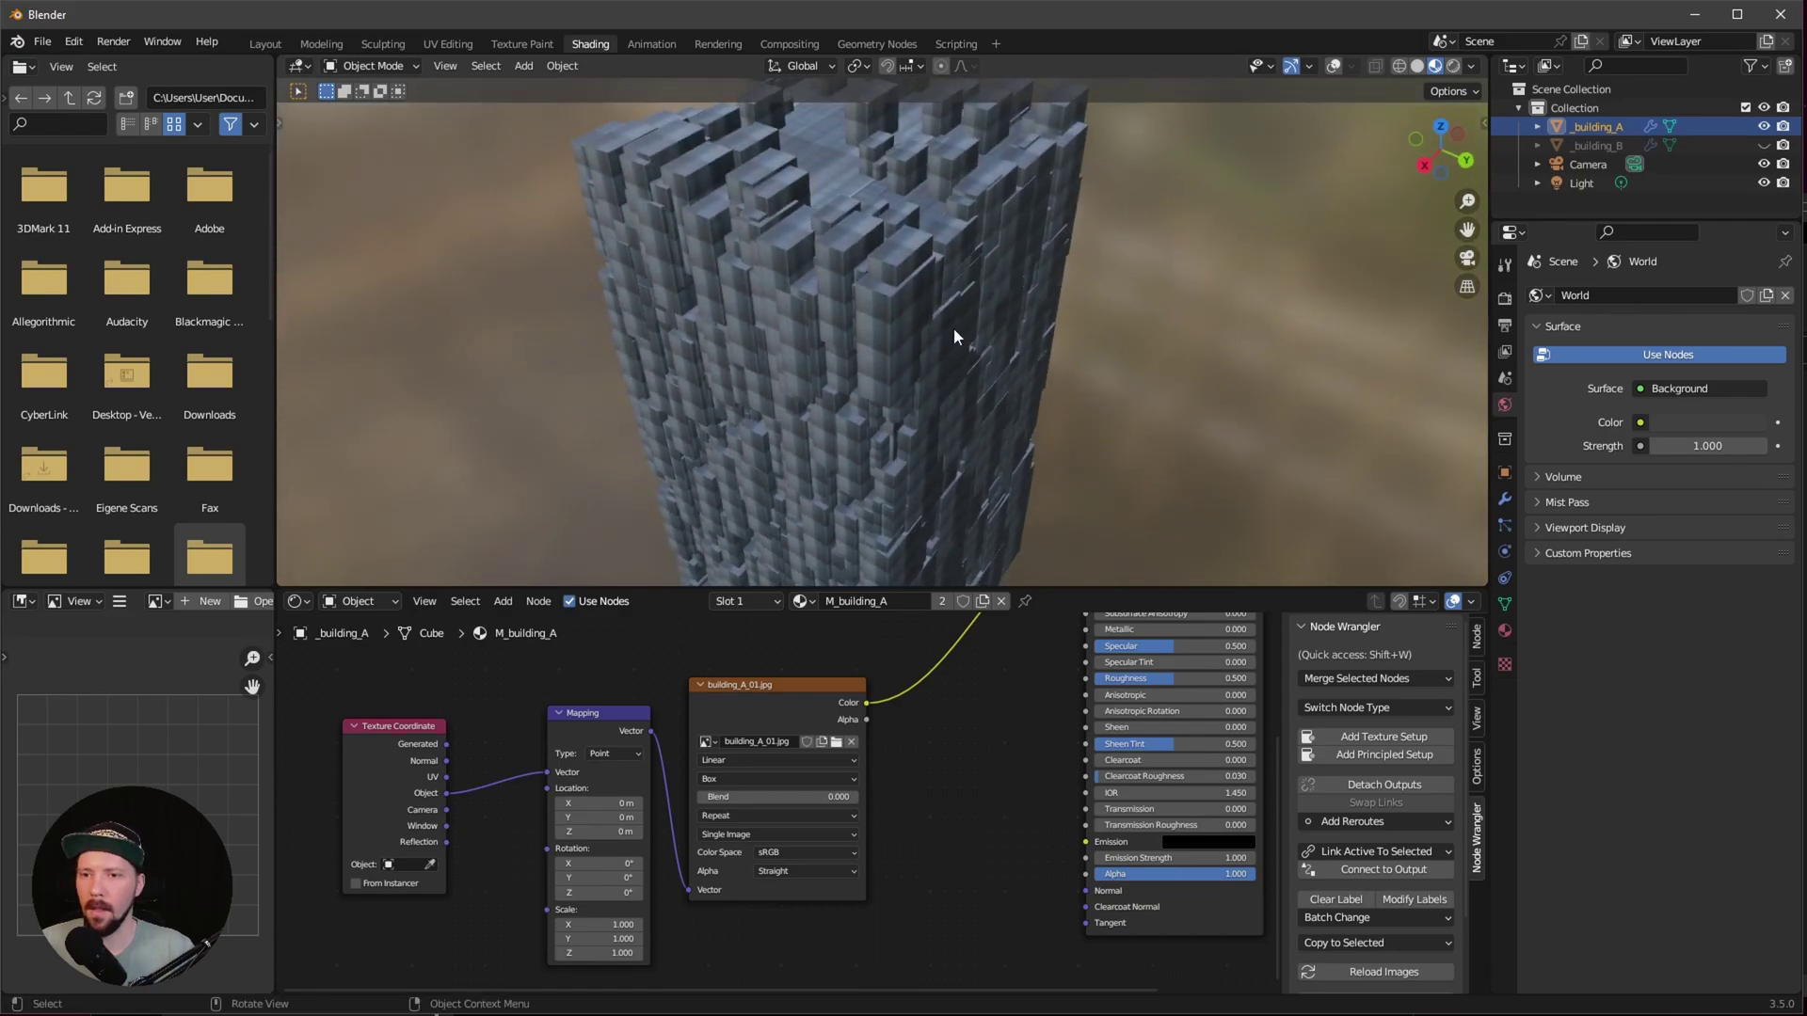
middle_click_drag(710, 200, 693, 511)
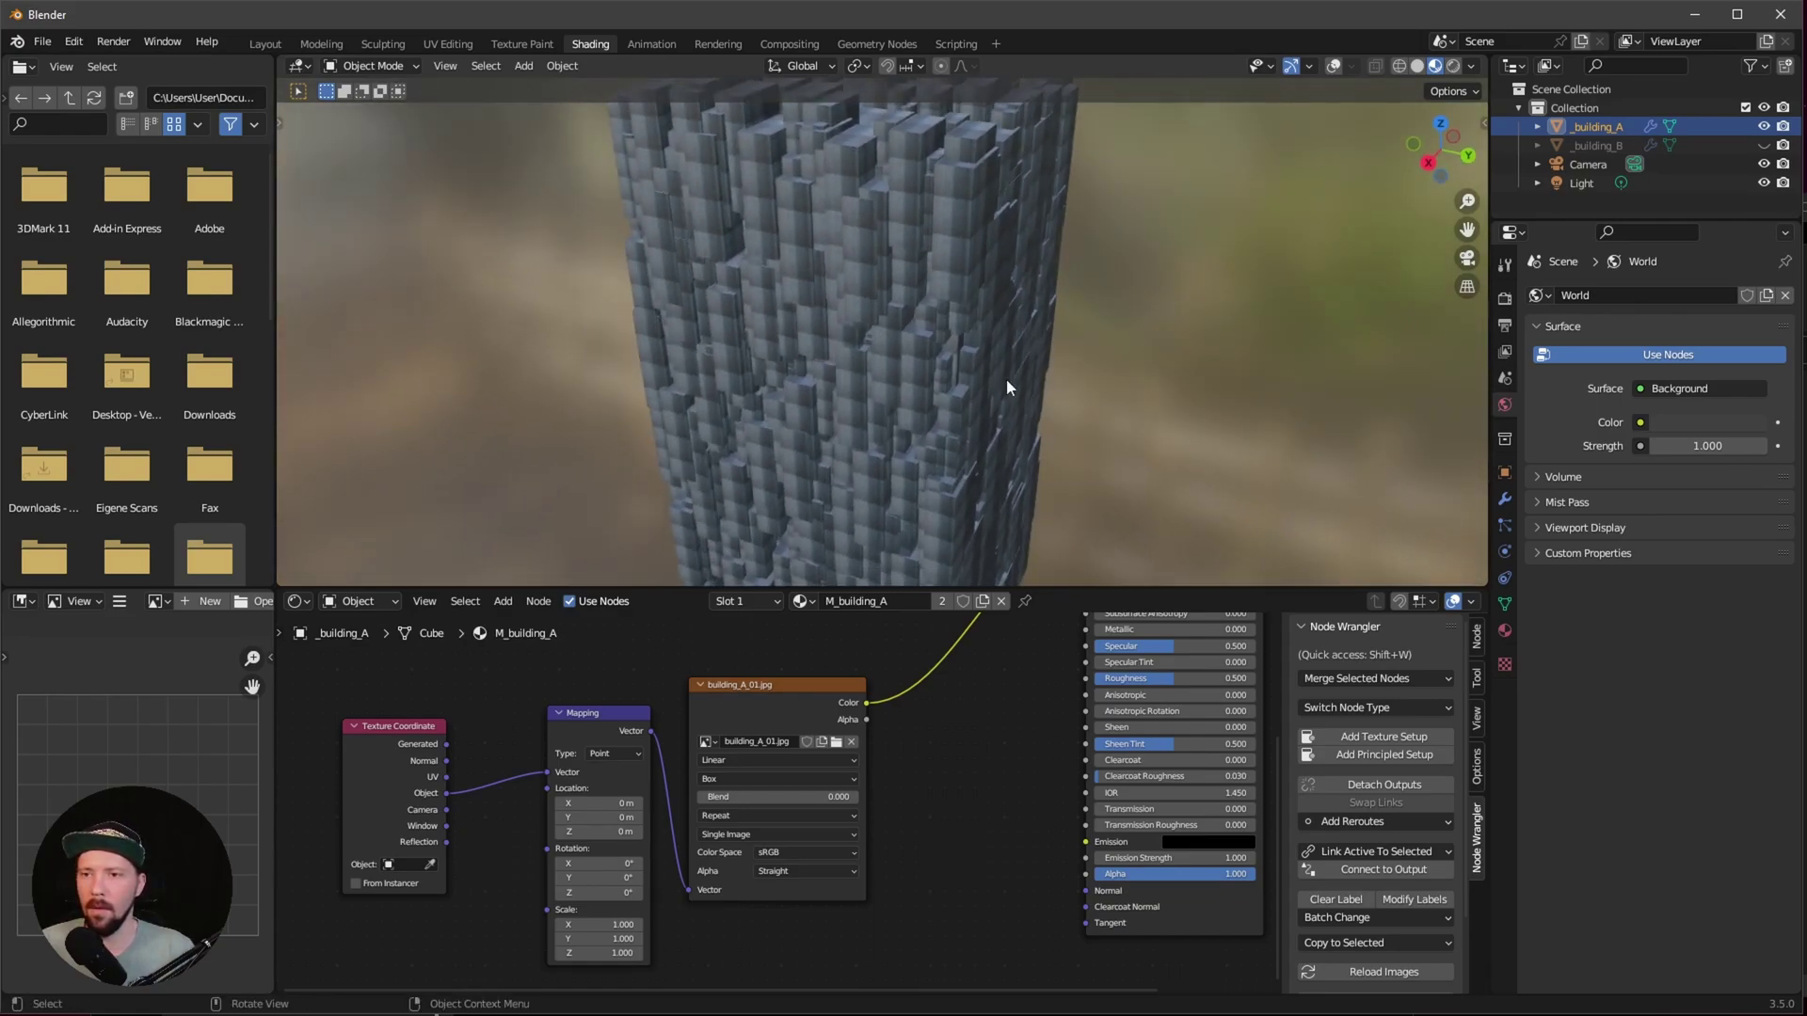
middle_click_drag(1007, 386, 998, 314)
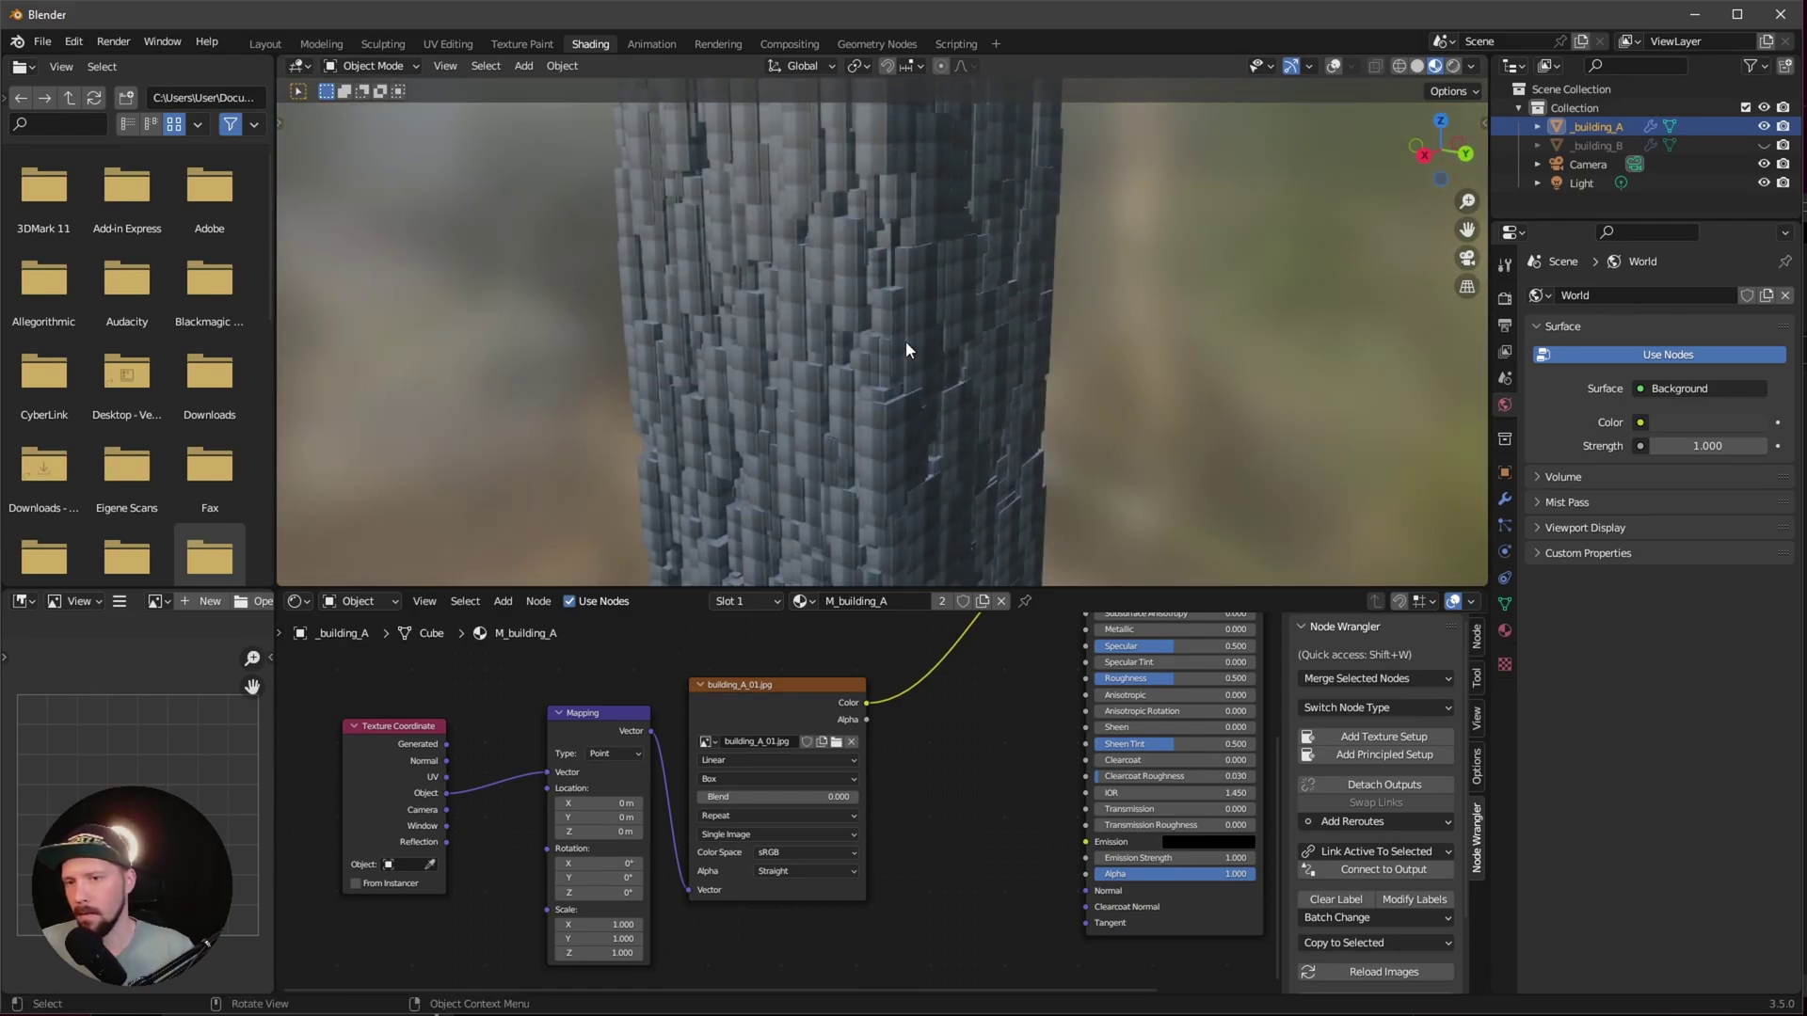
middle_click_drag(906, 350, 894, 388)
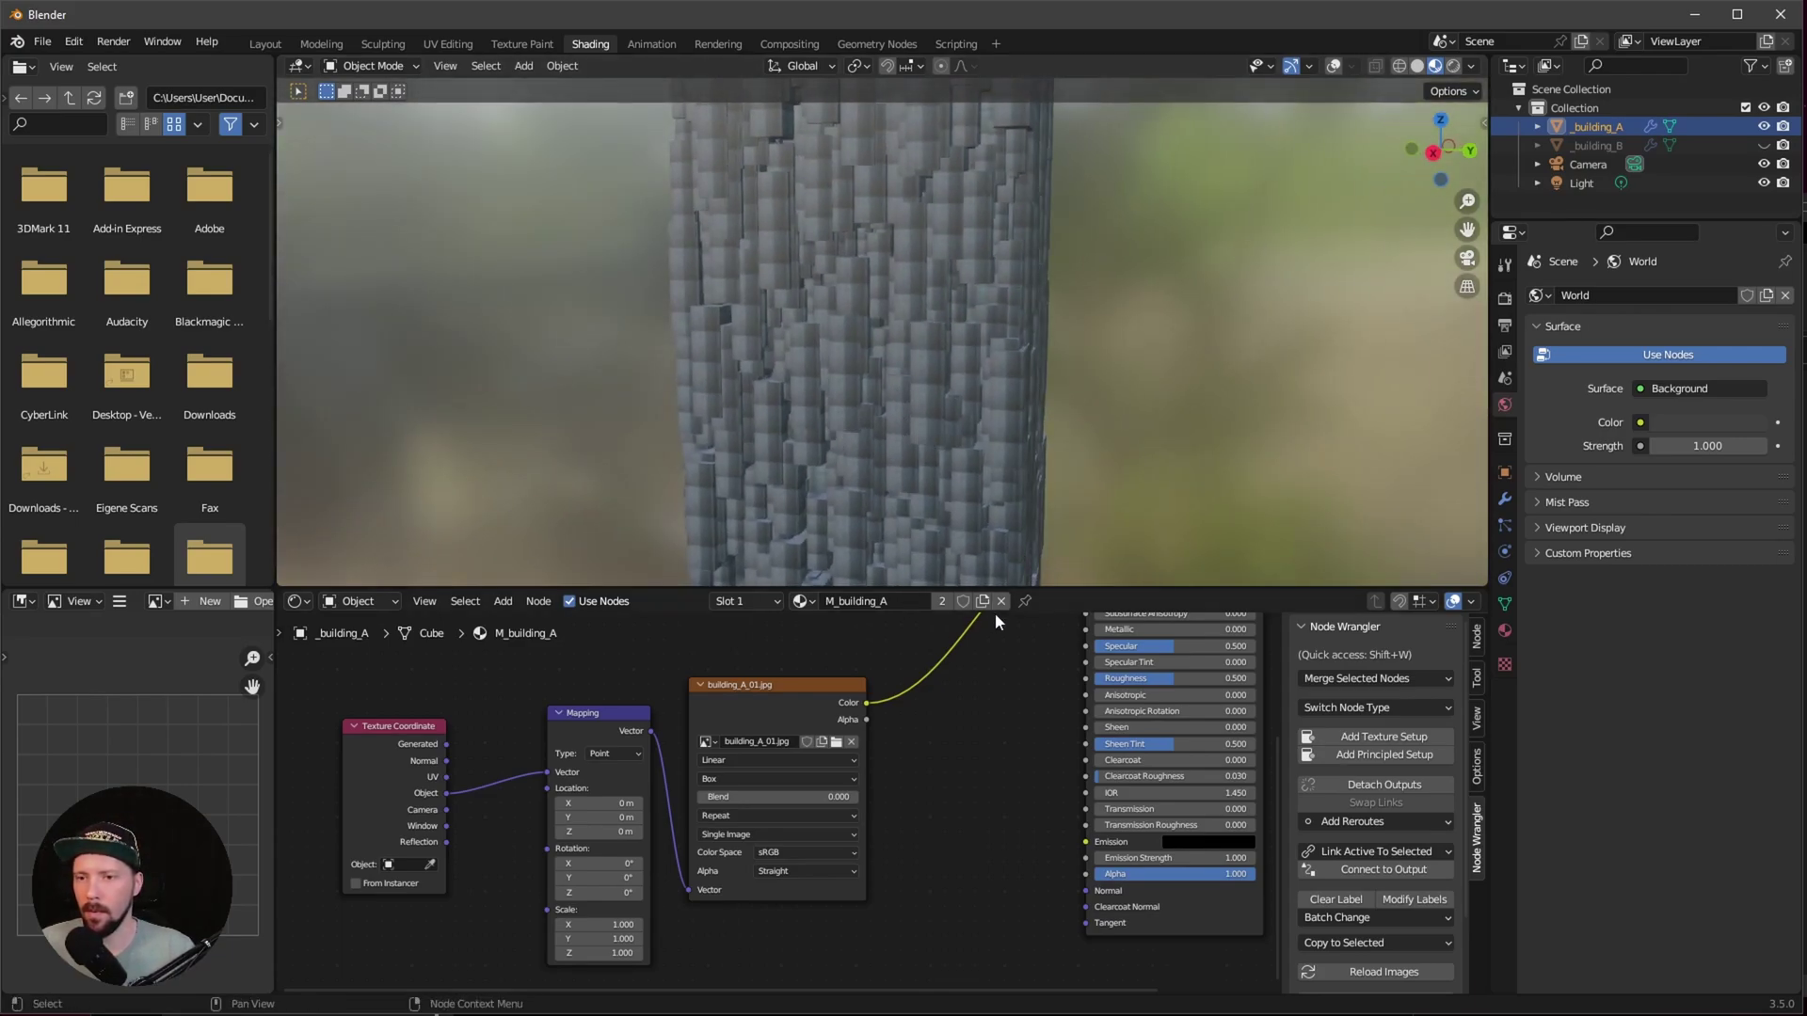
Step: In the Geometry Nodes workspace, shift Set Material and Group Output right to make room
left_click(877, 44)
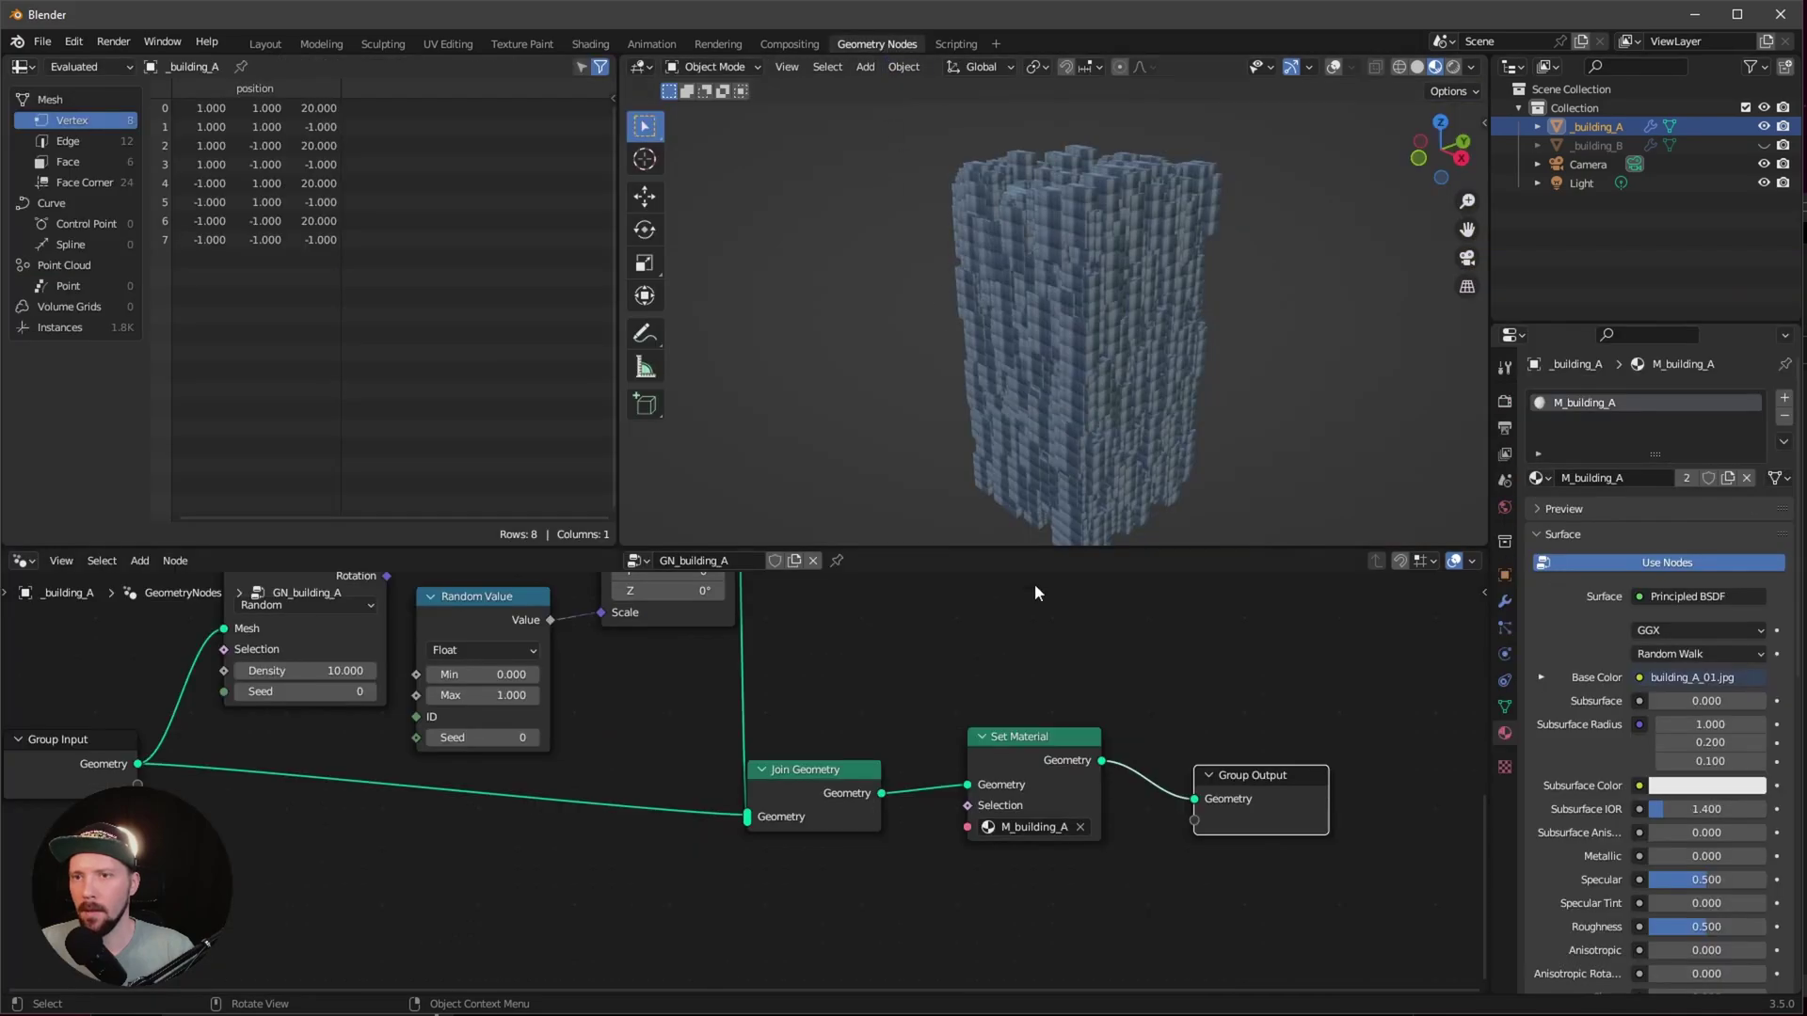
middle_click_drag(1158, 719, 1070, 707)
left_click_drag(1217, 702, 1001, 826)
left_click_drag(978, 727, 1076, 745)
left_click(988, 730)
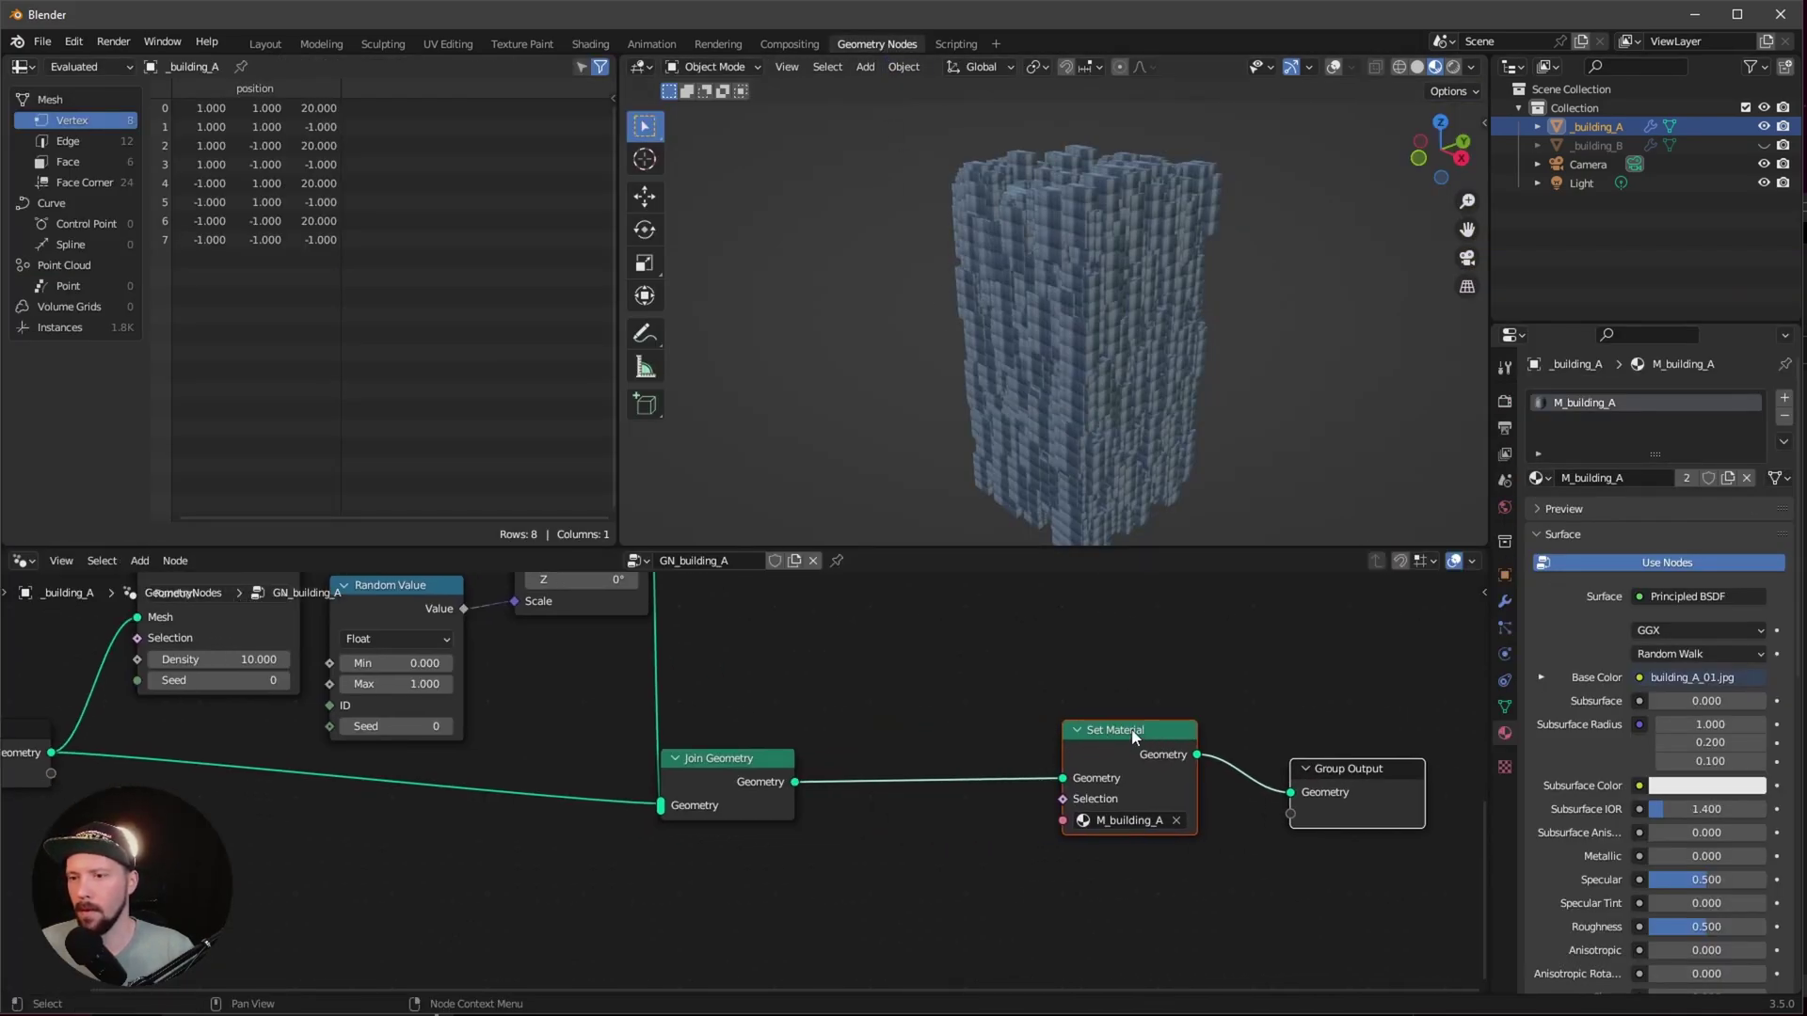
Step: Insert a Realize Instances node between Join Geometry and Set Material
key("shift+a")
left_click(919, 648)
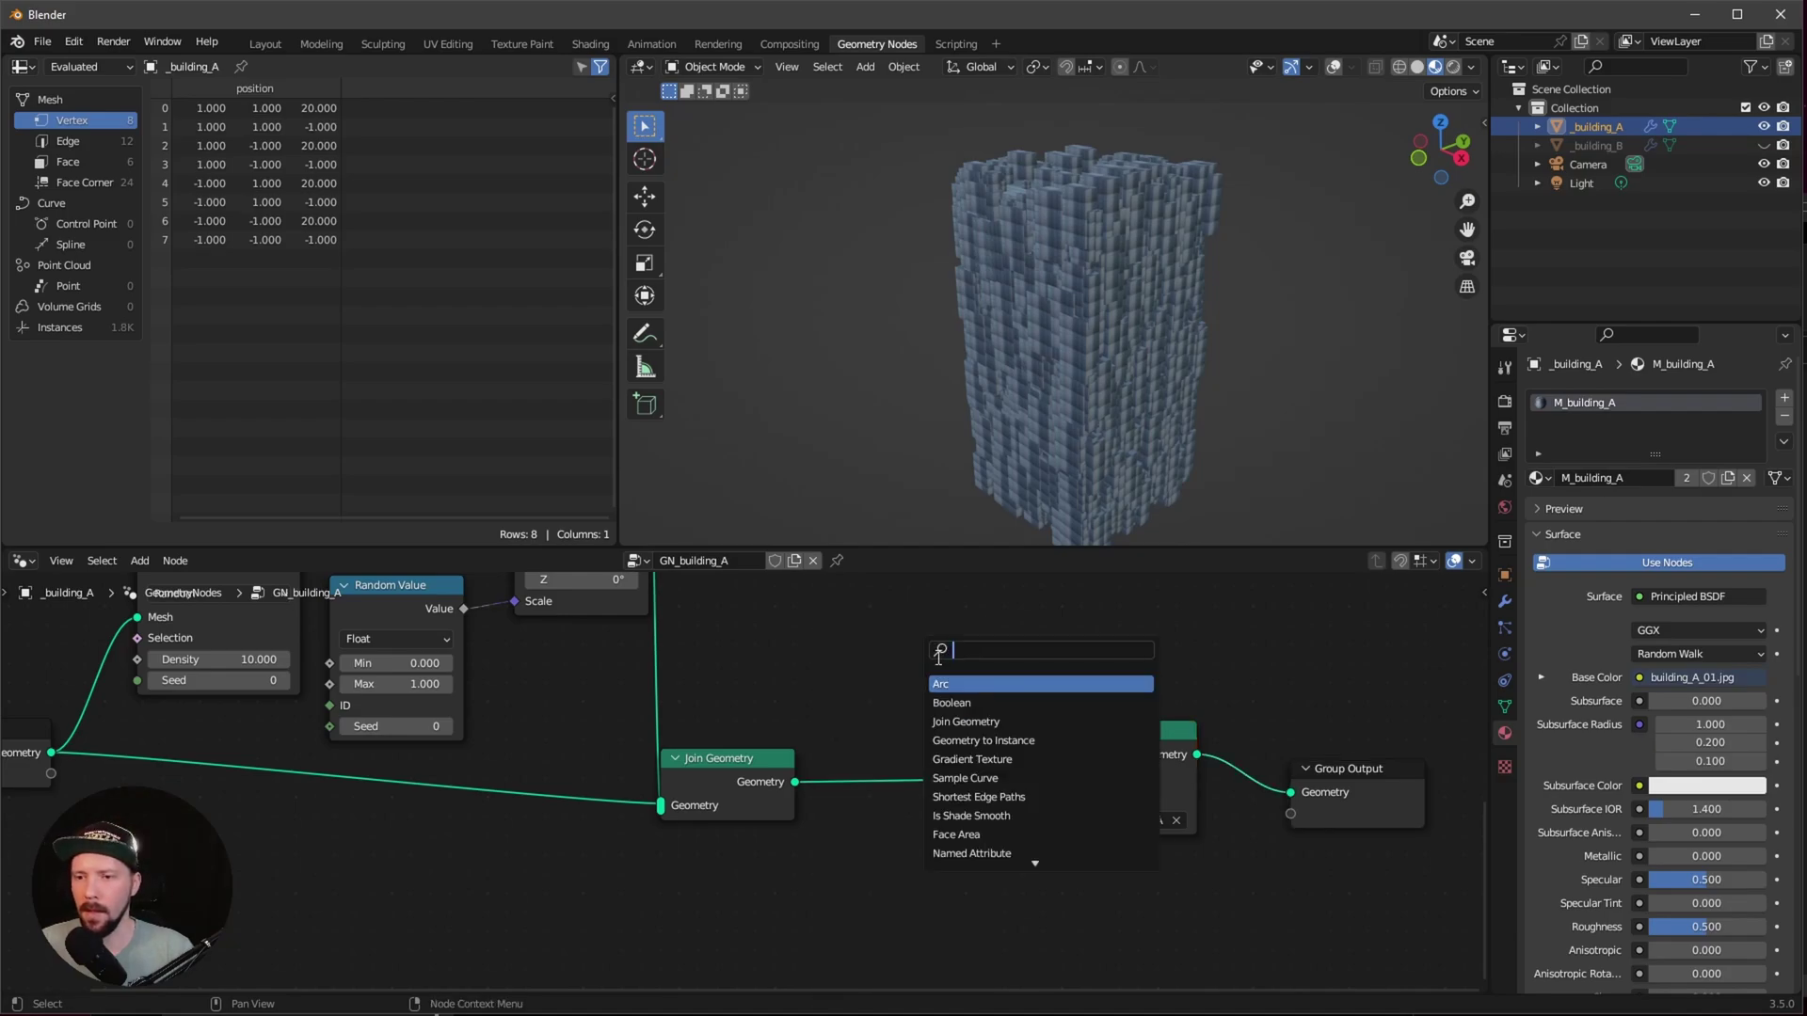
type("real")
key("Return")
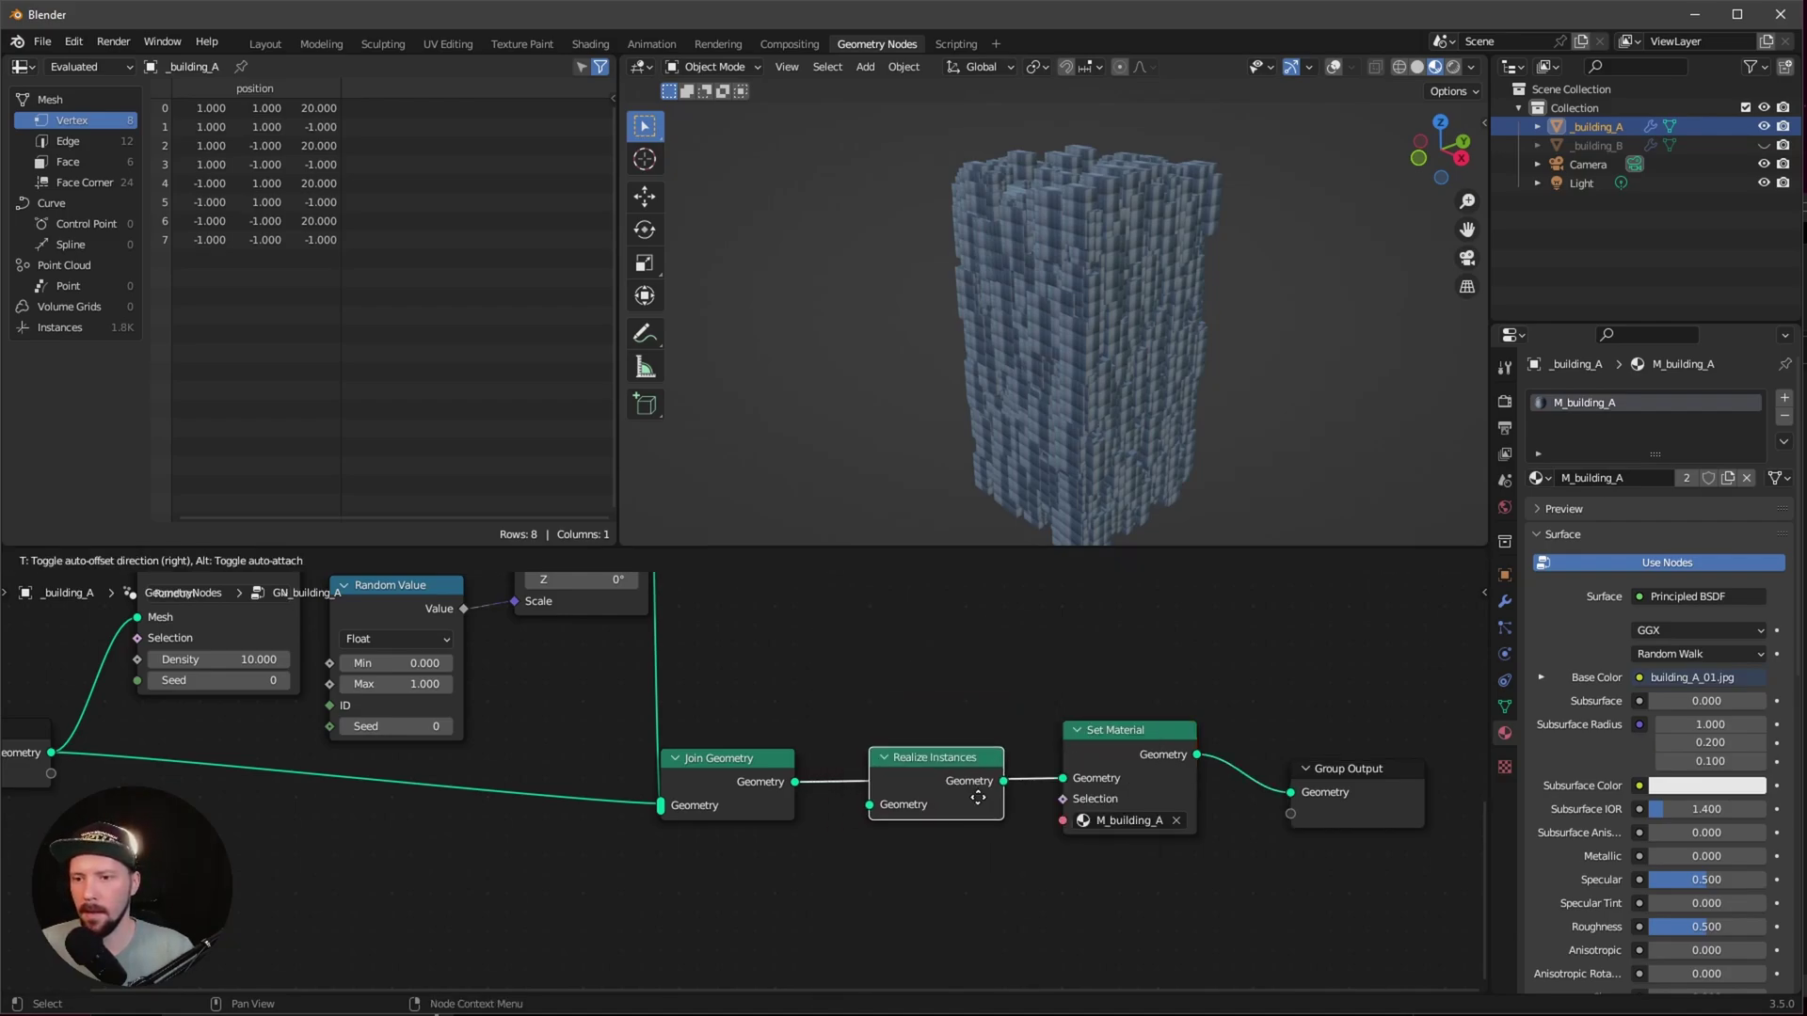
left_click(1068, 800)
middle_click_drag(1081, 421, 1135, 414)
scroll(1135, 414, "up", 5)
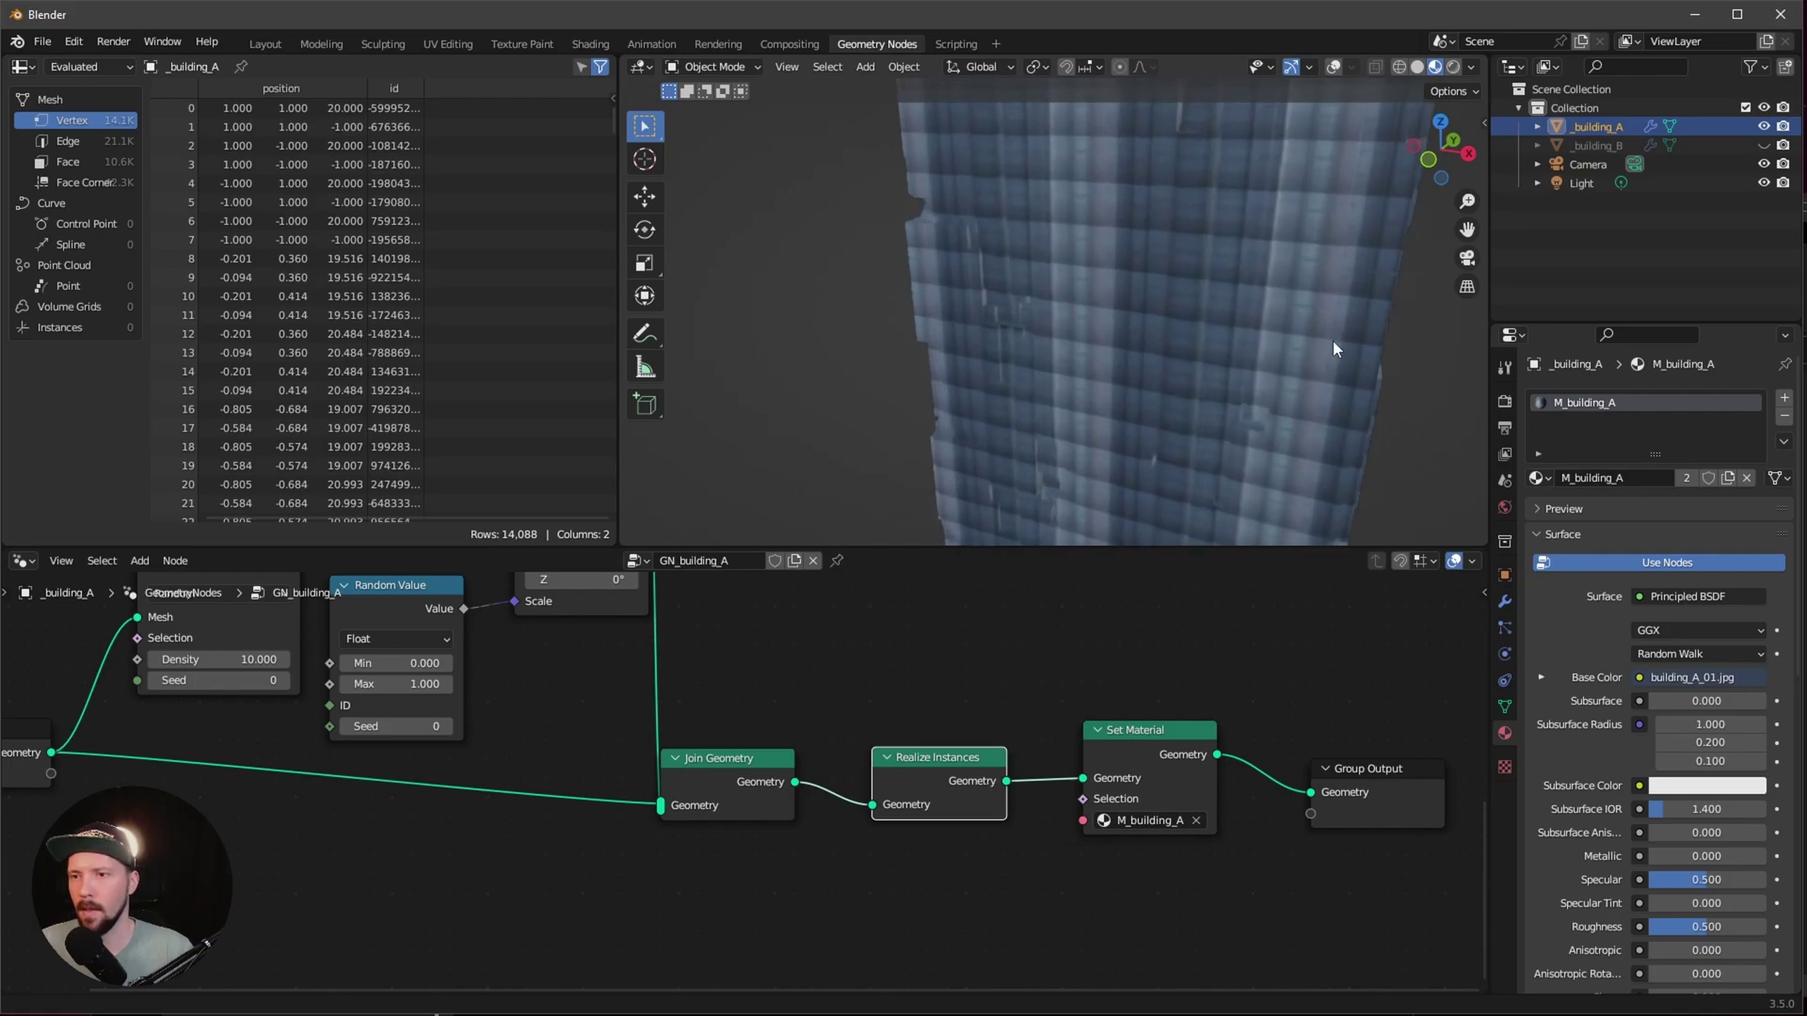
middle_click_drag(1332, 341, 1122, 382)
scroll(1226, 393, "down", 2)
Step: Mute and unmute Realize Instances with M to compare the result
key("m")
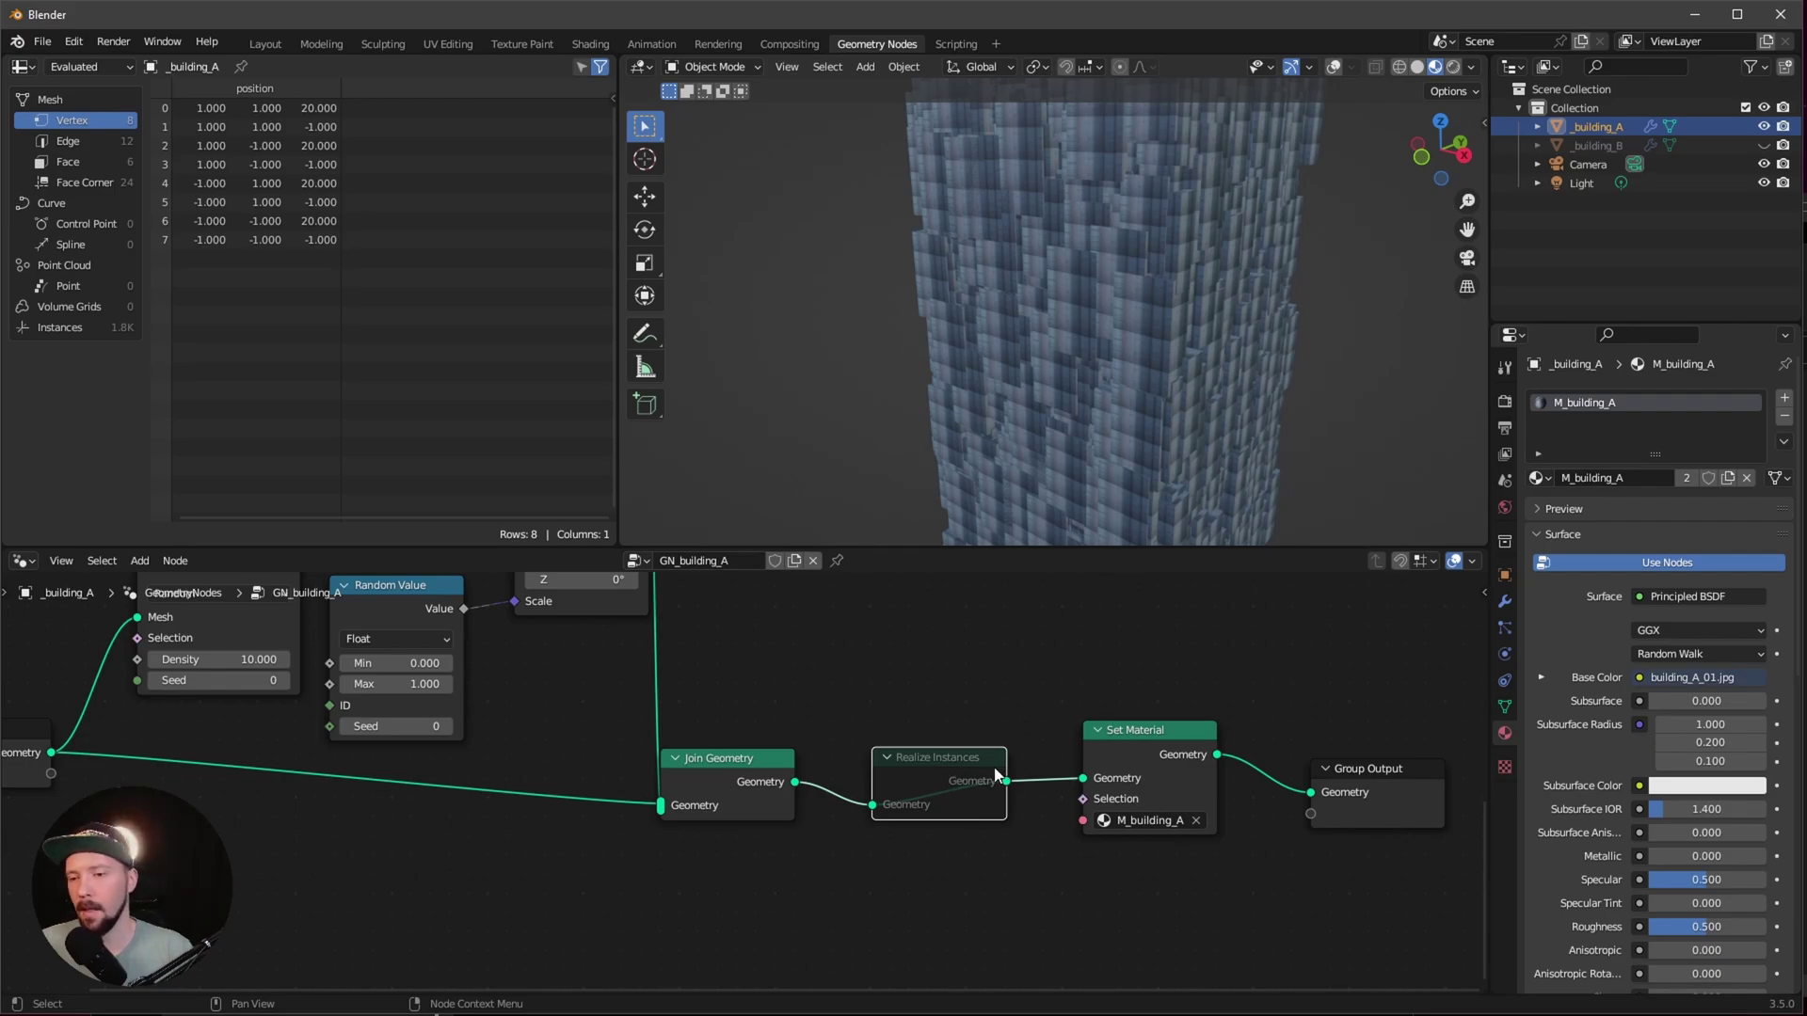
key("m")
middle_click_drag(1150, 398, 1090, 455)
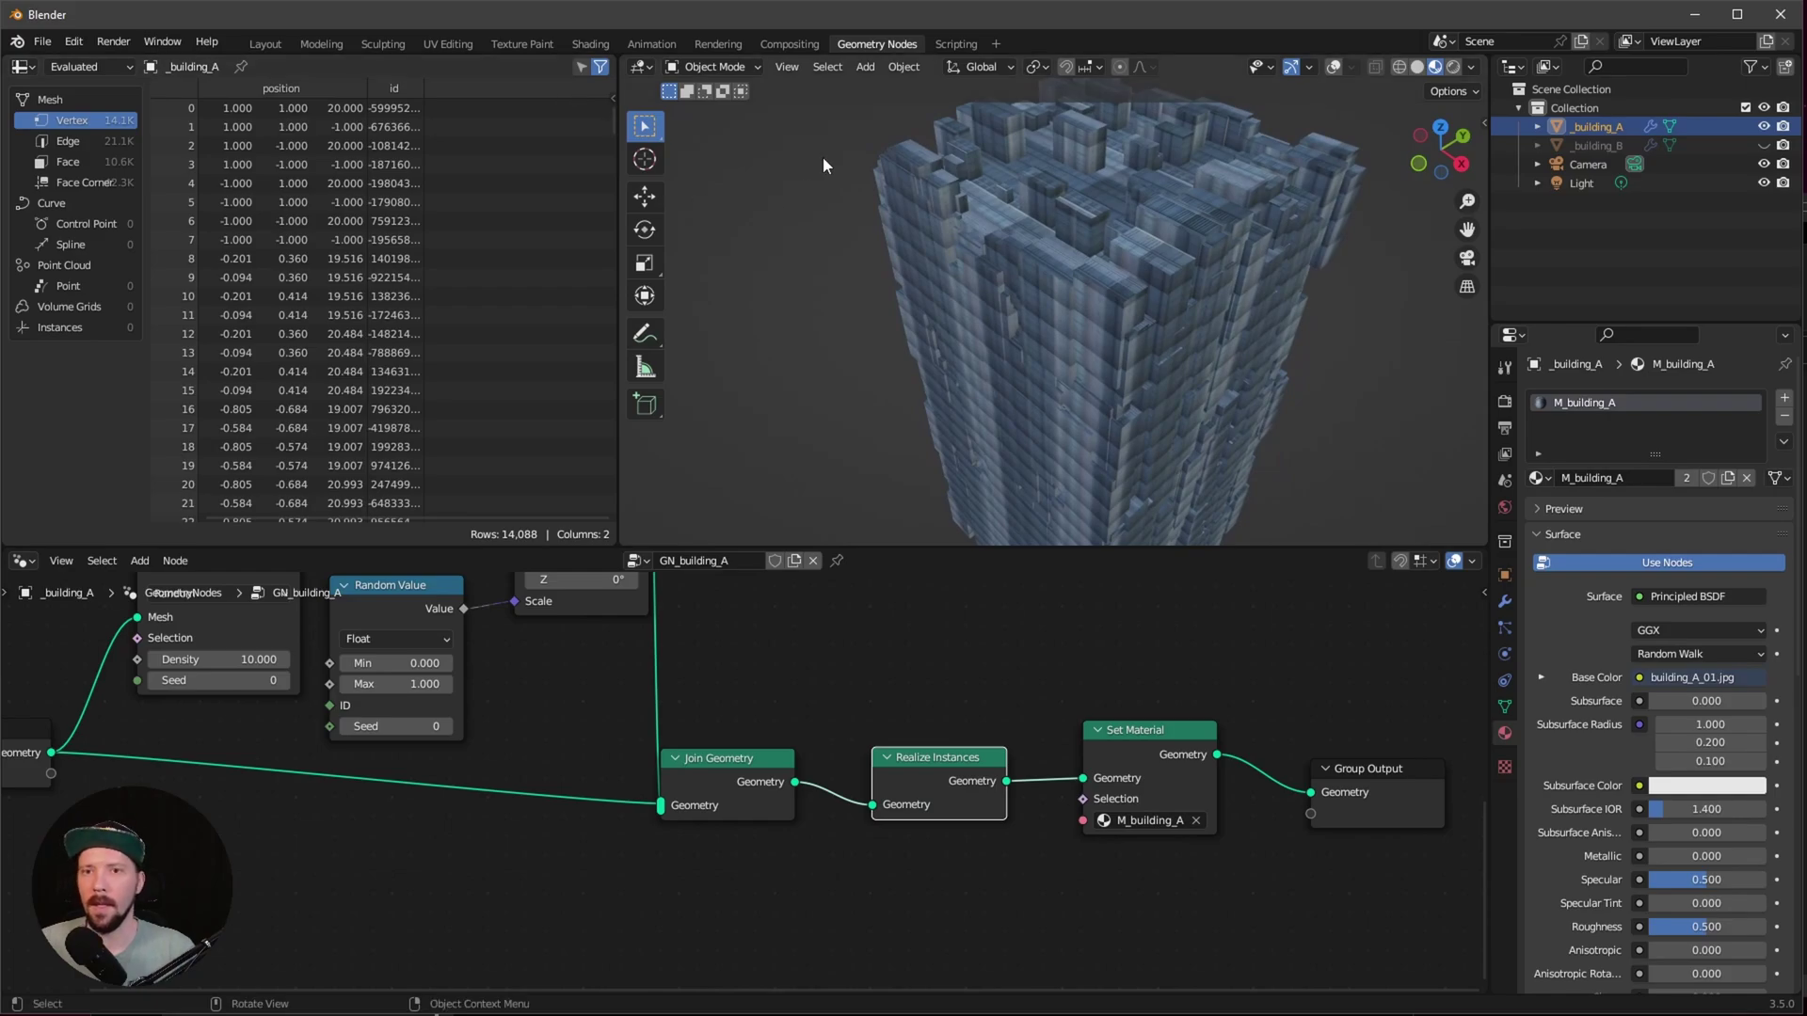
Step: Lower the facade texture Mapping node's Z scale to 0.100 in the Shading workspace
left_click_drag(938, 759, 942, 764)
left_click(590, 43)
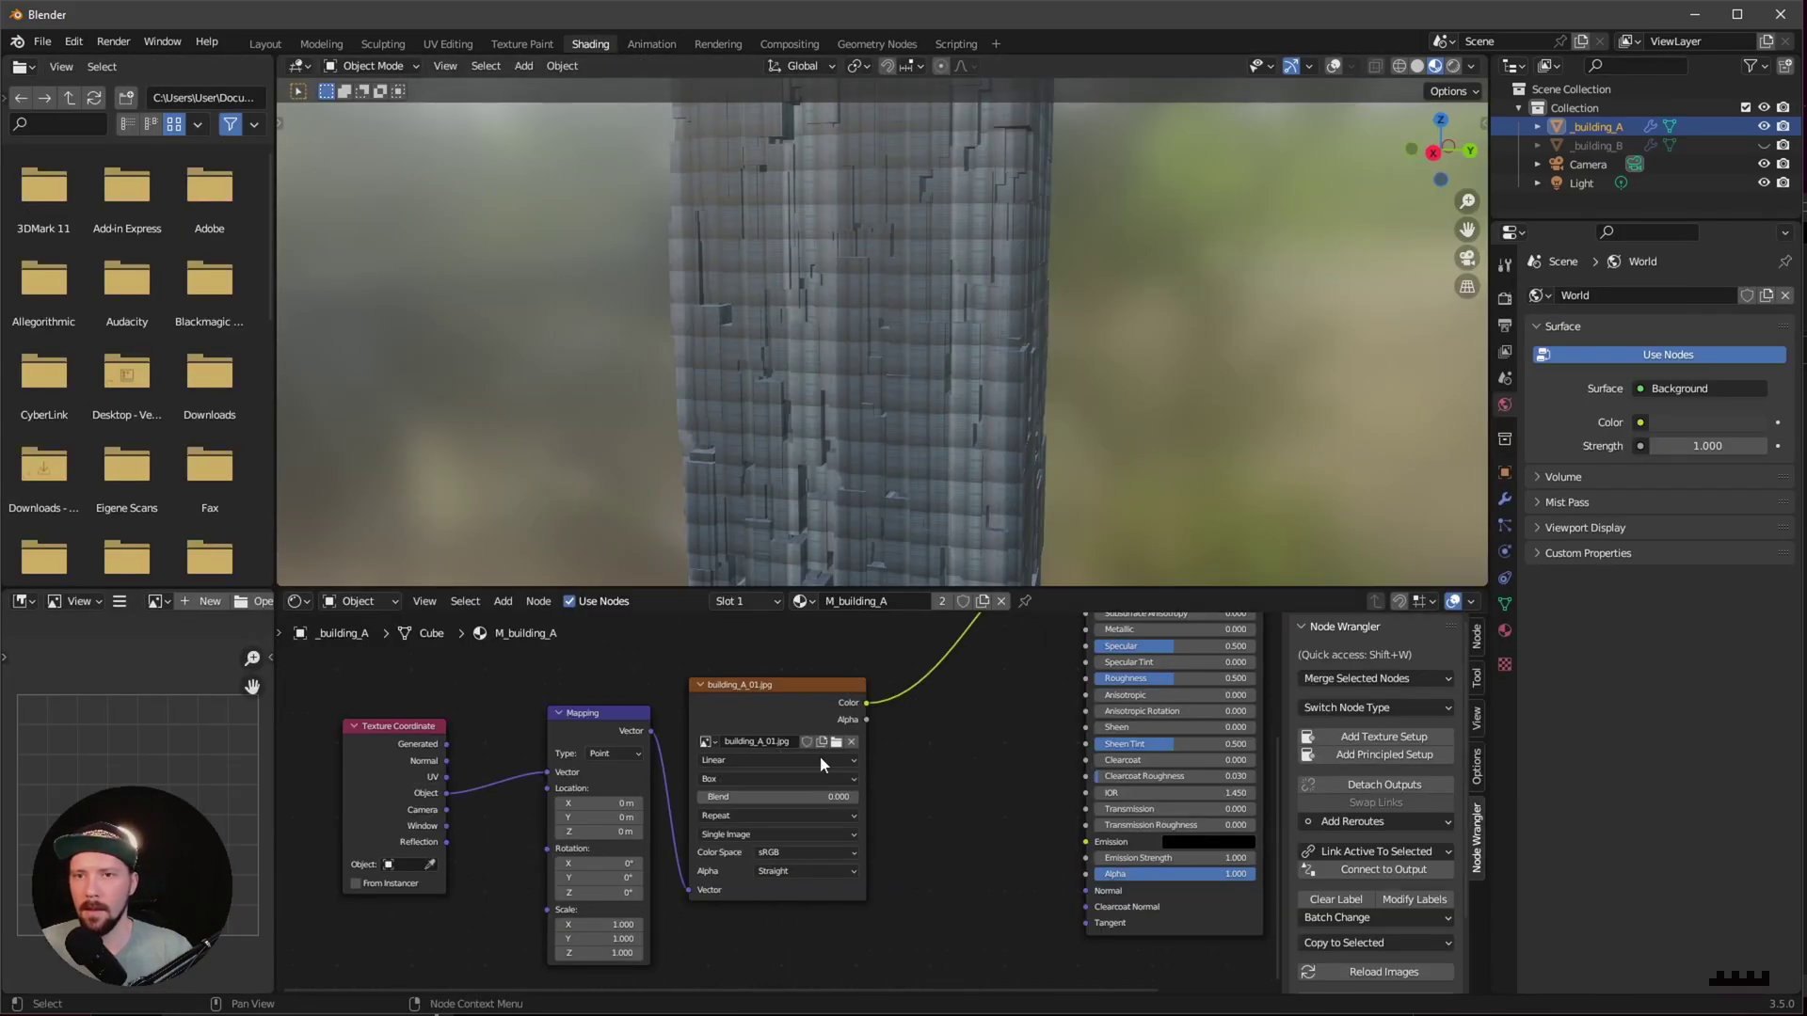
middle_click_drag(903, 626, 928, 618)
scroll(602, 846, "up", 2)
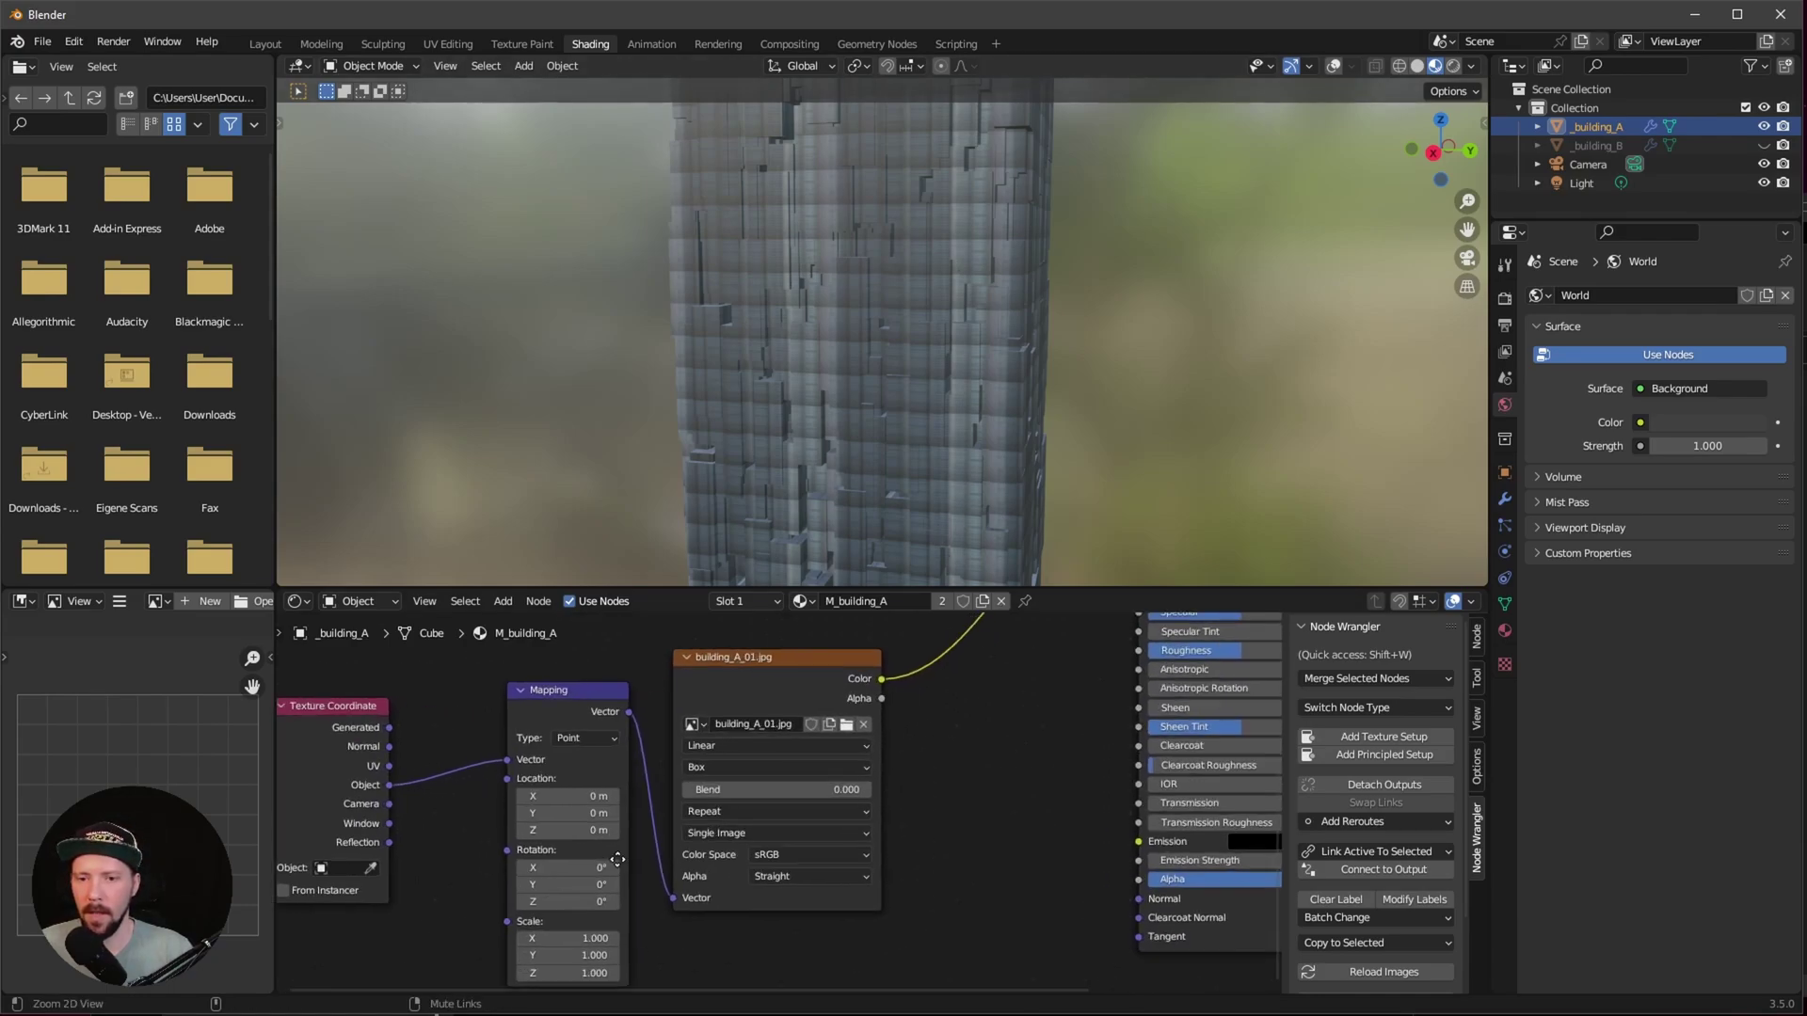
left_click_drag(658, 879, 652, 879)
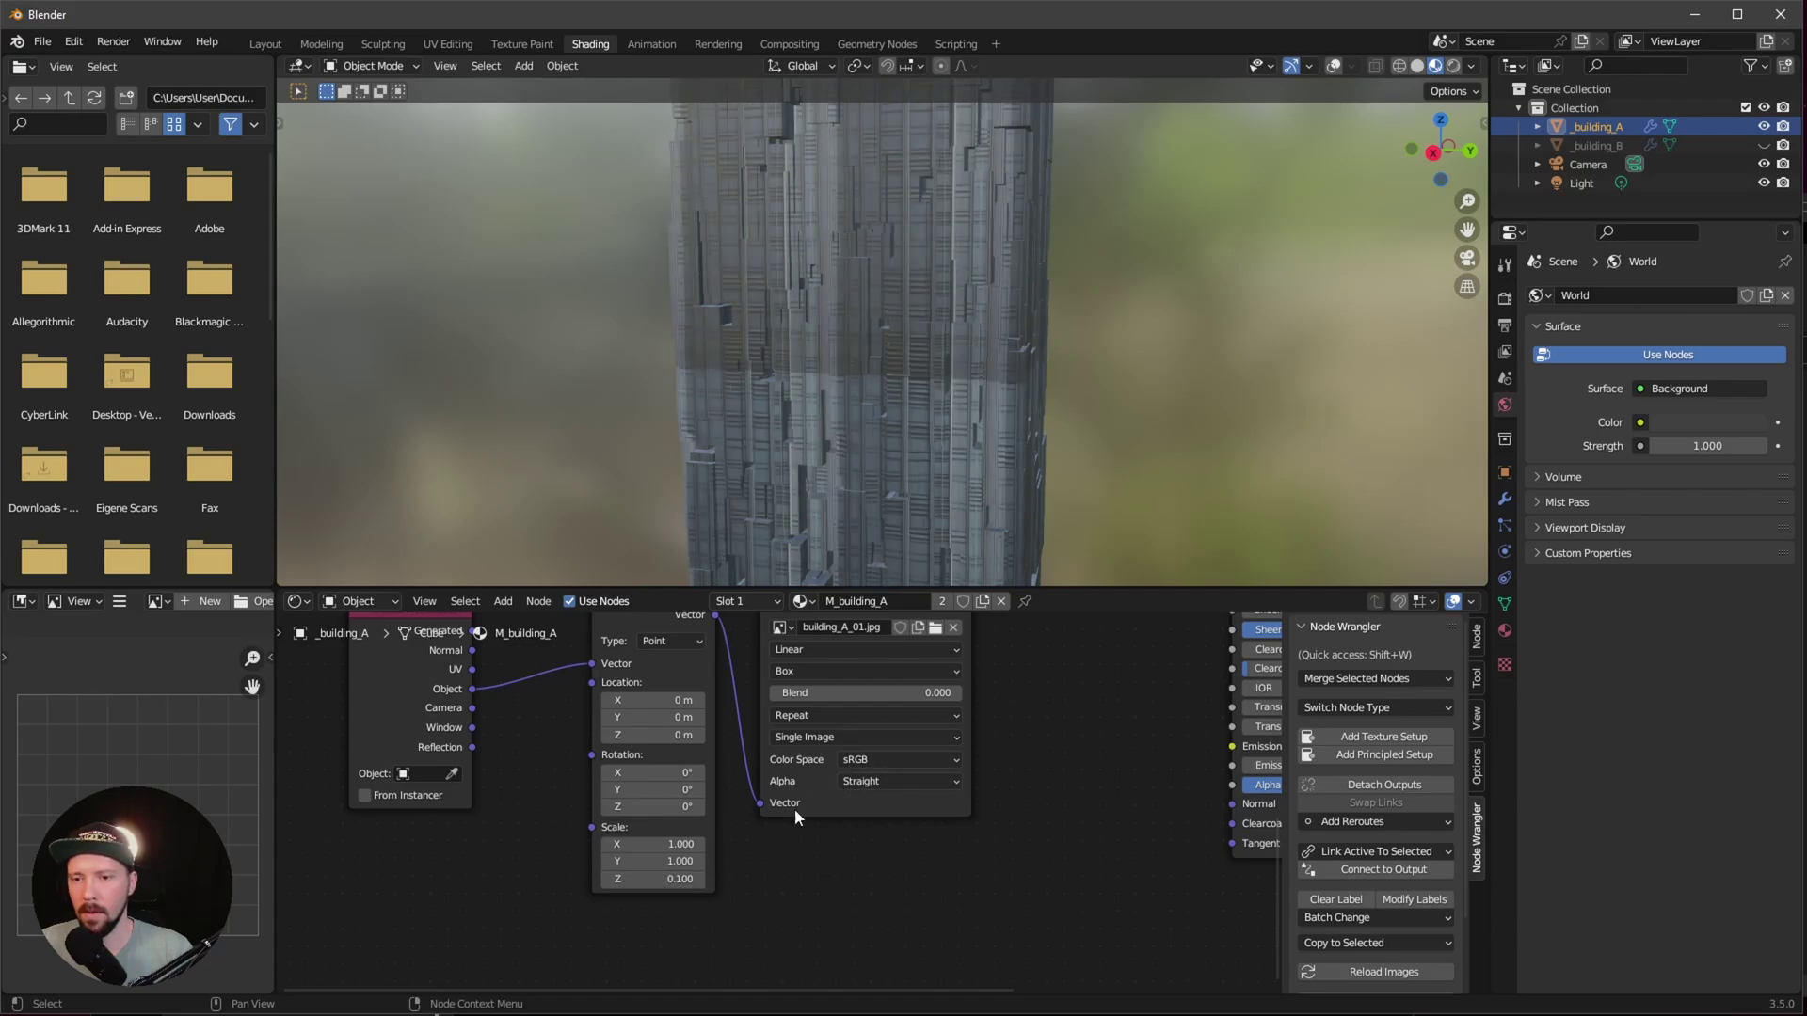
middle_click_drag(1056, 407, 828, 452)
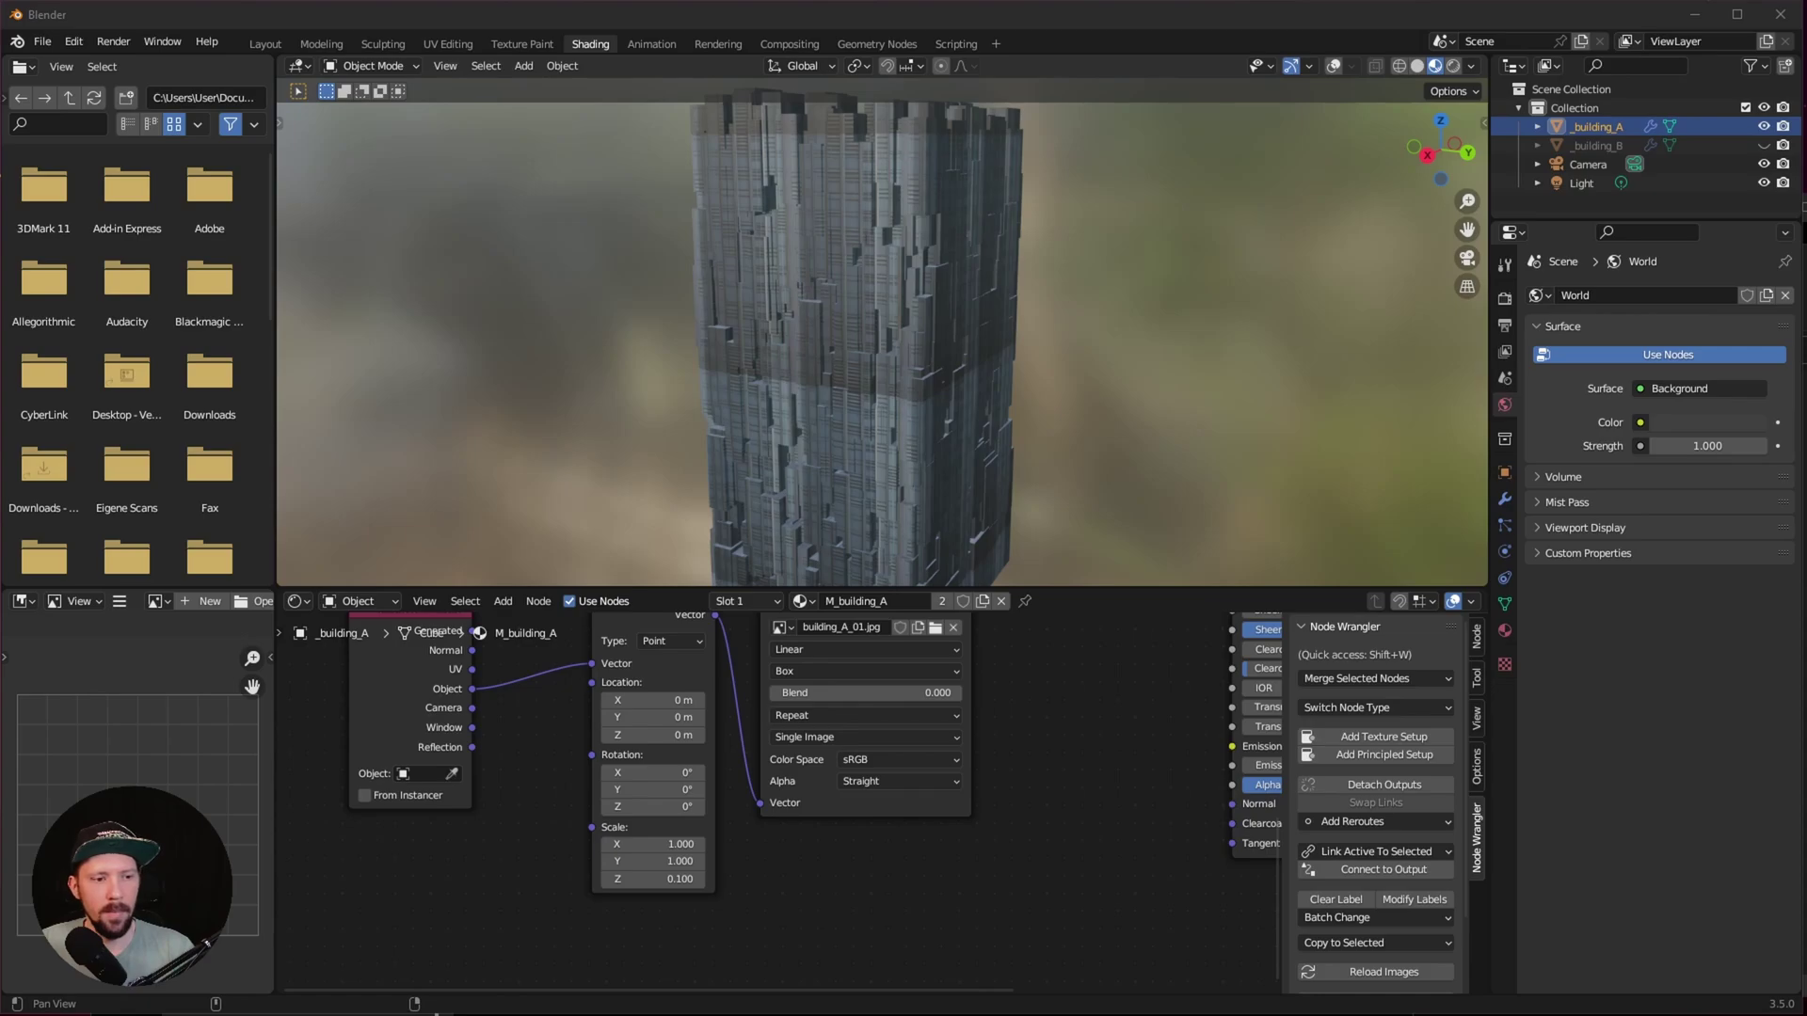
scroll(1041, 757, "down", 4)
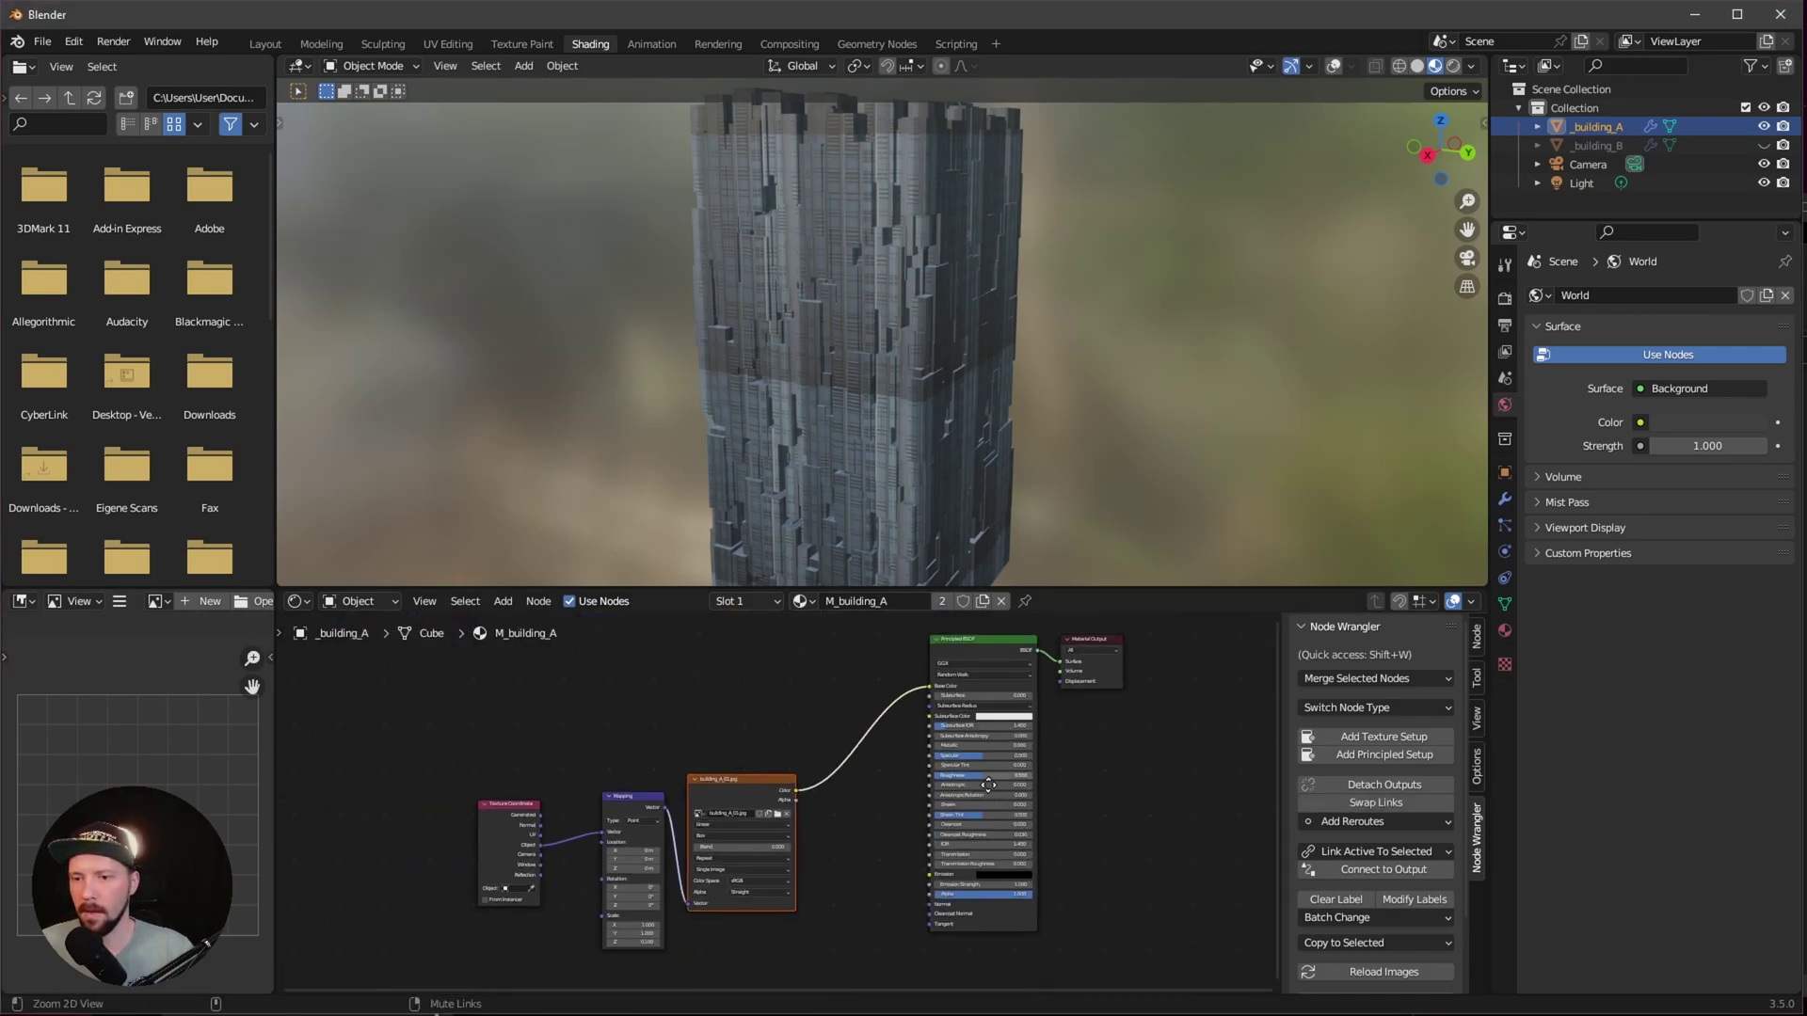
Step: Duplicate the Principled BSDF above the original and move Material Output further right
scroll(988, 785, "down", 2)
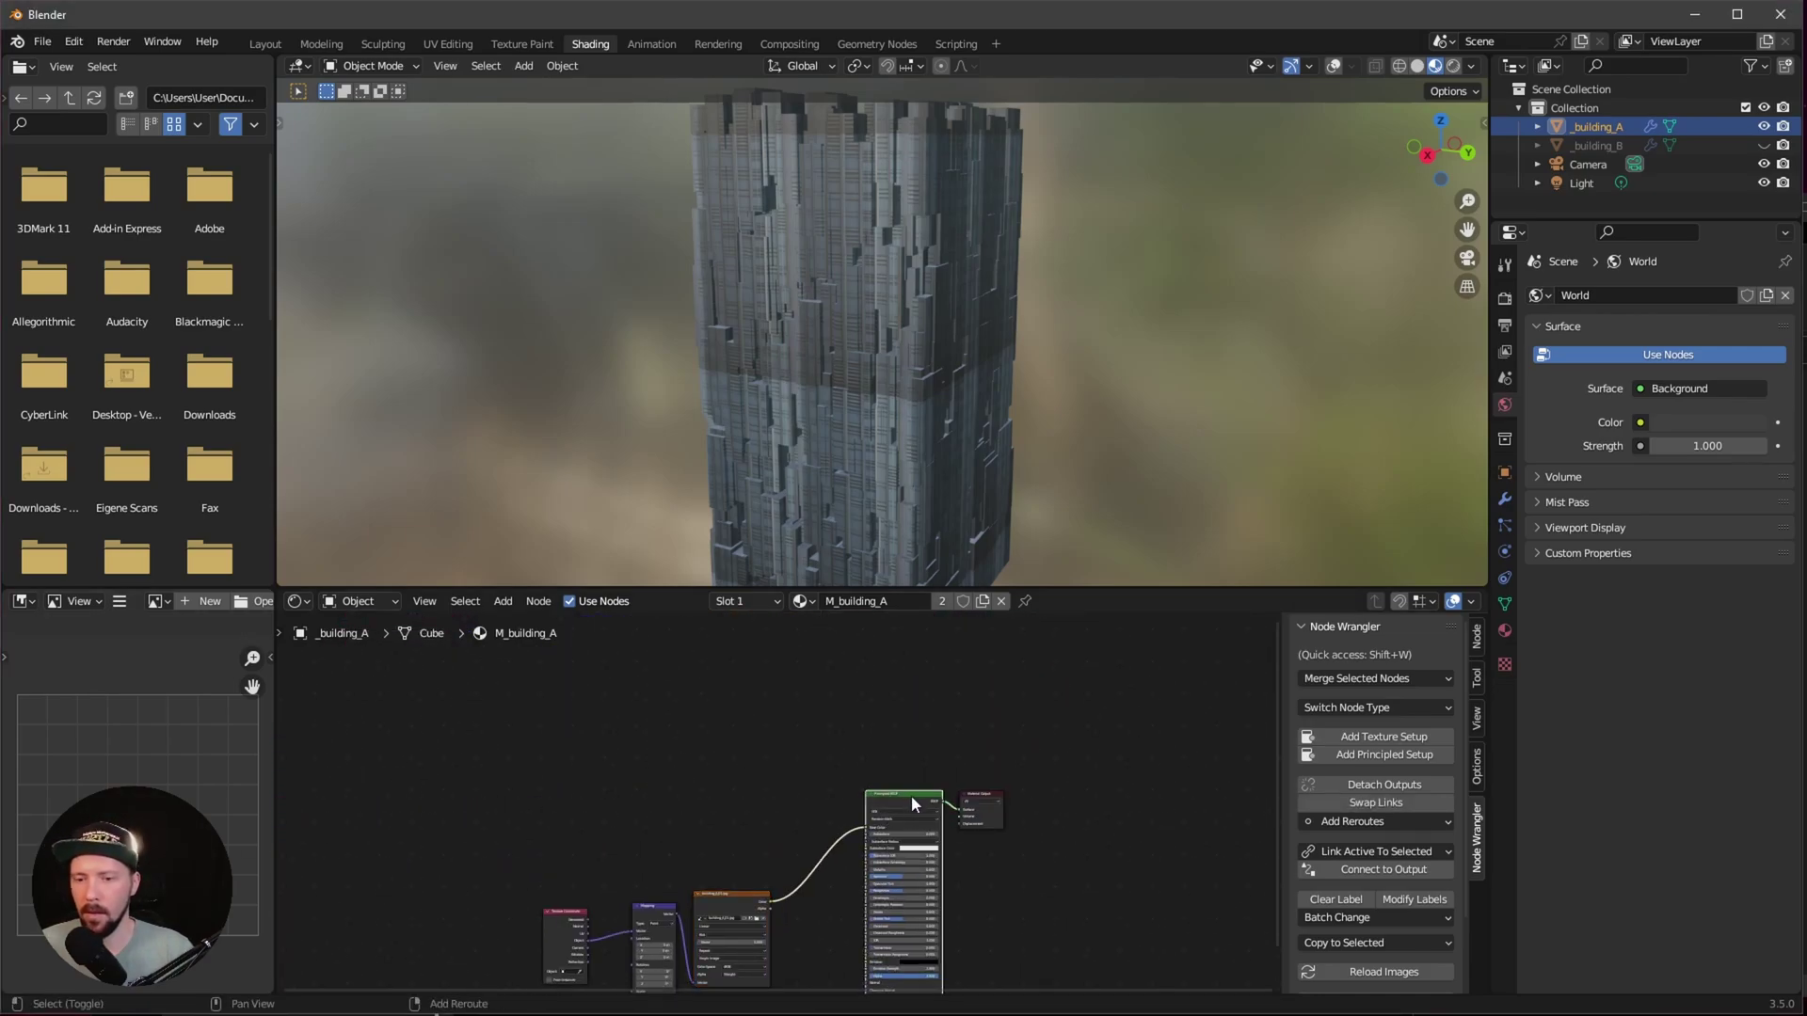
key("shift+d")
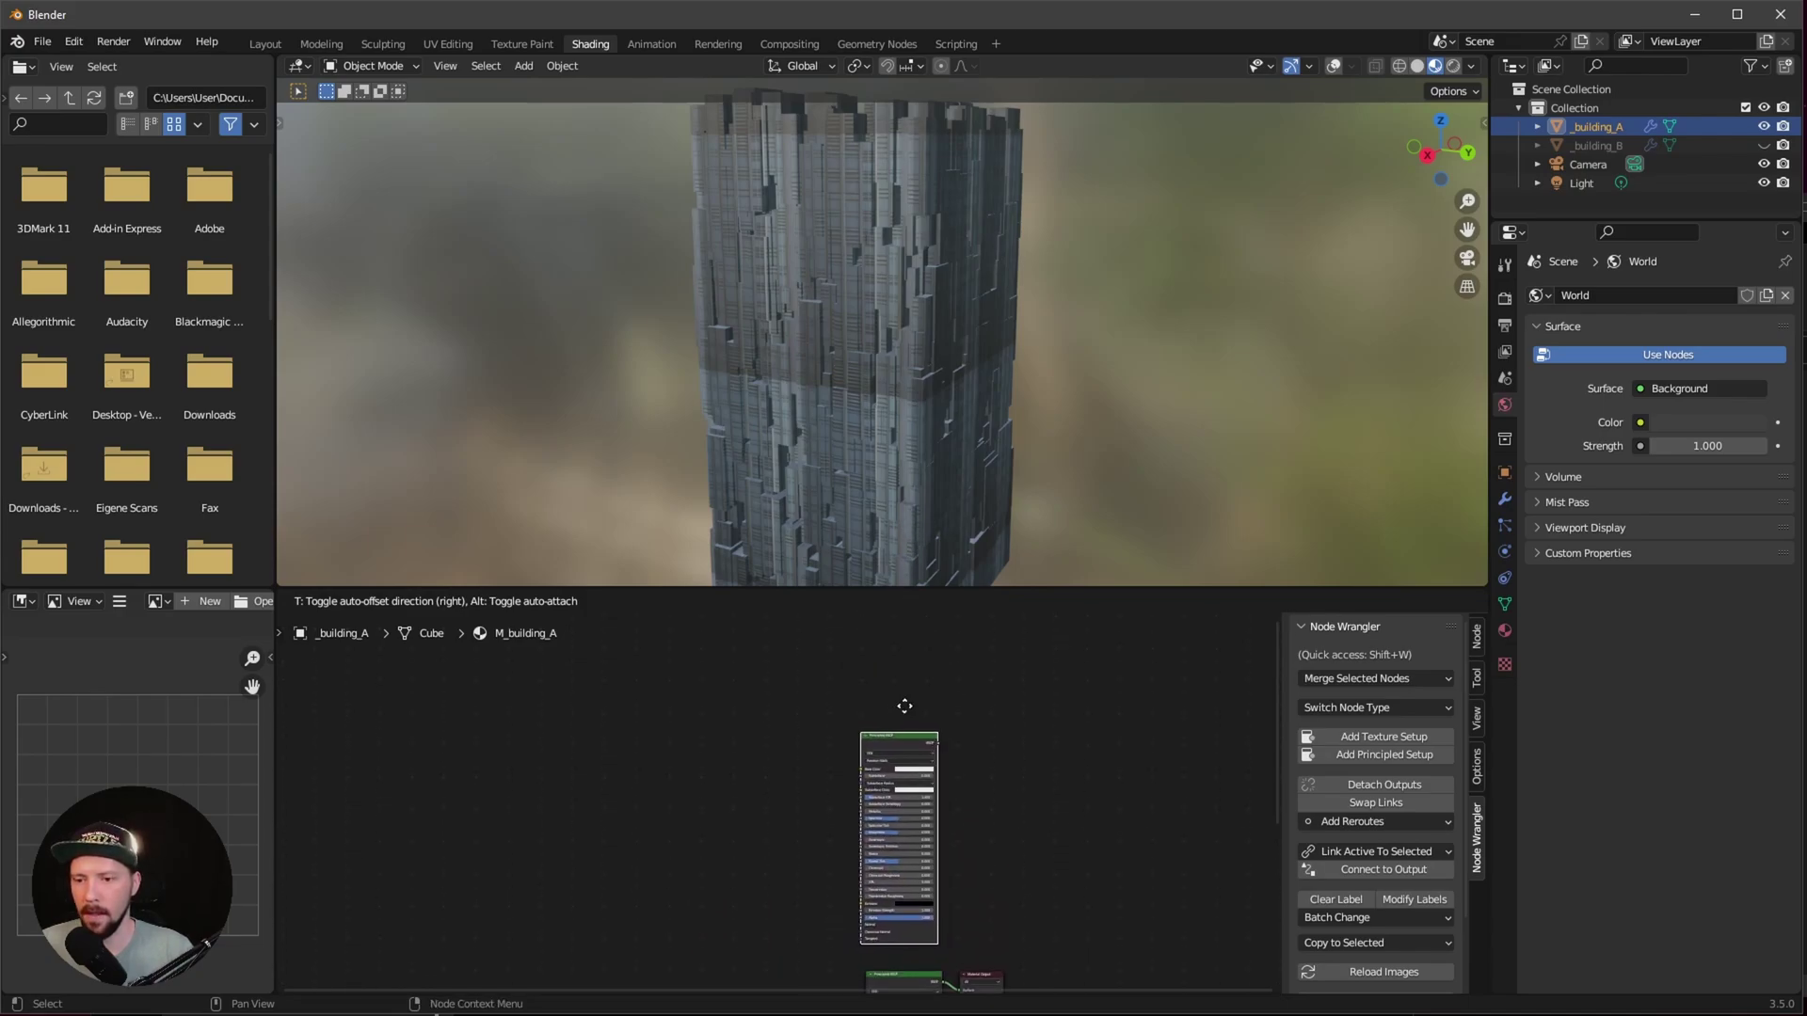
left_click(905, 705)
left_click_drag(877, 832, 1083, 821)
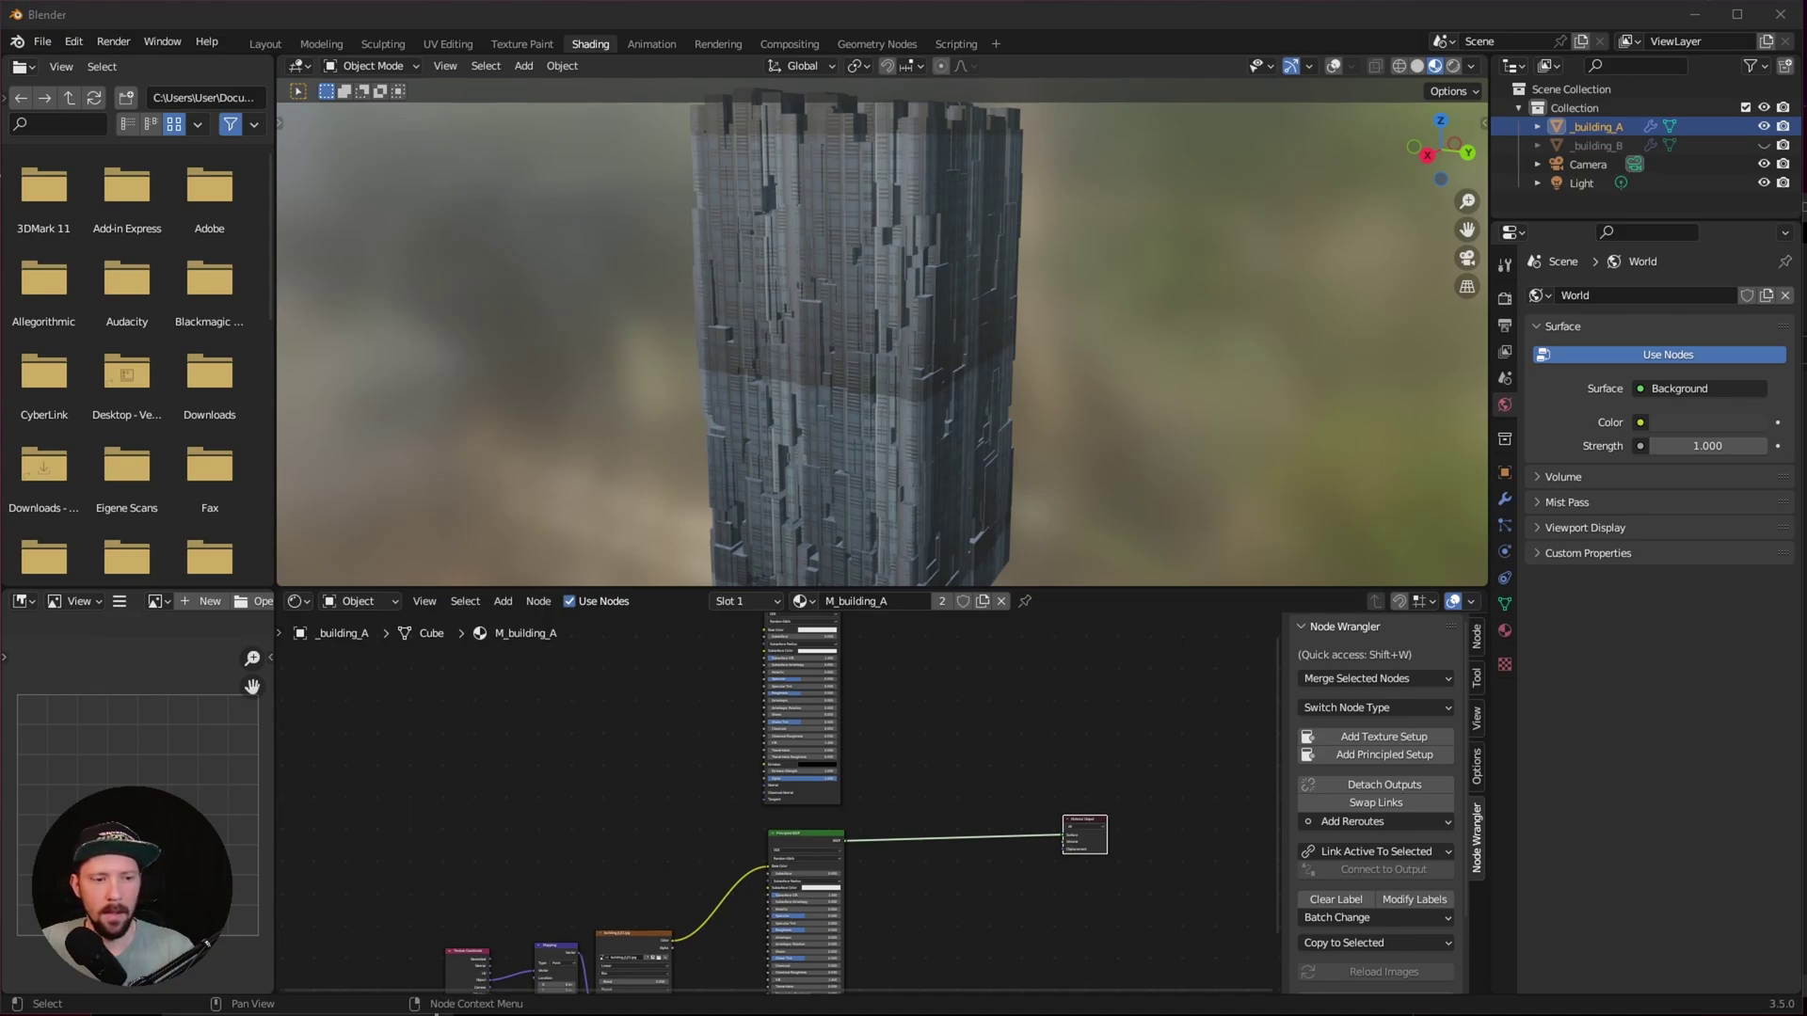
left_click_drag(1029, 763, 1071, 745)
mouse_move(956, 783)
middle_mouse_down("ctrl")
mouse_move(1106, 741)
mouse_move(939, 765)
middle_mouse_up("ctrl")
Step: Insert a Mix Shader into the shader-to-Material Output link
key("shift+a")
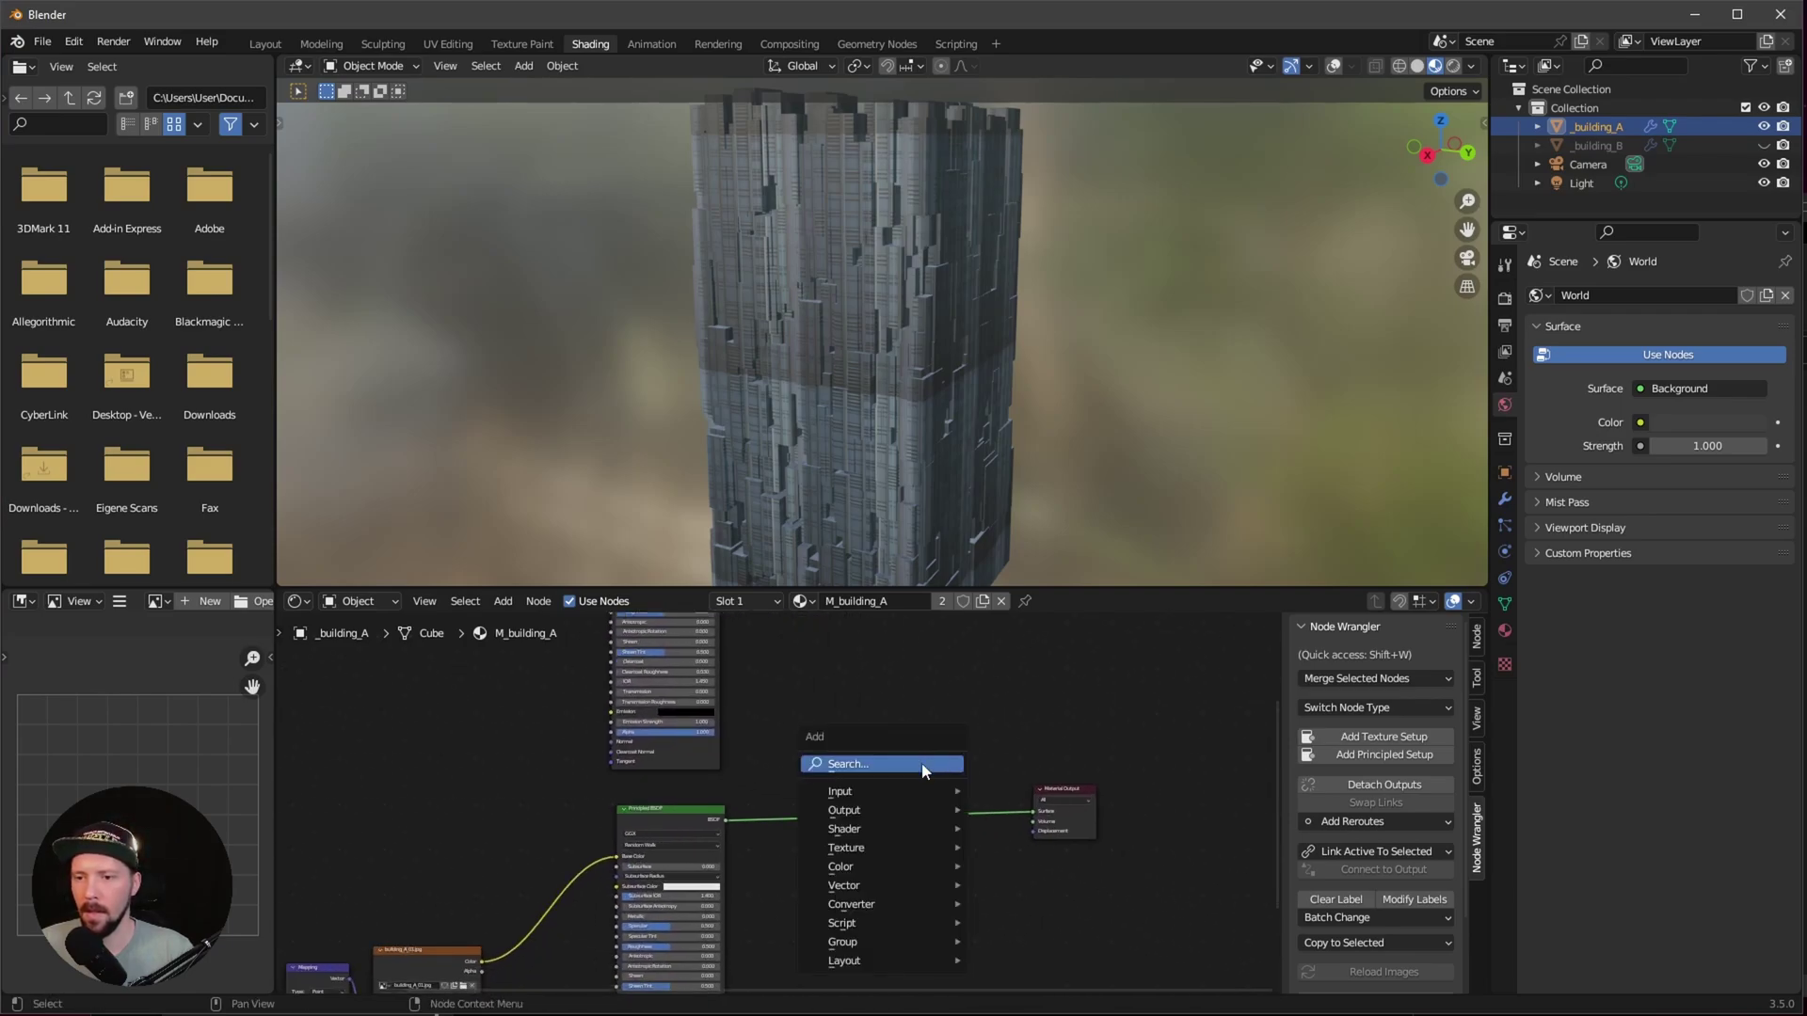
left_click(939, 765)
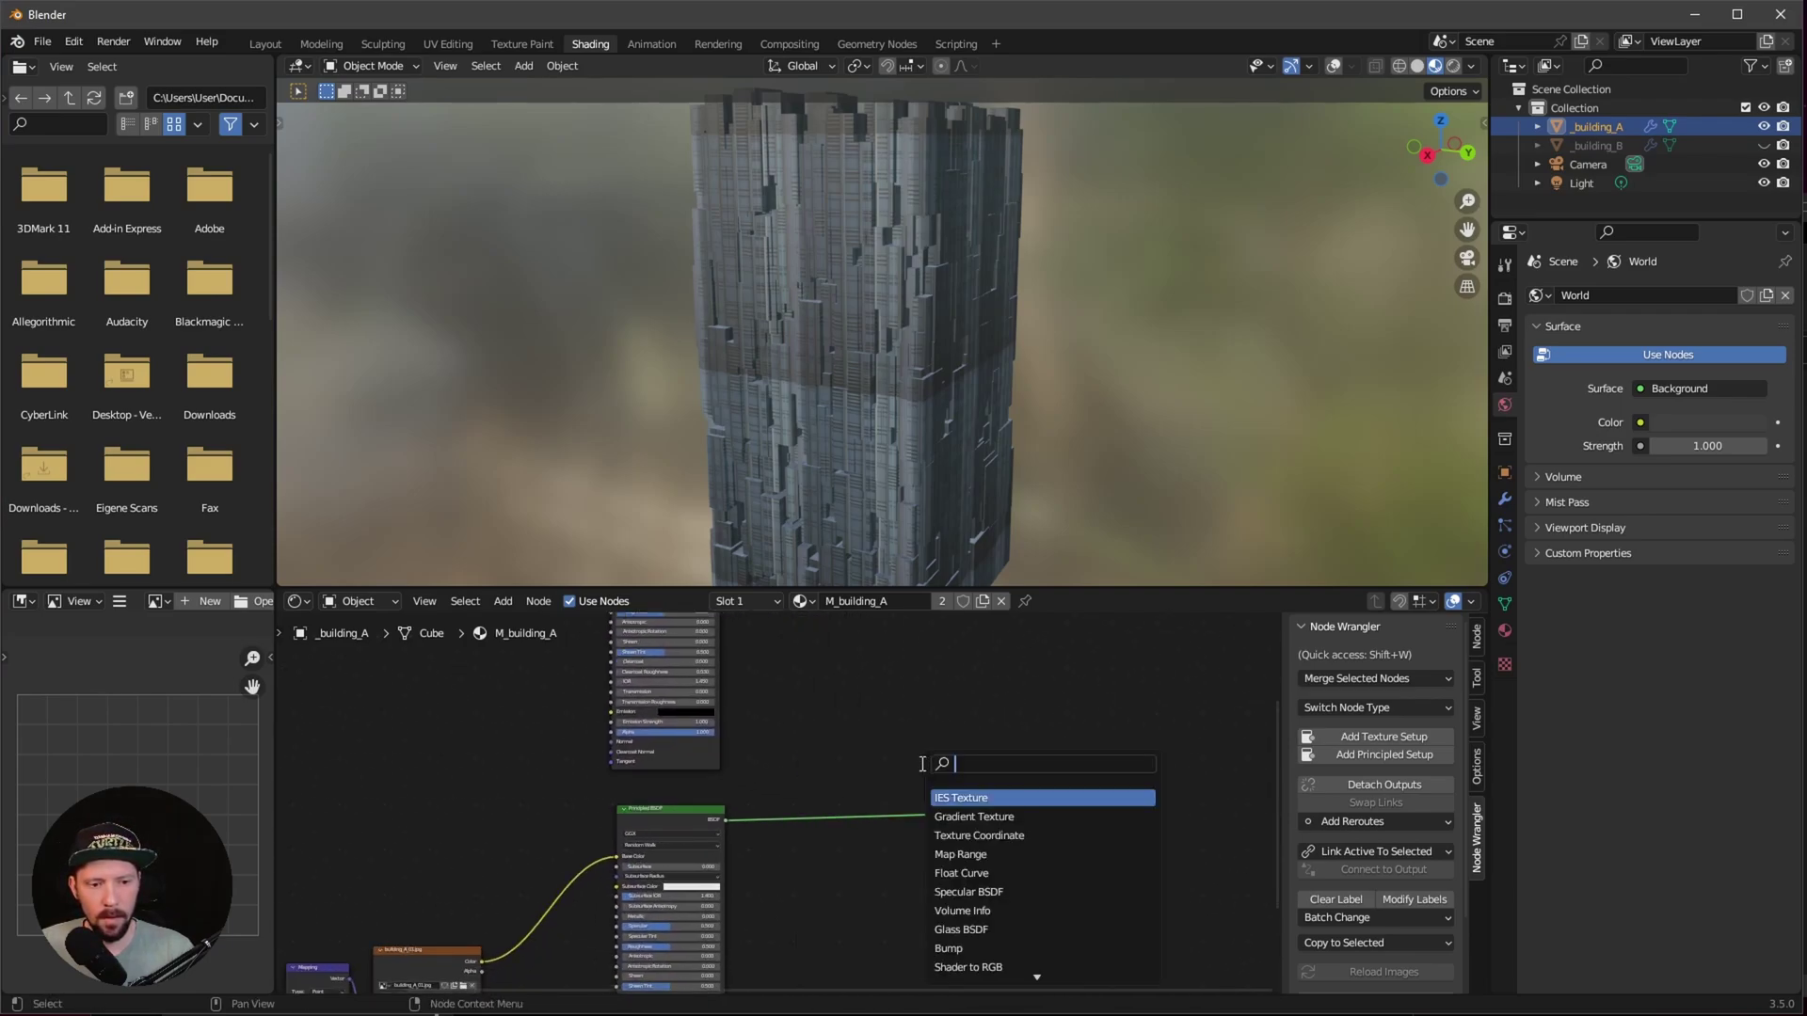
type("mix")
left_click(978, 814)
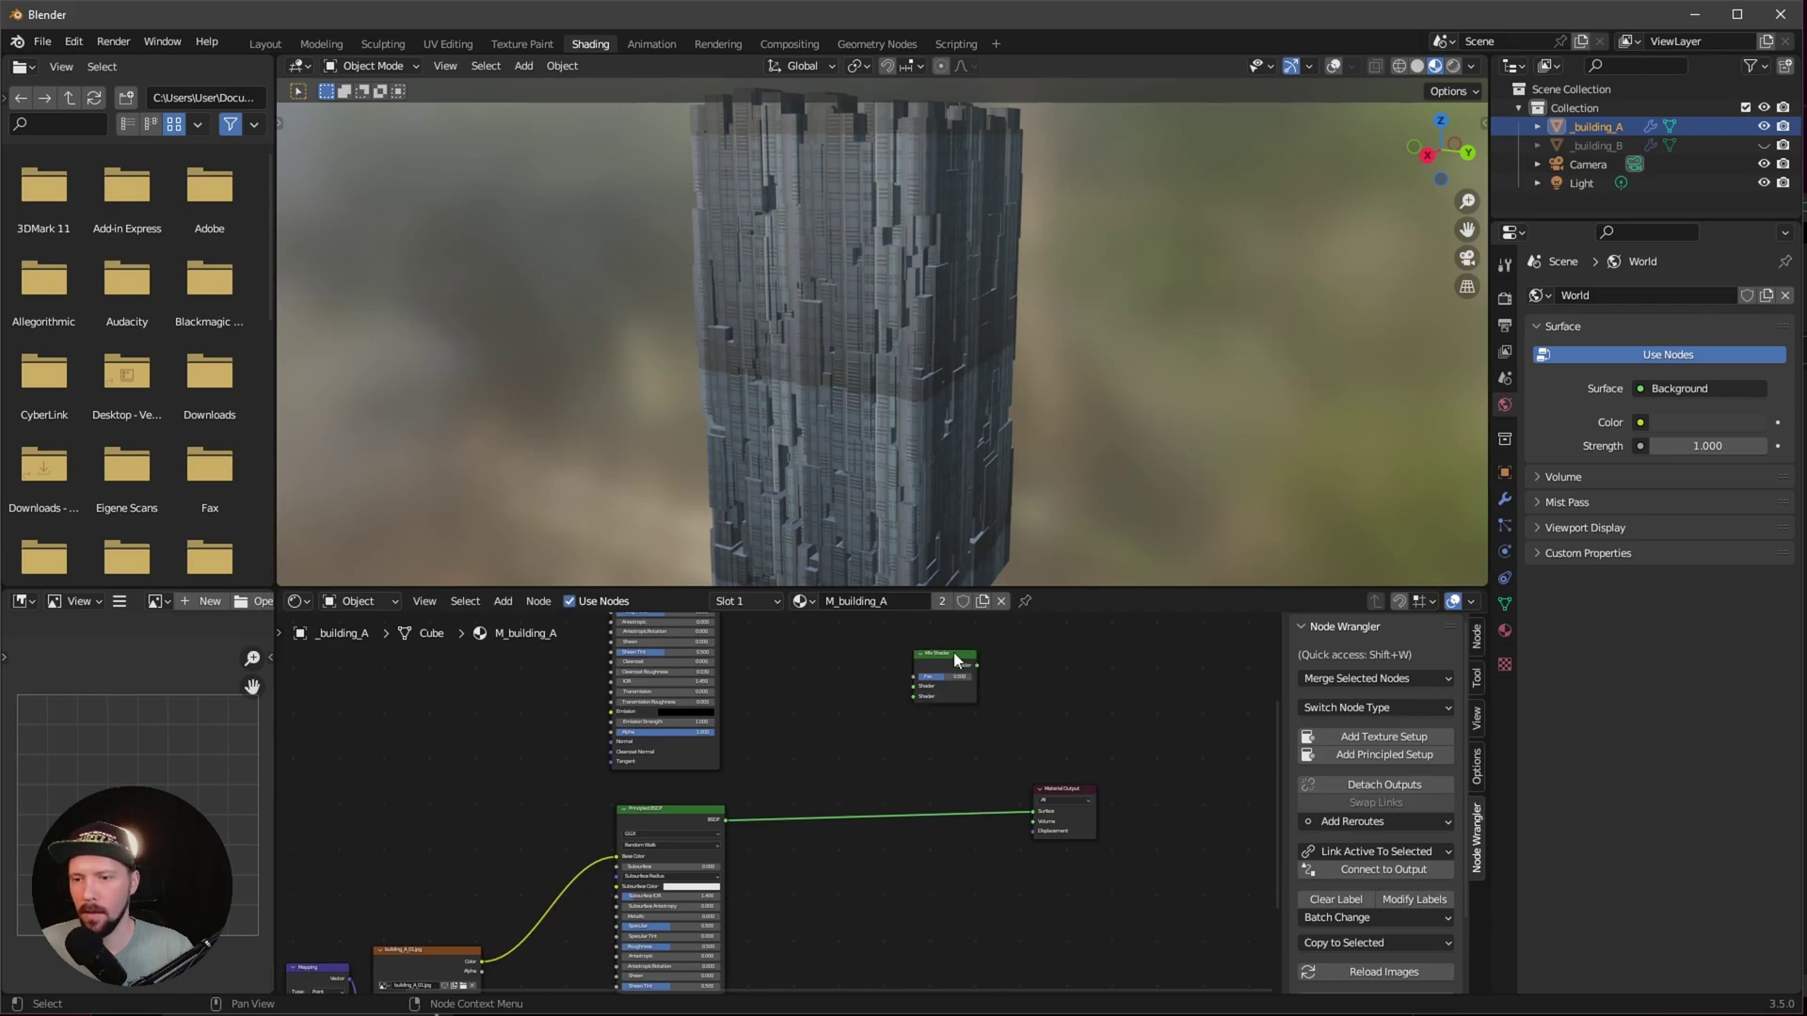
left_click_drag(964, 696, 976, 800)
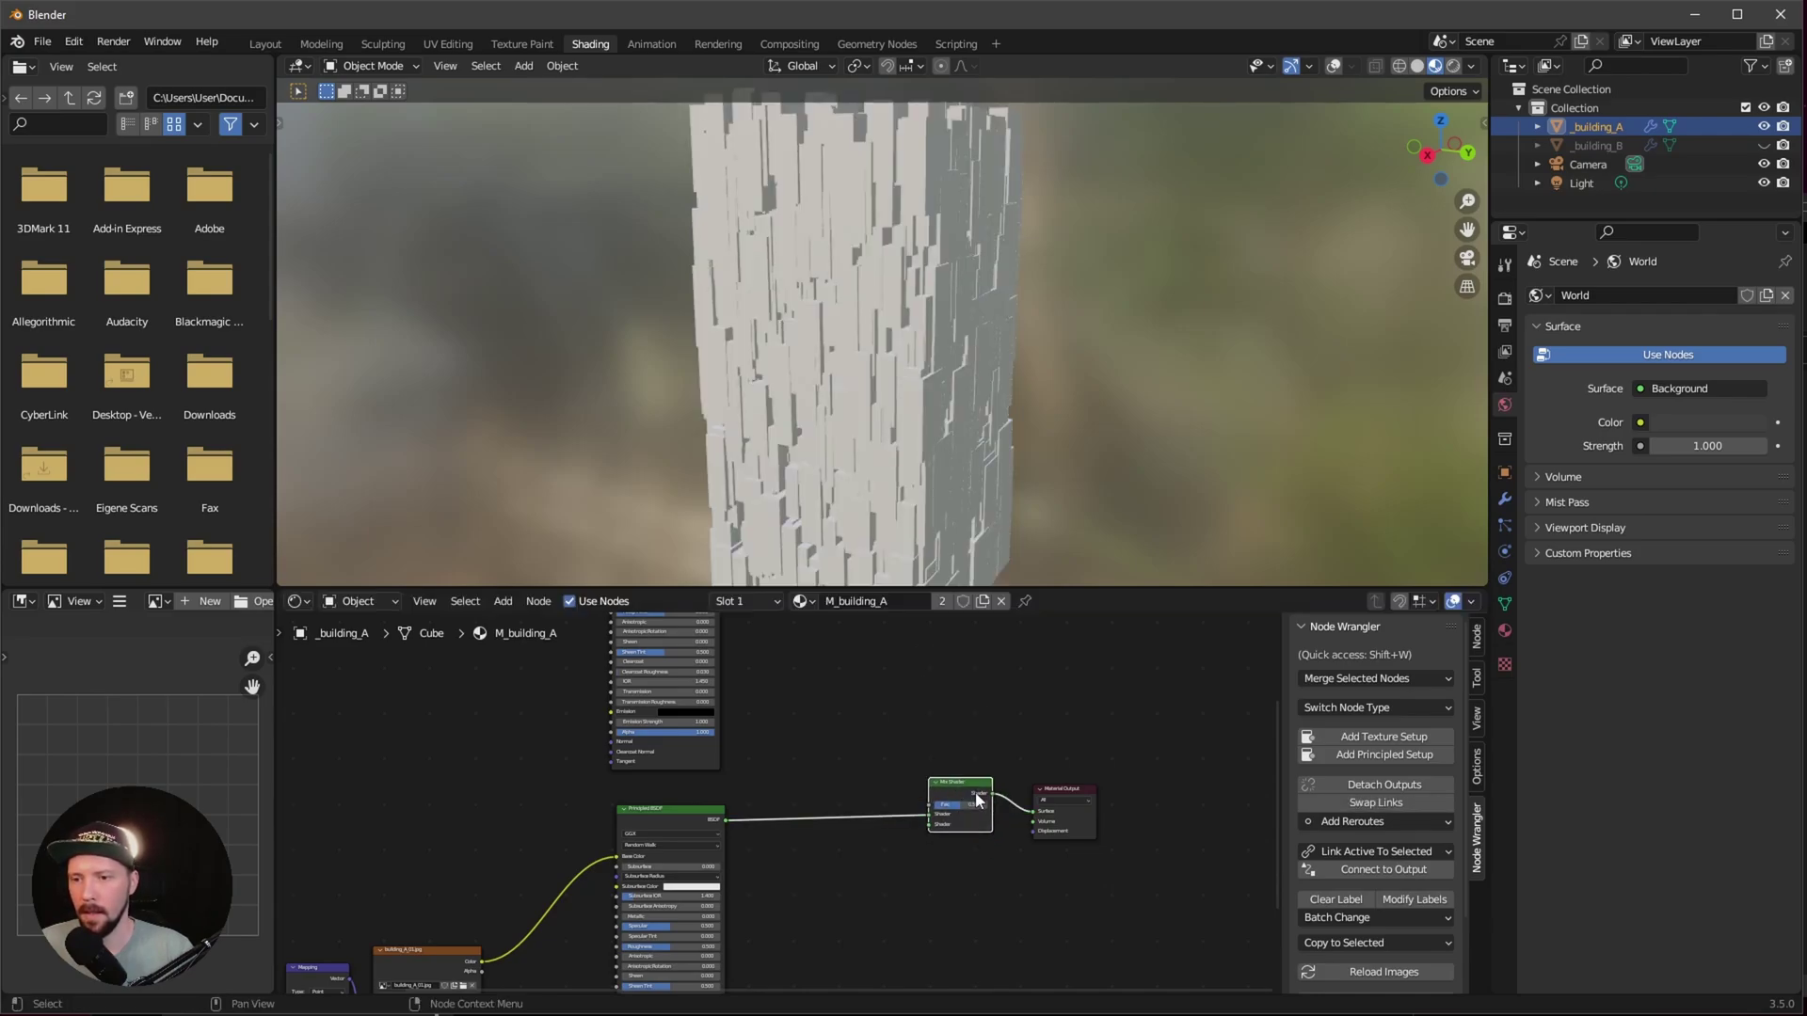
middle_click_drag(976, 799, 796, 832)
Step: Connect the upper Principled BSDF into the Mix Shader and bring up the building textures folder
left_click(595, 828)
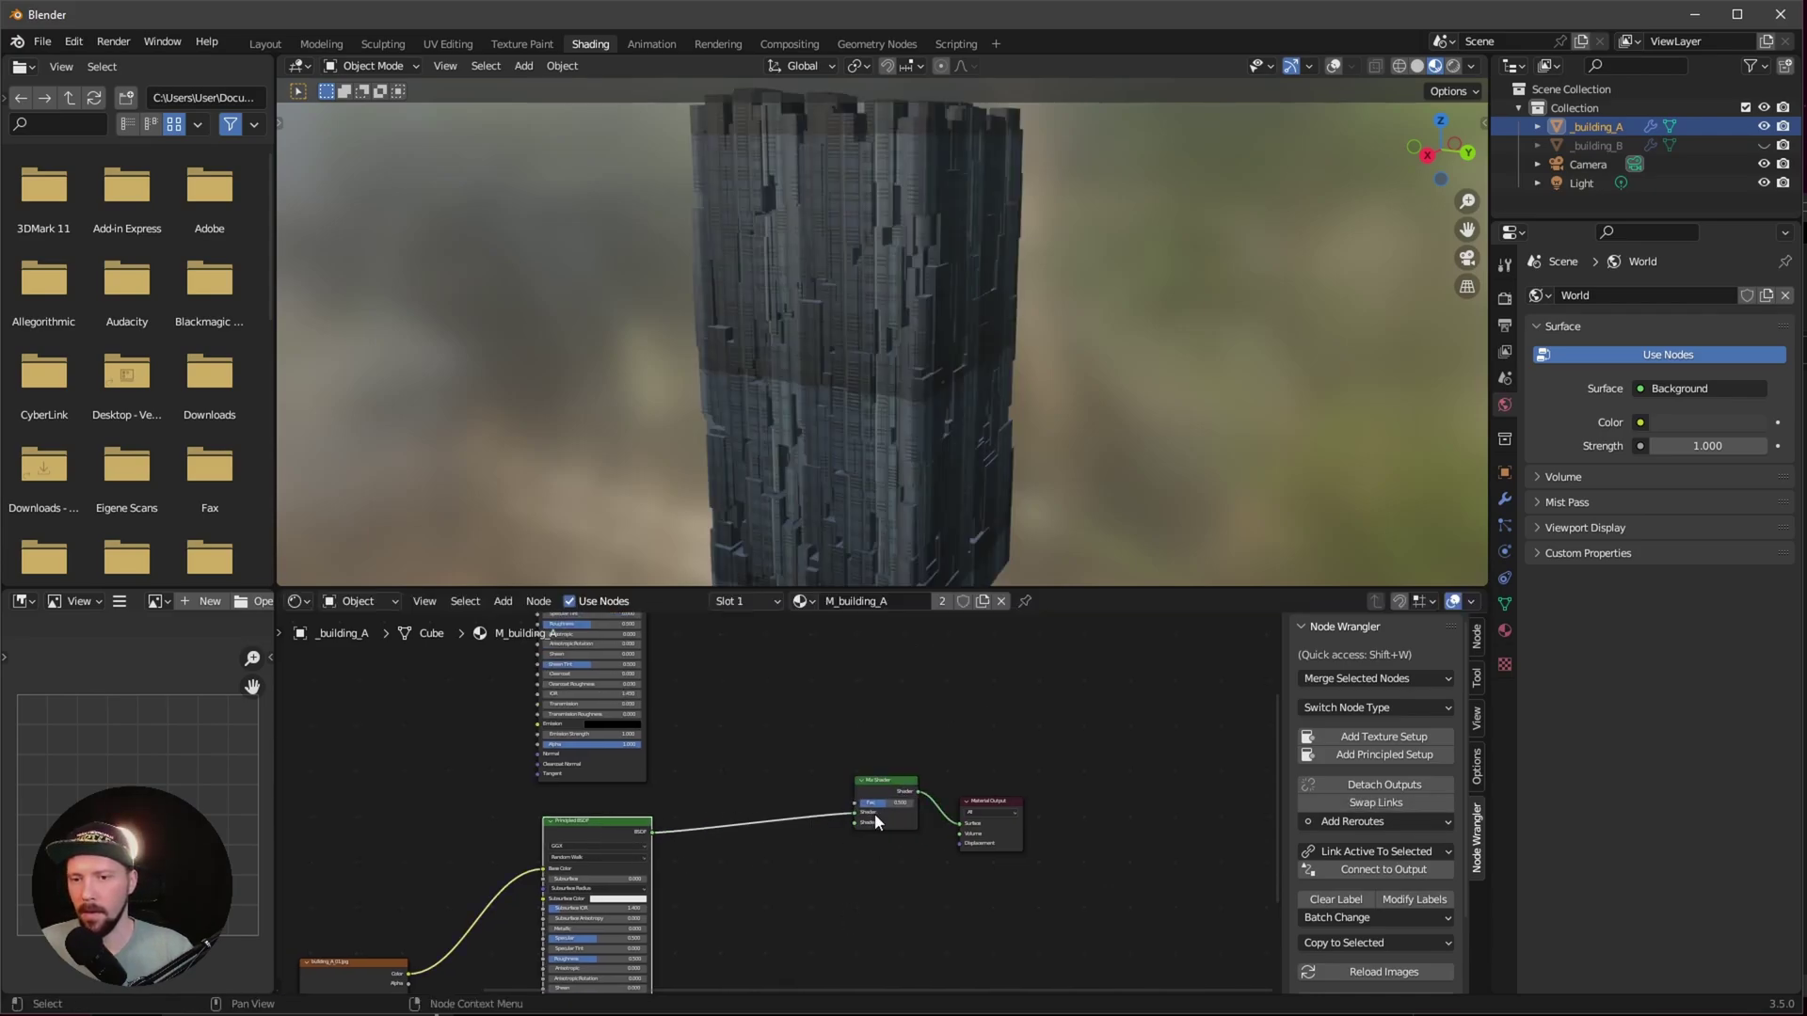
scroll(806, 747, "up", 2, "shift")
scroll(674, 653, "up", 4, "shift")
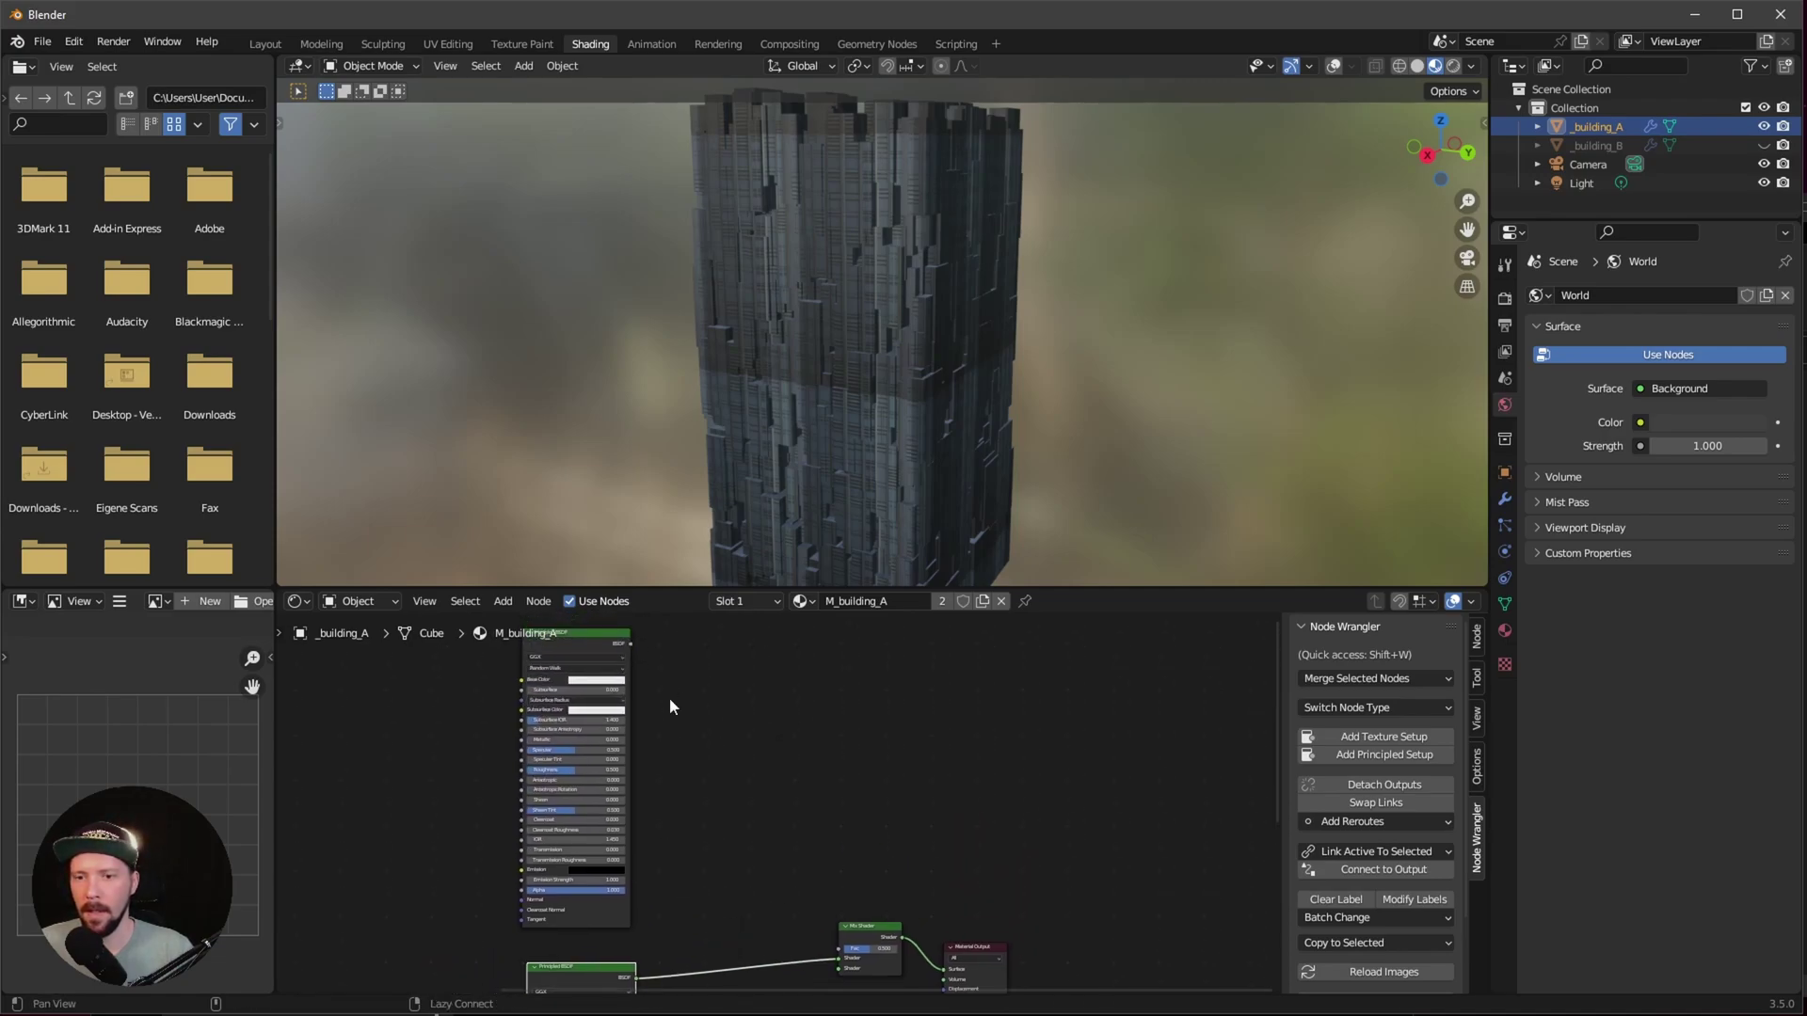
left_click_drag(631, 643, 856, 905)
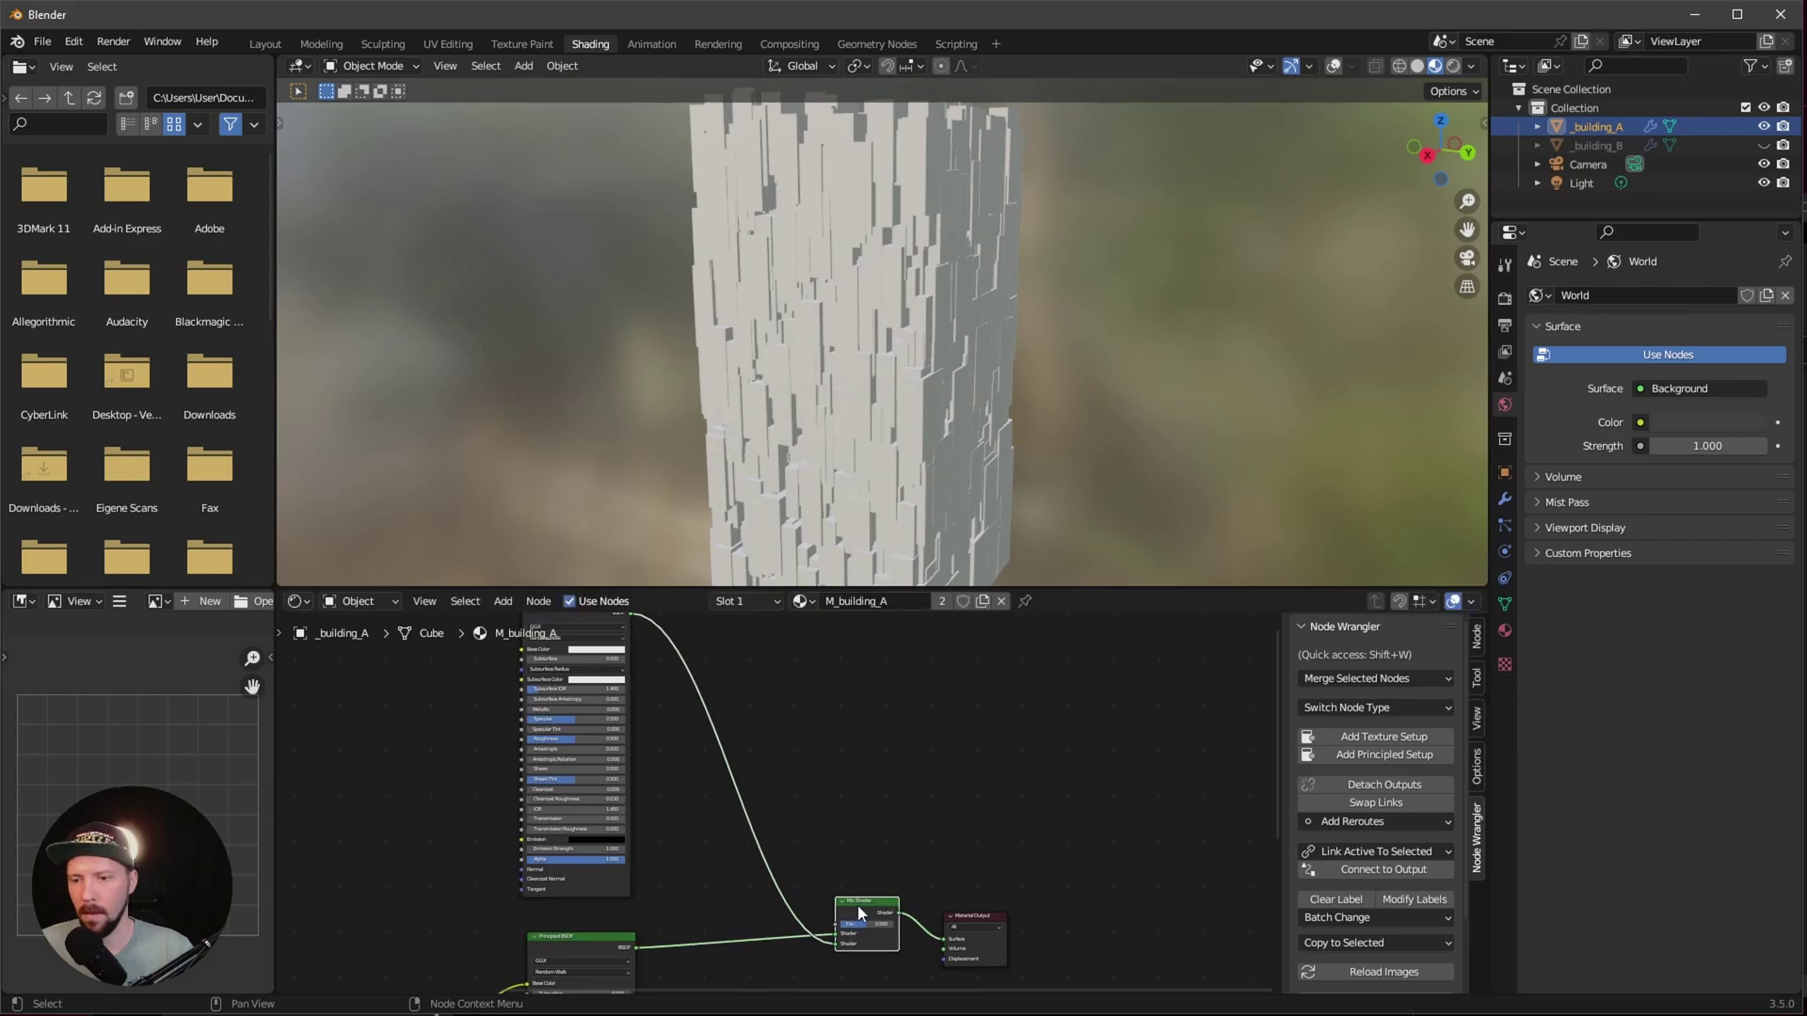
middle_click_drag(813, 807, 854, 847)
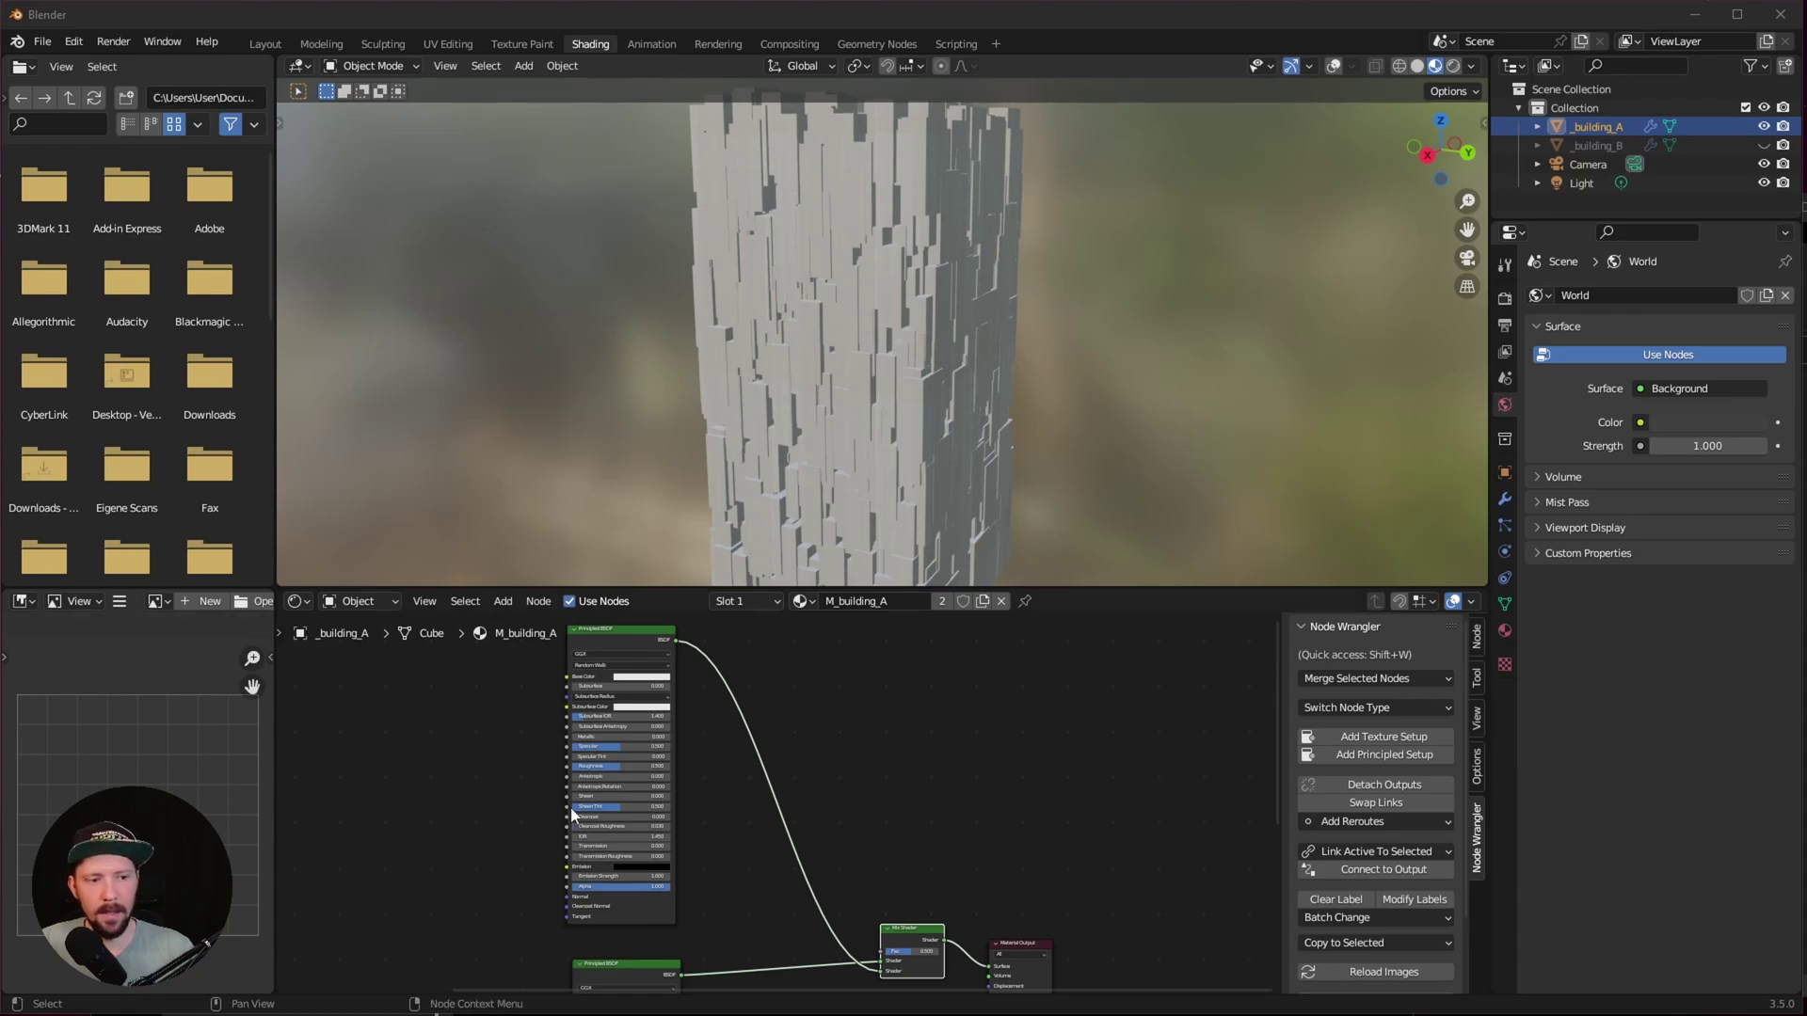
left_click(916, 747)
key("alt+Tab")
key("alt+Tab")
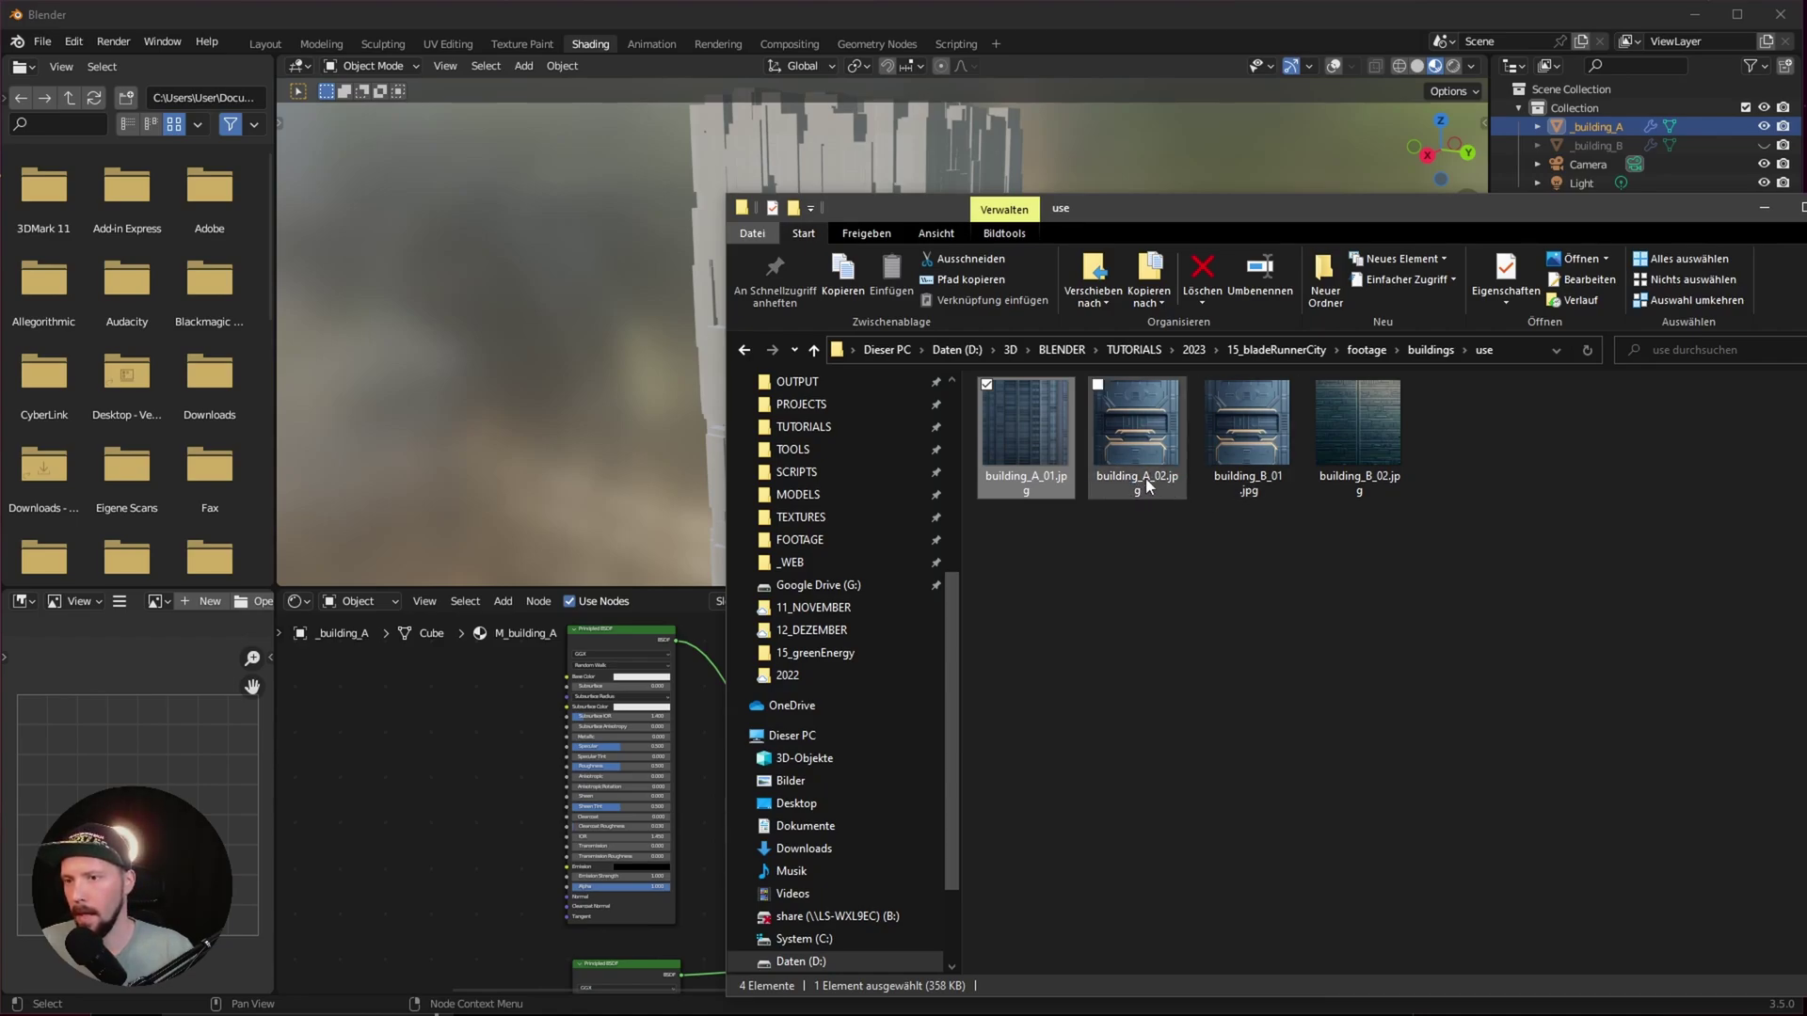
Step: Drop building_A_02.jpg in as an image texture feeding Base Color, with Texture Coordinate and Mapping nodes
left_click_drag(1144, 465, 517, 801)
left_click_drag(450, 747, 448, 739)
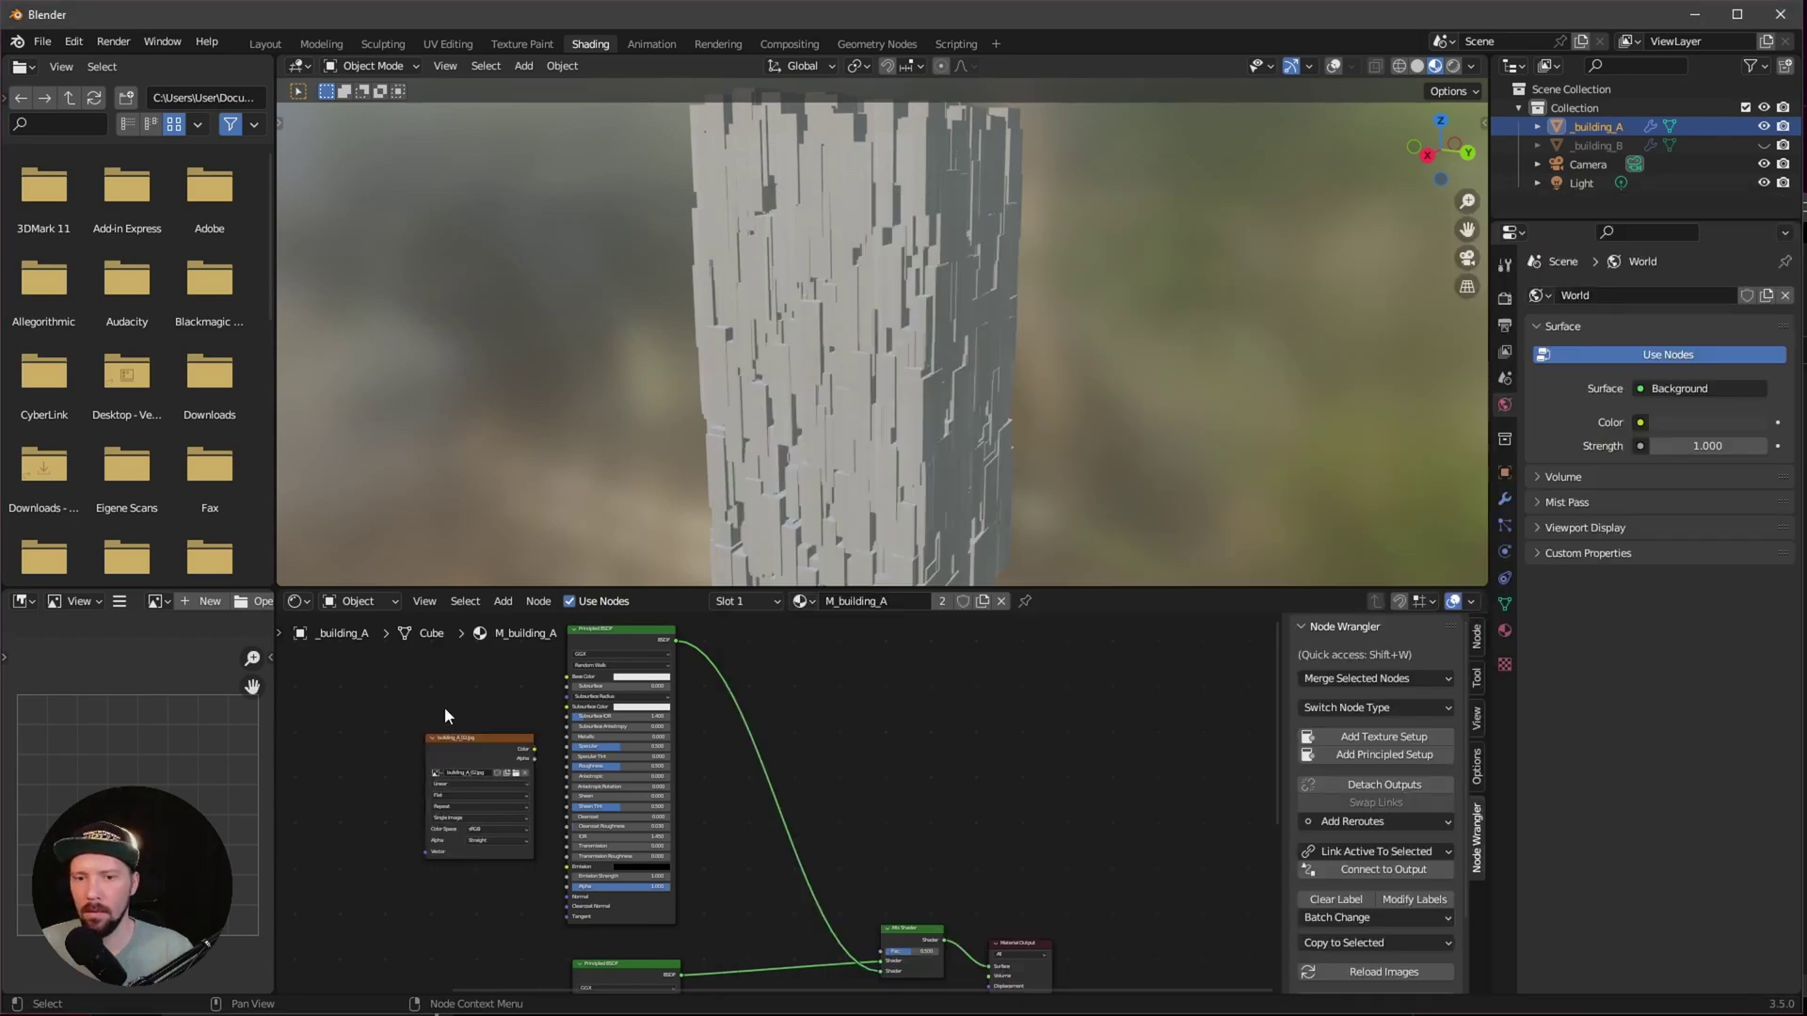
middle_click_drag(473, 730, 655, 762)
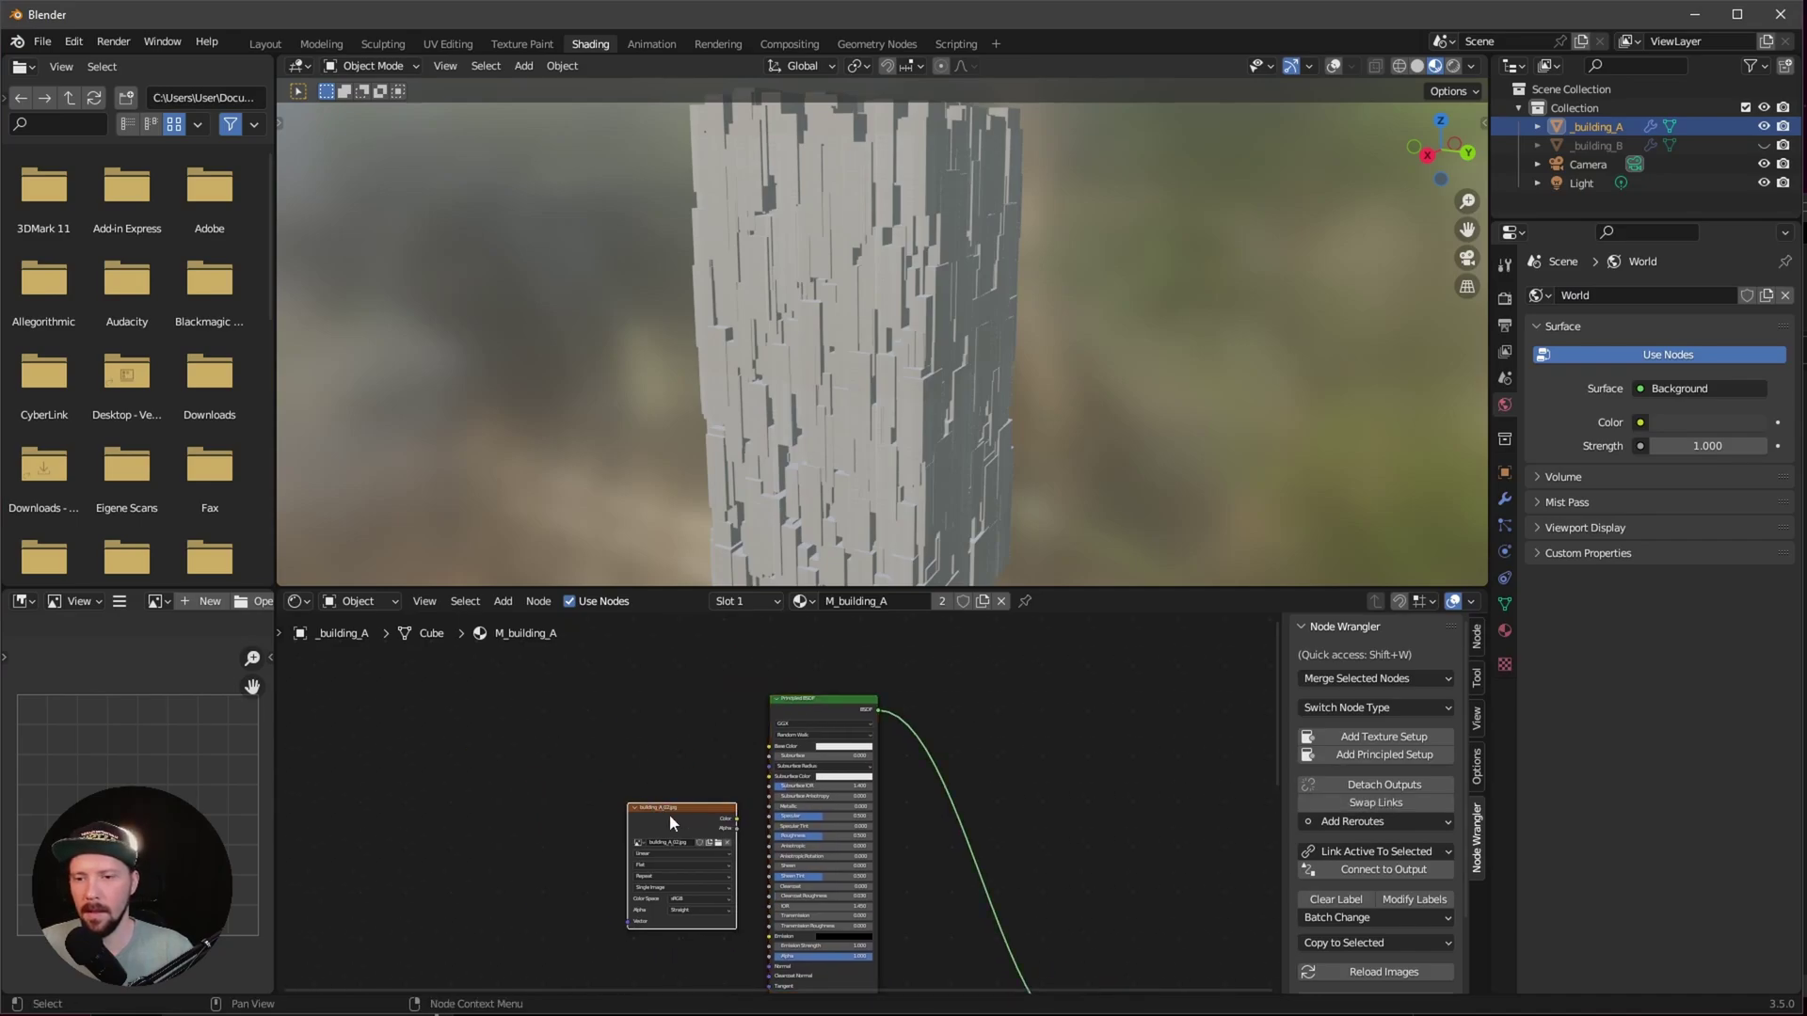
left_click_drag(669, 815, 768, 748)
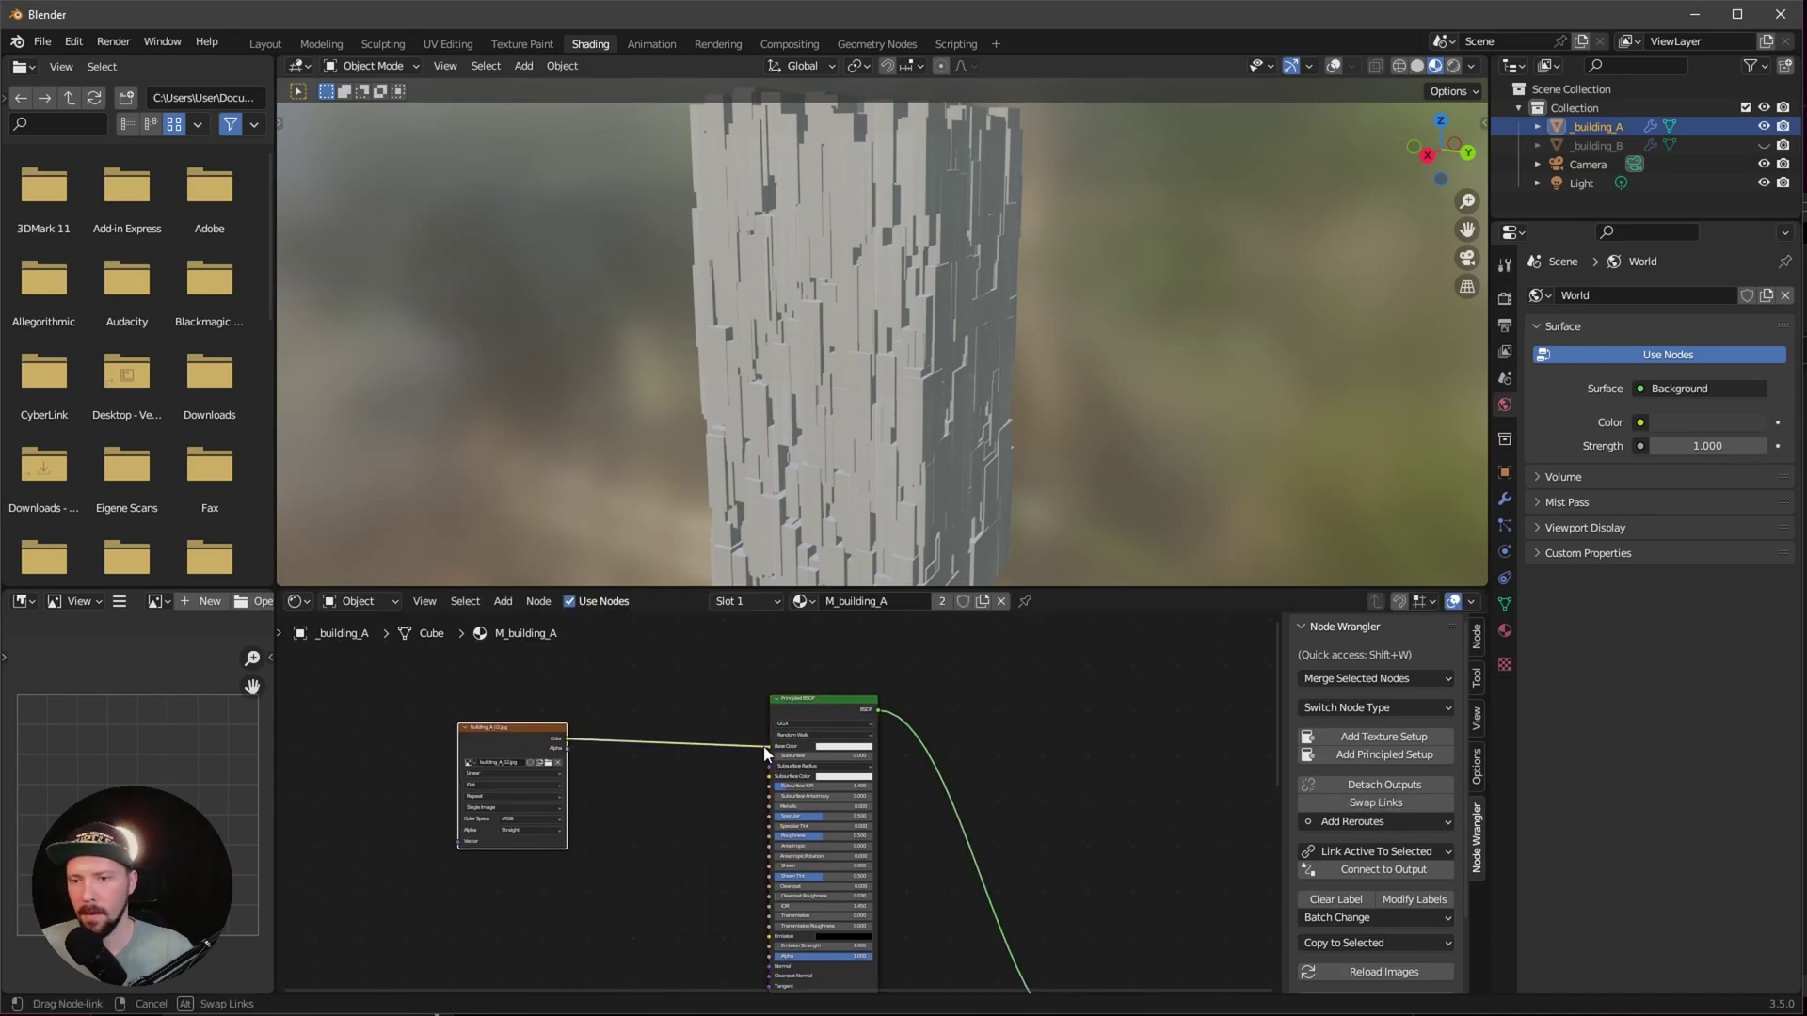
mouse_move(1073, 442)
middle_mouse_down()
mouse_move(906, 412)
mouse_move(1081, 427)
mouse_move(1063, 440)
middle_mouse_up()
middle_click_drag(512, 905, 641, 878)
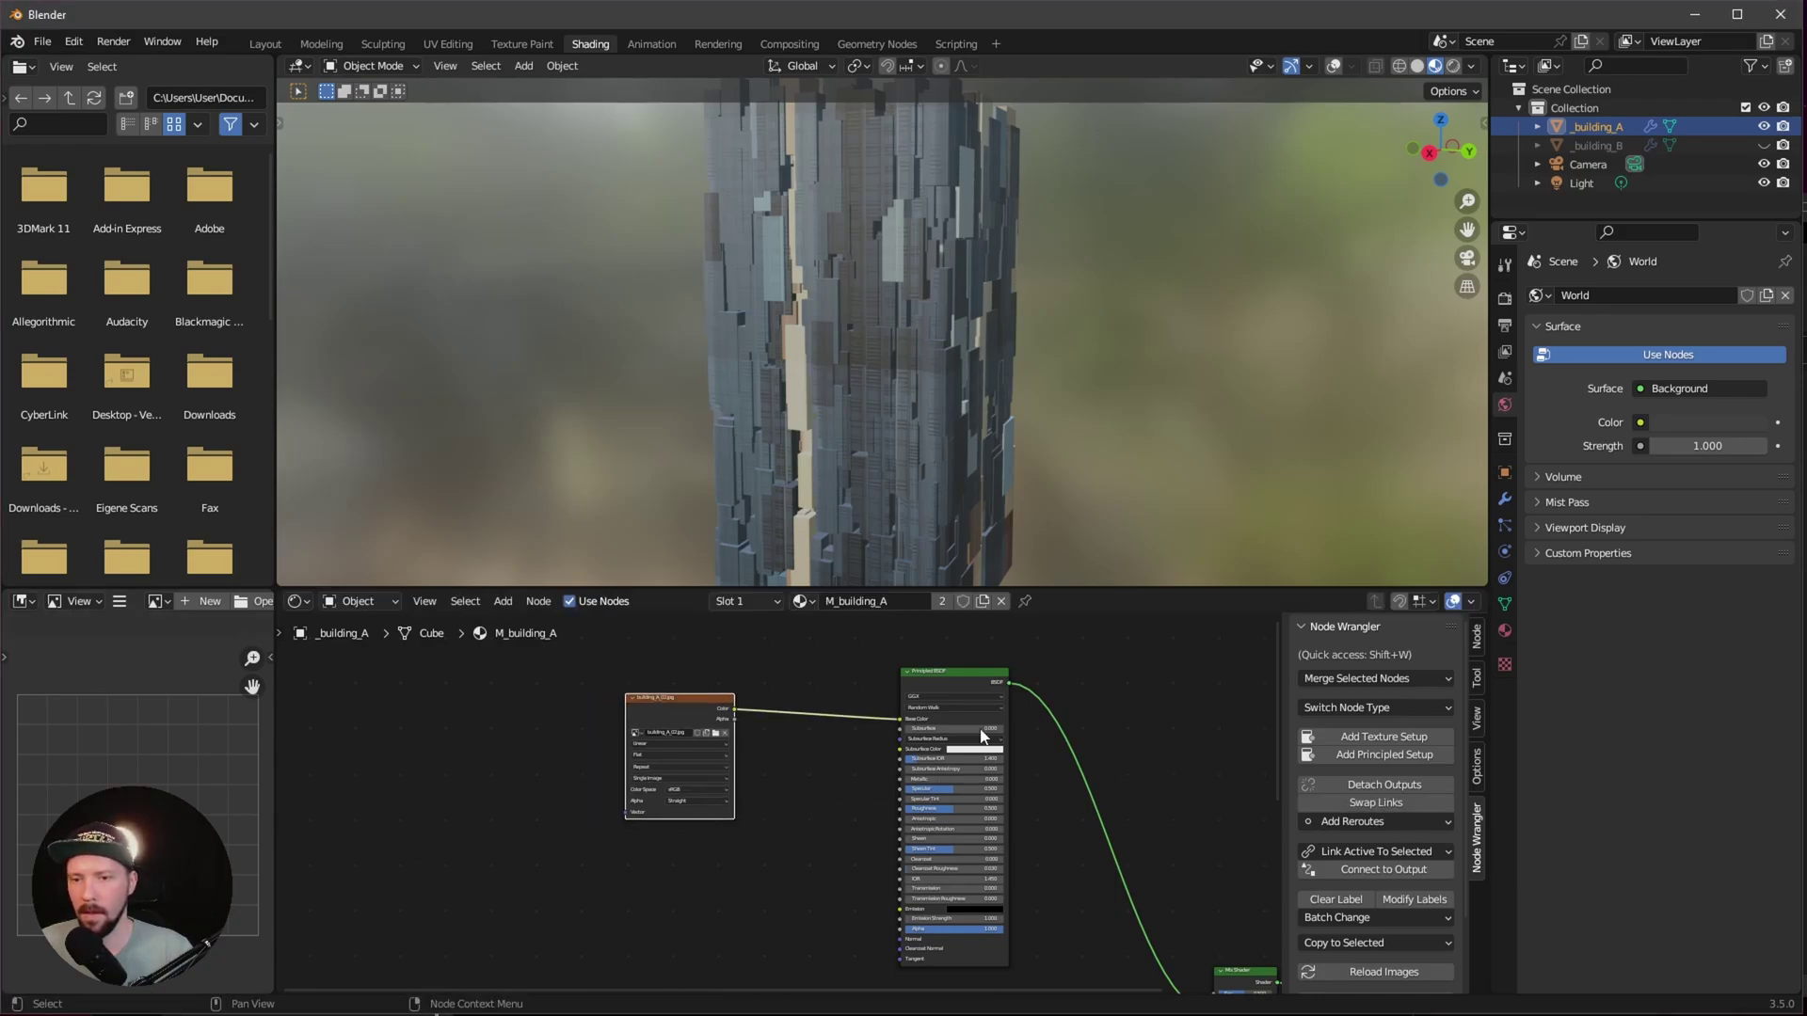
left_click(1384, 737)
middle_click_drag(570, 872, 726, 877)
scroll(725, 877, "up", 5)
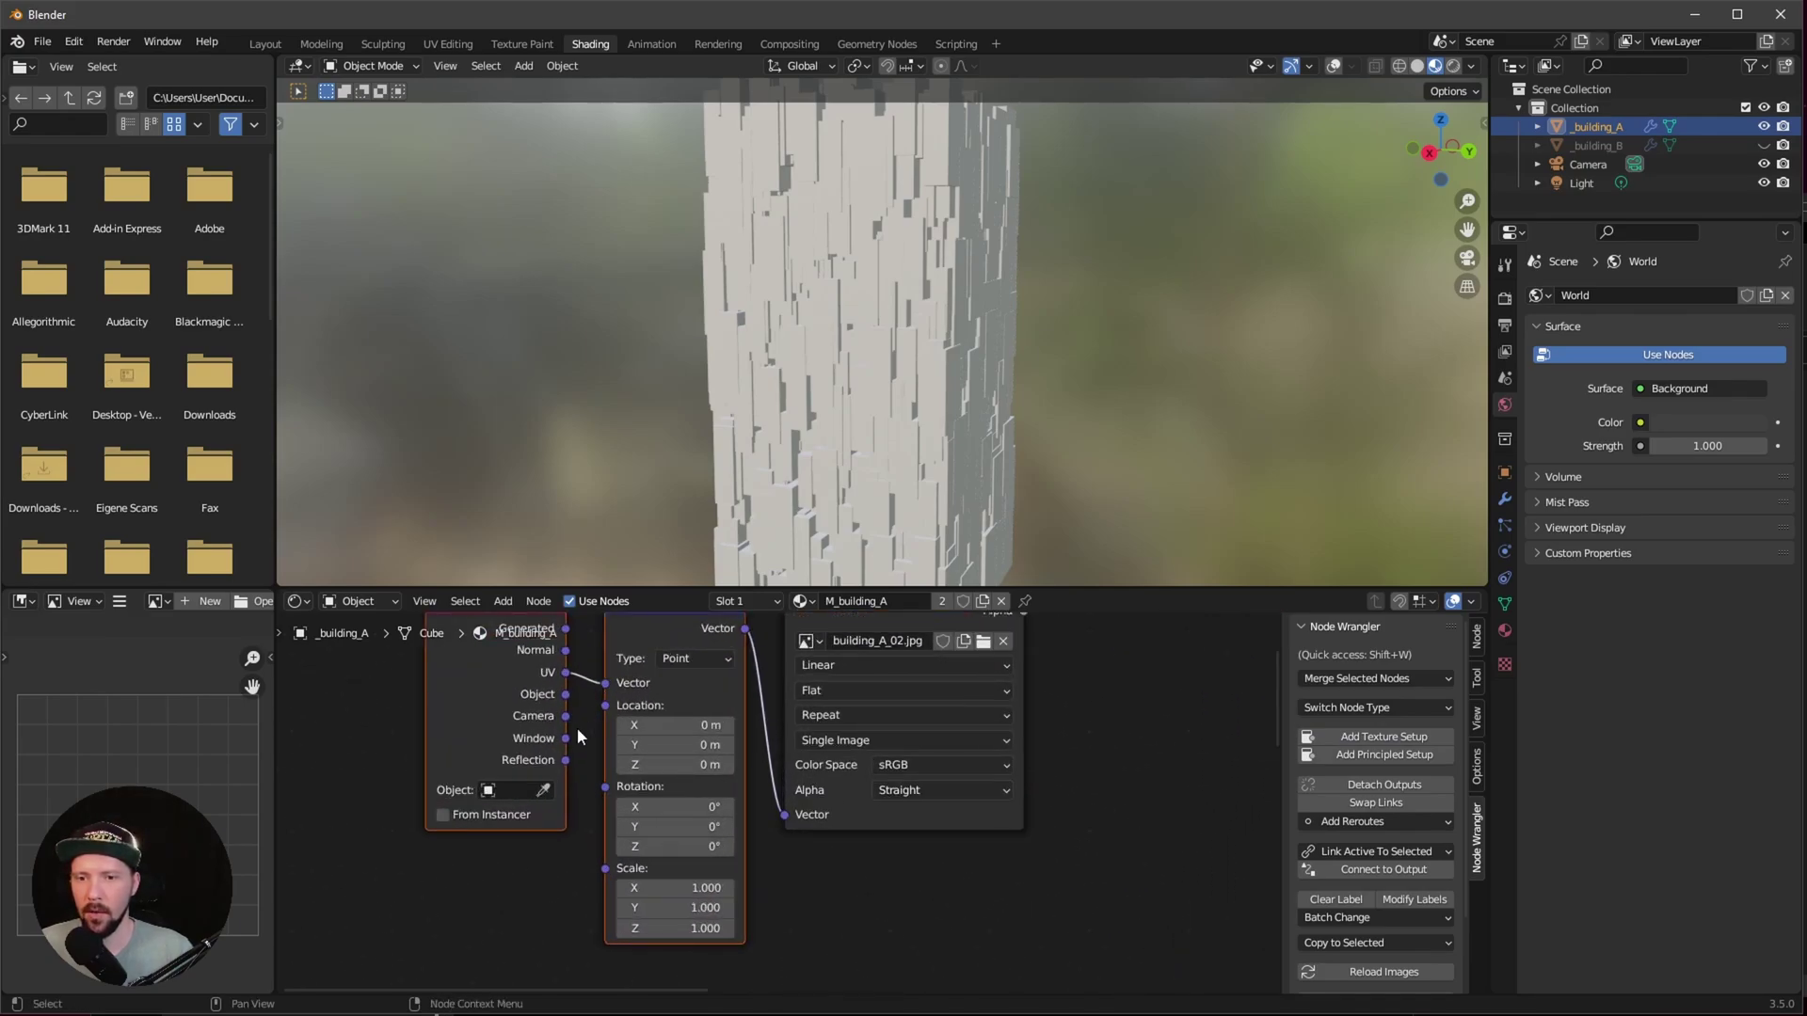
Step: Drive the mapping with Object coordinates and set its scale to 0.2, 0.2, 0.1
scroll(578, 727, "up", 2, "shift")
left_click_drag(579, 752, 618, 741)
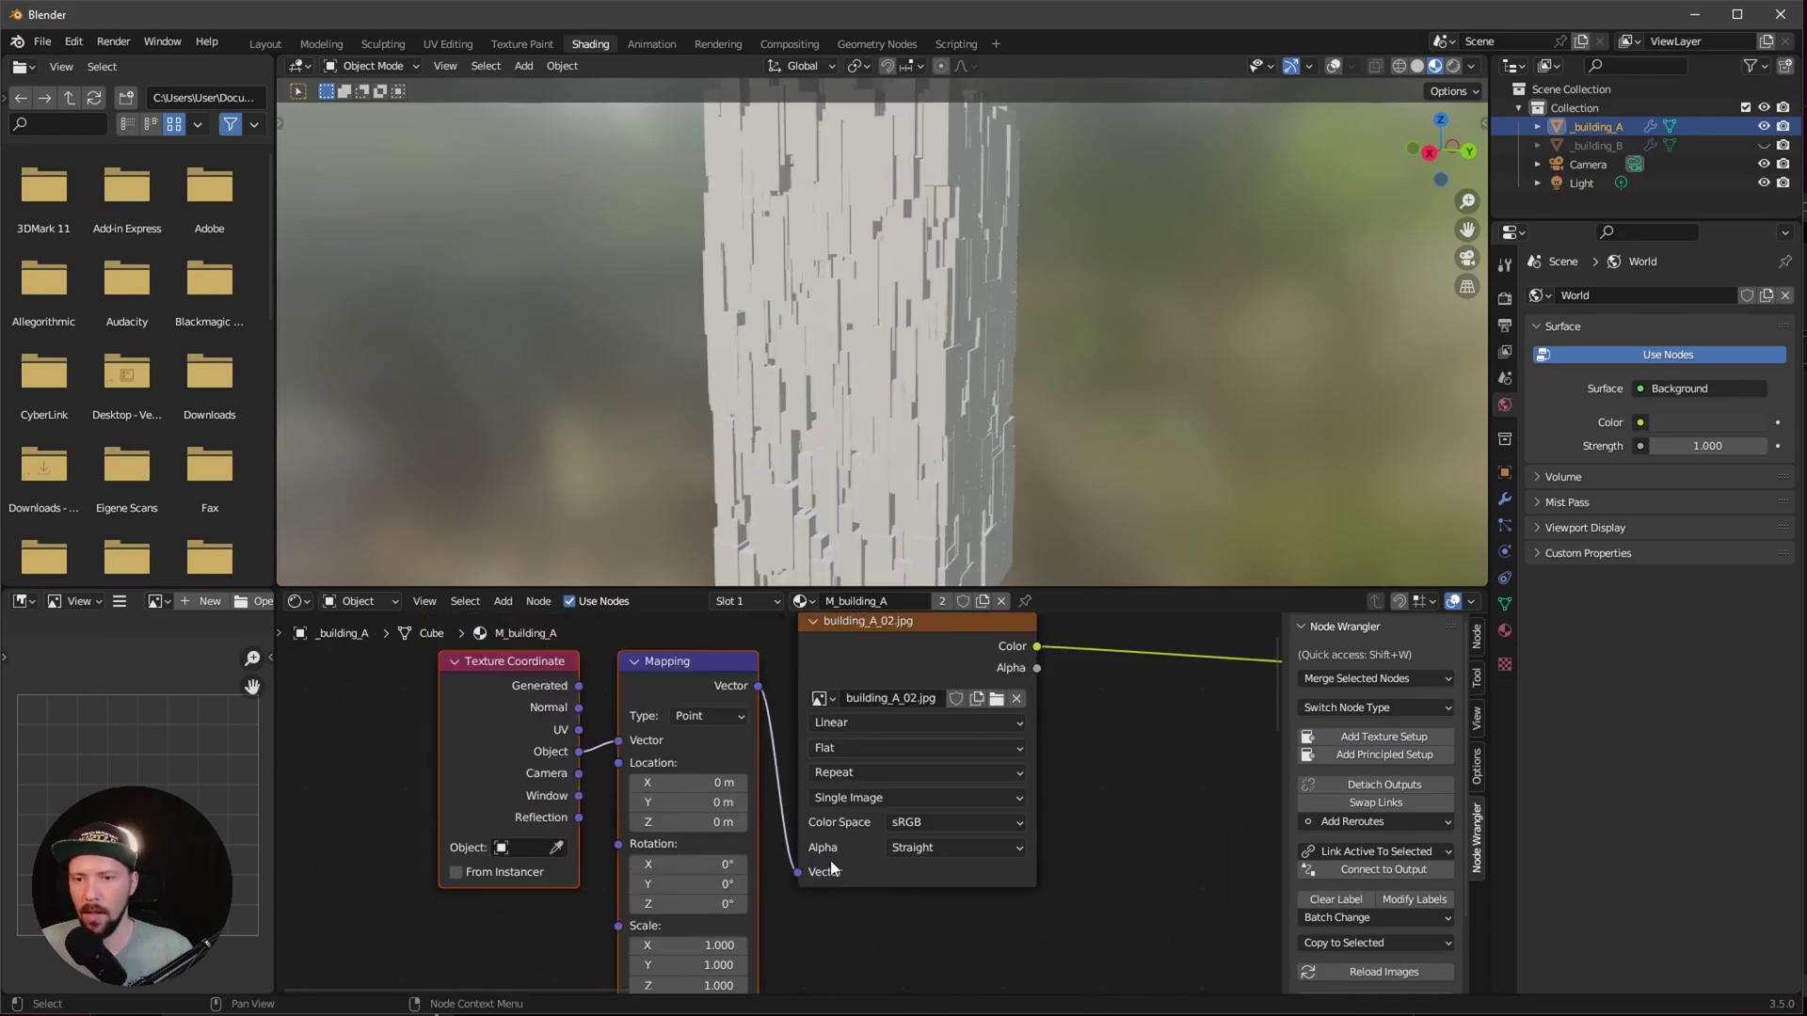
middle_click_drag(890, 968, 934, 872)
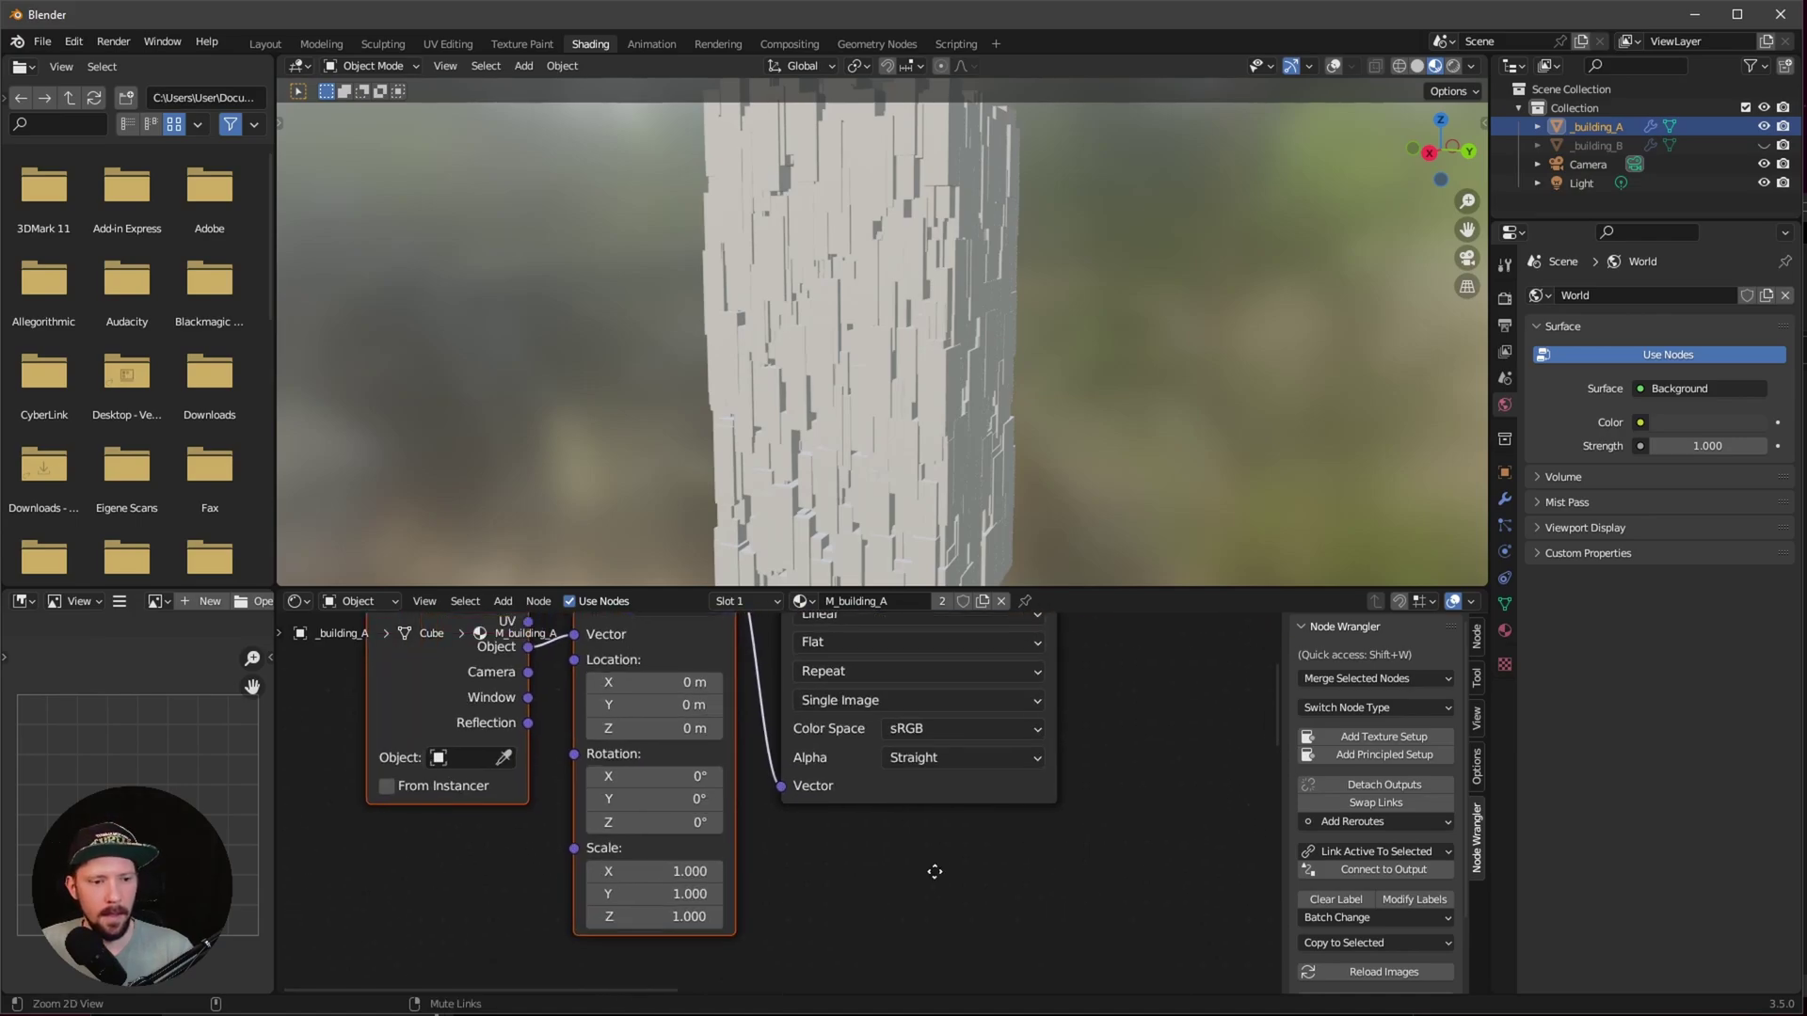
left_click(690, 872)
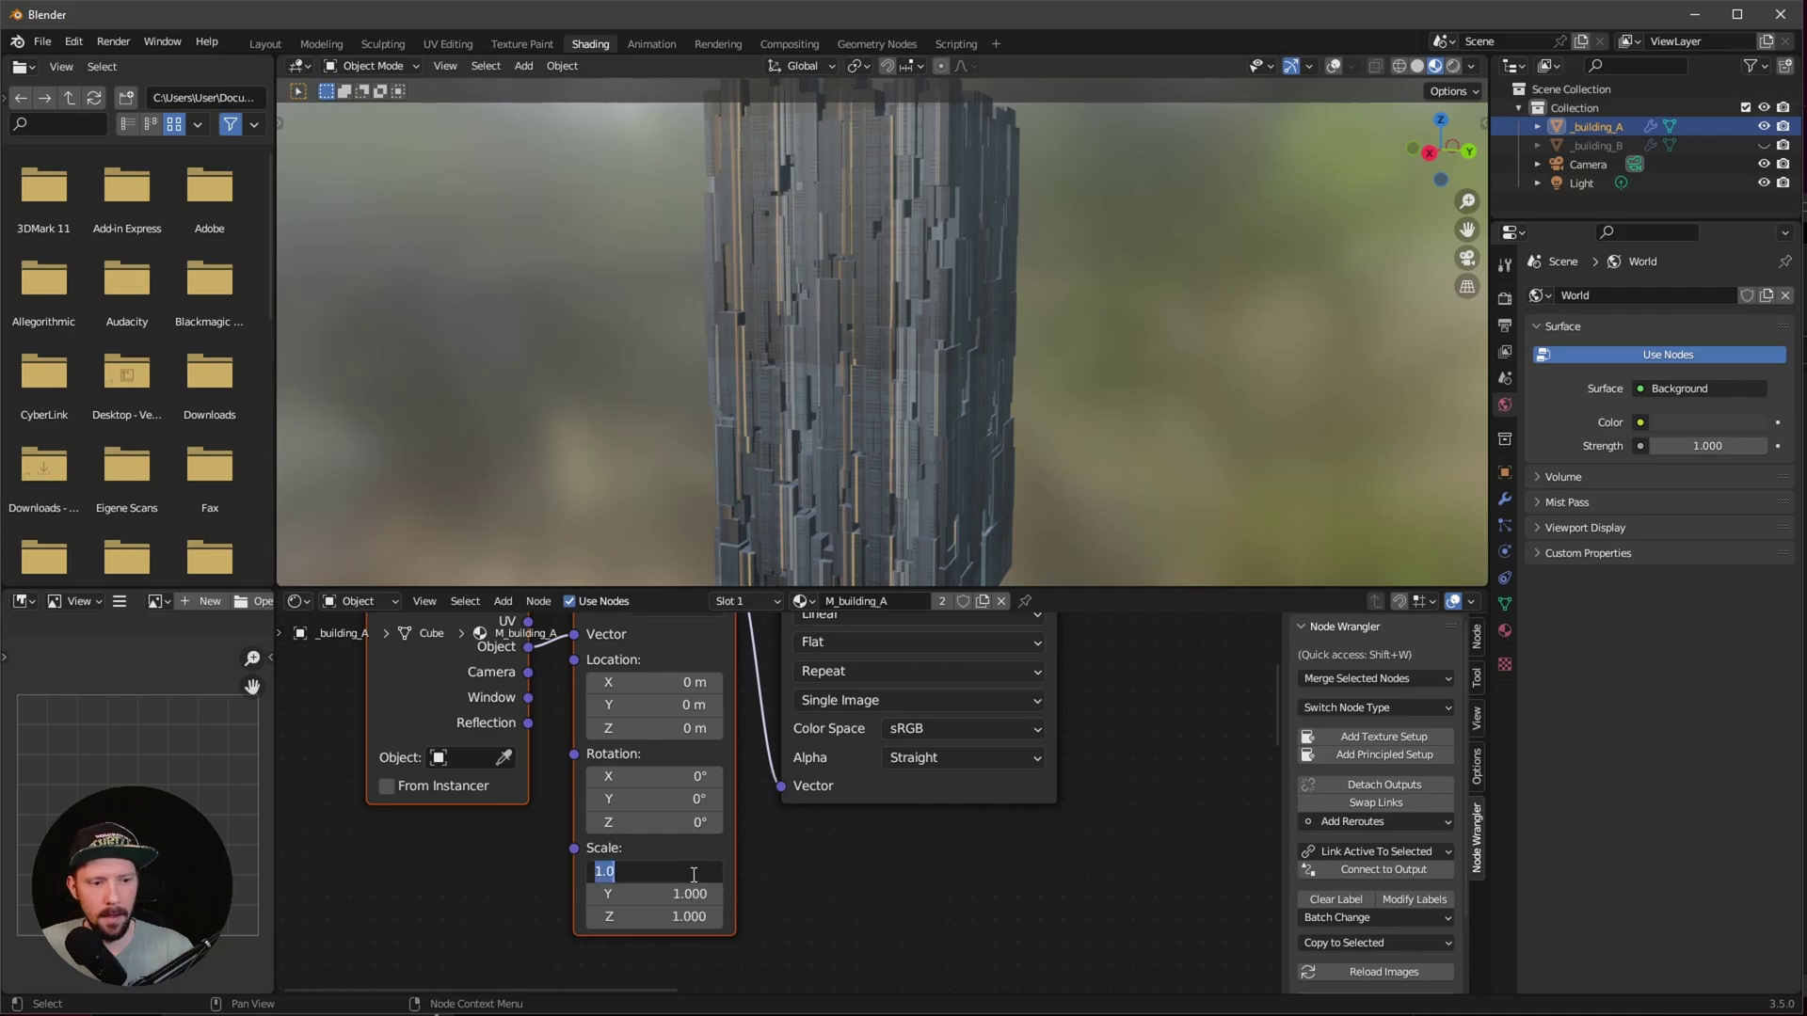
type(".2")
key("Tab")
type(".2")
key("Tab")
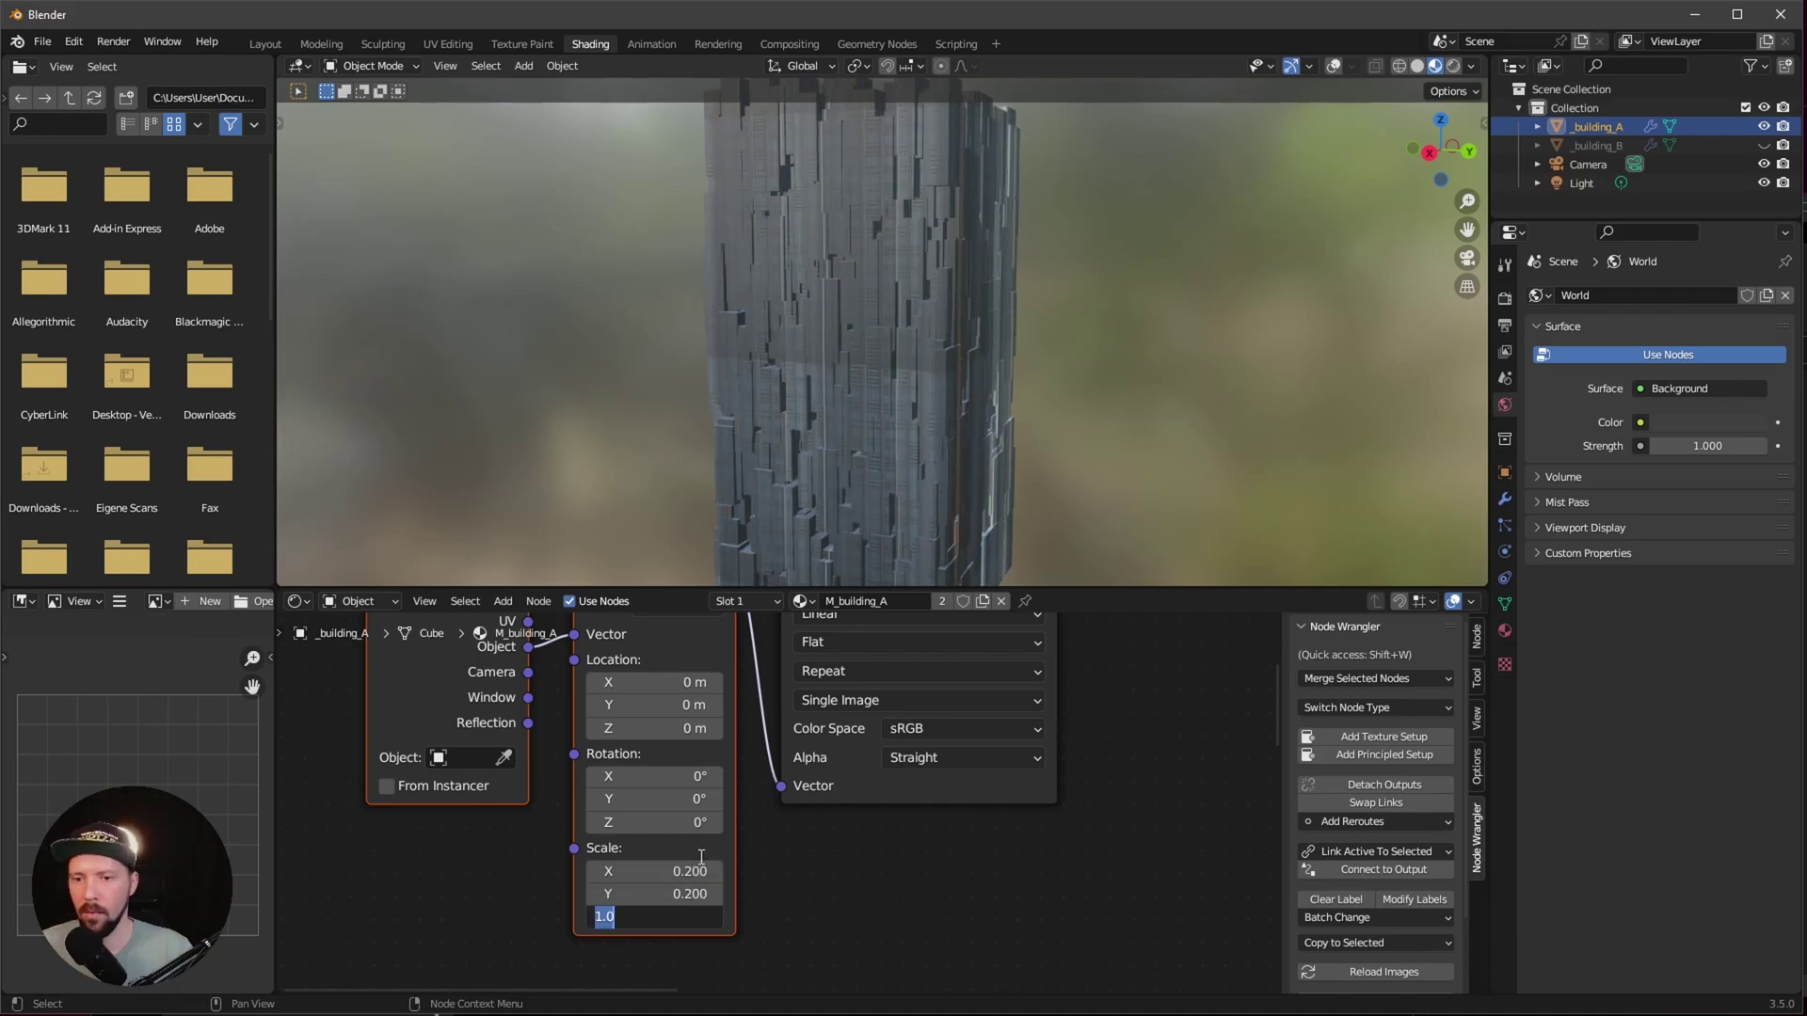
type(".1")
key("Return")
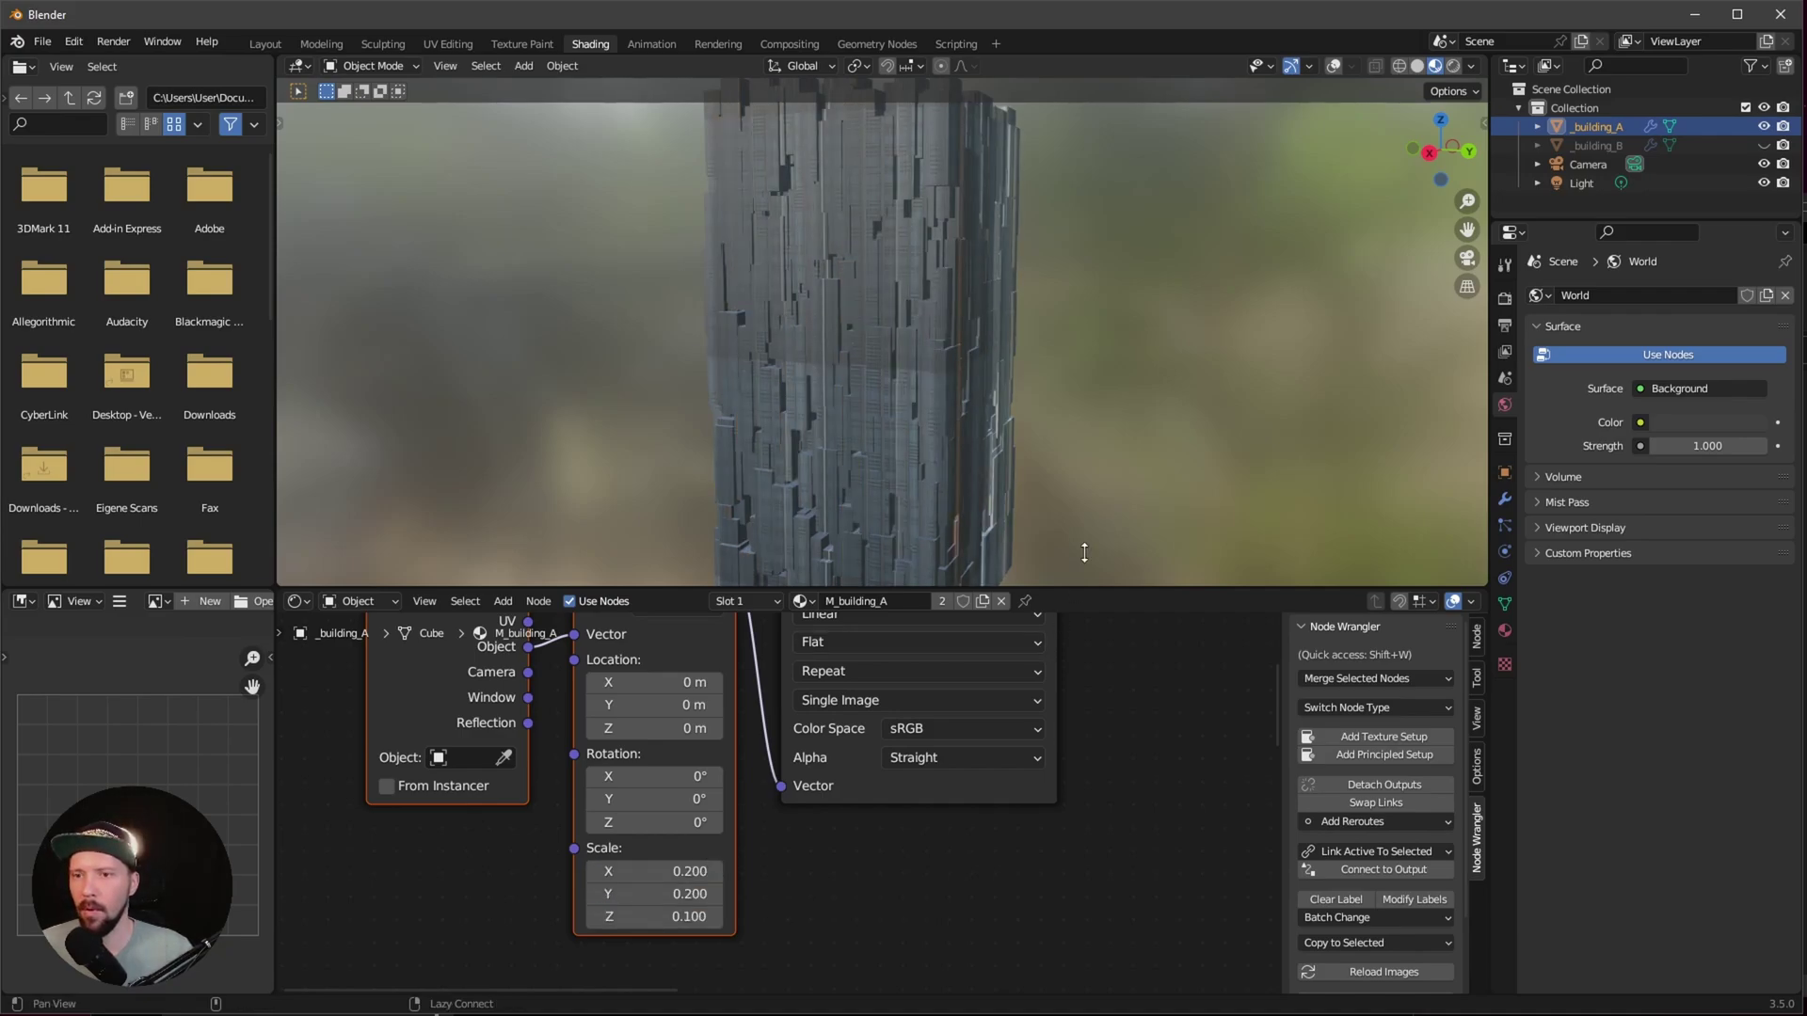
Step: Switch the image projection to Box and link its colour to the Emission input
middle_click_drag(1082, 551, 828, 450)
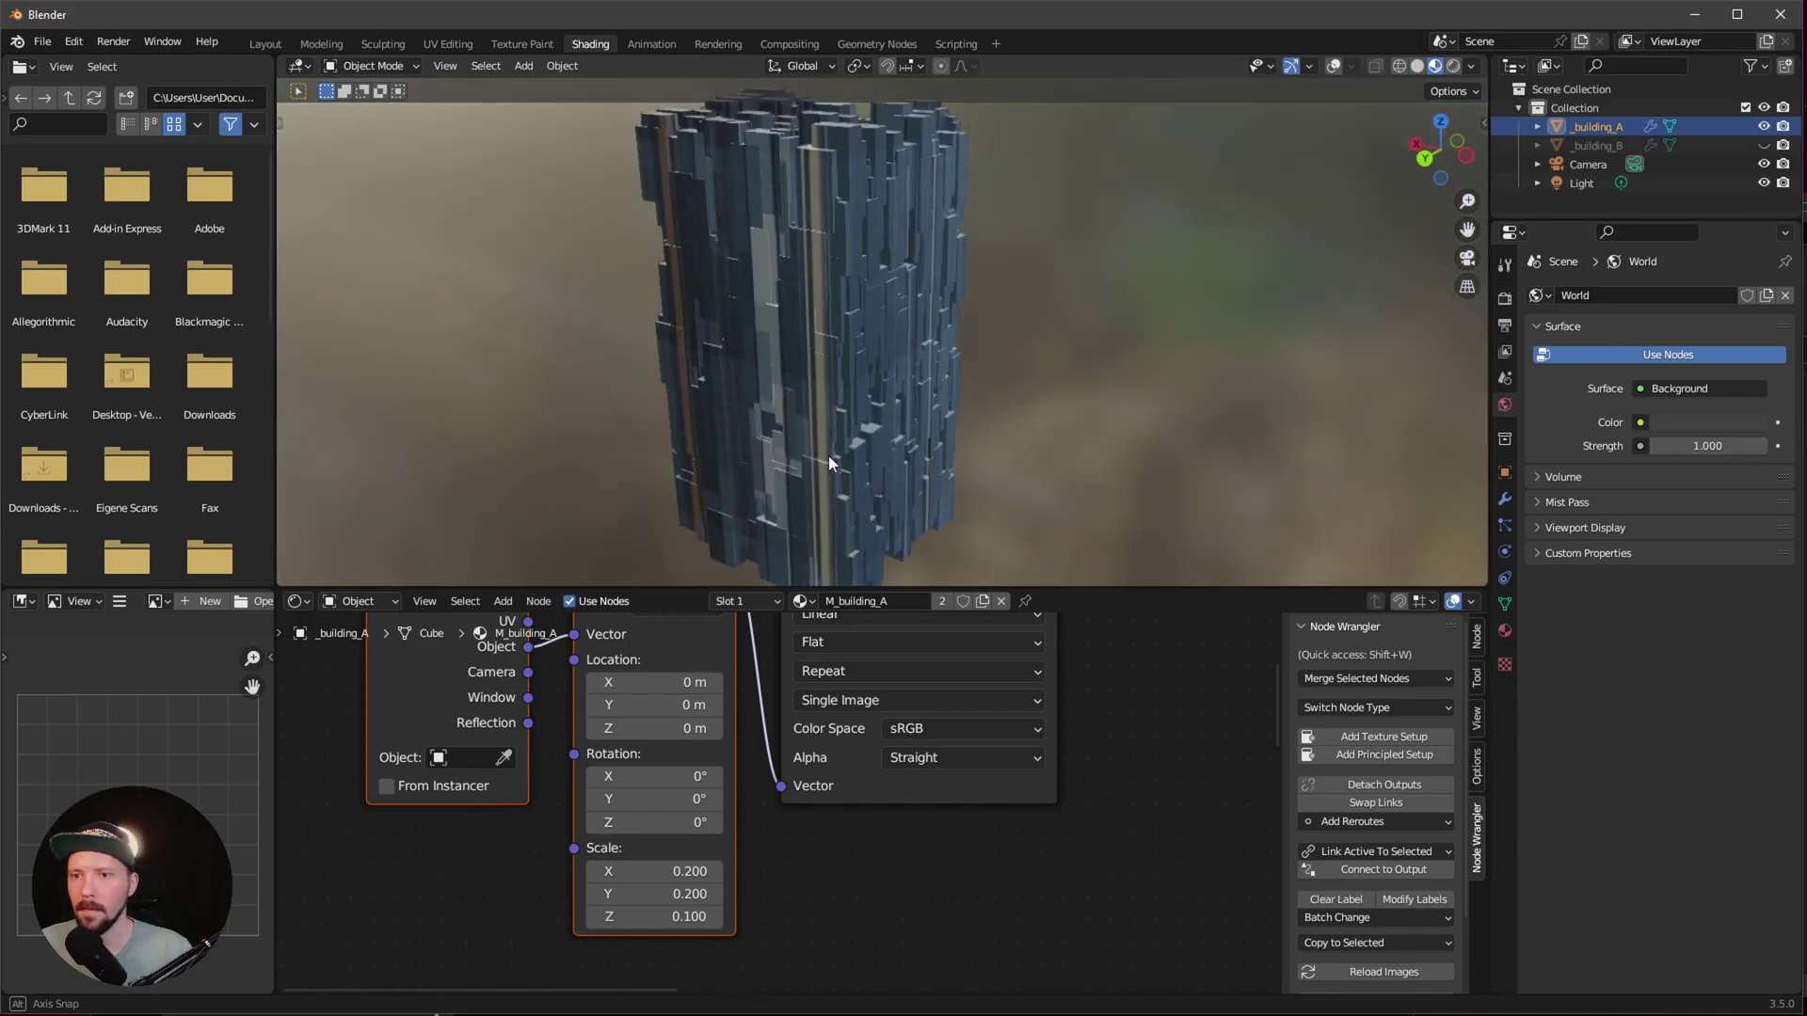
middle_click_drag(909, 667, 800, 774)
left_click(755, 746)
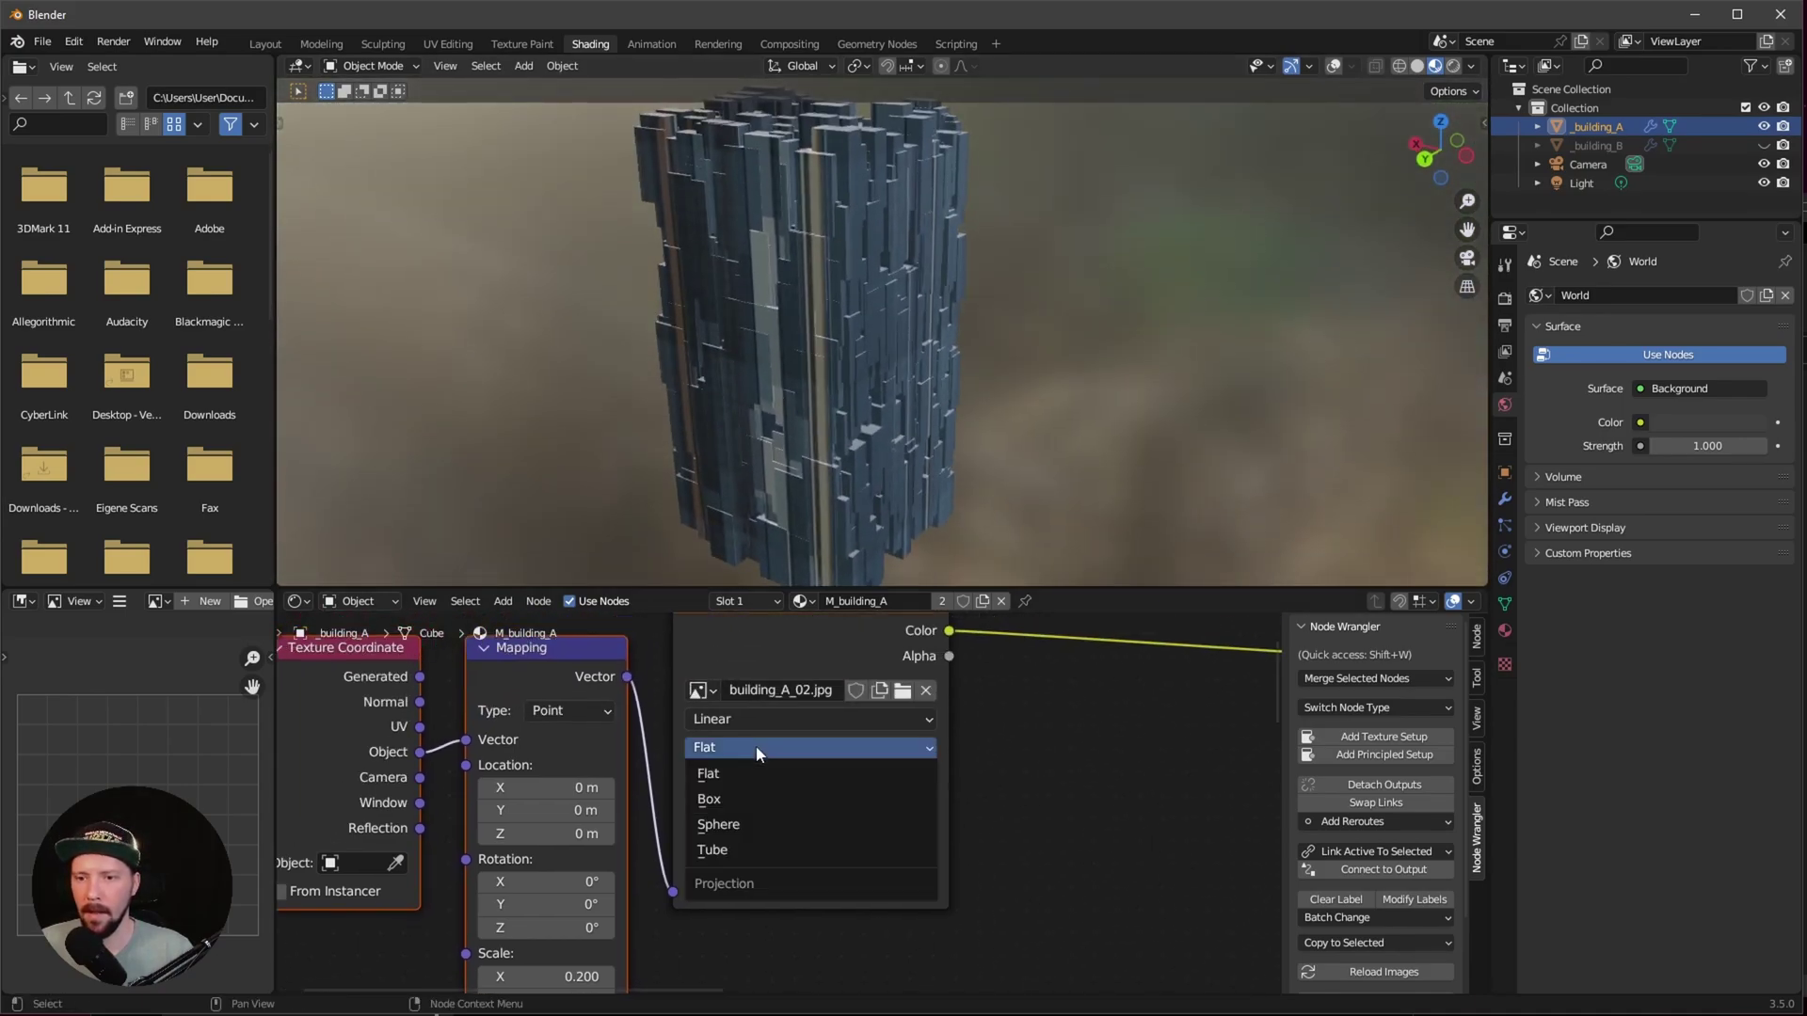
left_click(770, 800)
scroll(940, 414, "up", 3)
middle_click_drag(940, 414, 952, 536)
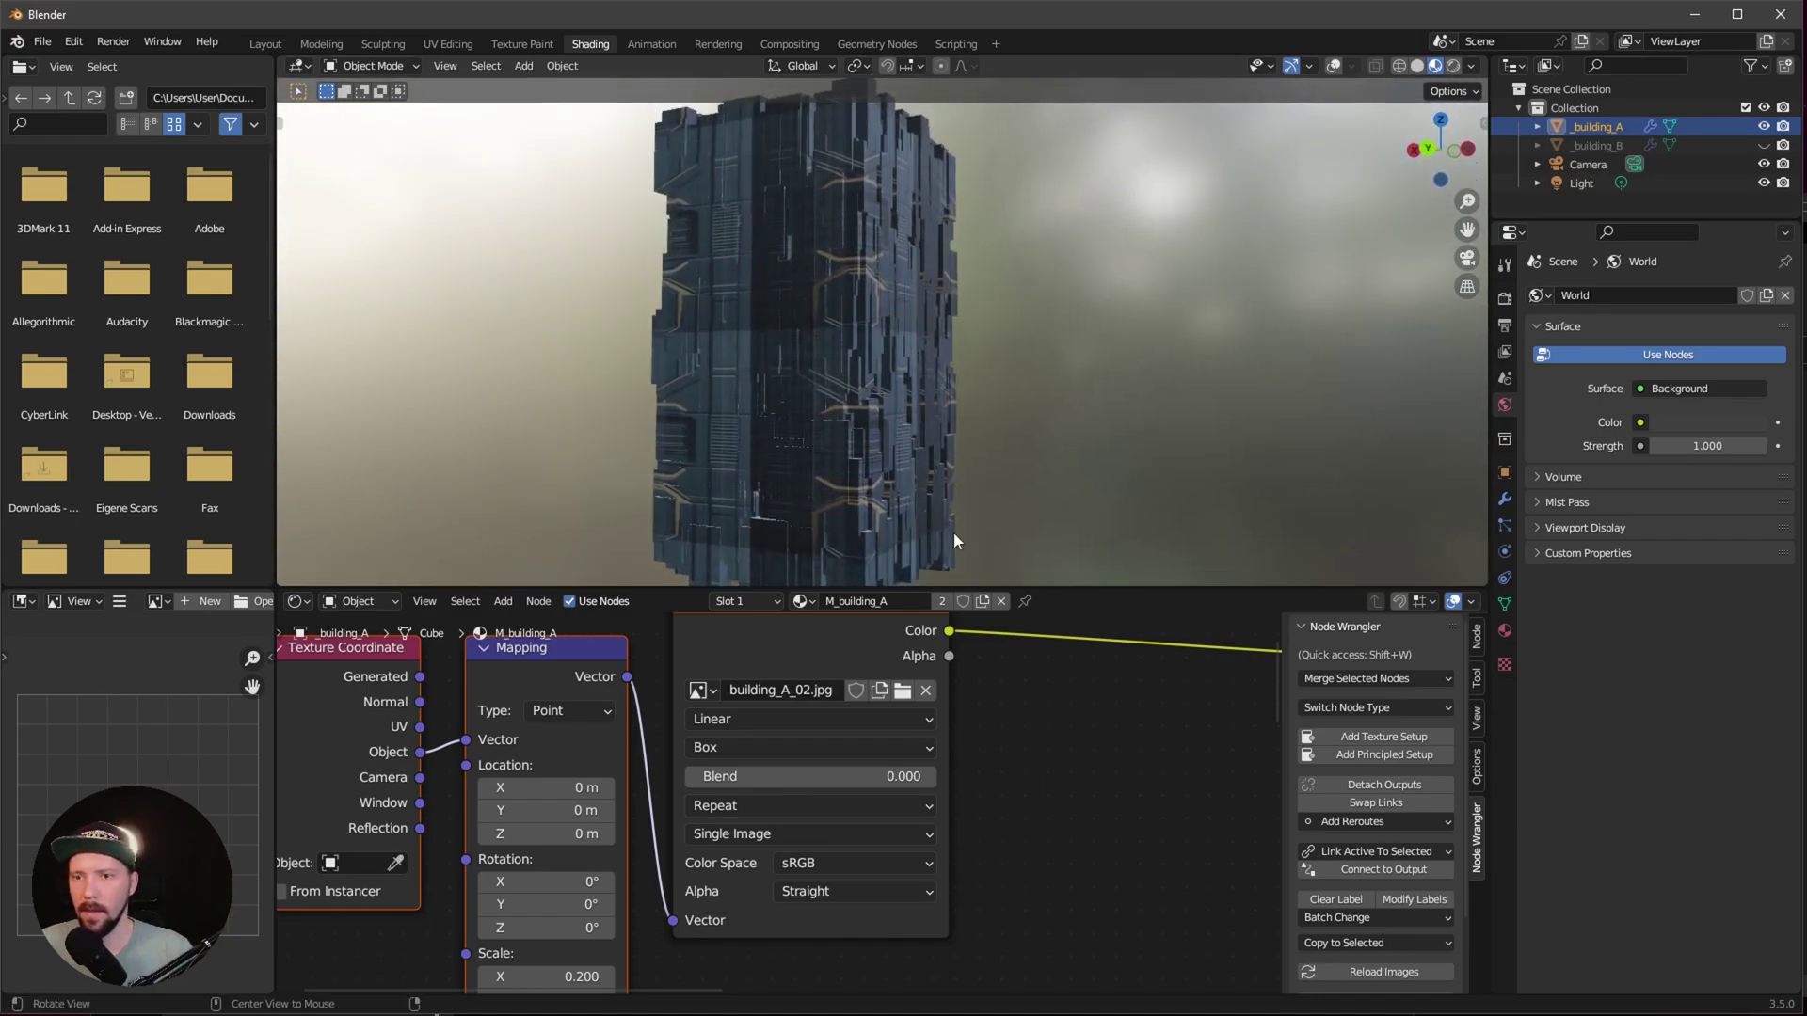
scroll(708, 779, "down", 4)
middle_click_drag(685, 821, 662, 790)
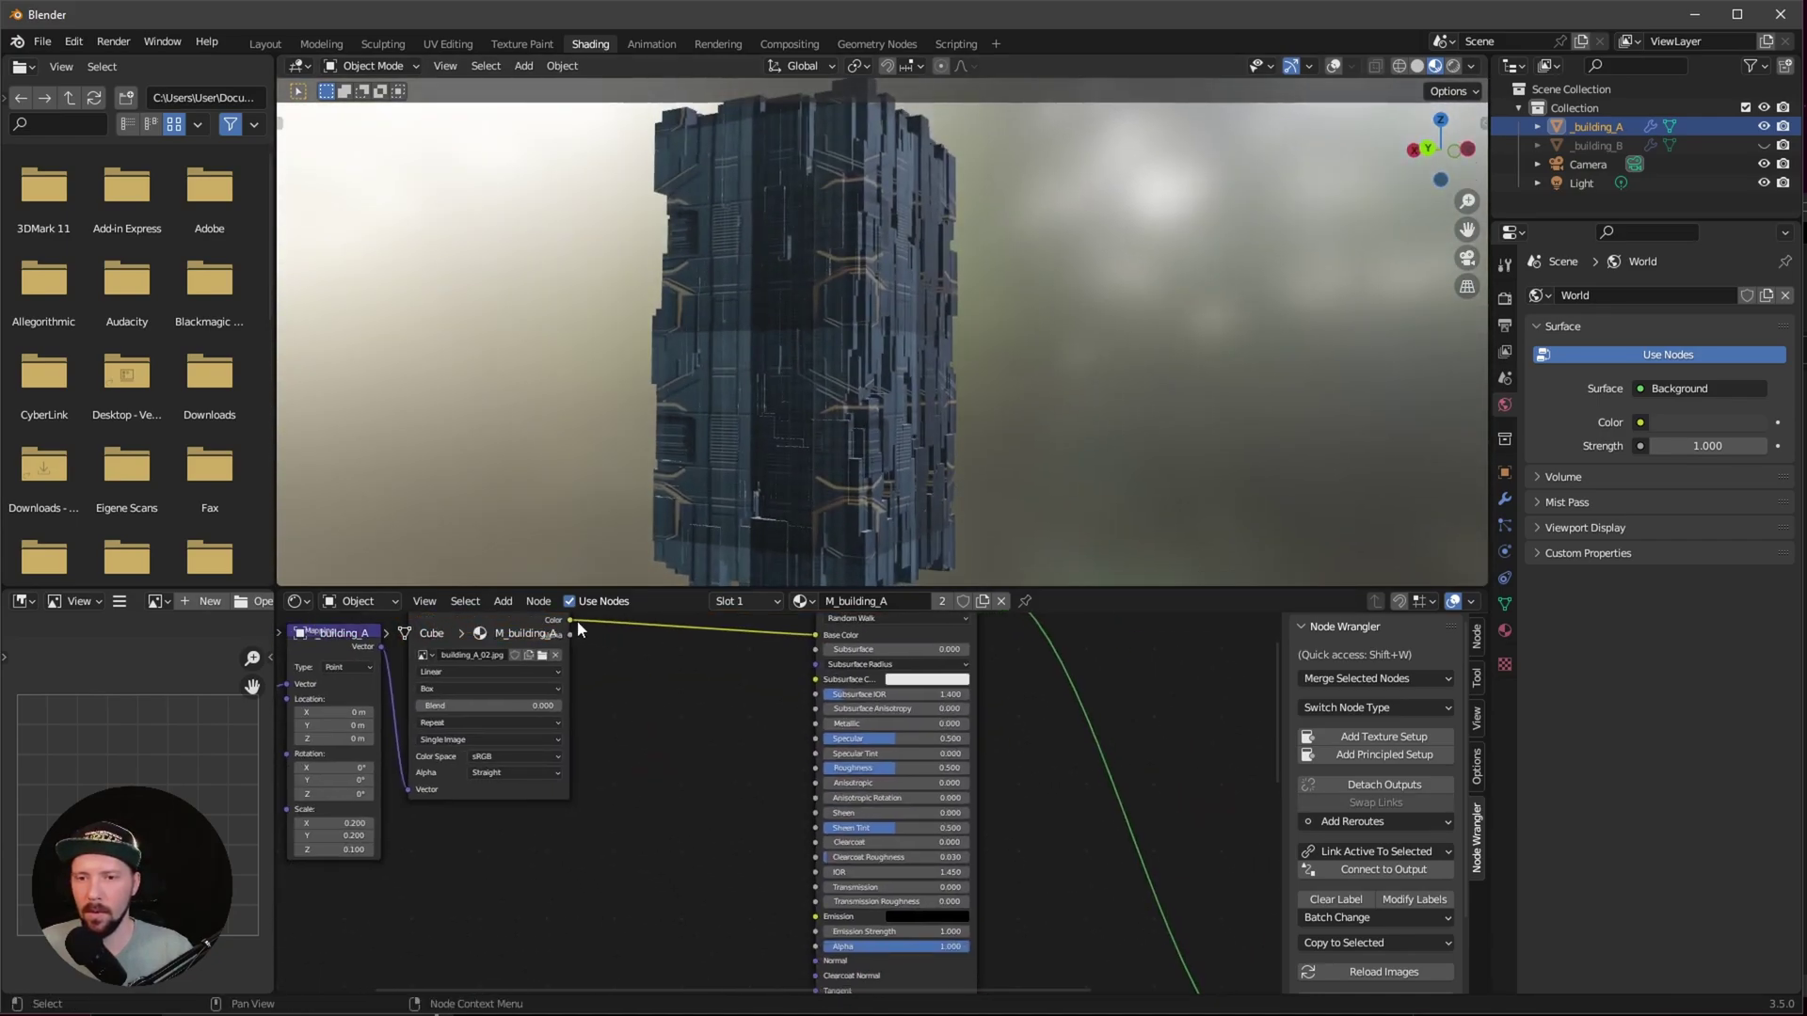
left_click_drag(571, 620, 814, 916)
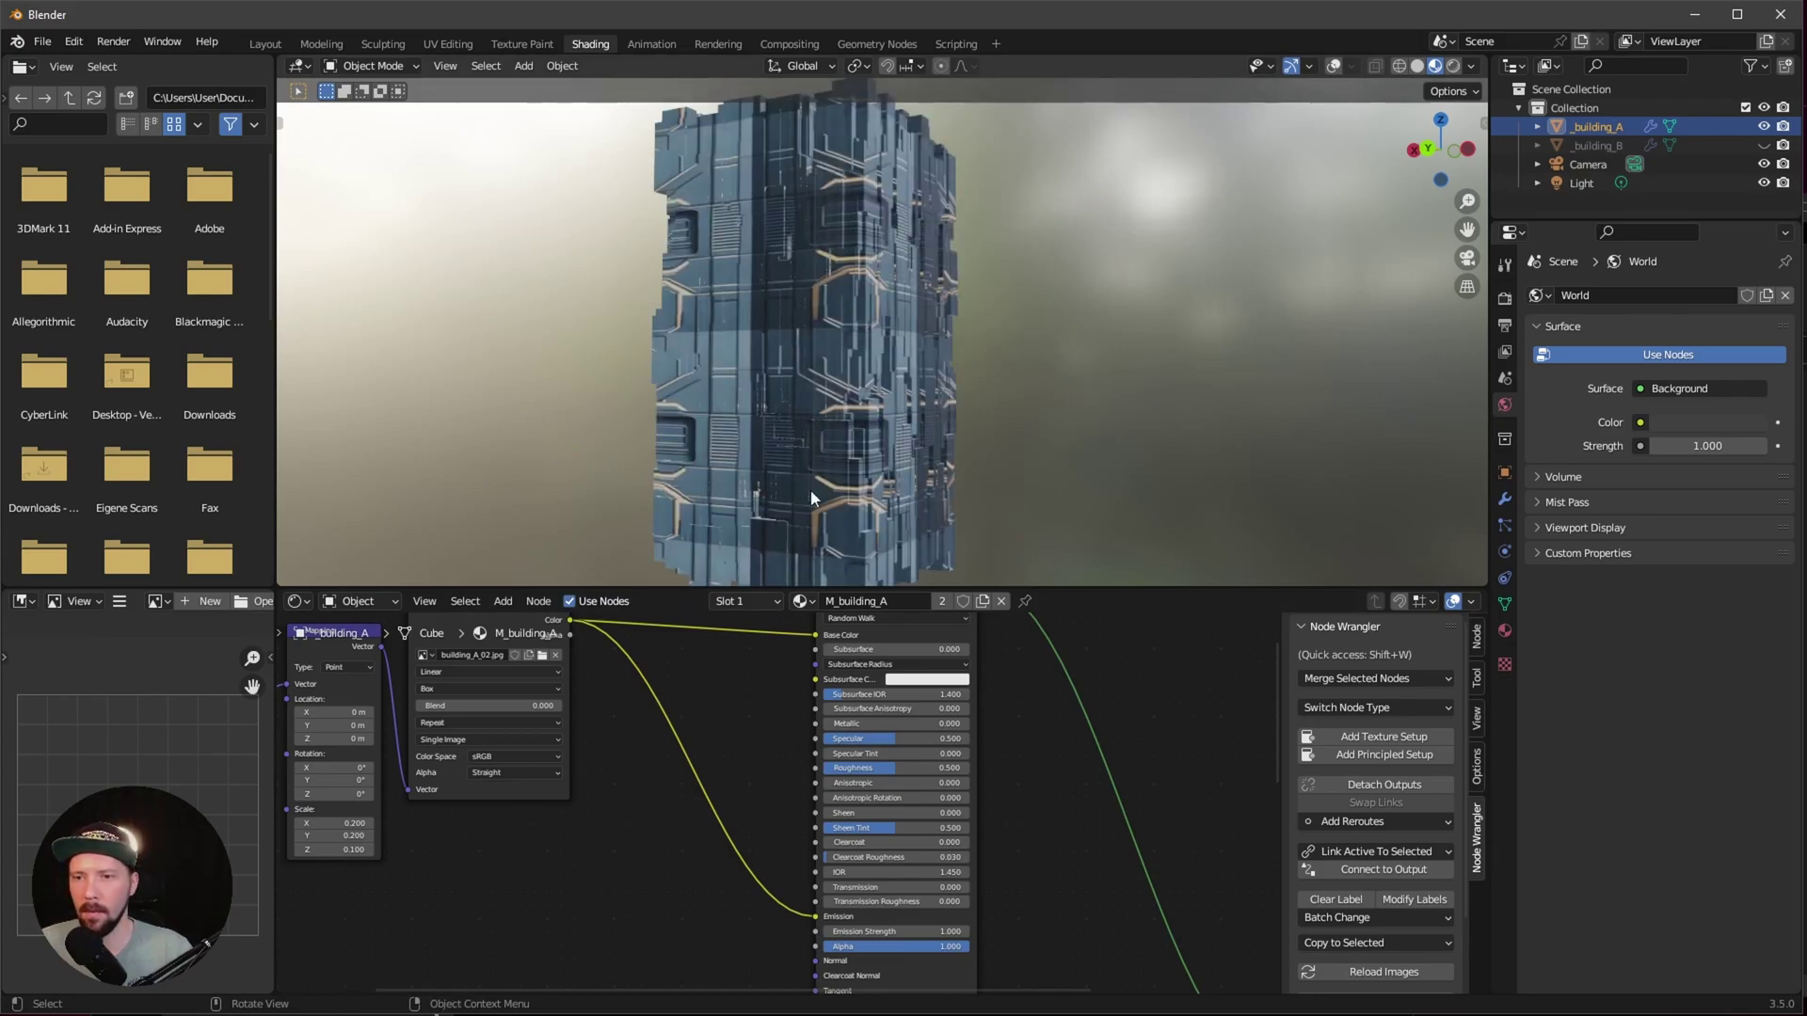
Step: Insert a ColorRamp on the image-to-Emission link, moving the black stop right and tinting the white stop orange
middle_click_drag(730, 697, 655, 711)
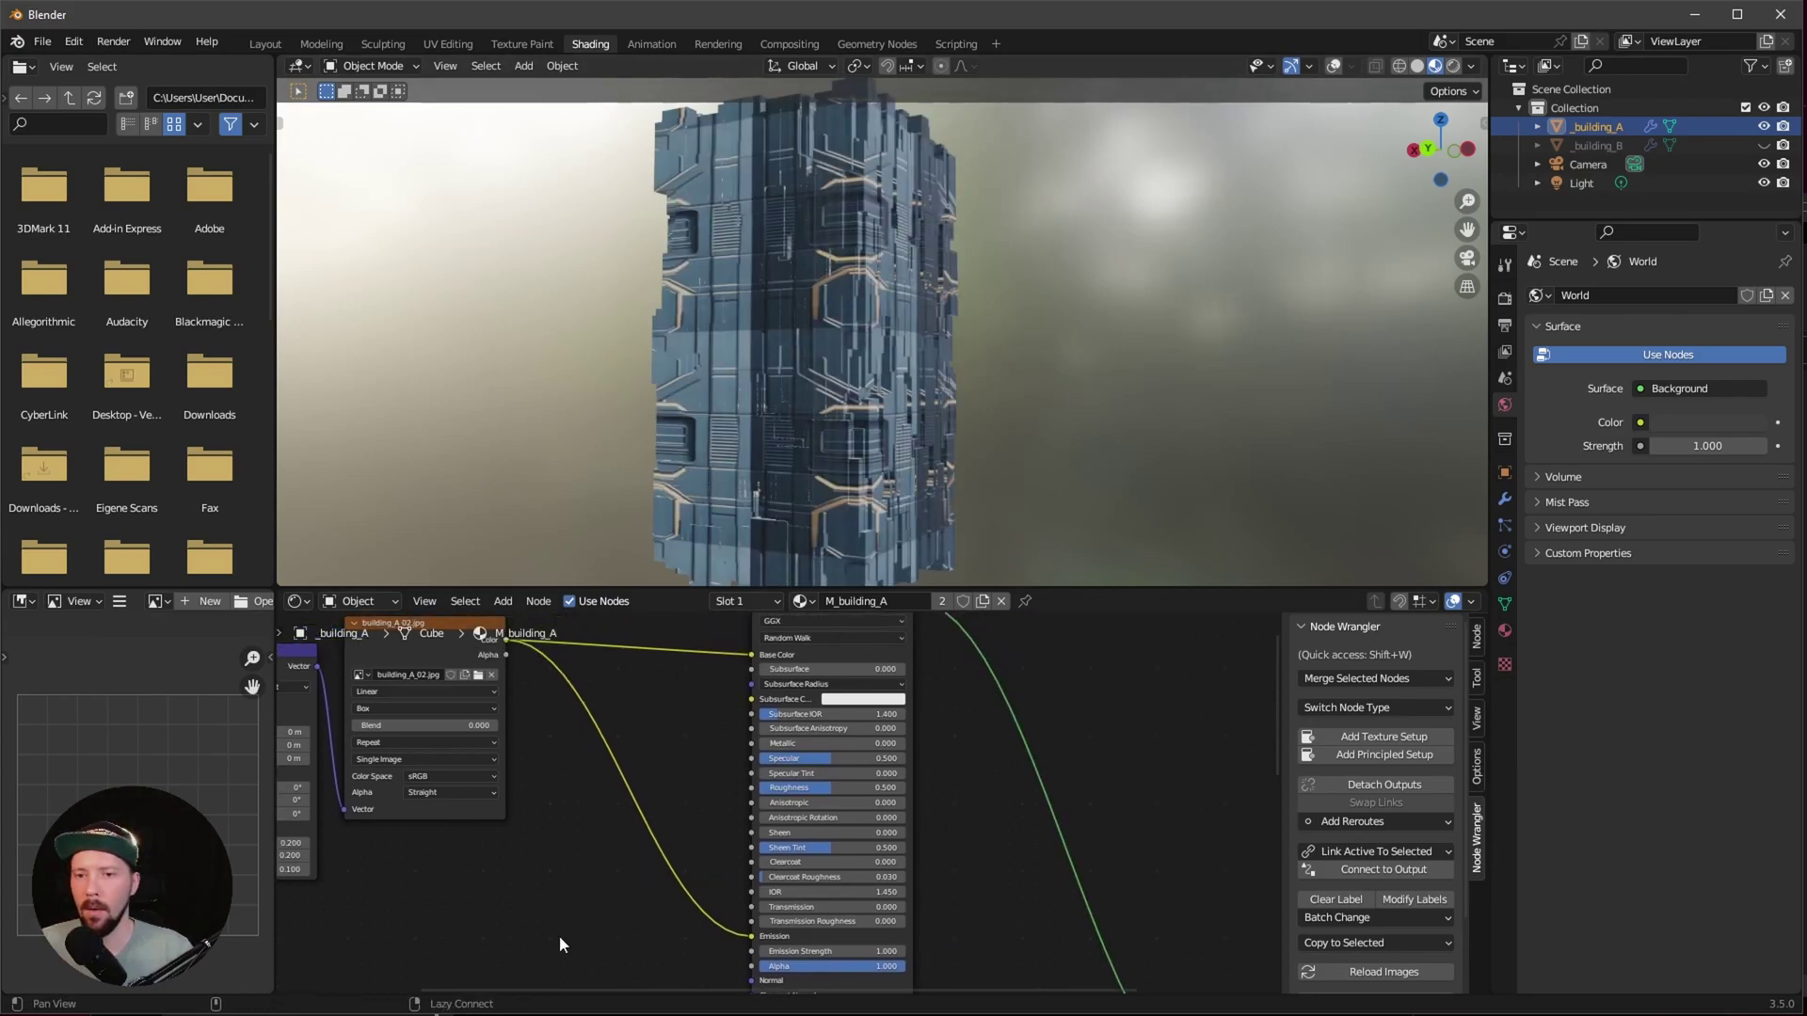
key("shift+a")
left_click(539, 791)
type("ra")
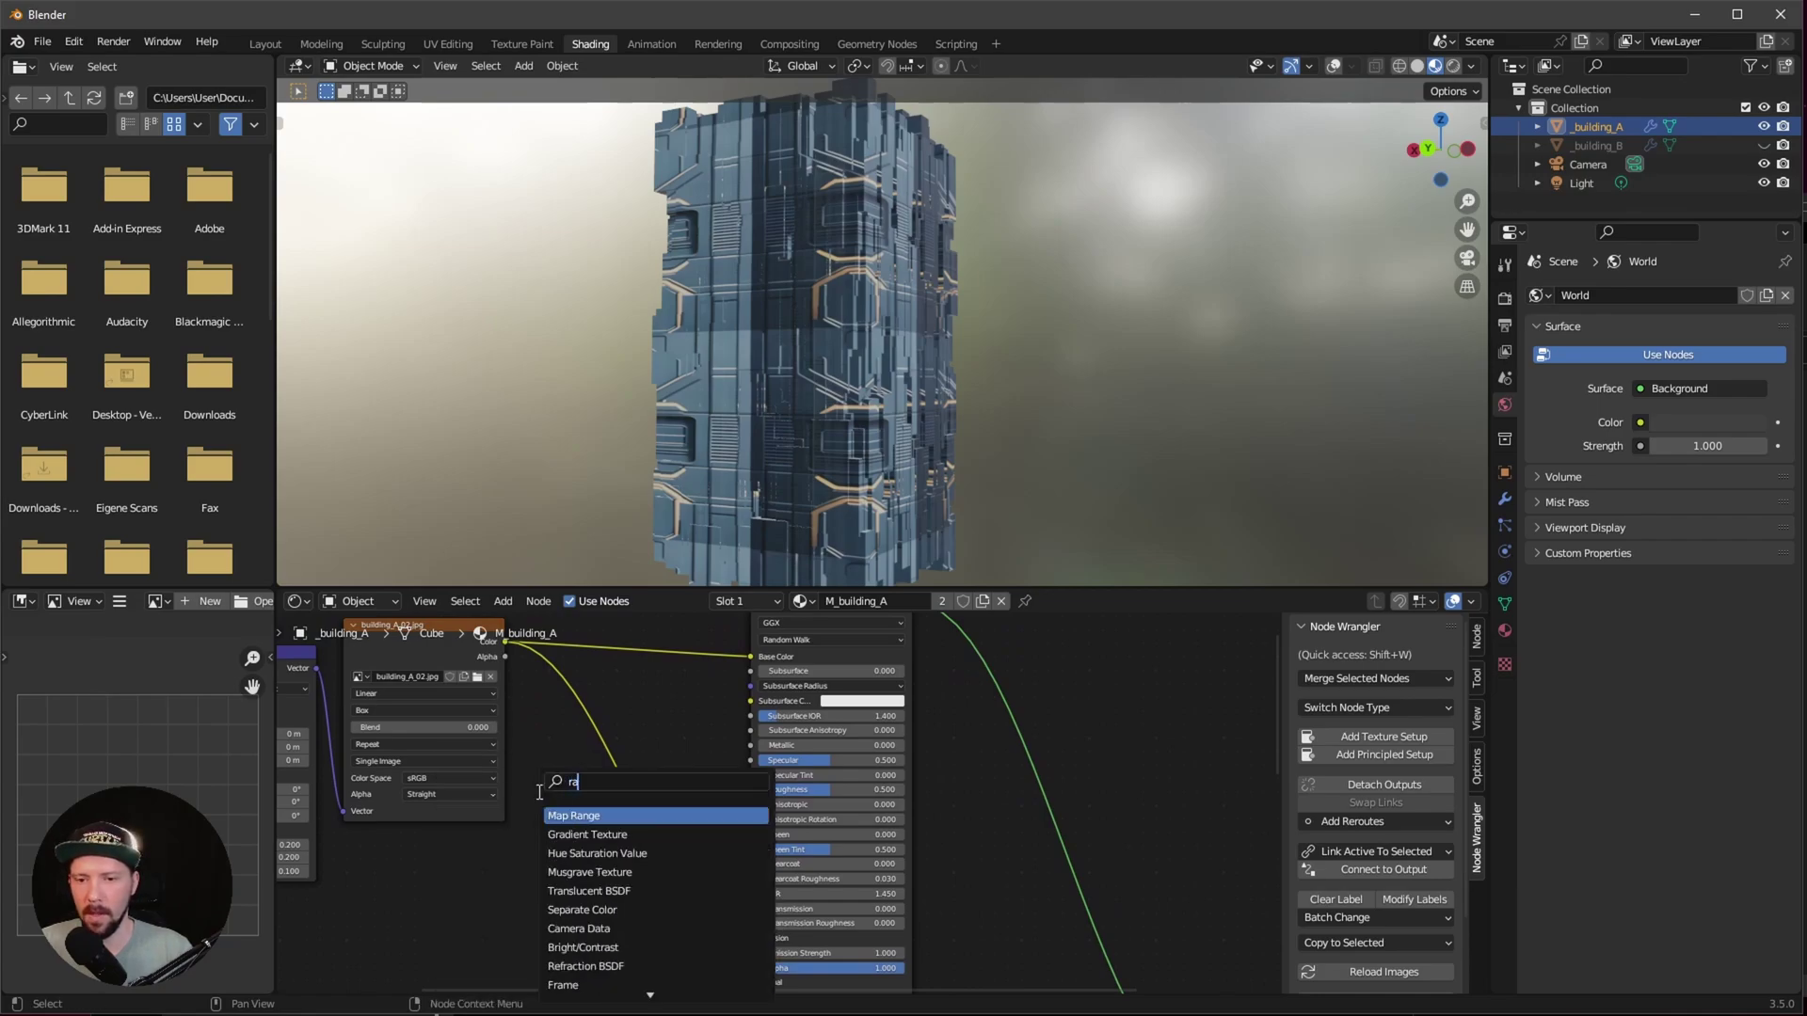
type("müp")
key("BackSpace")
key("BackSpace")
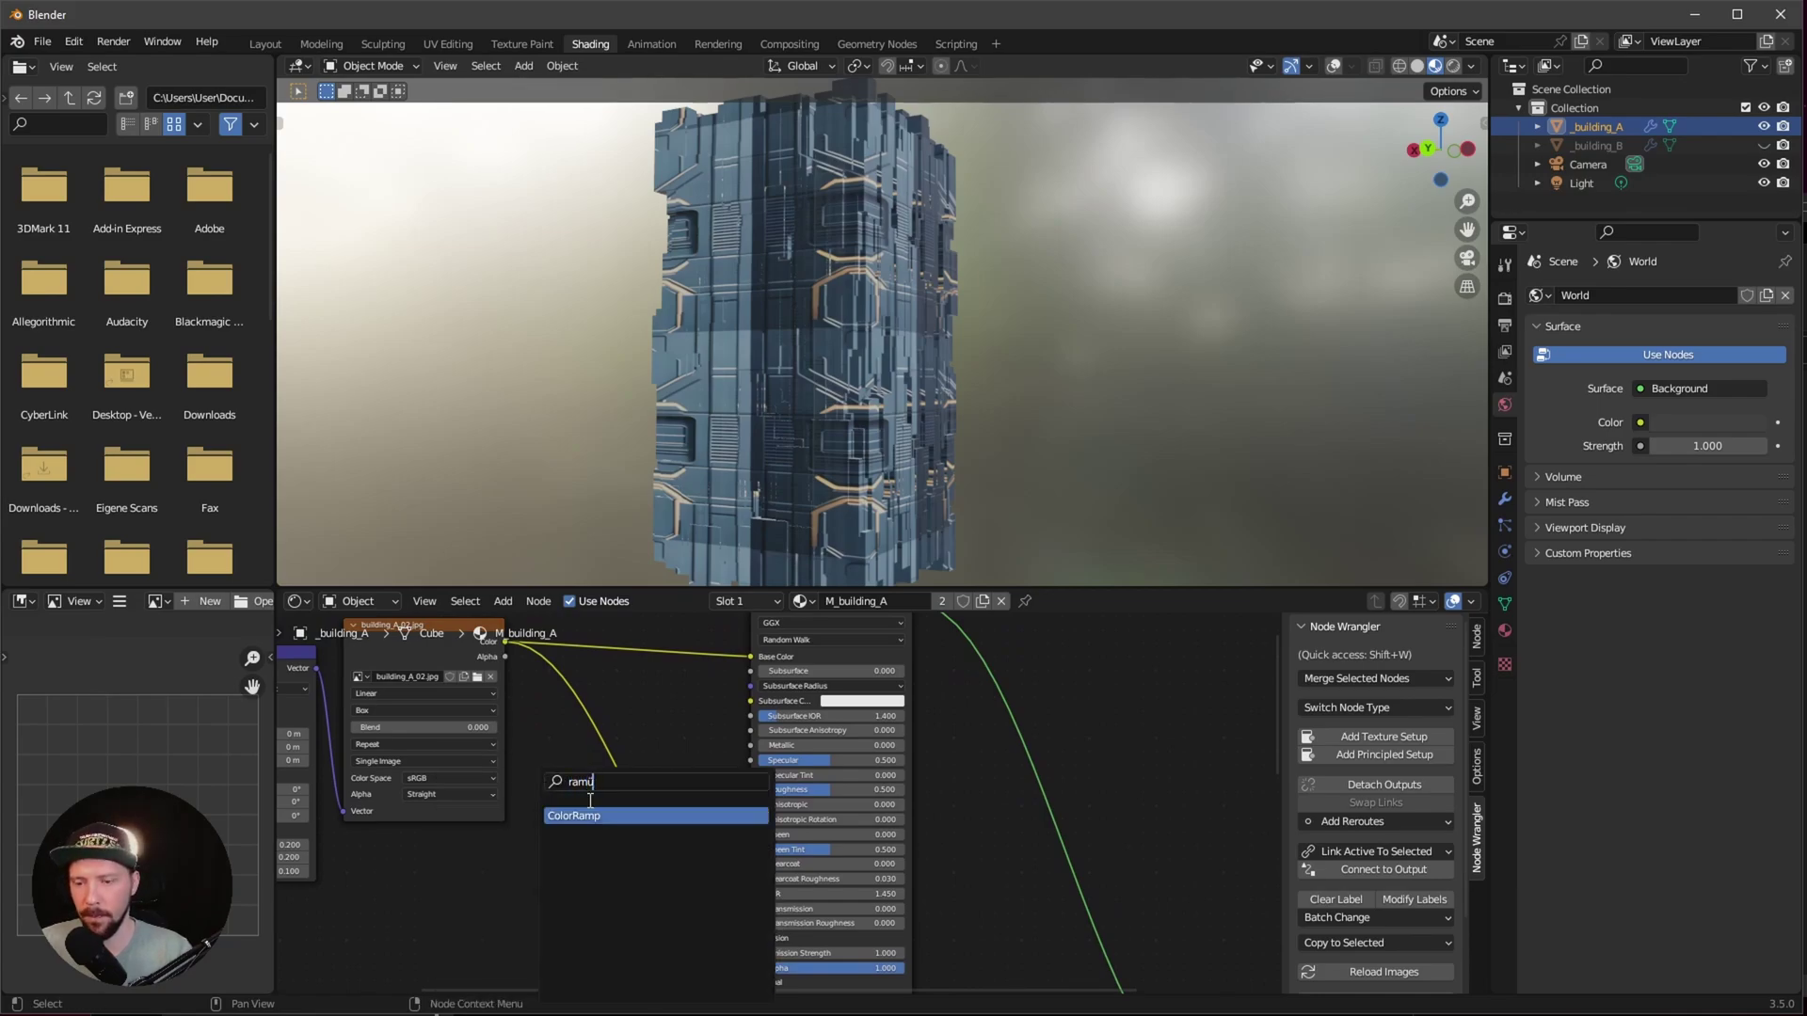
type("p")
left_click(611, 758)
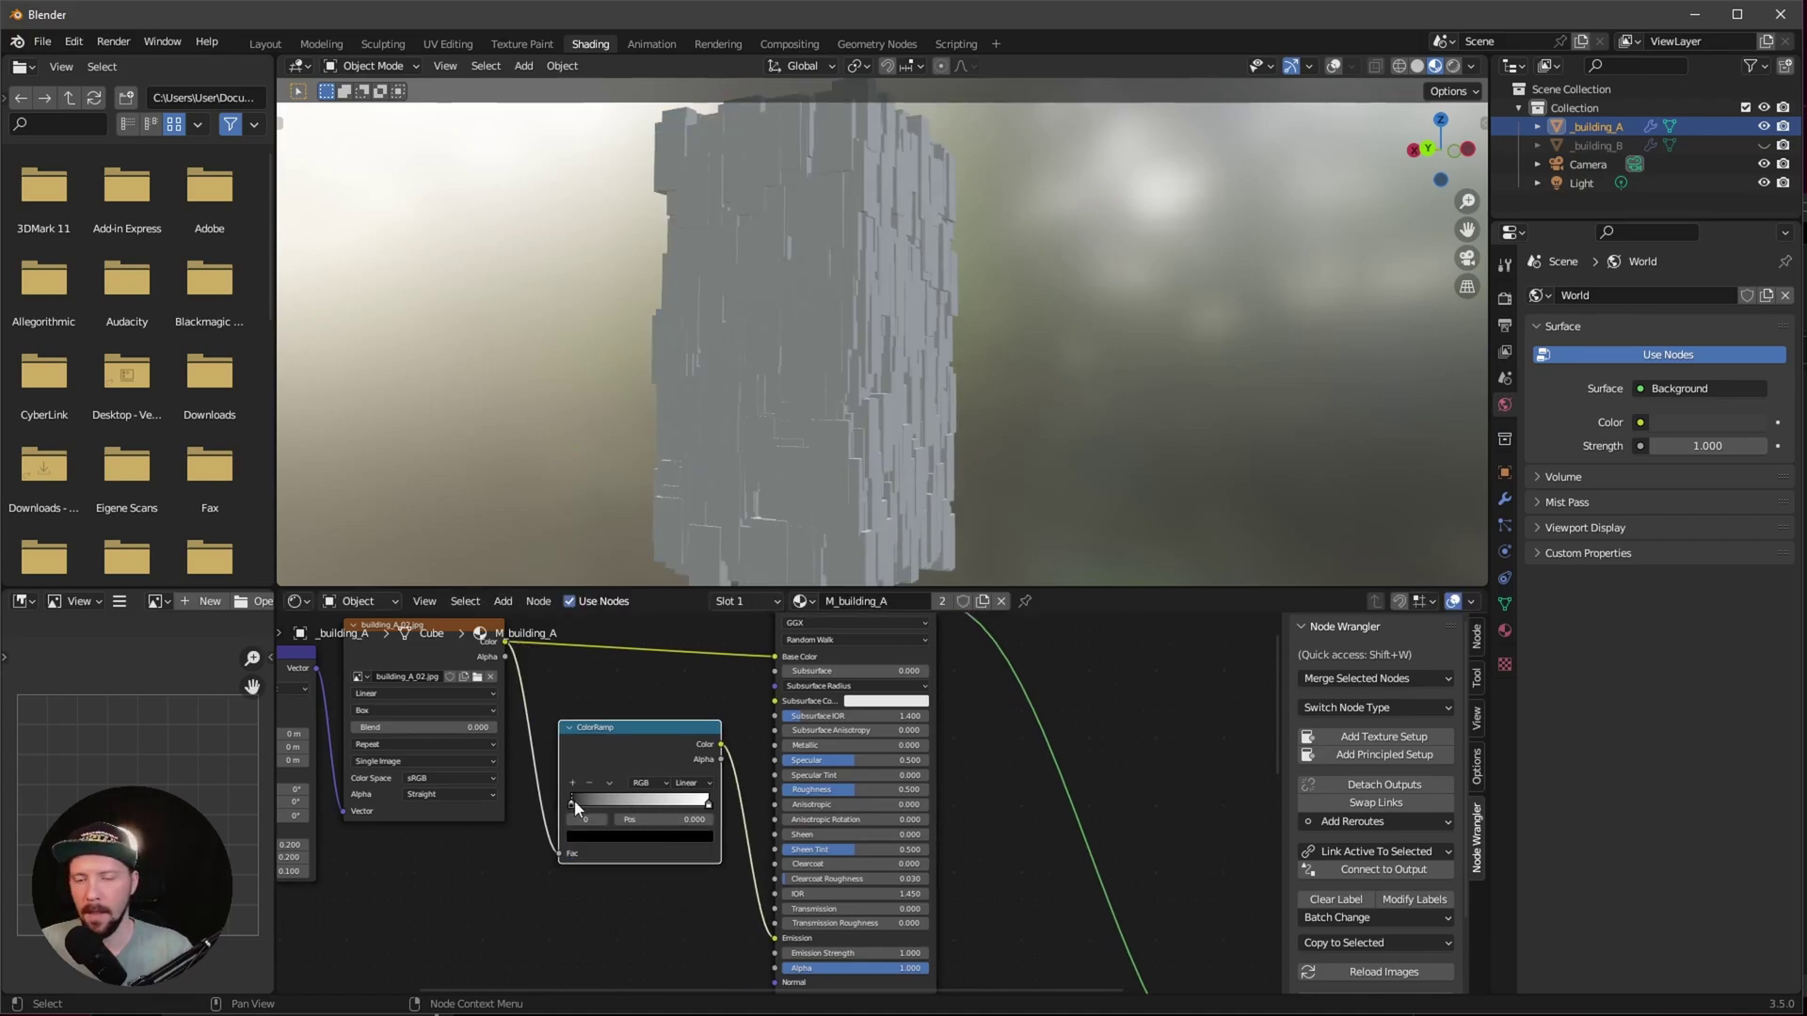
left_click_drag(572, 800, 685, 798)
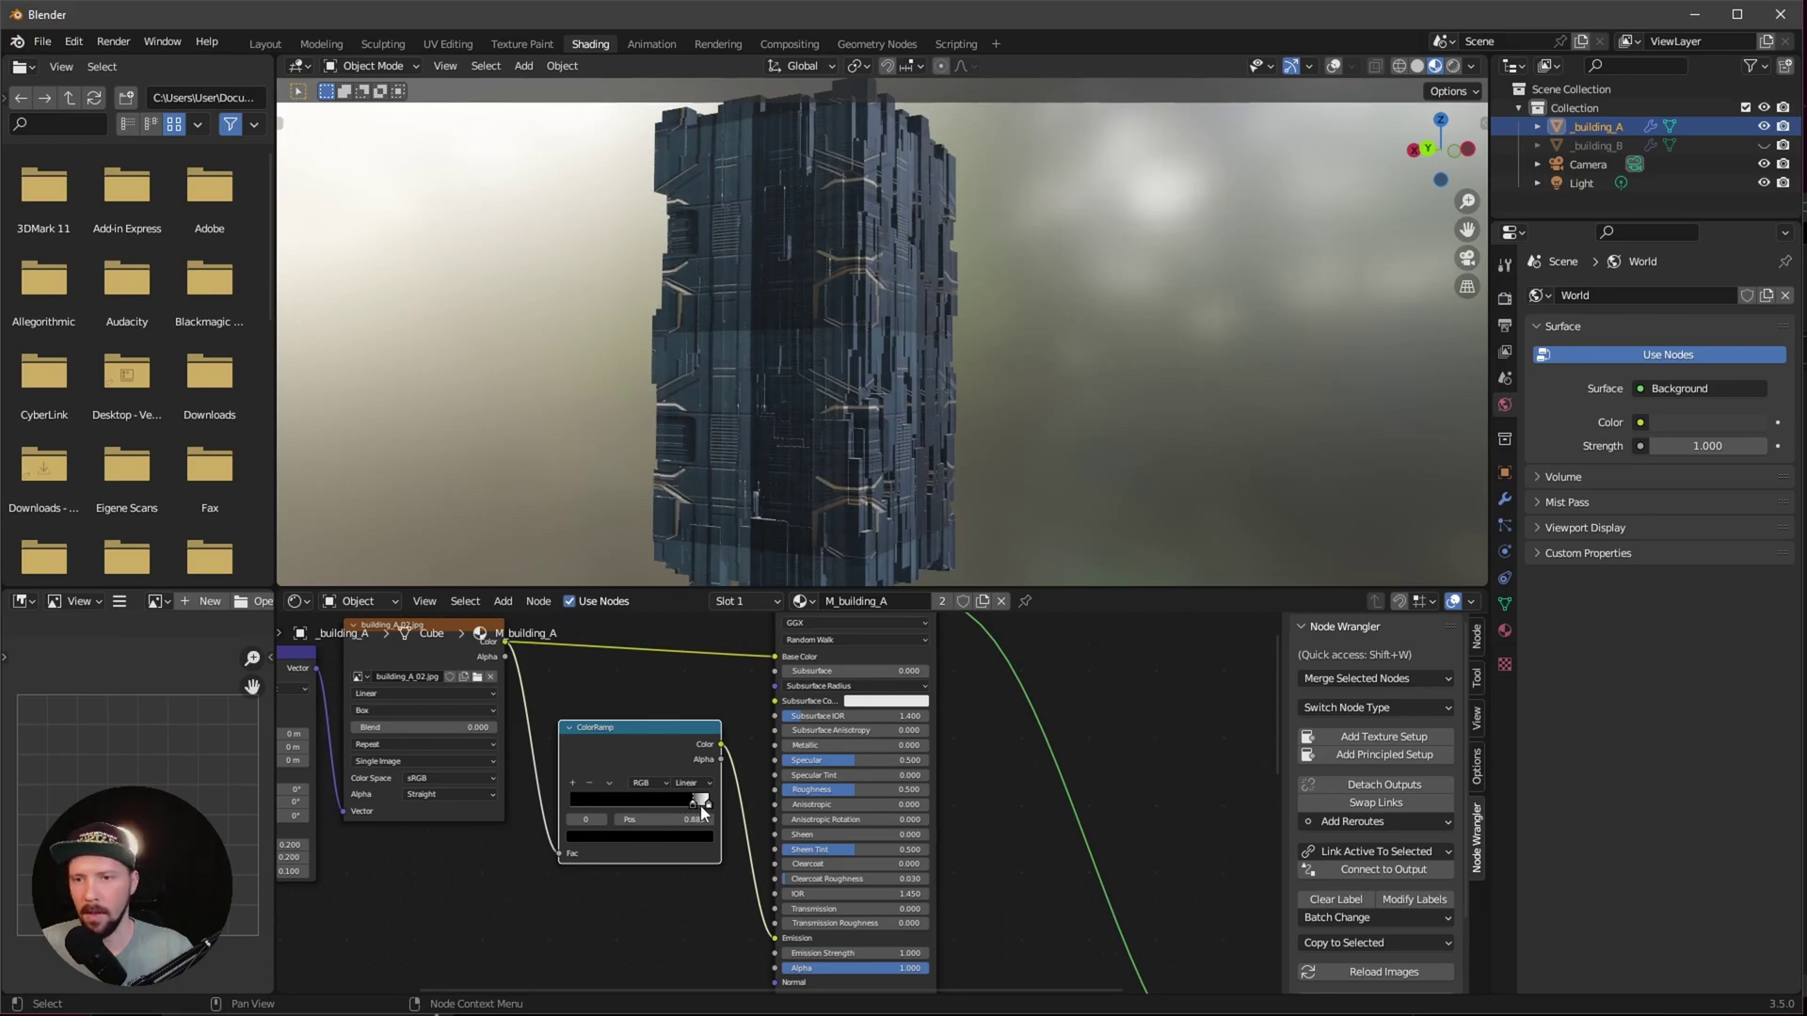
left_click(708, 803)
left_click(689, 838)
left_click_drag(647, 715, 606, 723)
Step: Set Emission Strength to 10 and inspect the glowing lines close up
middle_click_drag(686, 945, 625, 913)
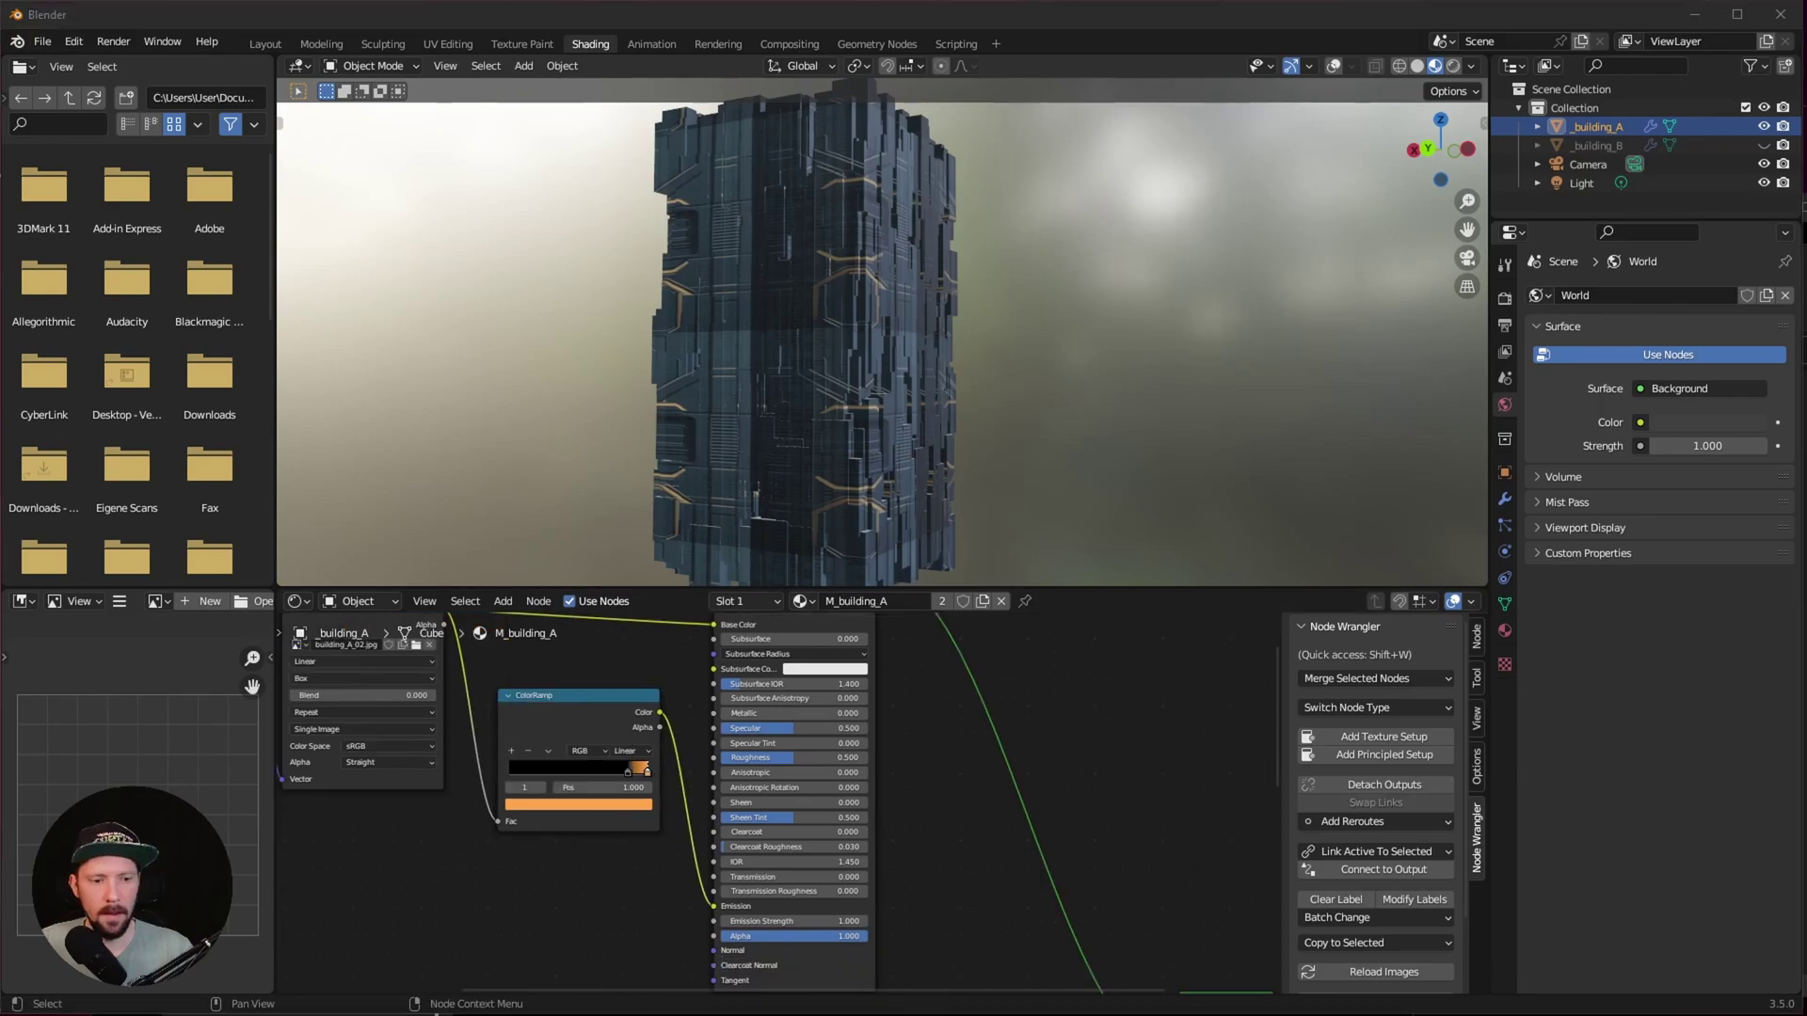
left_click(847, 921)
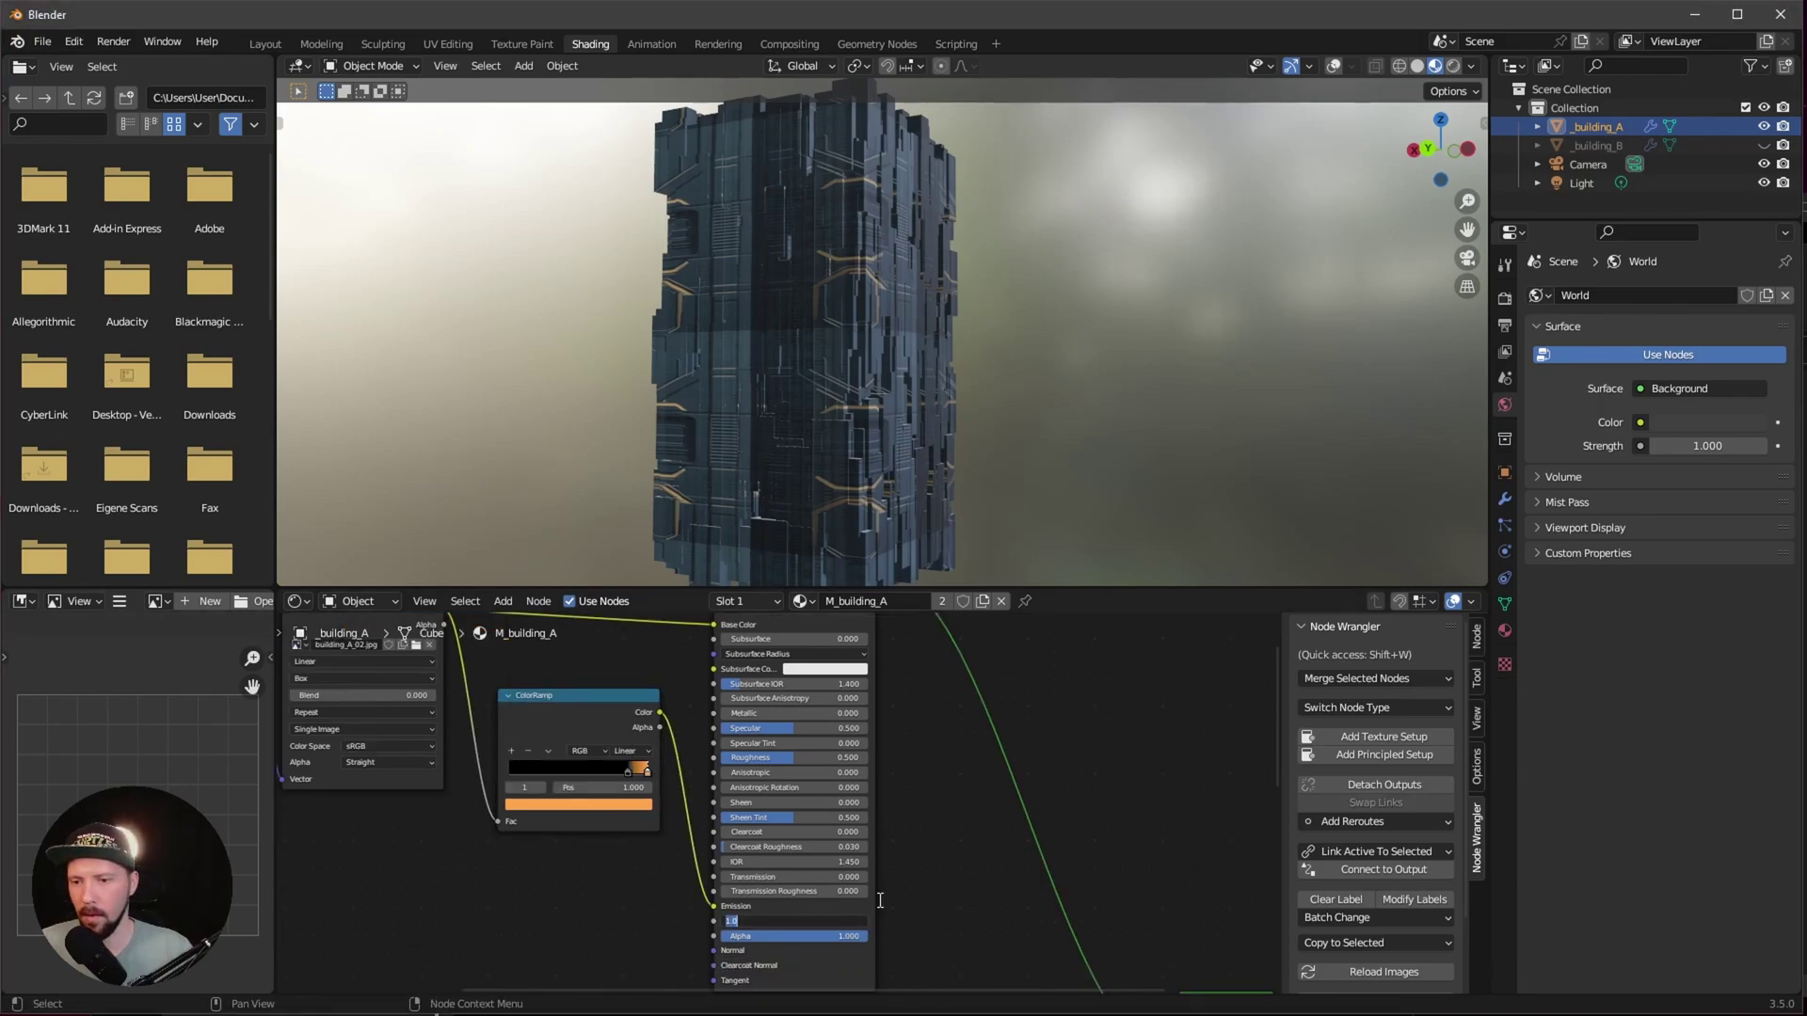
type("10")
key("Return")
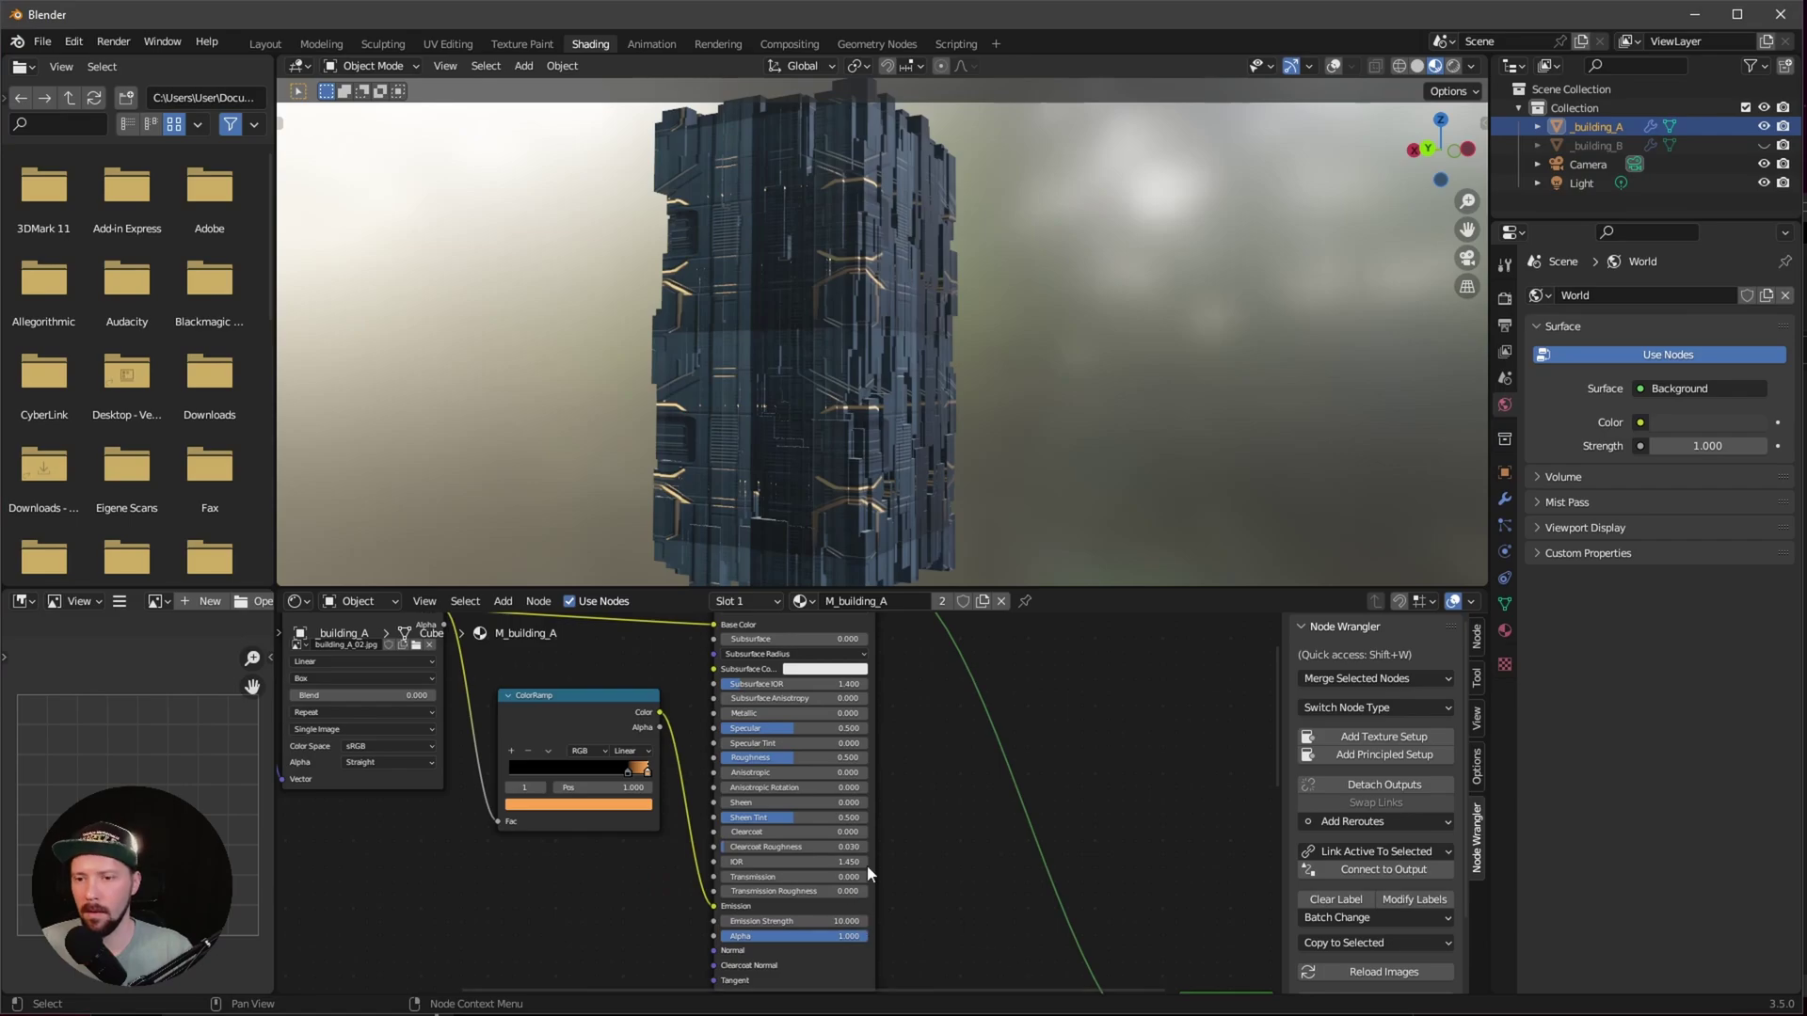
scroll(930, 382, "up", 6)
scroll(565, 866, "down", 1)
middle_click_drag(533, 886, 571, 886)
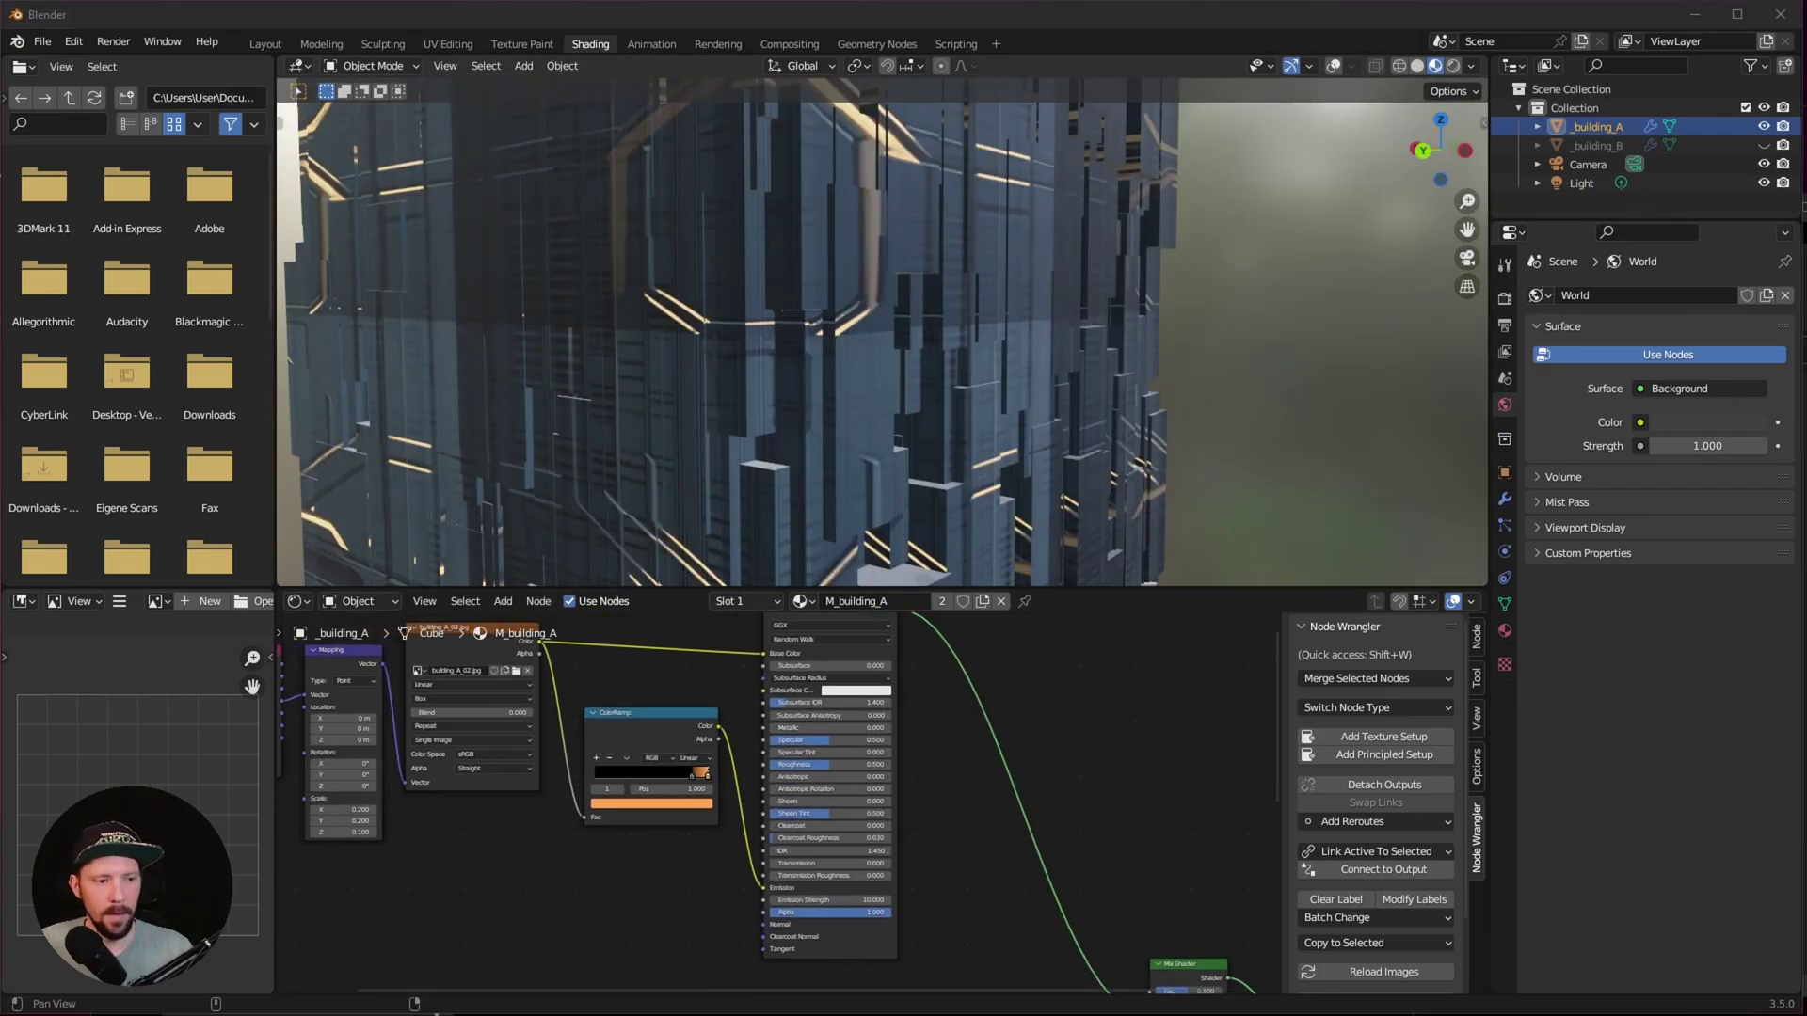
left_click(544, 849)
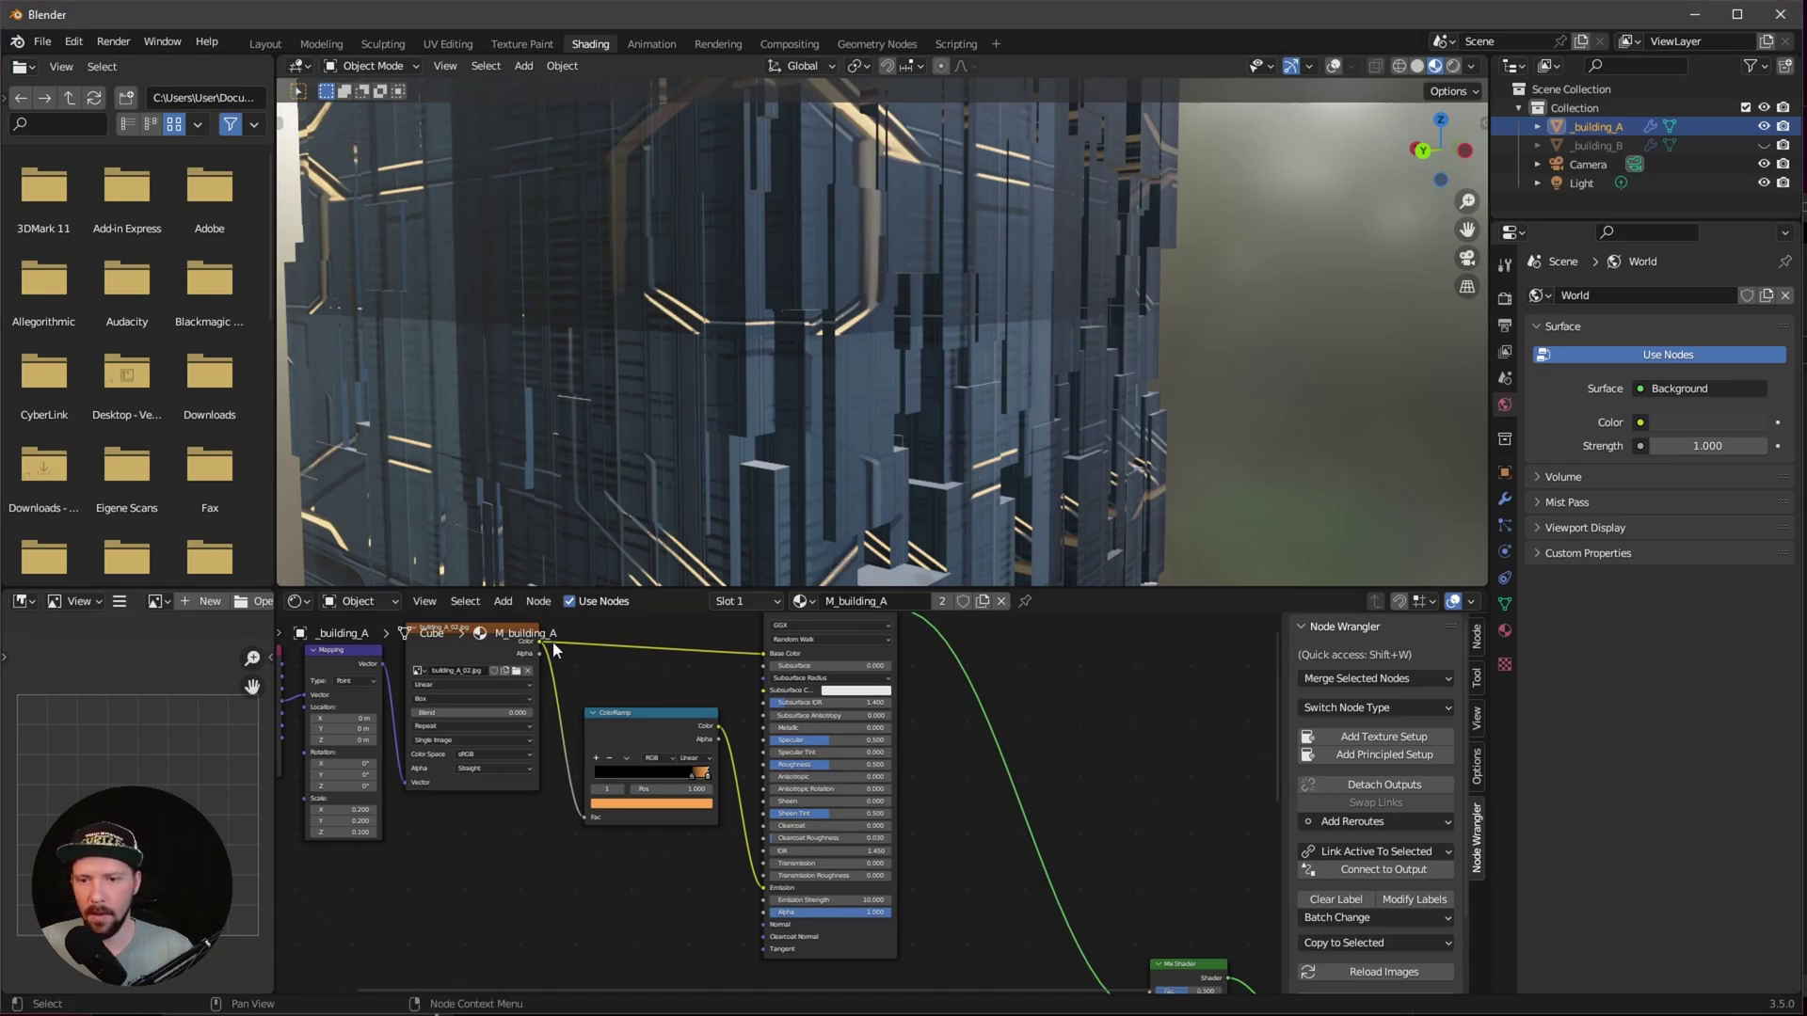
Step: Add a Bump node using the image colour as height, feeding the shader's Normal
left_click_drag(542, 642, 562, 935)
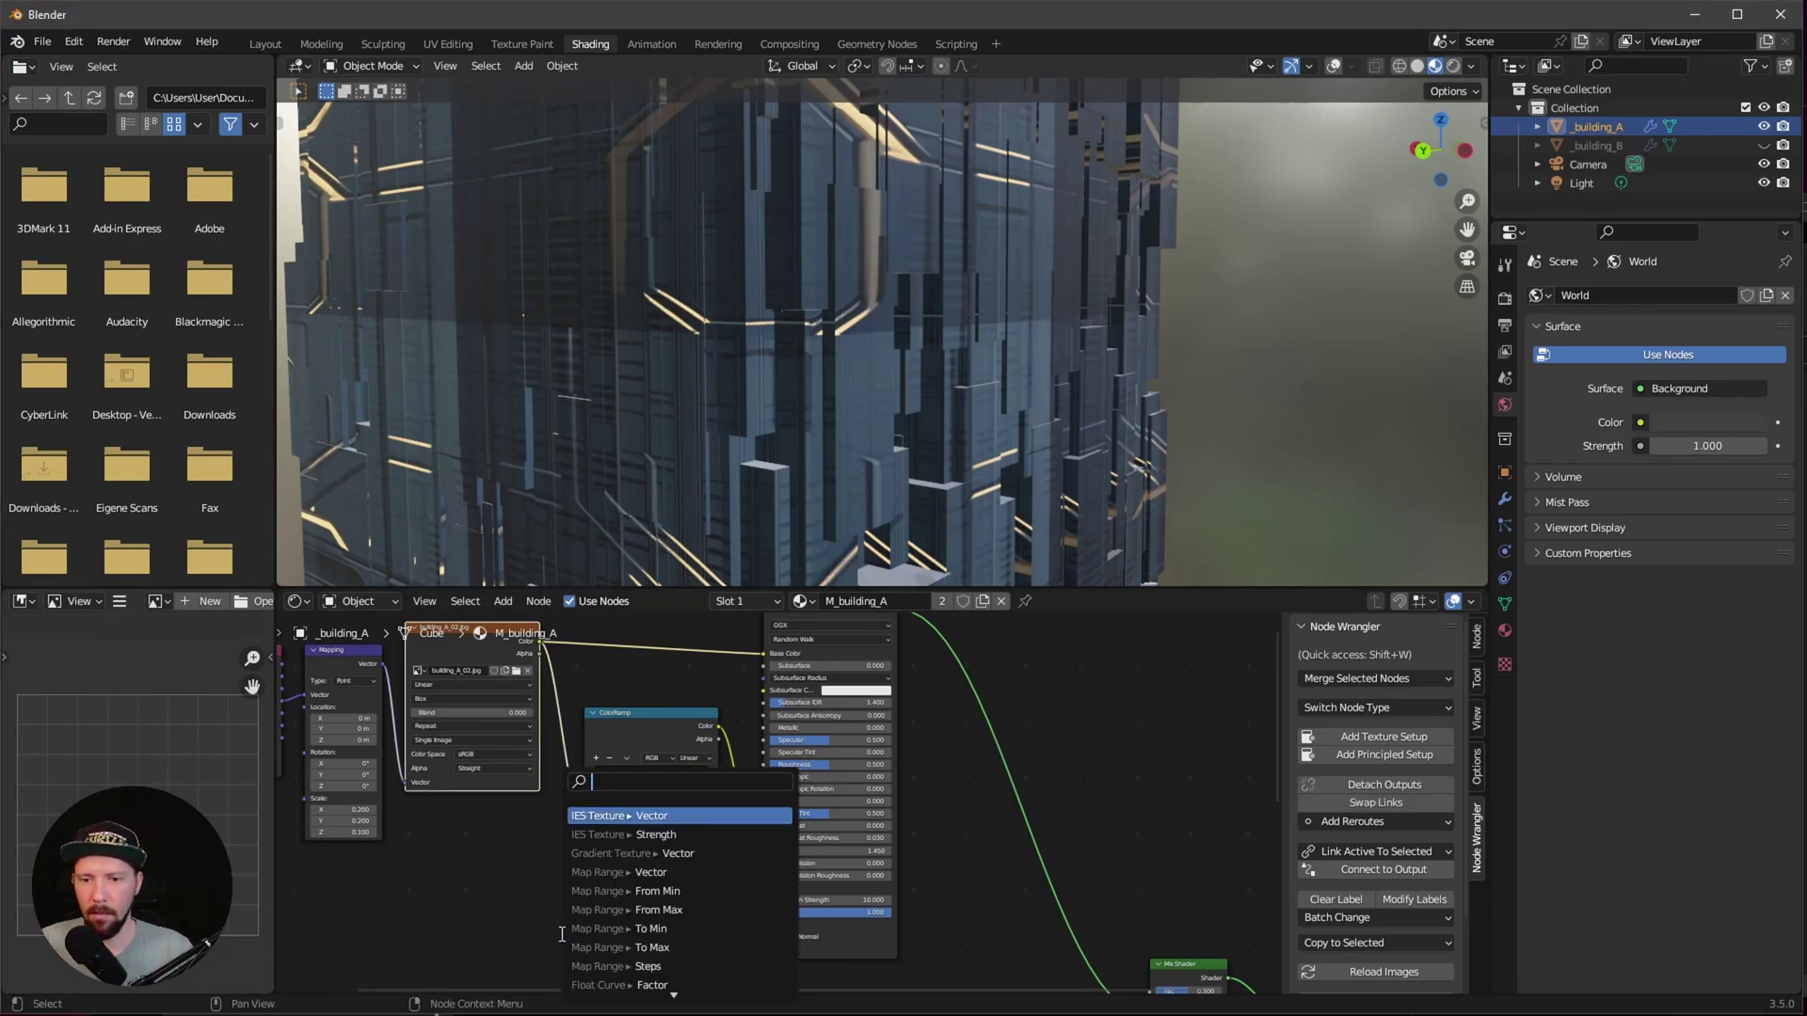
type("bump")
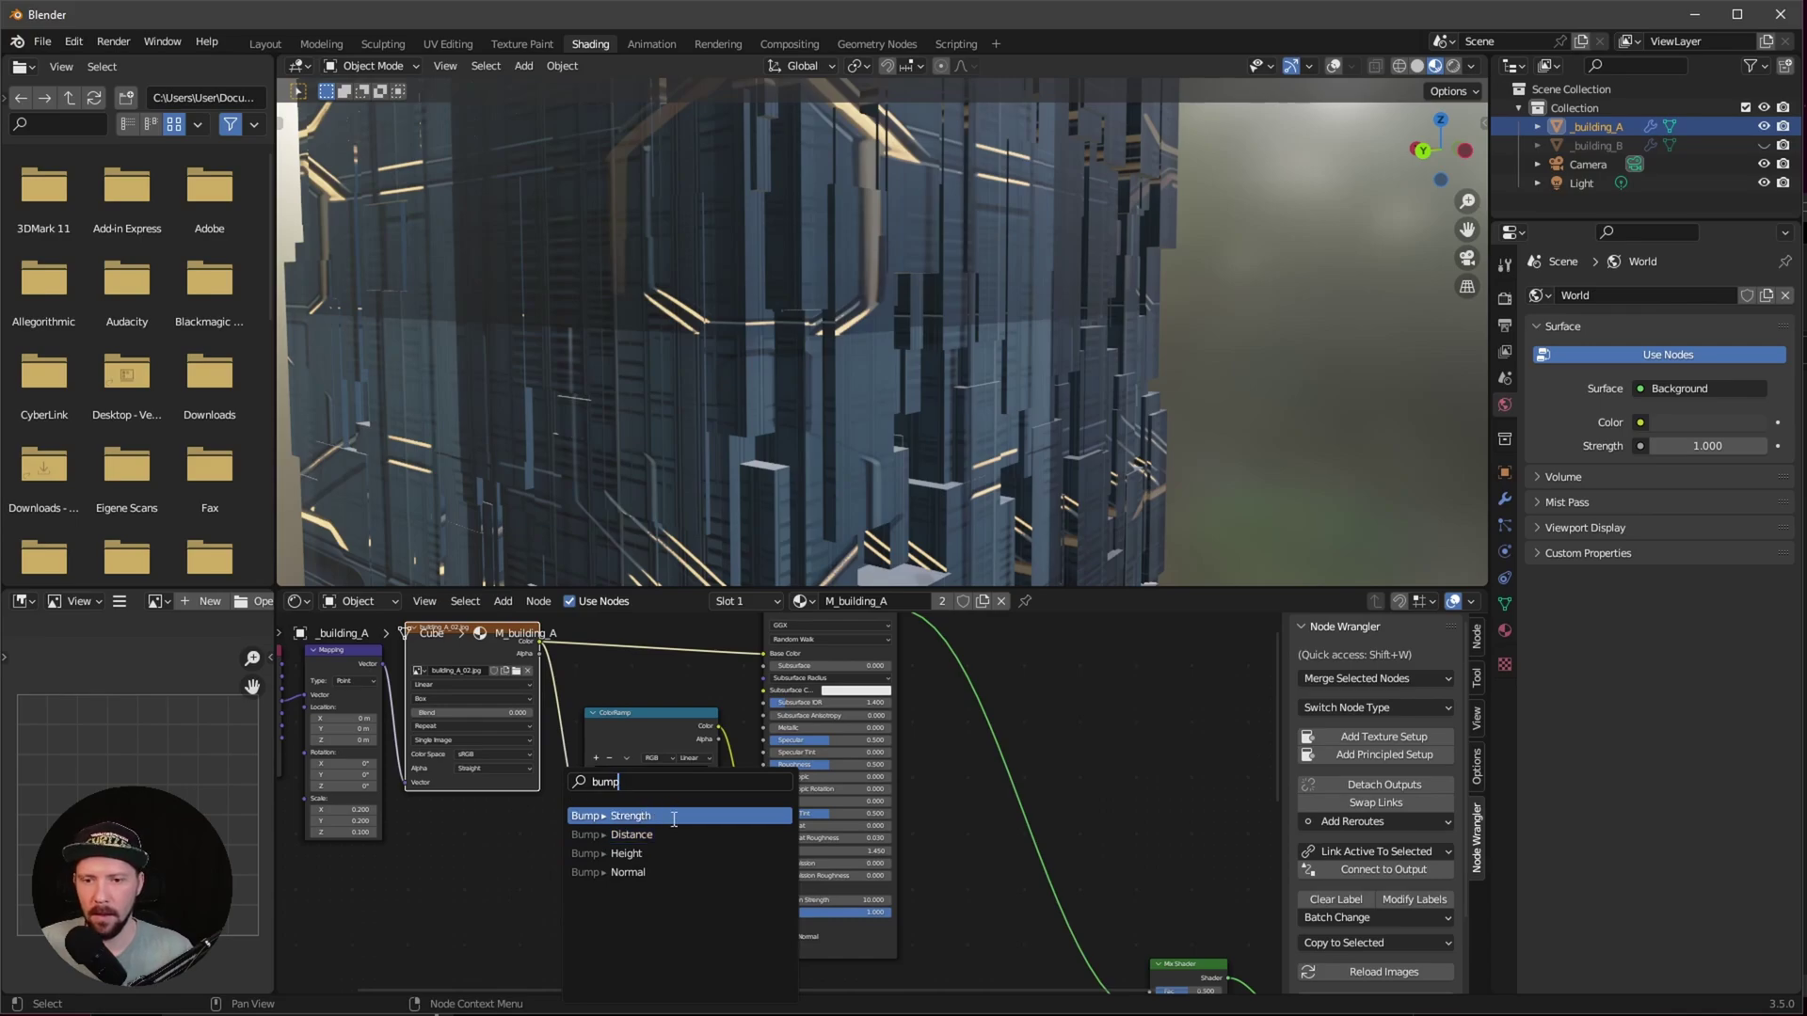
left_click(665, 855)
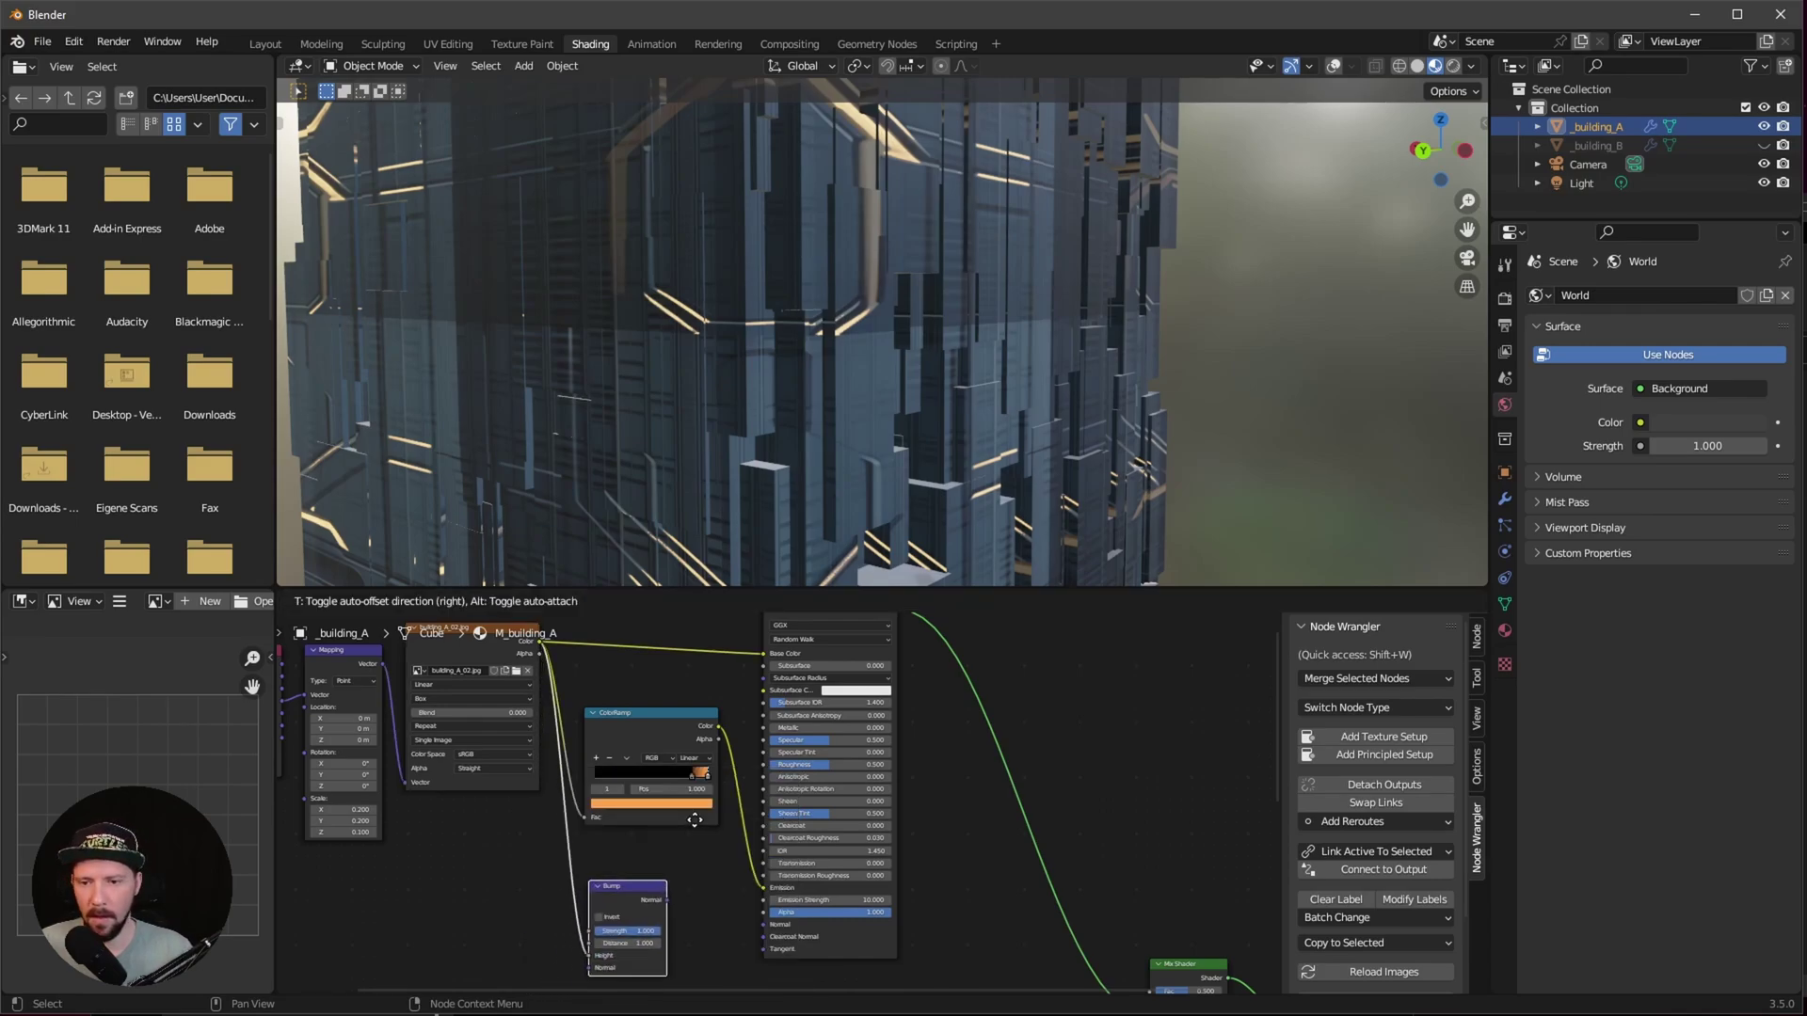
left_click_drag(625, 781, 721, 815)
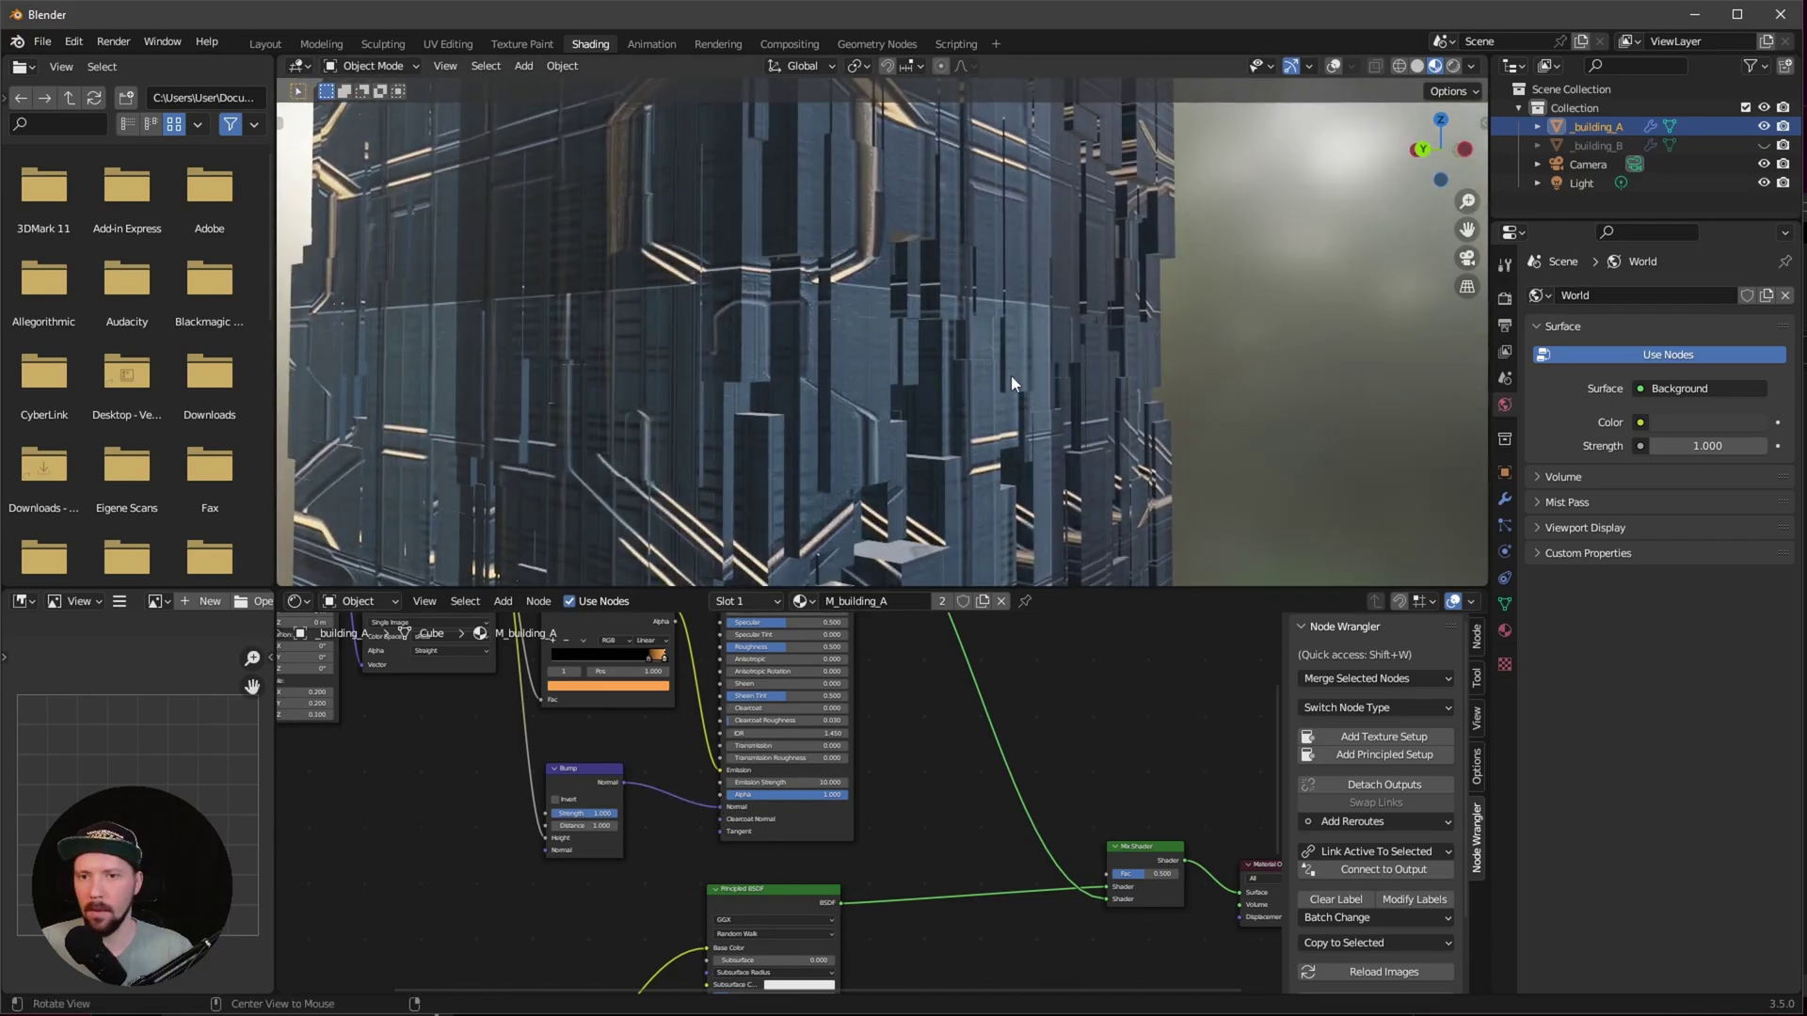
middle_click_drag(1011, 375, 1064, 400)
scroll(659, 758, "down", 8)
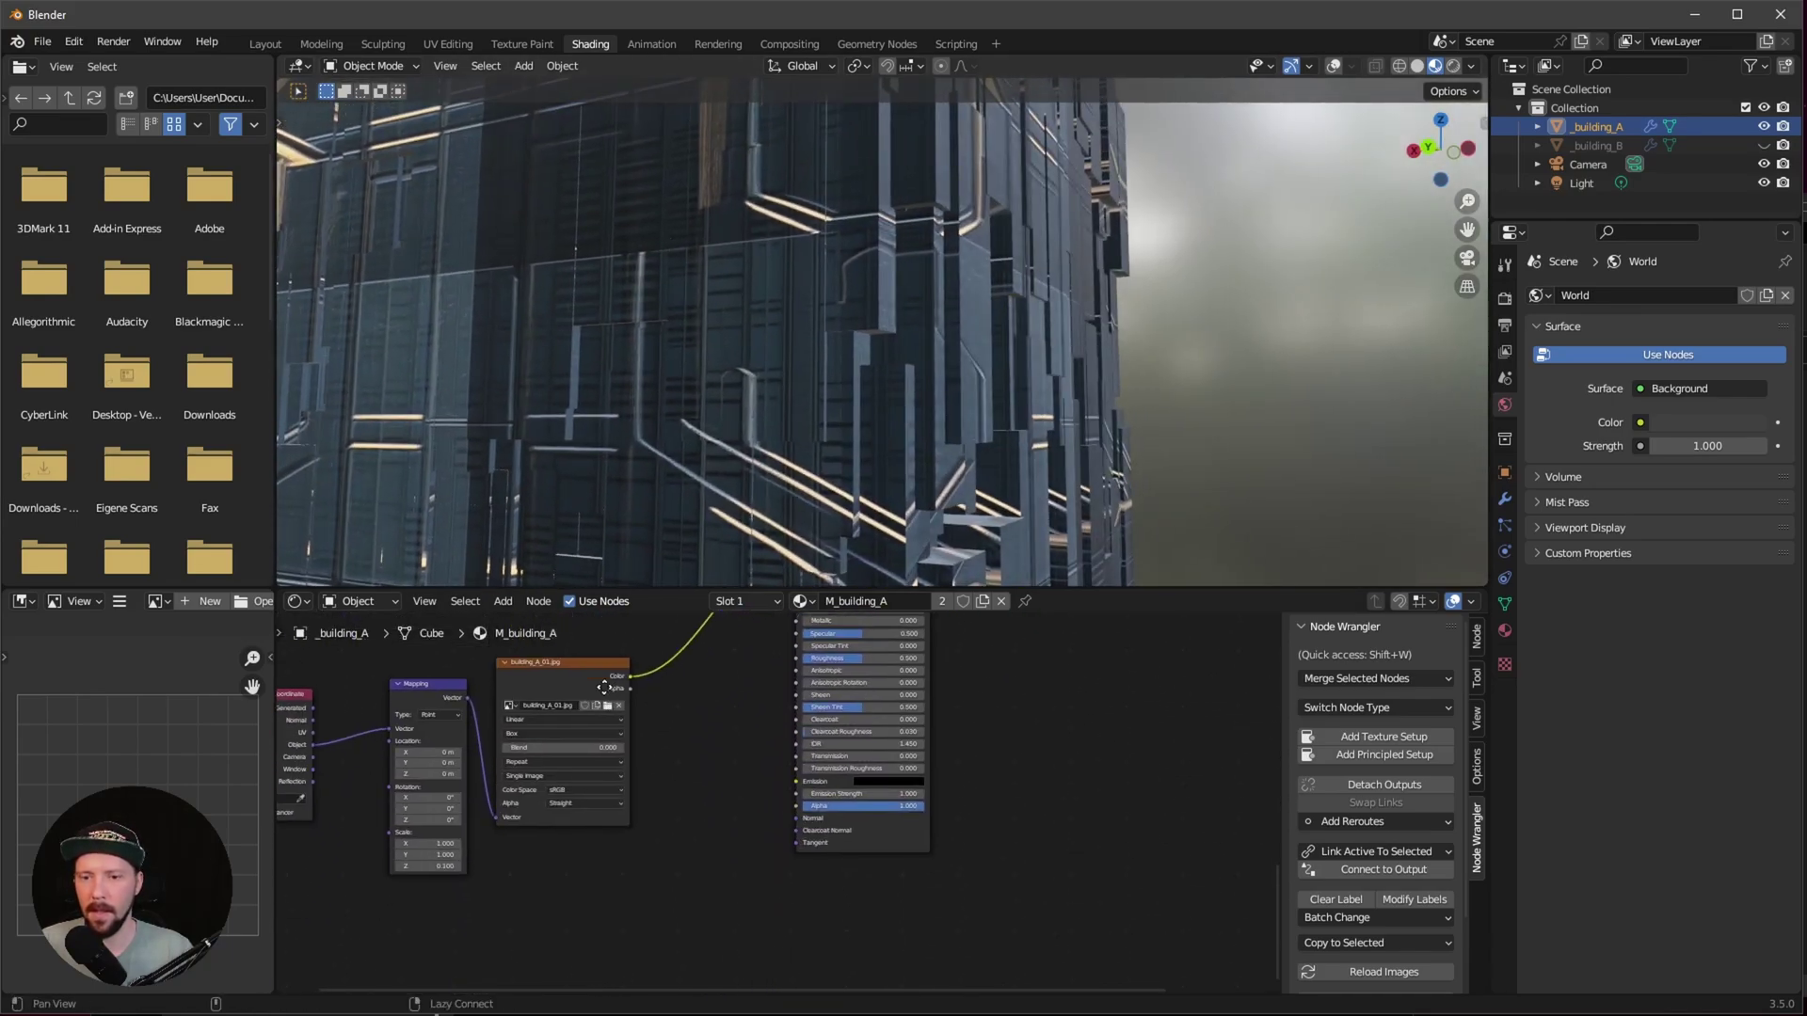
Step: Add a second Bump node from building_A_01.jpg into the other shader's Normal and raise the Mix factor to 0.5
left_click_drag(582, 737, 650, 795)
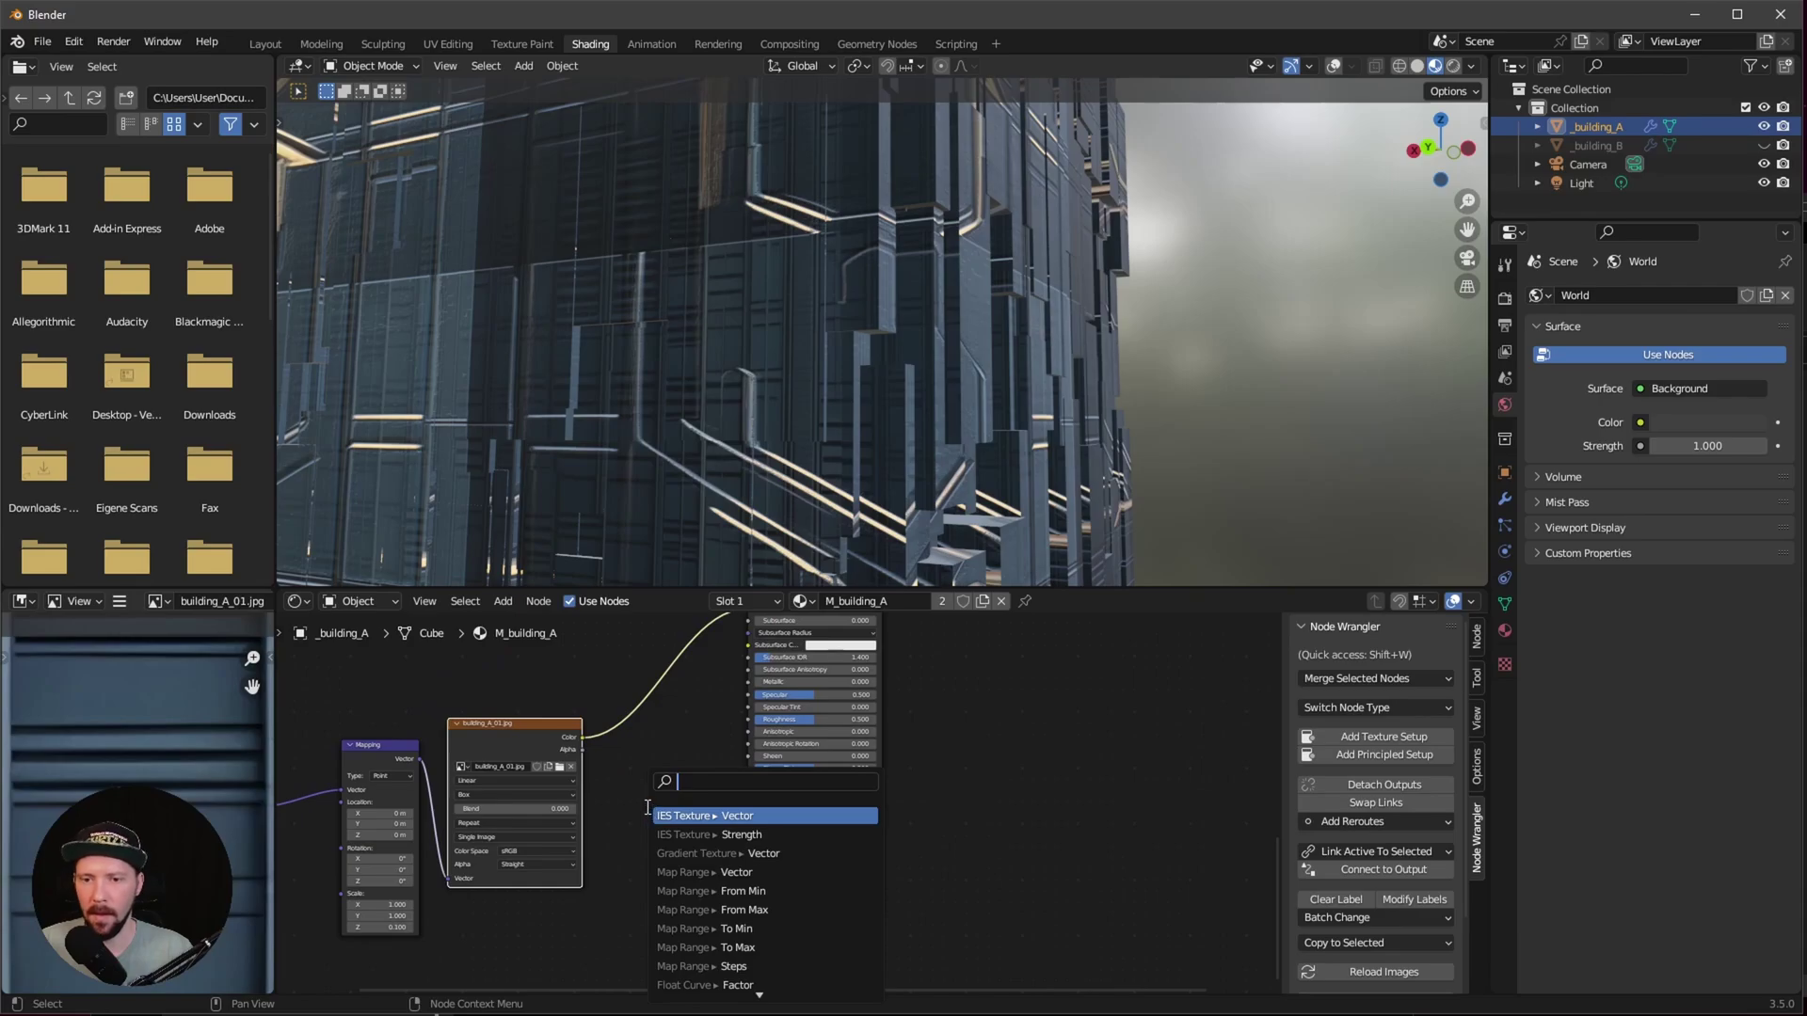
type("bump")
left_click(753, 853)
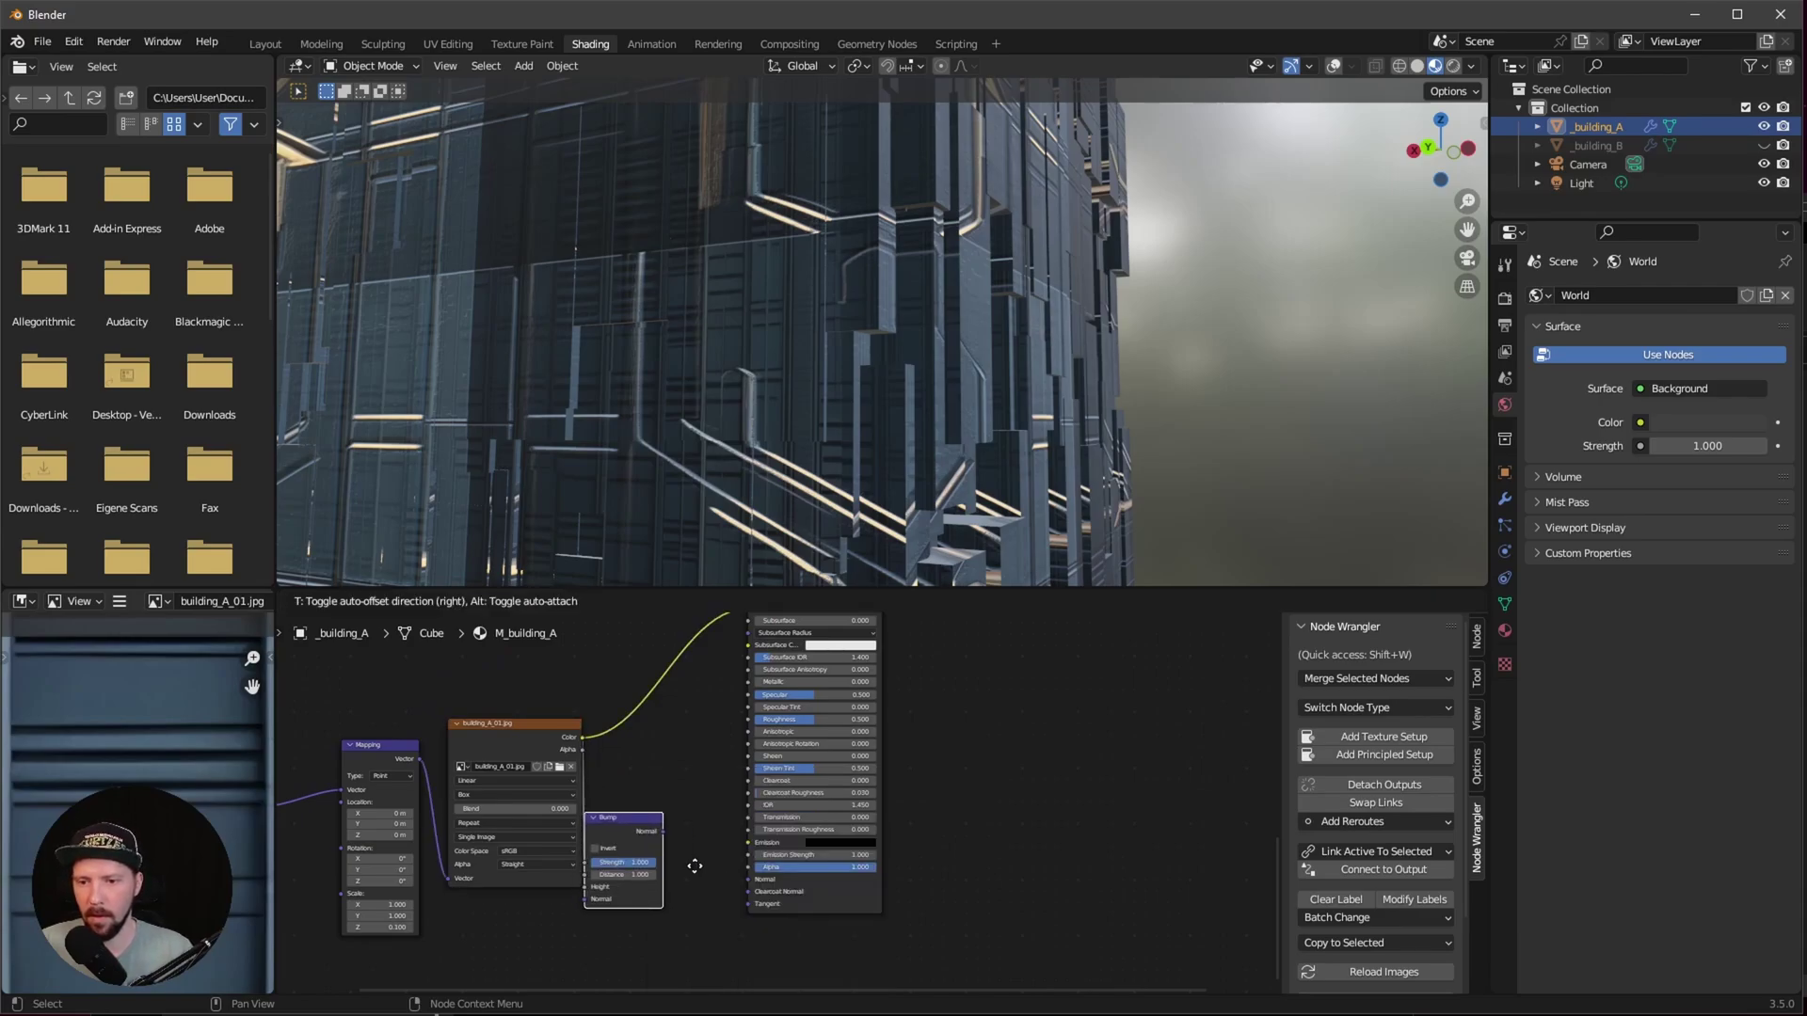
left_click_drag(677, 834, 749, 879)
middle_click_drag(1000, 394, 888, 489)
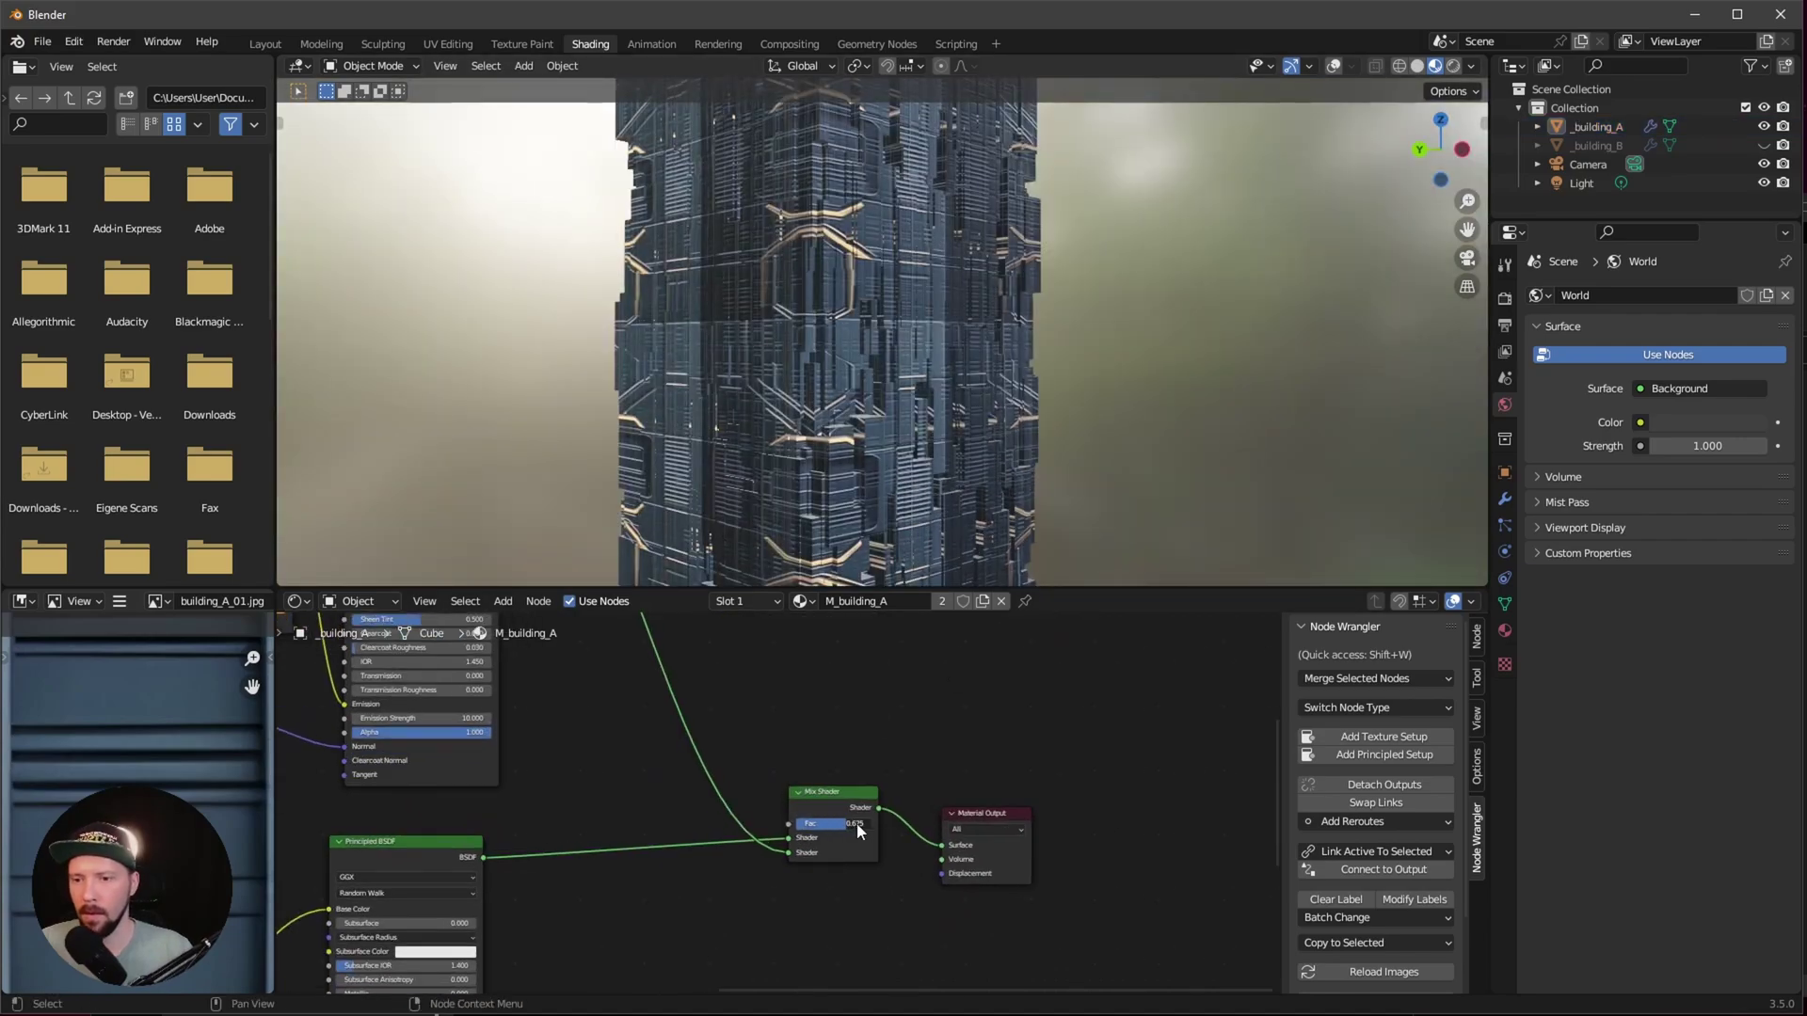
mouse_move(856, 822)
left_mouse_down()
mouse_move(886, 821)
mouse_move(840, 817)
left_mouse_up()
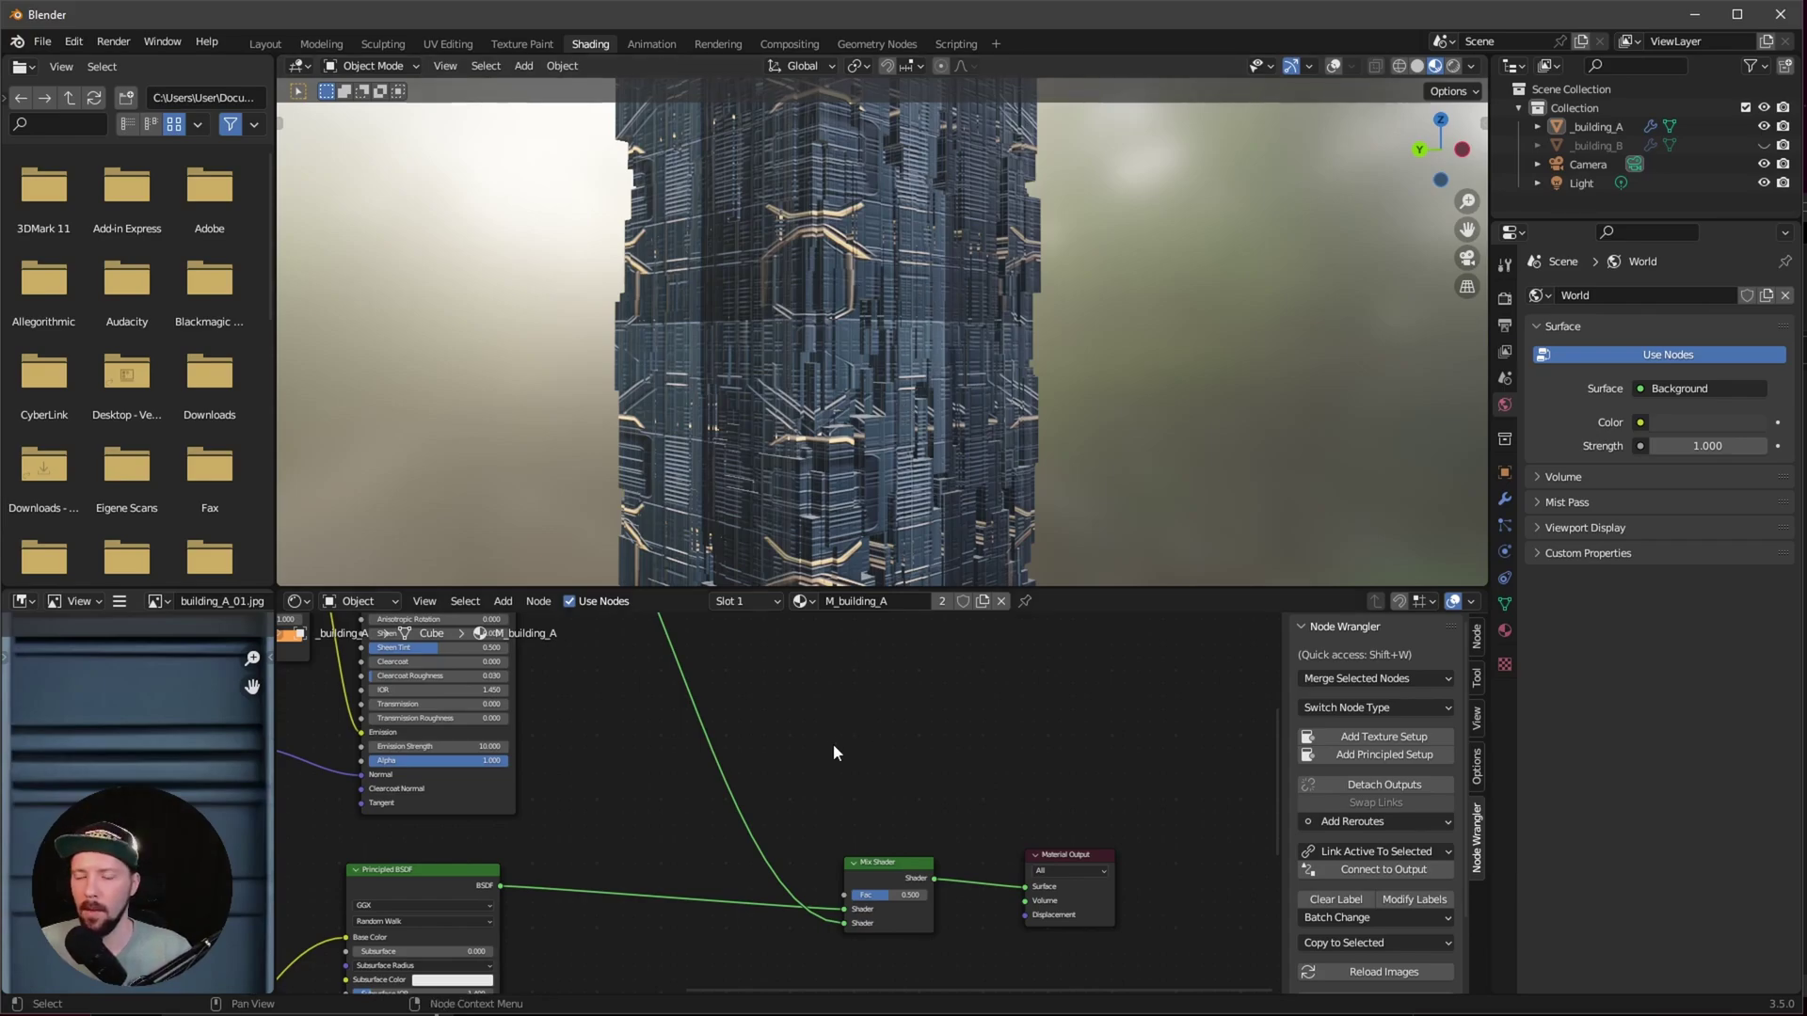
Step: Add a Brick Texture at Scale 2 with its Color driving the Mix Shader Fac
middle_click_drag(864, 748, 796, 760)
key("shift+a")
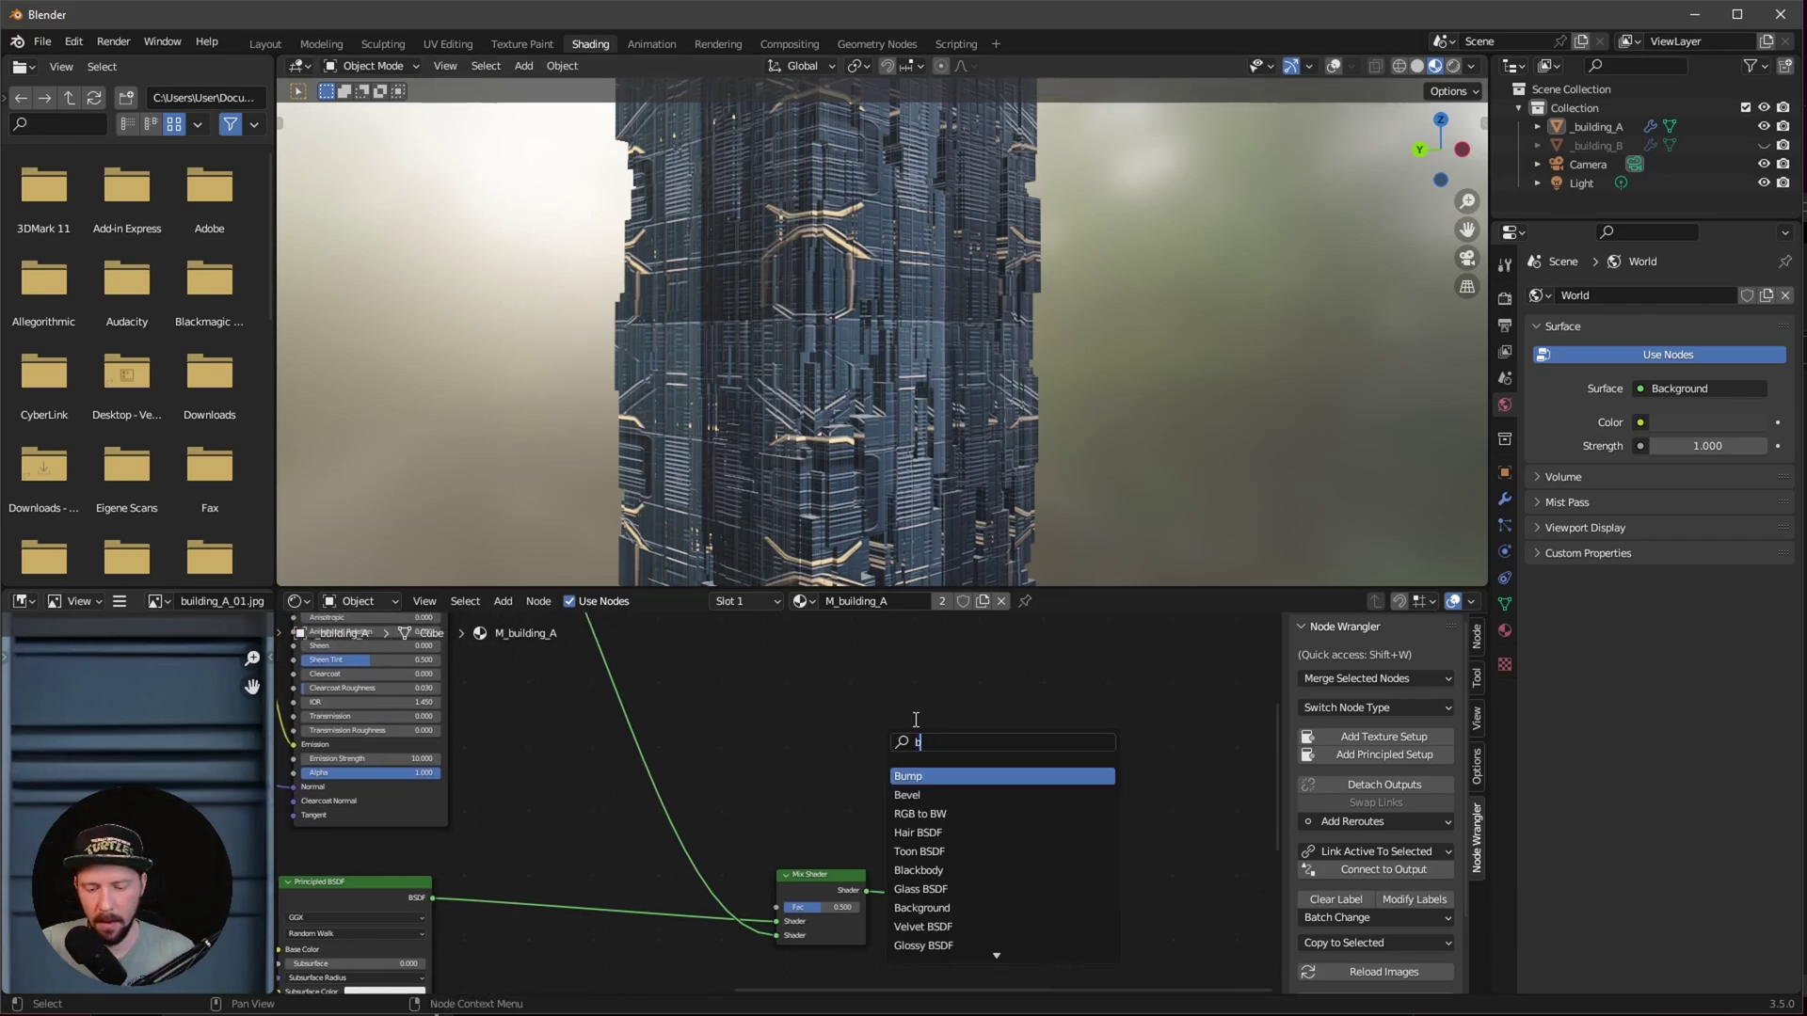
type("brick")
left_click(927, 777)
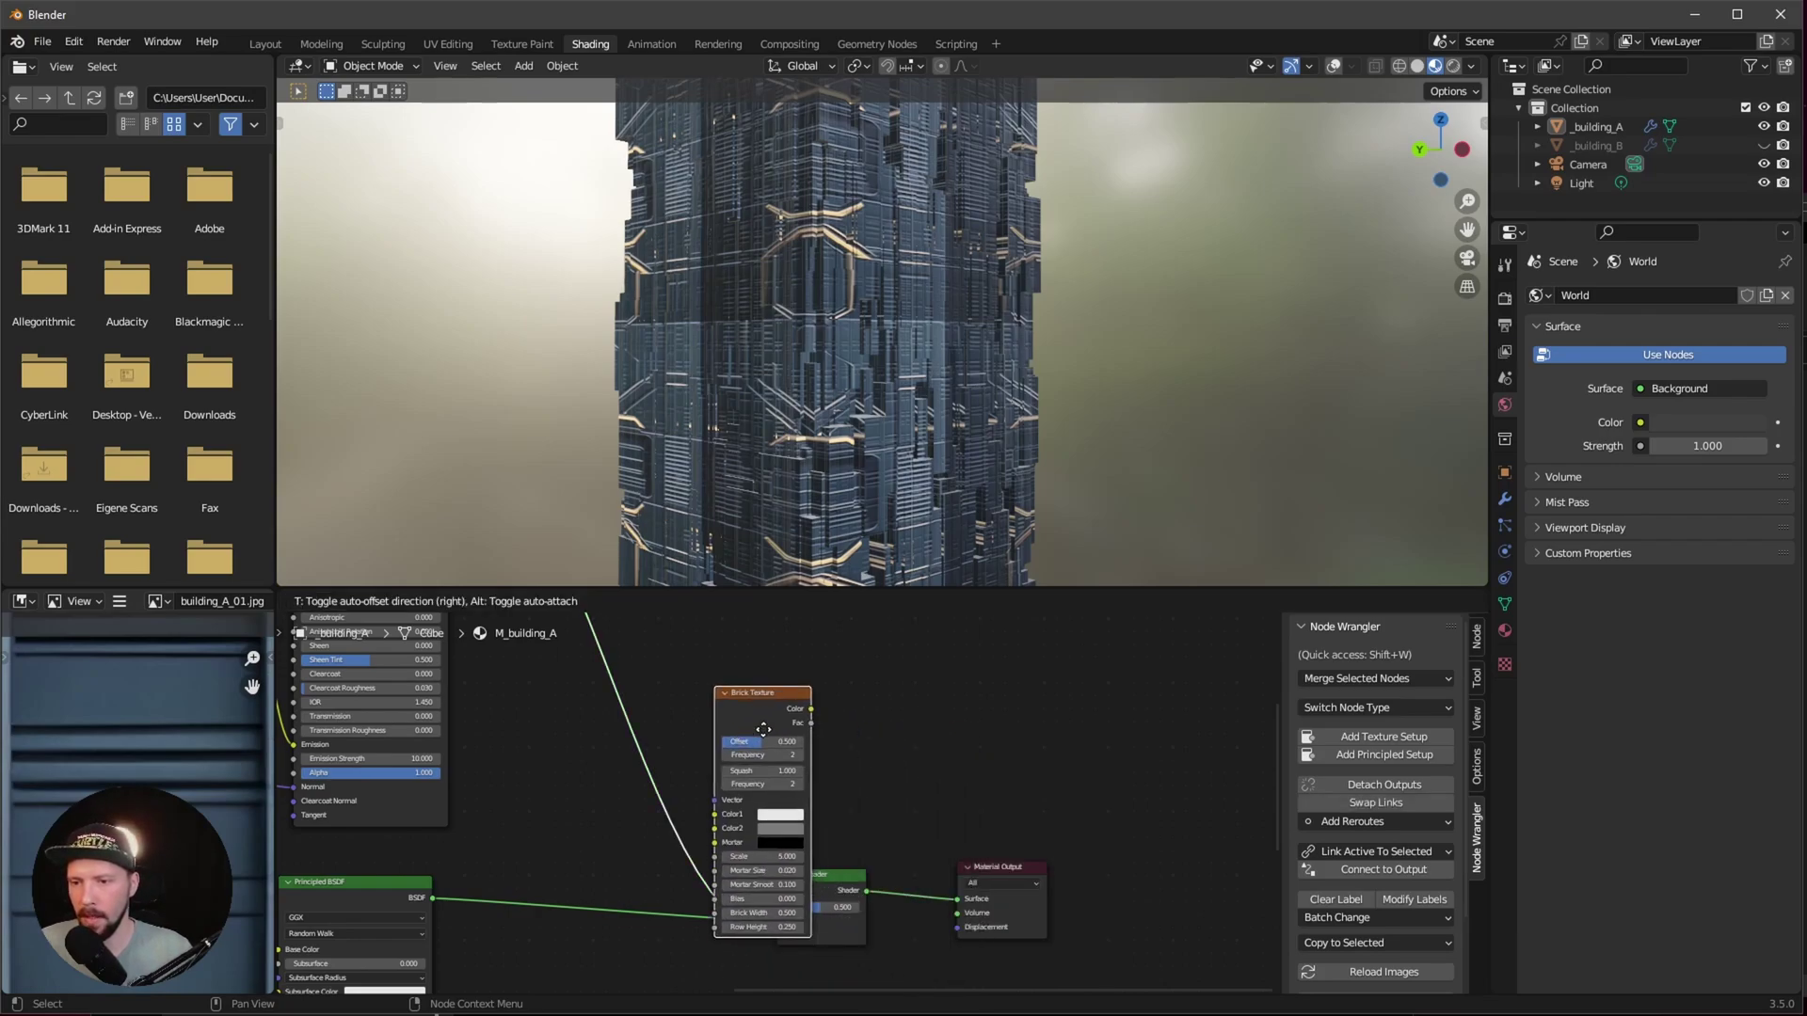
left_click(789, 664)
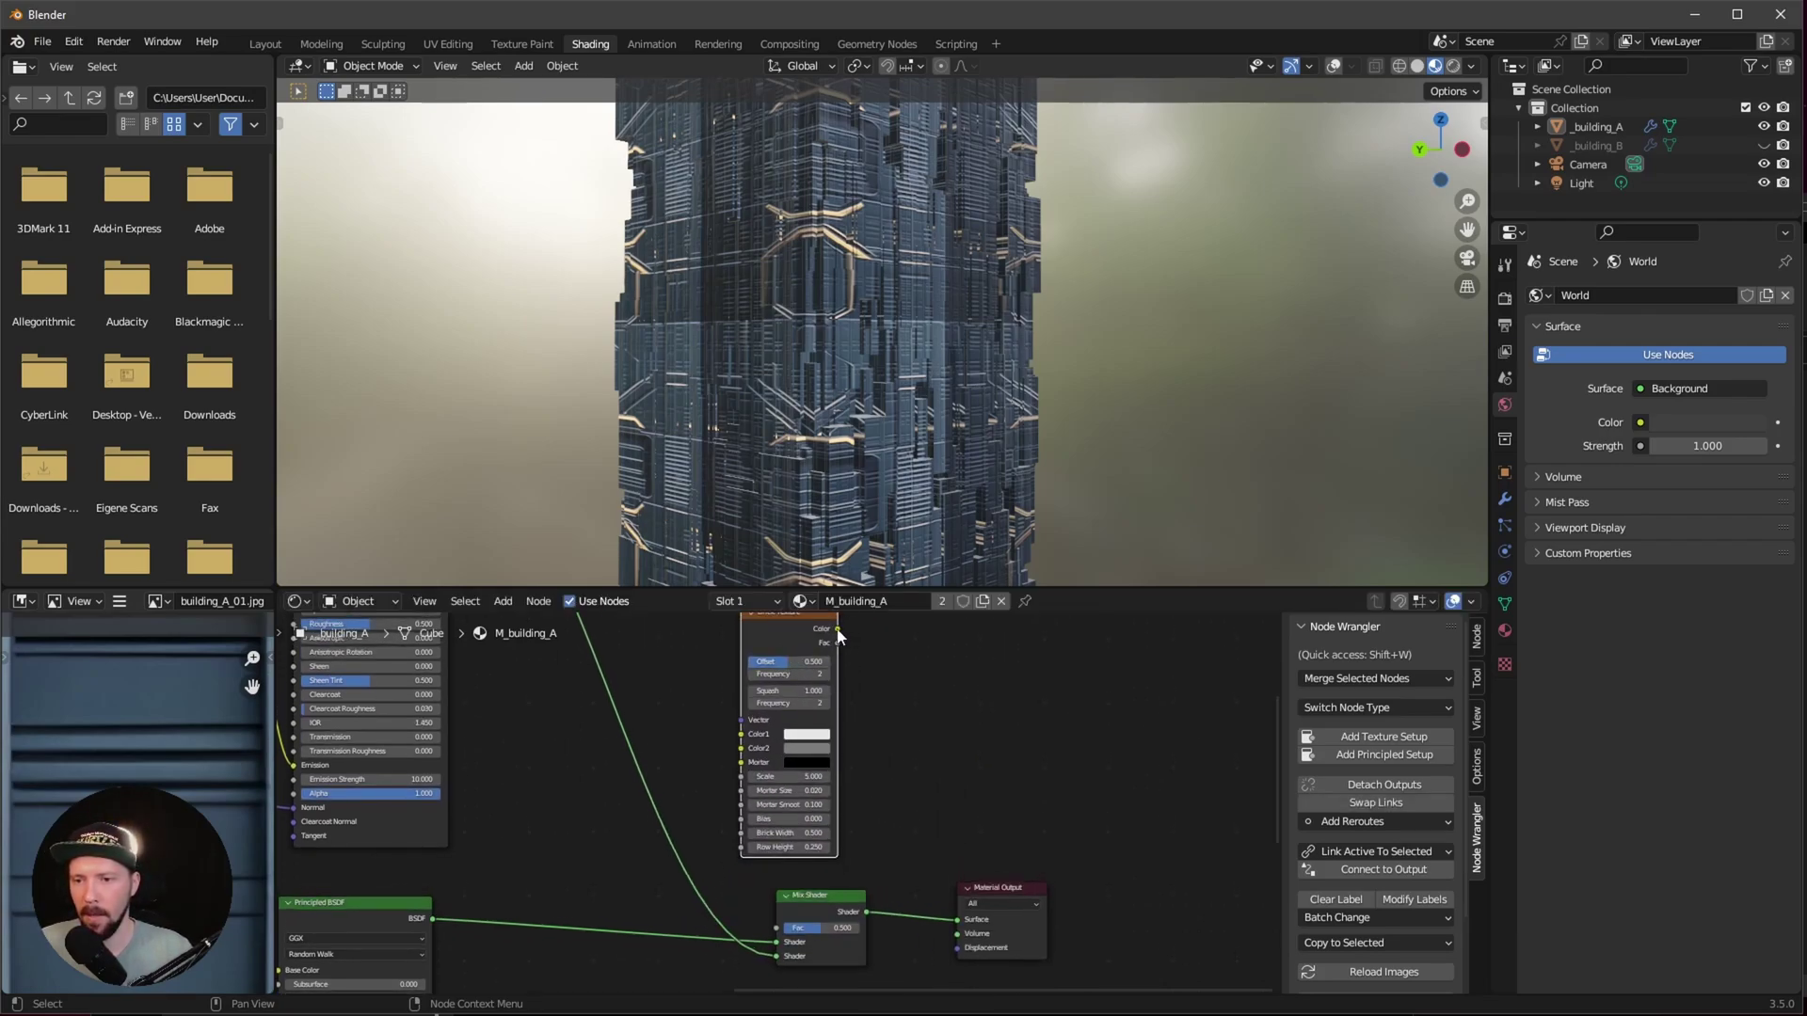
left_click_drag(837, 630, 778, 928)
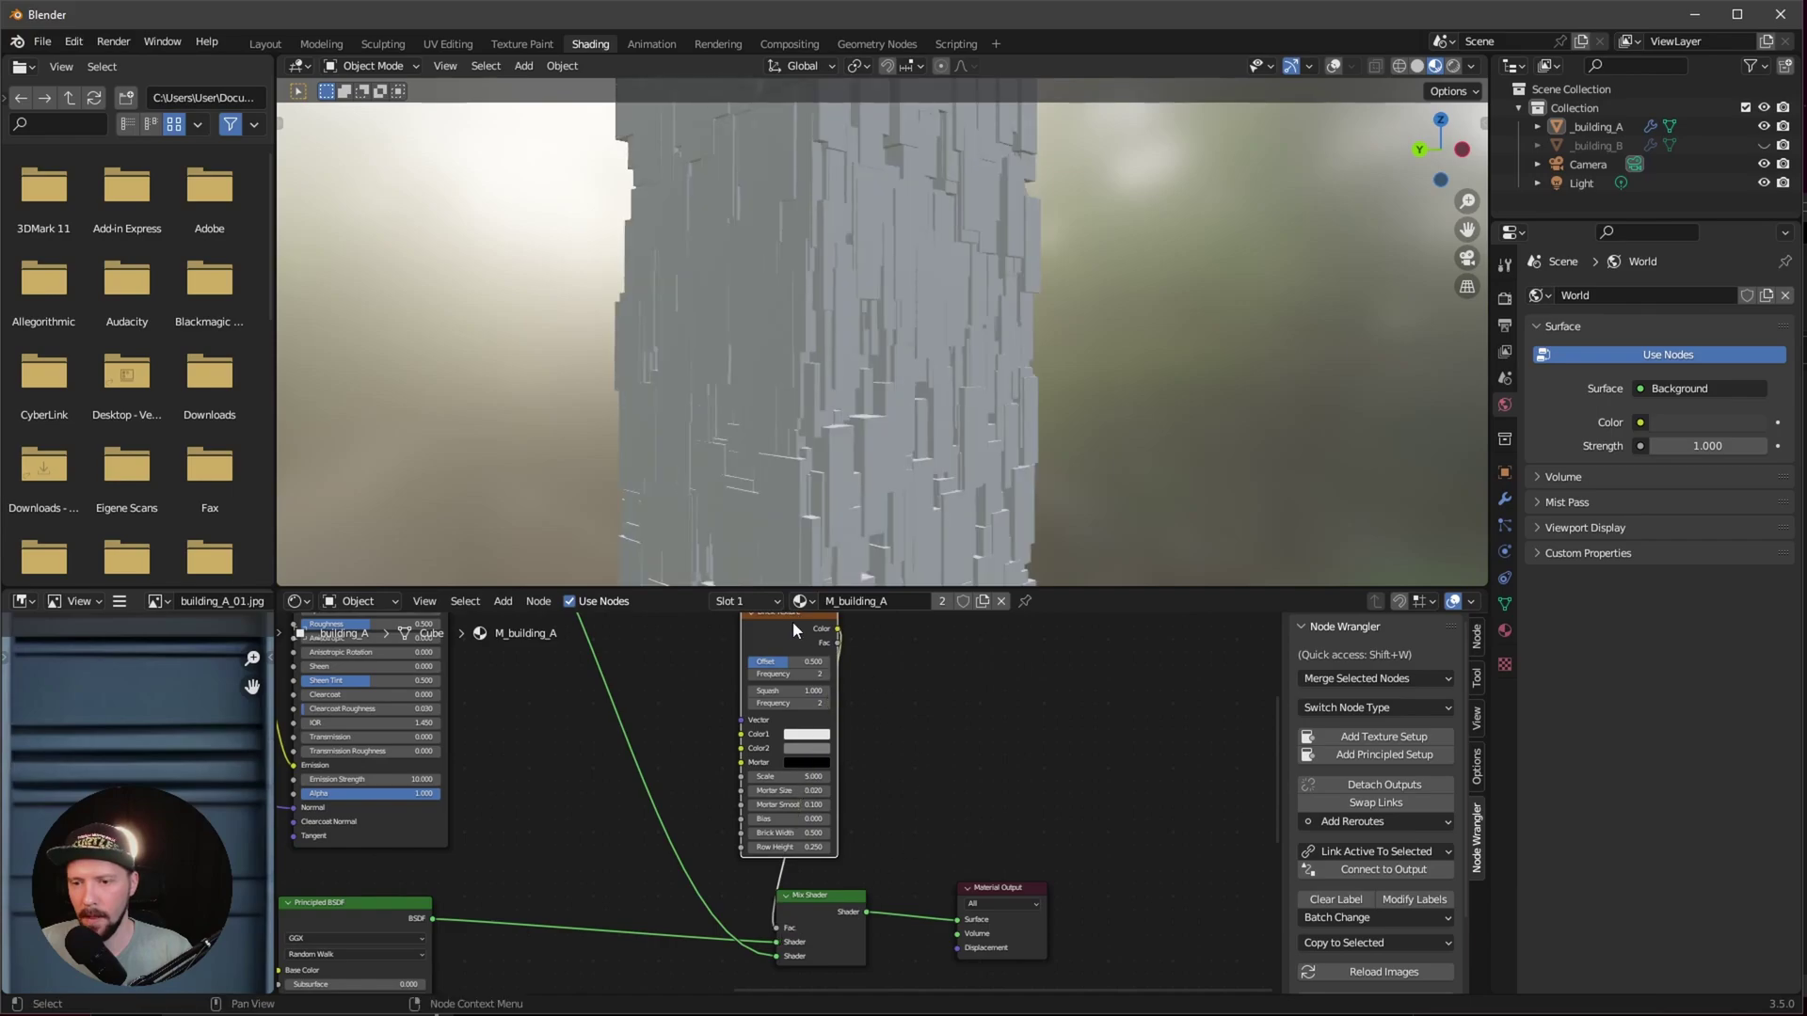
scroll(792, 621, "up", 2)
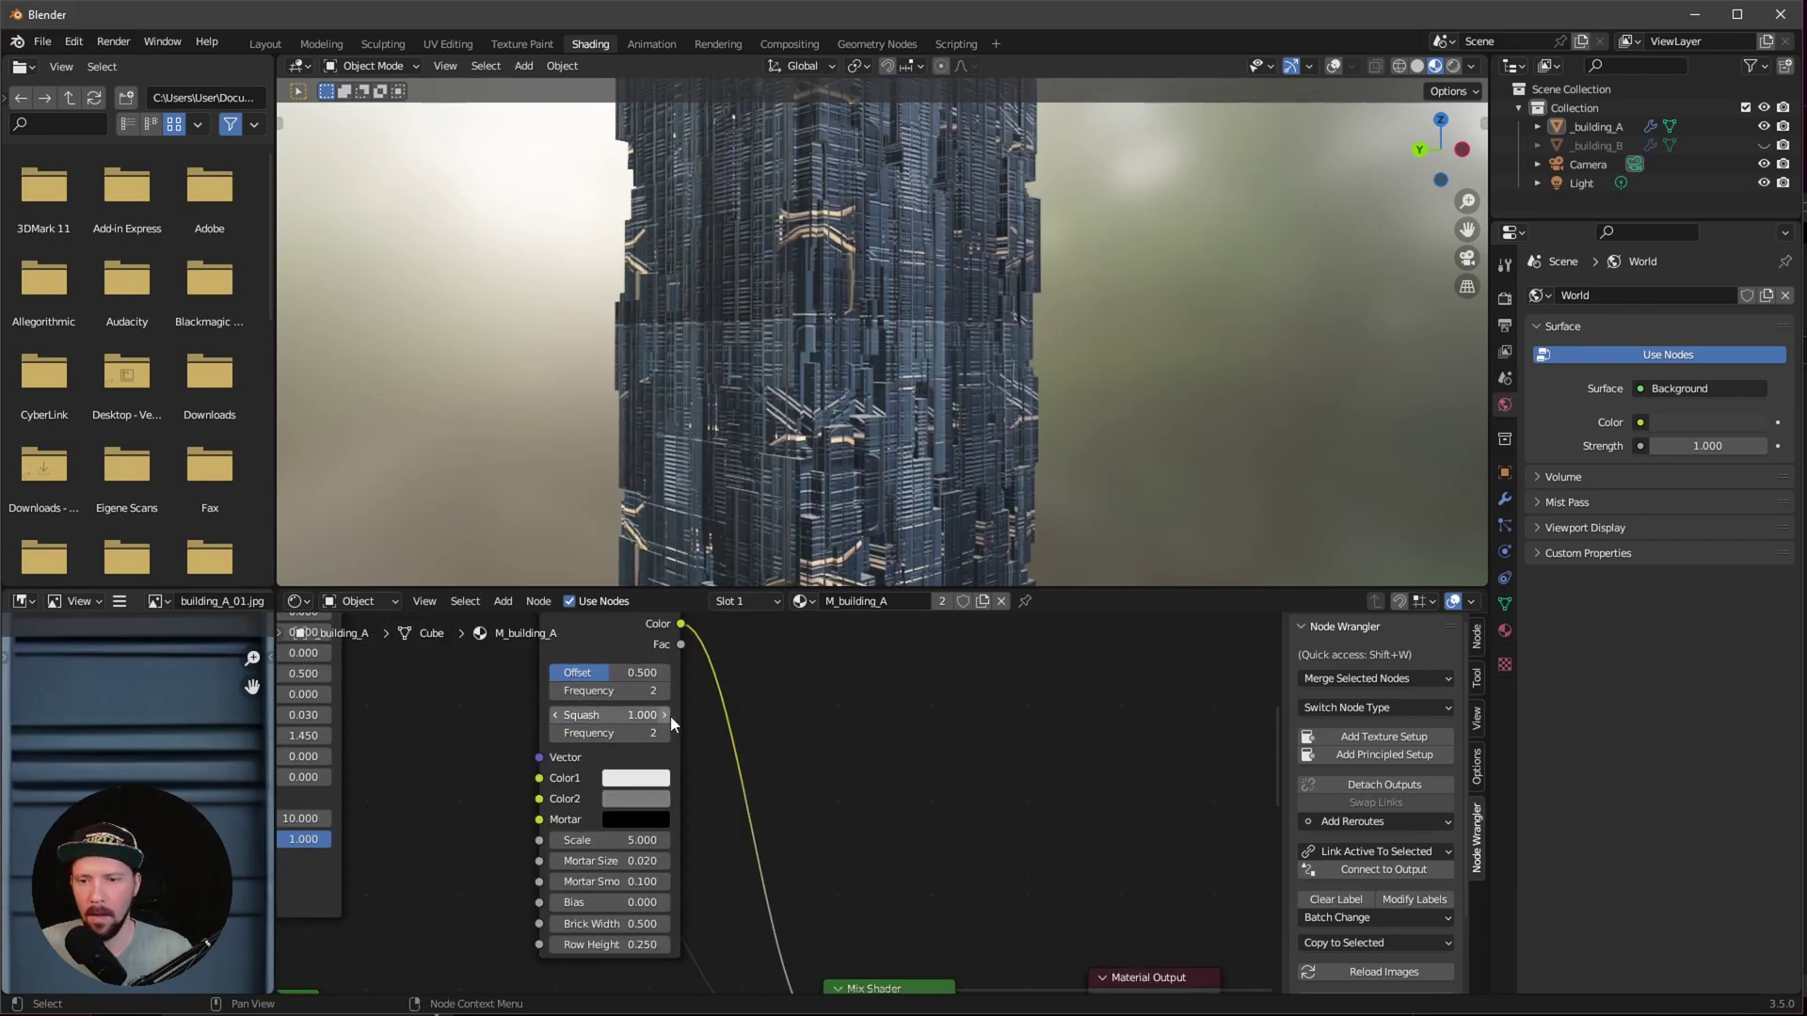
left_click(638, 842)
type("2")
key("Return")
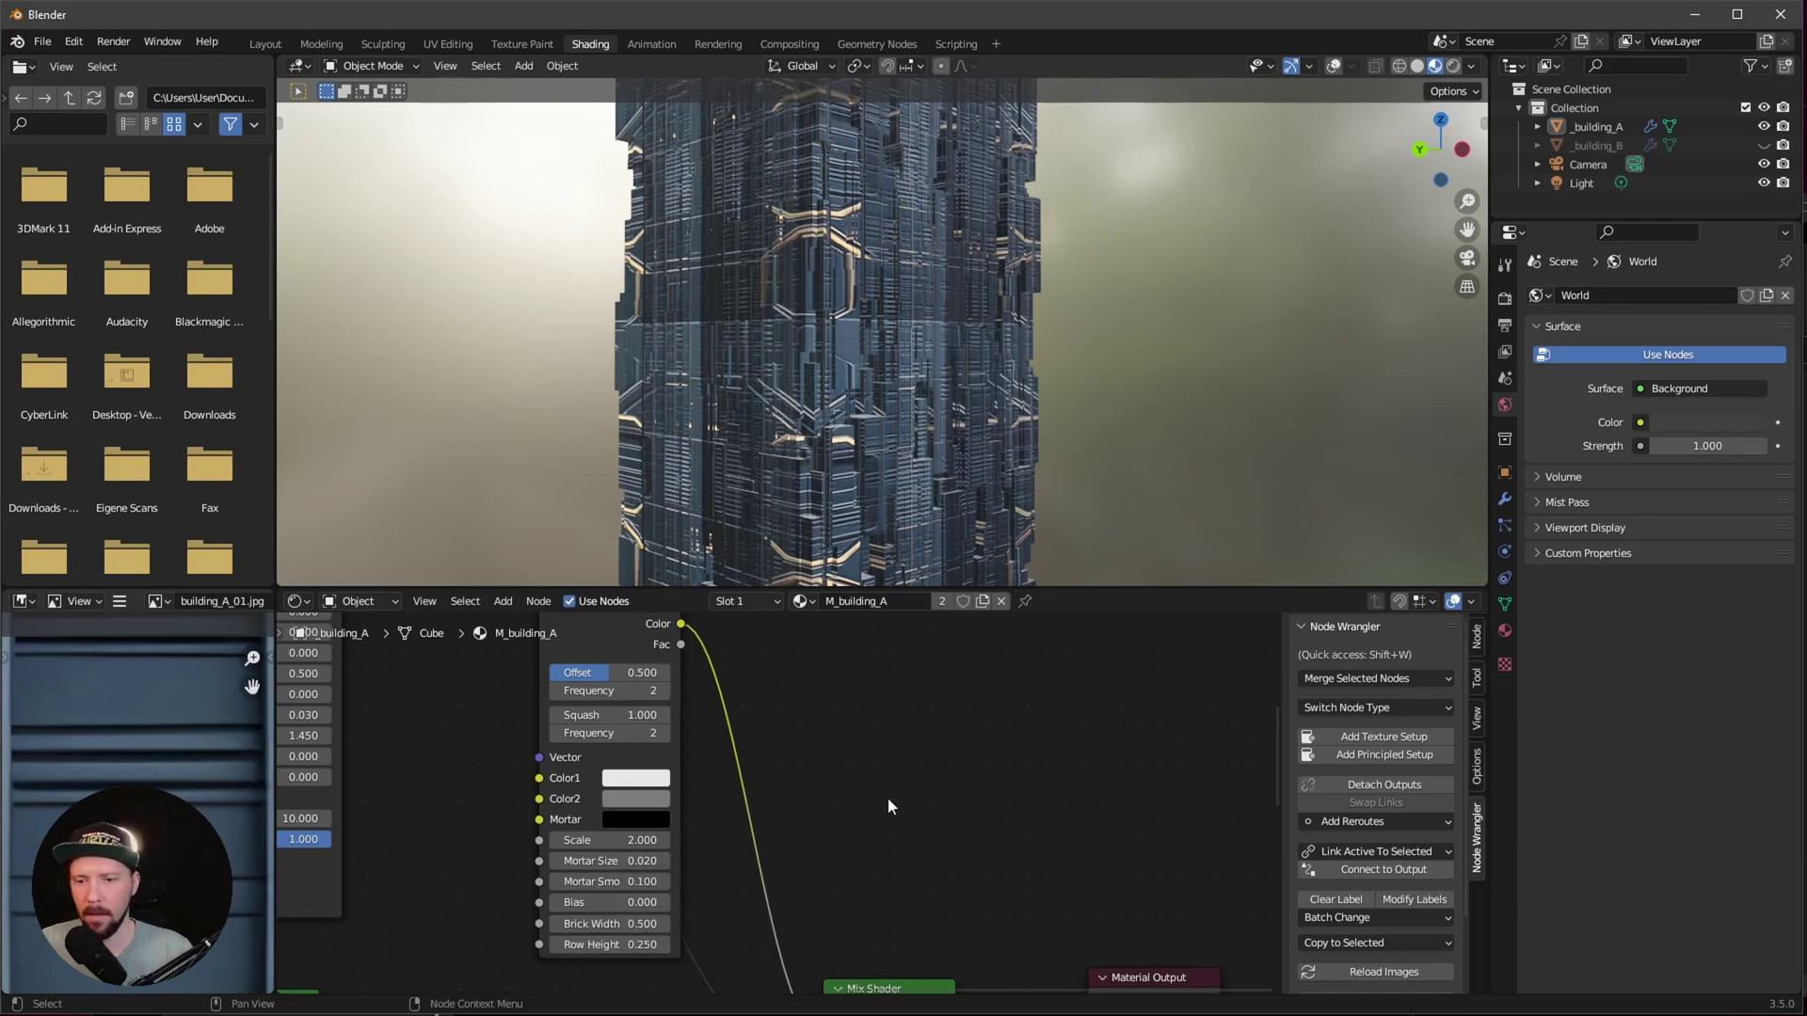
key("shift+a")
Step: Insert a ColorRamp between Brick Texture and Mix Fac with both stops pulled toward the middle, then select all nodes
type("ramp")
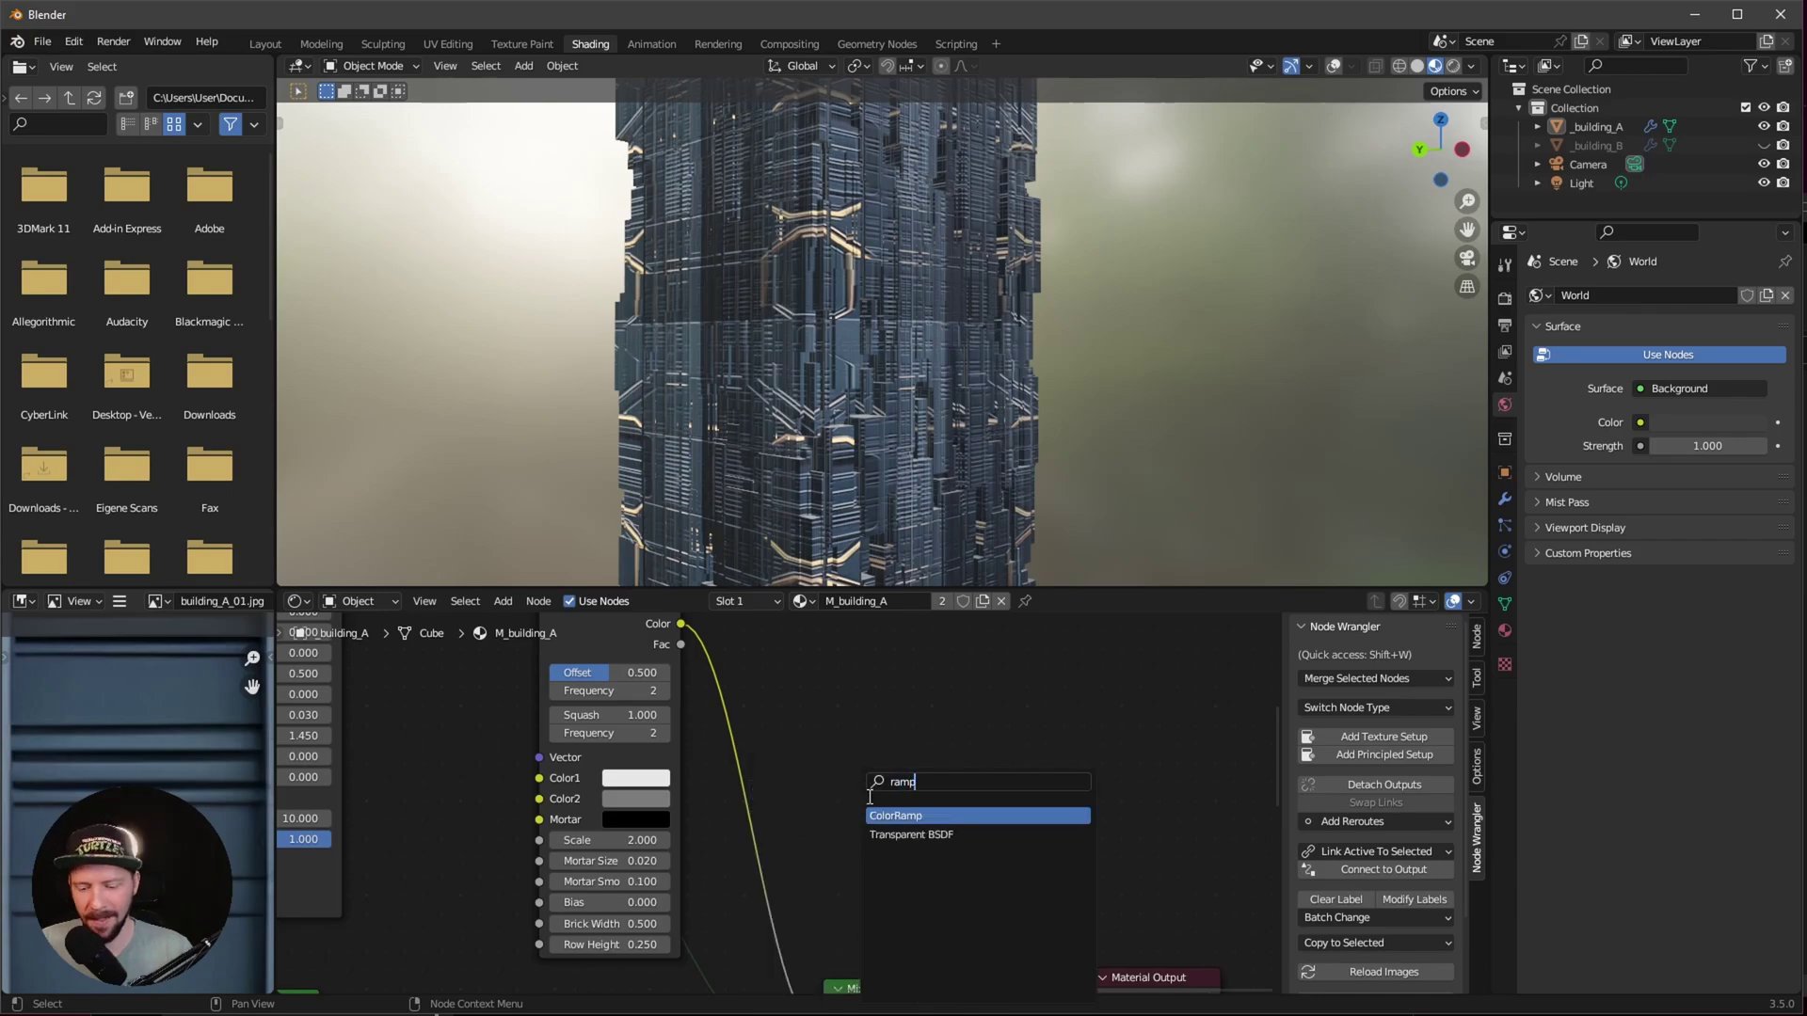
left_click(906, 816)
left_click(908, 742)
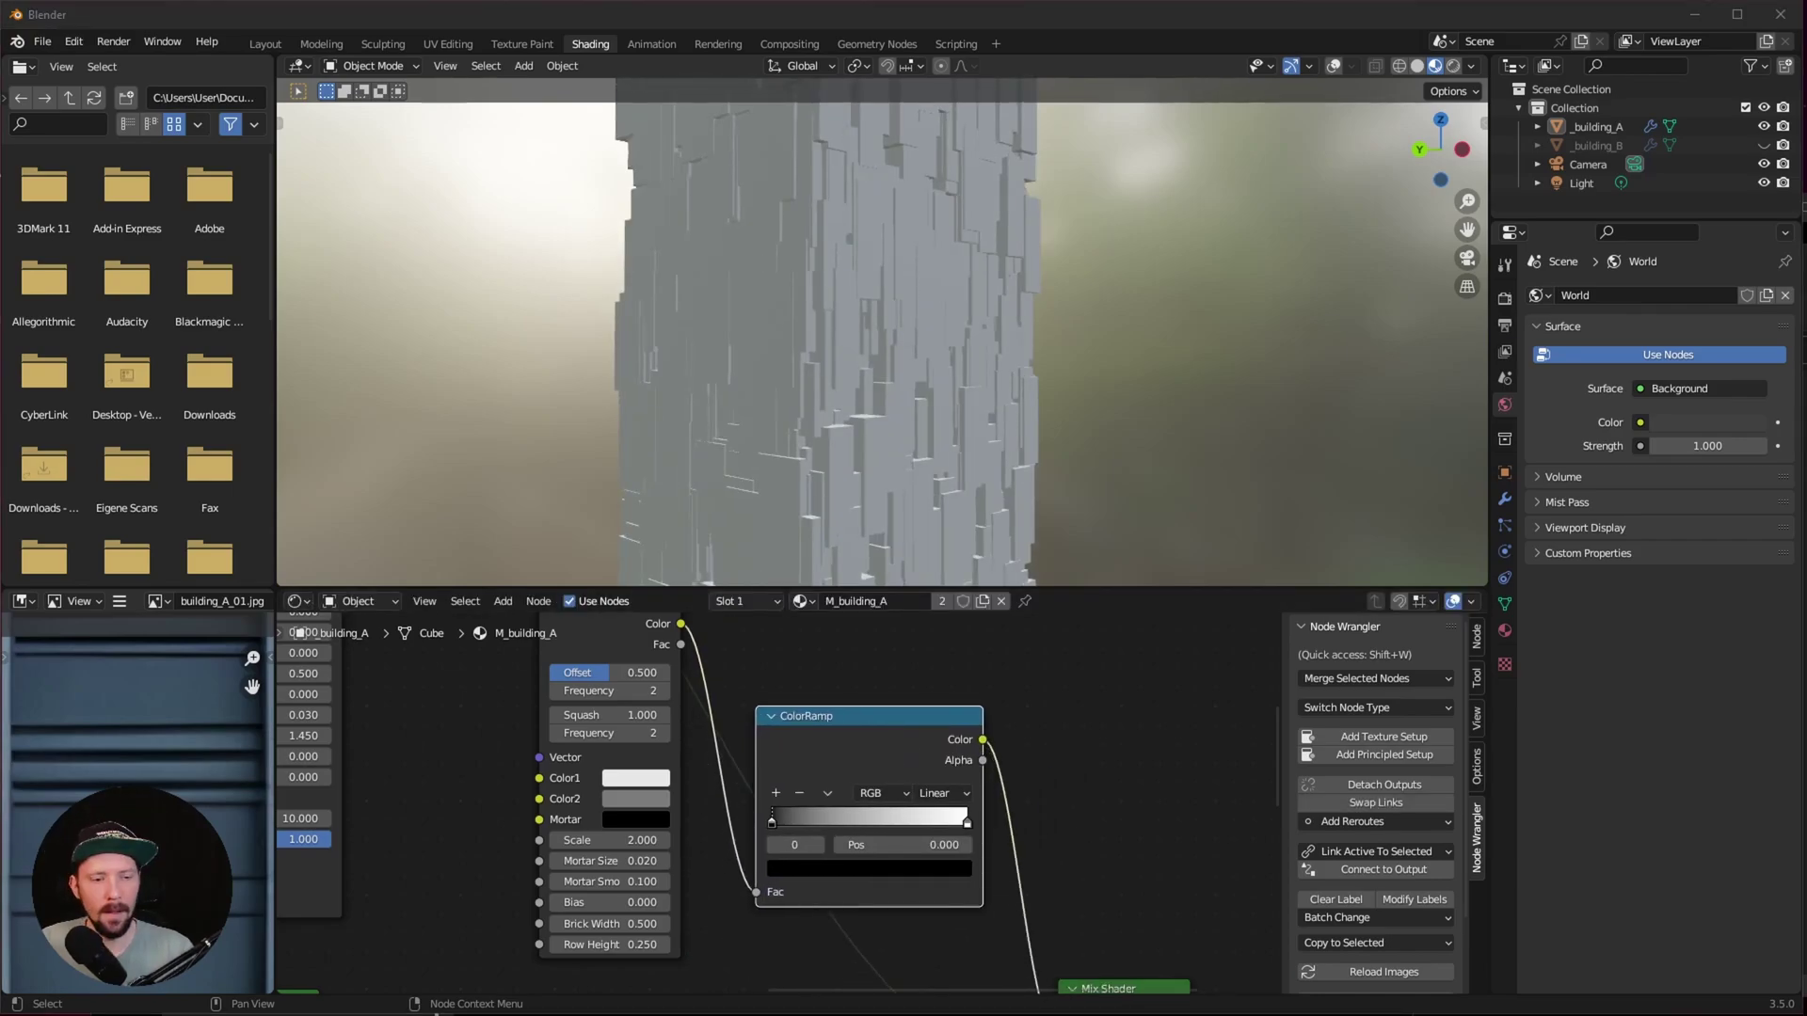
left_click_drag(772, 822, 849, 816)
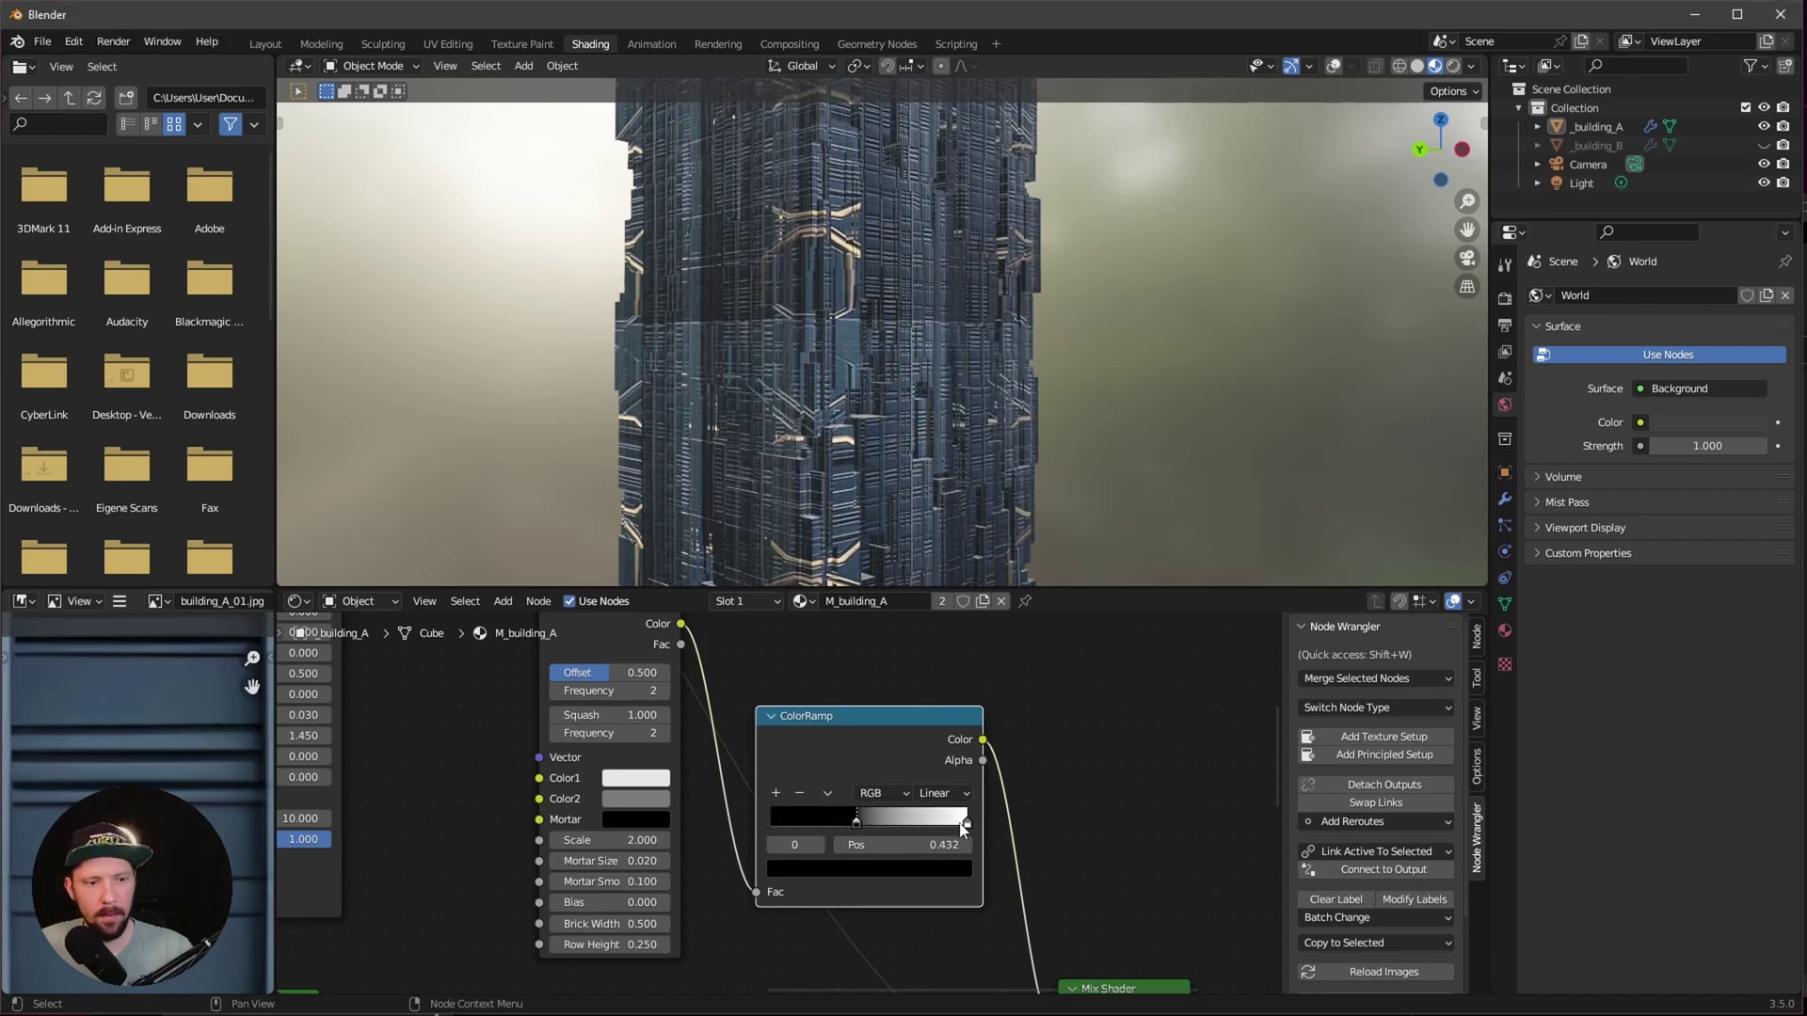
left_click_drag(967, 823, 871, 827)
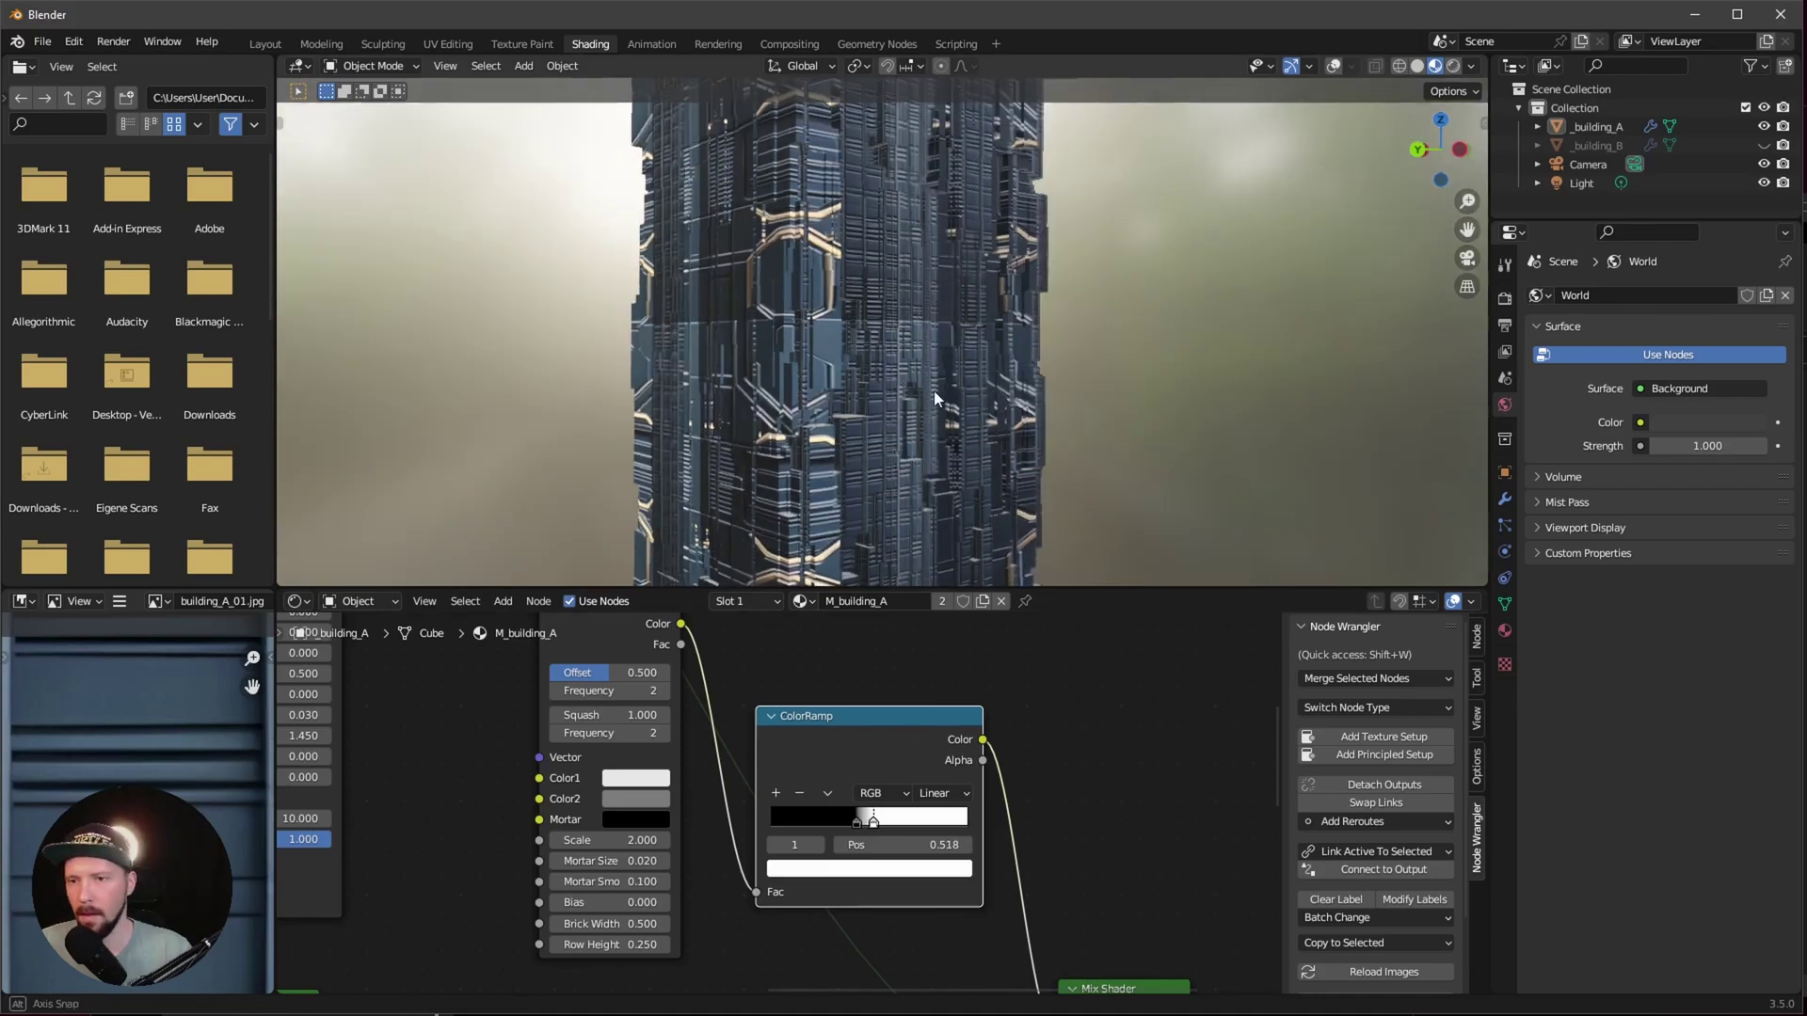
middle_click_drag(933, 392, 888, 471)
scroll(953, 410, "down", 3)
scroll(912, 466, "up", 5)
scroll(715, 779, "down", 4)
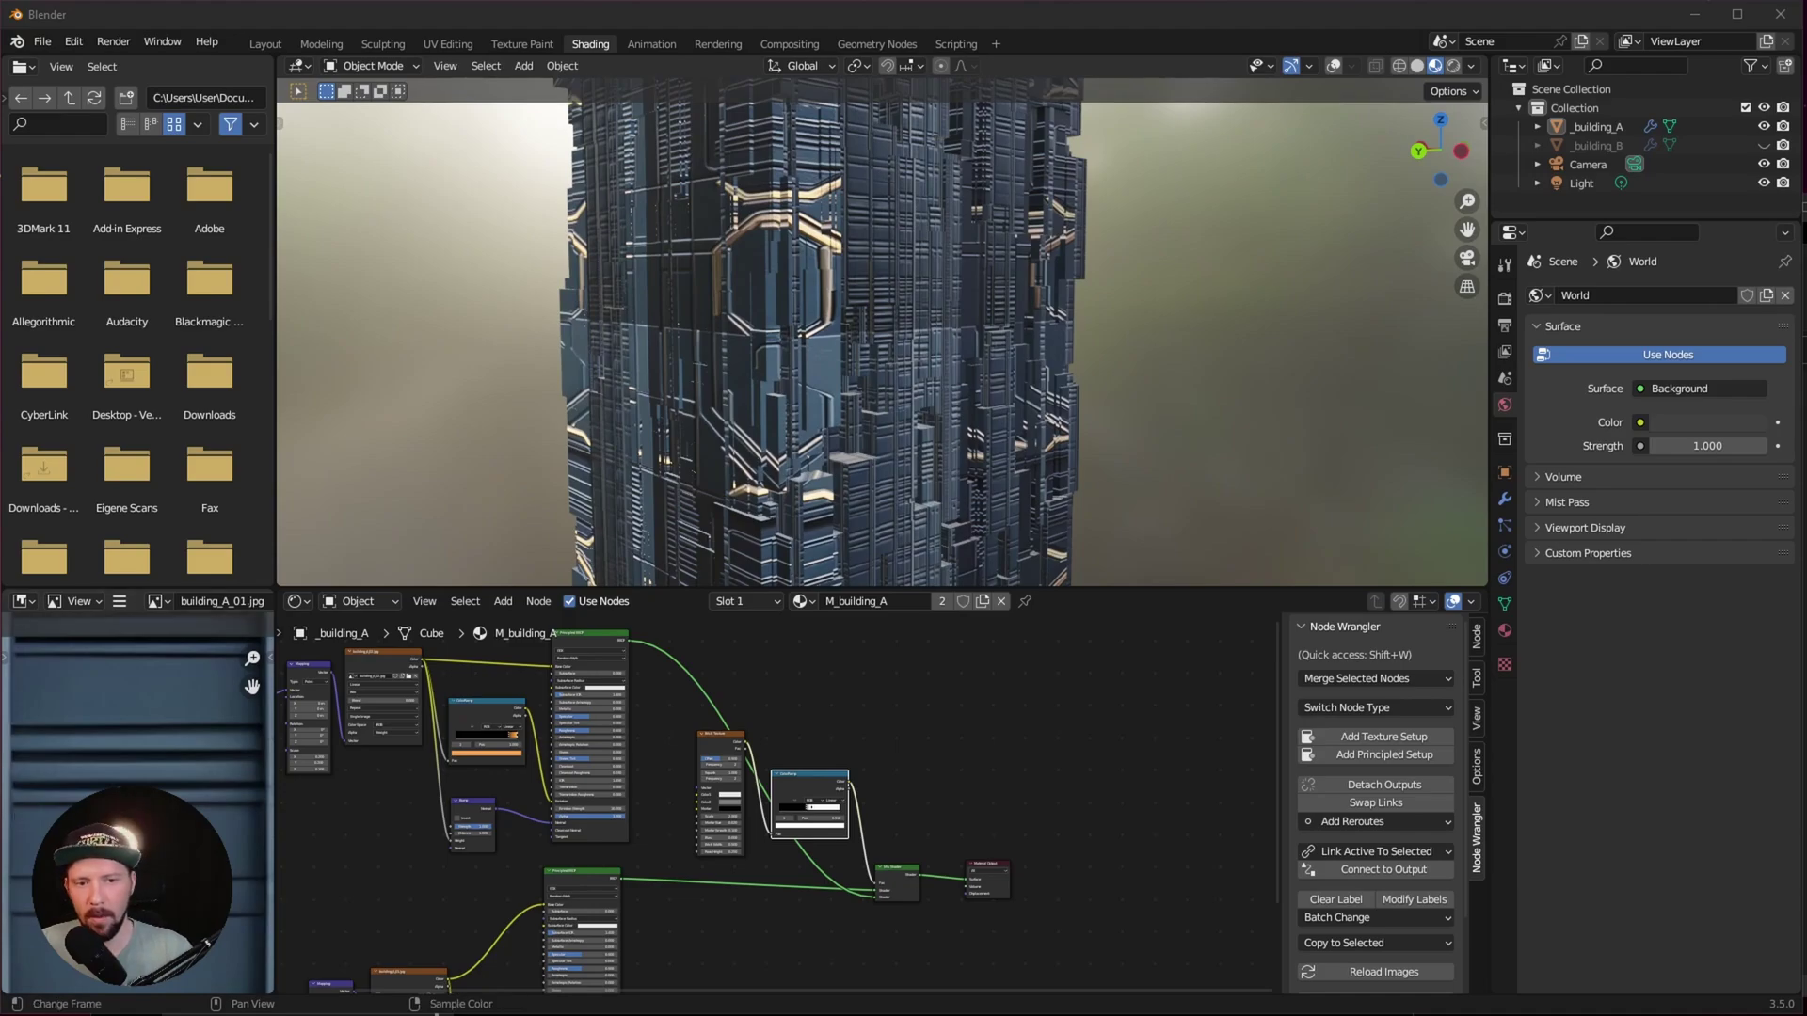
scroll(753, 800, "down", 2)
left_click_drag(443, 656, 934, 938)
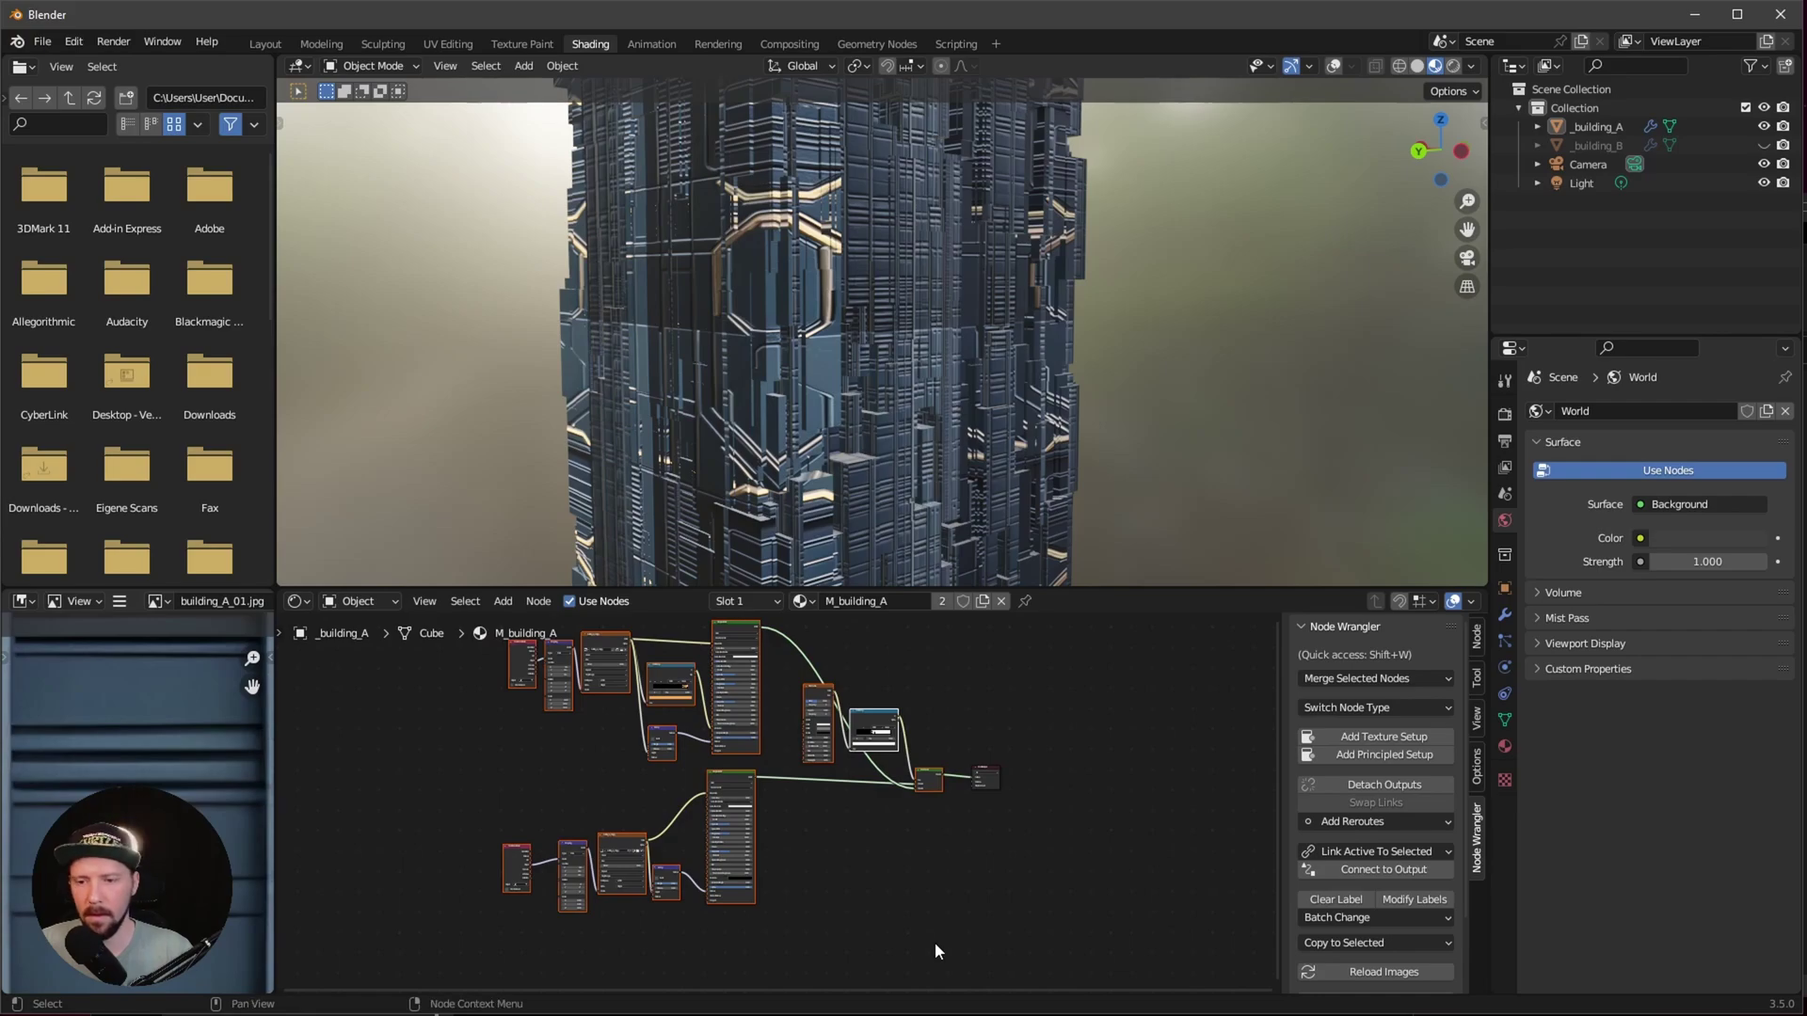
Step: Hide building A, show and select _building_B, and assign it the M_building_B material
left_click(1764, 126)
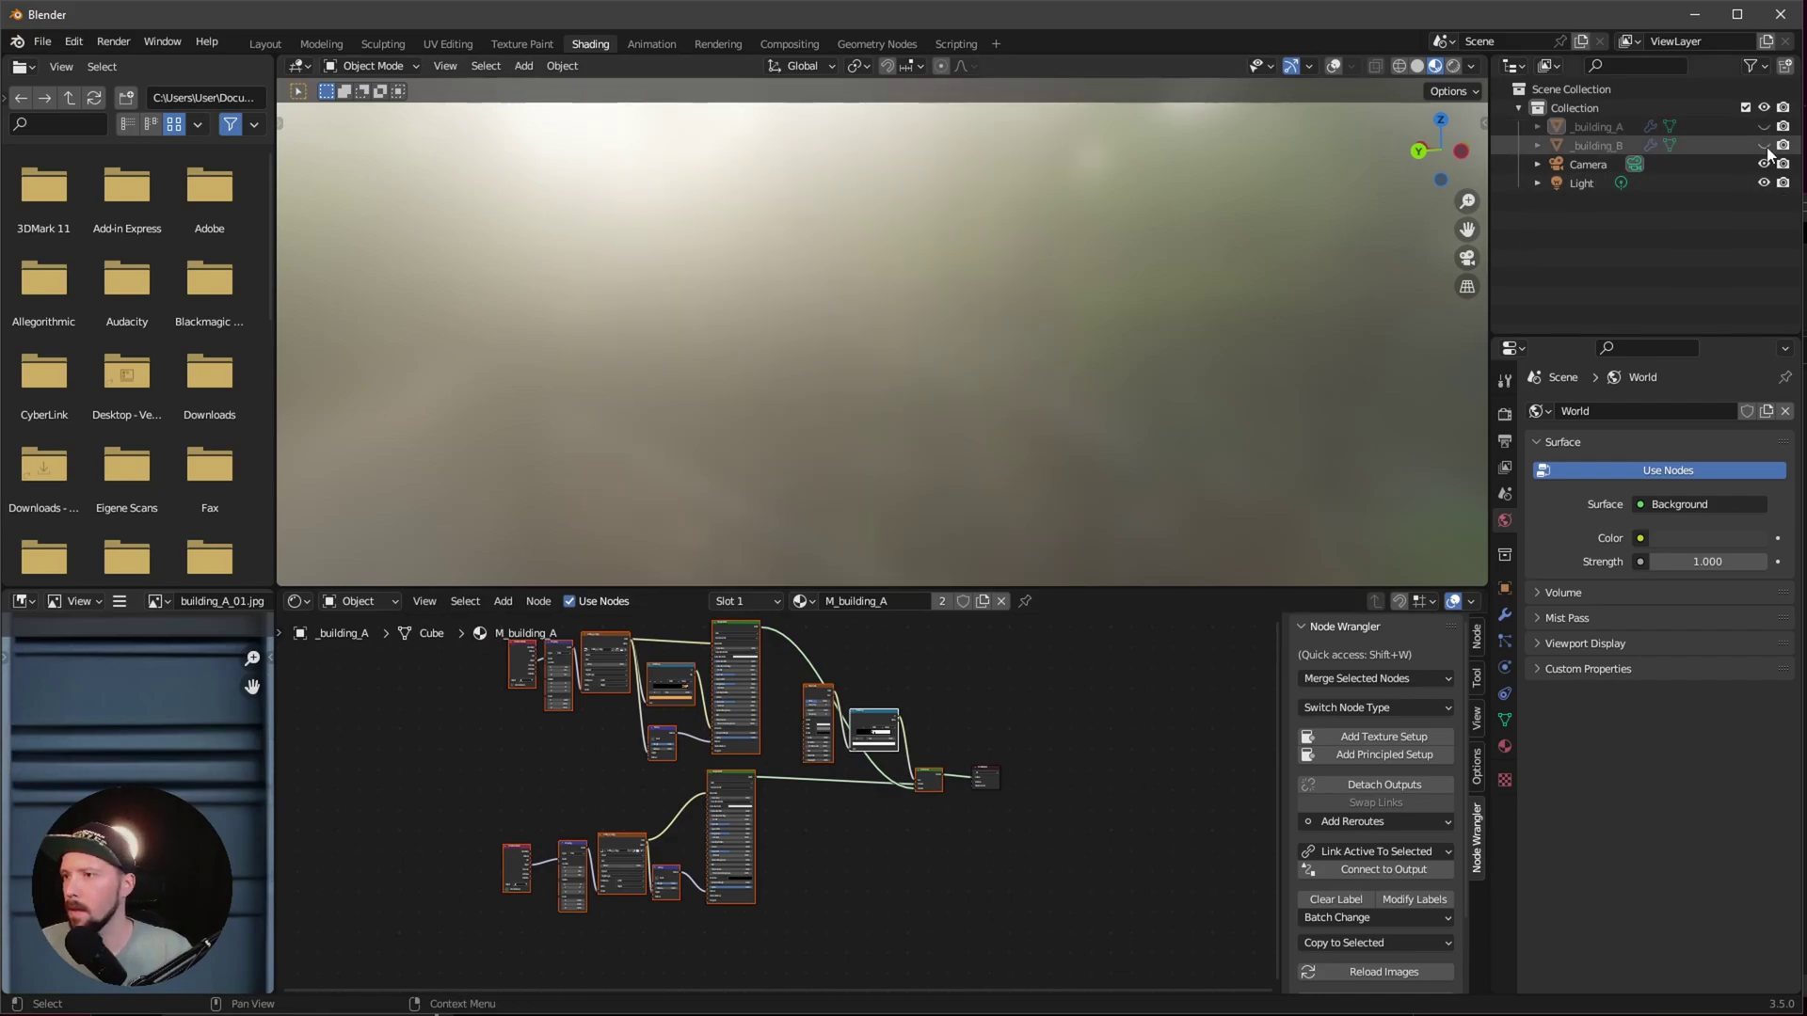
left_click(1764, 145)
left_click(1731, 146)
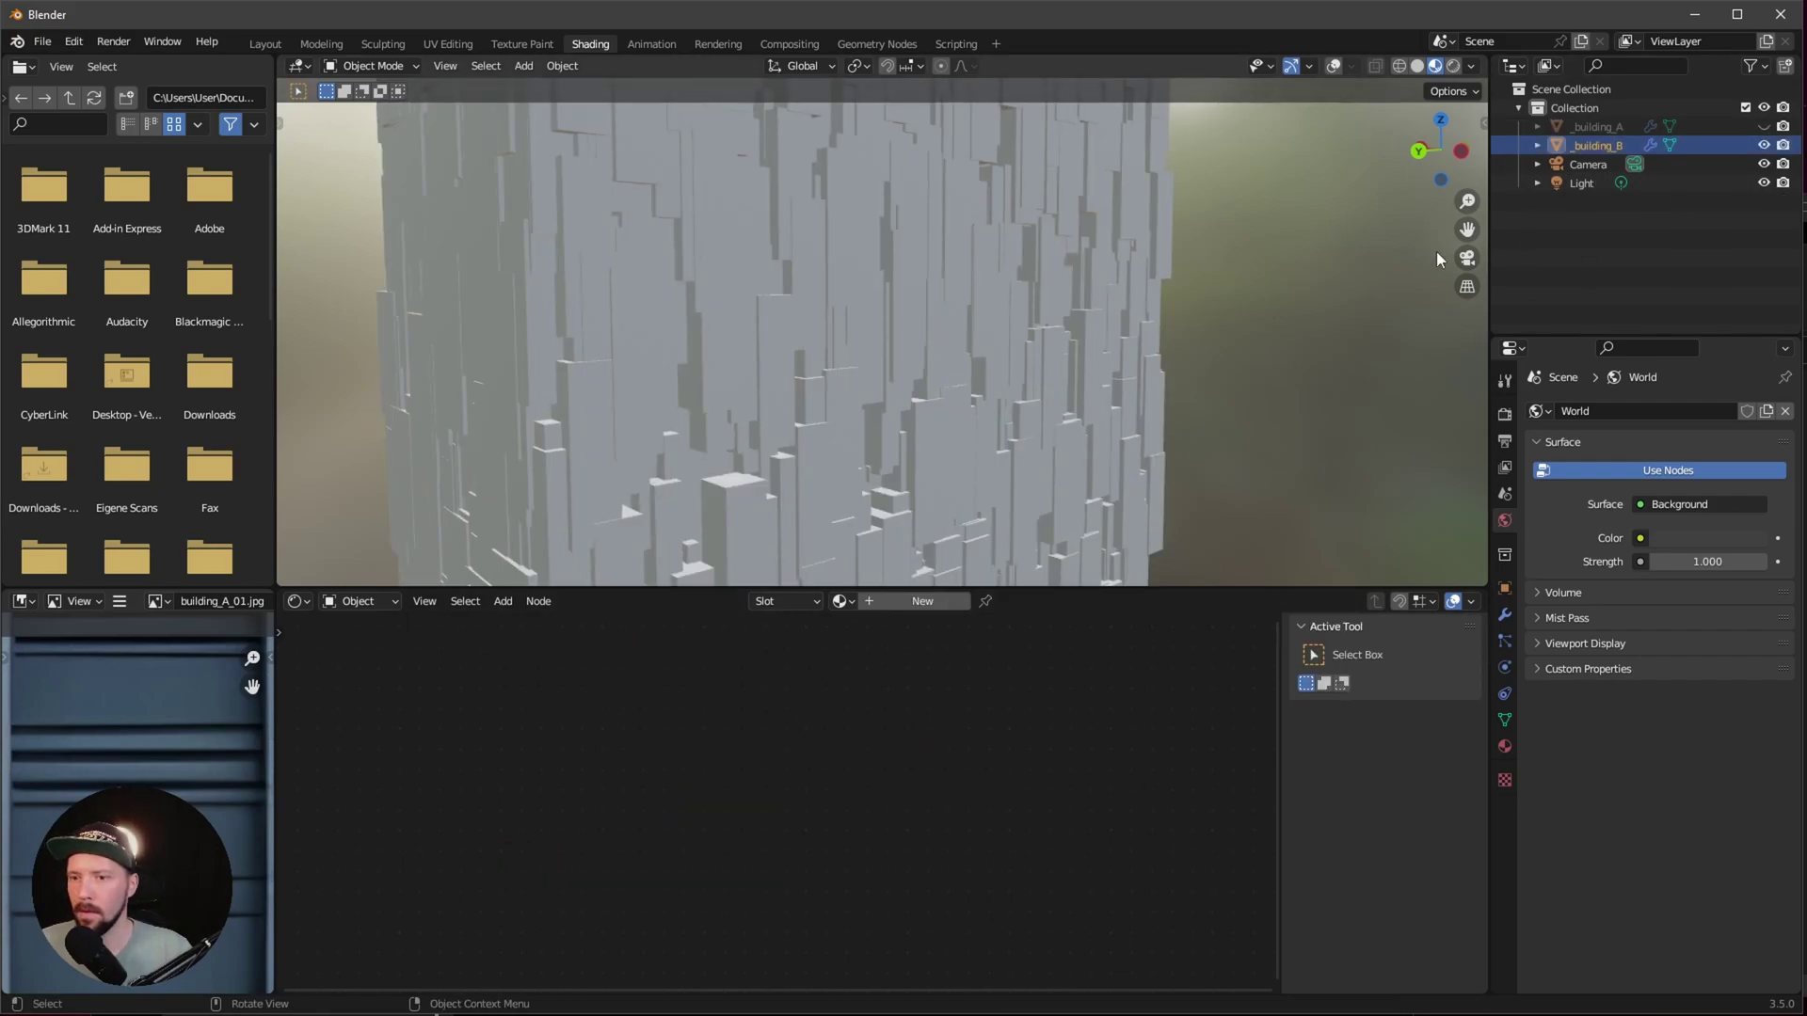
left_click(839, 601)
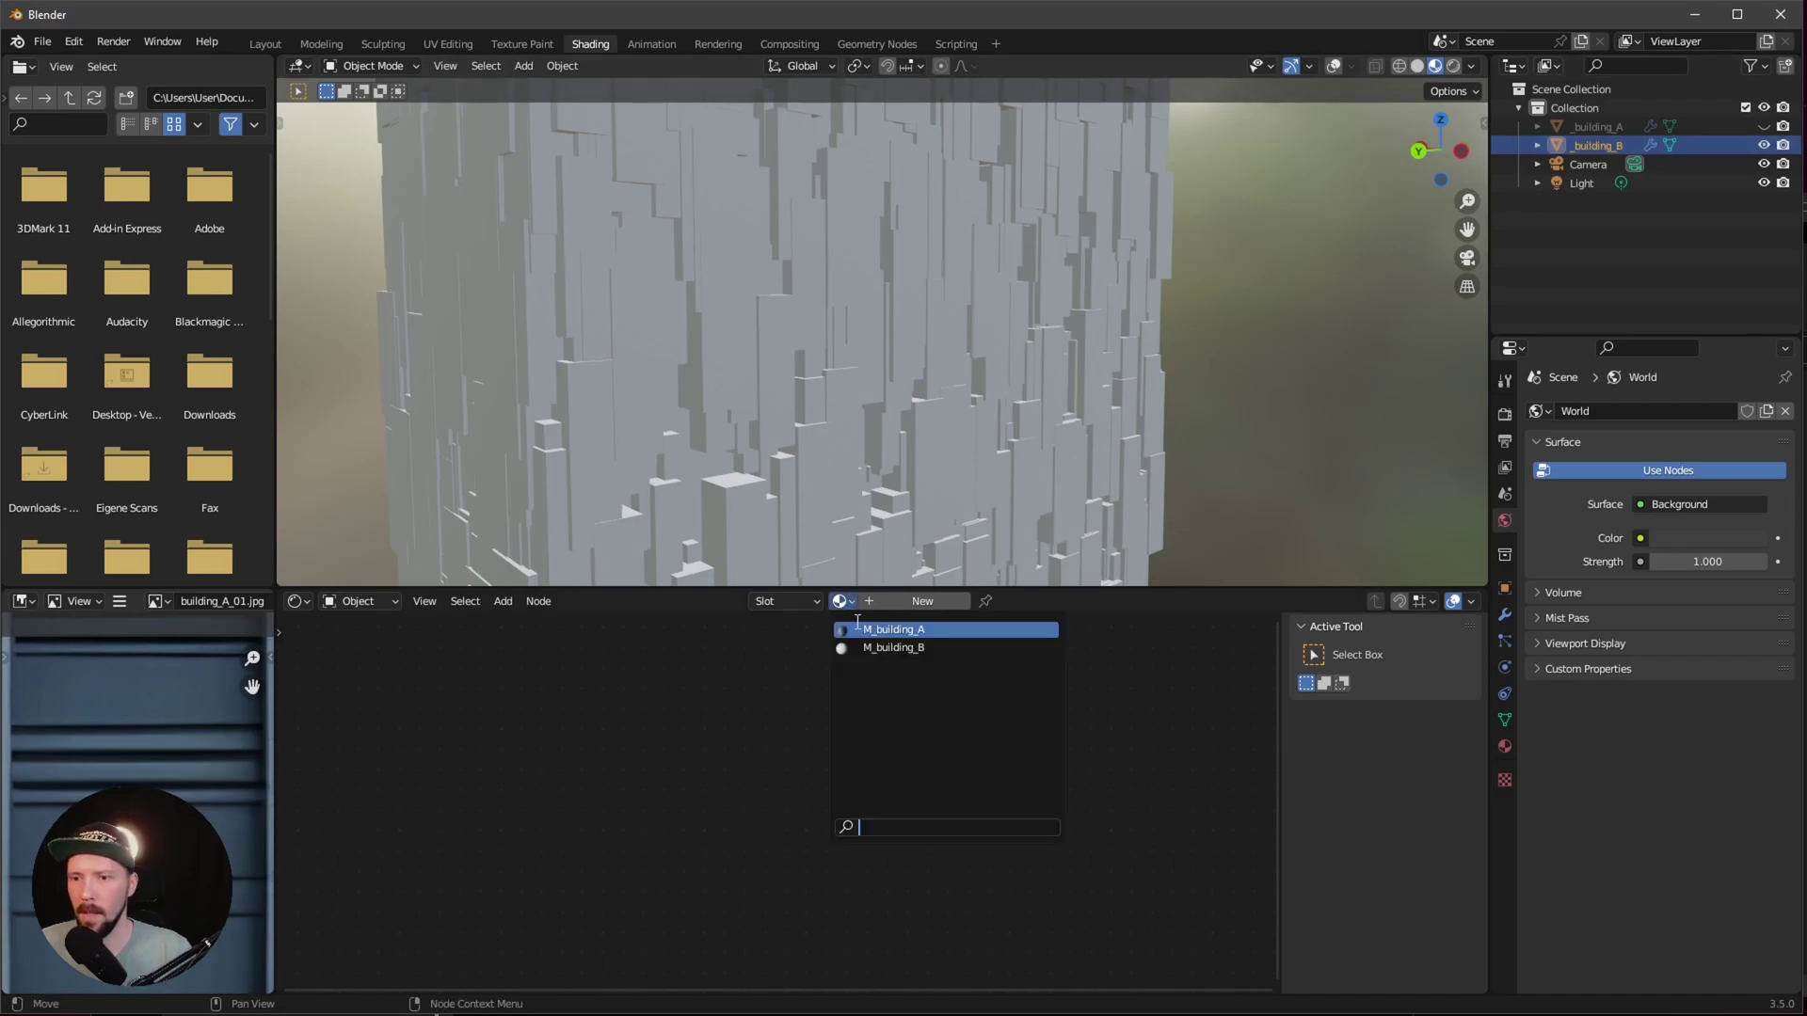
left_click(894, 649)
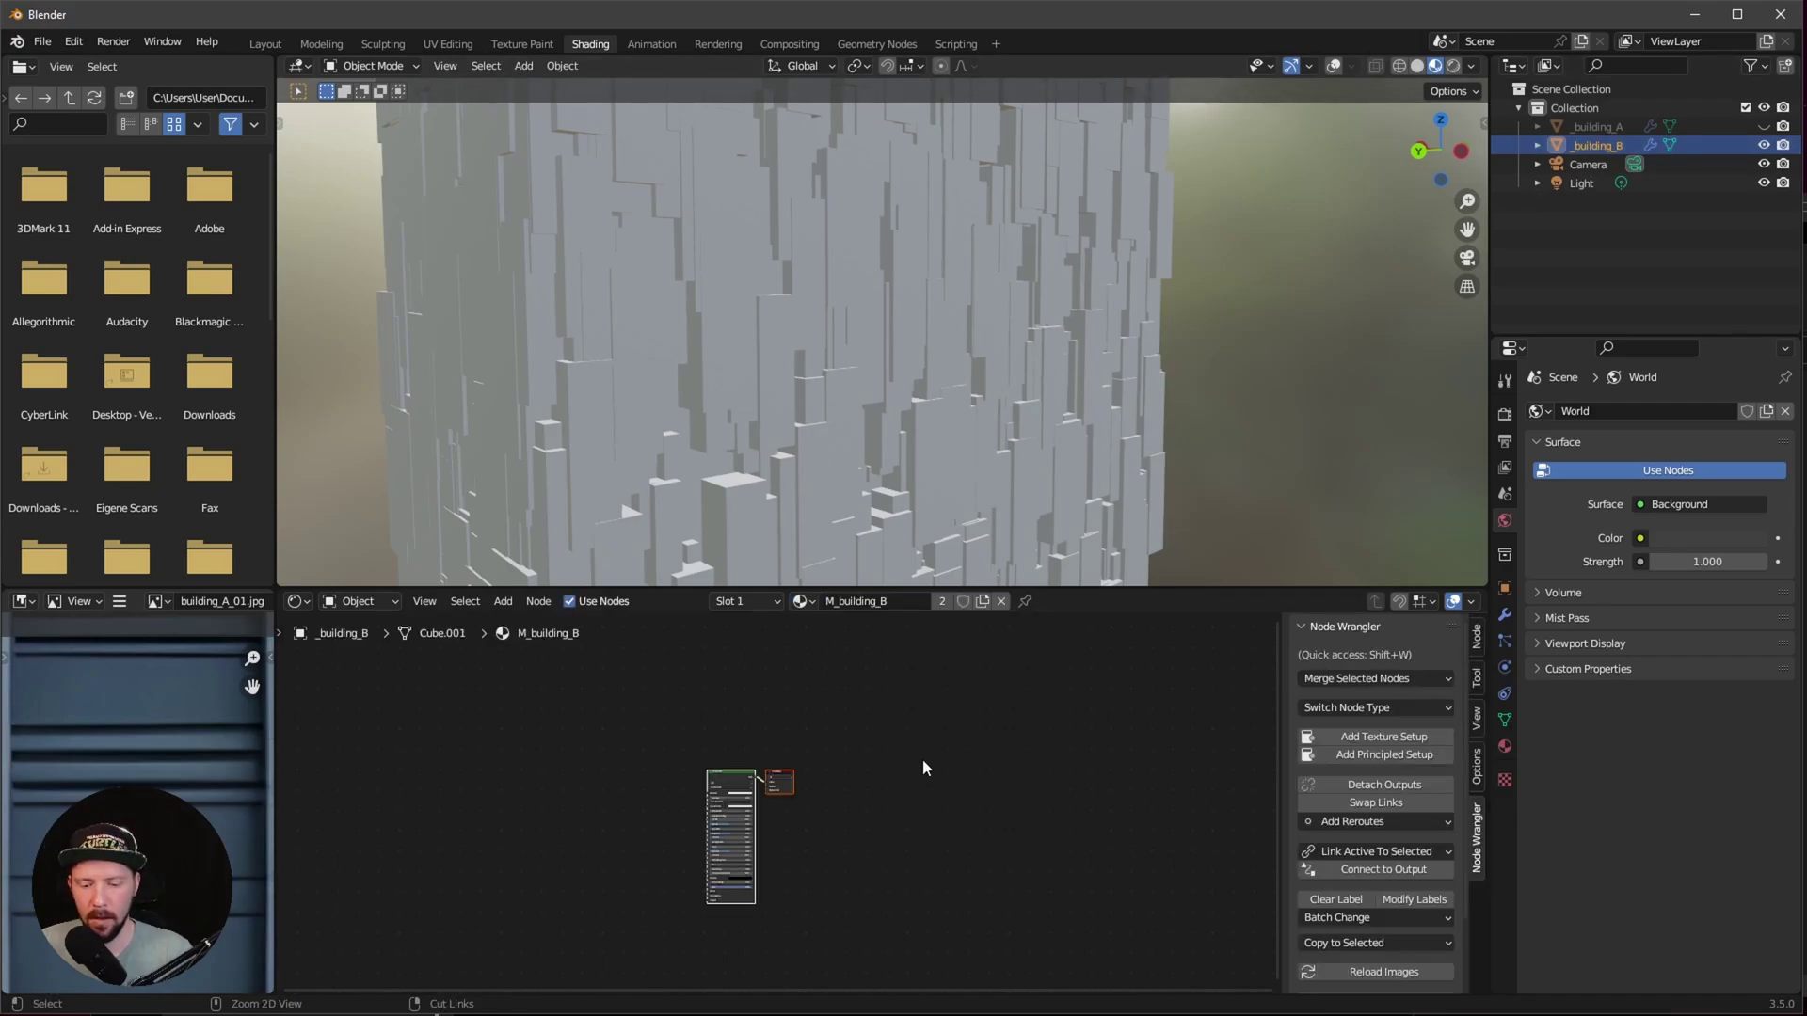
Step: Paste the copied node tree, delete the leftover Principled BSDF, and link Mix Shader to Material Output
key("ctrl+v")
key("g")
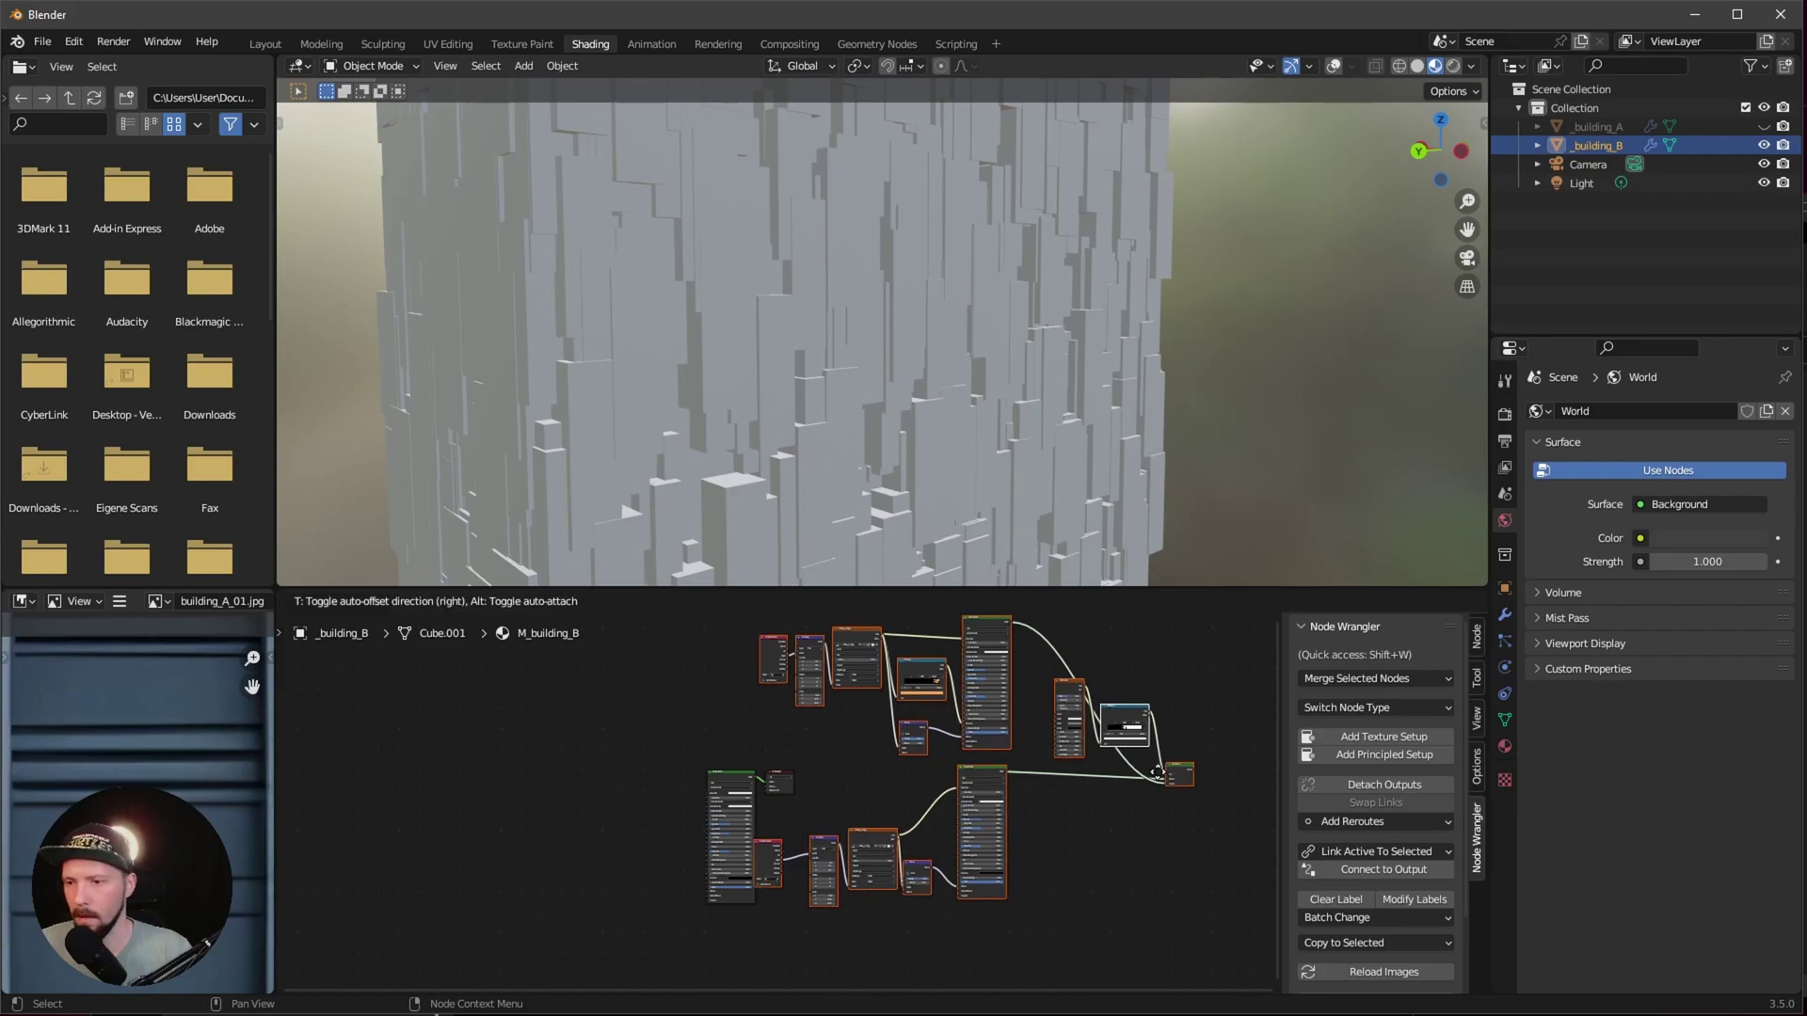
left_click(634, 777)
scroll(792, 750, "up", 3)
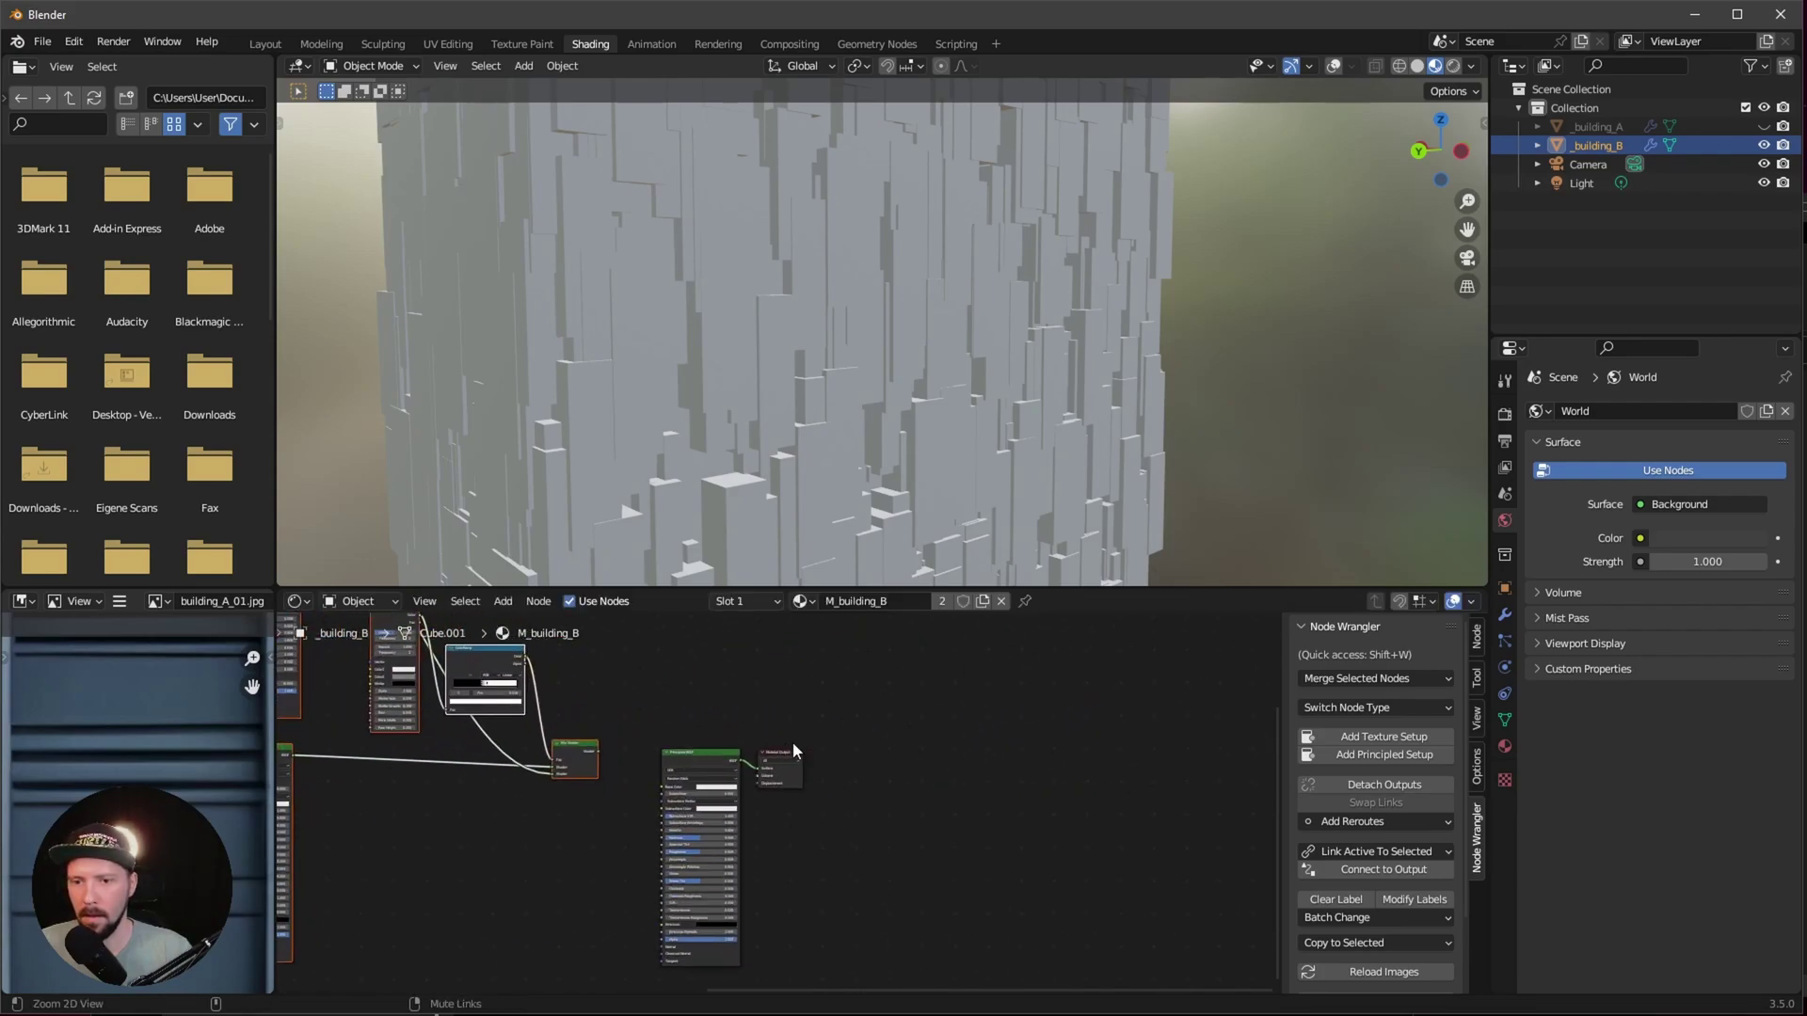
scroll(792, 742, "up", 1)
left_click(759, 758)
key("x")
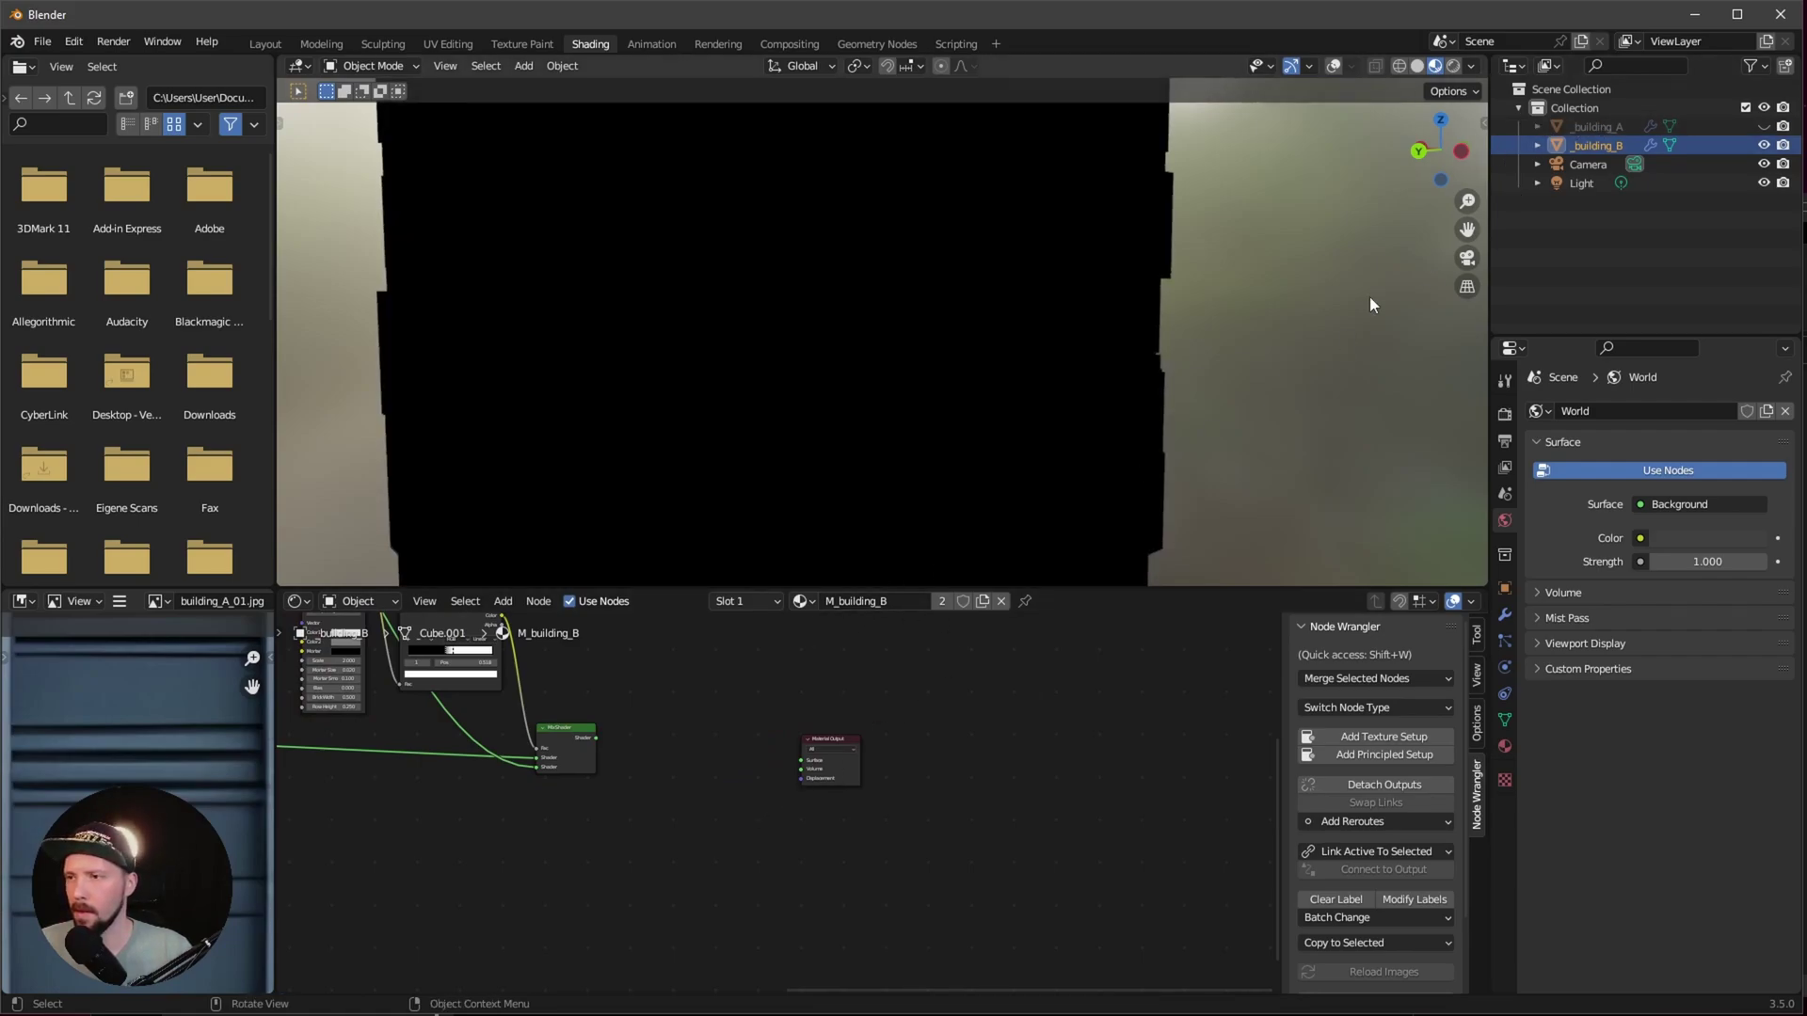
mouse_move(599, 734)
left_mouse_down()
mouse_move(701, 778)
mouse_move(802, 760)
left_mouse_up()
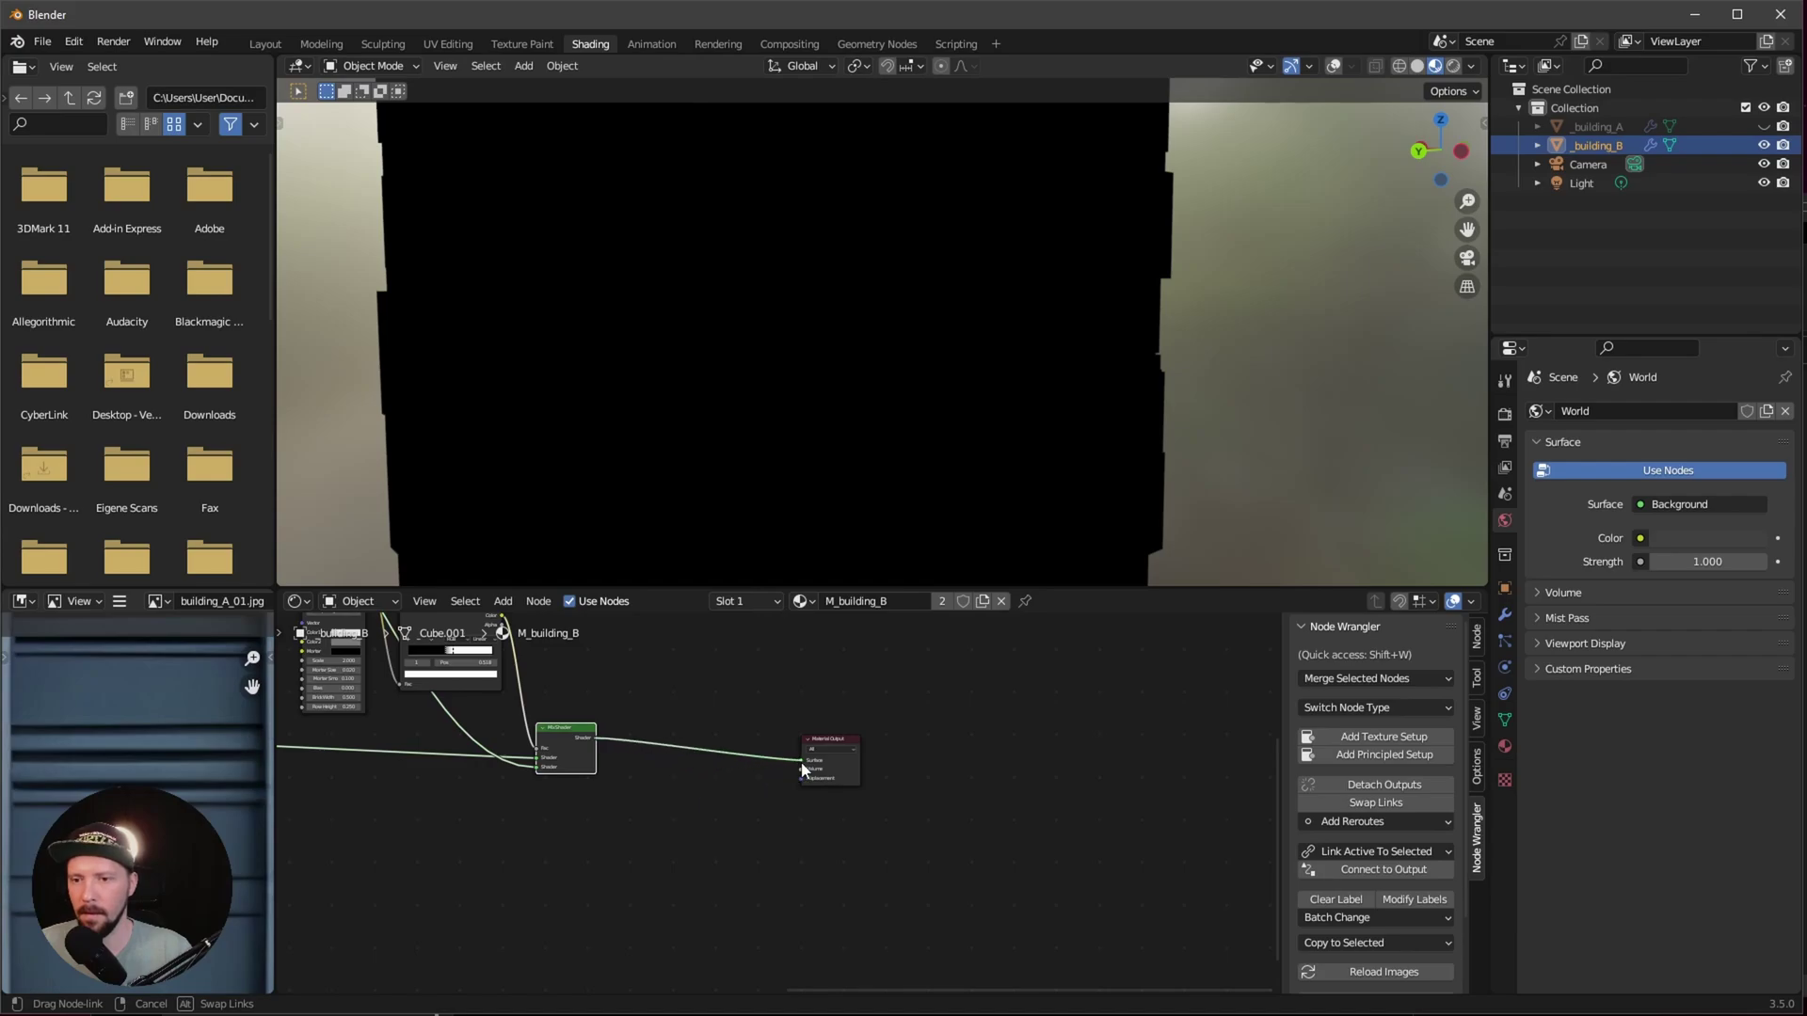
middle_click_drag(972, 461, 1137, 369)
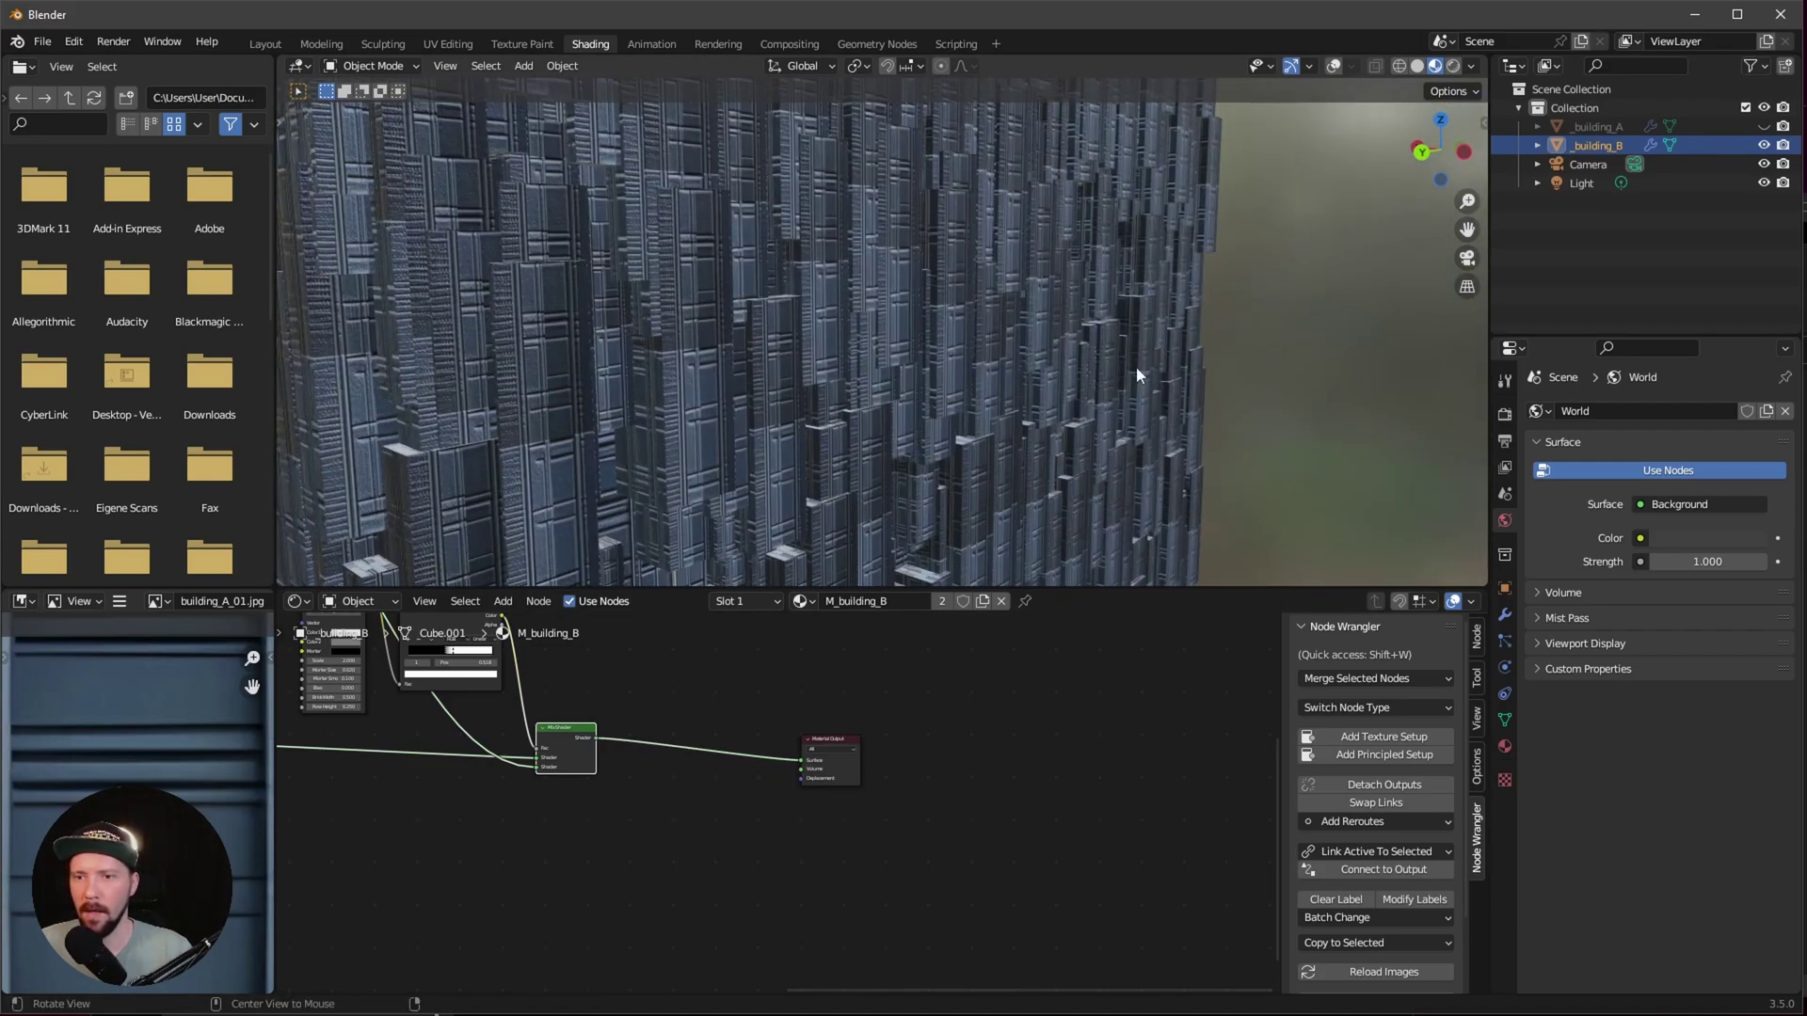
Step: Add a Realize Instances node between Join Geometry and Set Material in GN_building_B
left_click(892, 44)
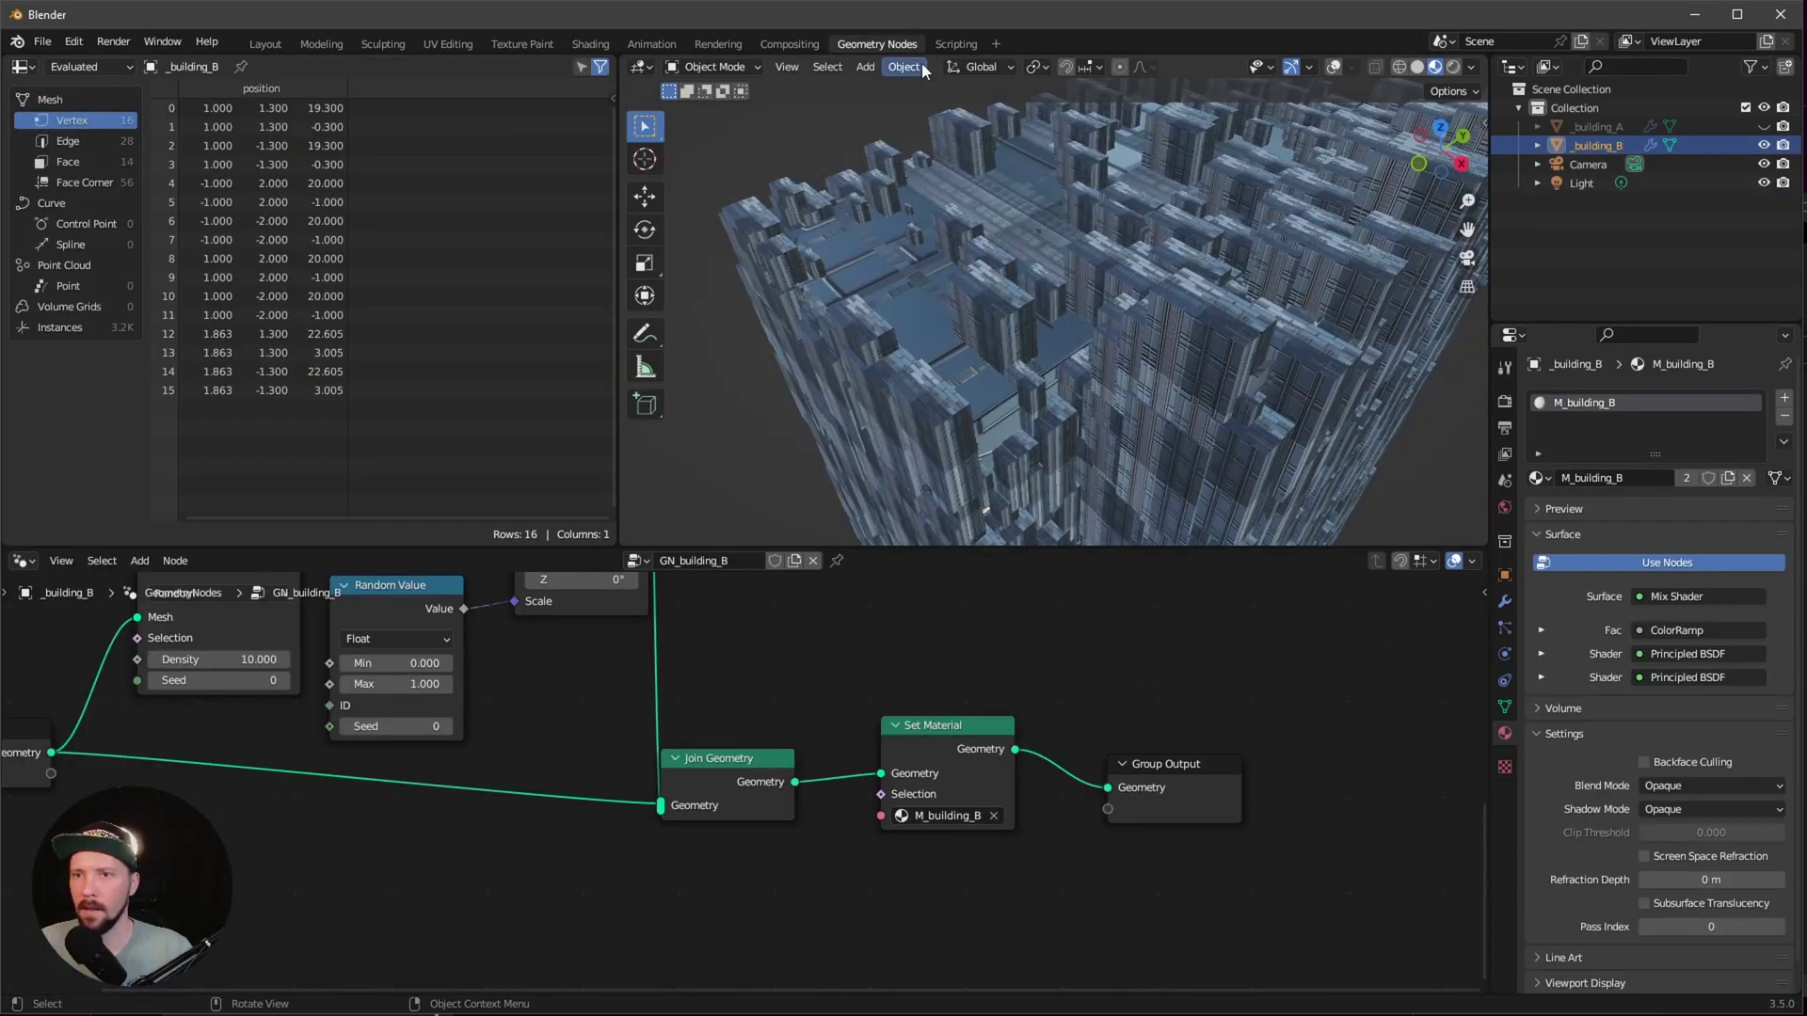
left_click_drag(1012, 782, 1247, 793)
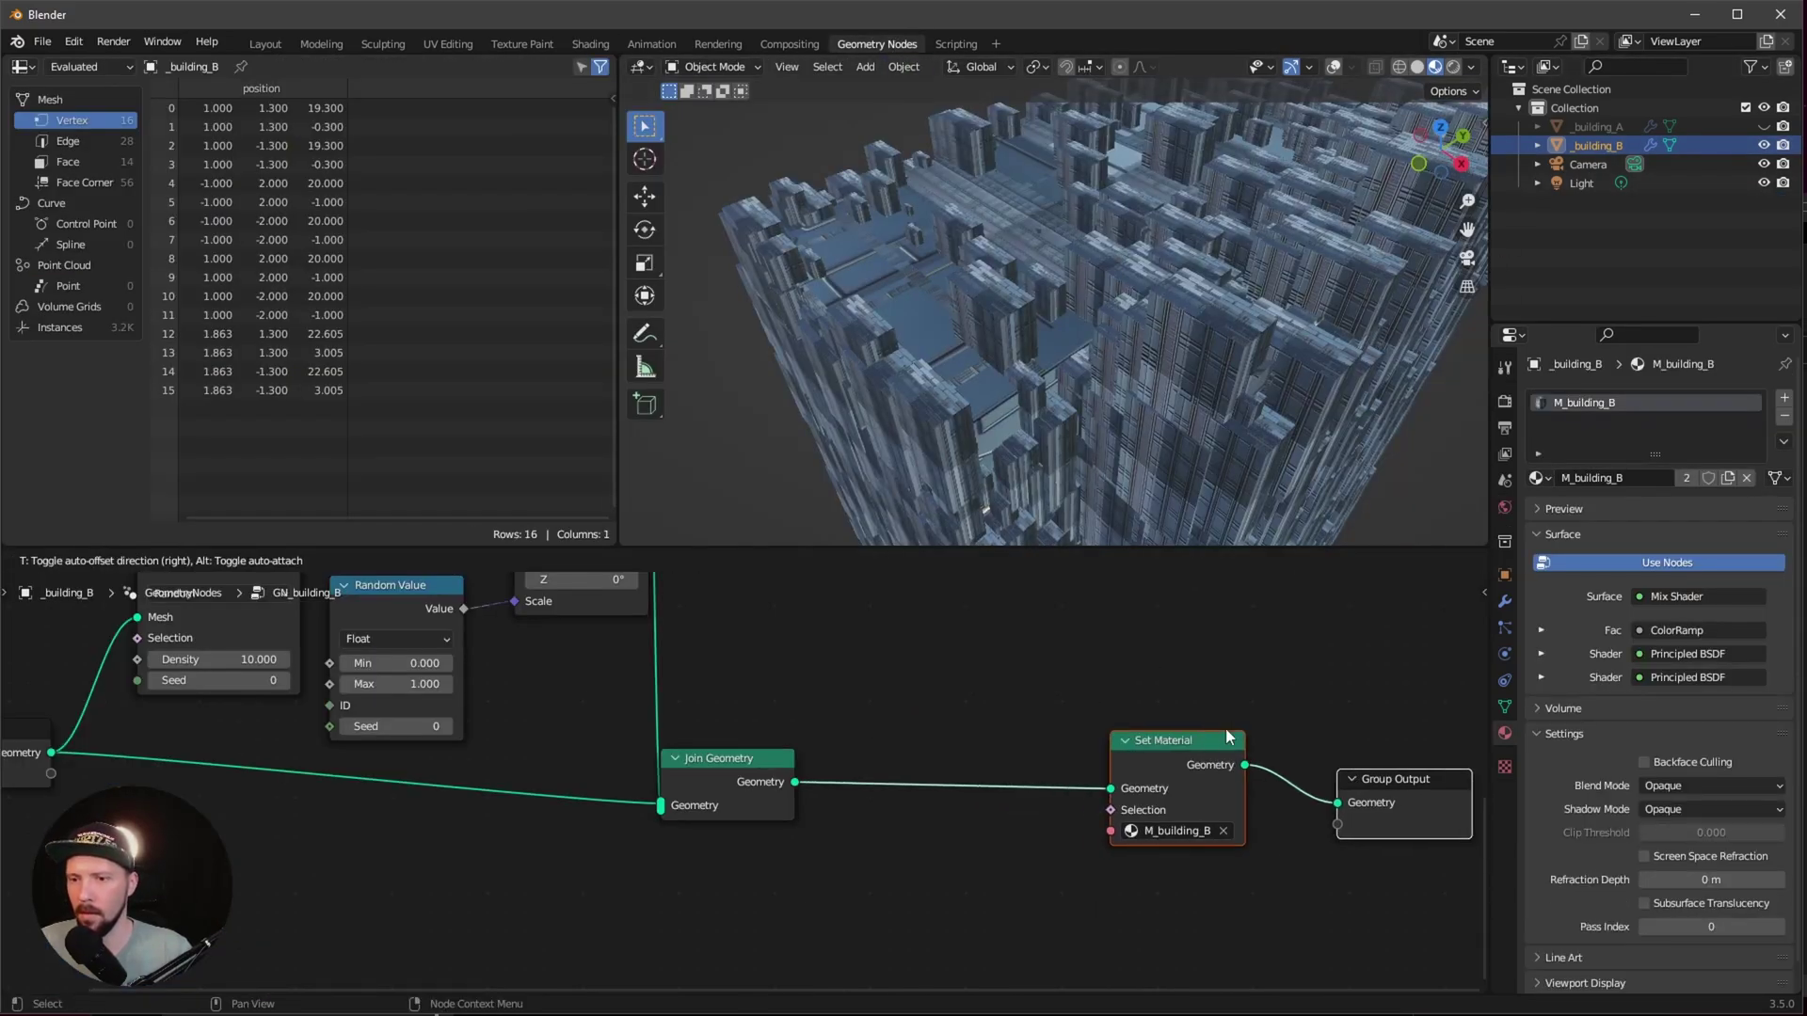
key("shift+a")
type("real")
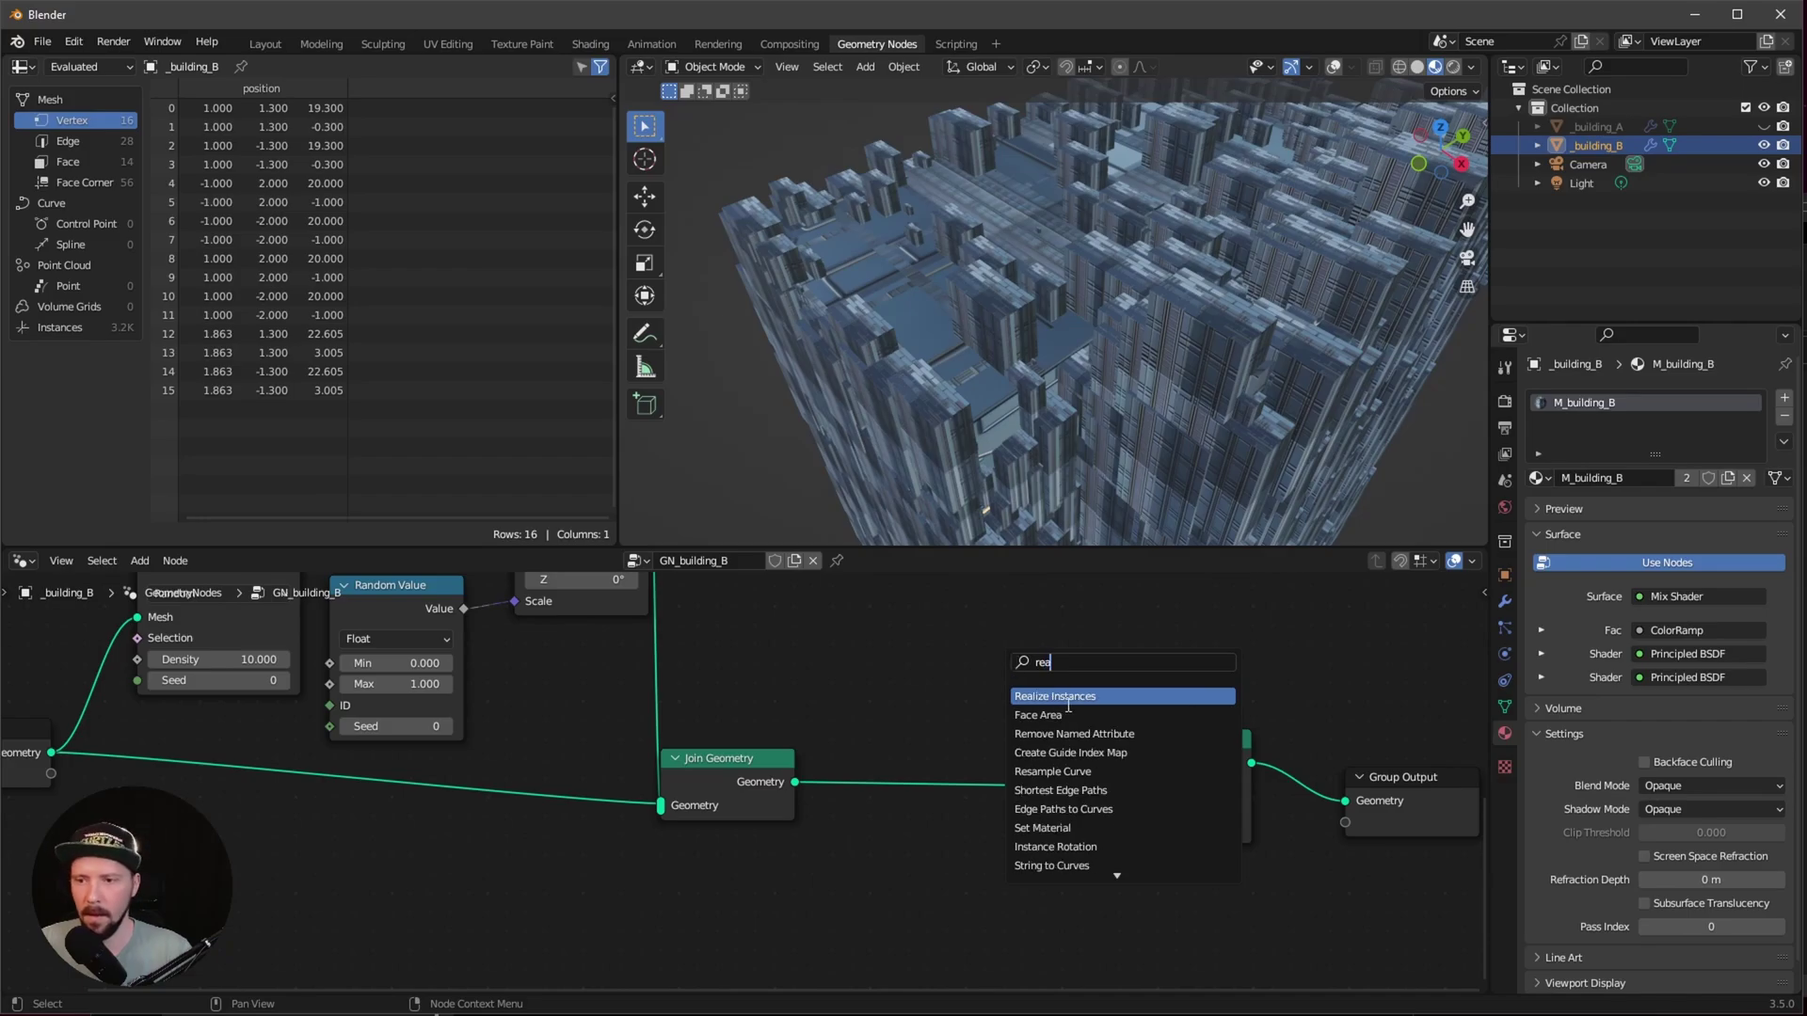
key("Return")
left_click(965, 781)
middle_click_drag(1134, 435, 731, 83)
Step: Return to the Shading workspace and zoom in on building_B and its node tree
left_click(590, 44)
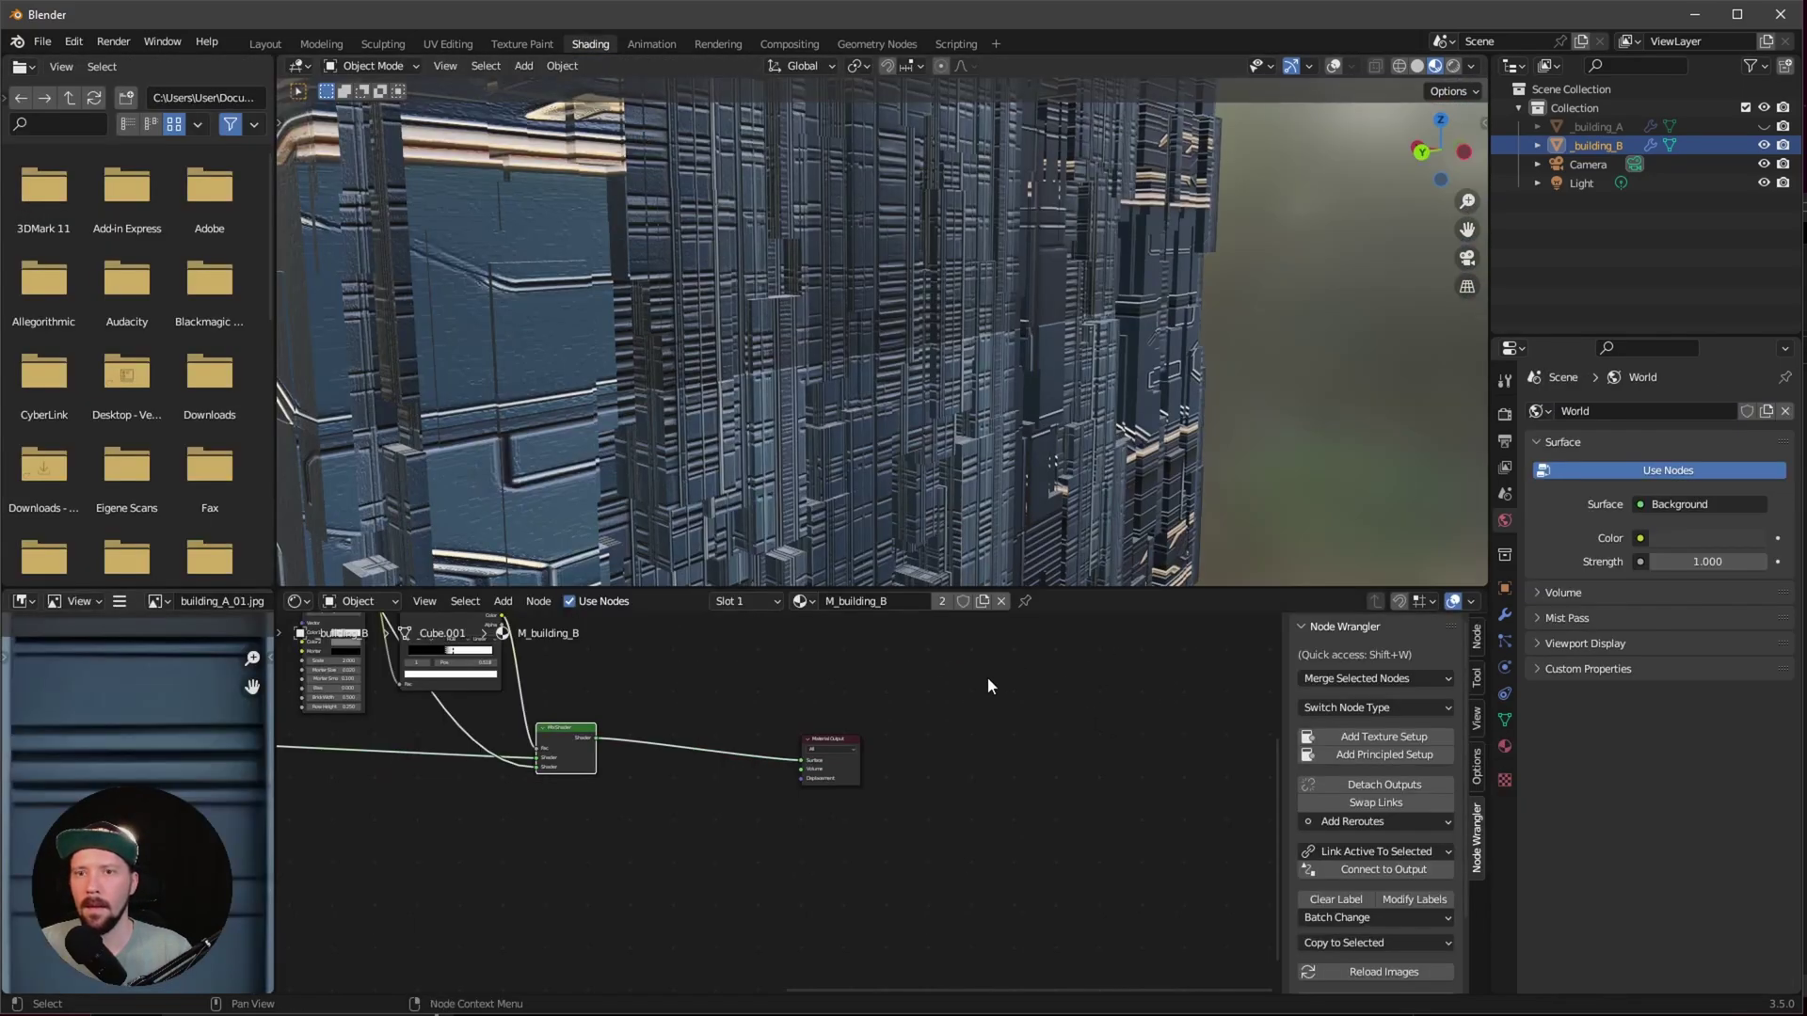
mouse_move(998, 405)
middle_mouse_down()
mouse_move(941, 448)
mouse_move(813, 493)
mouse_move(799, 607)
middle_mouse_up()
middle_click_drag(753, 706, 917, 733)
middle_click_drag(819, 452, 931, 508)
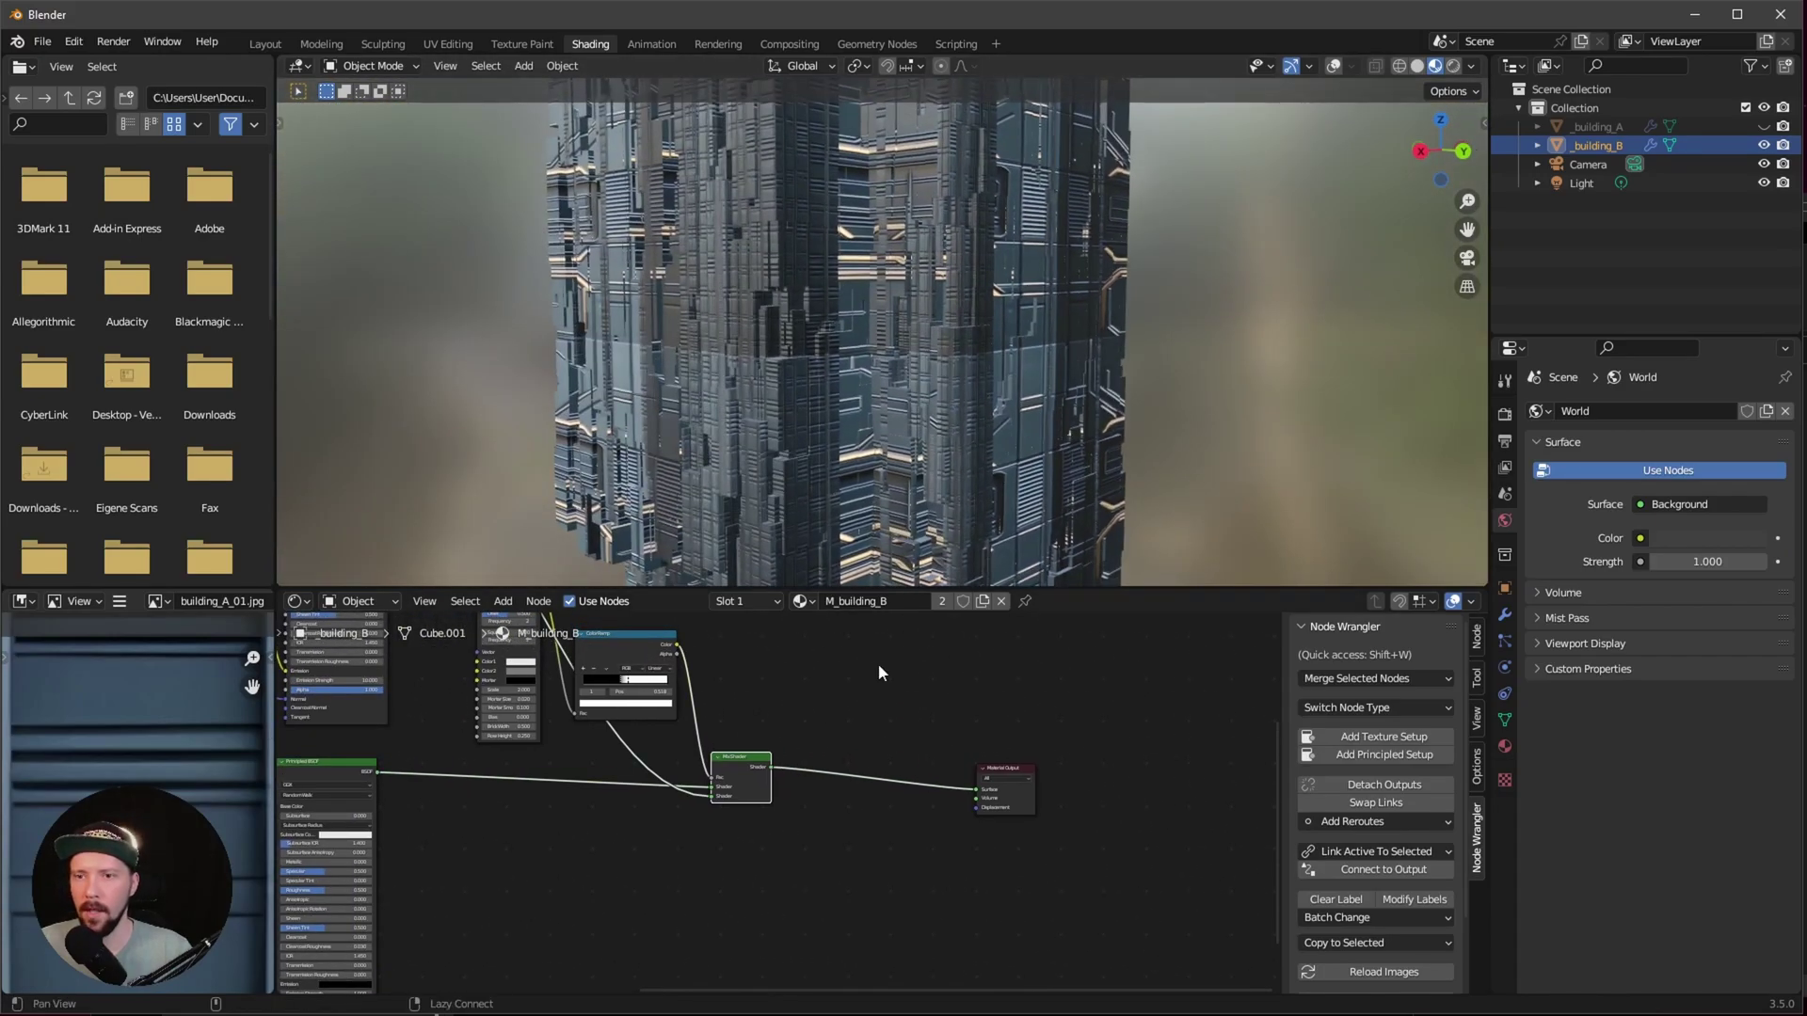
scroll(750, 859, "up", 5)
scroll(552, 784, "up", 2)
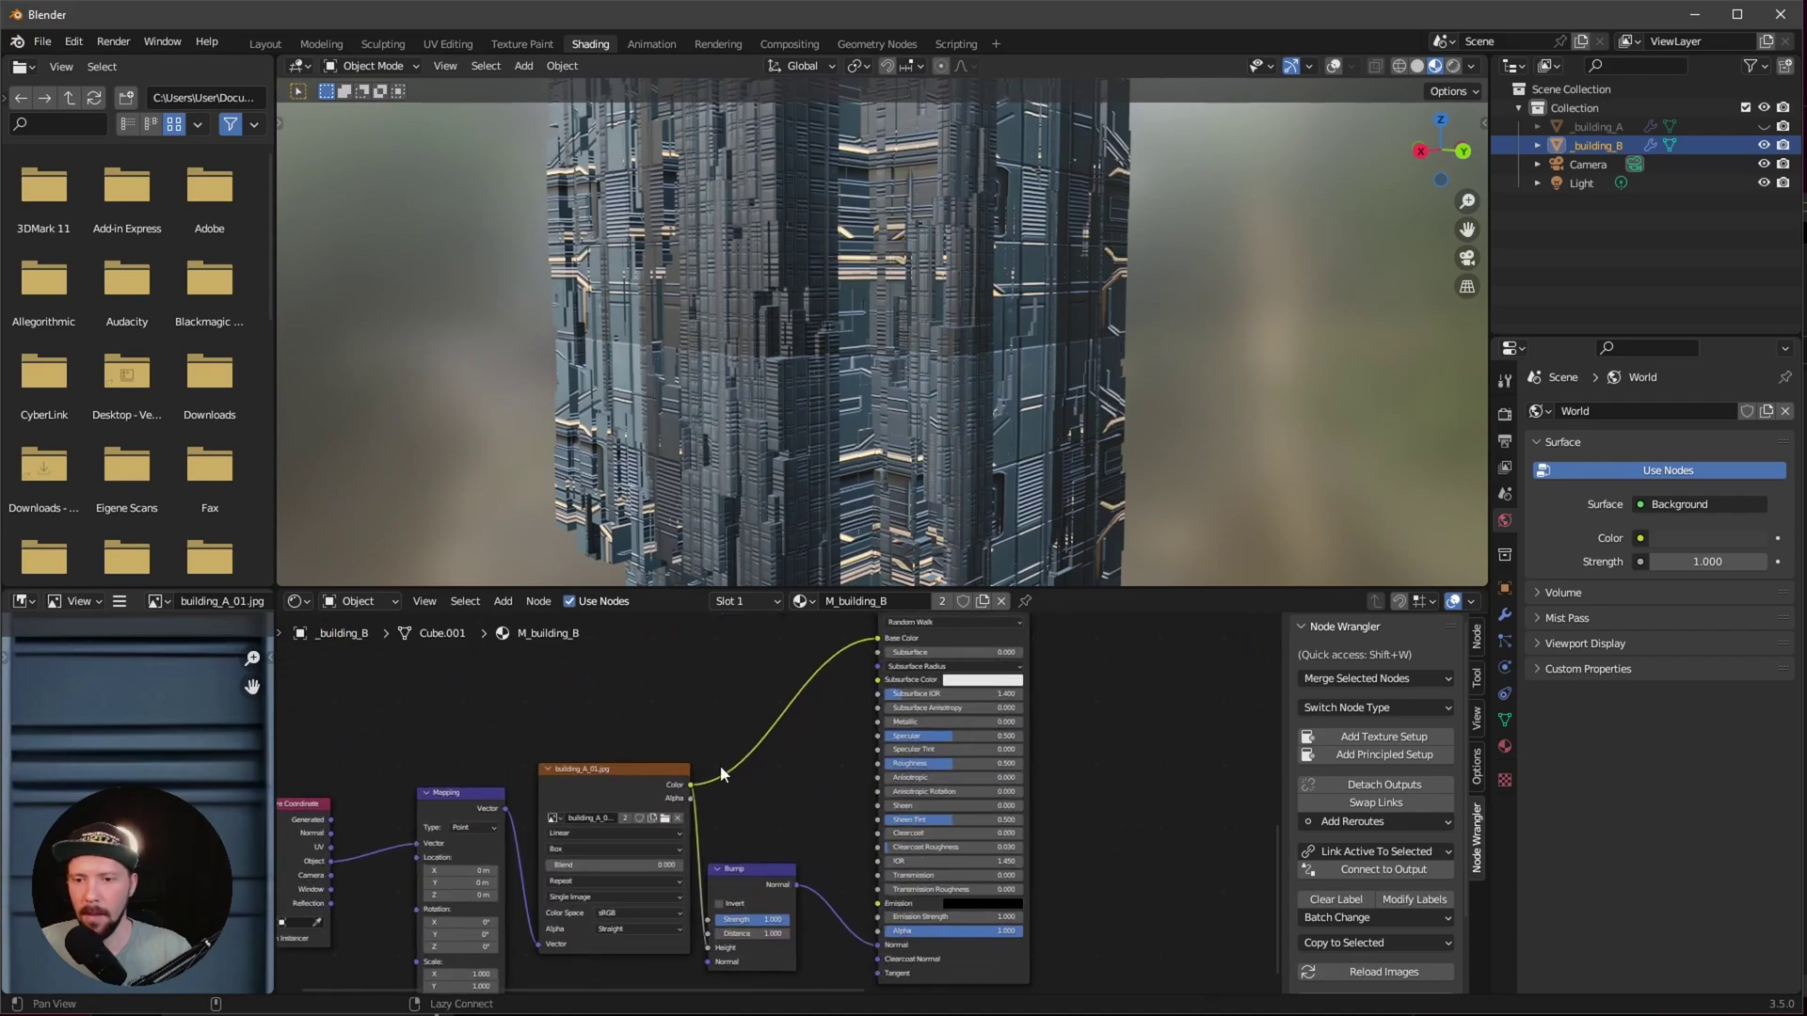
scroll(745, 691, "up", 2)
scroll(811, 842, "up", 2)
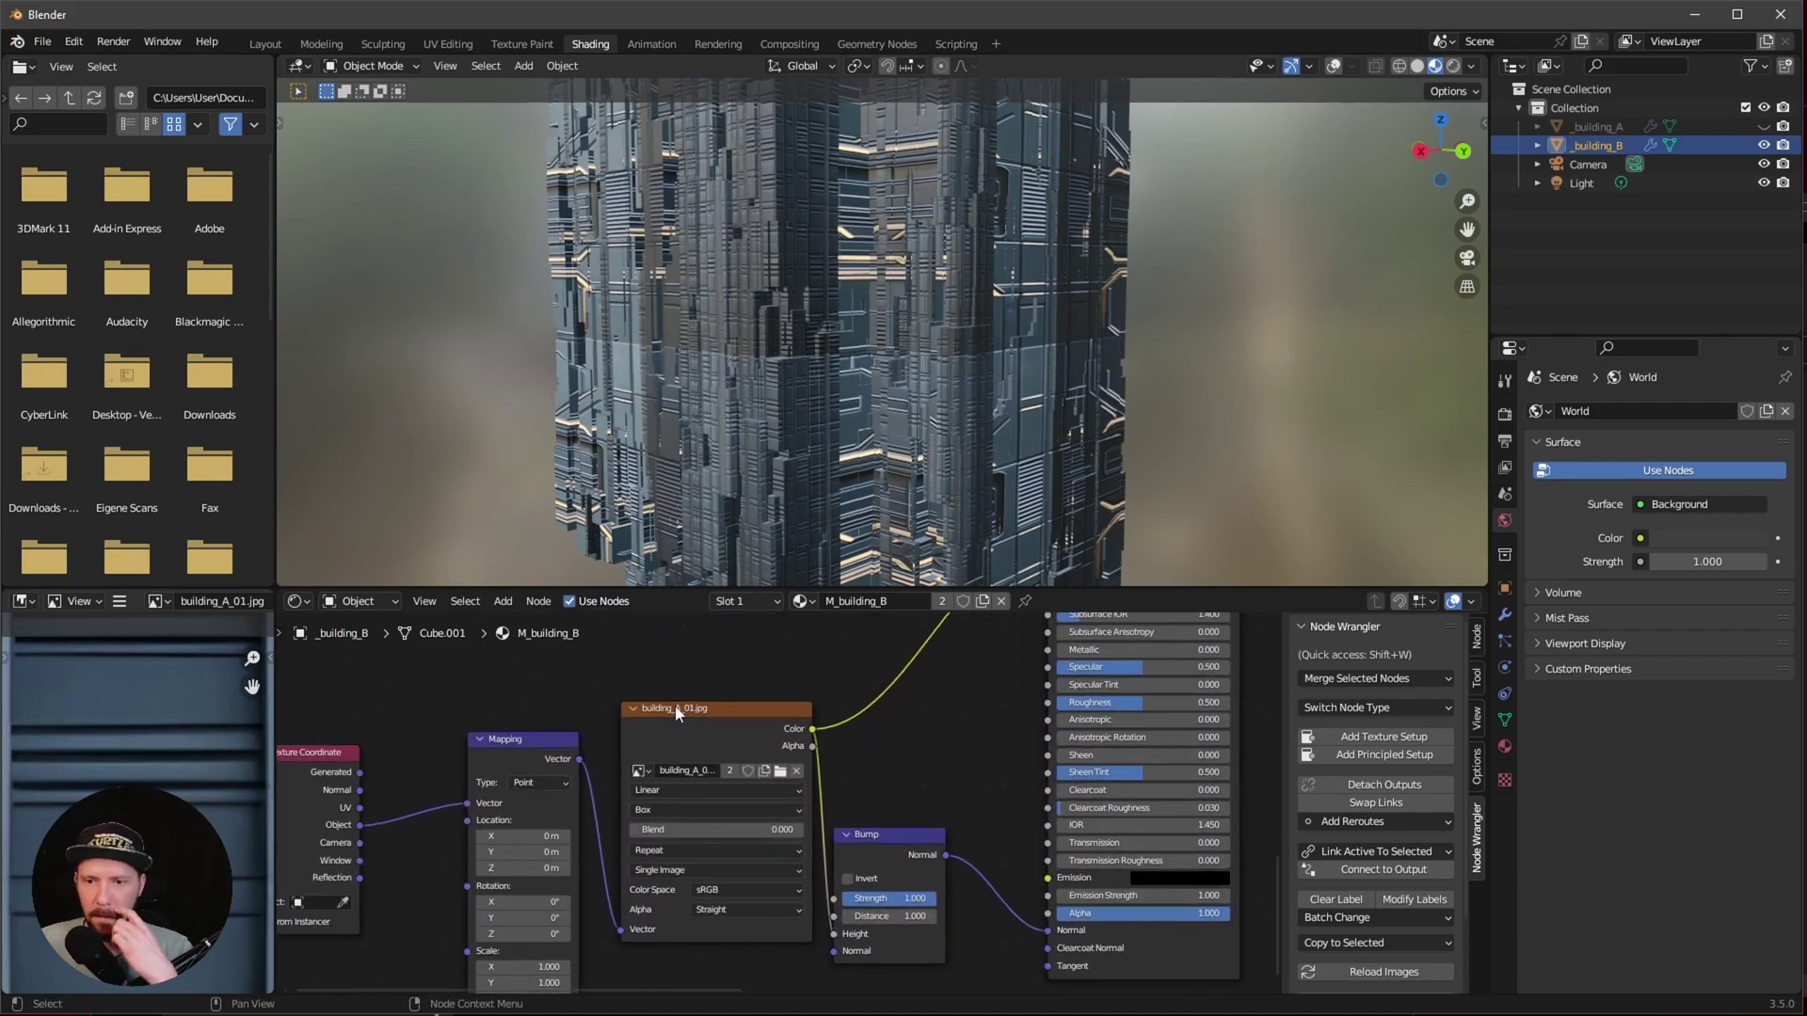
Step: Load building_B_01.jpg, then building_B_02.jpg, into the Image Texture node and hide building_B
left_click(780, 773)
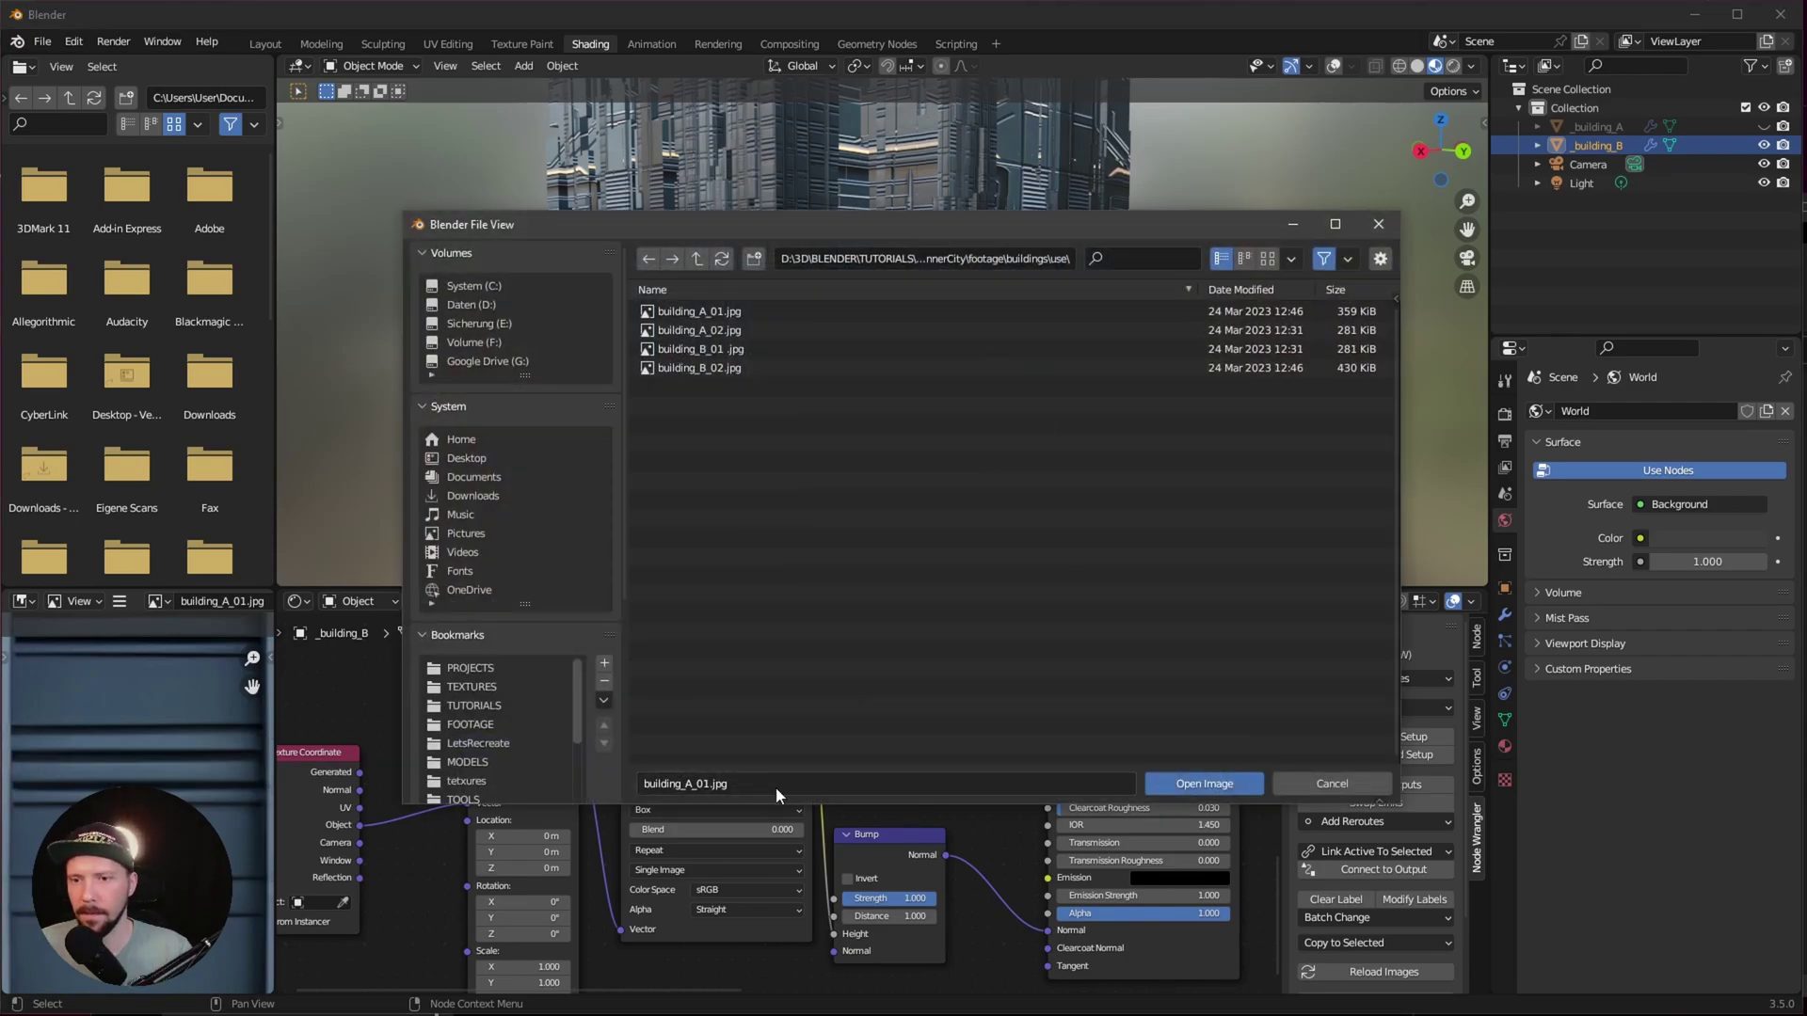
left_click(1268, 257)
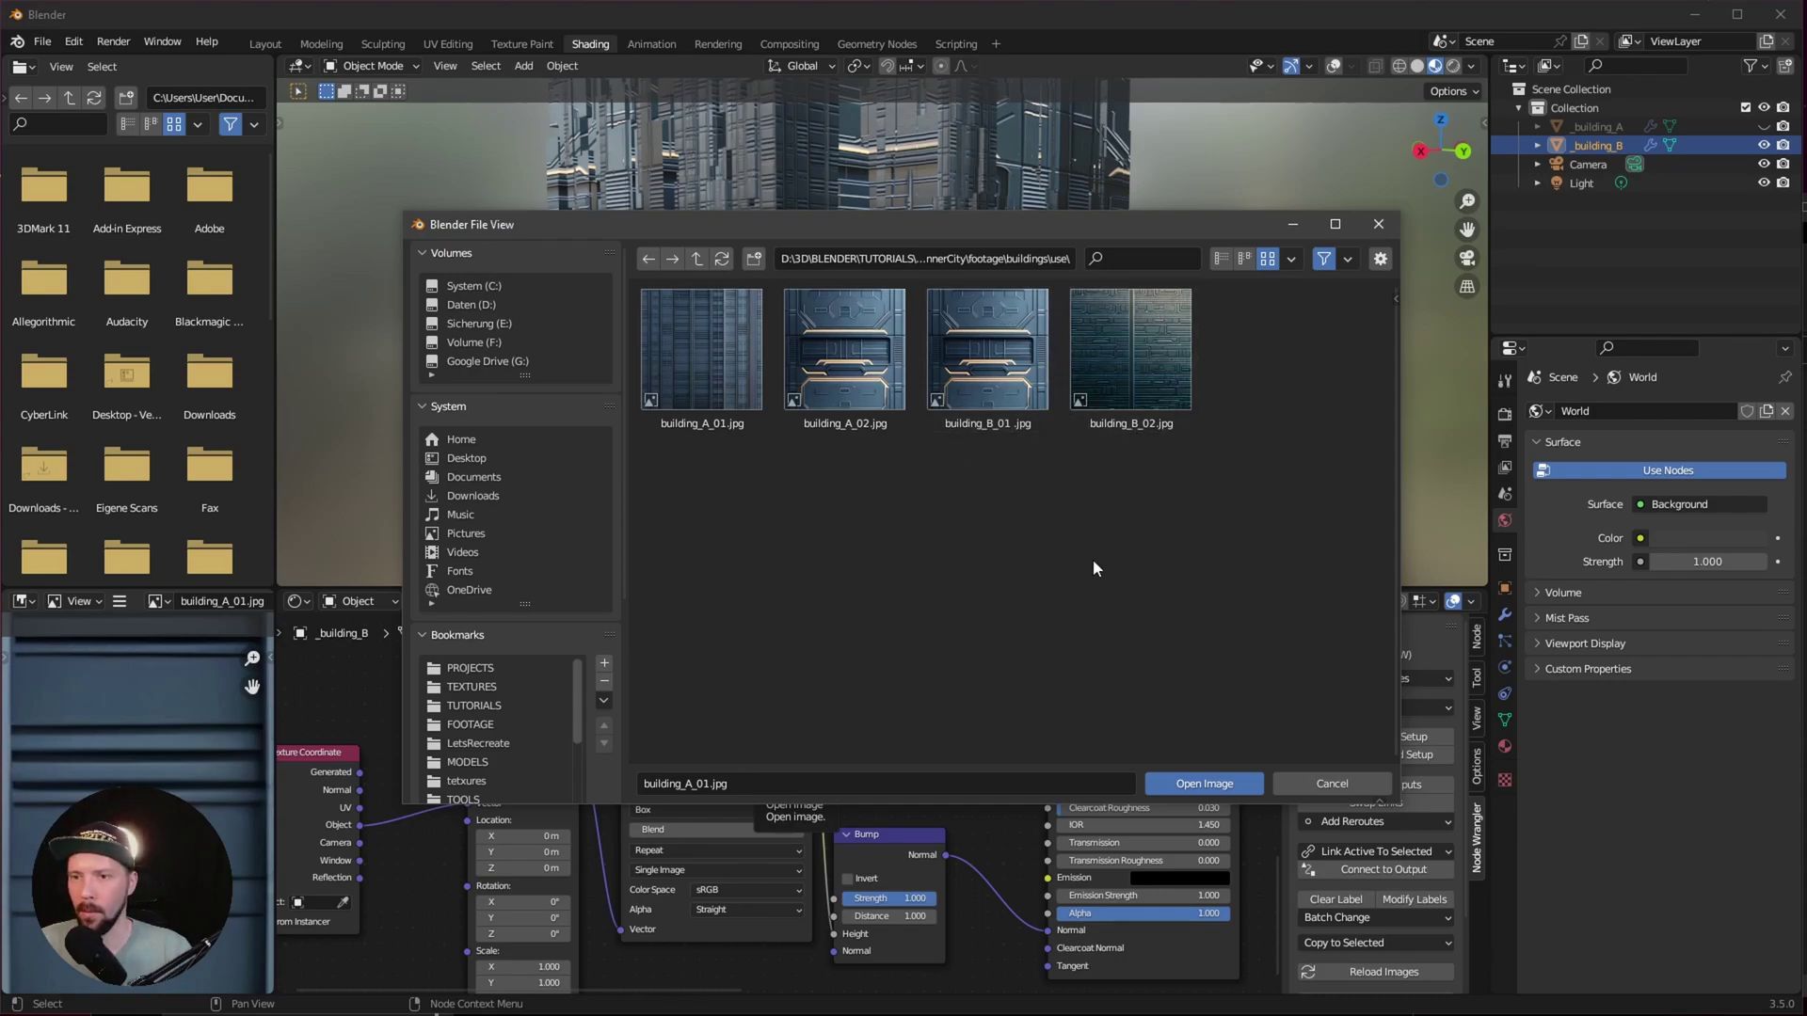
double_click(1000, 377)
middle_click_drag(906, 719, 974, 900)
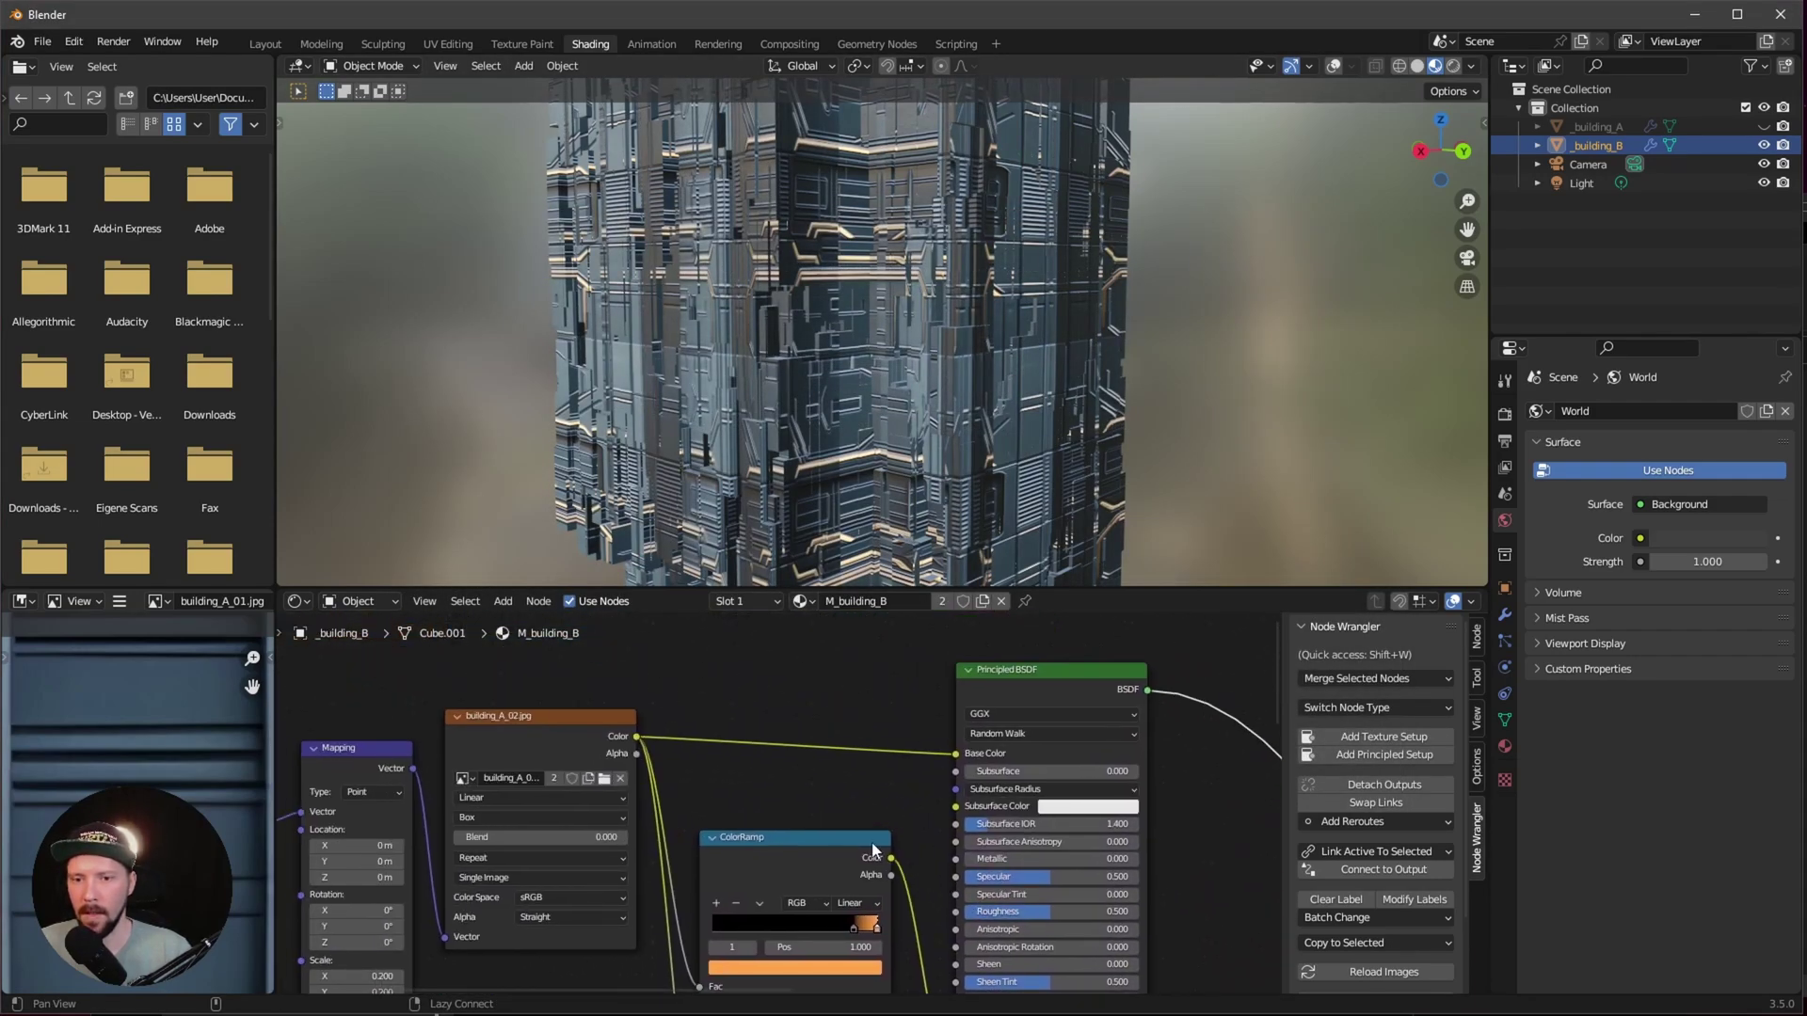
left_click(602, 781)
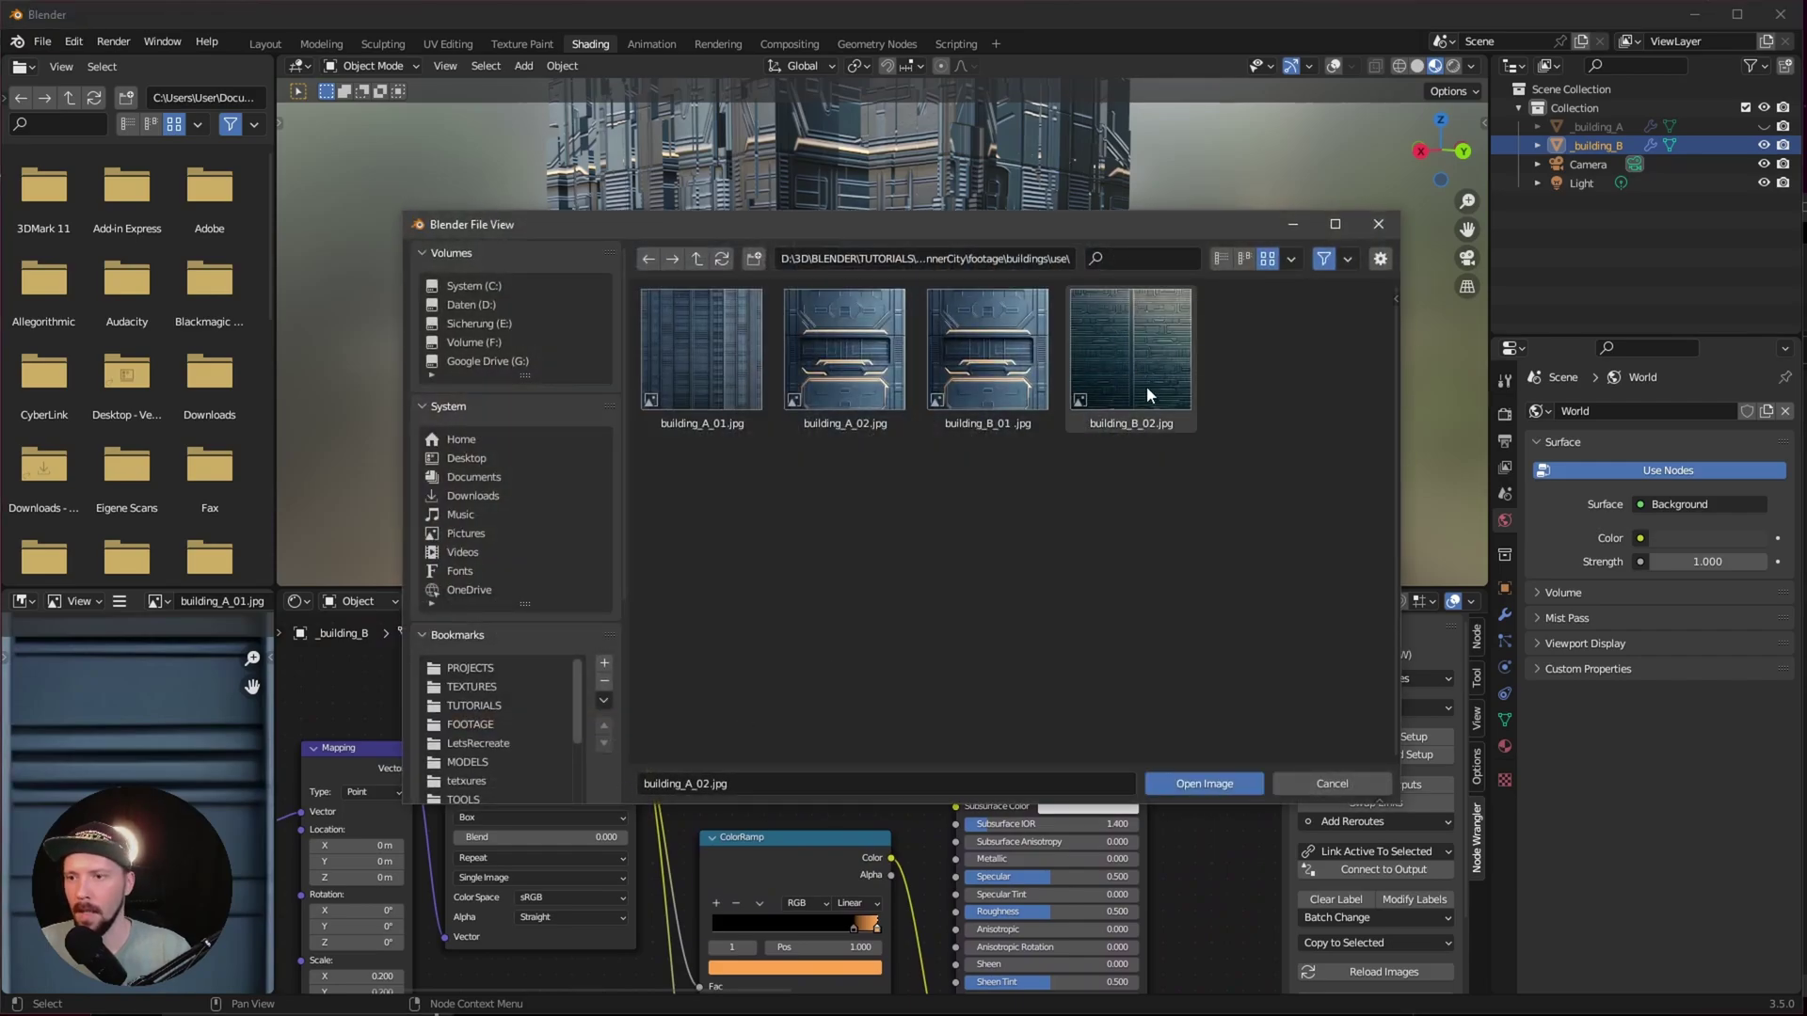
double_click(1137, 373)
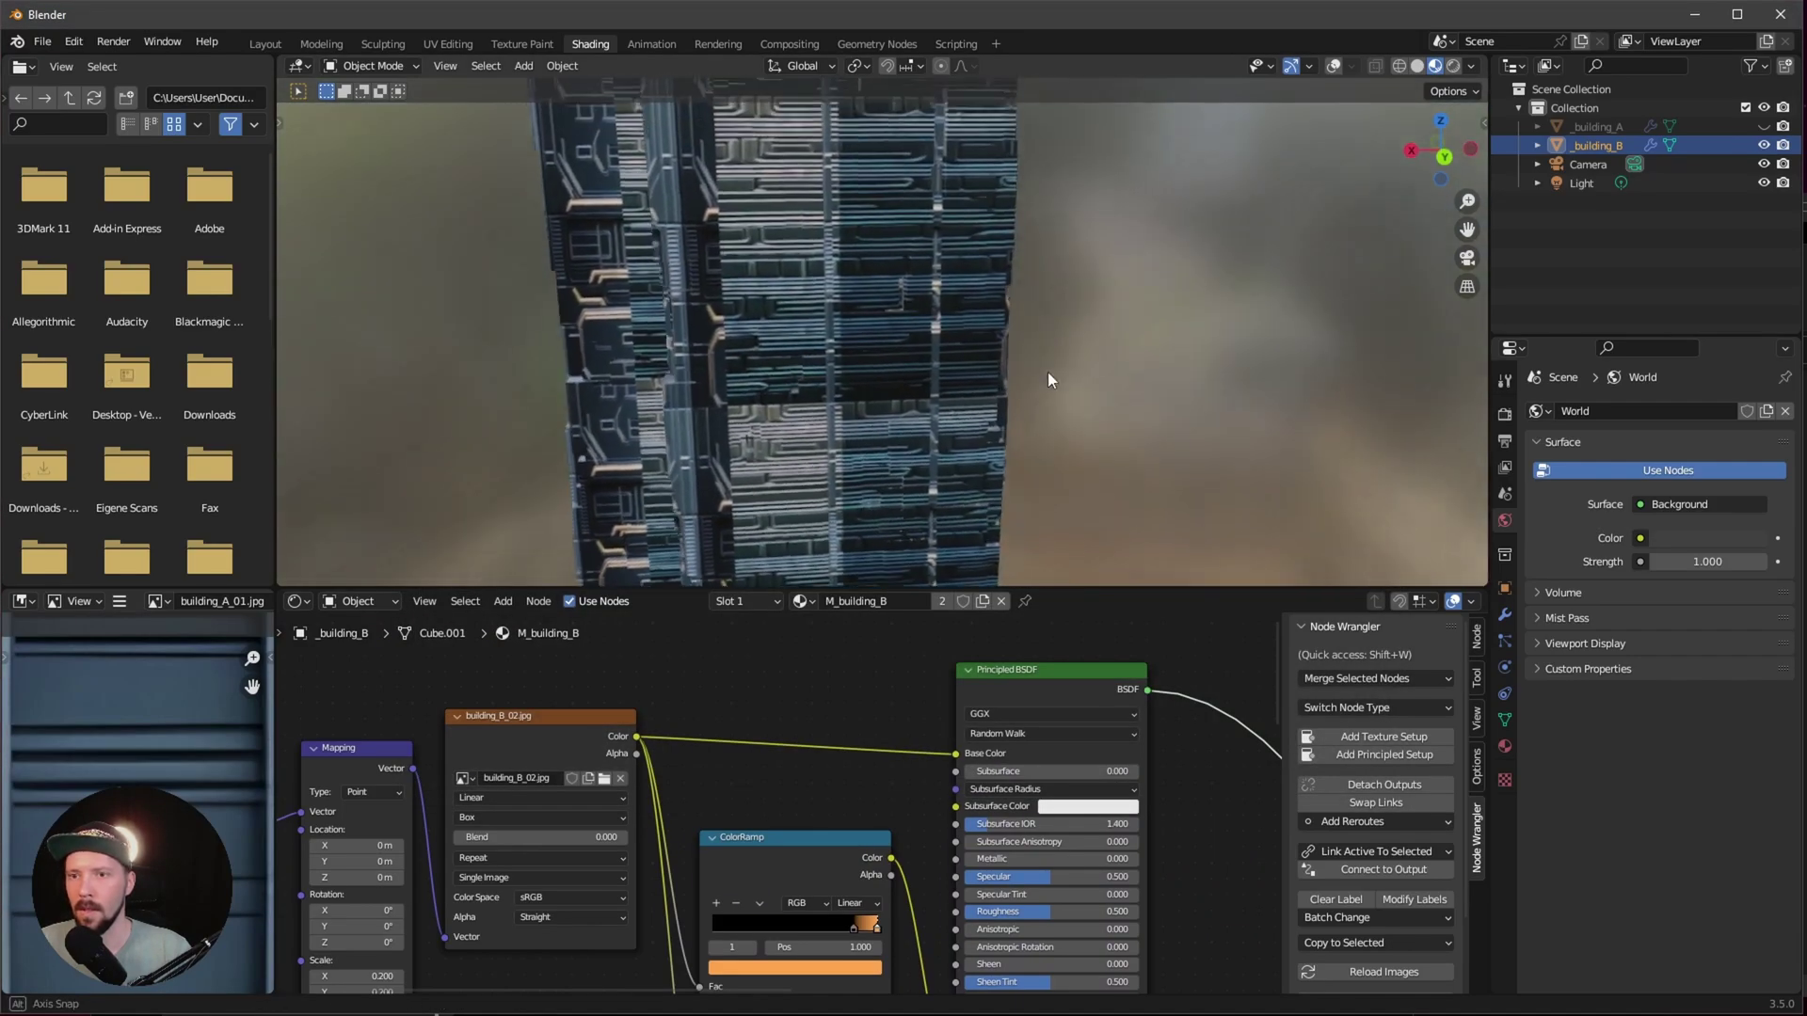
middle_click_drag(1048, 379, 1075, 415)
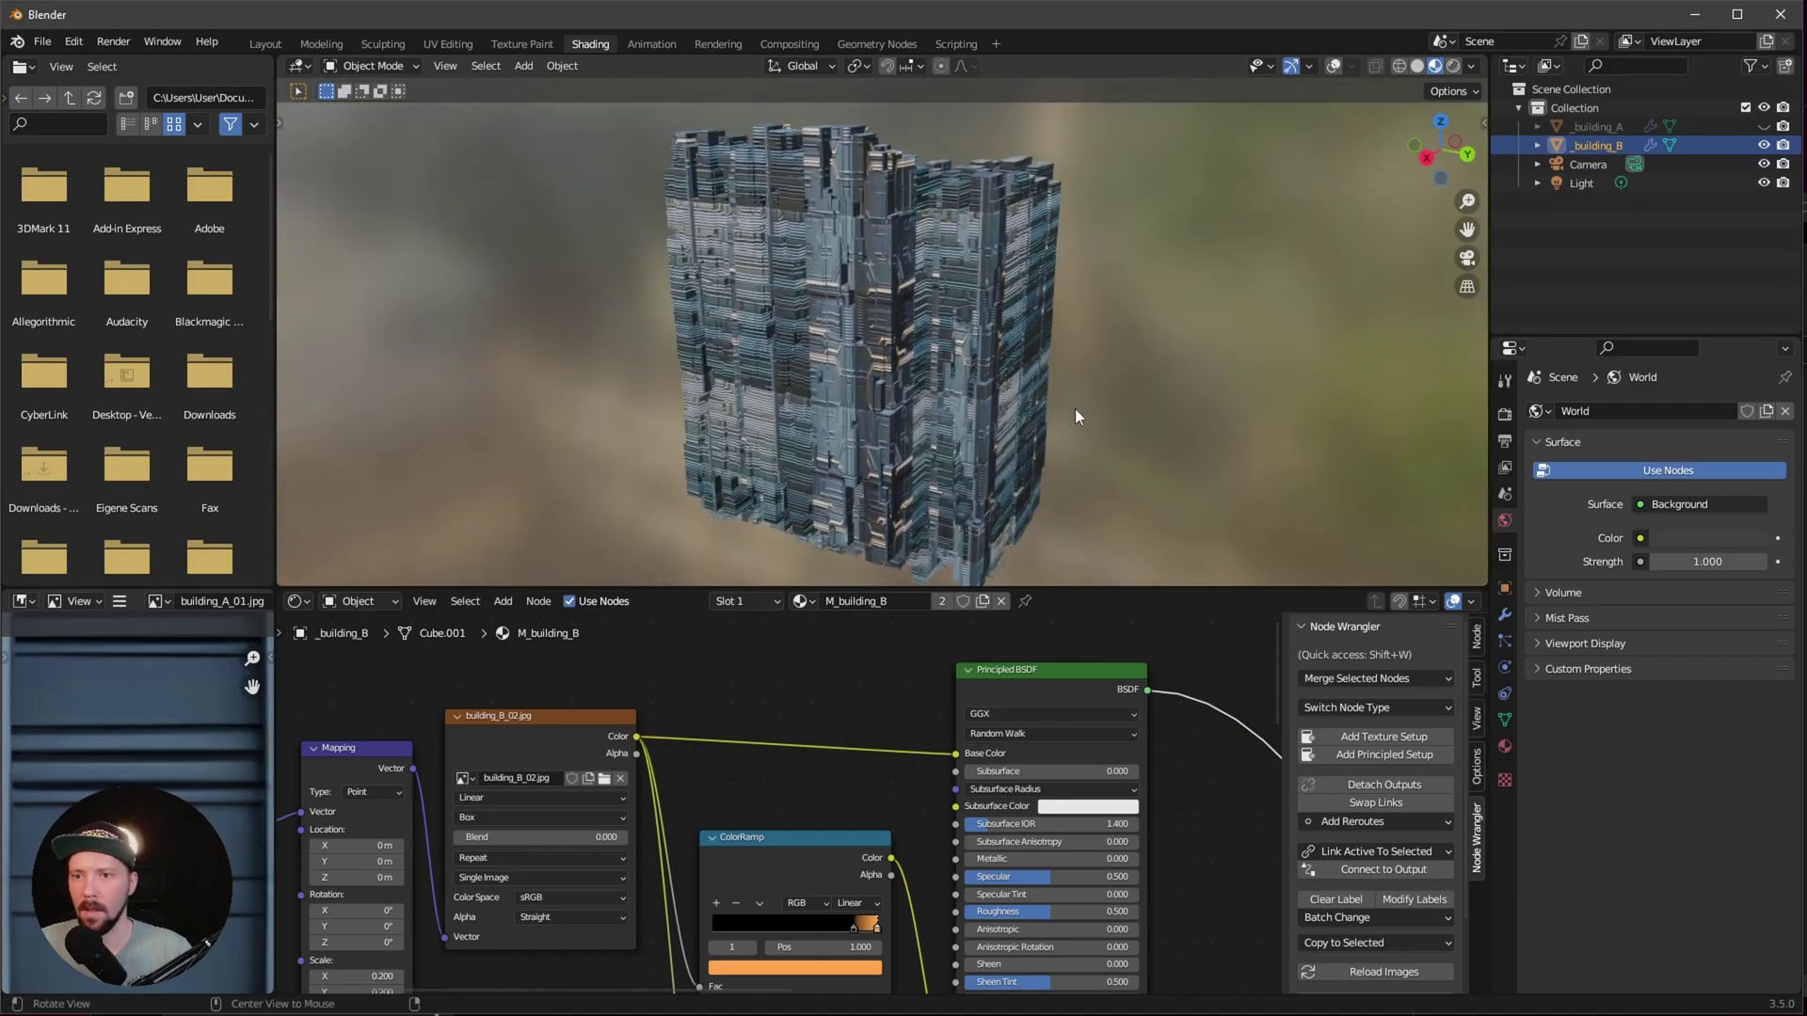
scroll(1075, 409, "up", 5)
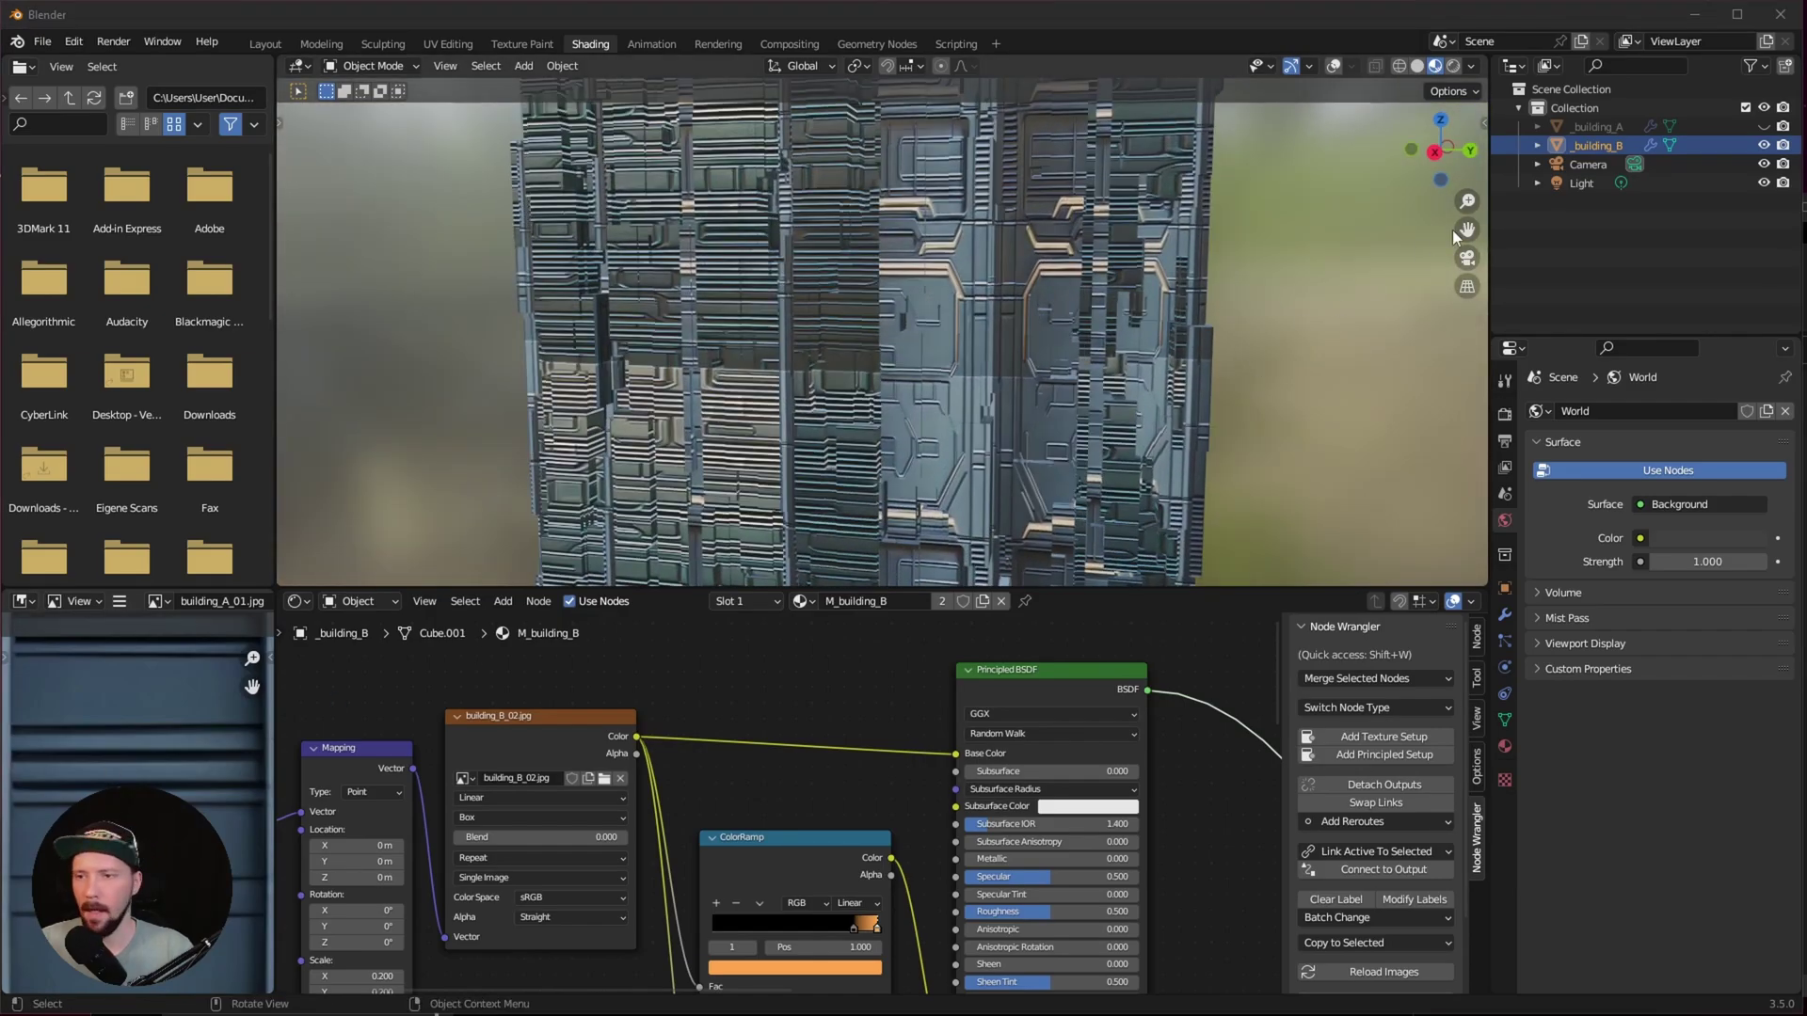
left_click(1764, 145)
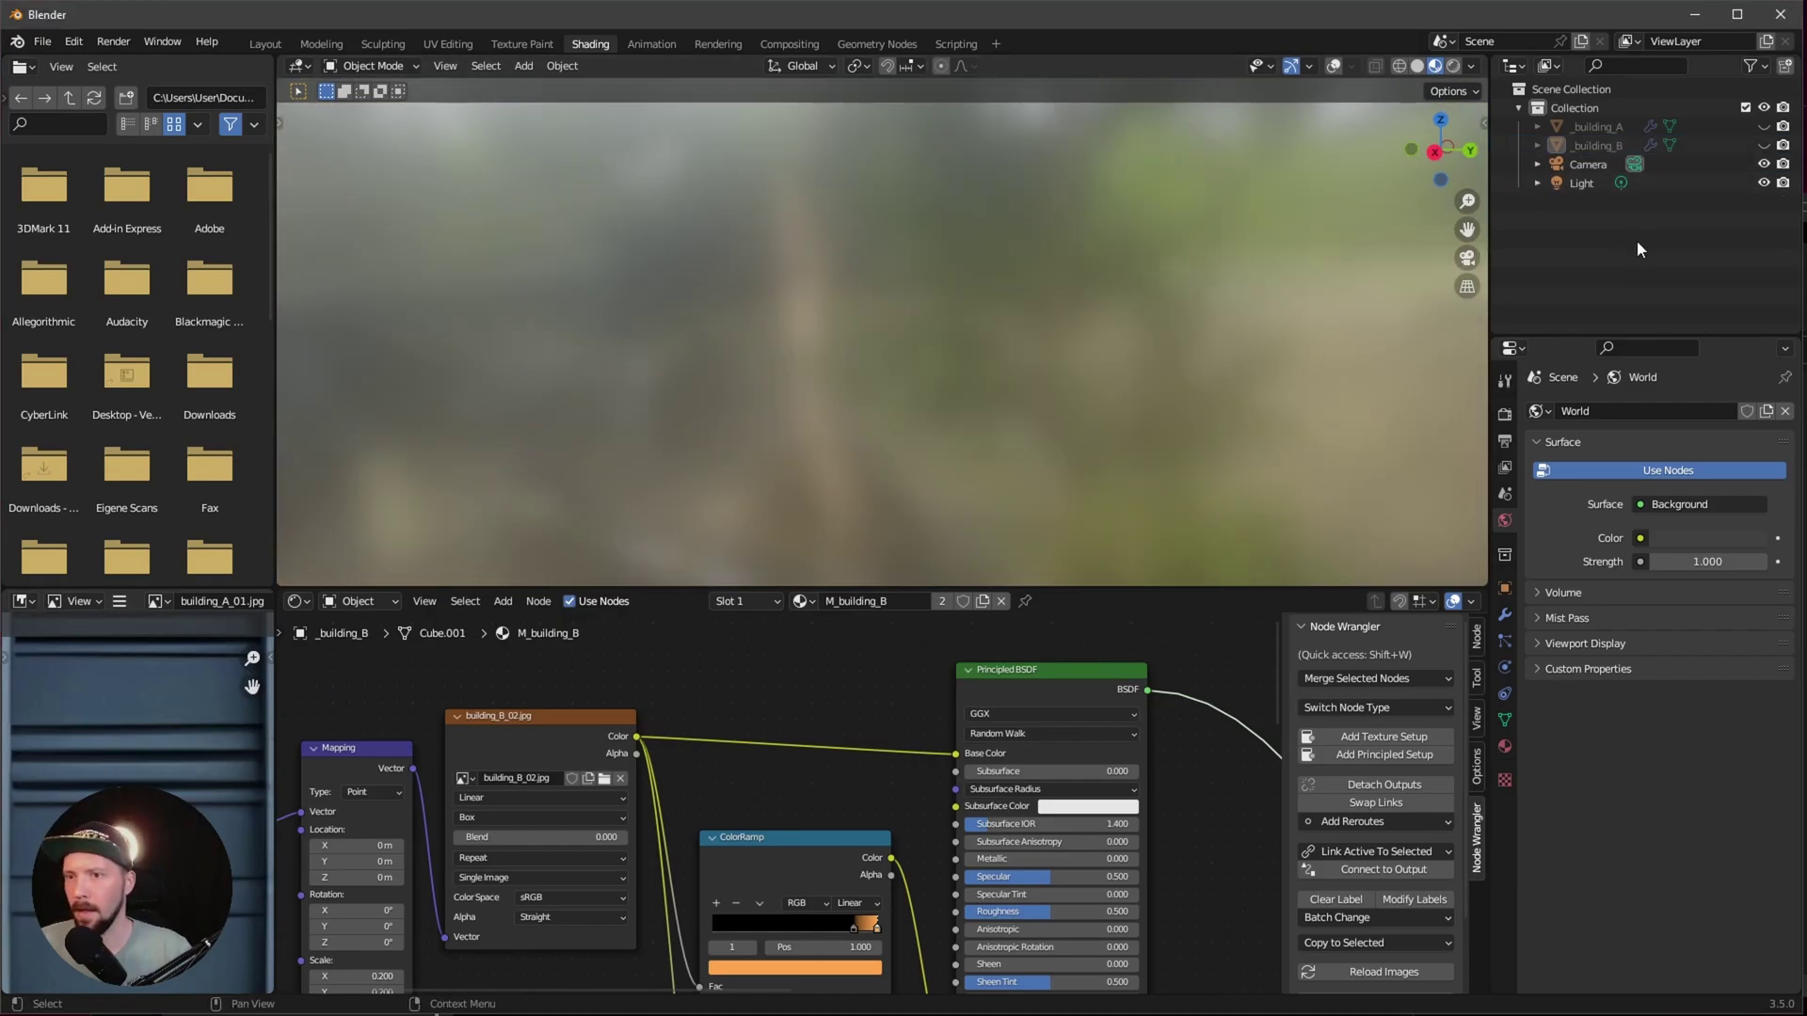
Step: Move building_A into a new collection named _building_A and exclude it from the scene
key("ctrl+z")
left_click(1691, 145)
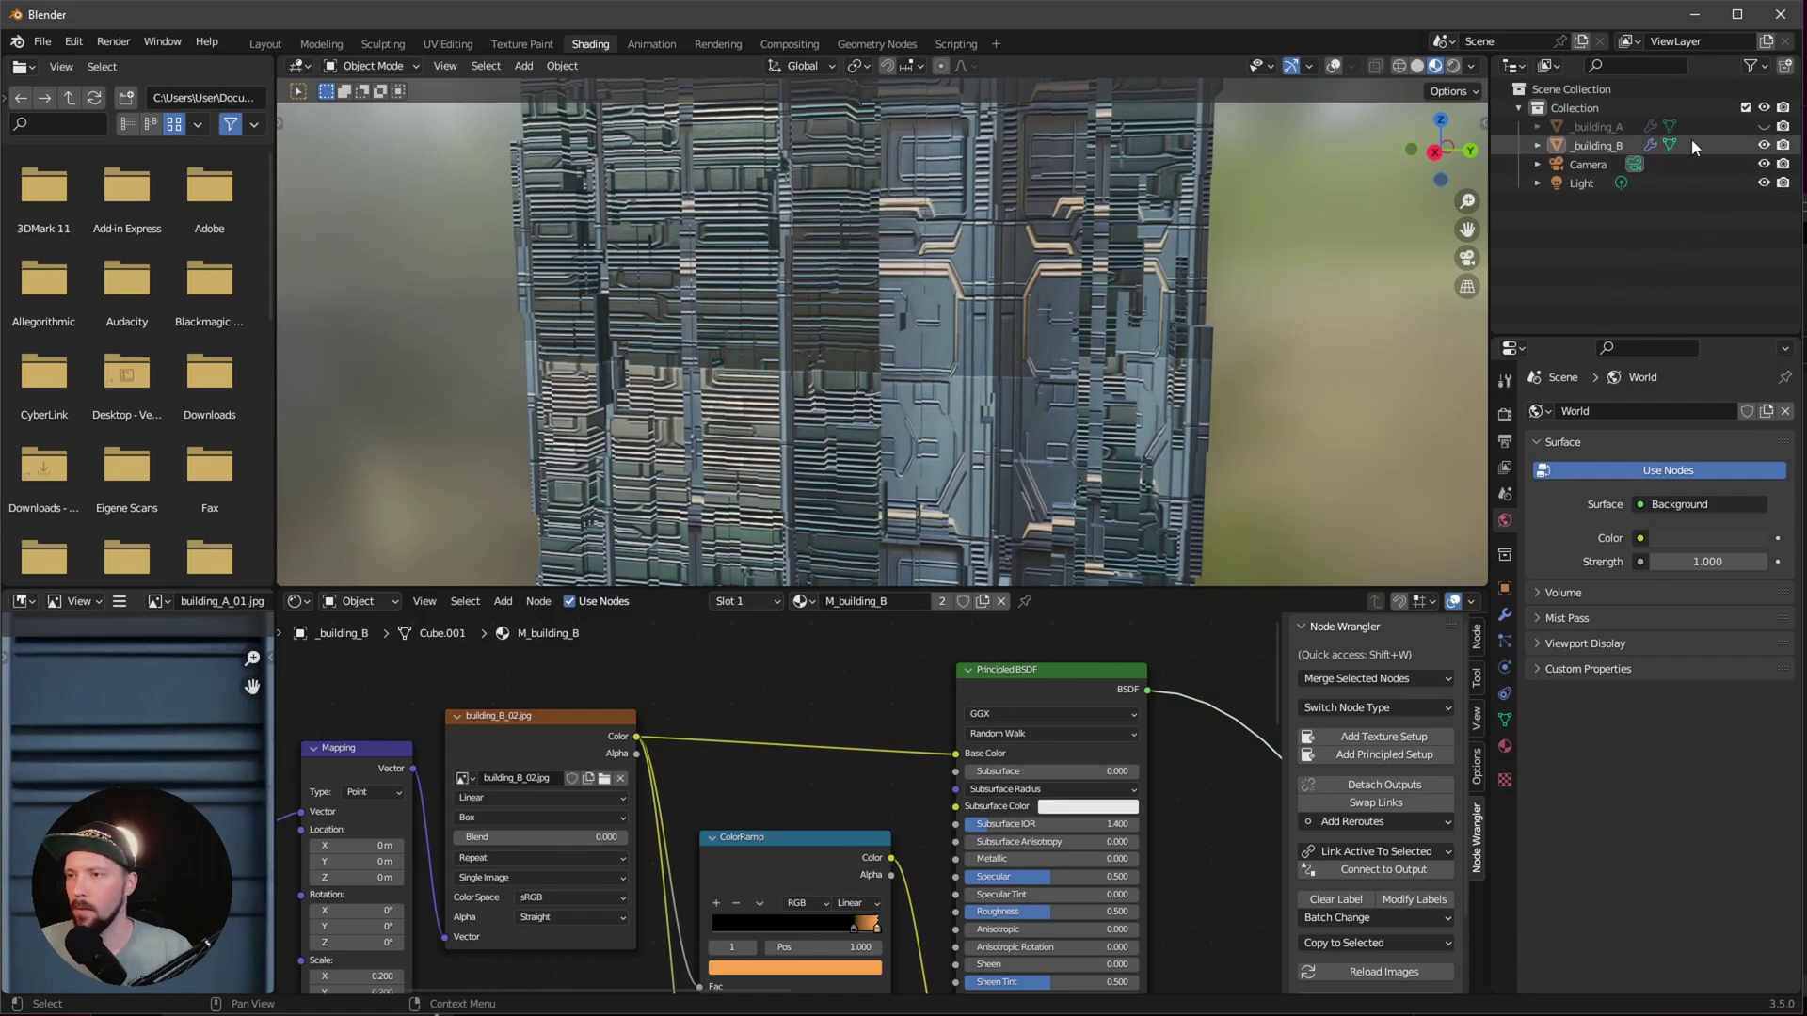
left_click(1764, 145)
left_click(1764, 126)
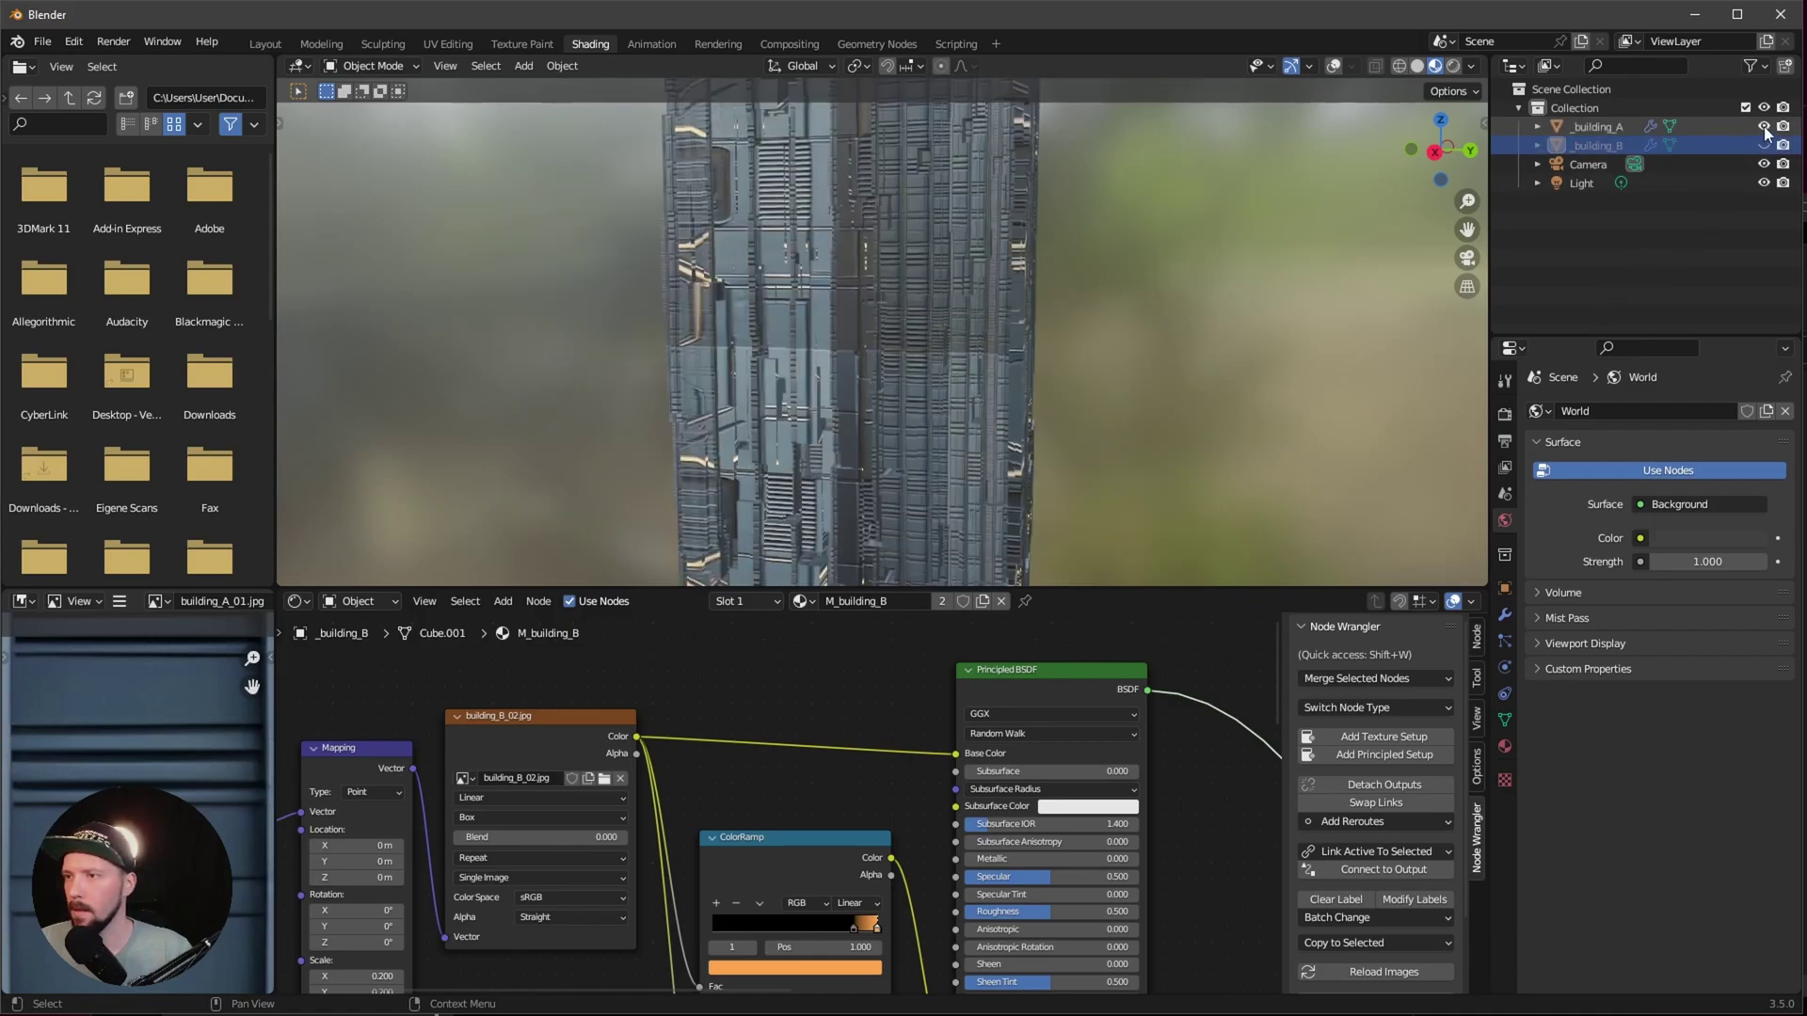
left_click(1617, 127)
key("m")
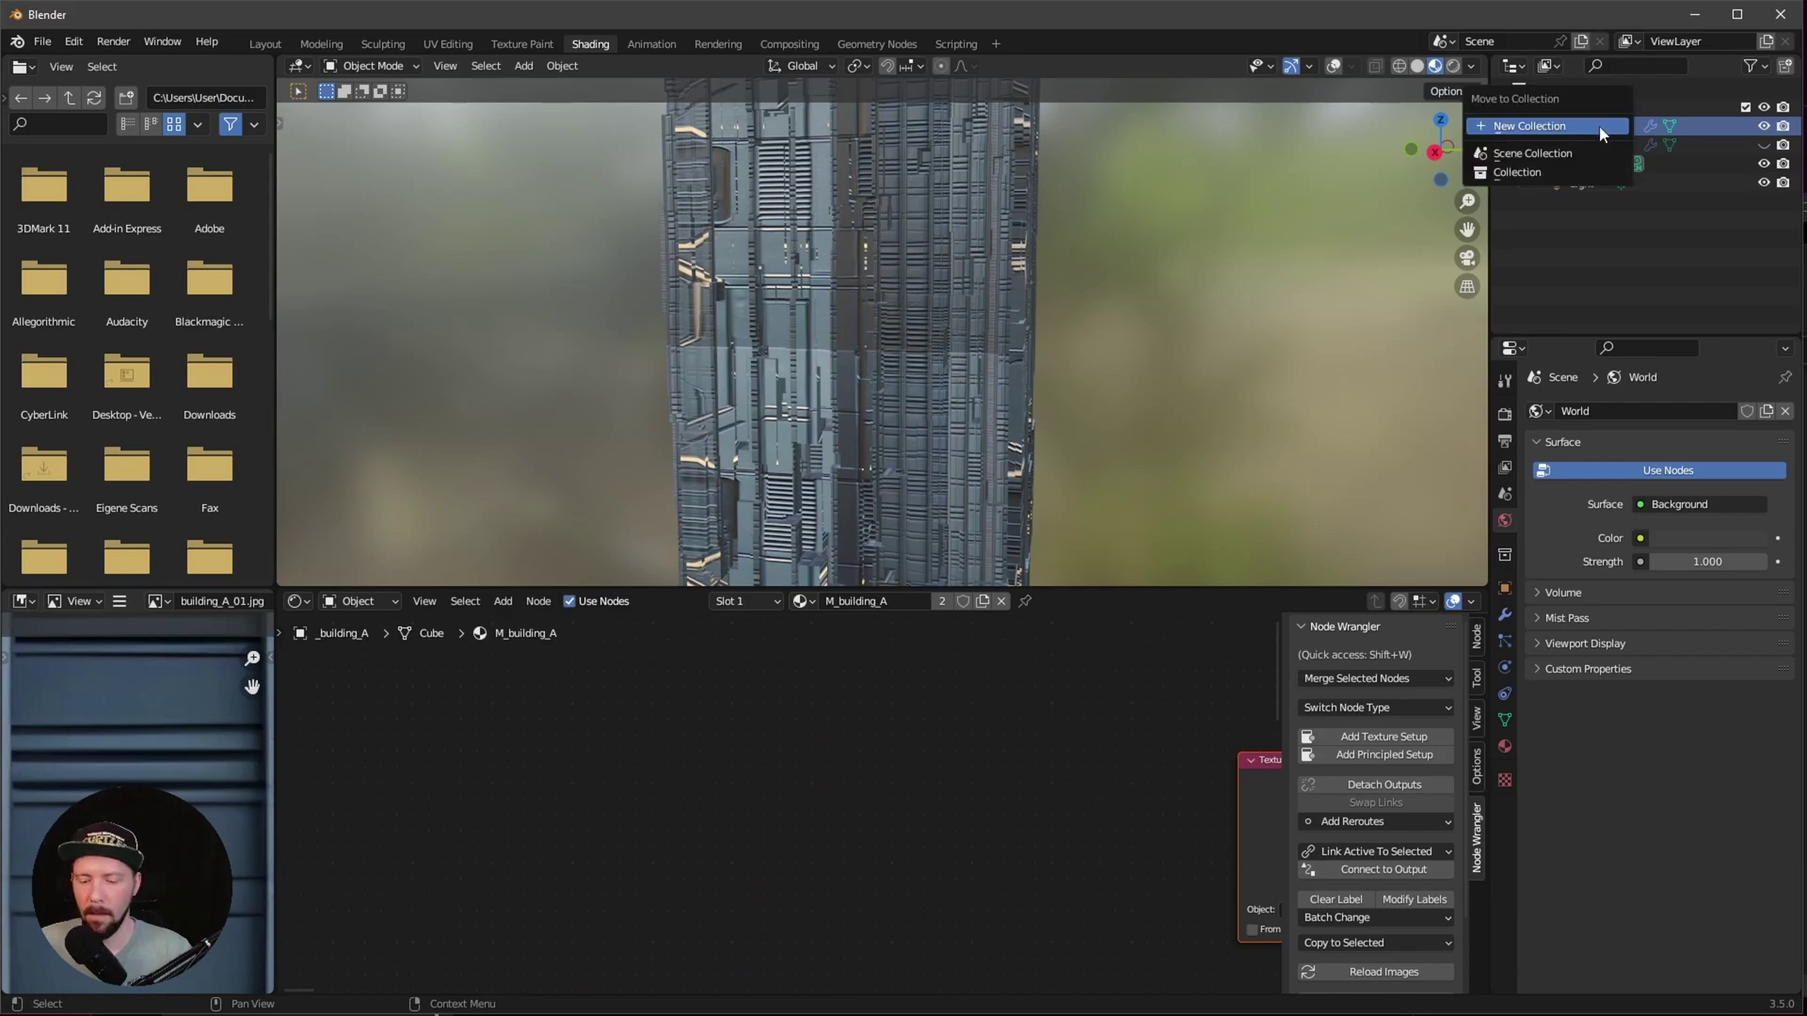
left_click(1589, 127)
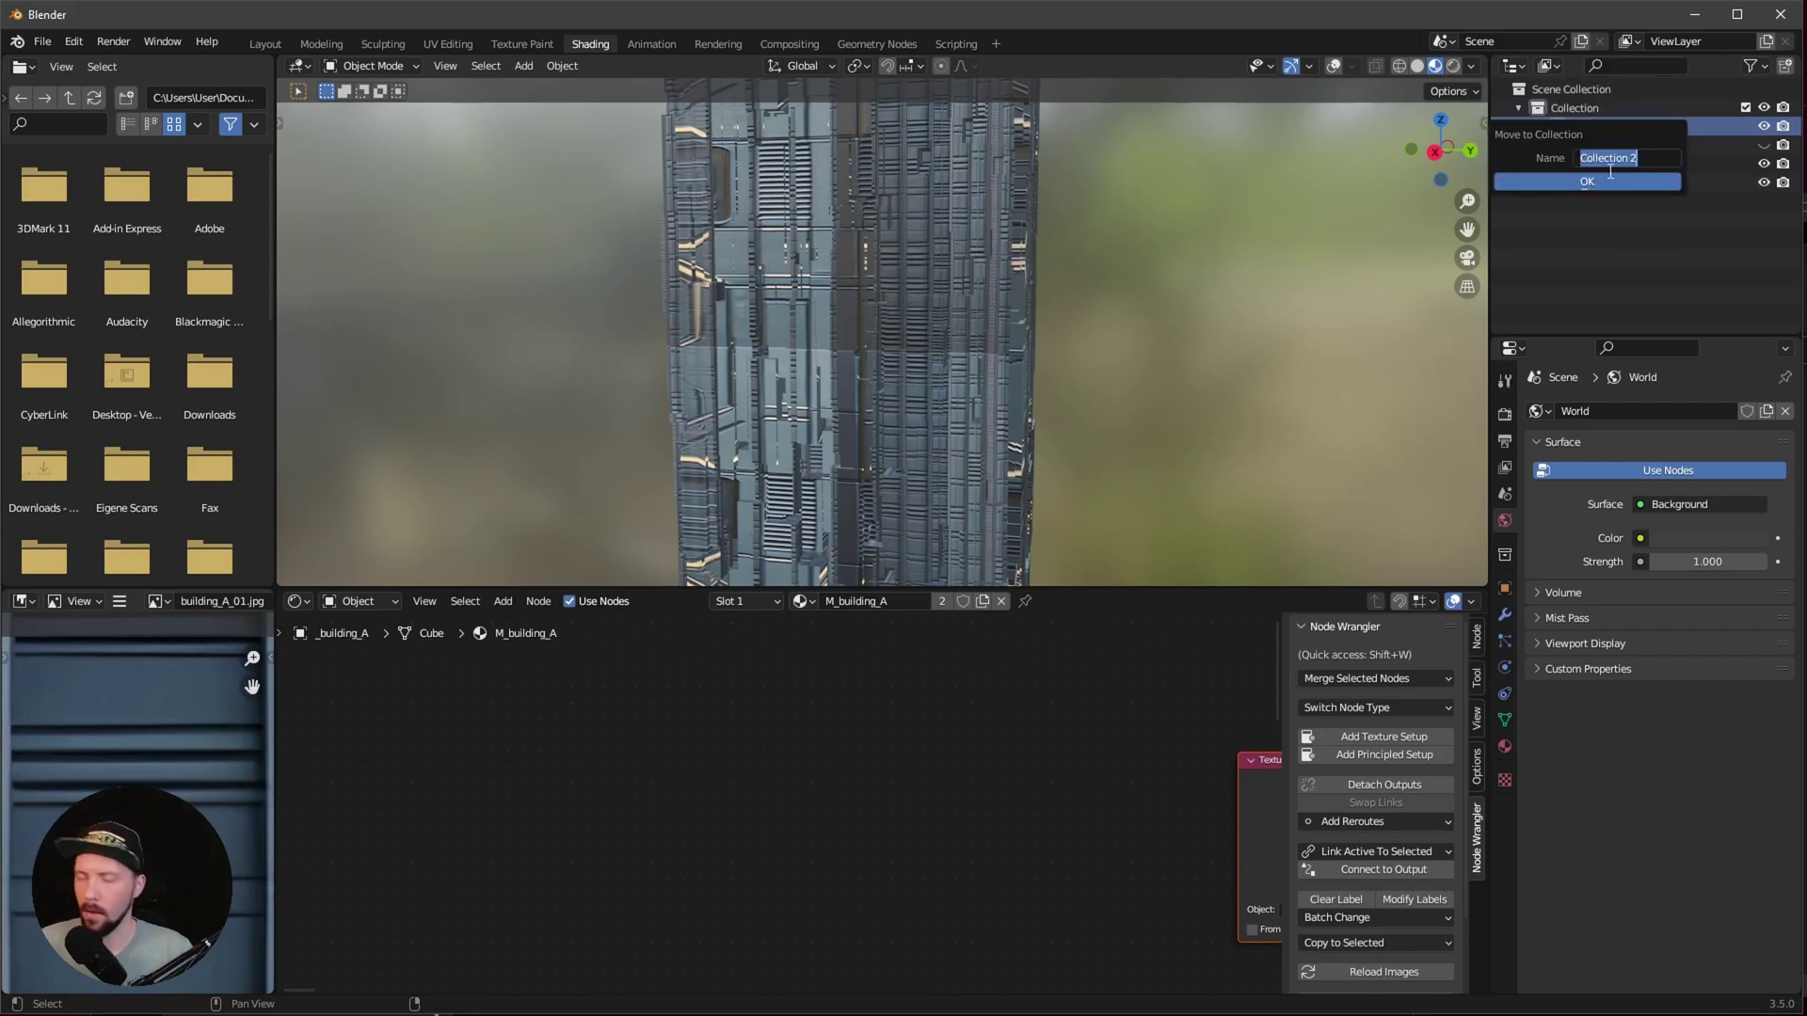
key("BackSpace")
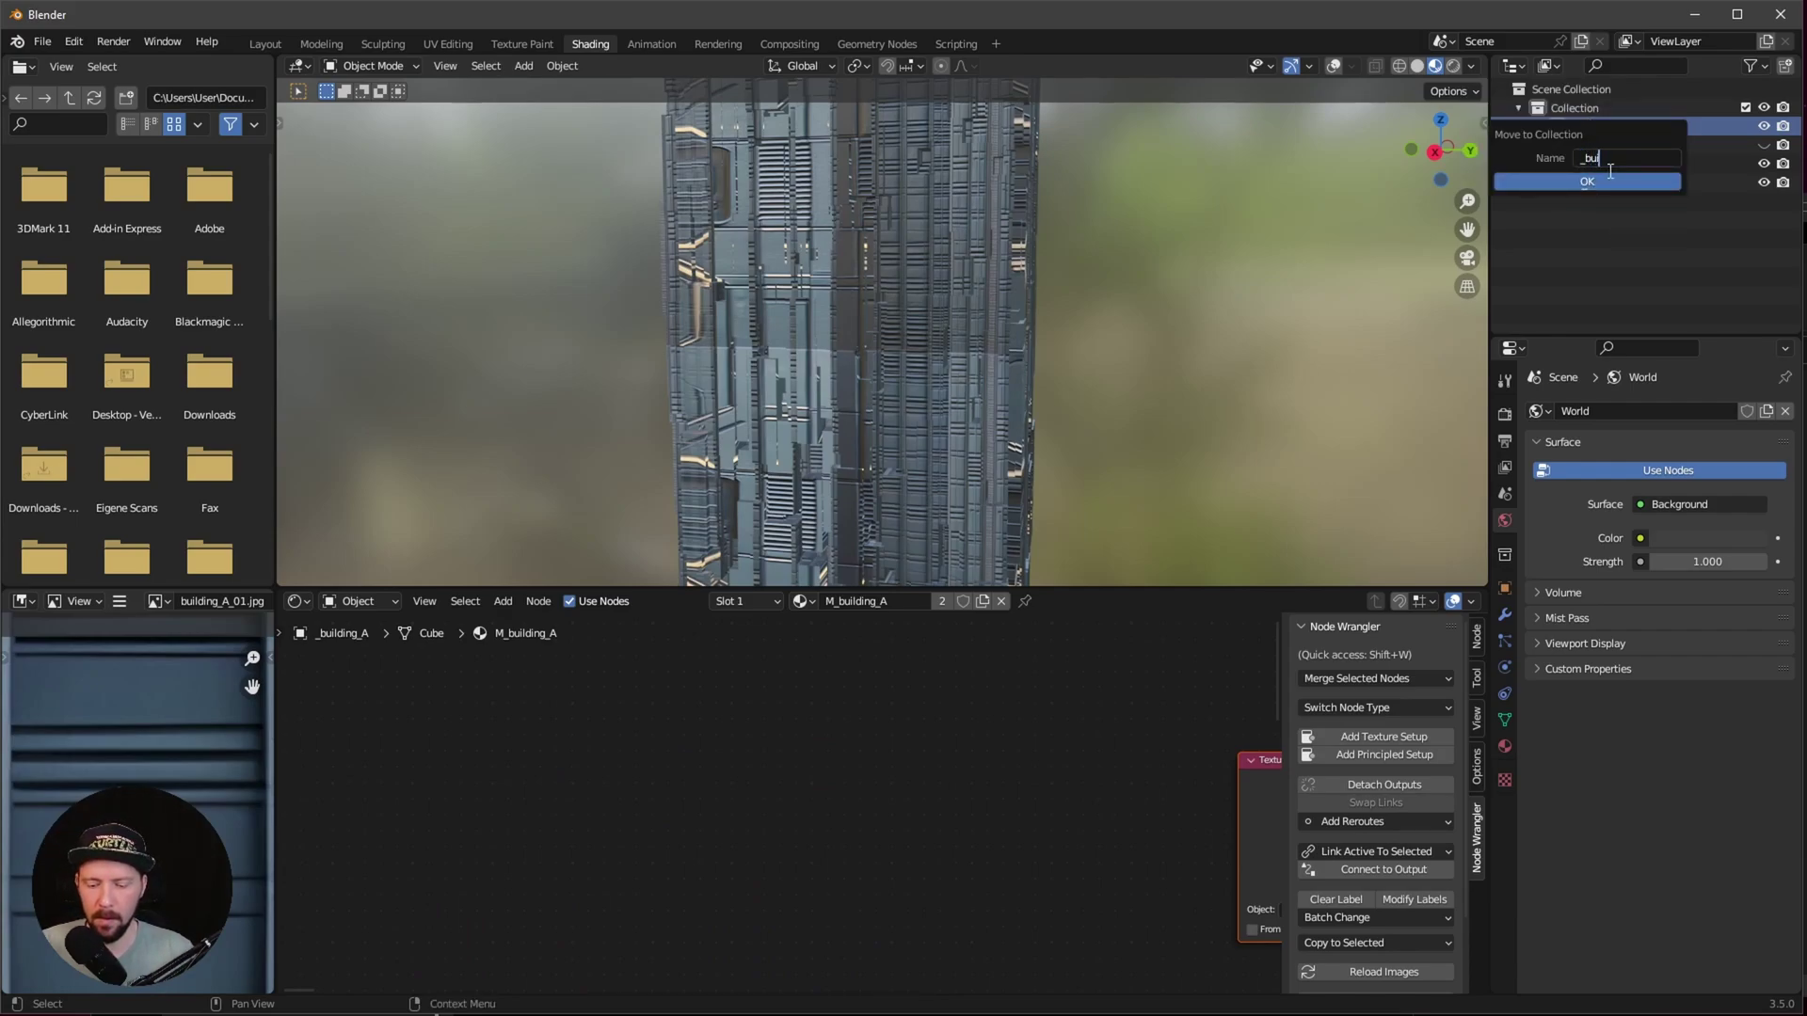
type("_building_A")
key("Return")
left_click(1745, 182)
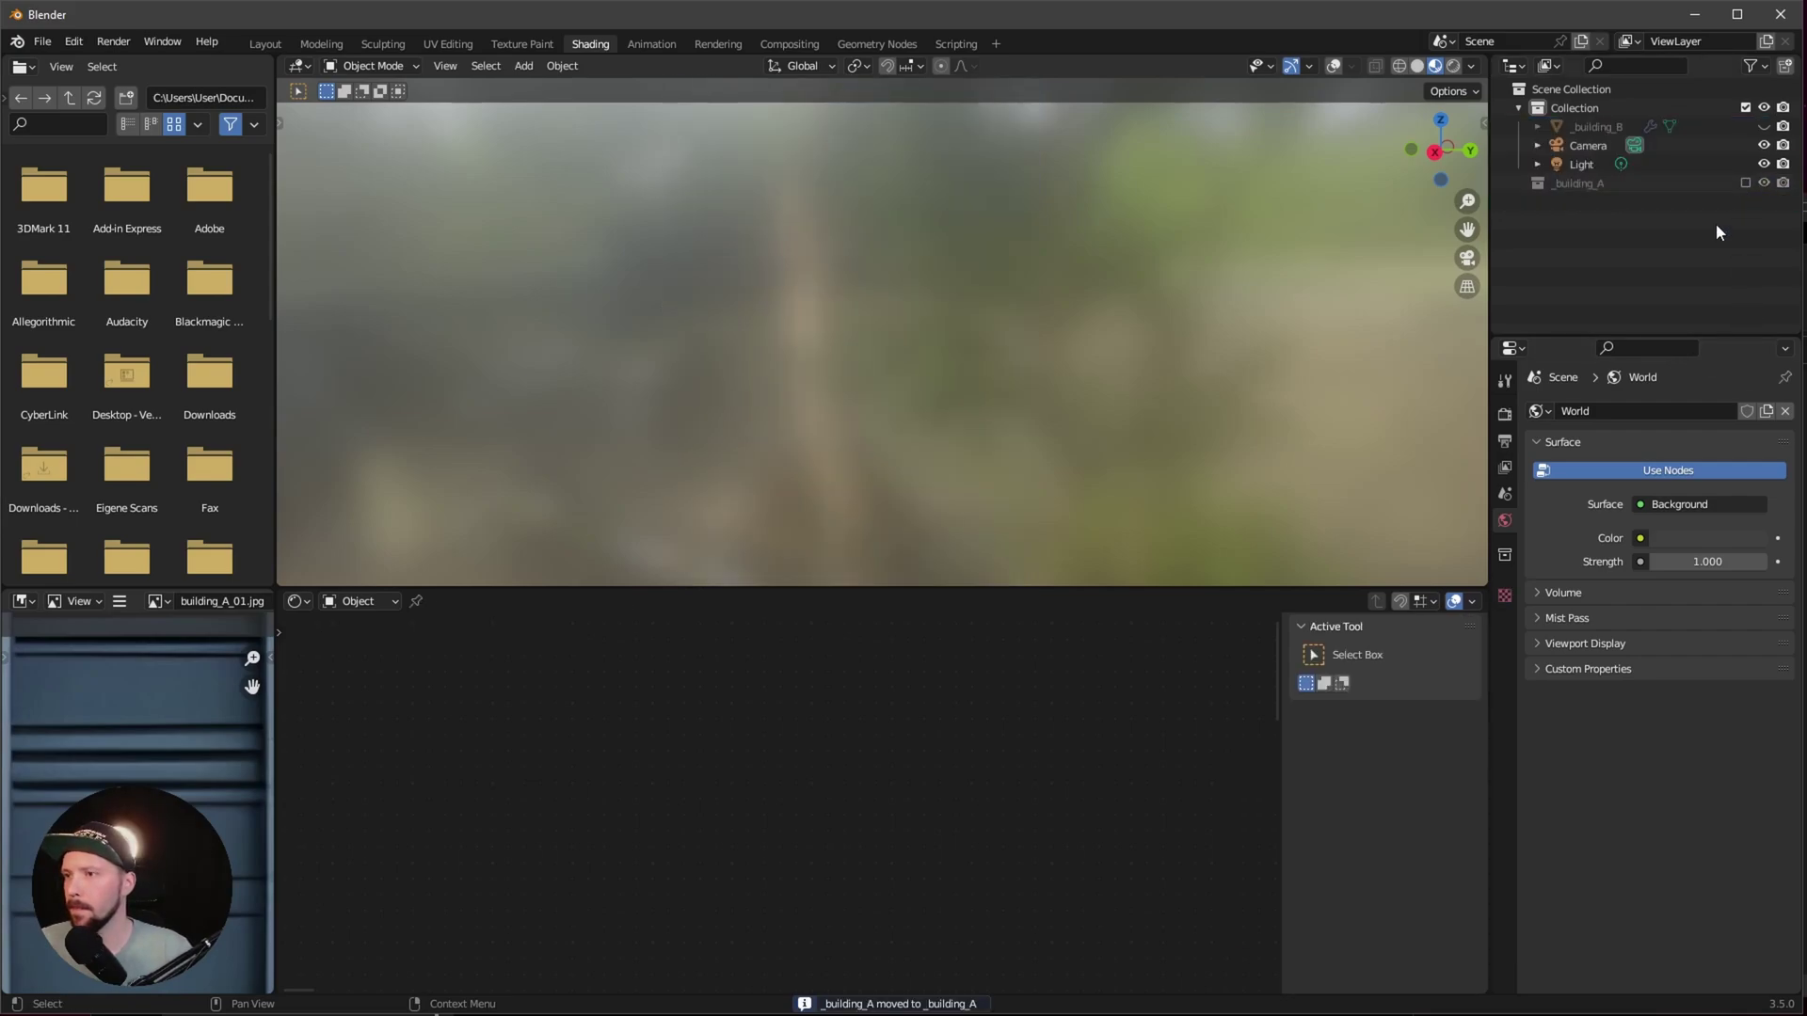
Step: Move building_B into its own new collection, _building_B
left_click(1675, 127)
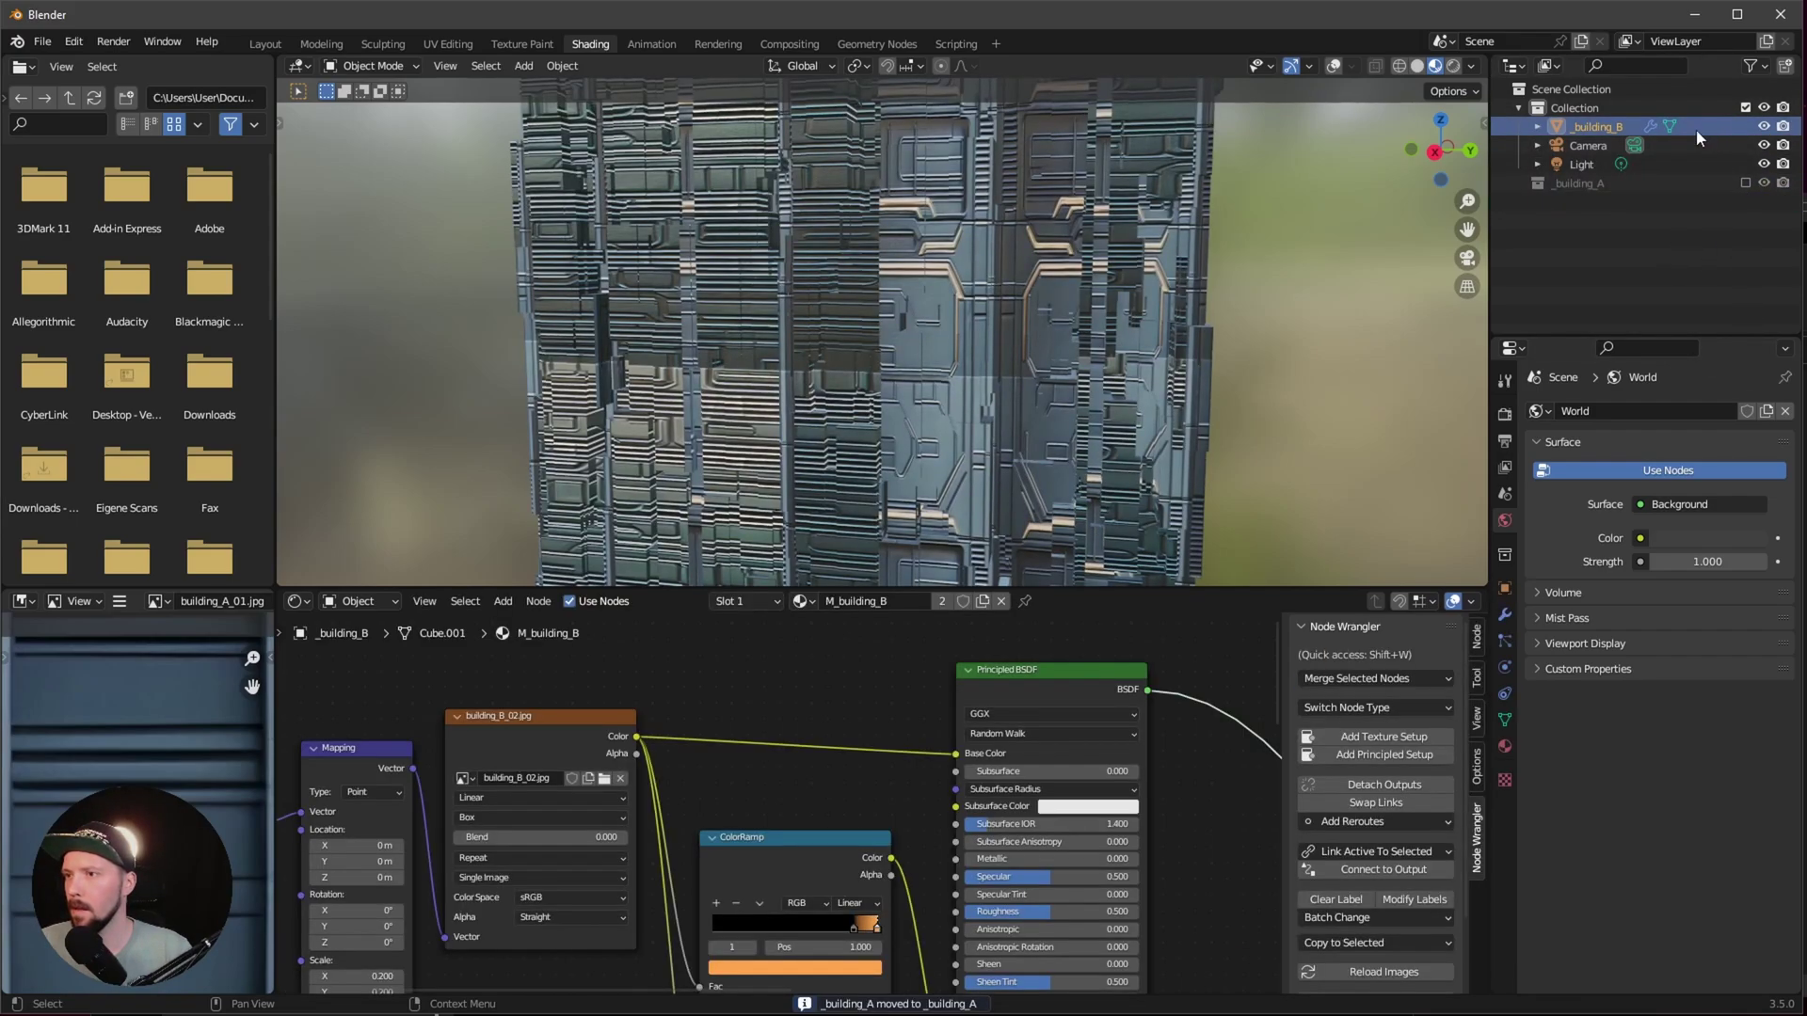
right_click(1700, 127)
key("Escape")
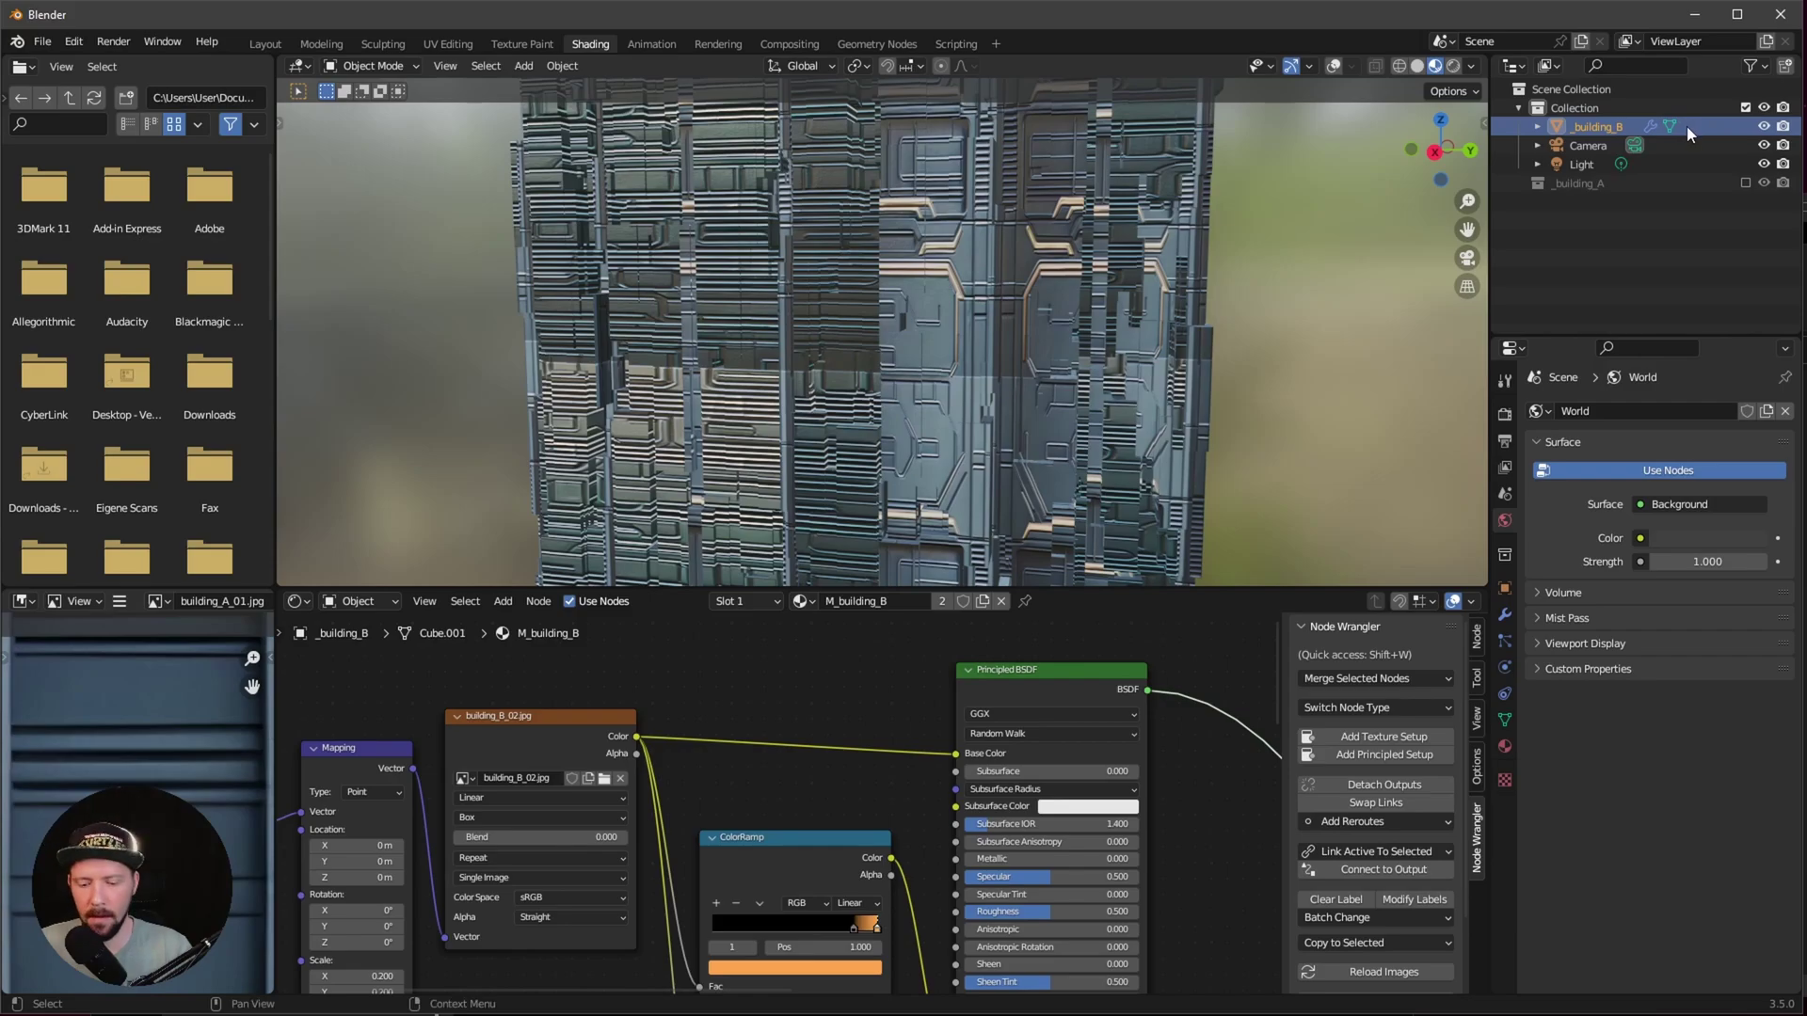
key("m")
left_click(1679, 132)
key("Return")
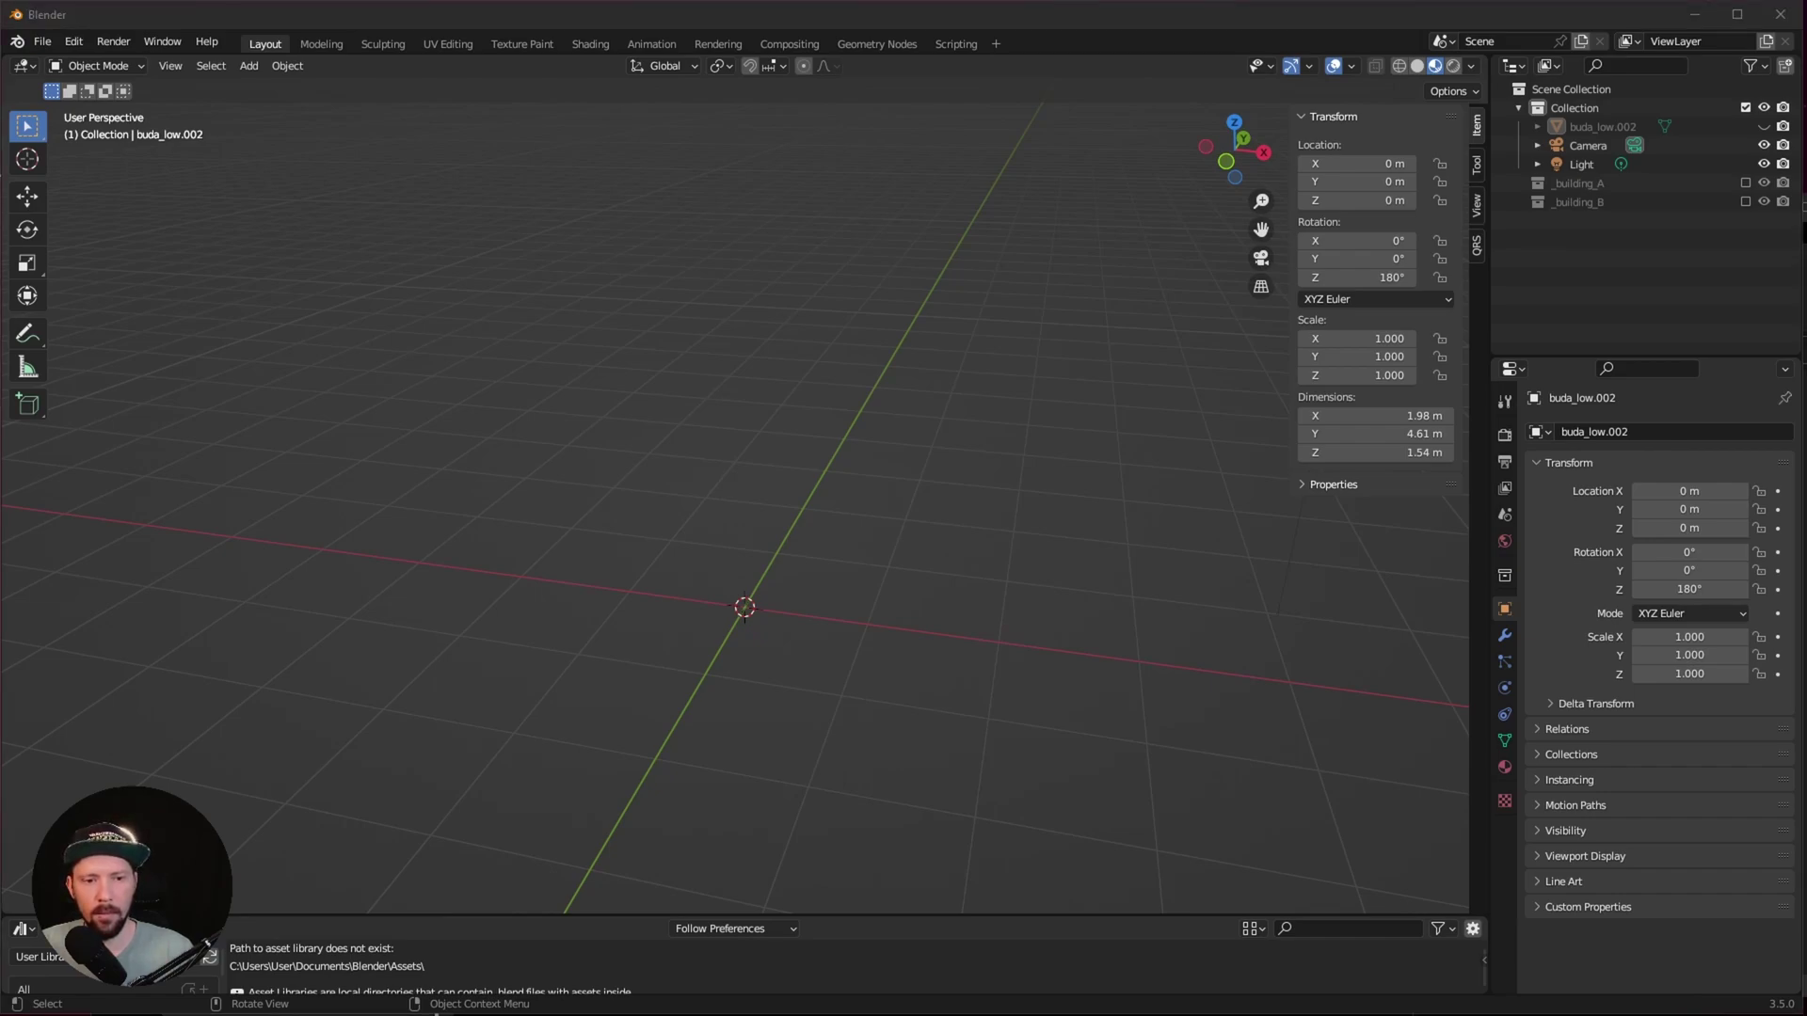
Step: Add a mesh plane to the scene
key("shift+a")
mouse_move(809, 629)
left_click(1020, 630)
middle_click_drag(1020, 630, 980, 658)
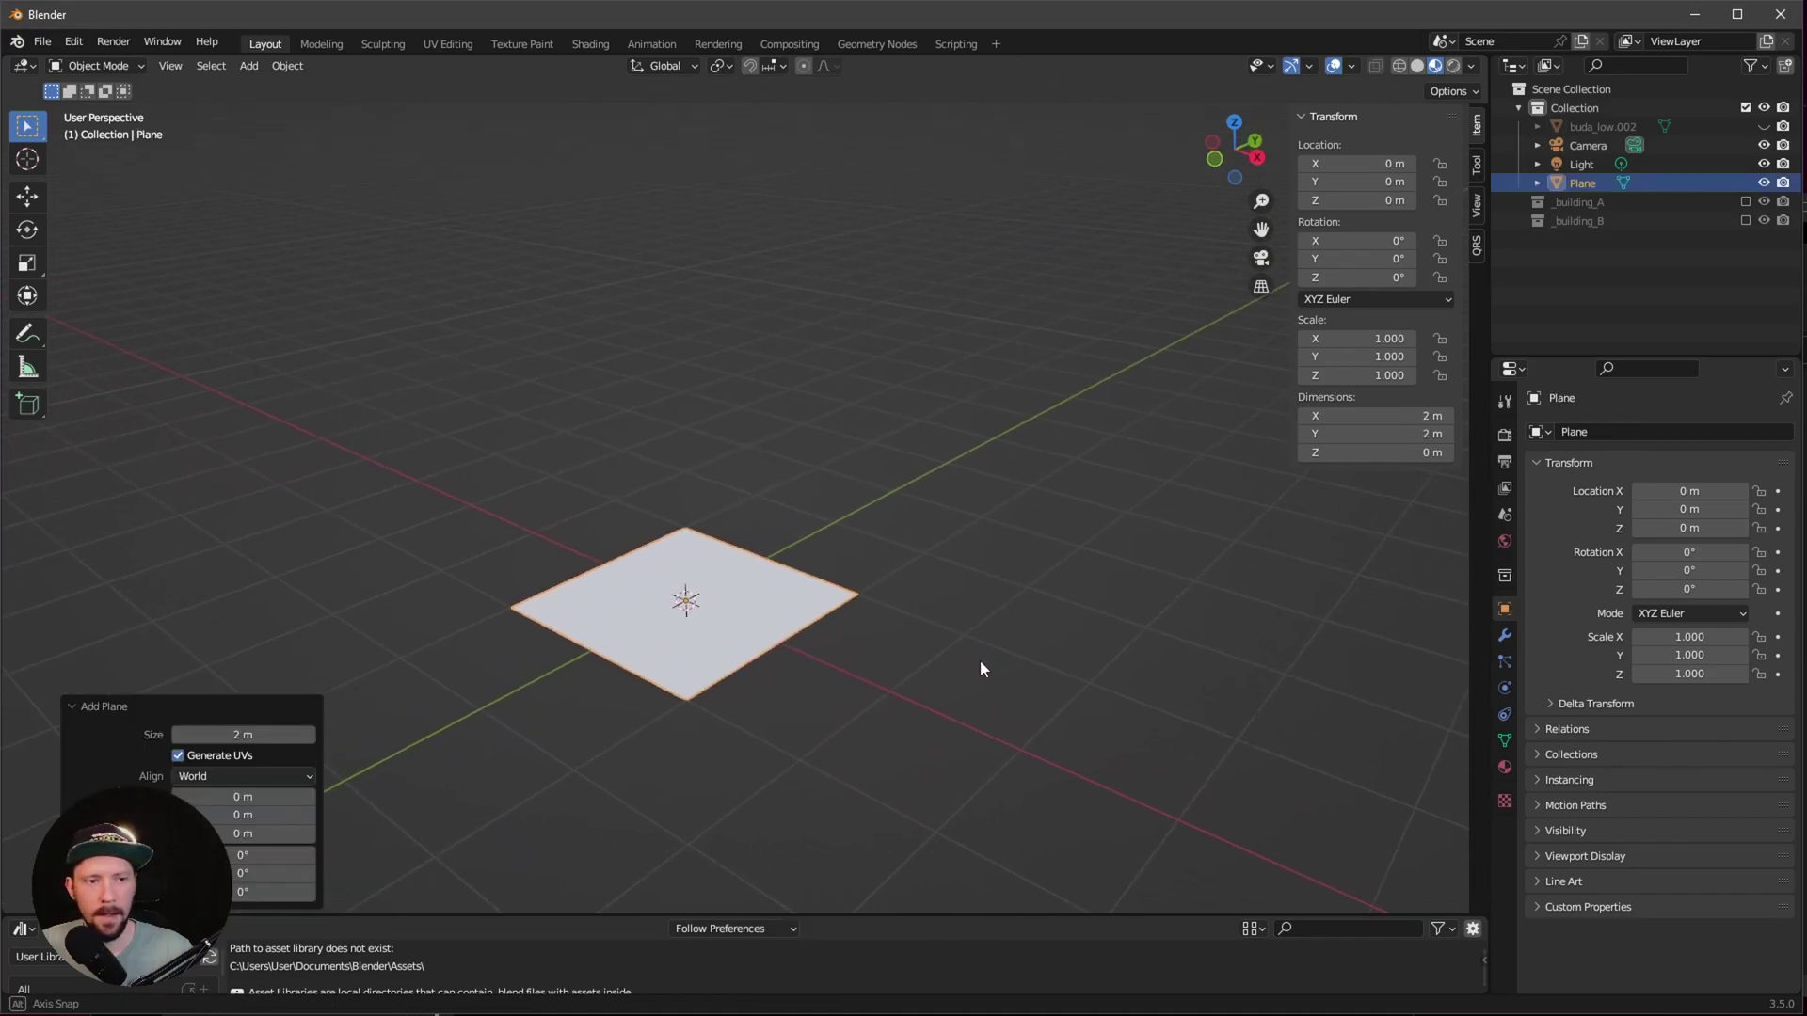
Step: Resize the plane to 8 m in X and 3.5 m in Y, then switch to the Shading workspace
left_click(1445, 414)
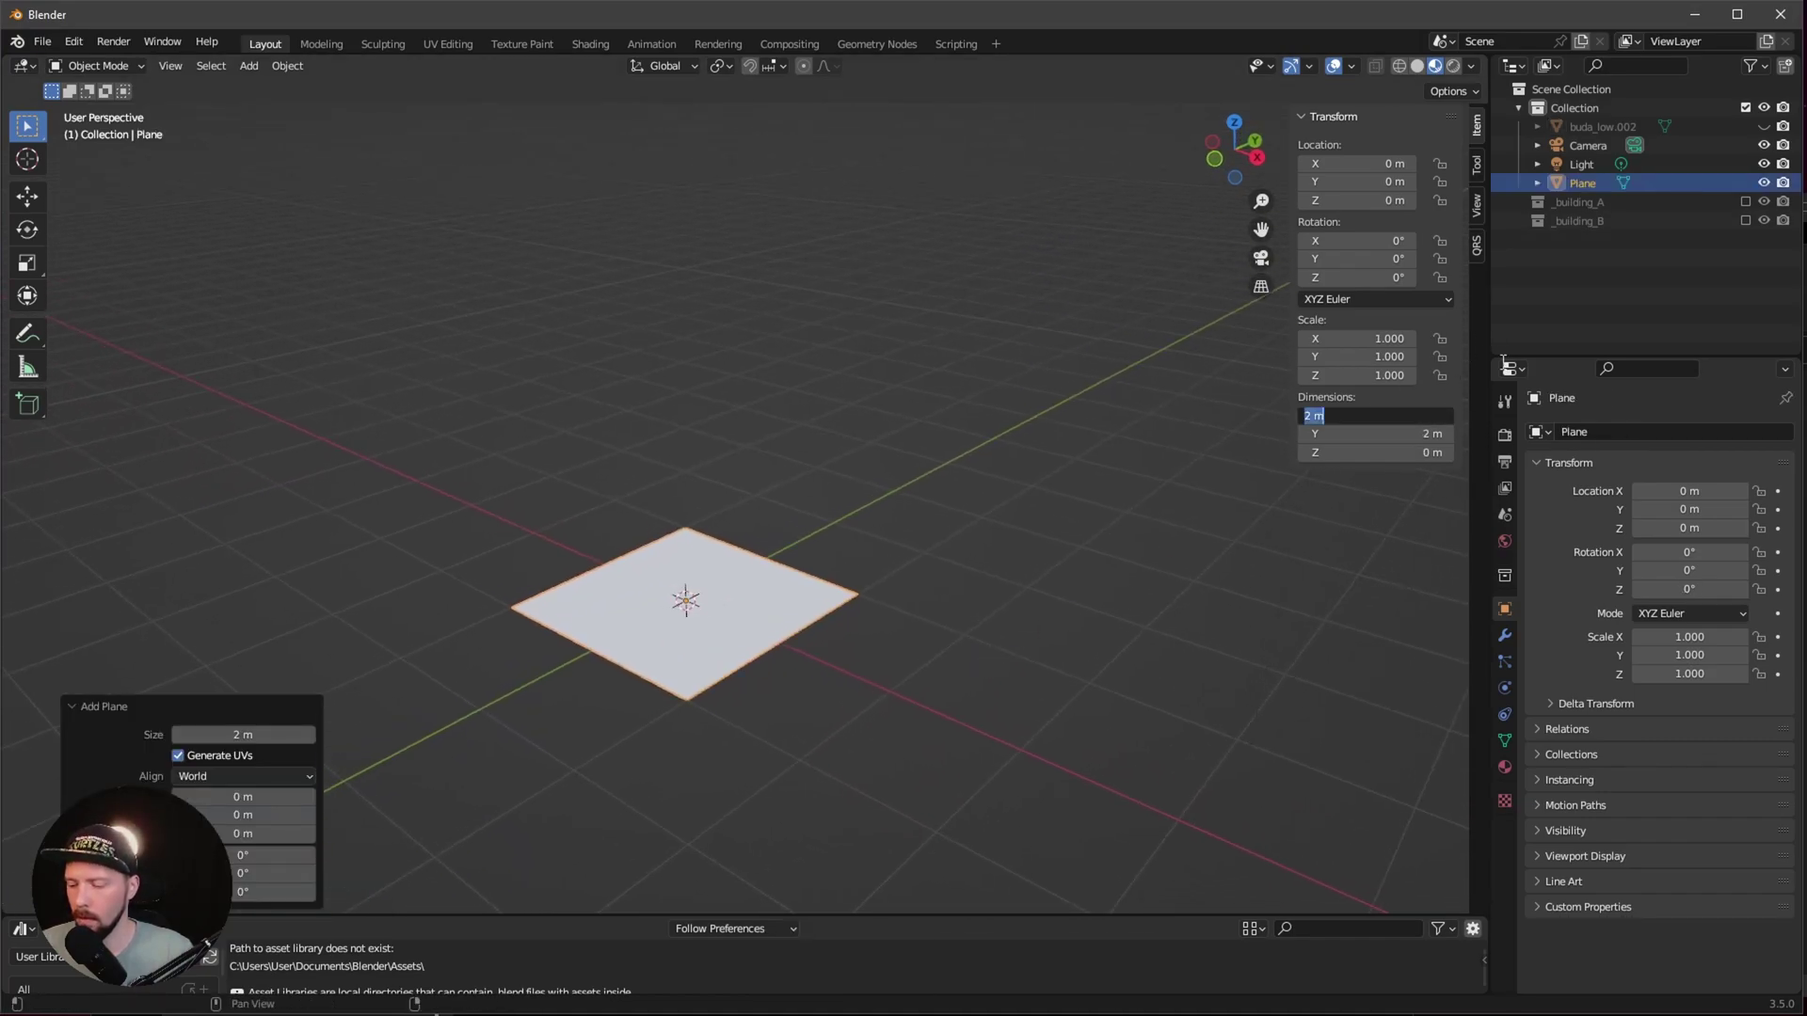
type("8")
key("Tab")
type("3.5")
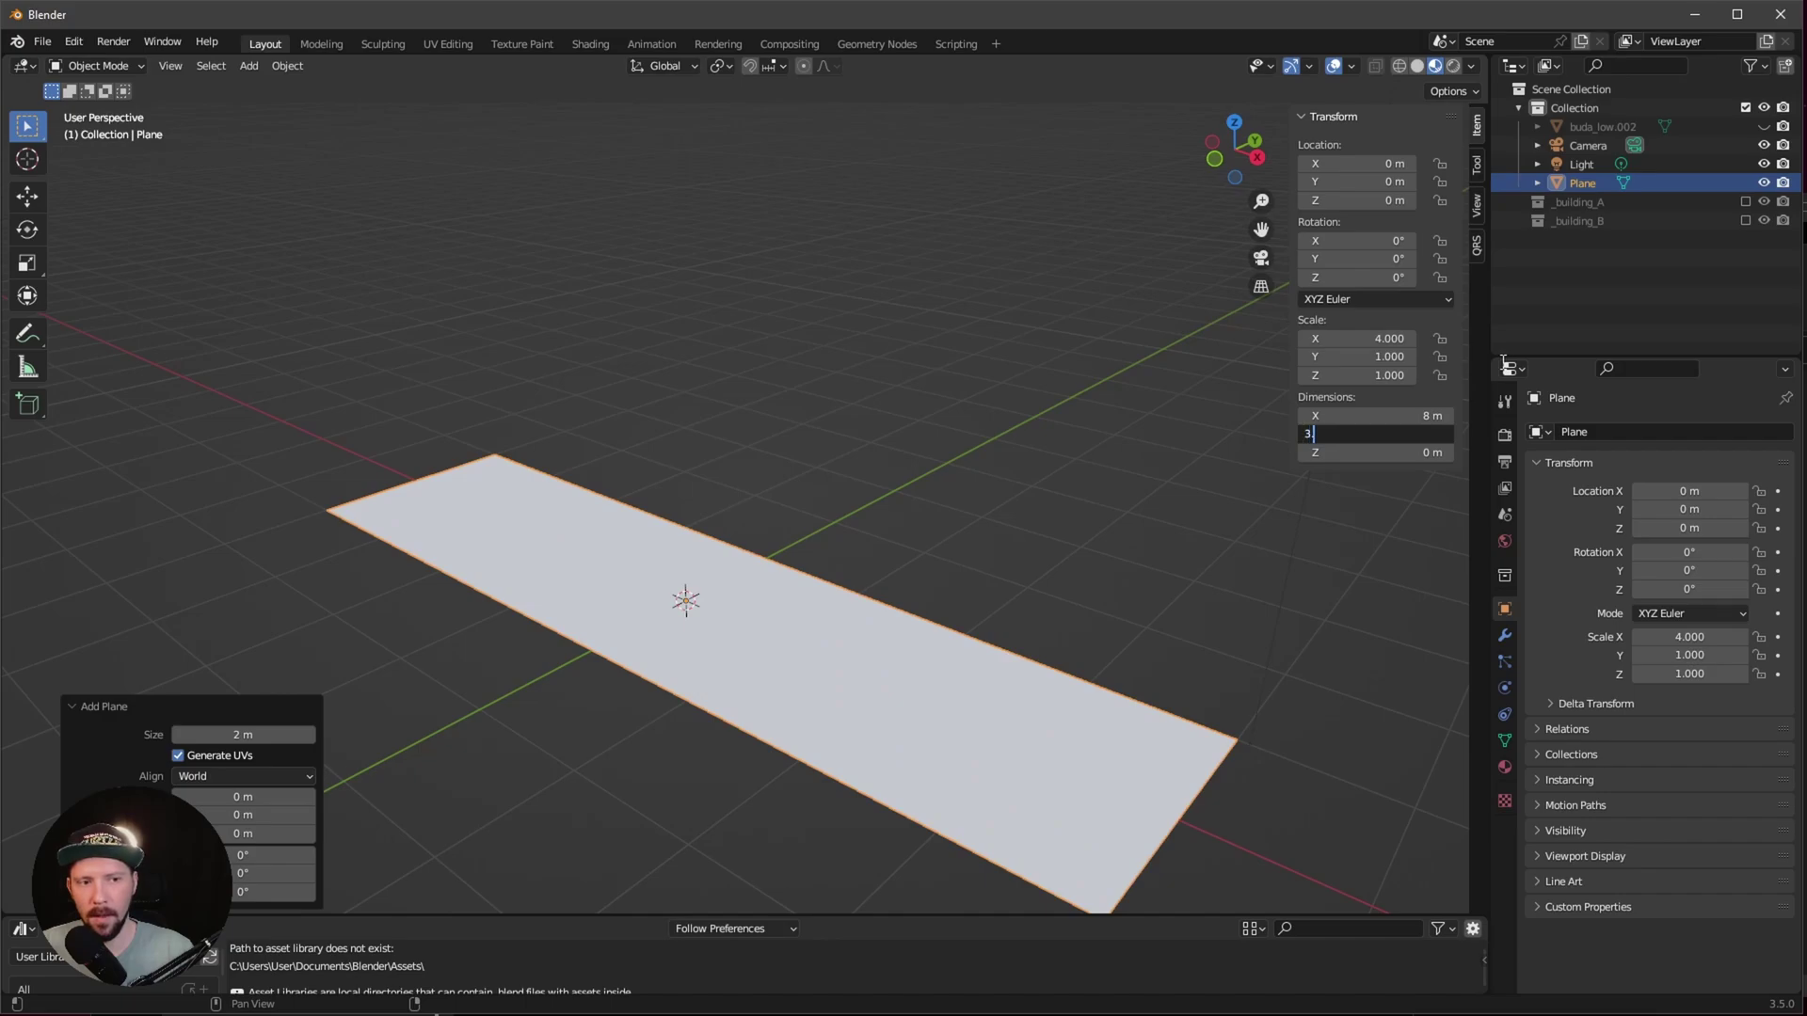
key("Return")
middle_click_drag(677, 235, 630, 202)
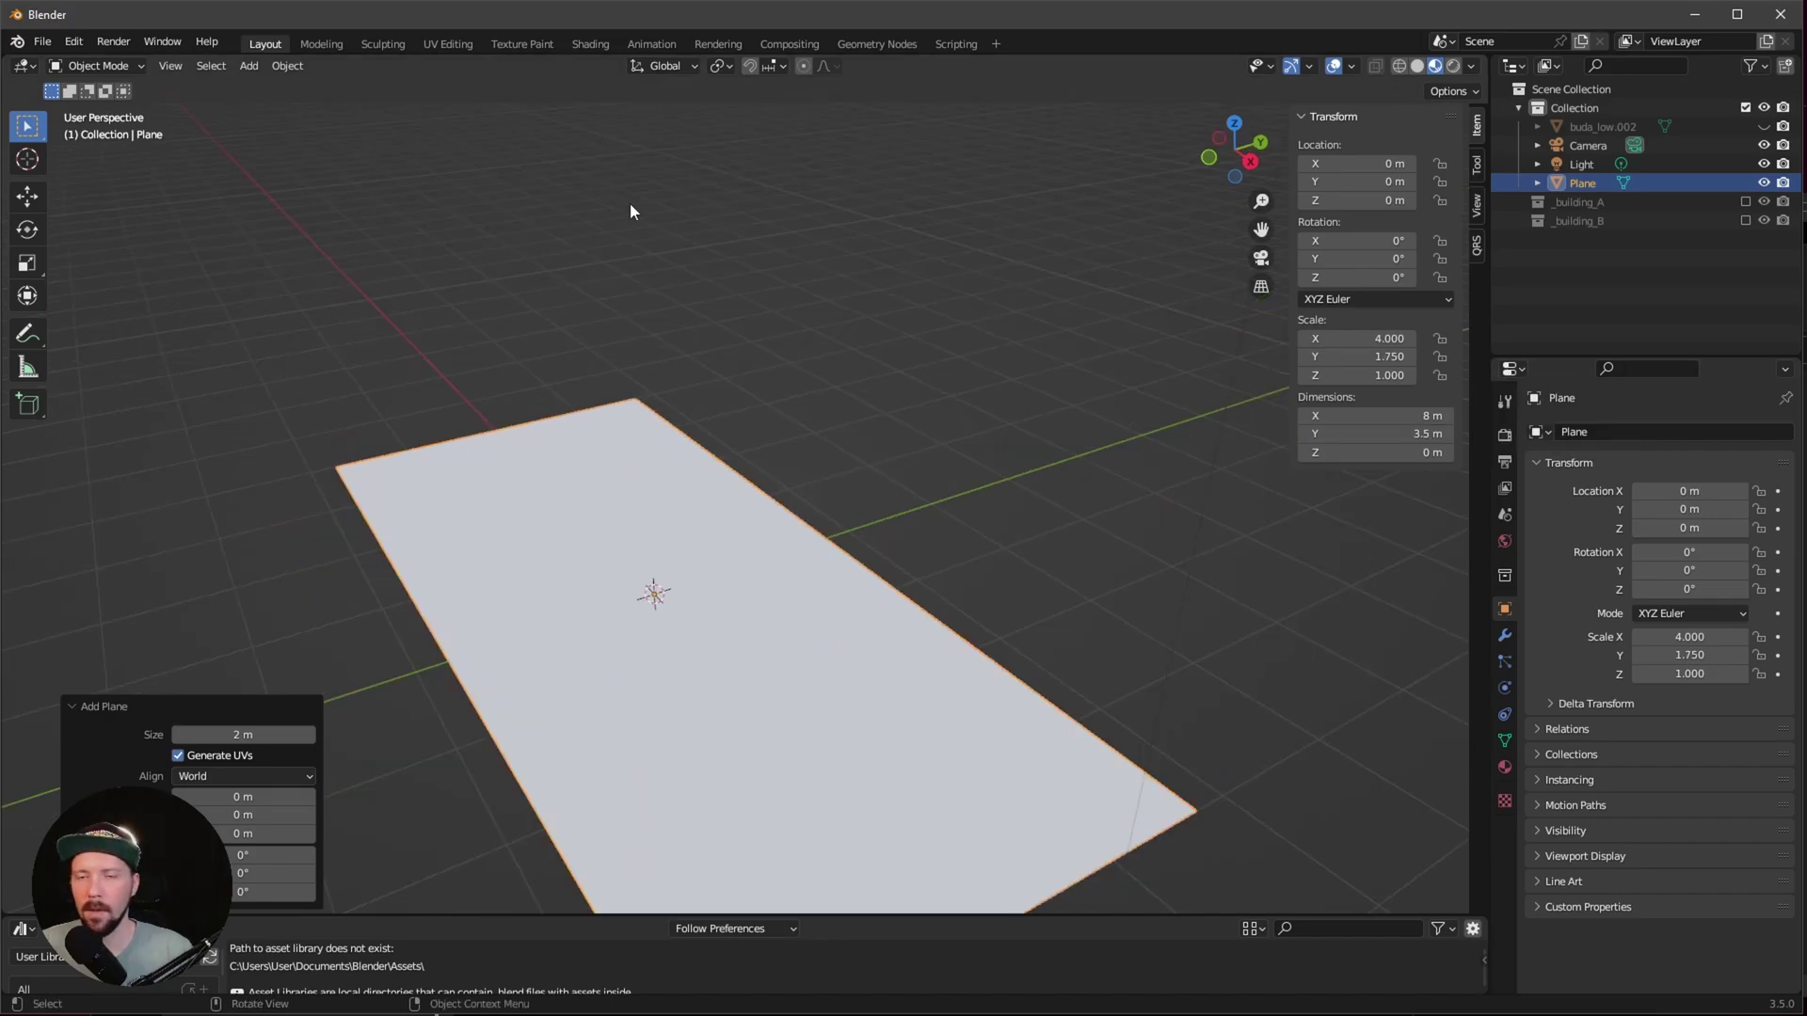
left_click(590, 44)
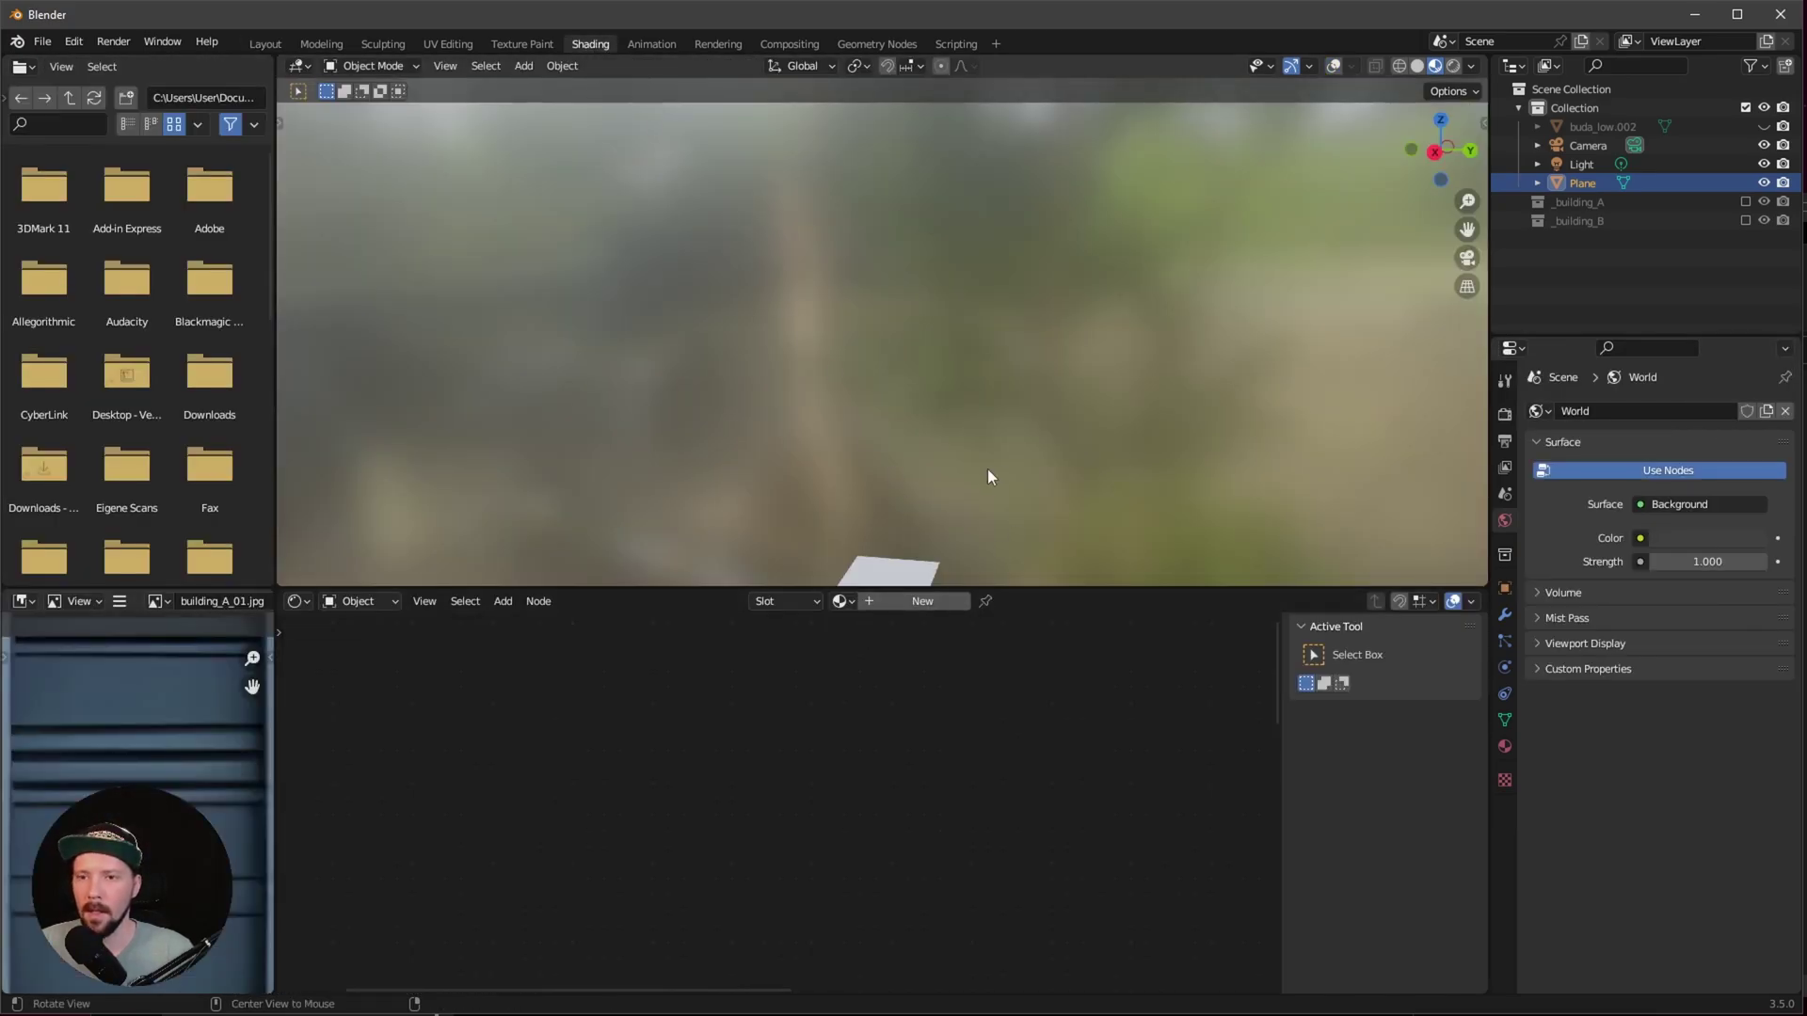
Step: Create a new material for the plane and name it m_debris
mouse_move(987, 469)
middle_mouse_down()
mouse_move(958, 403)
mouse_move(917, 402)
middle_mouse_up()
scroll(917, 411, "up", 4)
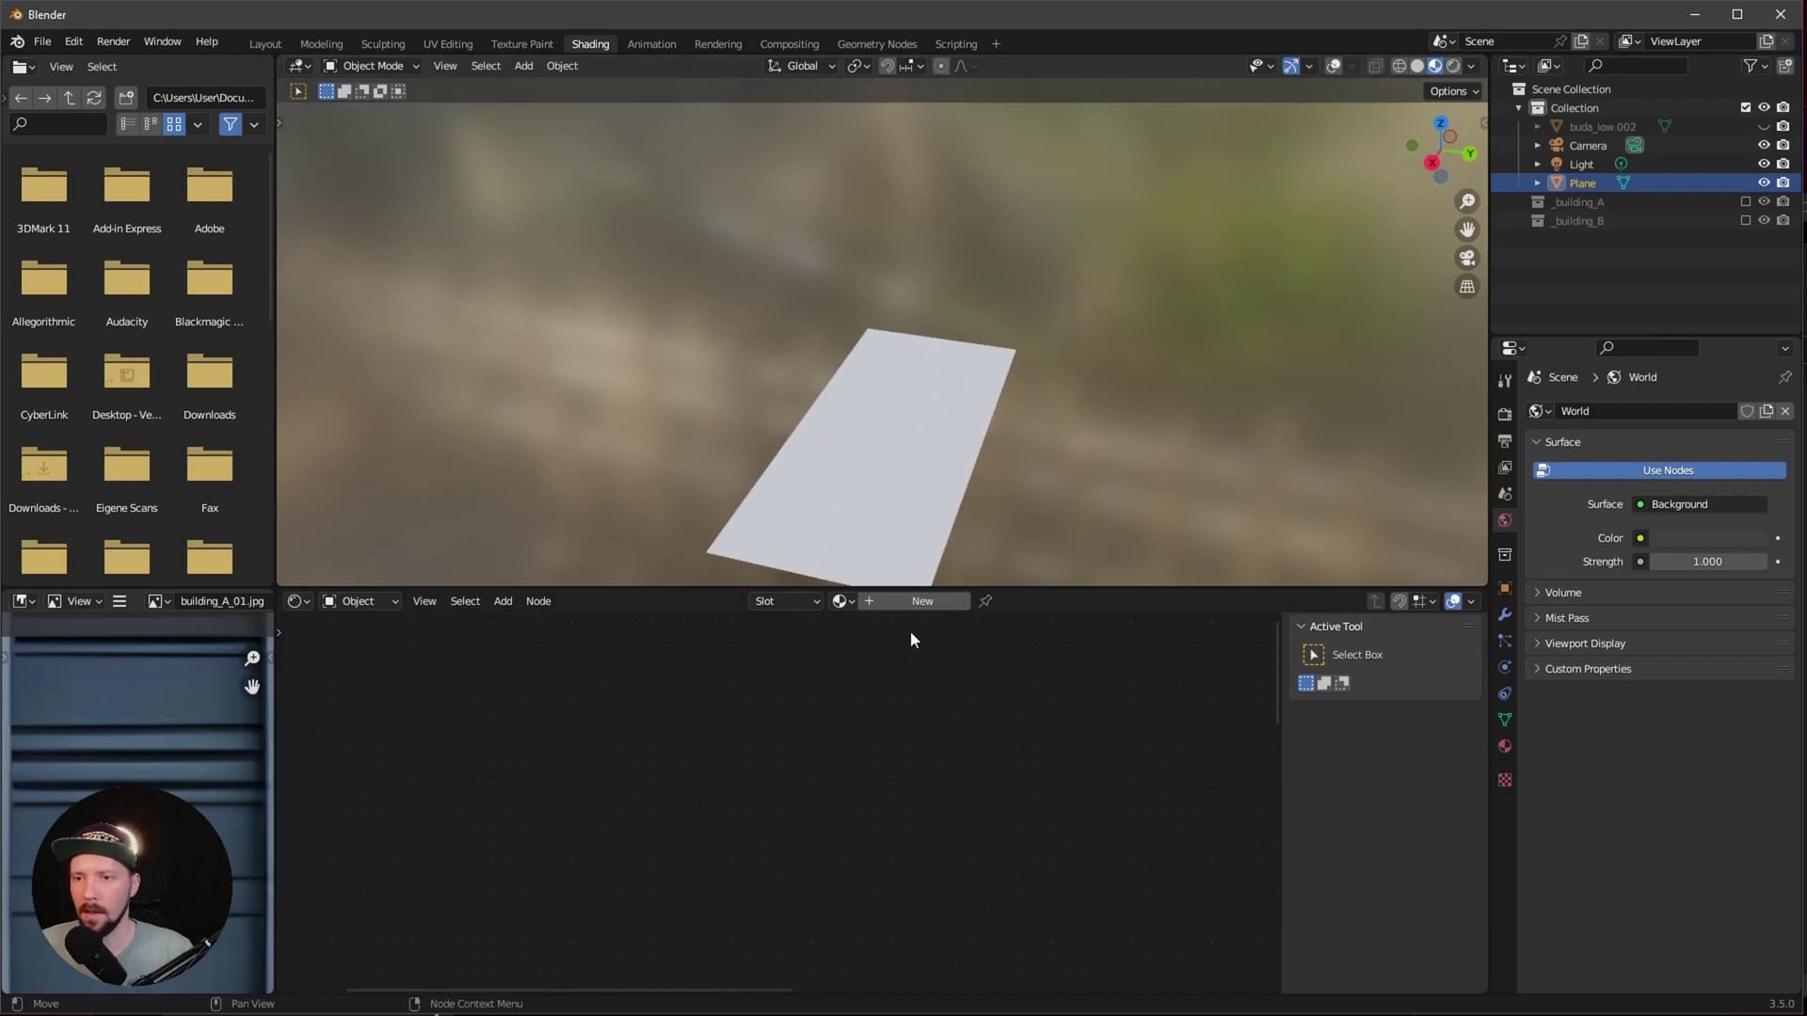
left_click(922, 601)
double_click(870, 603)
type("m_debris")
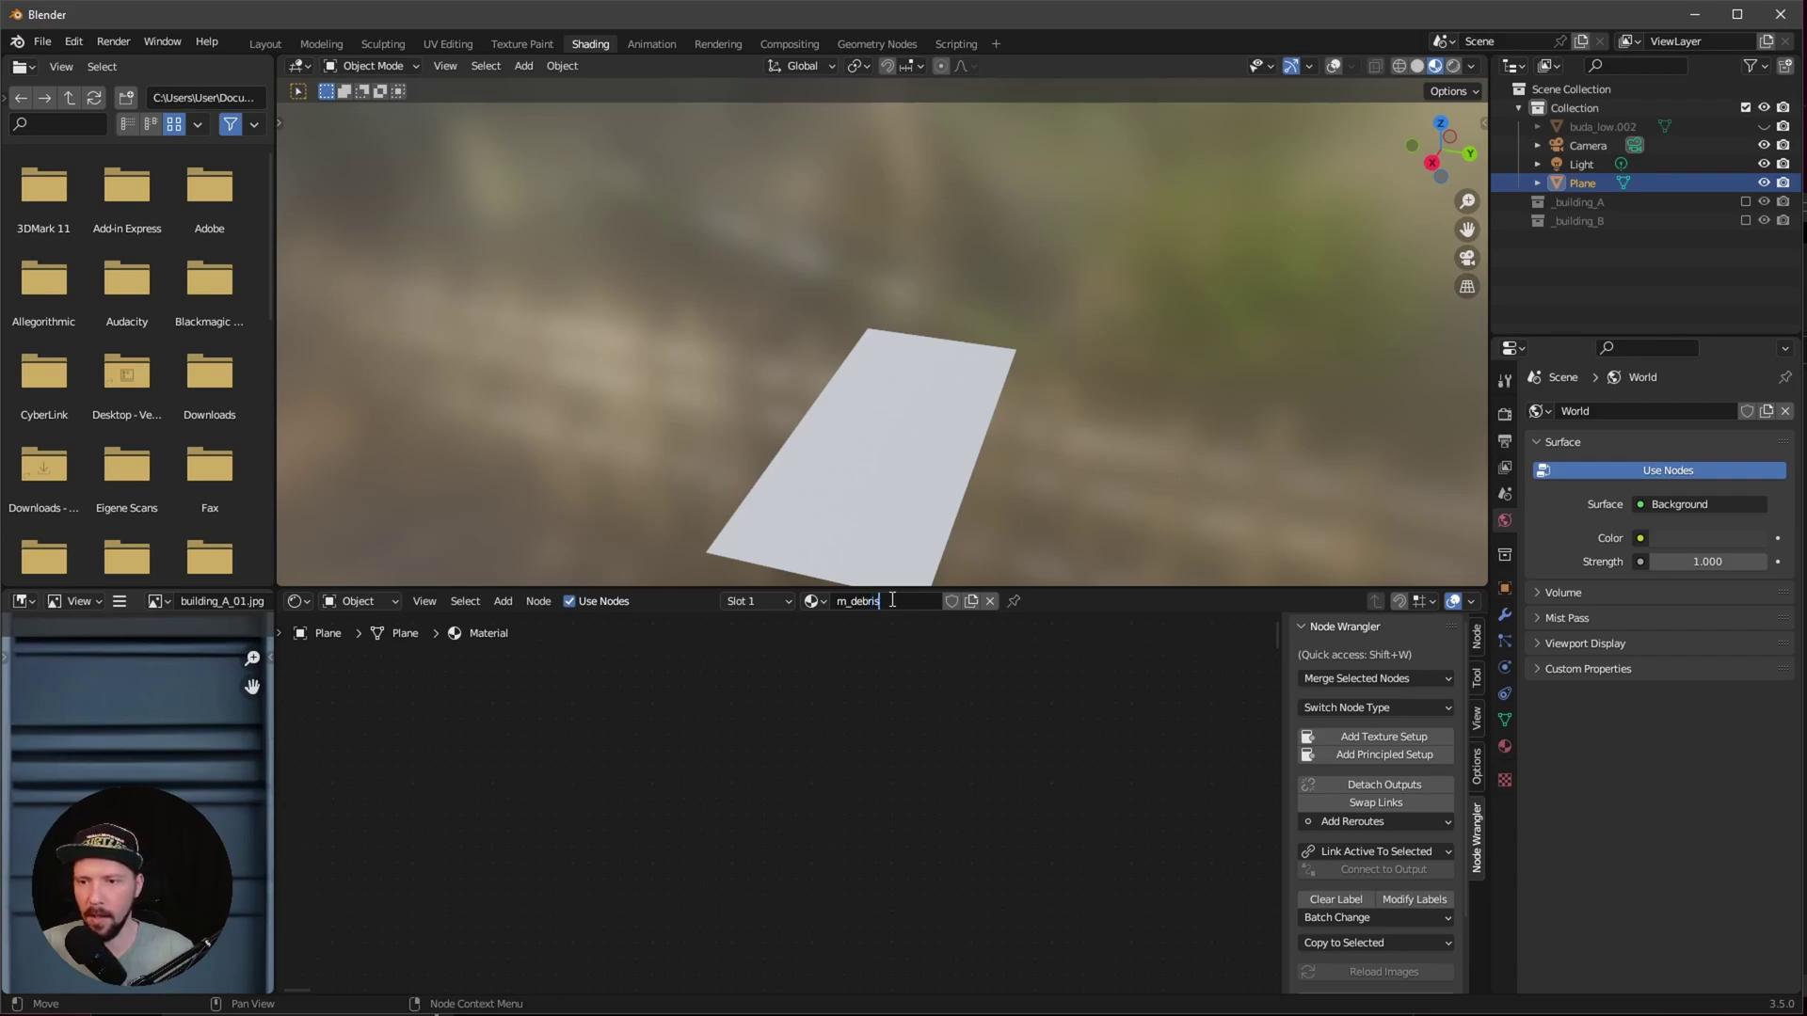
key("Return")
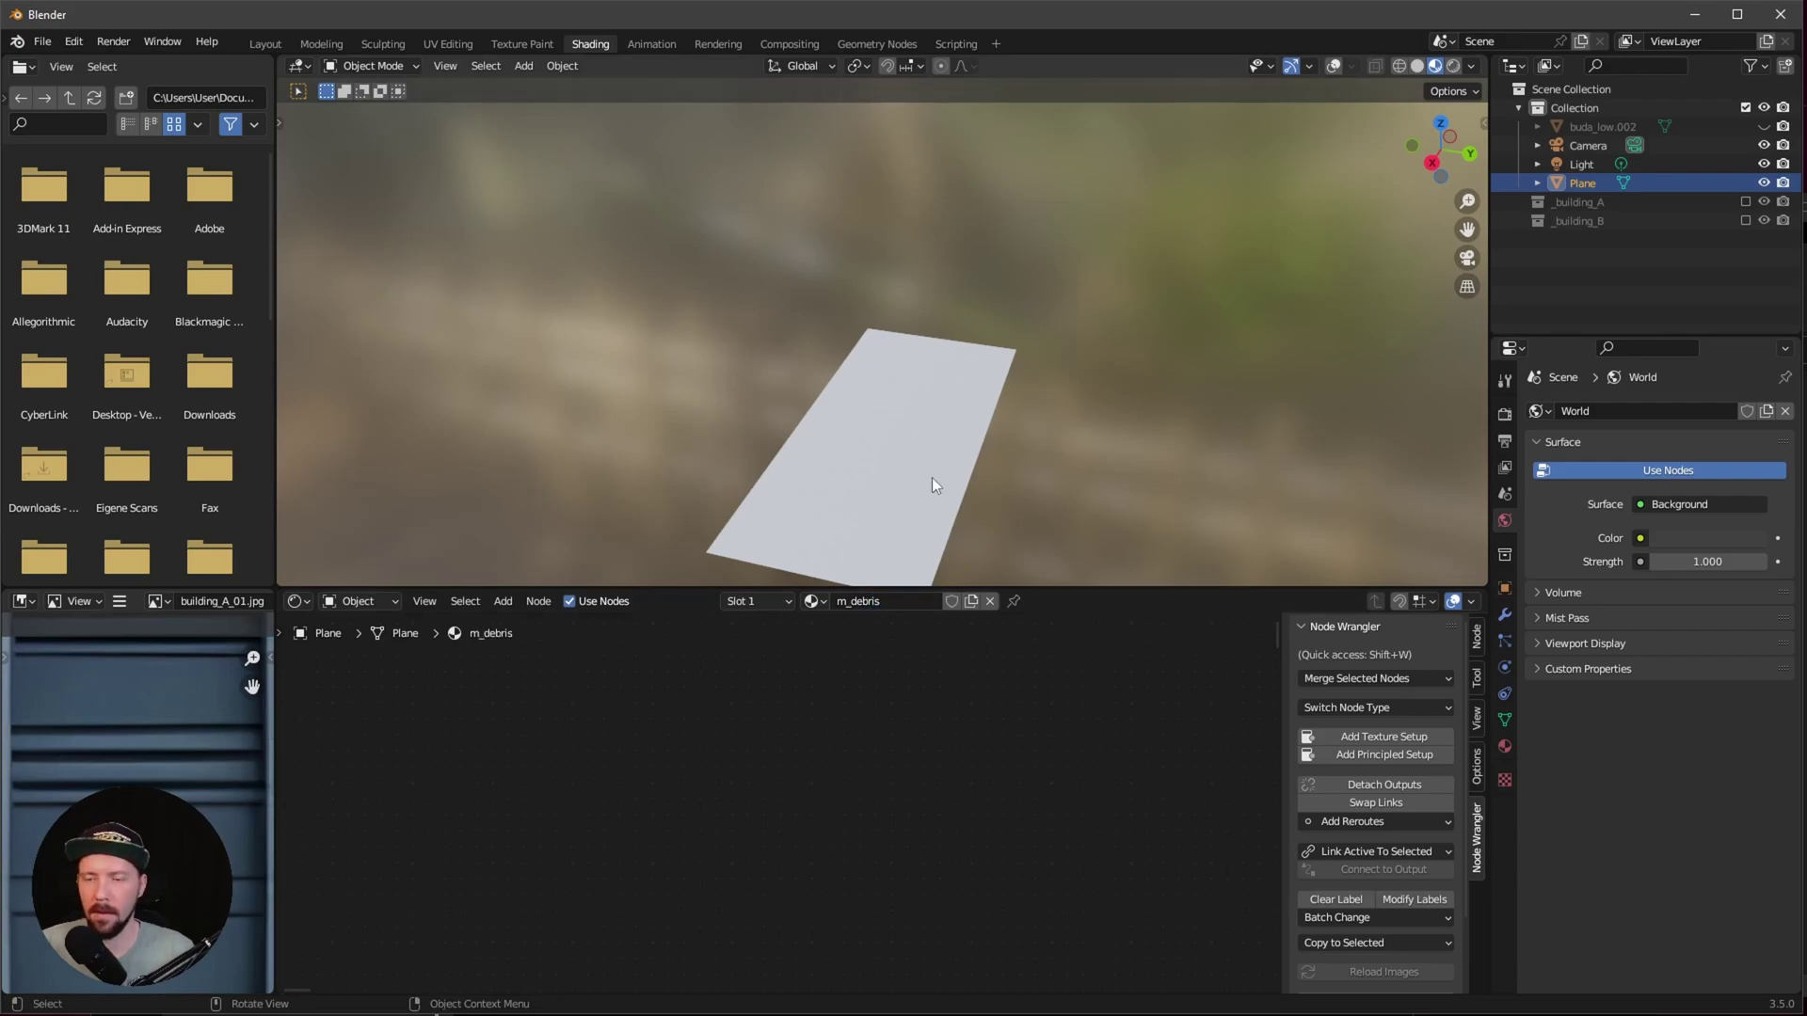
Step: Select the Principled BSDF node and launch Principled Texture Setup with Ctrl+Shift+T
middle_click_drag(1060, 719, 808, 696, "ctrl")
left_click(795, 686)
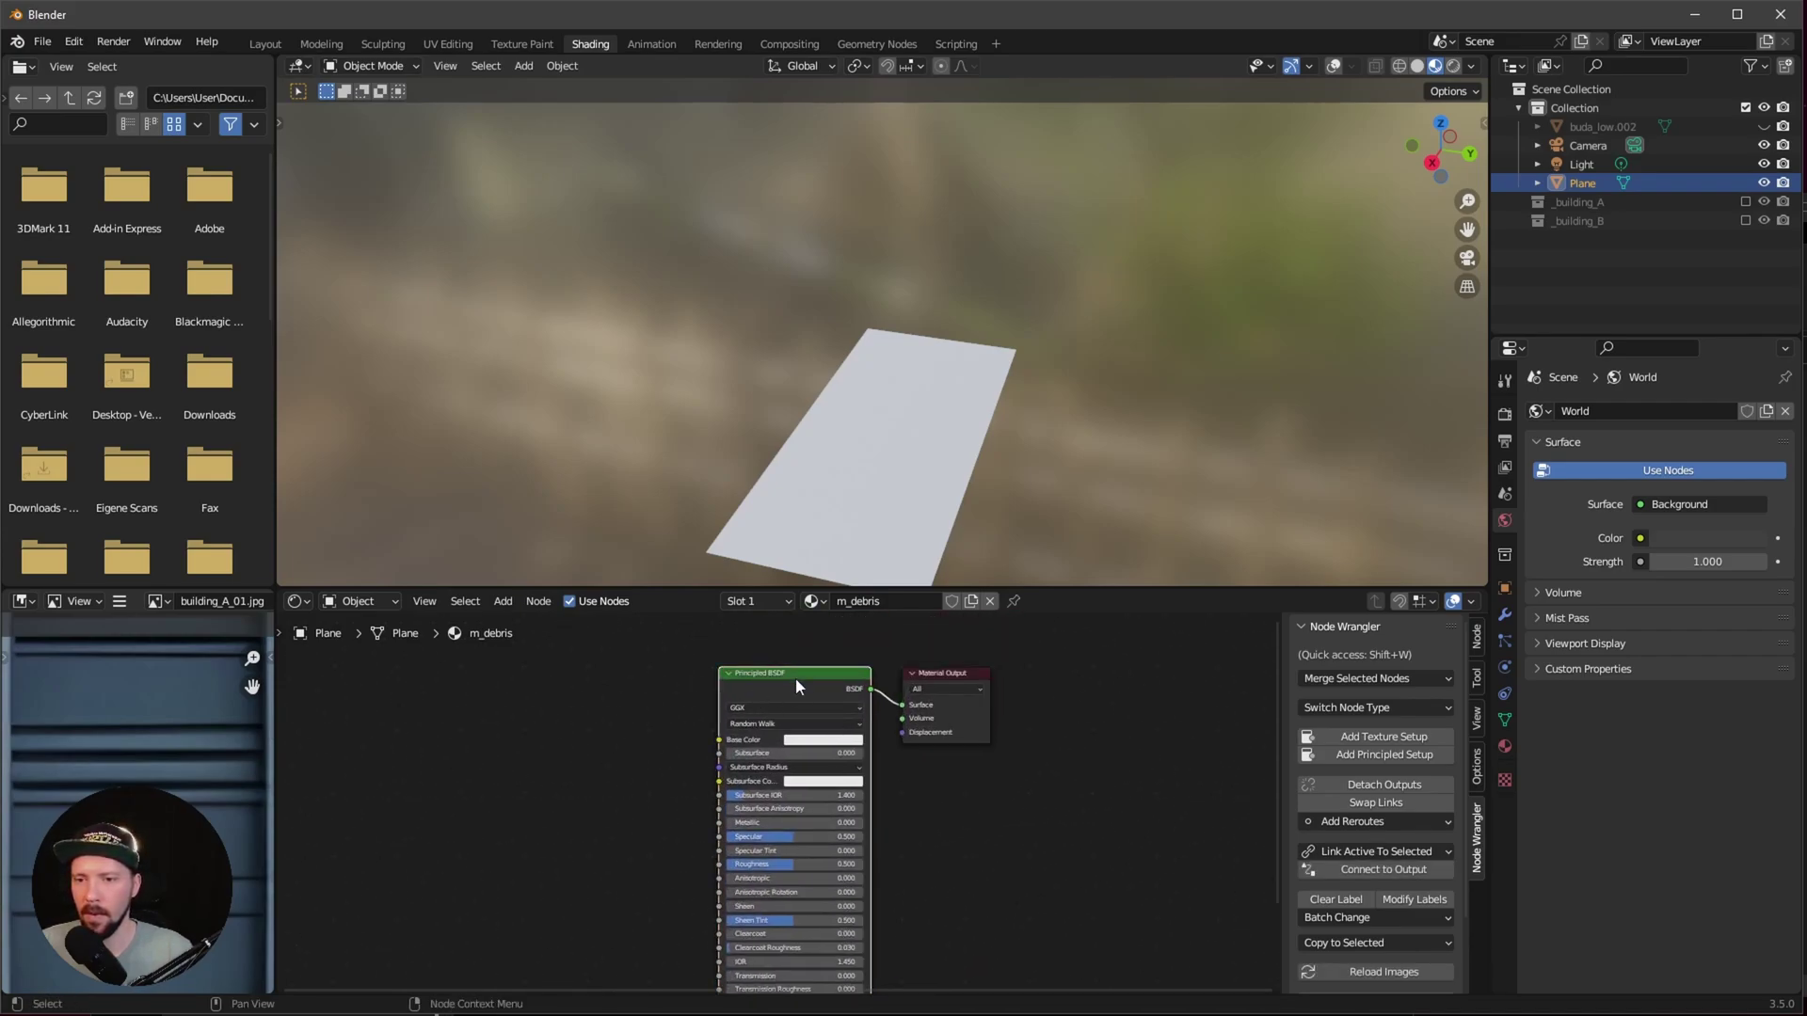
left_click_drag(800, 591, 802, 508)
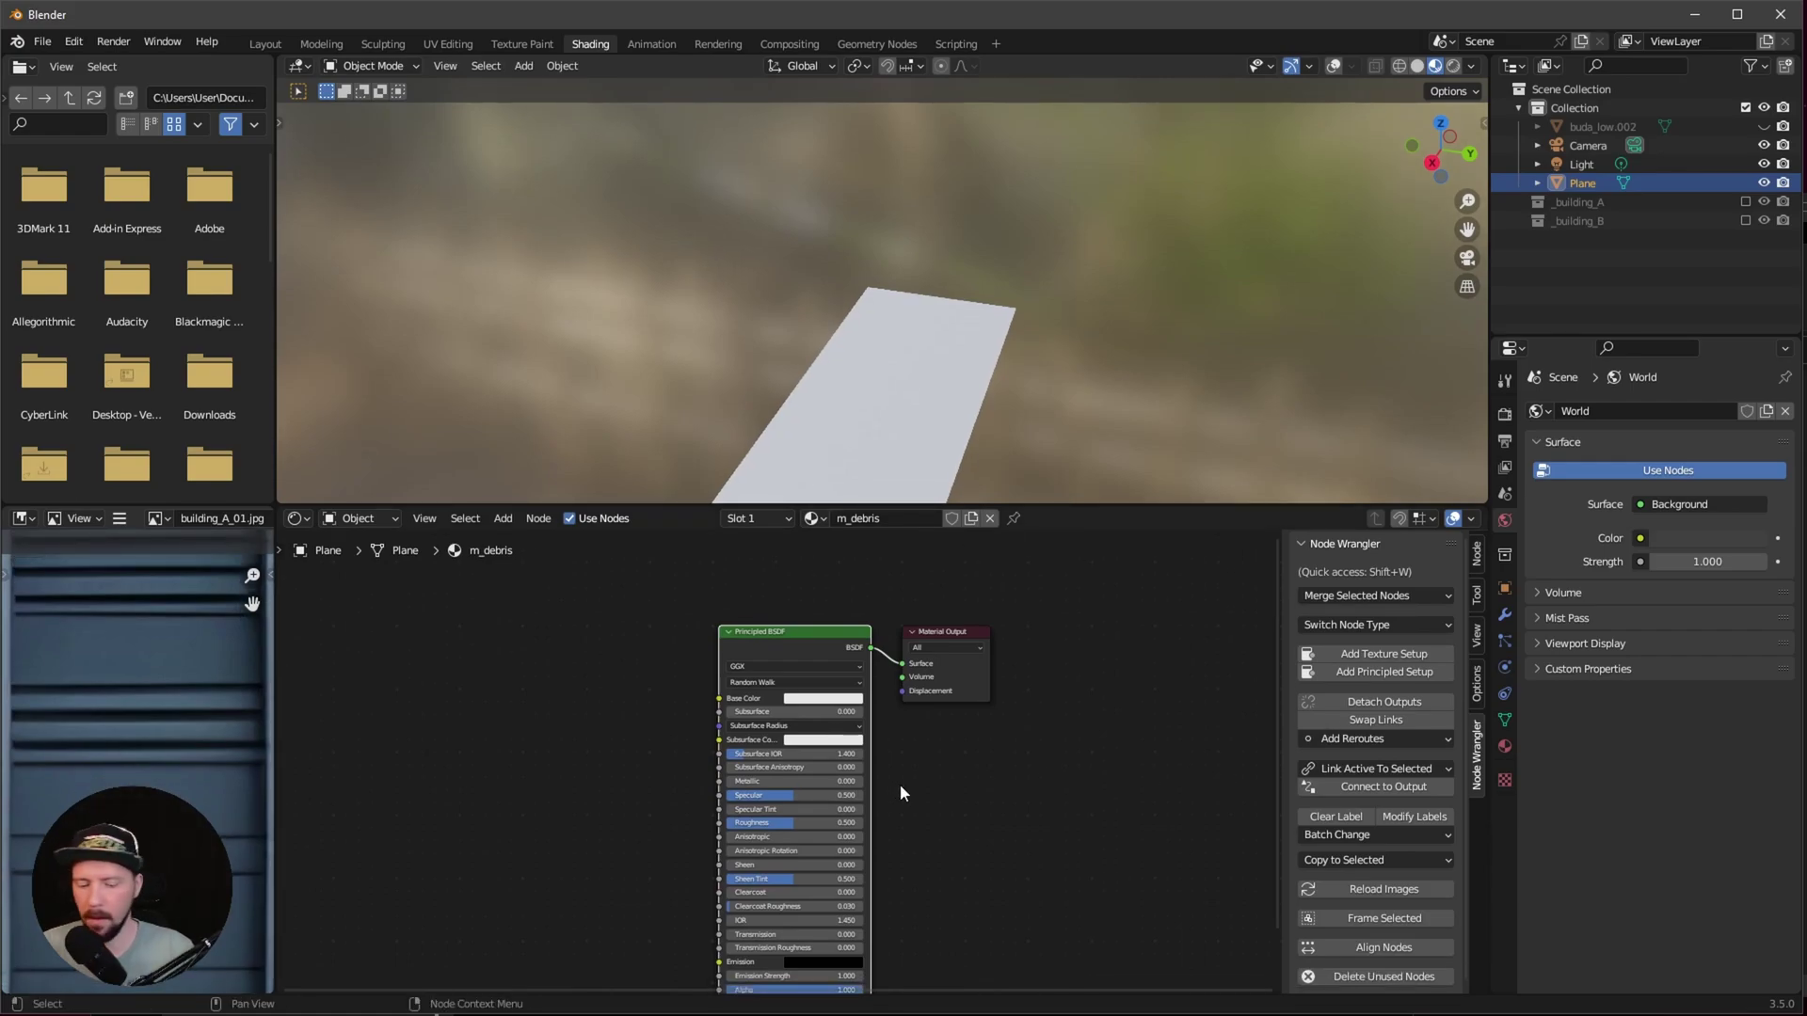
key("ctrl+shift+t")
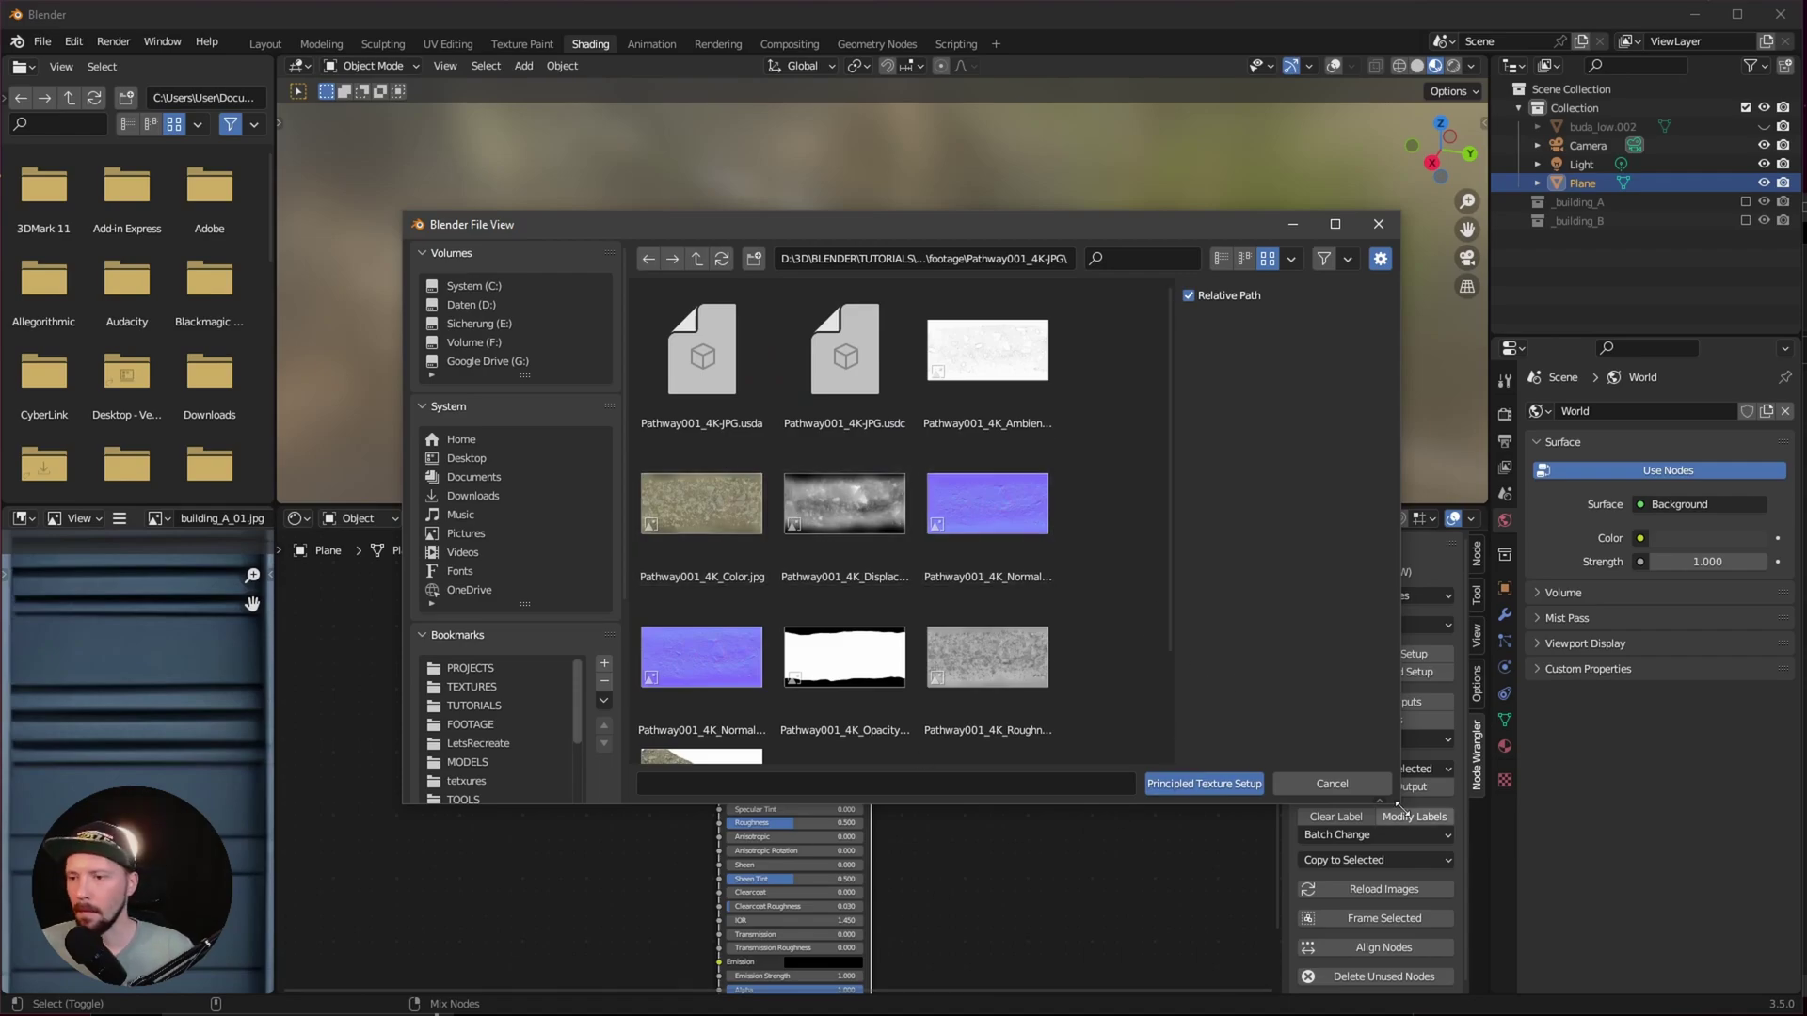
Step: Pick the Pathway001 Color, Displacement, NormalDX and Roughness maps and build the principled node setup
left_click_drag(1400, 807, 1493, 911)
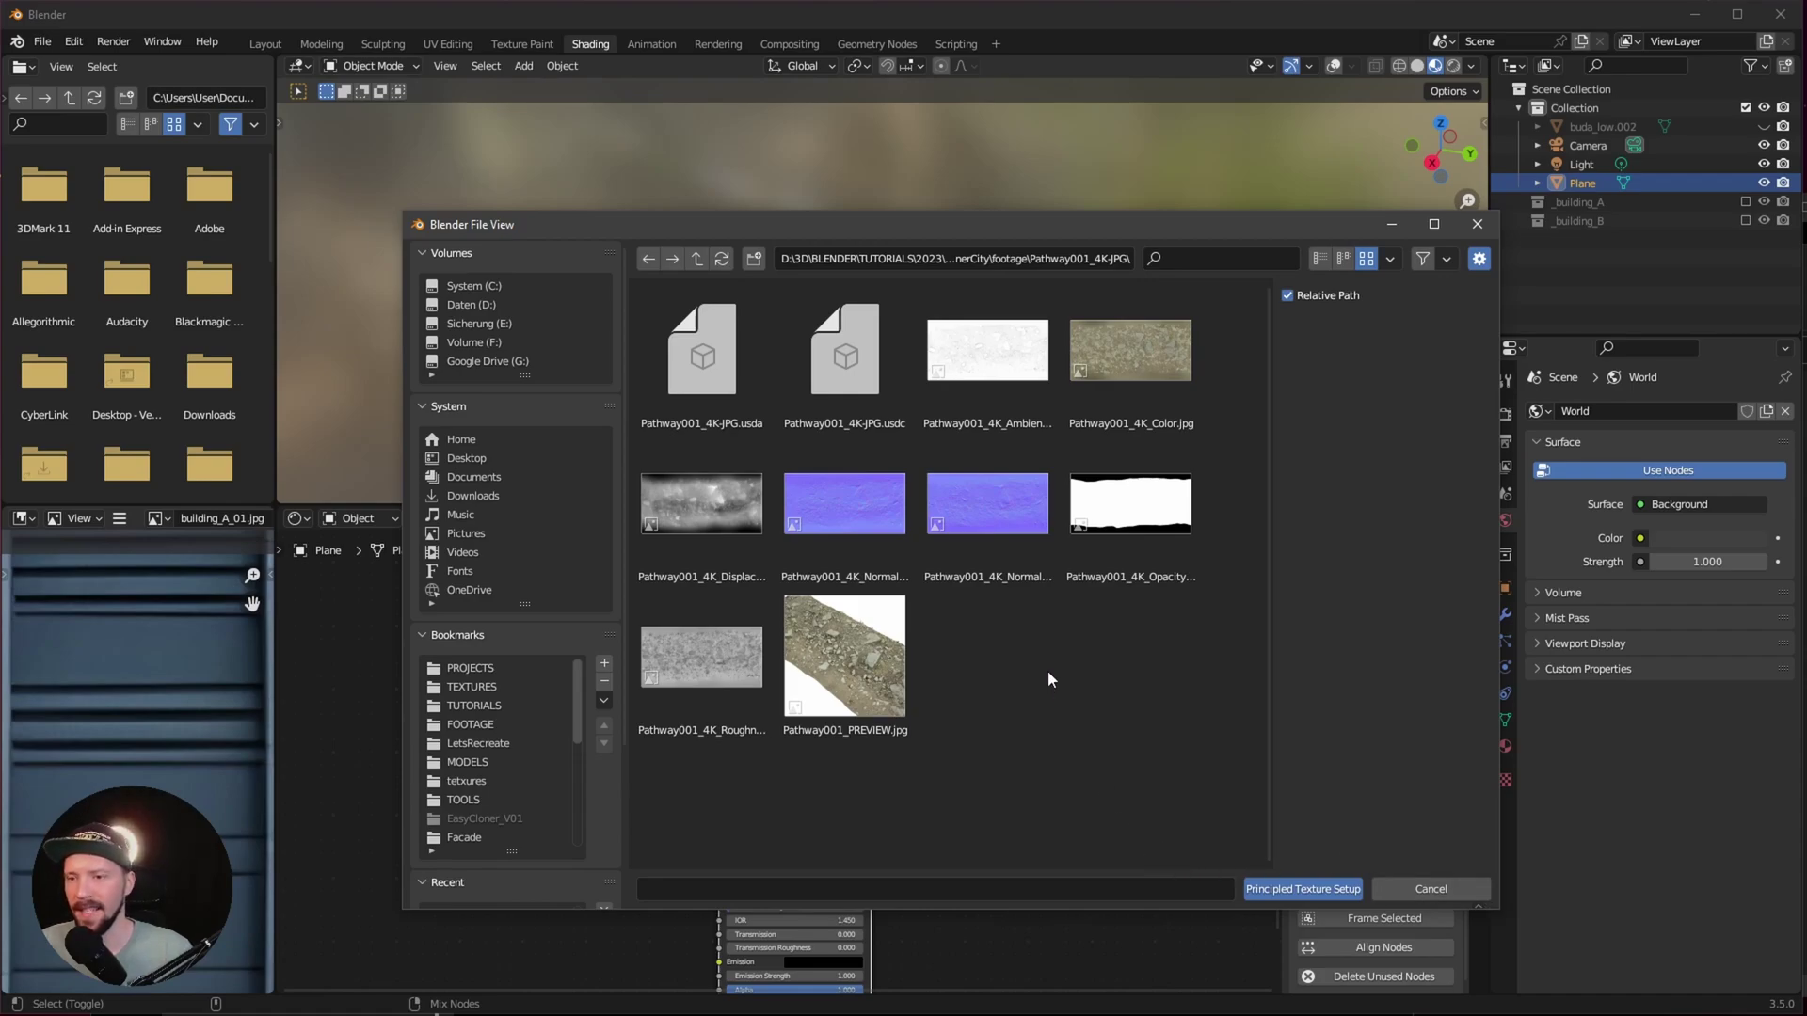
left_click(1137, 374)
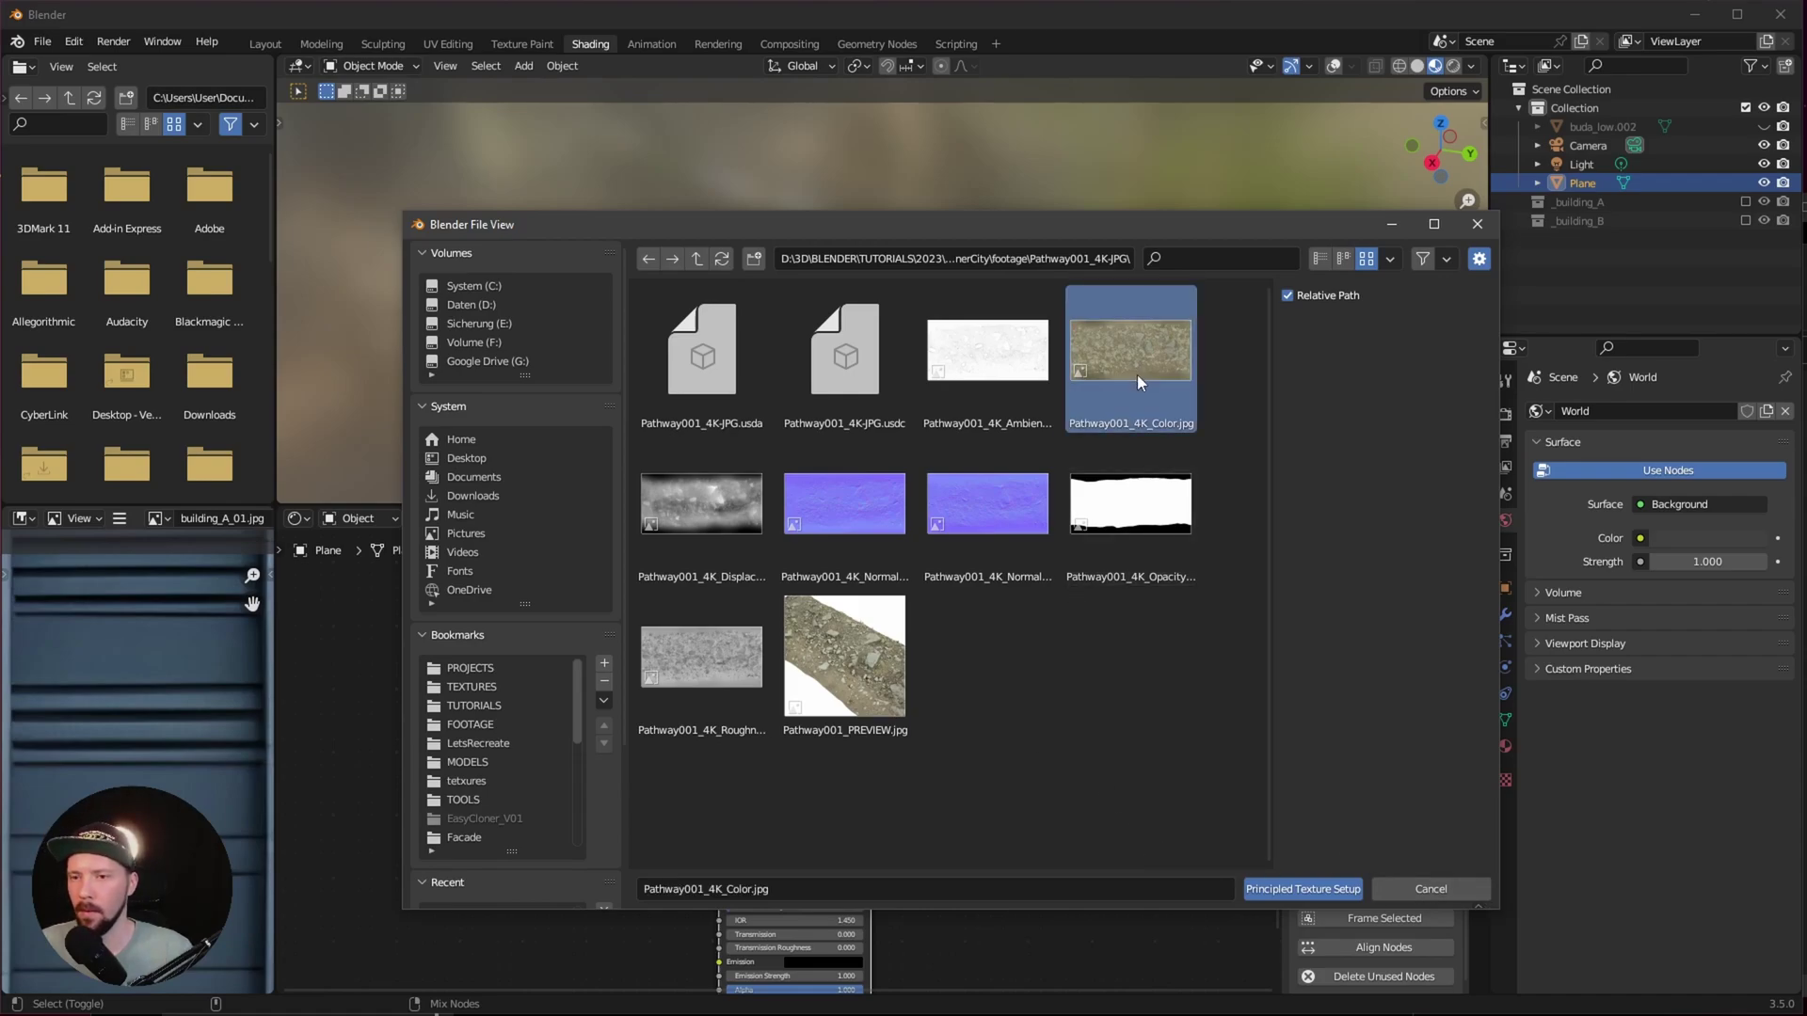
left_click(687, 527, "ctrl")
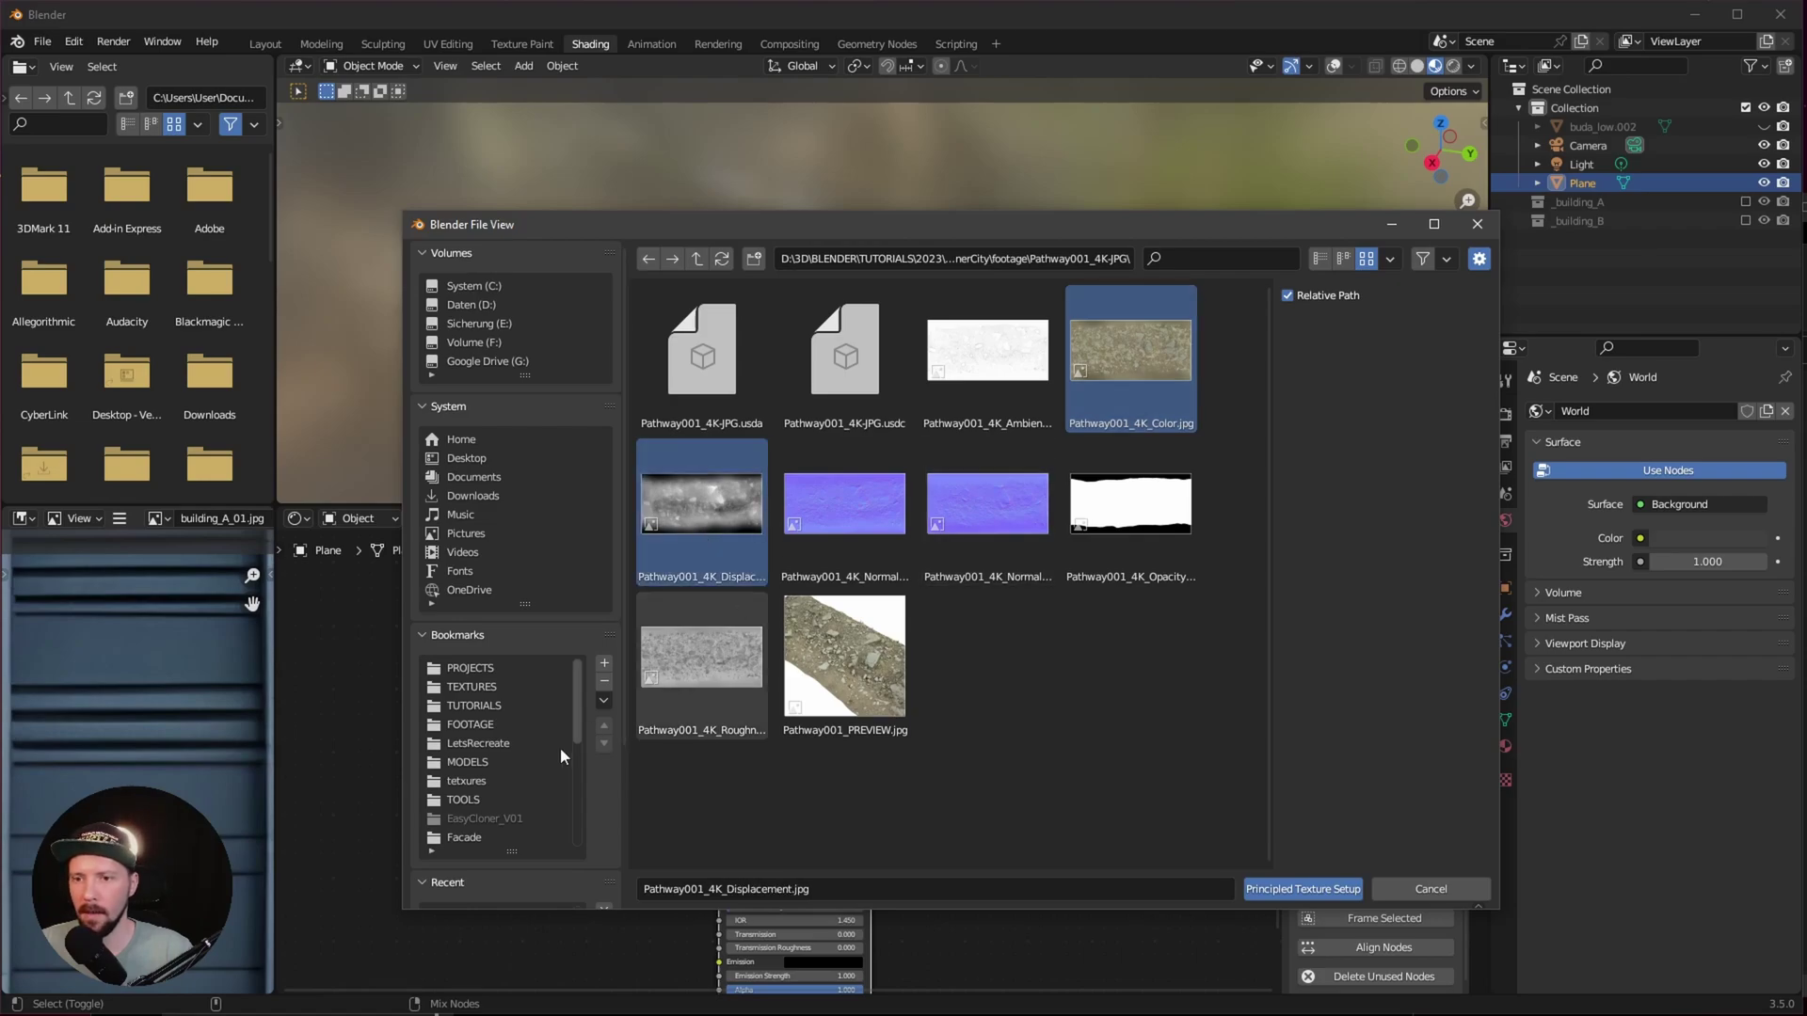
left_click(862, 516, "ctrl")
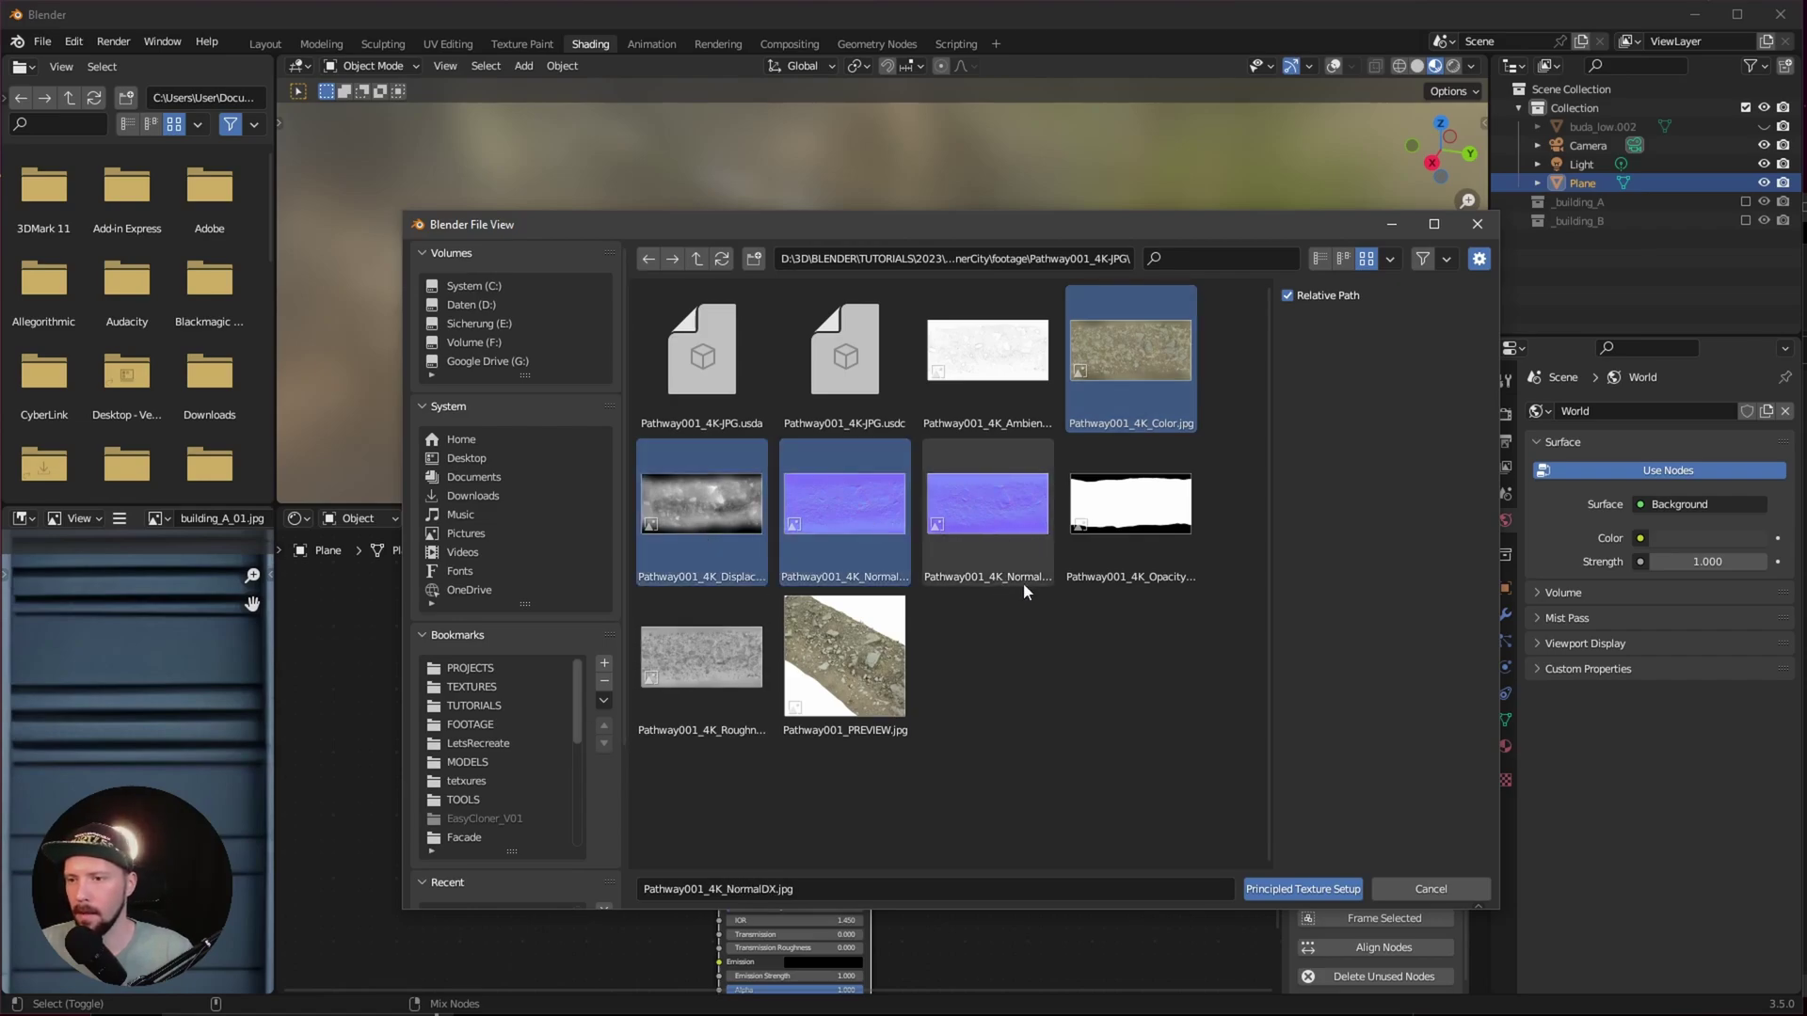
left_click(705, 665, "ctrl")
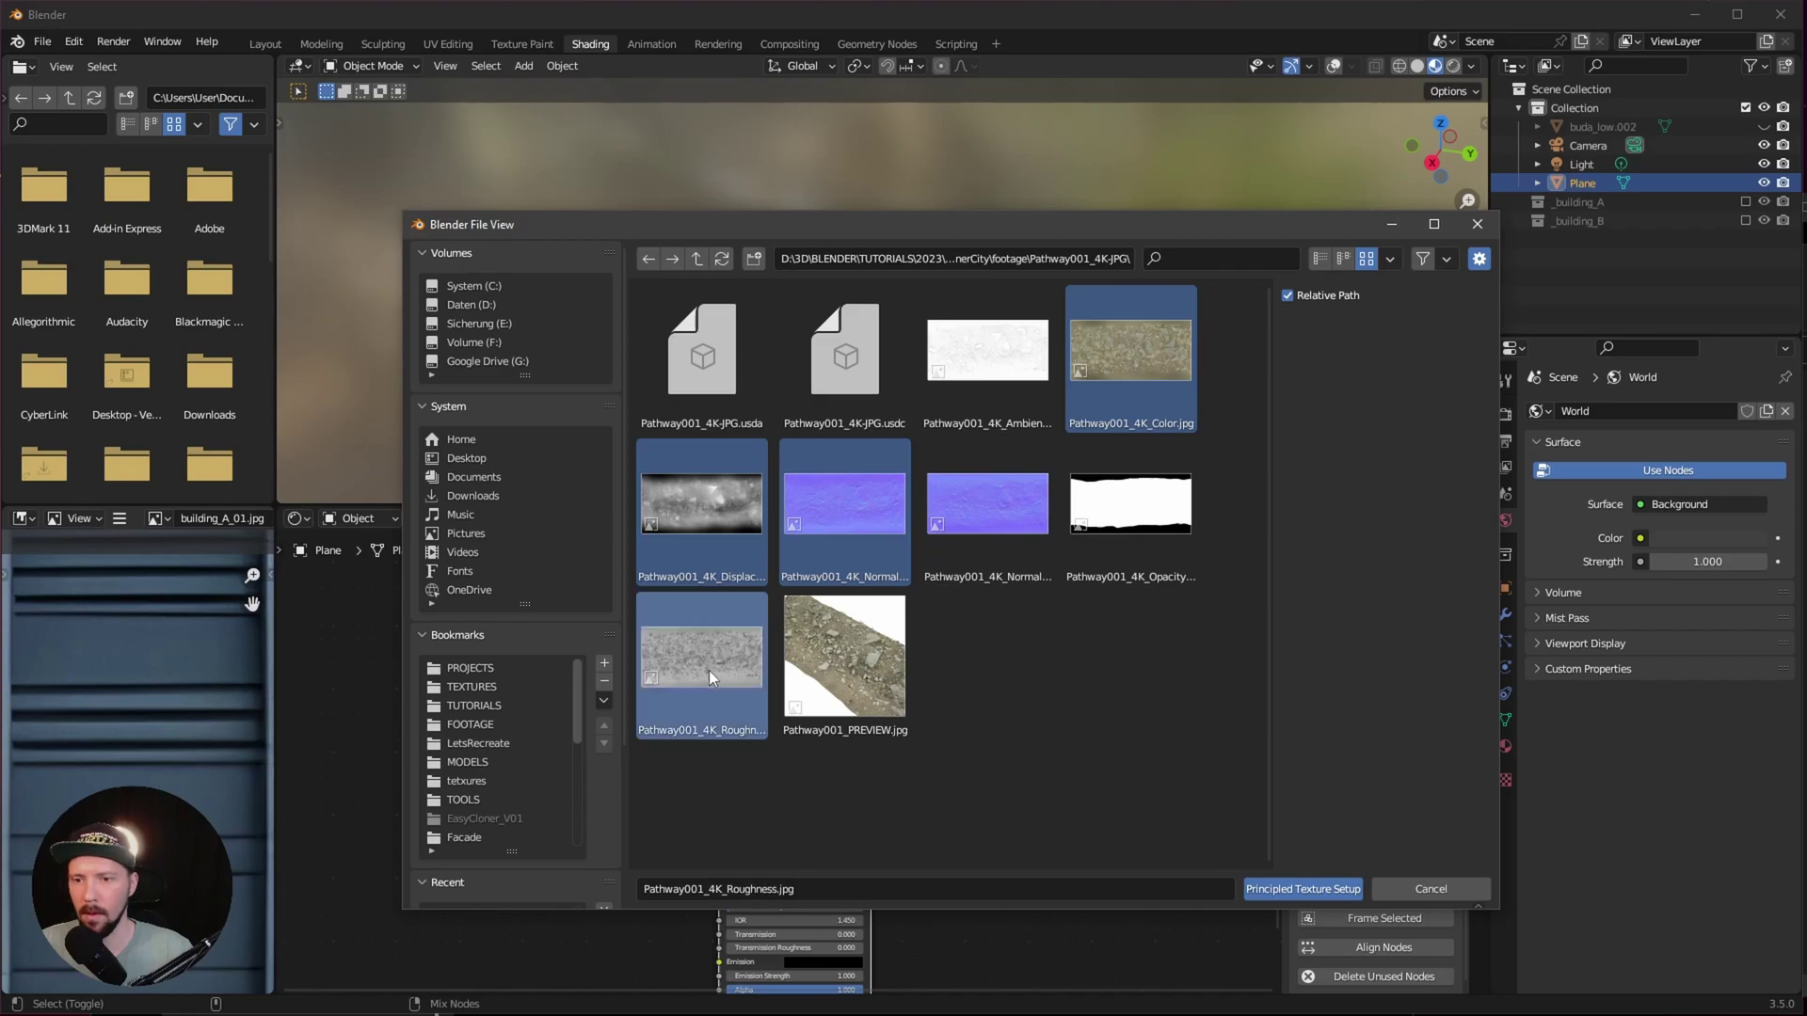
left_click(1303, 890)
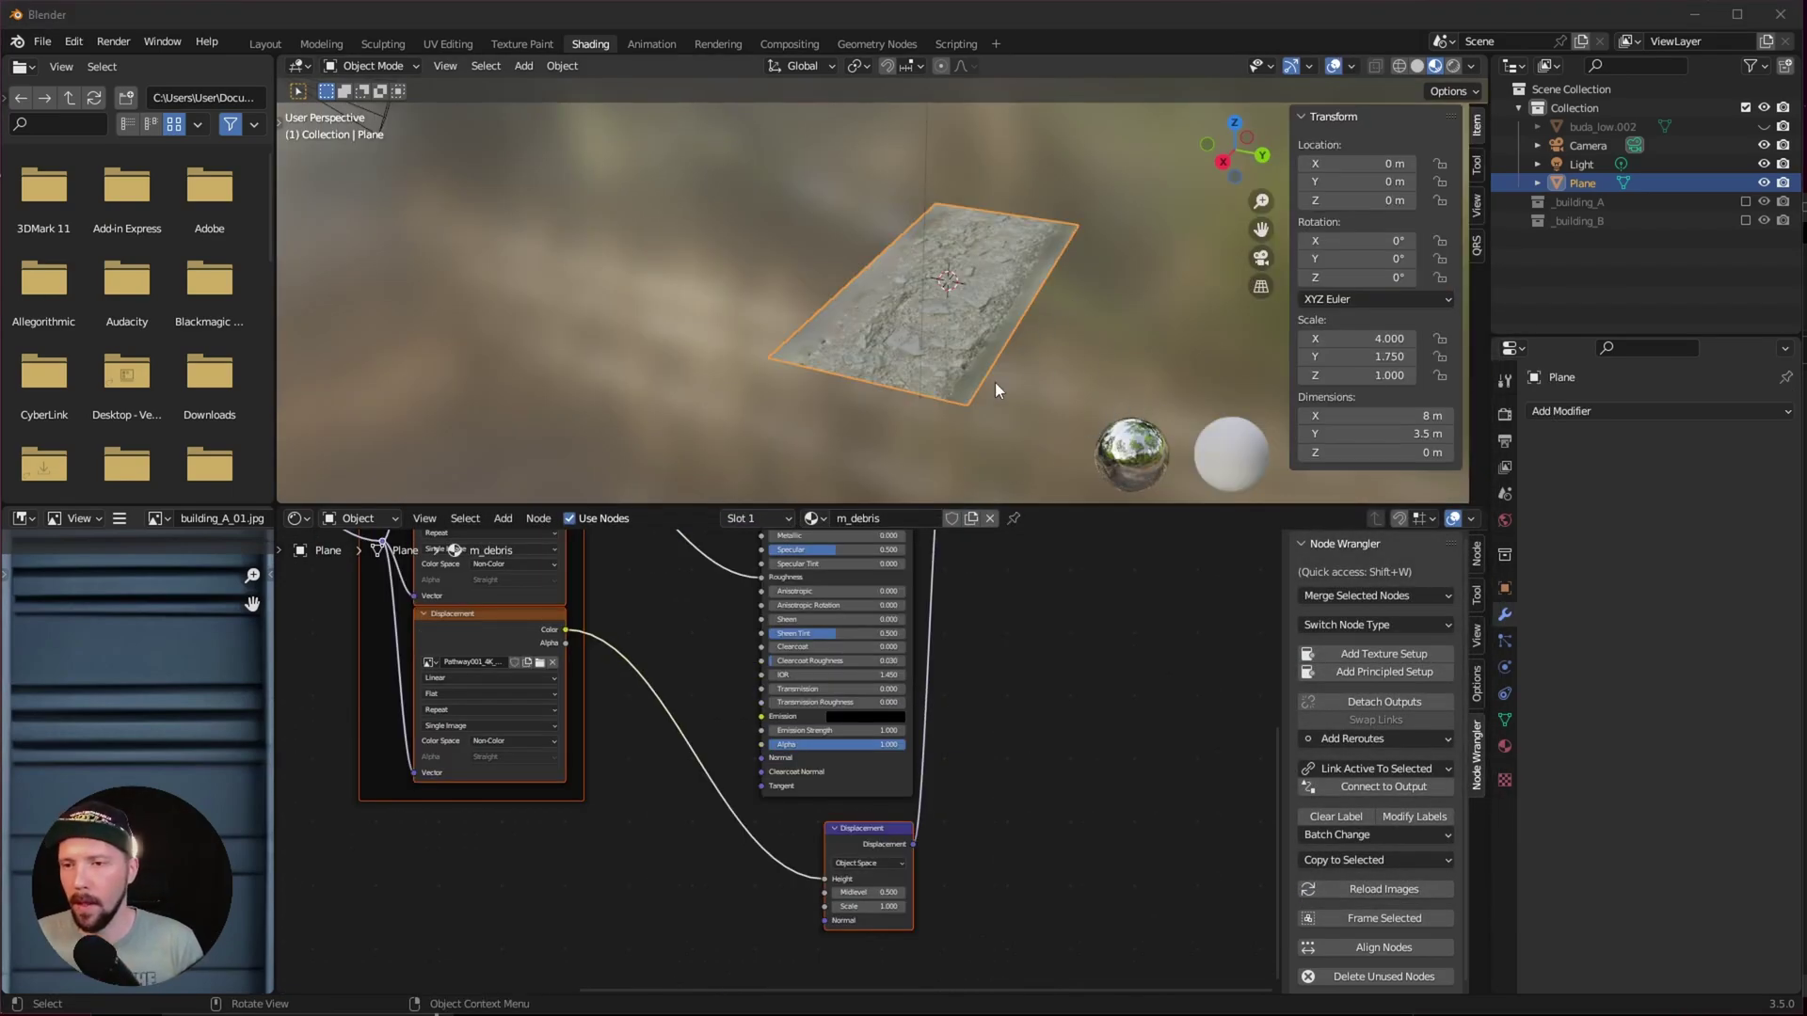
Step: Subdivide the plane's mesh three times in Edit Mode, then return to Object Mode
middle_click_drag(981, 368, 1050, 416, "ctrl")
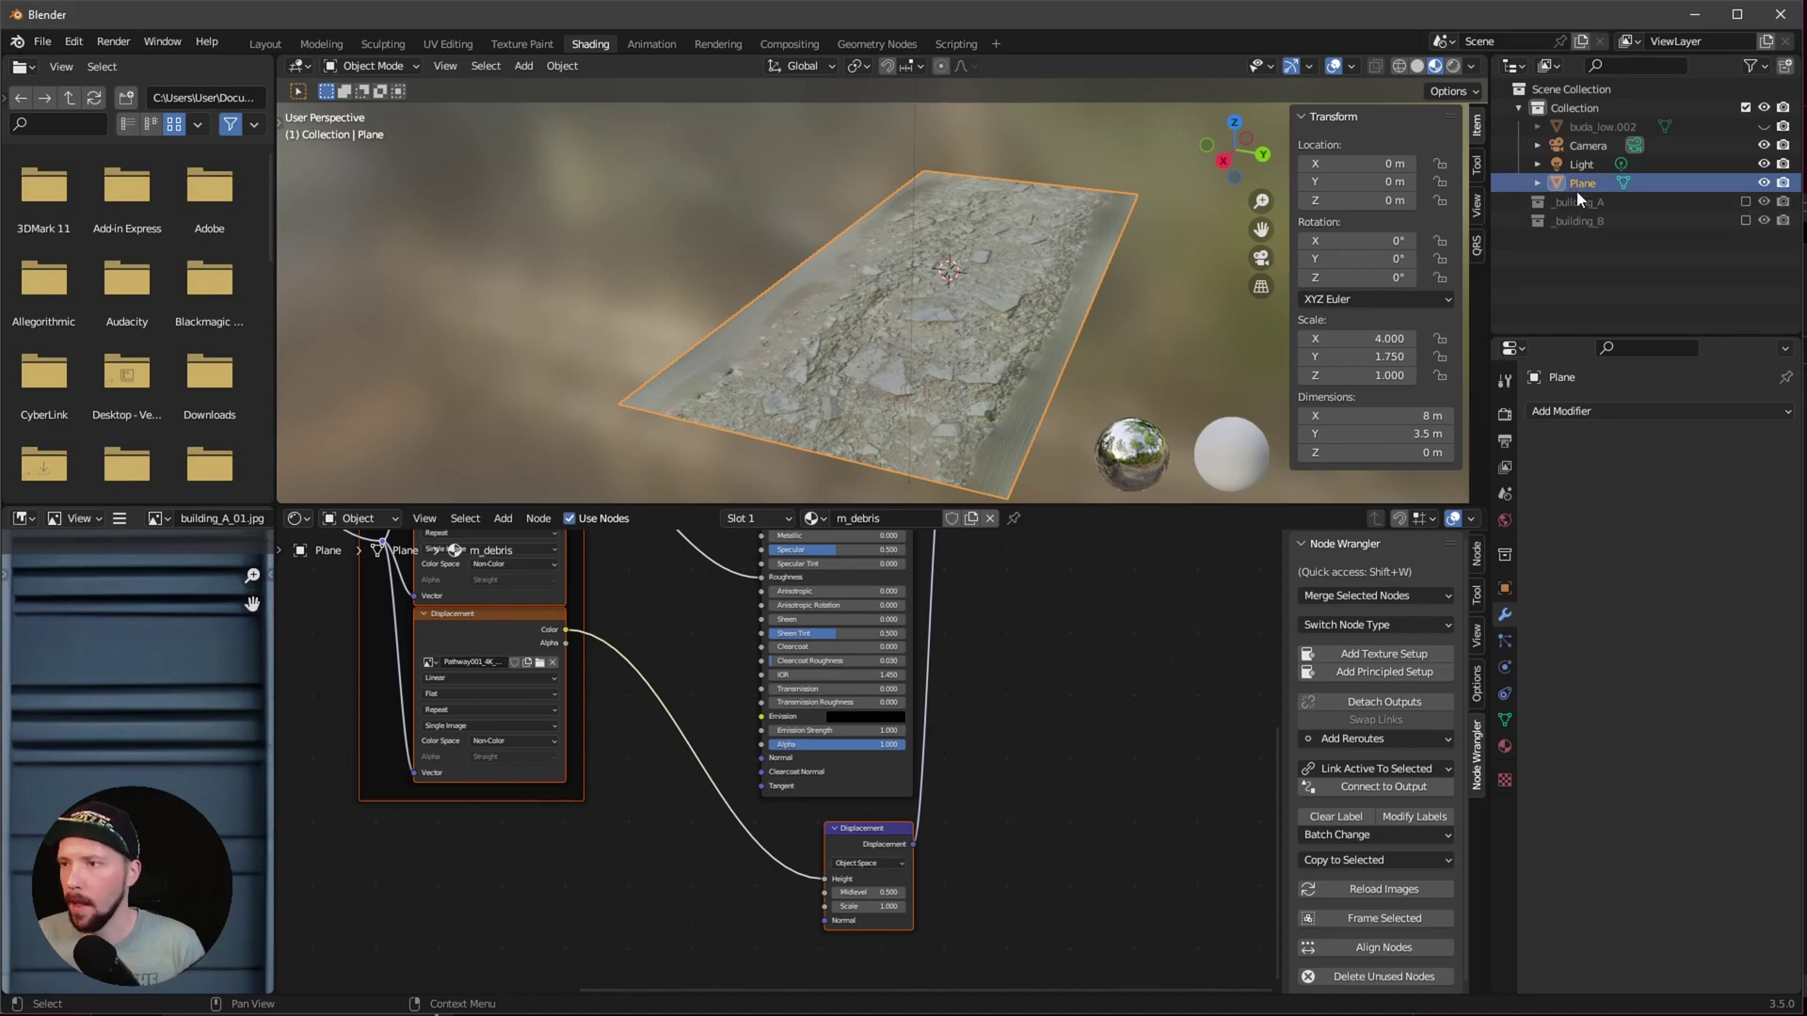
middle_click_drag(1110, 301, 1395, 220)
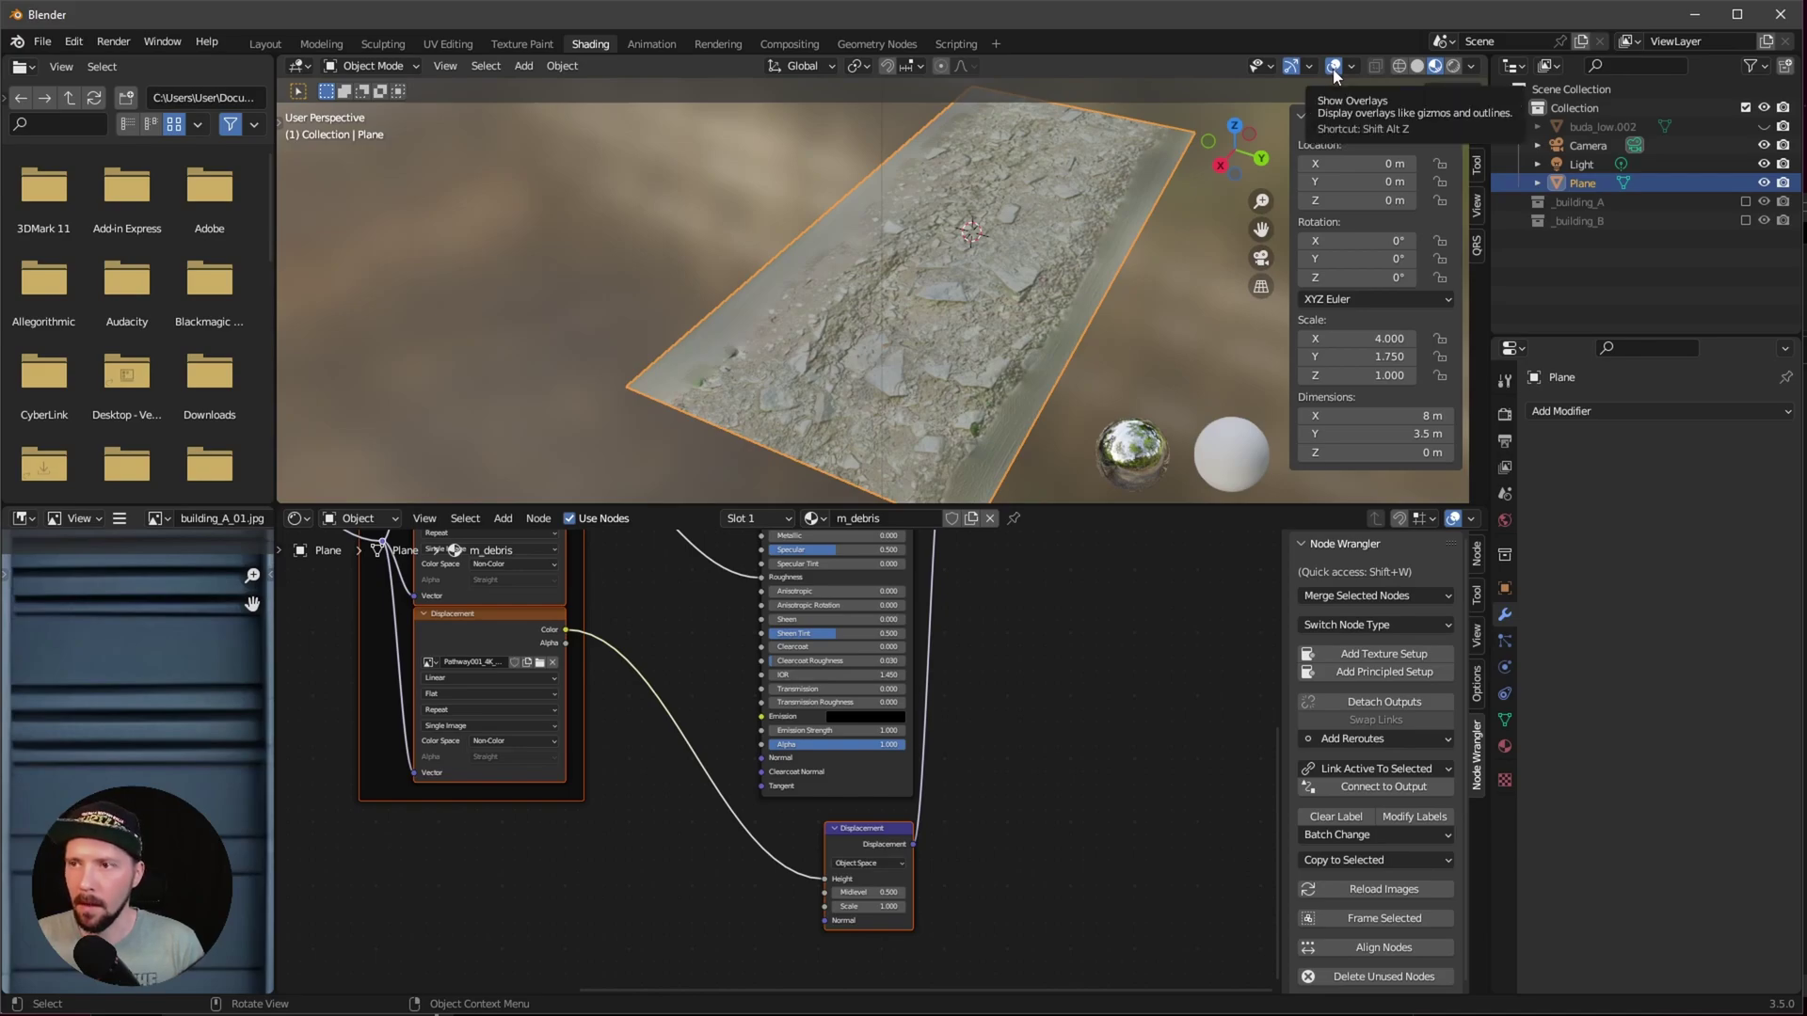
key("Tab")
middle_click_drag(1081, 399, 1023, 349)
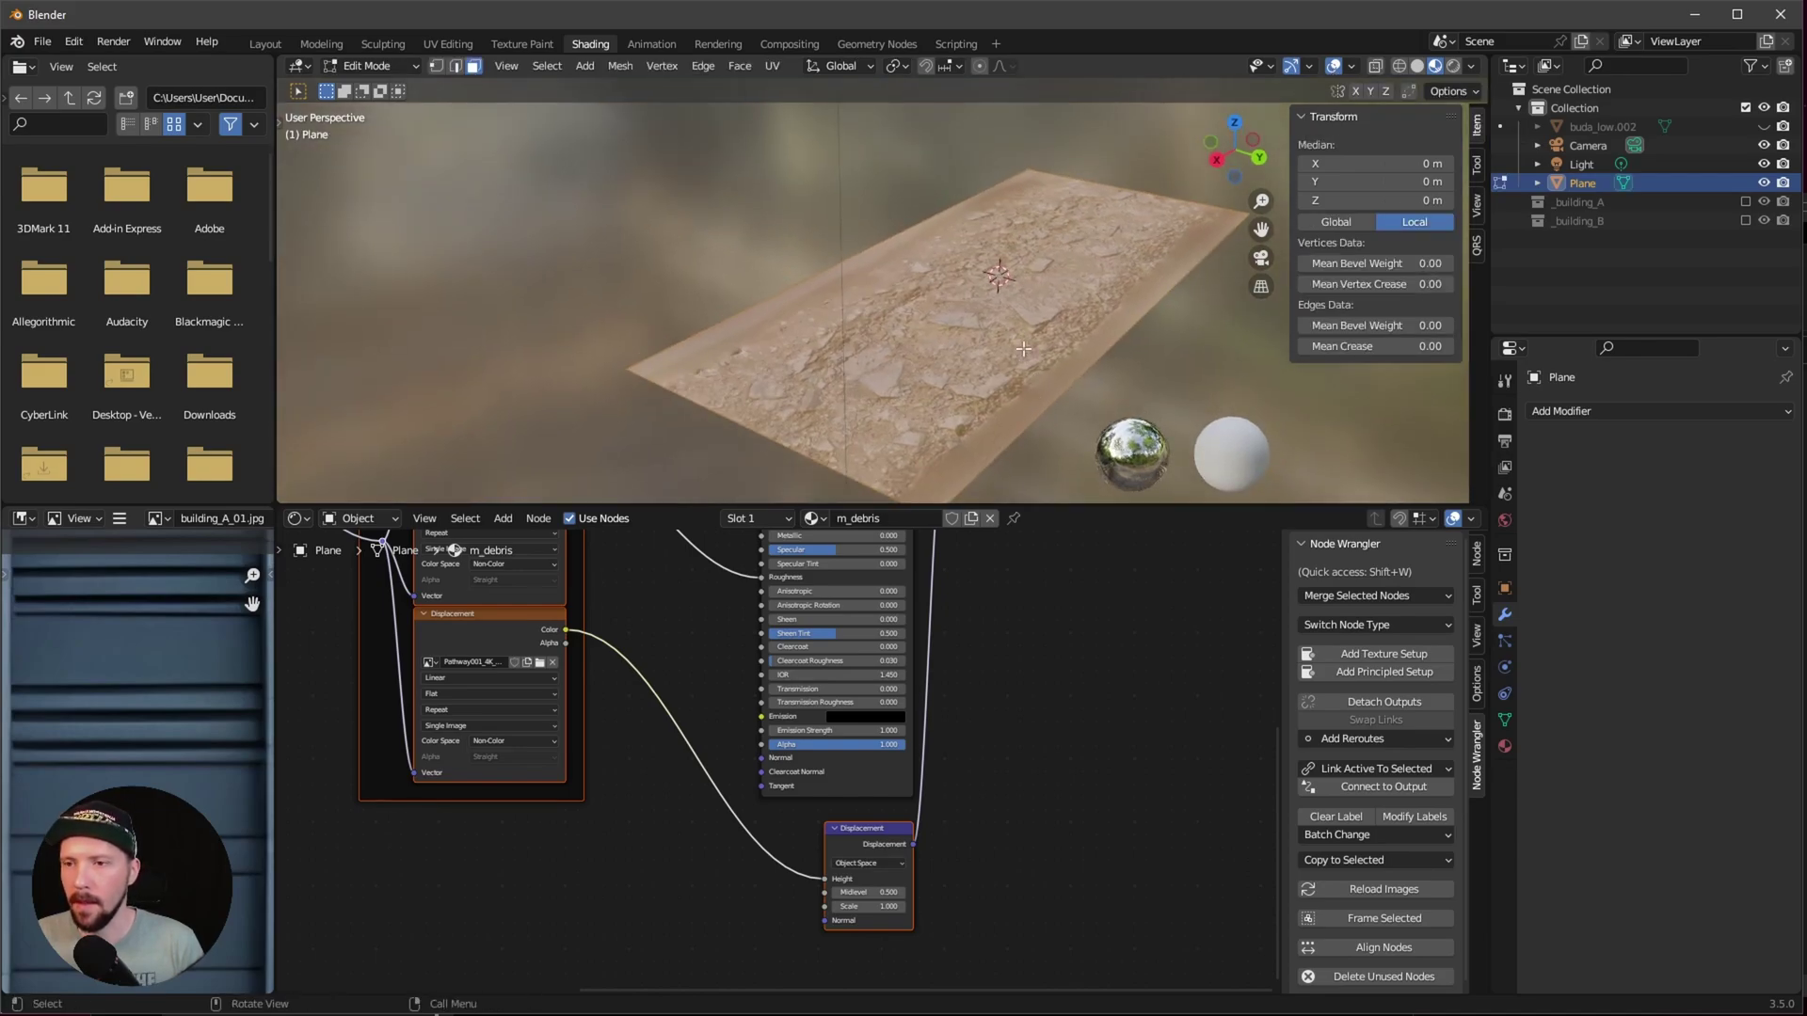
right_click(1036, 307)
left_click(1026, 311)
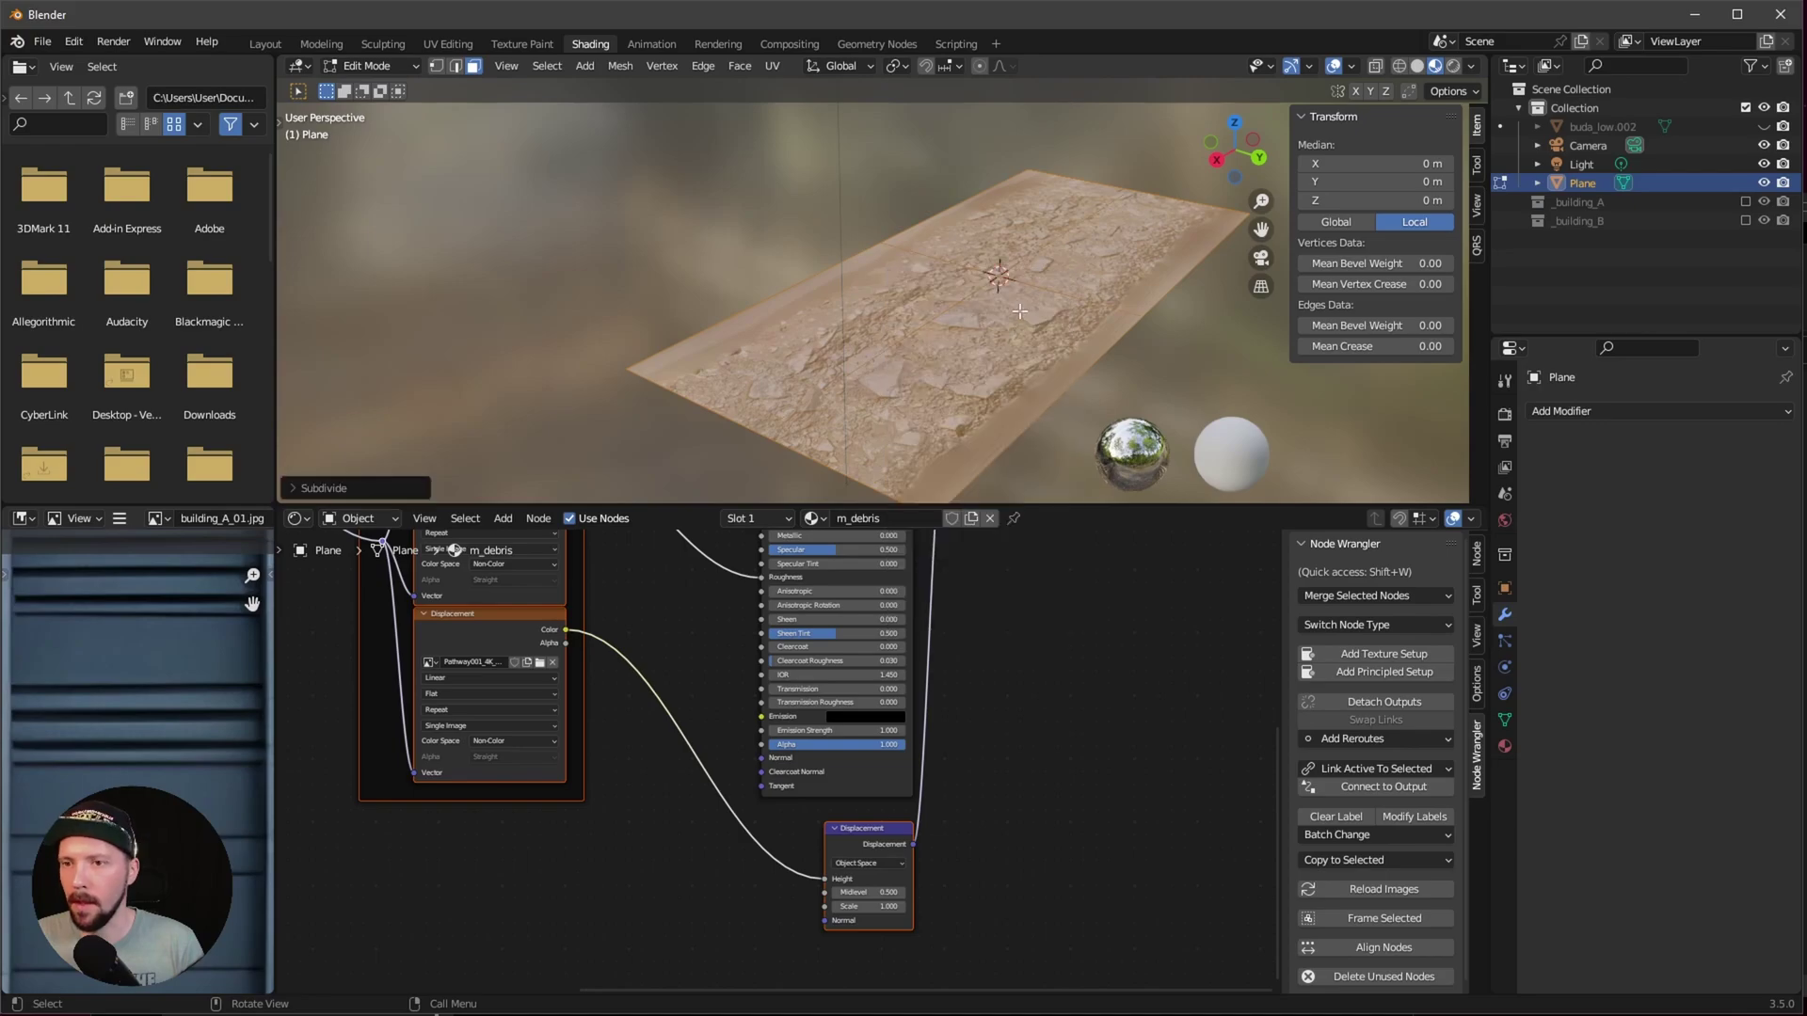
right_click(1022, 314)
left_click(1022, 314)
right_click(1022, 315)
left_click(1022, 313)
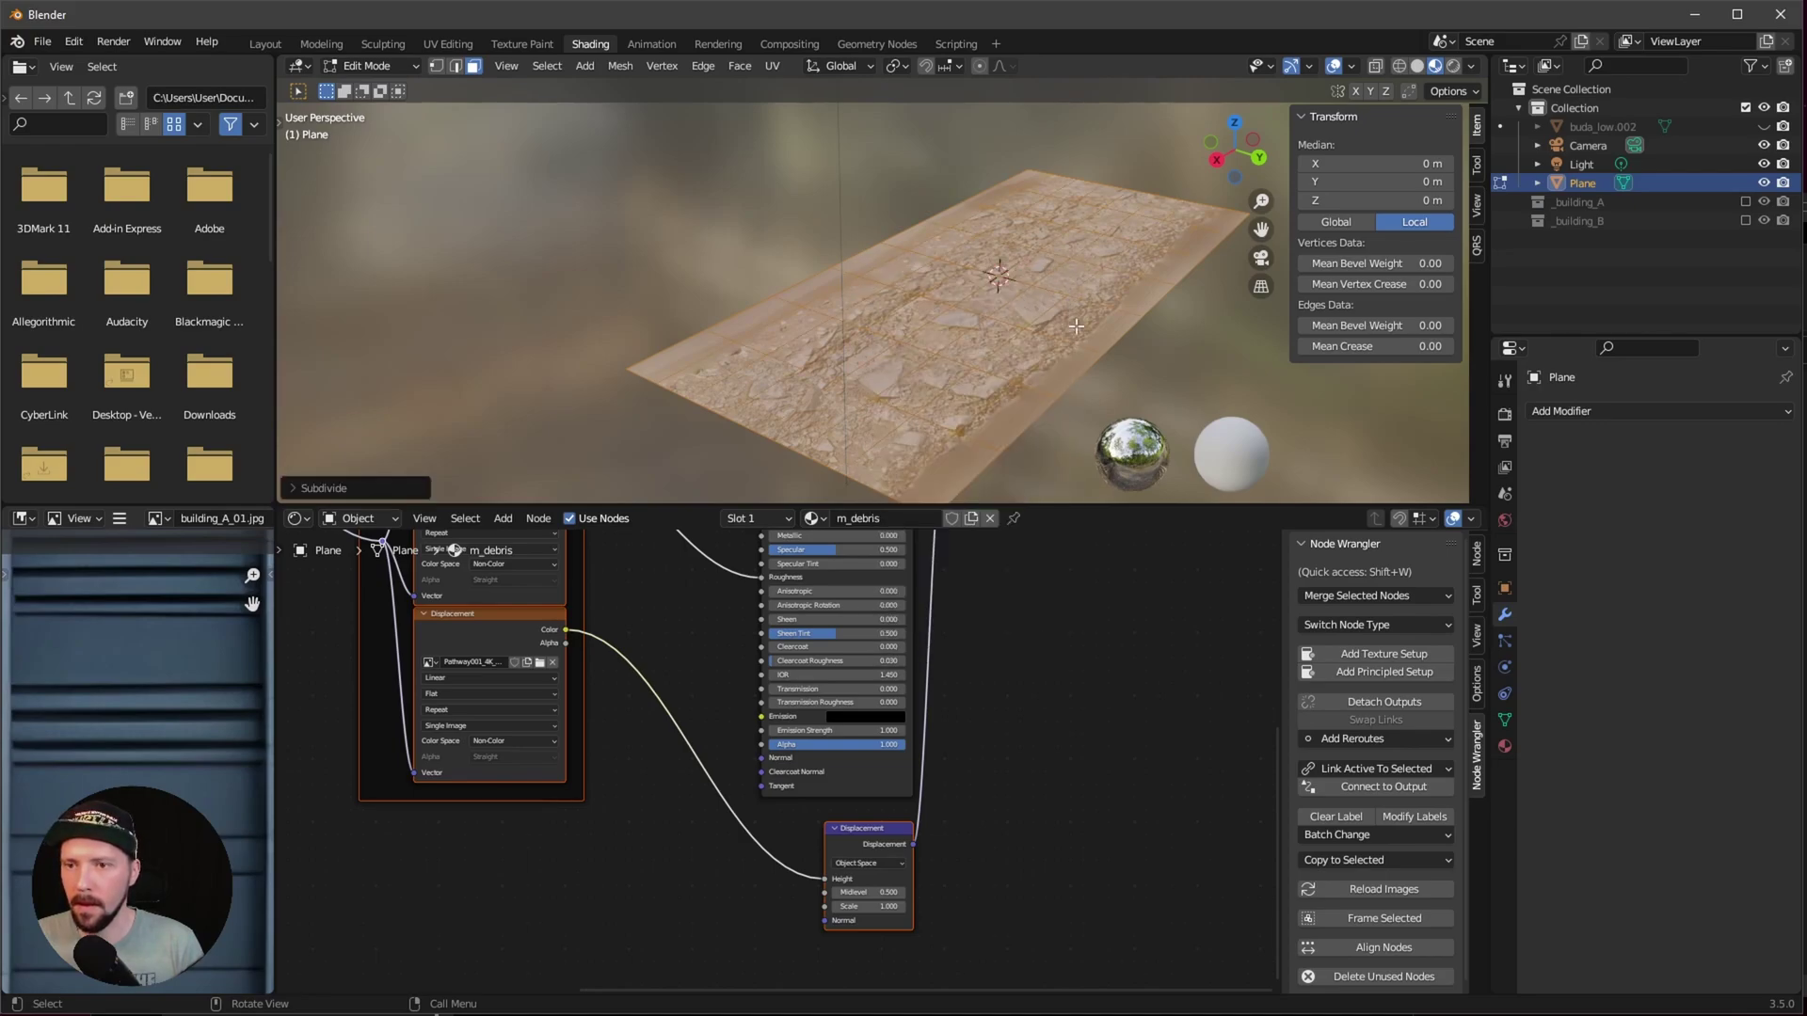
middle_click_drag(1076, 327, 1058, 394)
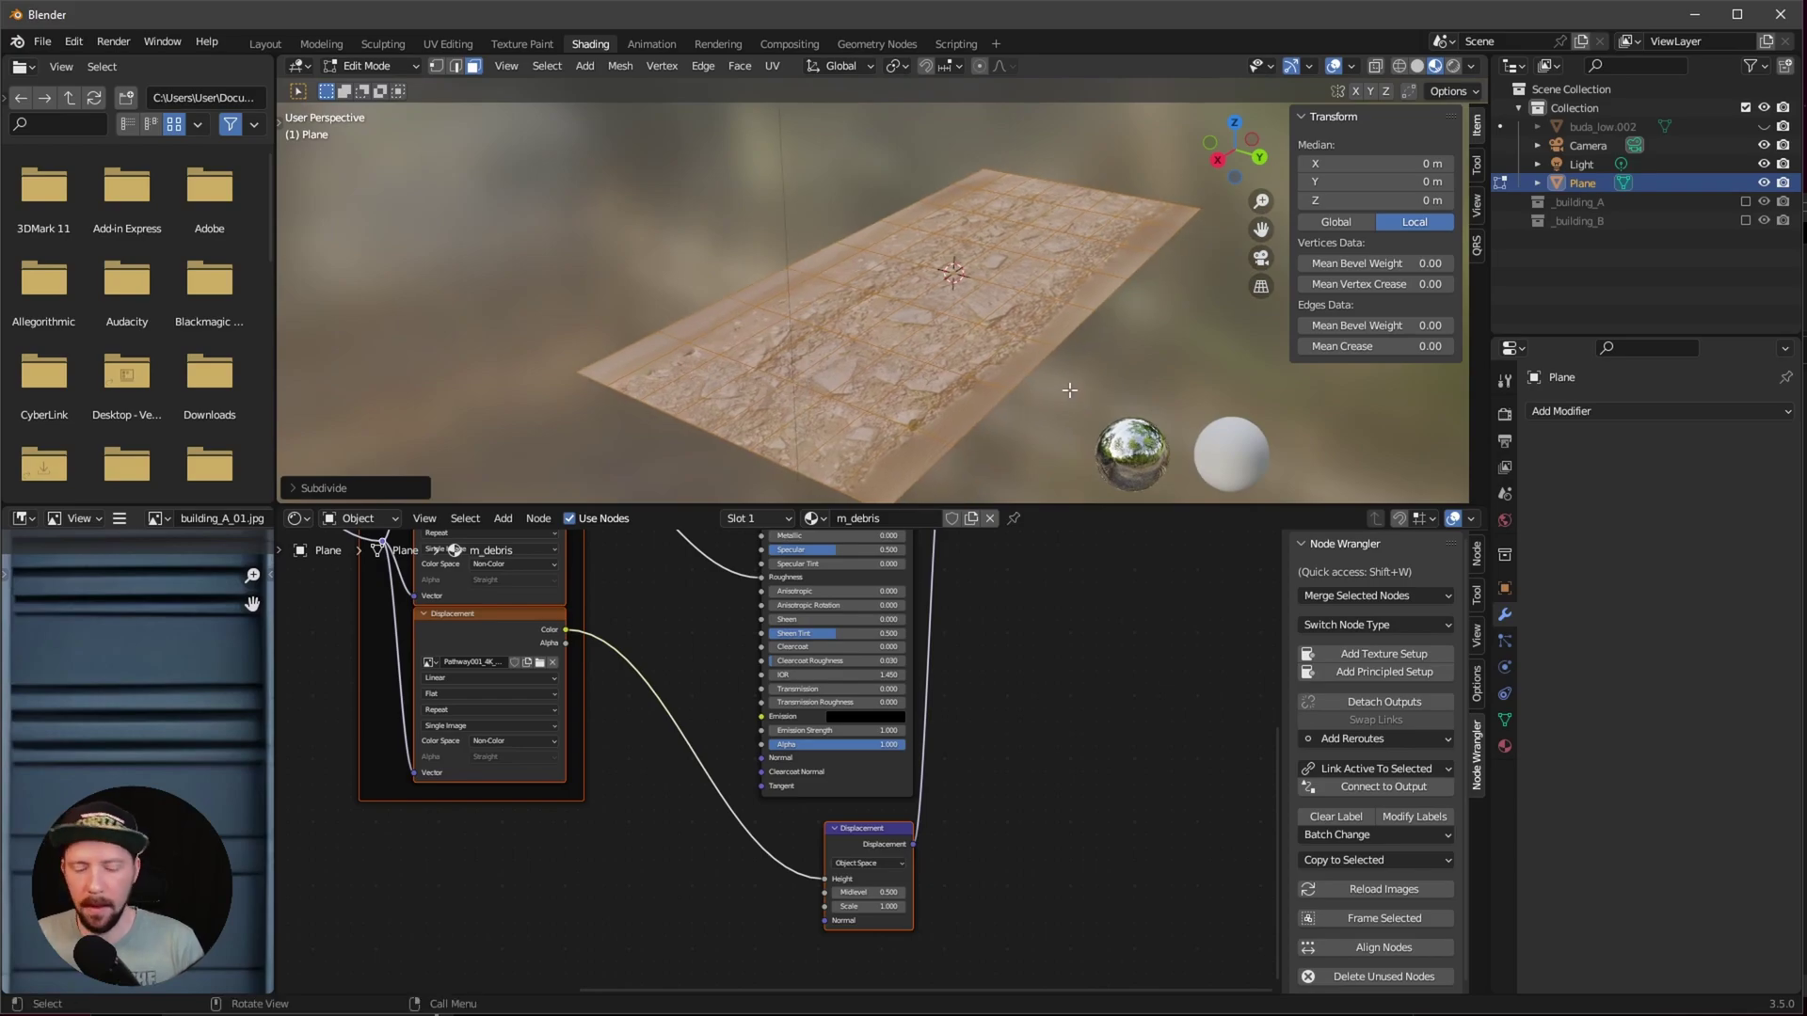
key("Tab")
left_click(1615, 413)
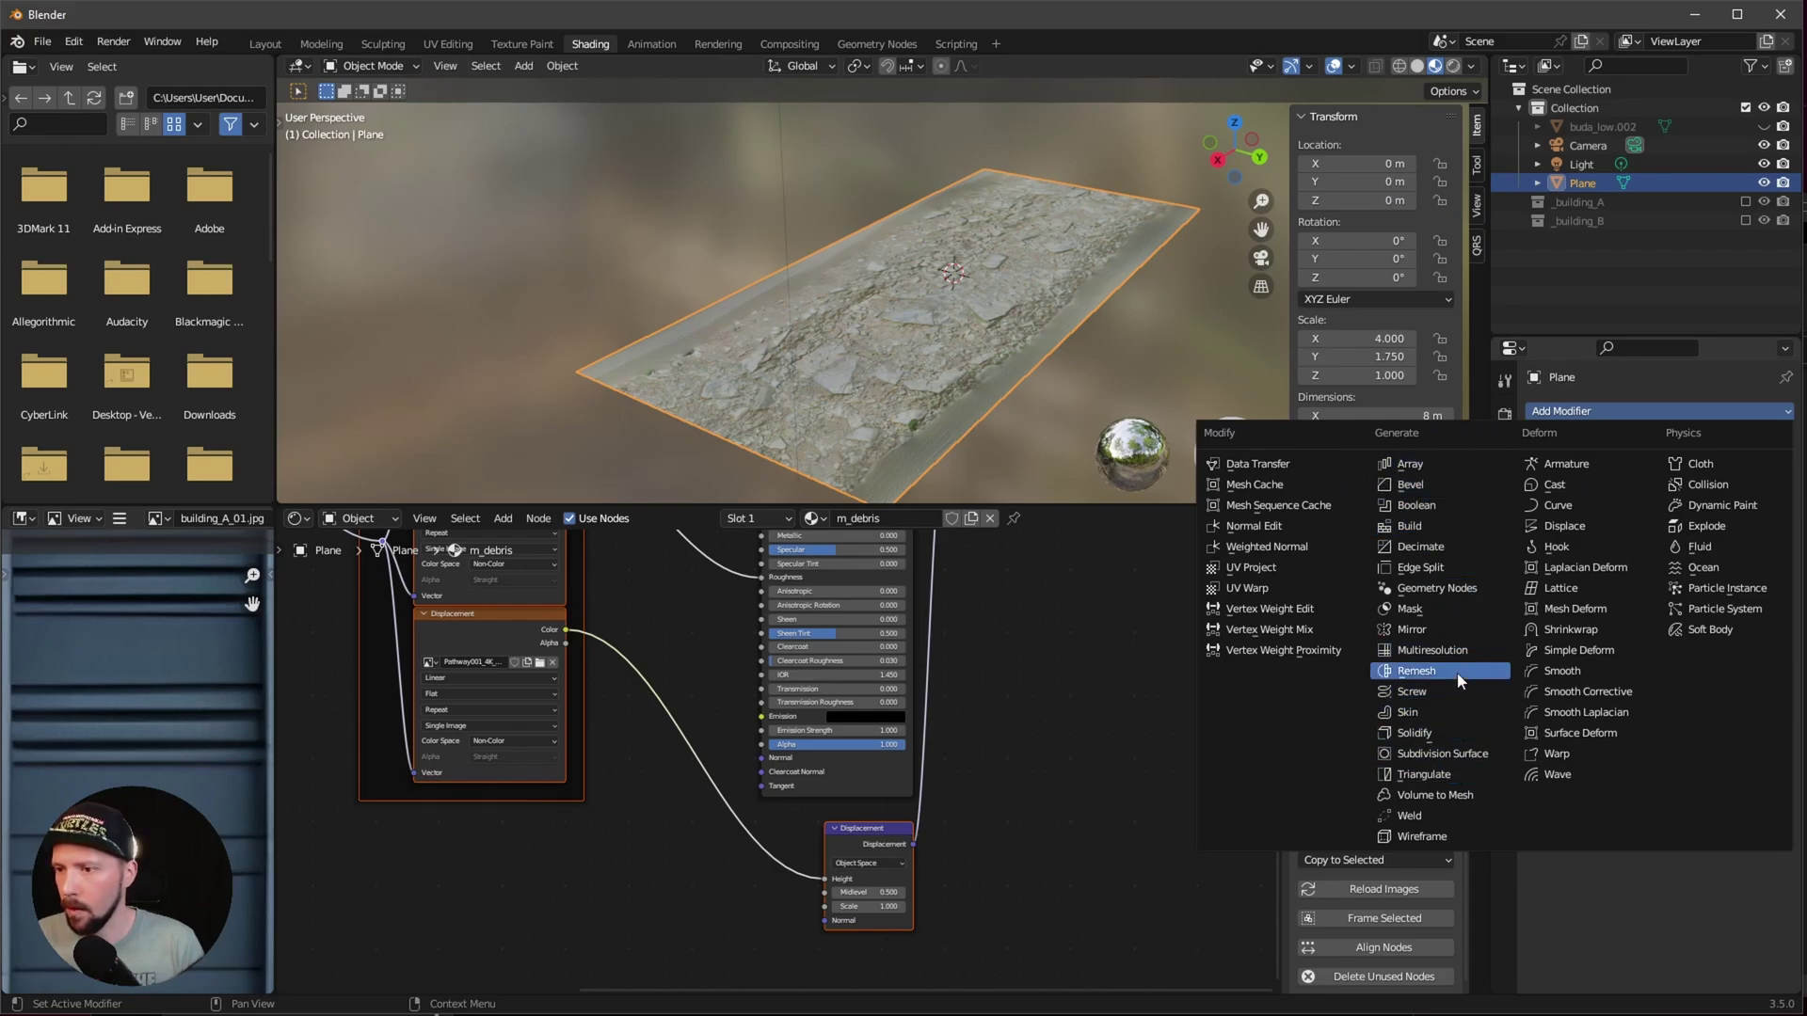
Step: Add a Subdivision Surface modifier at levels 6/6 and a Displace modifier with a new texture
left_click(1454, 754)
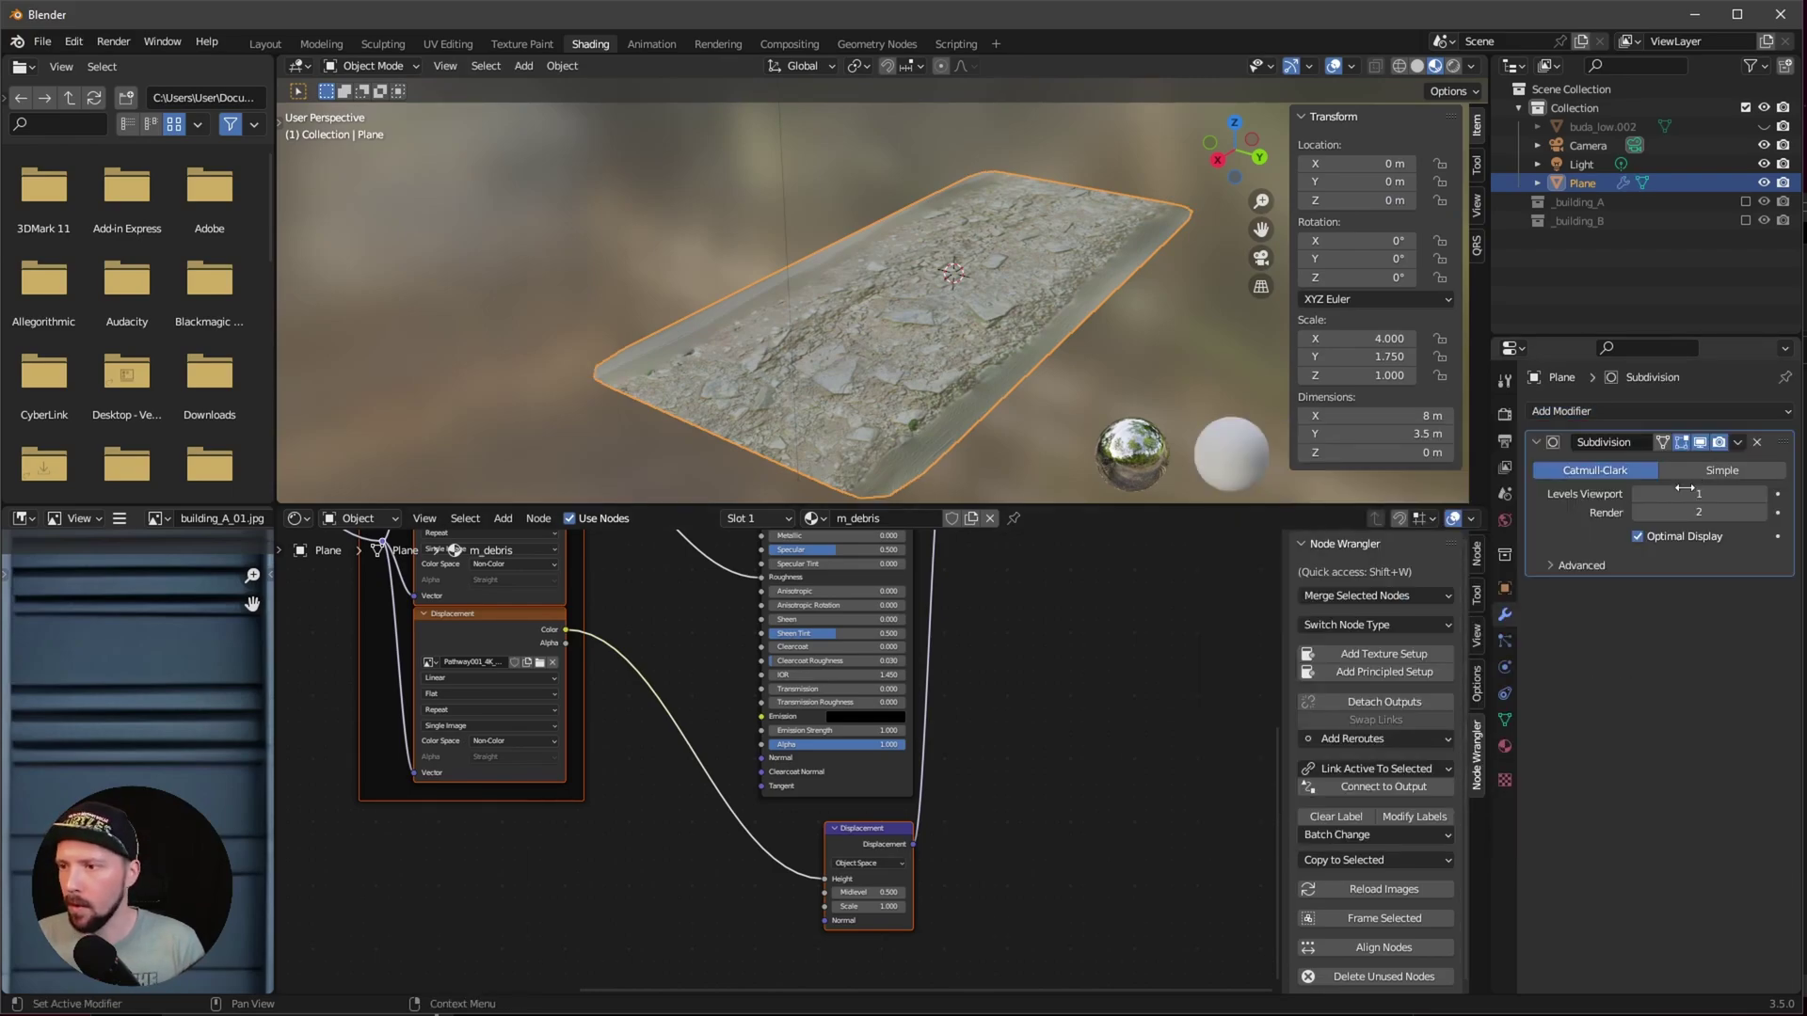
left_click_drag(1684, 488, 1723, 513)
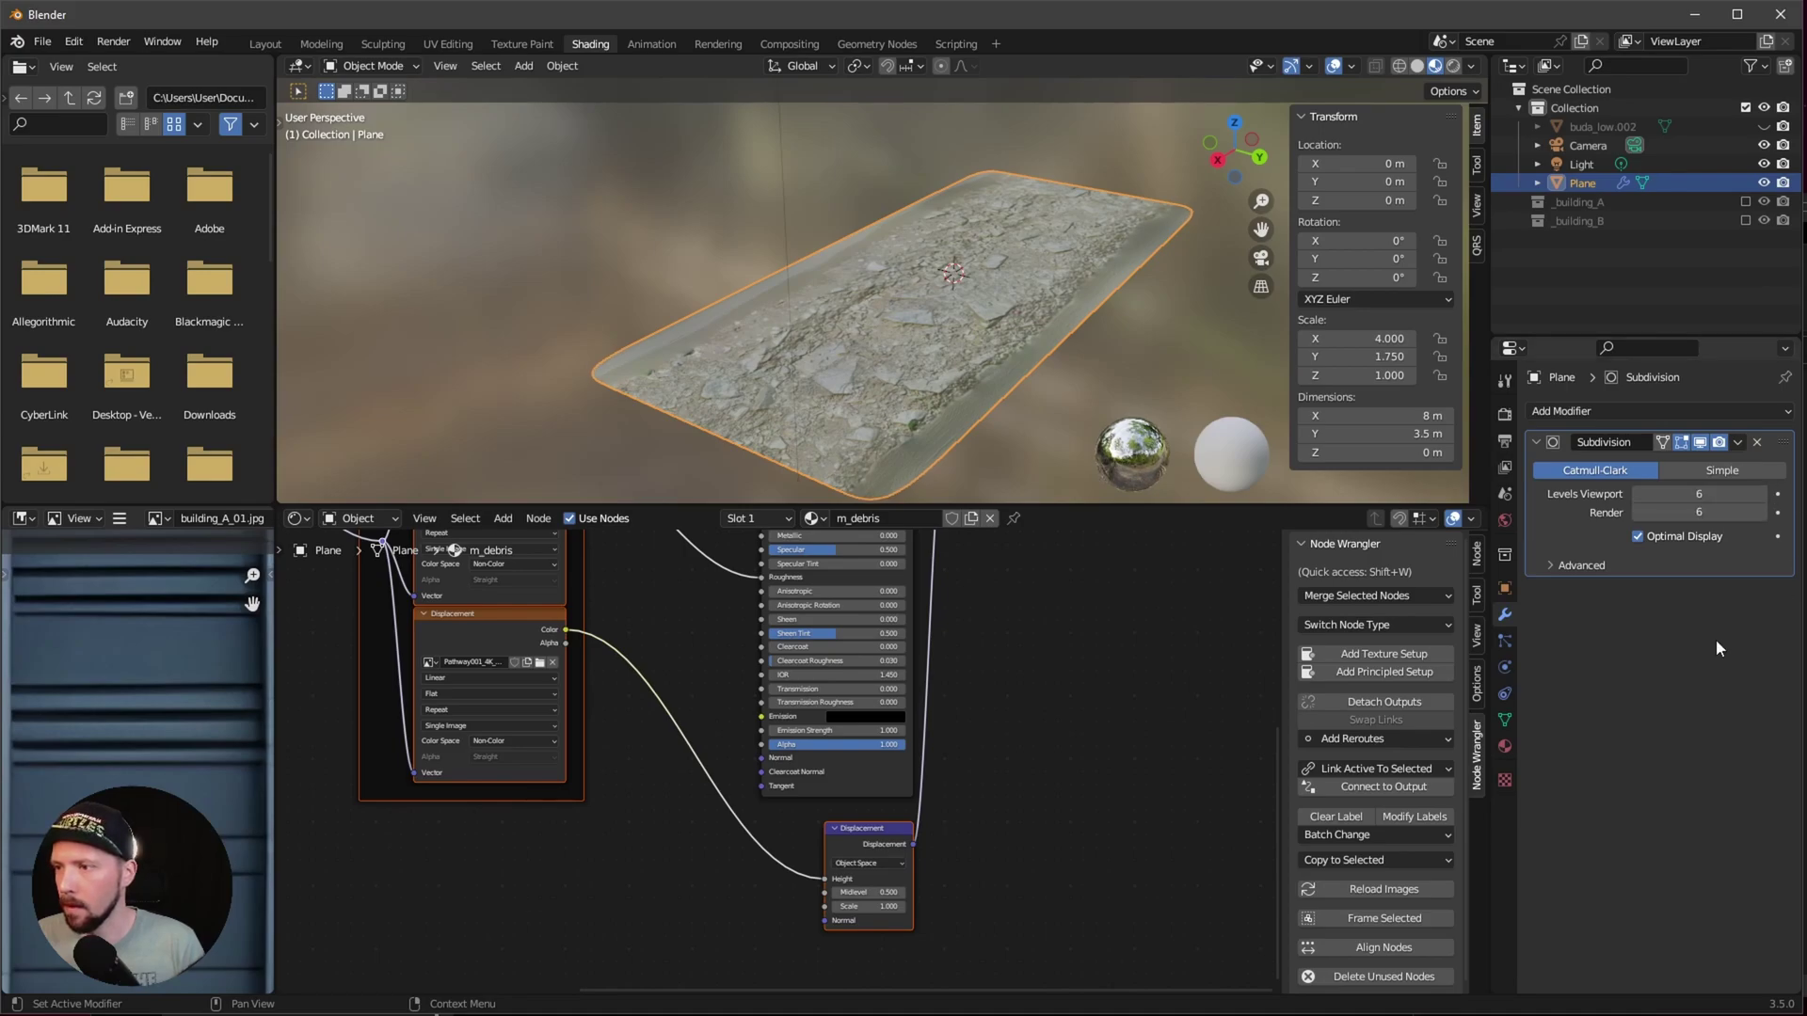
left_click(1625, 411)
left_click(1617, 527)
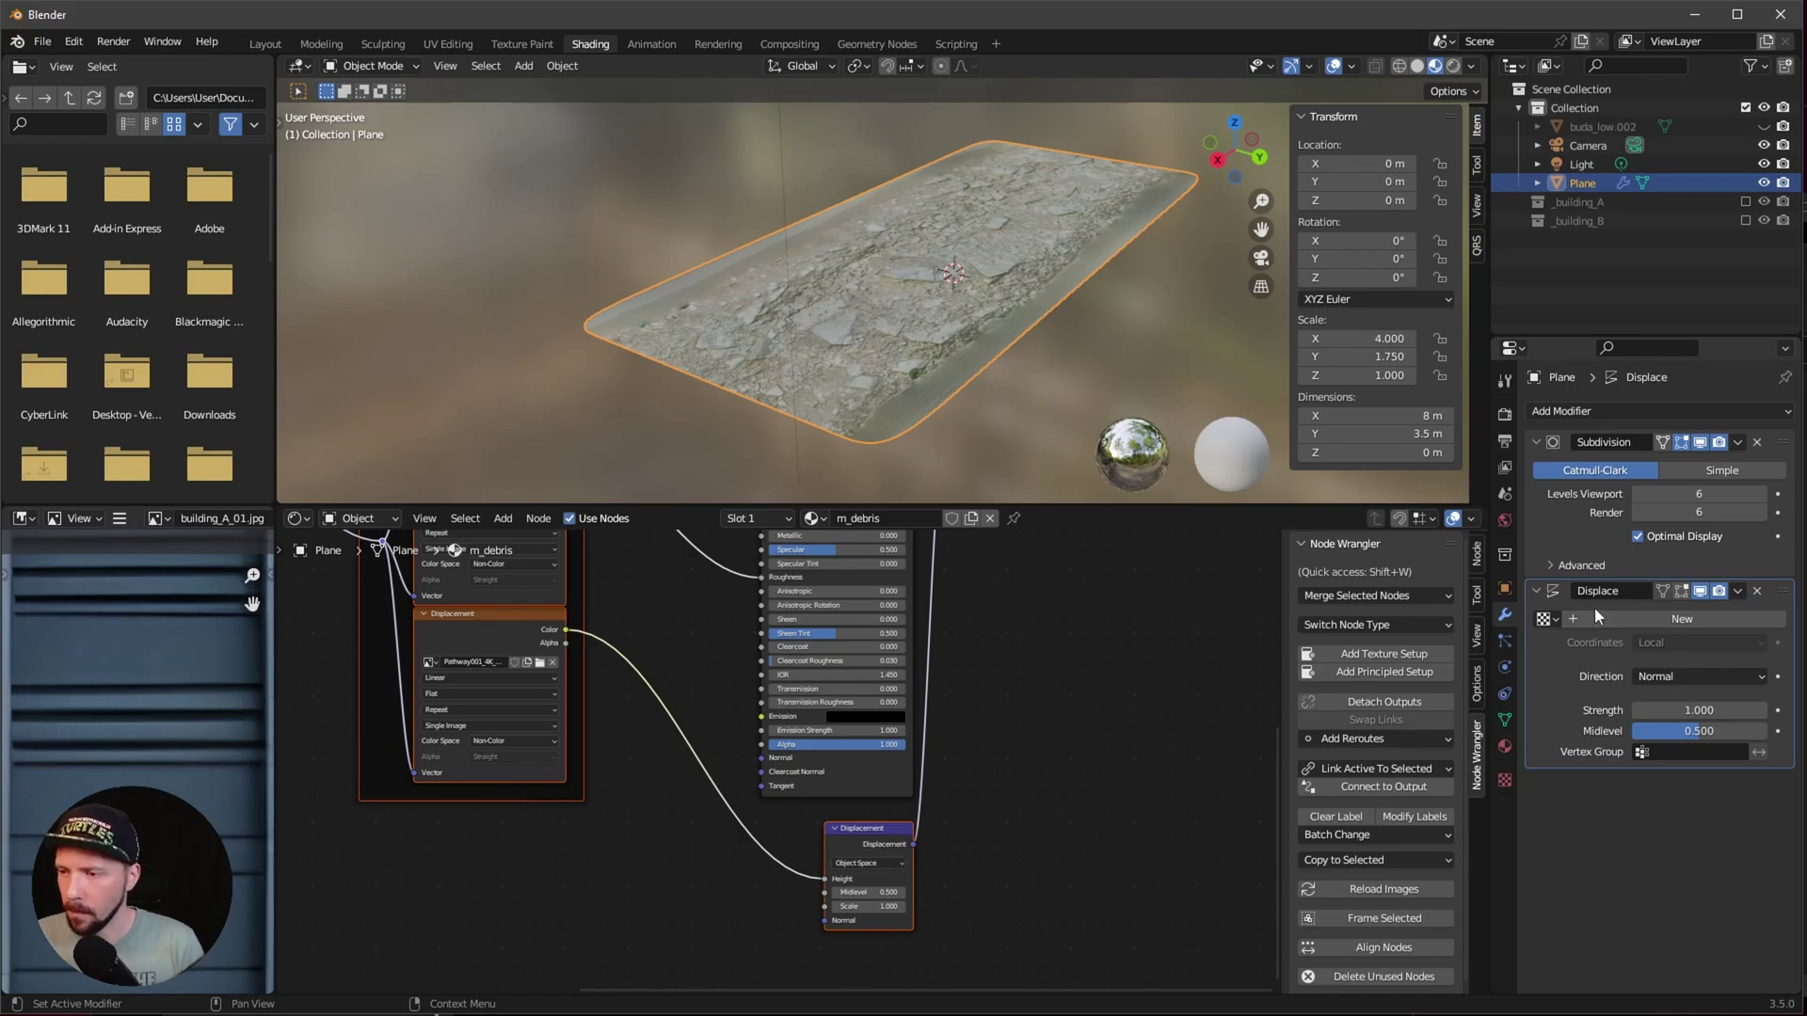
left_click(1656, 619)
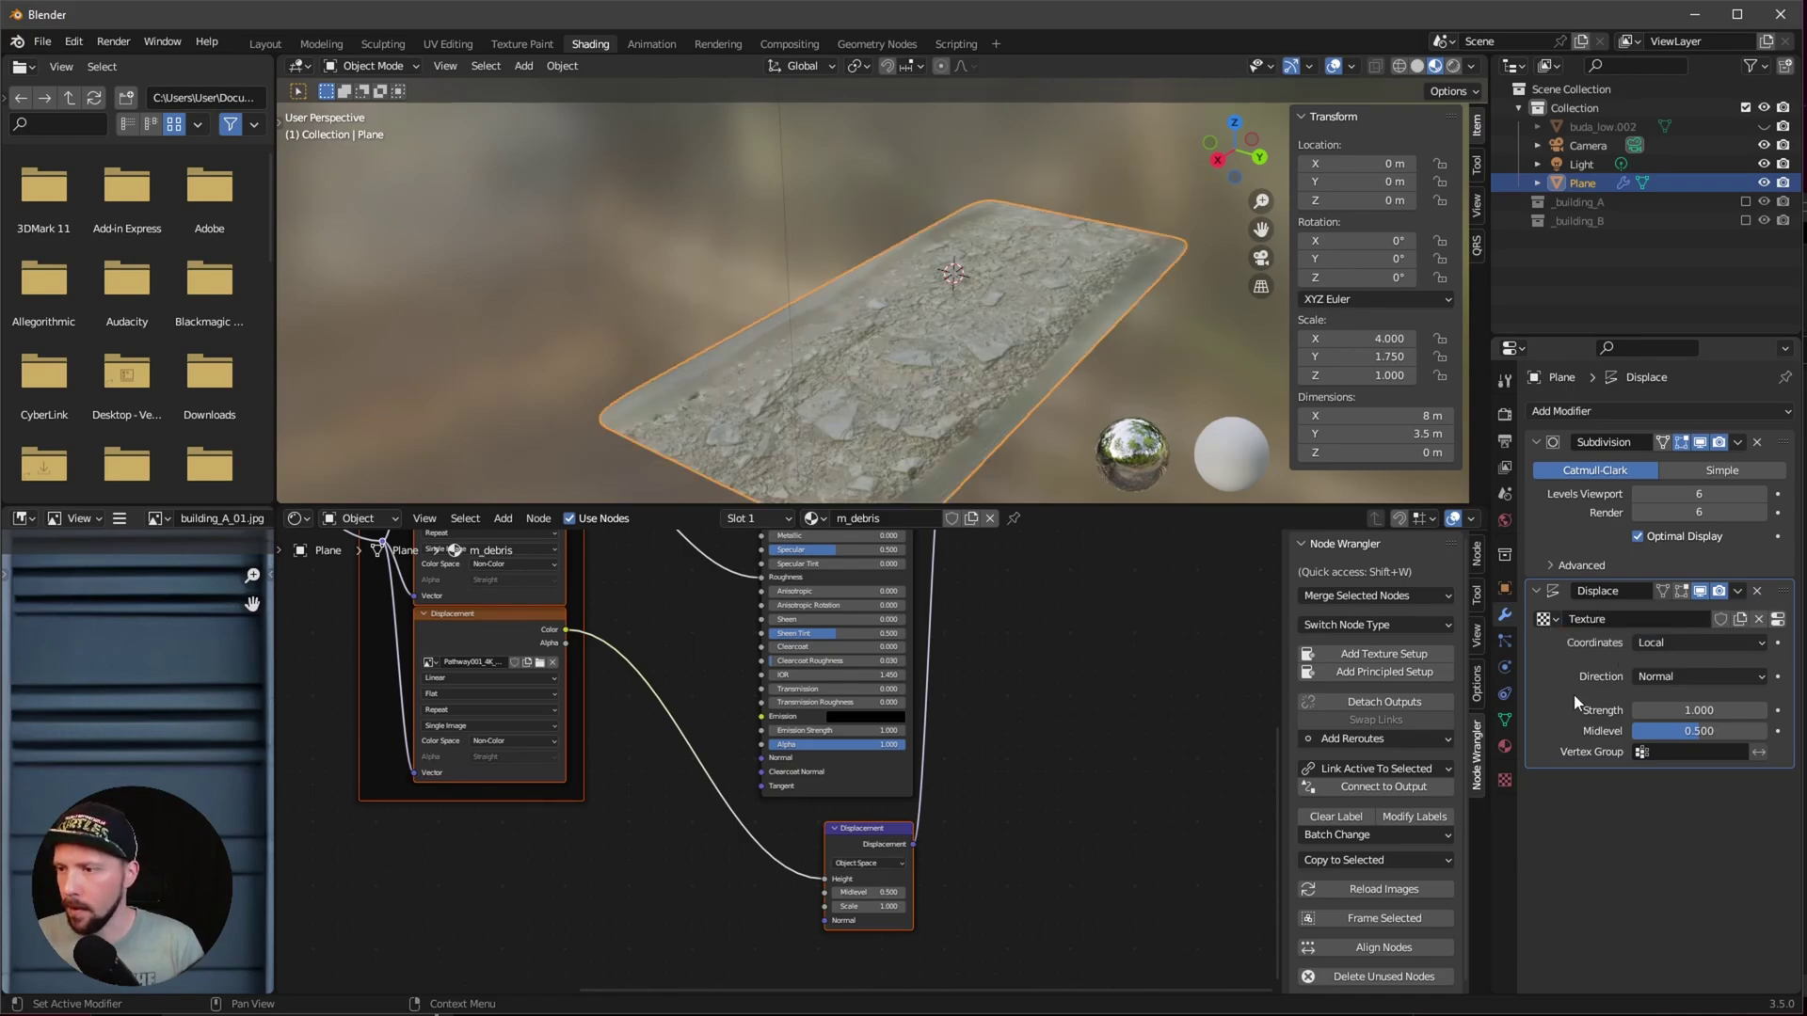
left_click(1505, 782)
left_click(1548, 742)
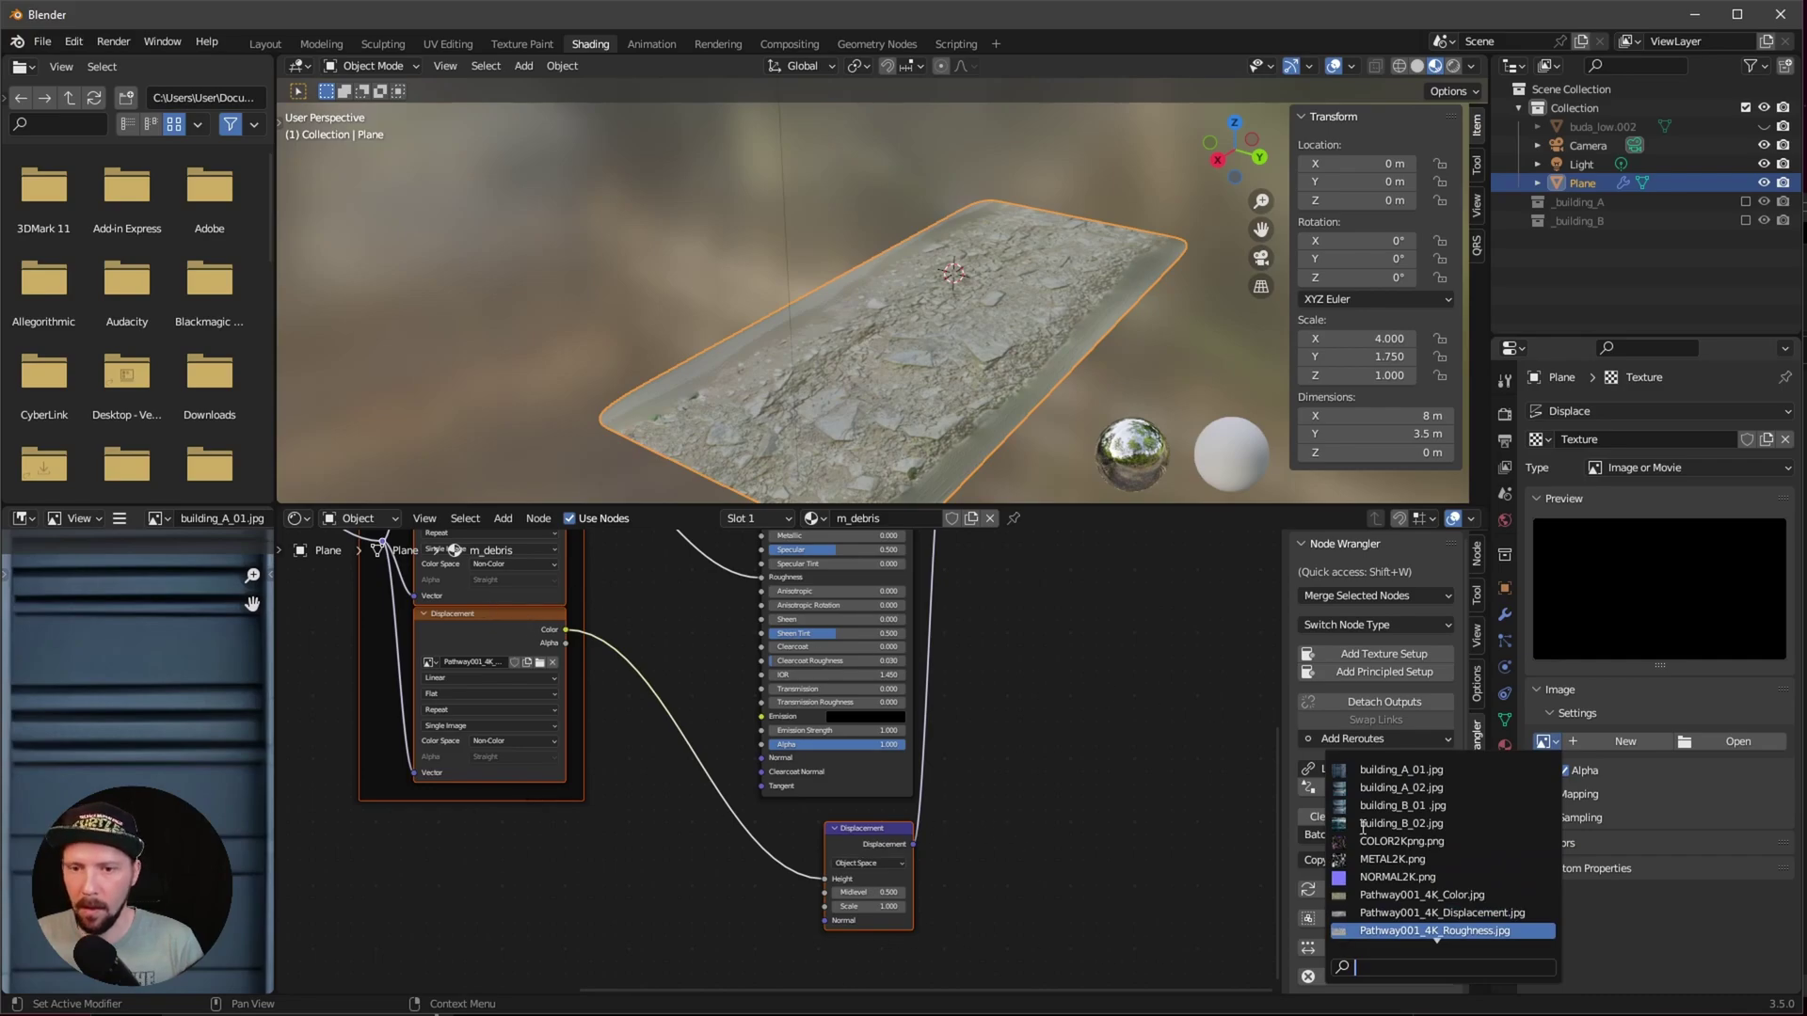
Step: Use the Pathway001 displacement image for the Displace texture and set strength to 0.4
left_click(1442, 912)
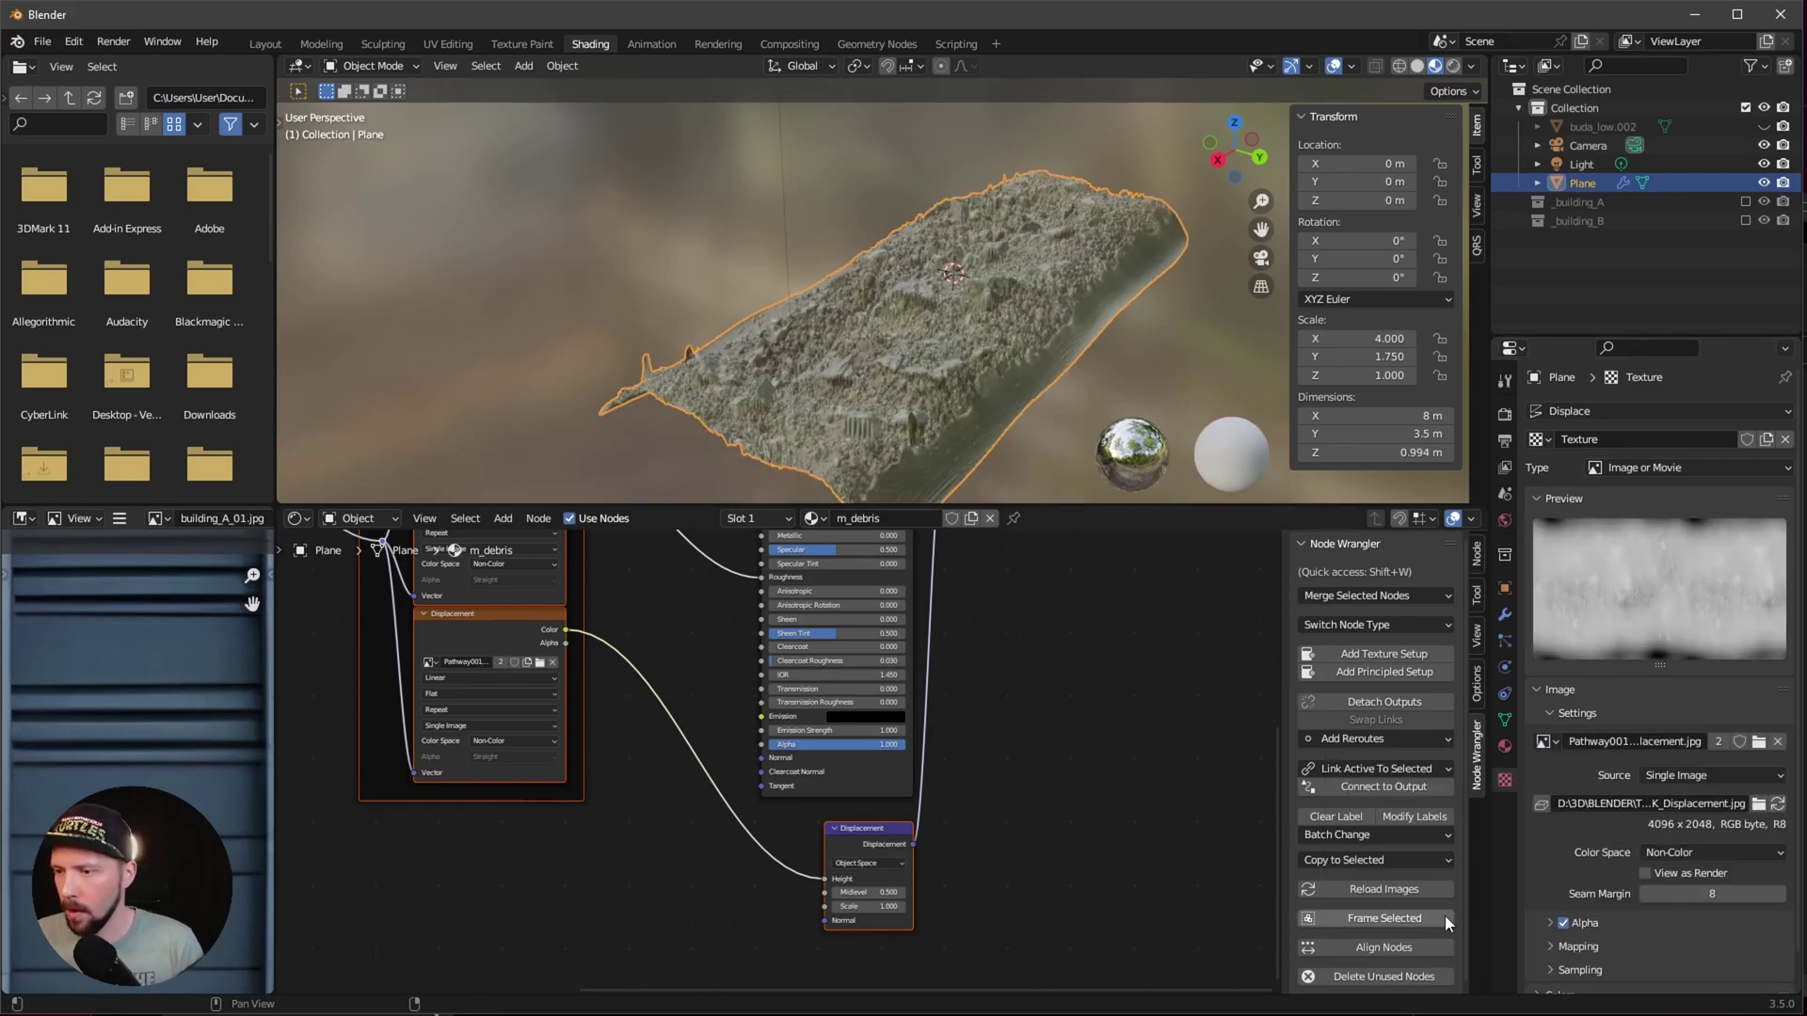
mouse_move(944, 375)
middle_mouse_down()
mouse_move(1015, 337)
mouse_move(954, 364)
middle_mouse_up()
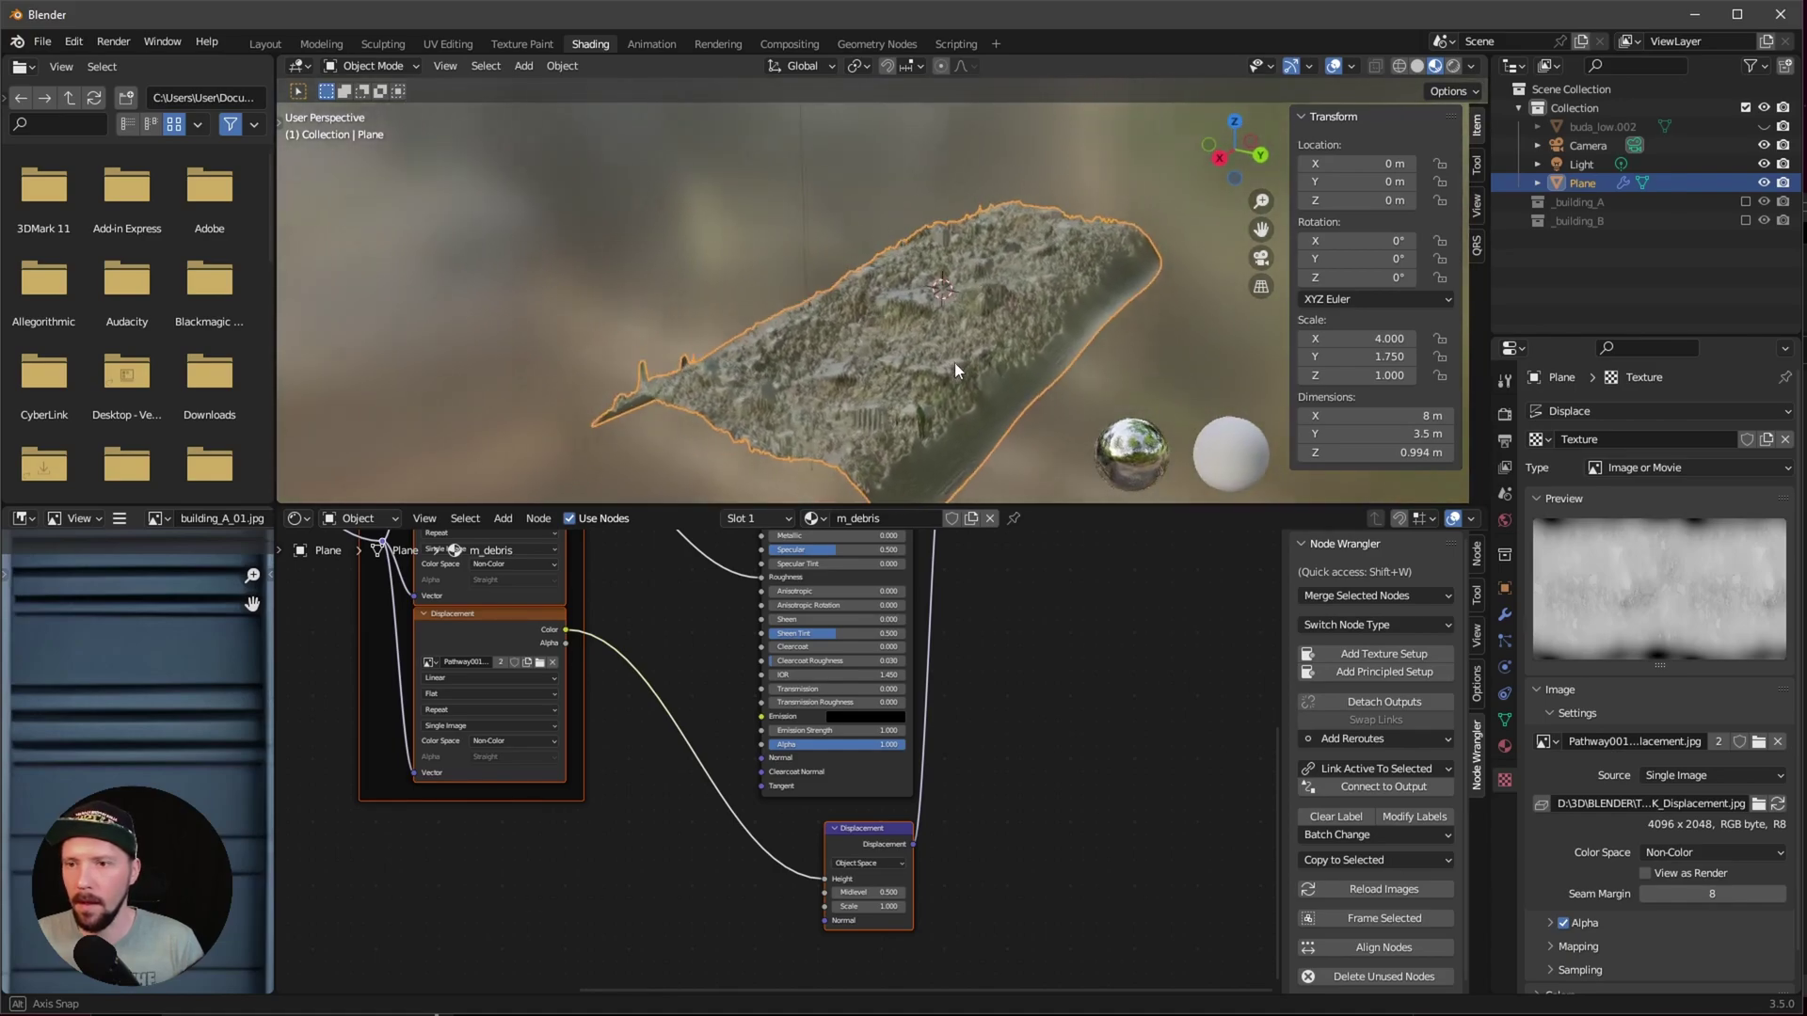
left_click(1503, 616)
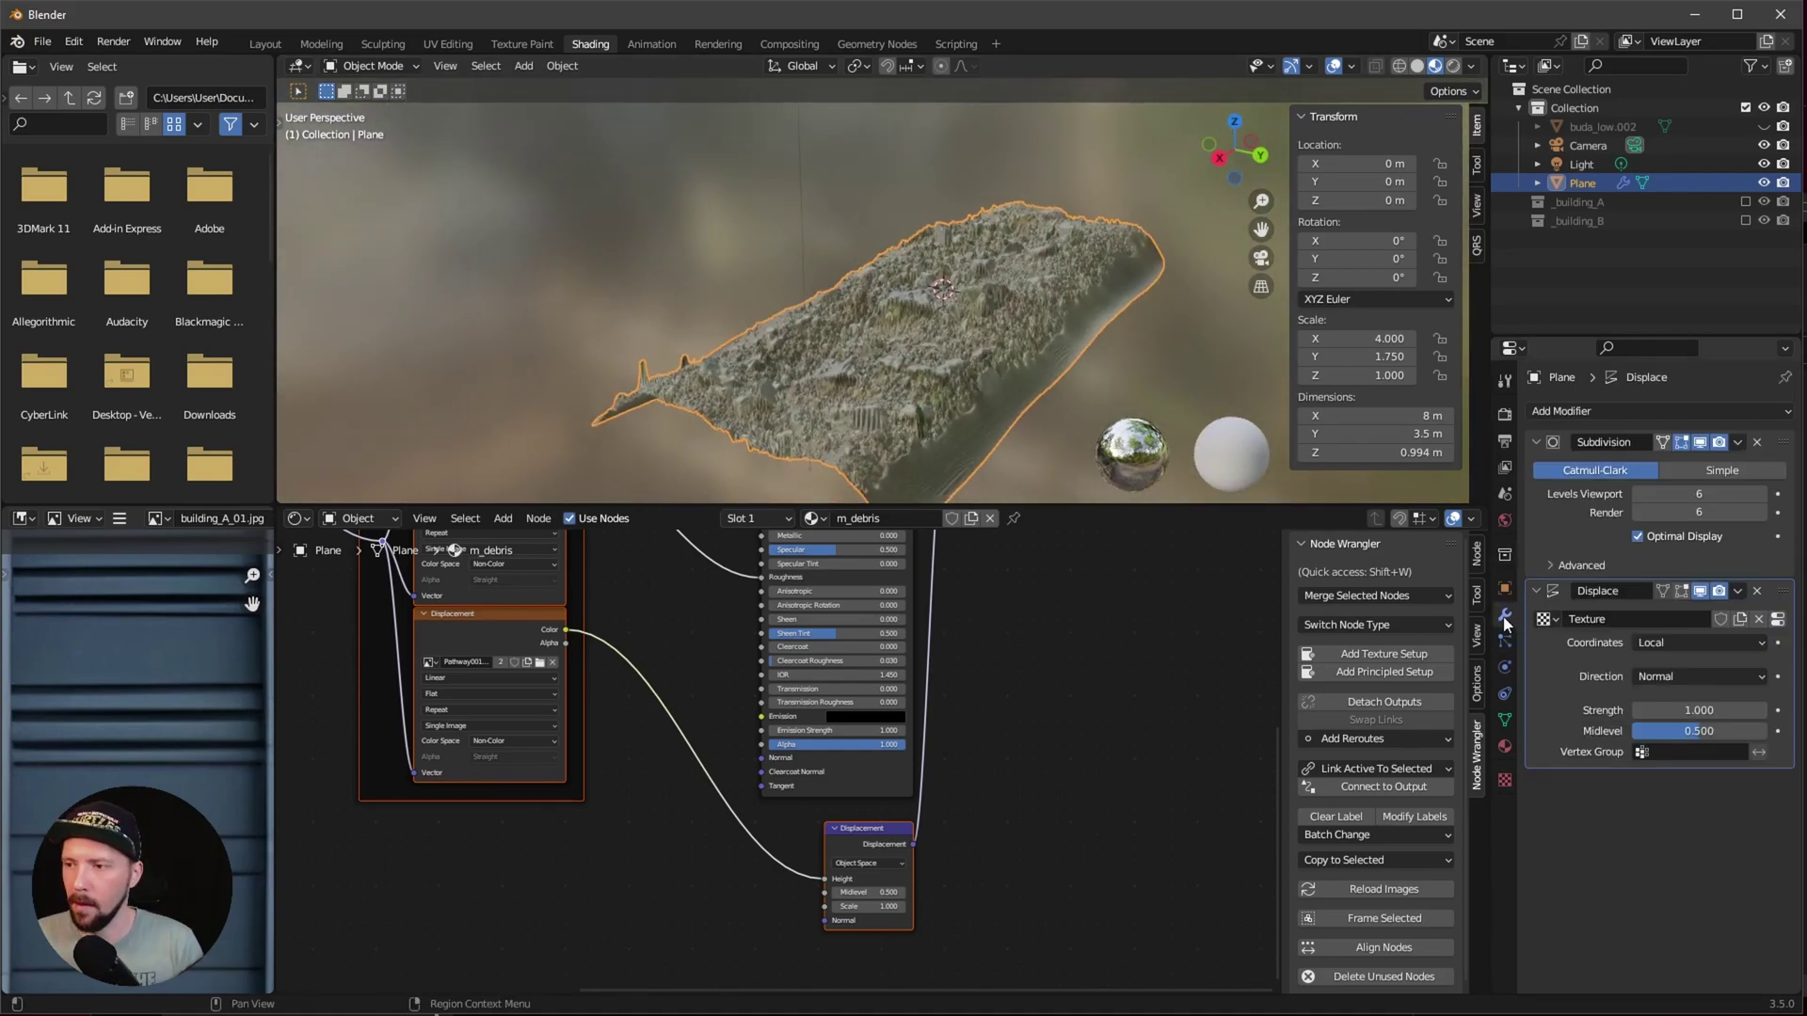
left_click(1685, 714)
key("BackSpace")
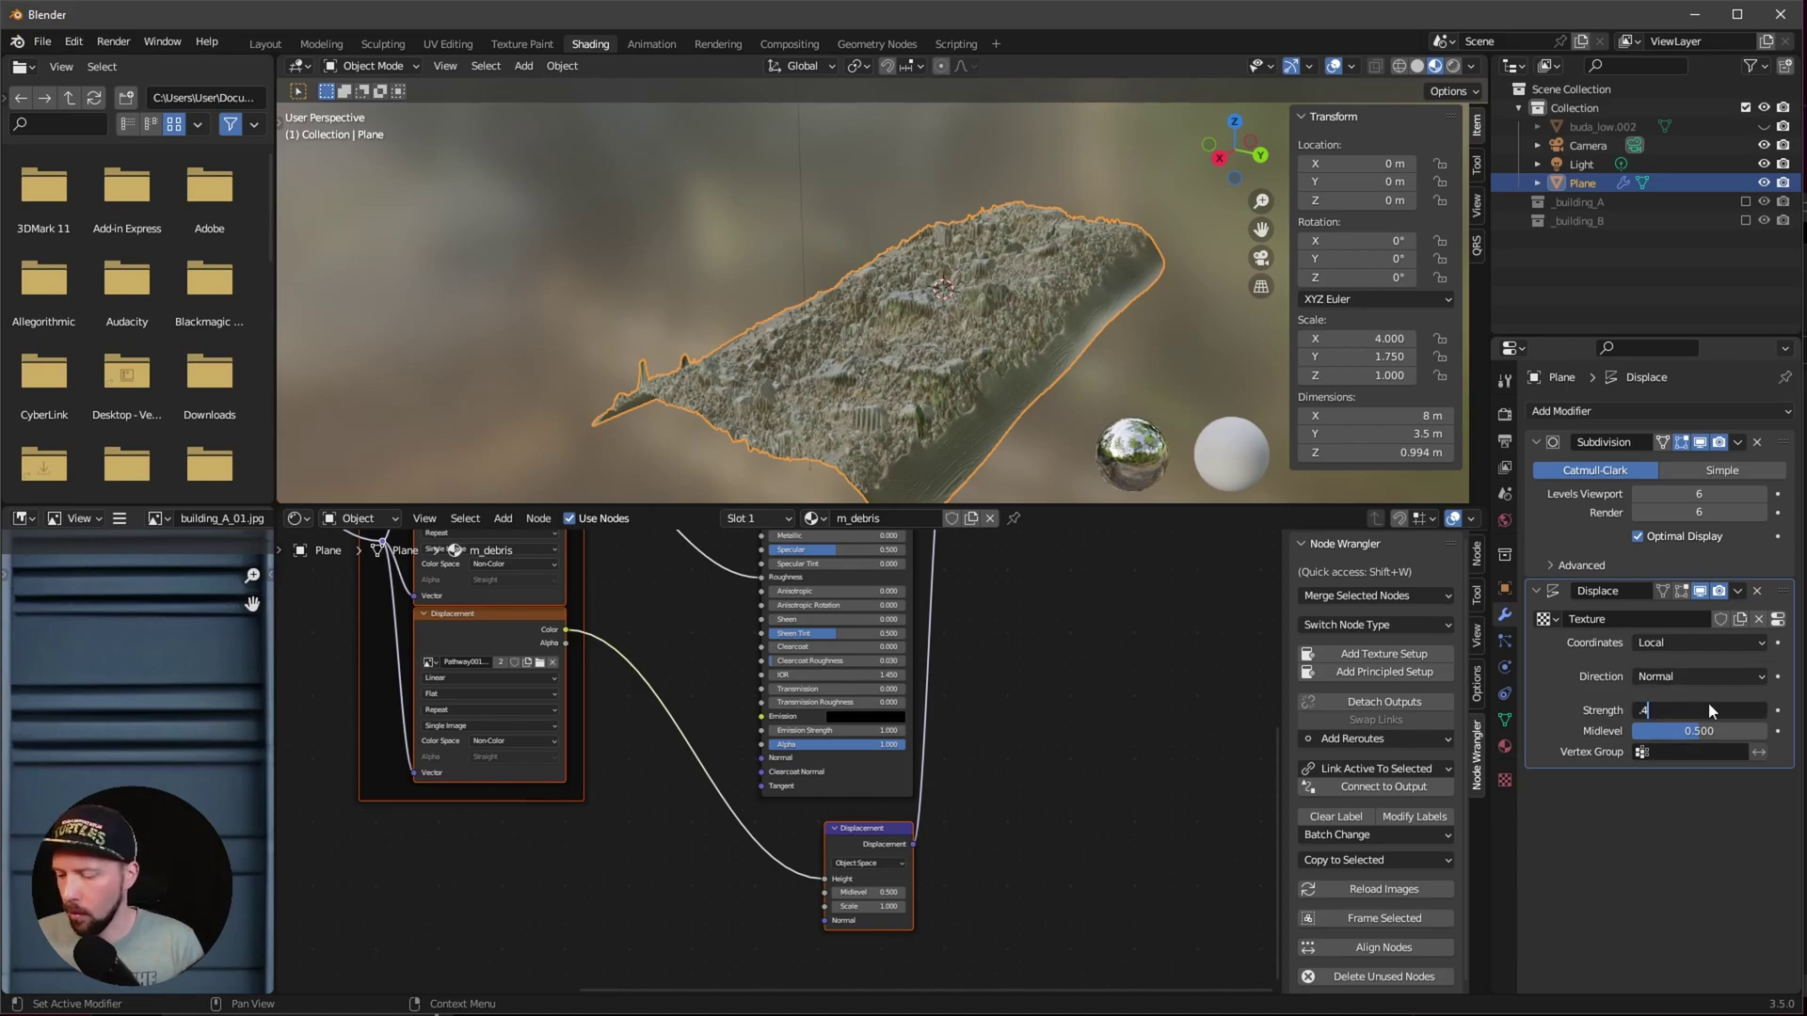
type(".4")
key("Return")
middle_click_drag(995, 405, 1035, 376)
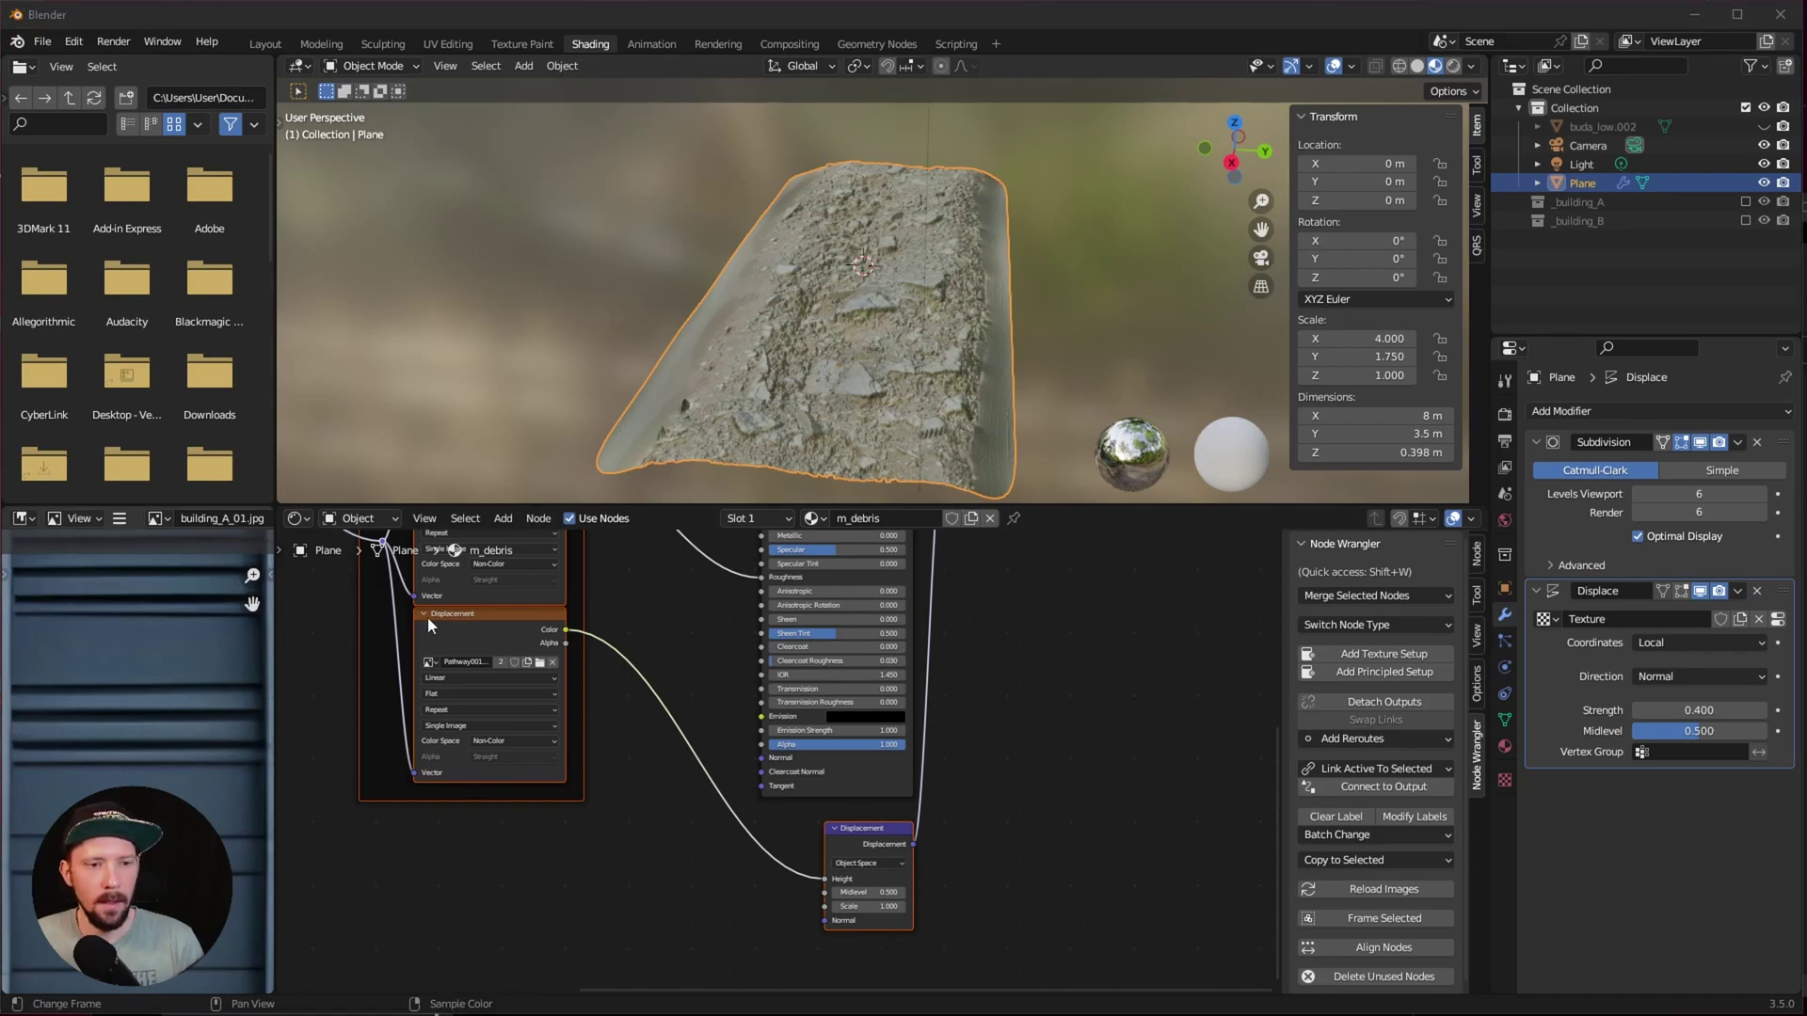
Step: Rotate the plane 90° around the Z axis
left_click(1391, 272)
type("90")
key("Return")
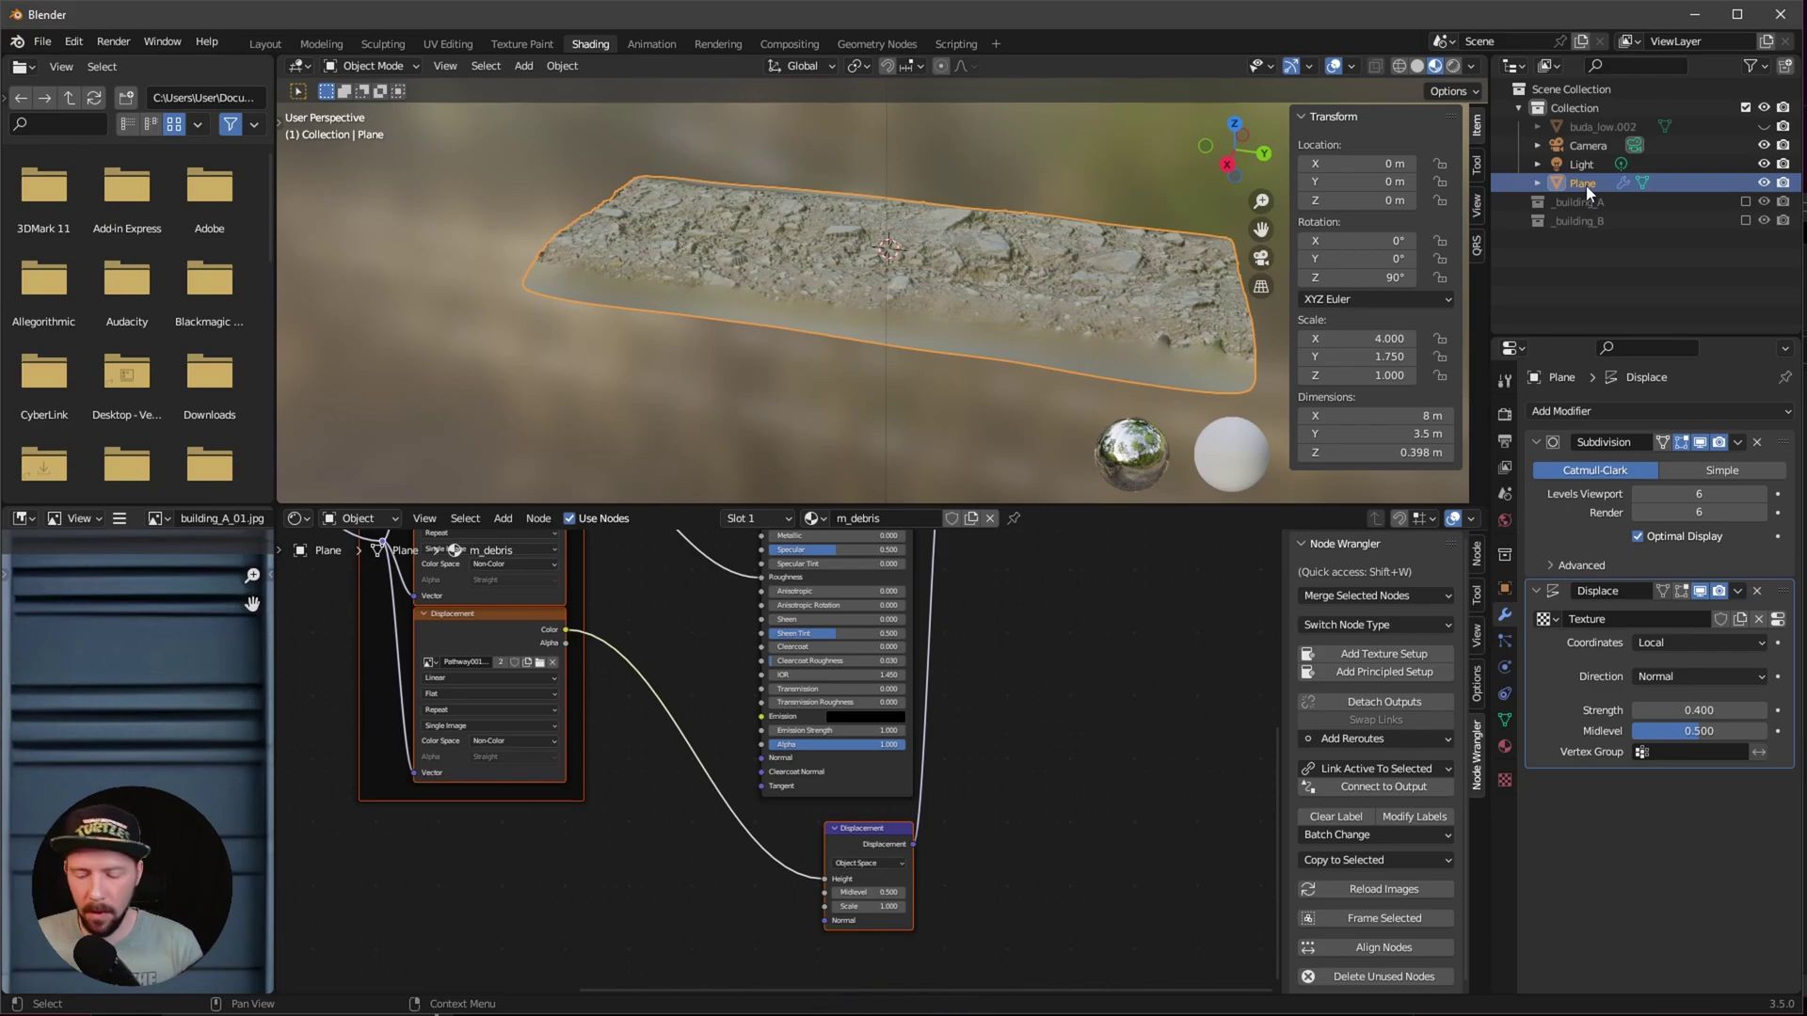
Step: Move the Plane with M into a newly created collection named _ground
key("m")
left_click(1585, 186)
type("_ground")
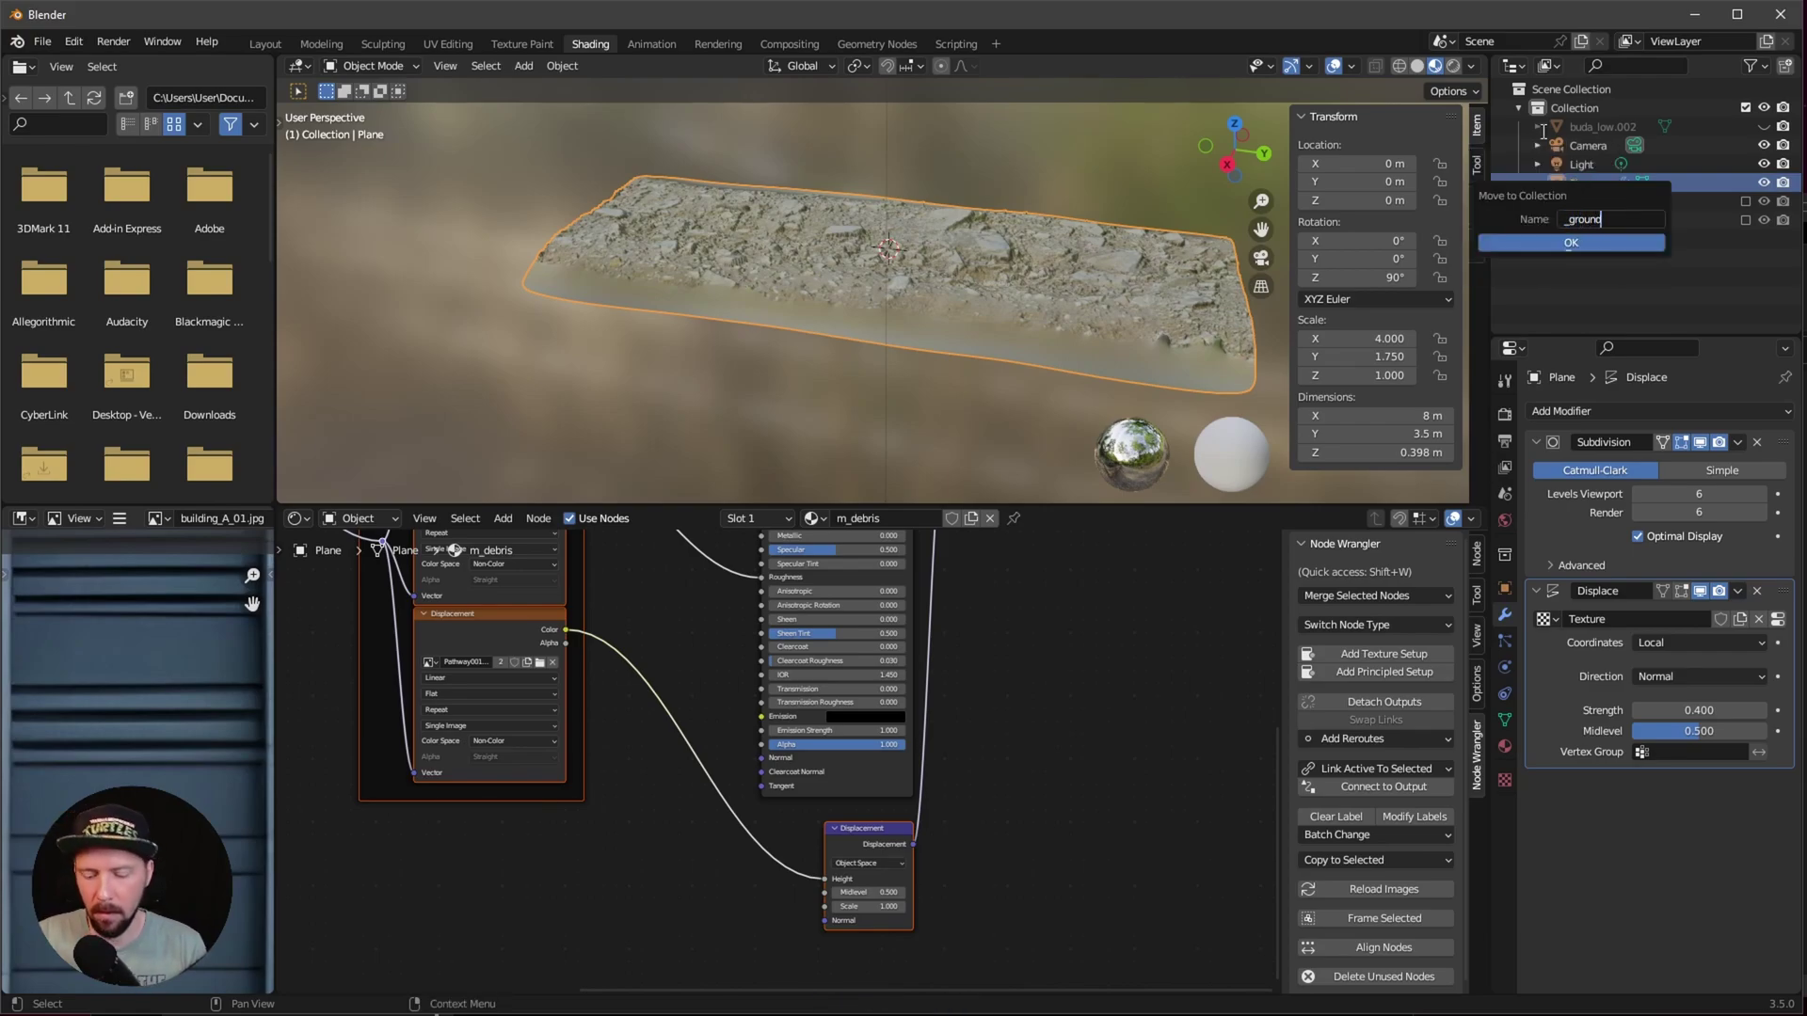
key("Return")
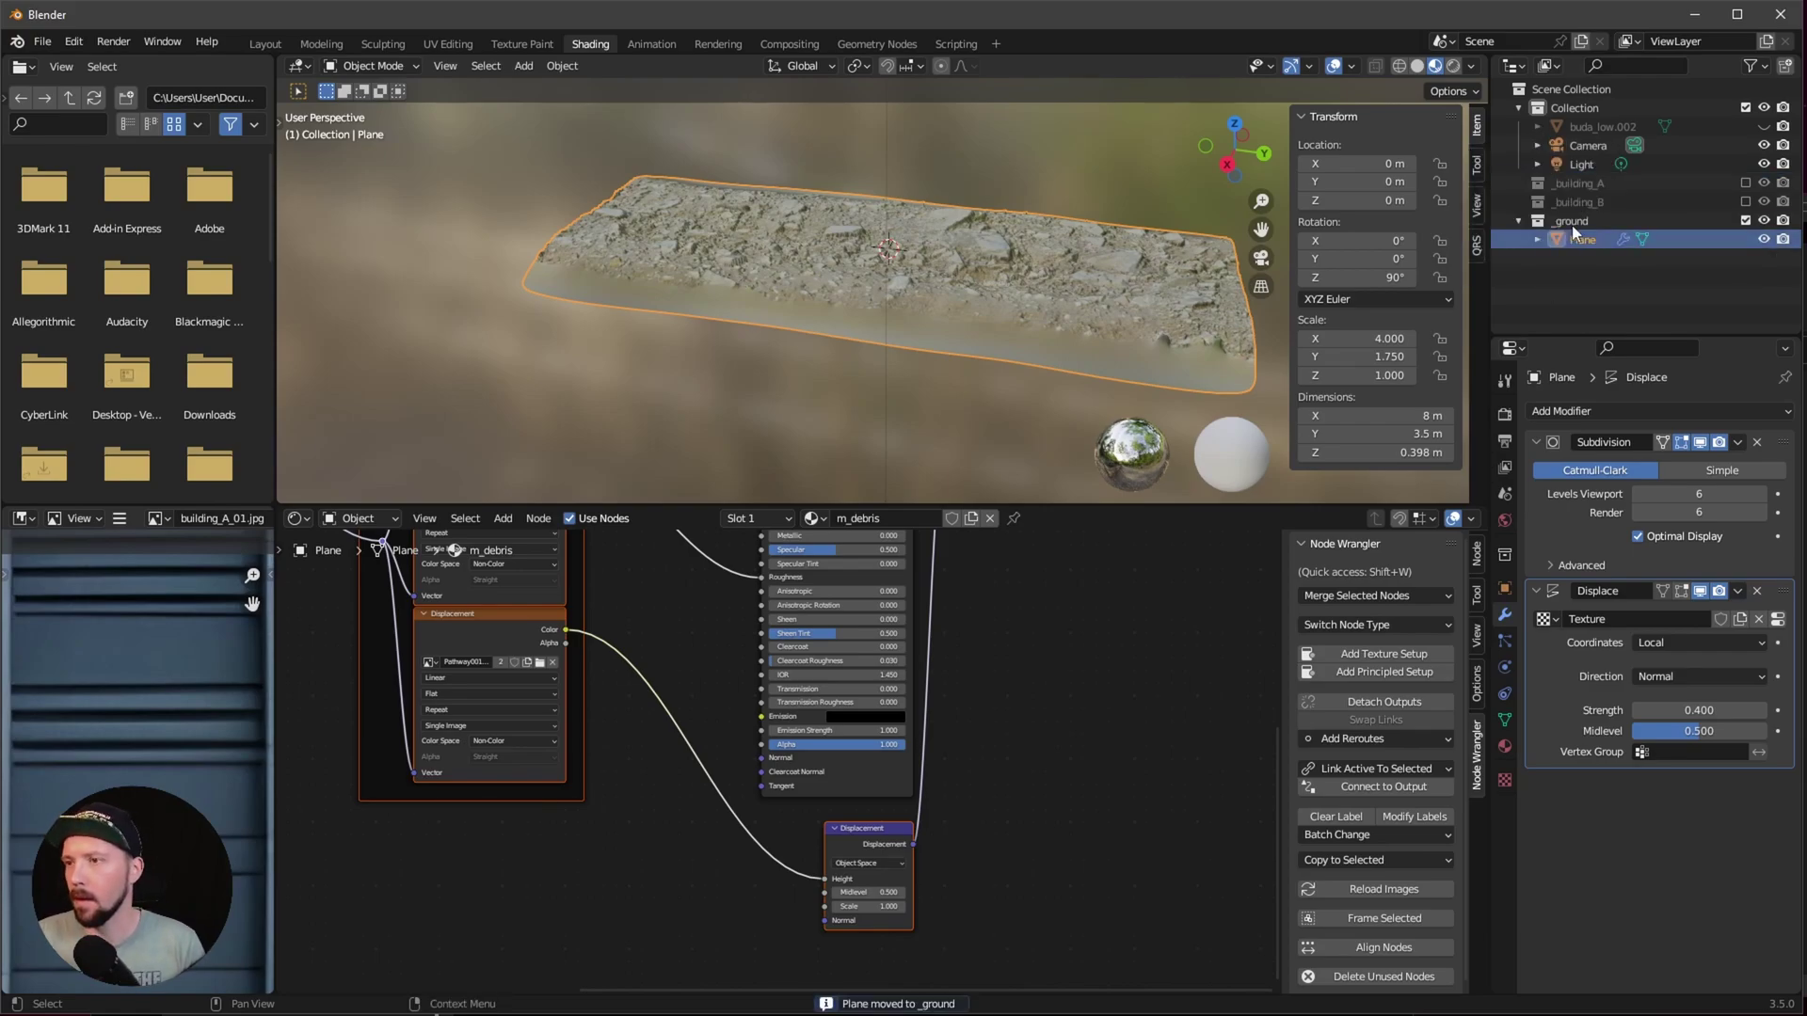